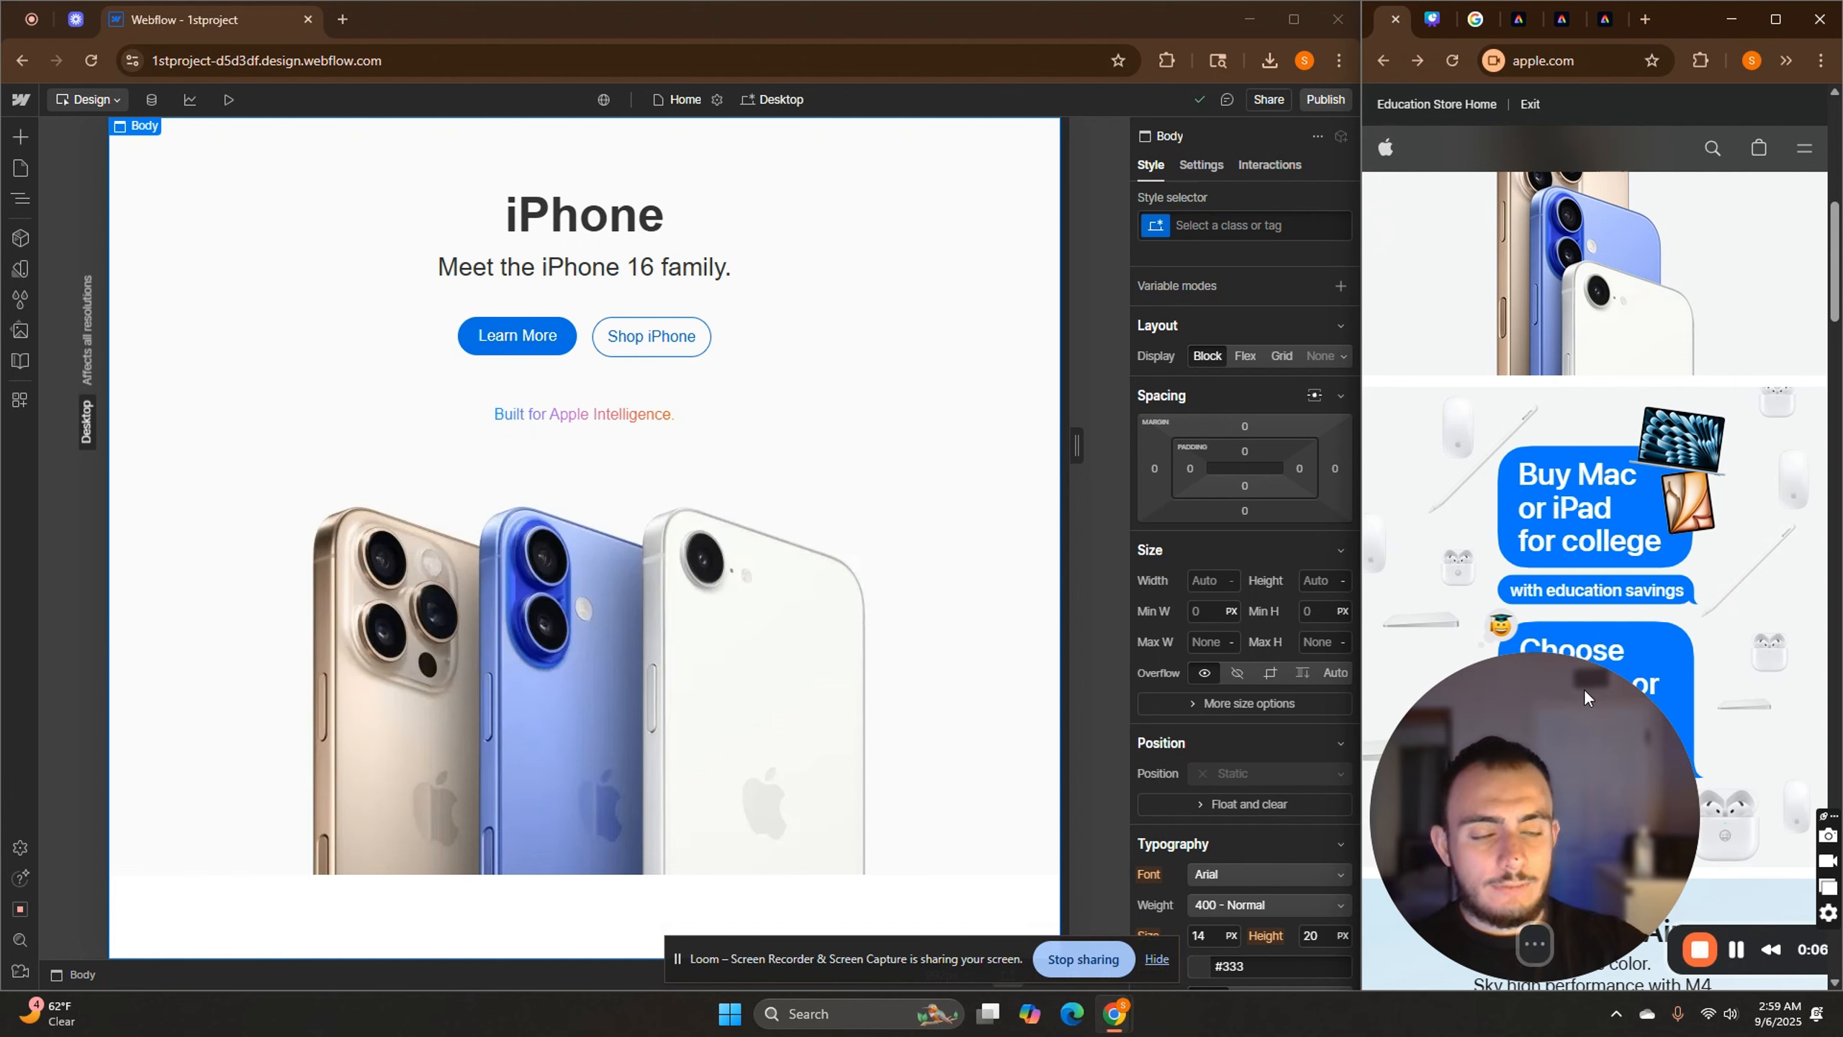
Review the Apple homepage's narrow layout, from the Apple Event and iPhone sections to the Buy Mac or iPad for college banner.
scroll(1560, 625, "up", 10)
scroll(1631, 596, "down", 5)
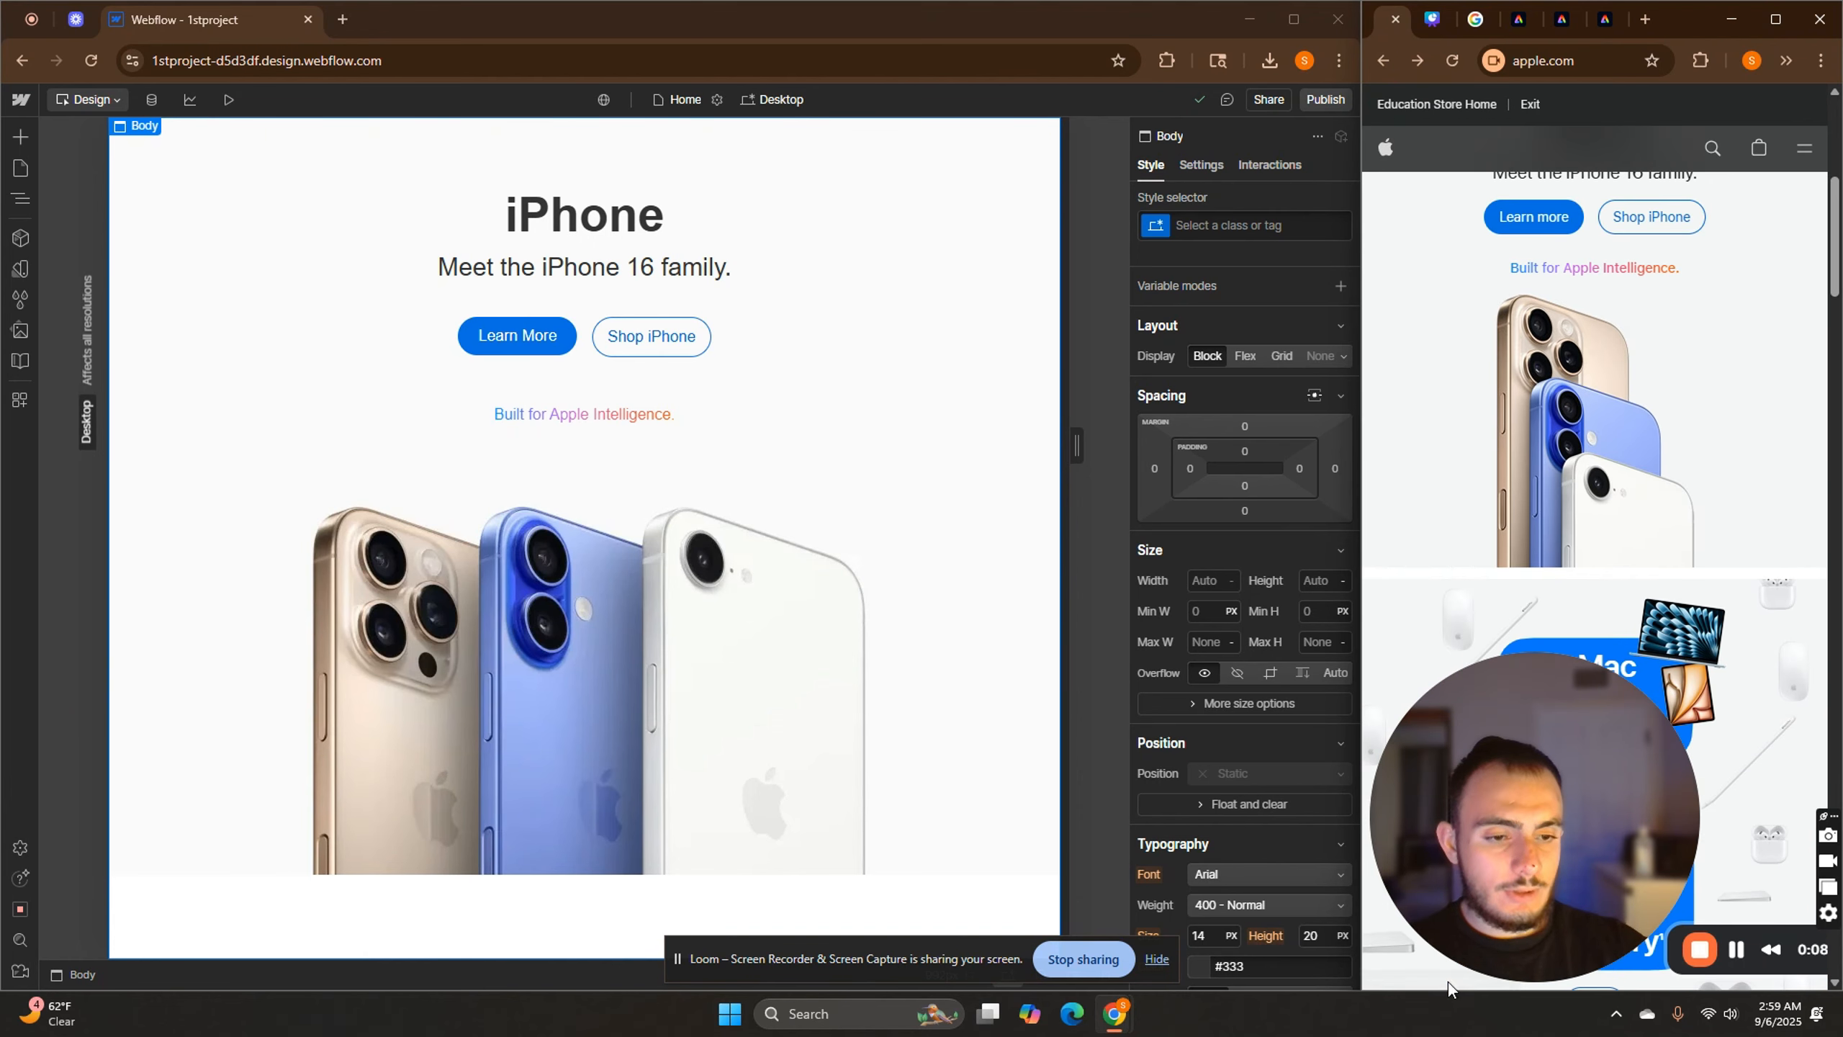
left_click(1526, 946)
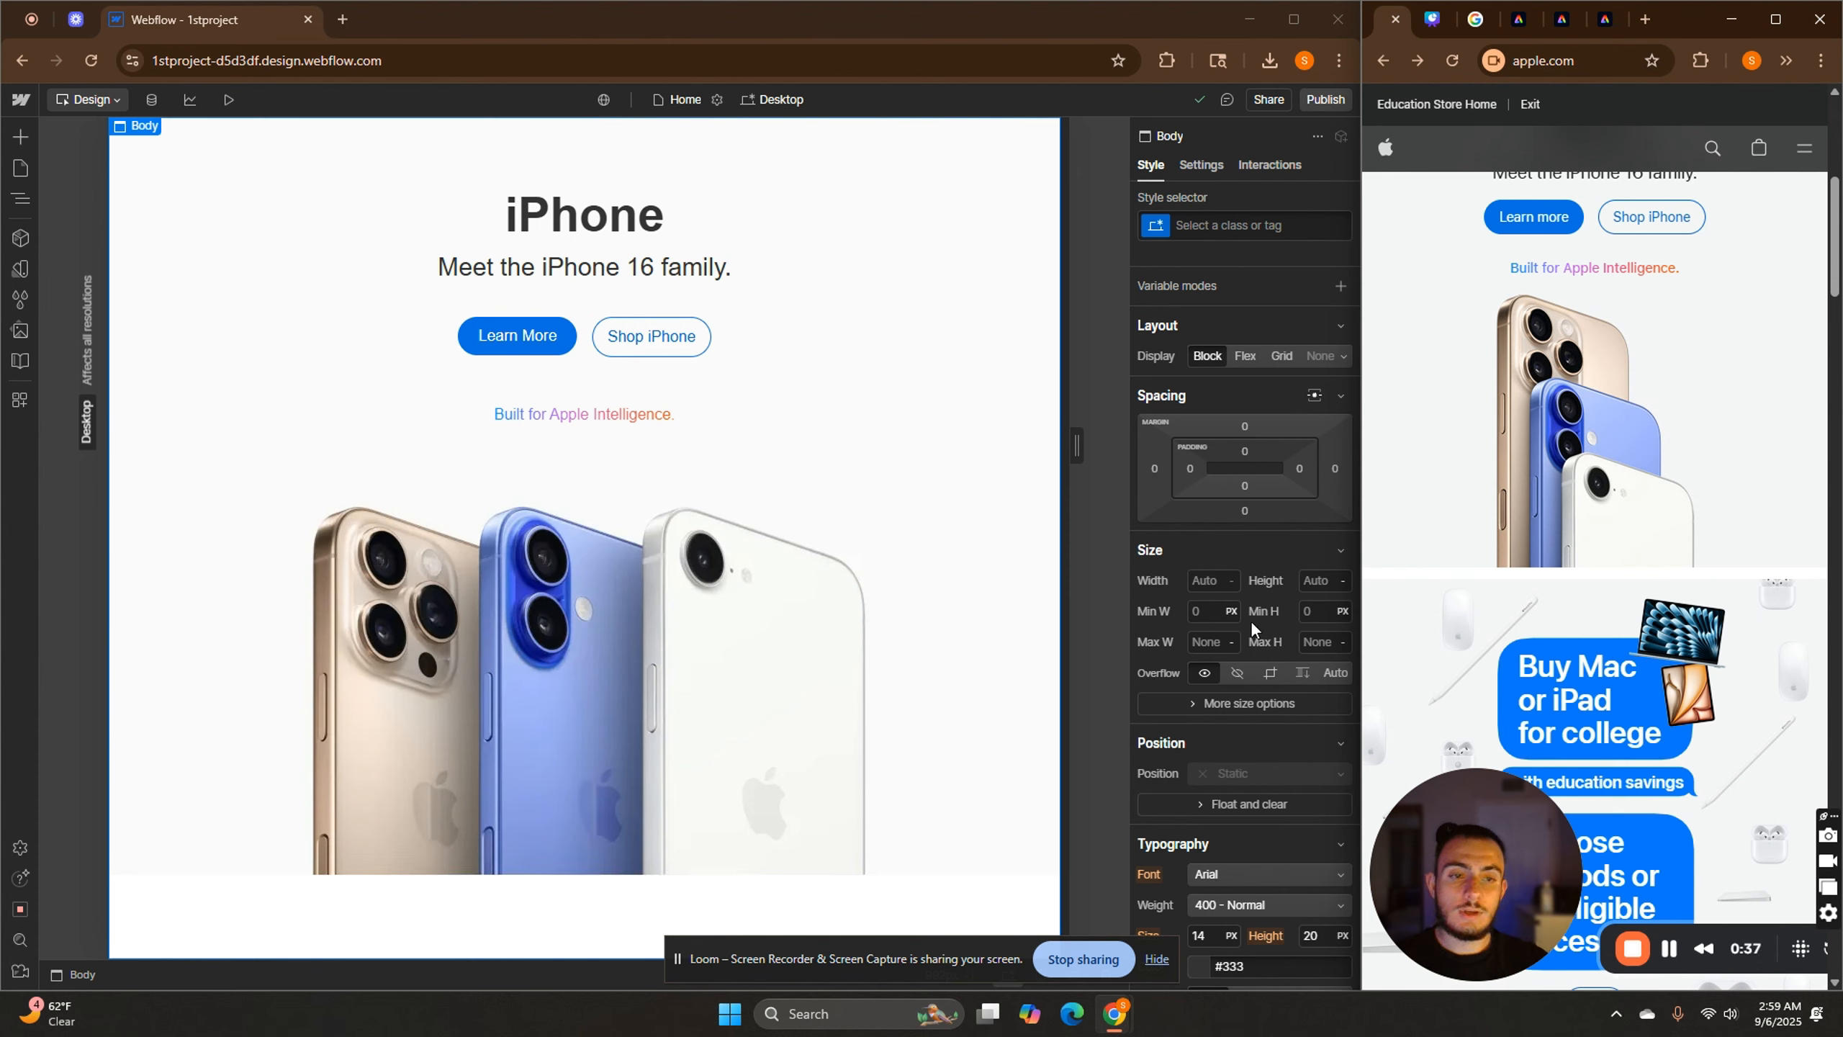
scroll(1548, 572, "down", 5)
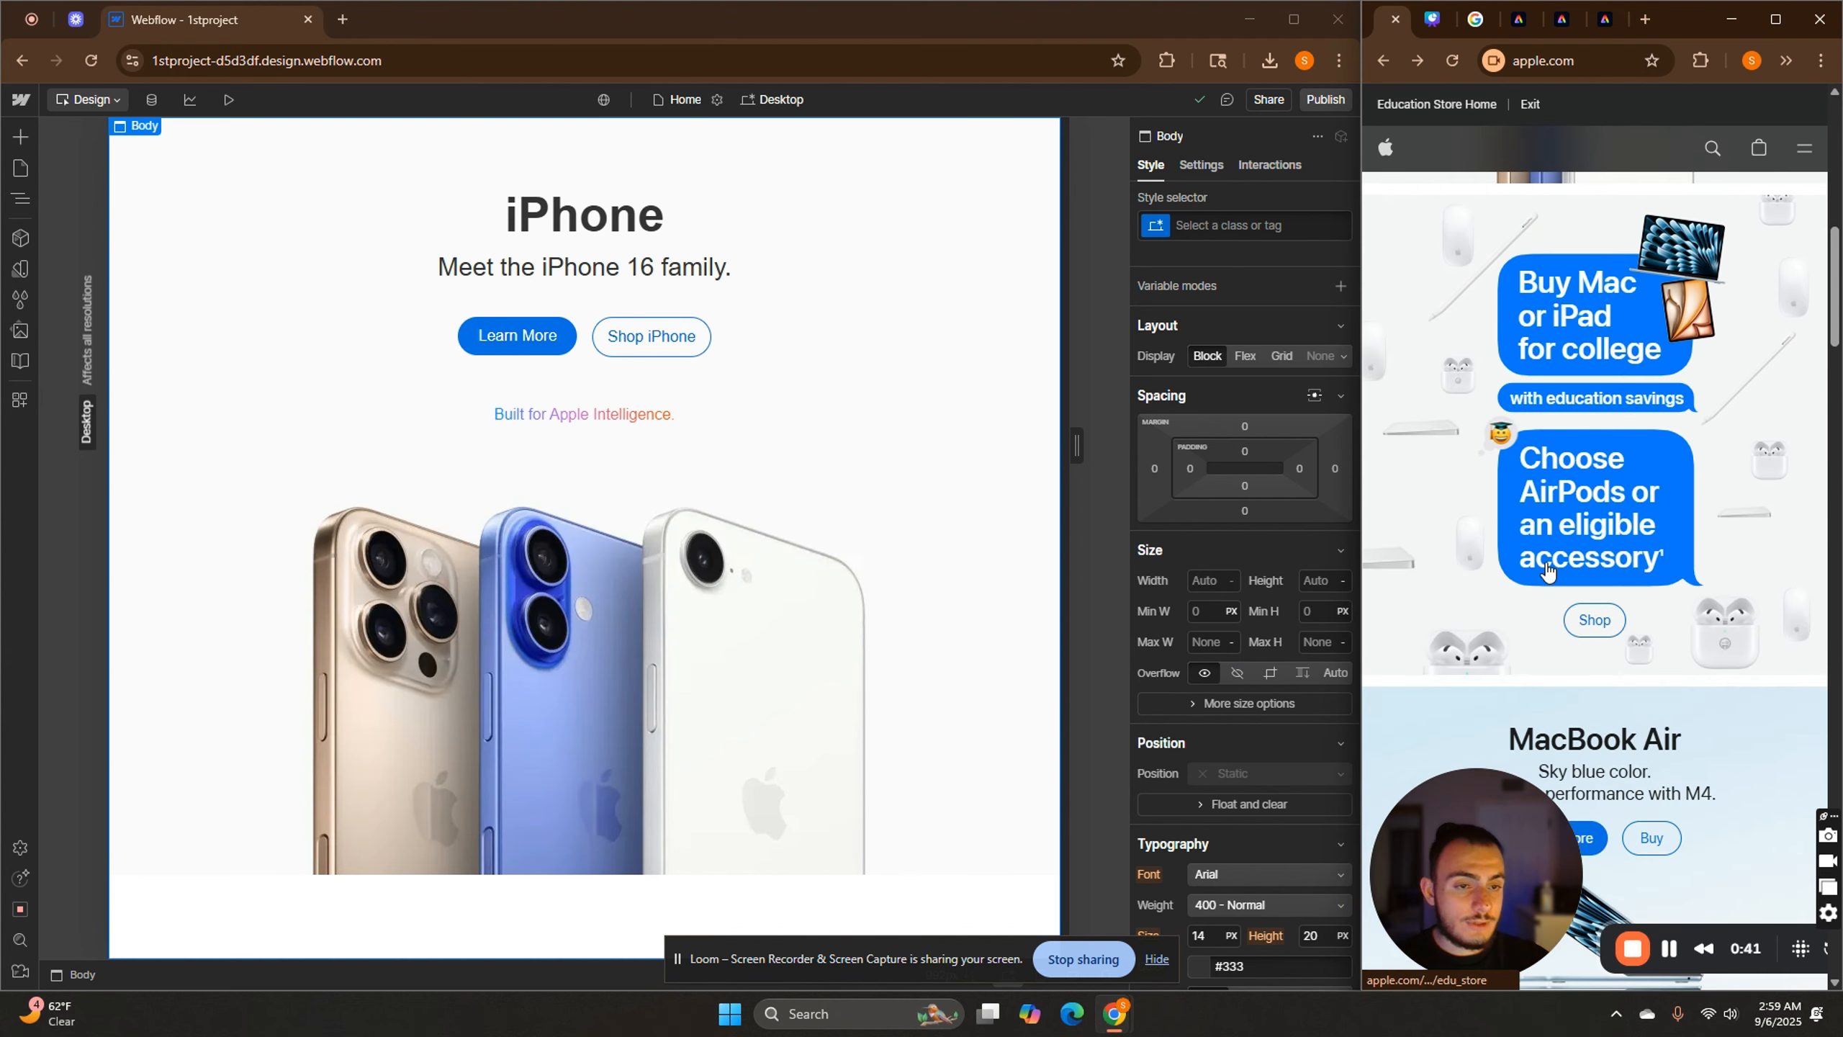
scroll(1548, 572, "up", 4)
scroll(1548, 571, "up", 4)
scroll(1457, 370, "down", 4)
scroll(1666, 494, "up", 6)
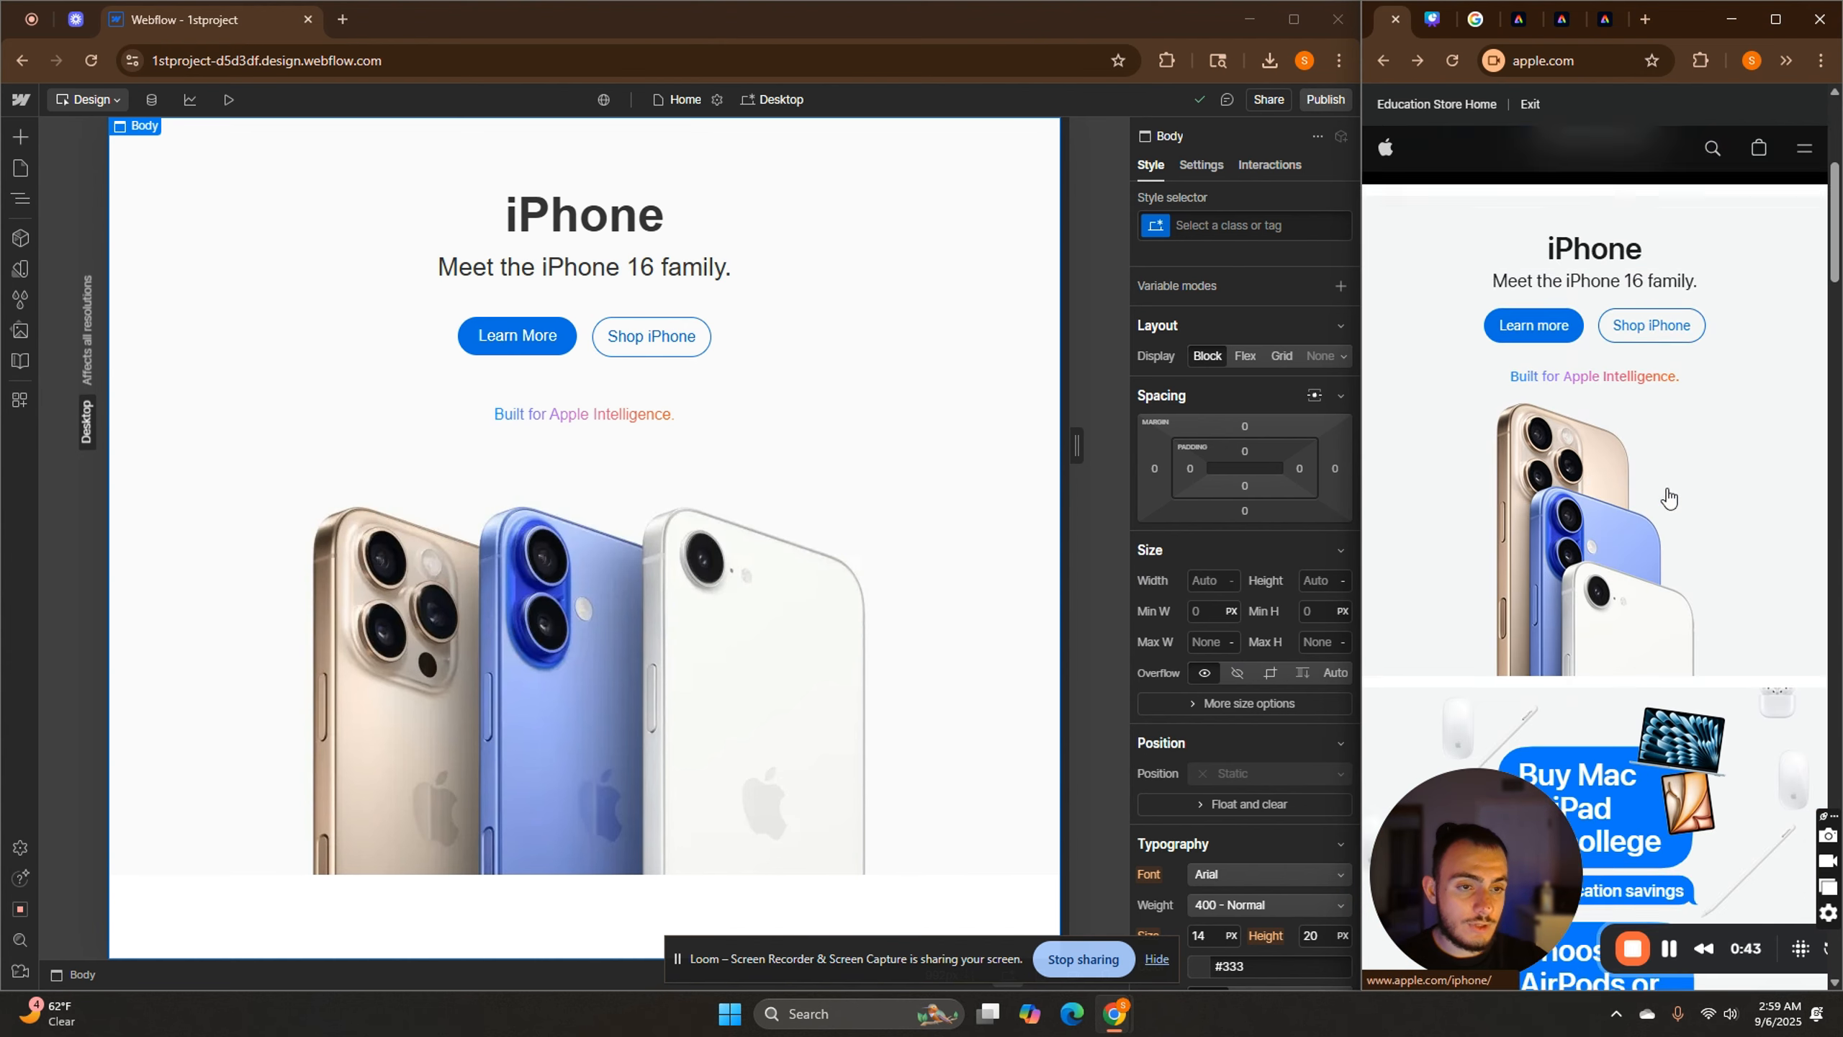
scroll(1584, 568, "up", 1)
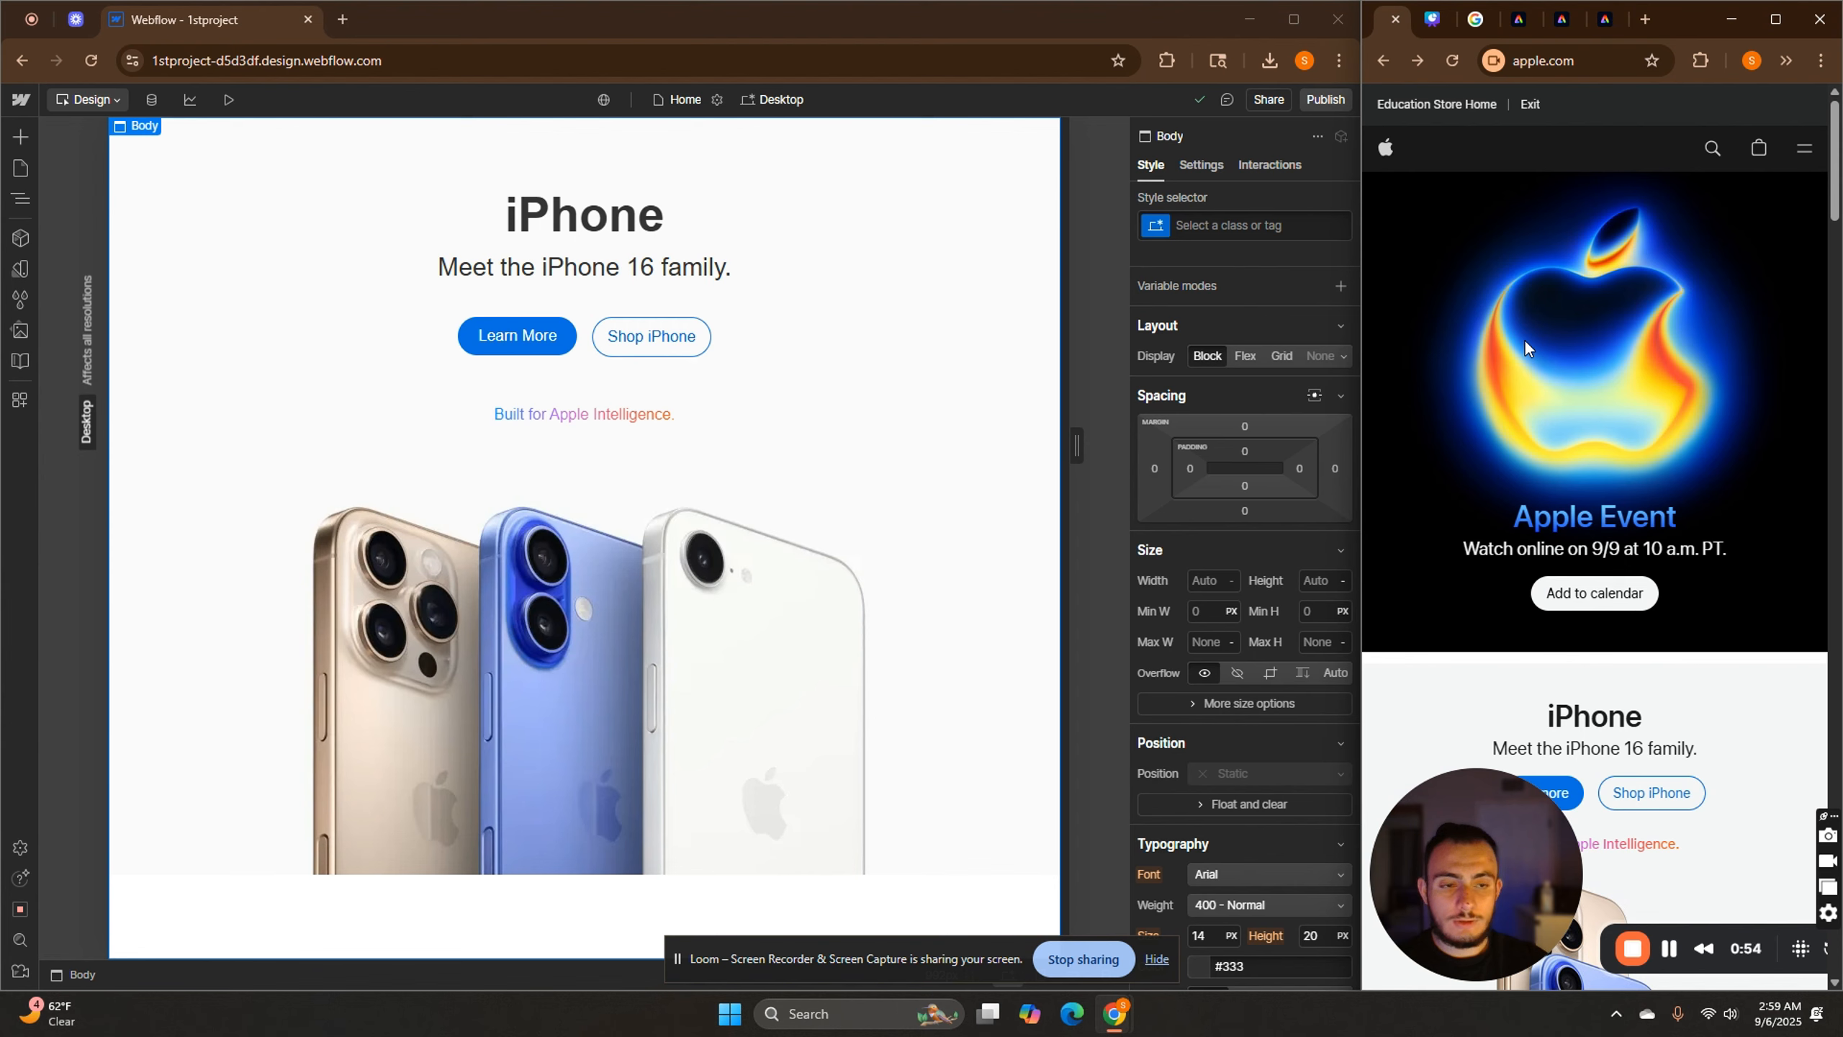
scroll(1523, 348, "down", 3)
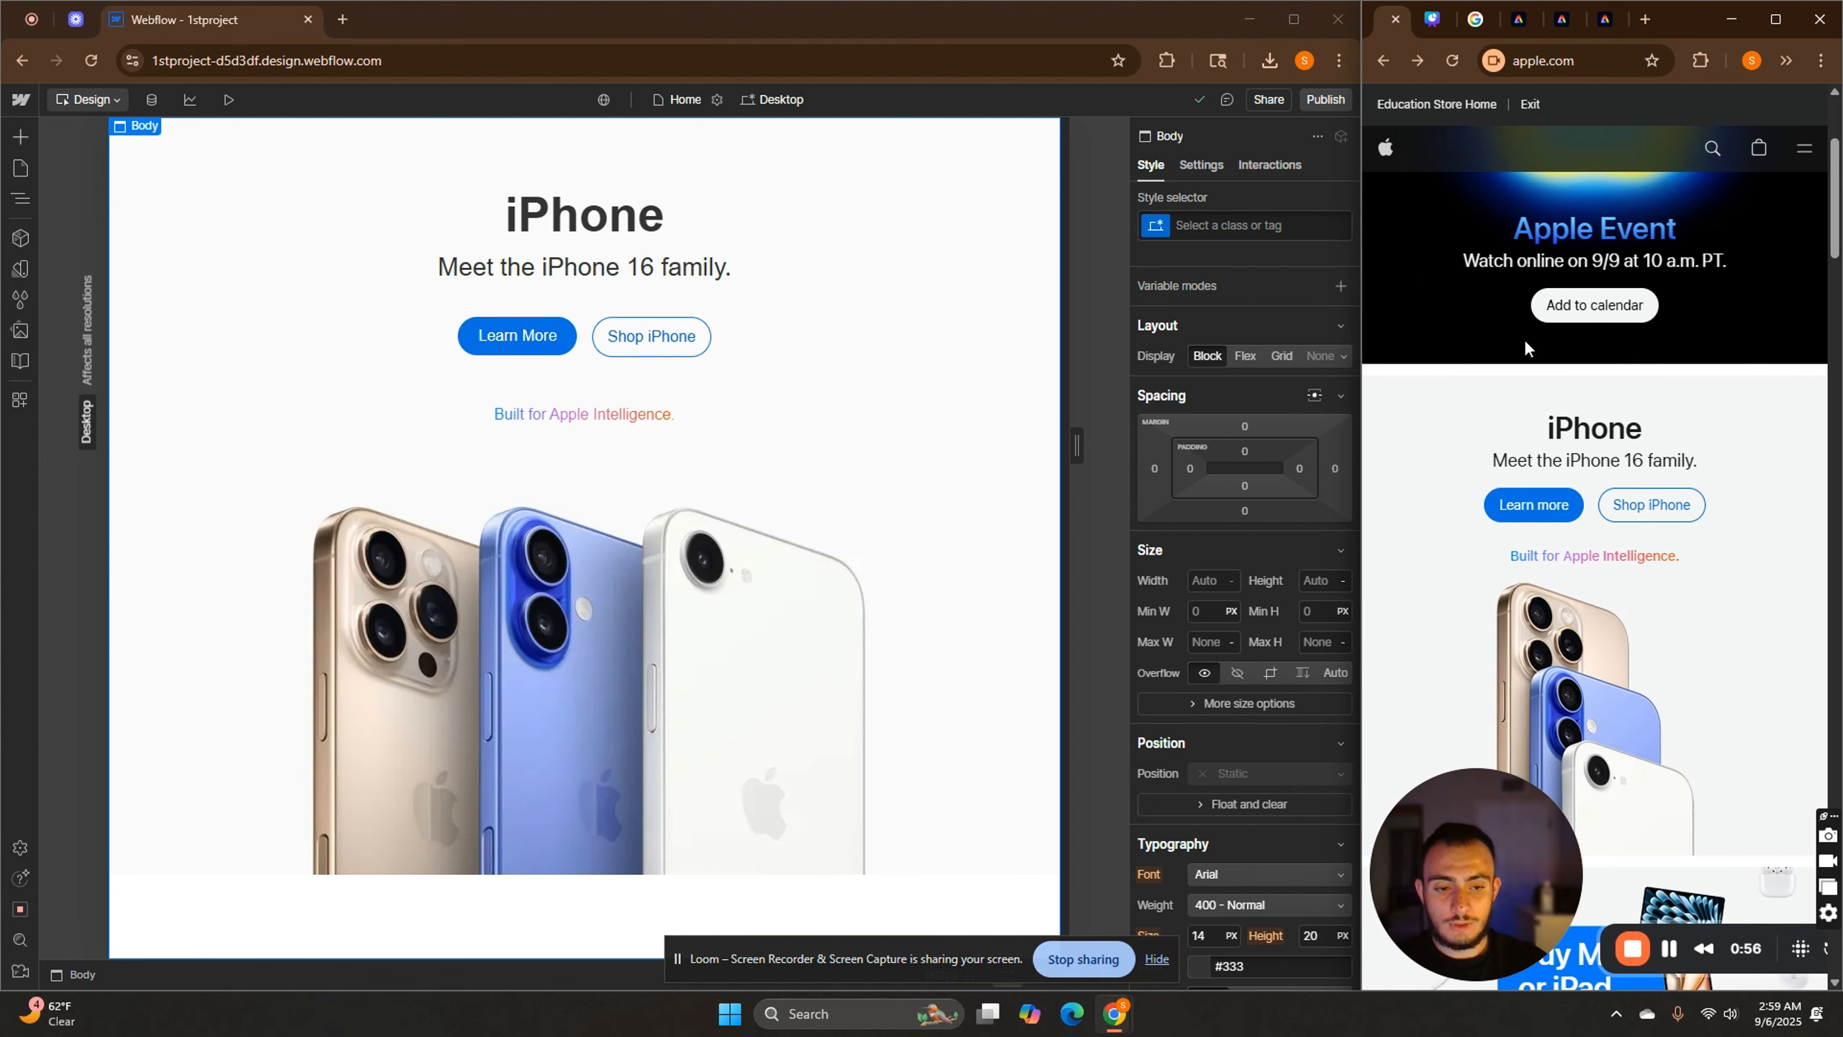
scroll(1527, 342, "down", 3)
scroll(1560, 334, "up", 5)
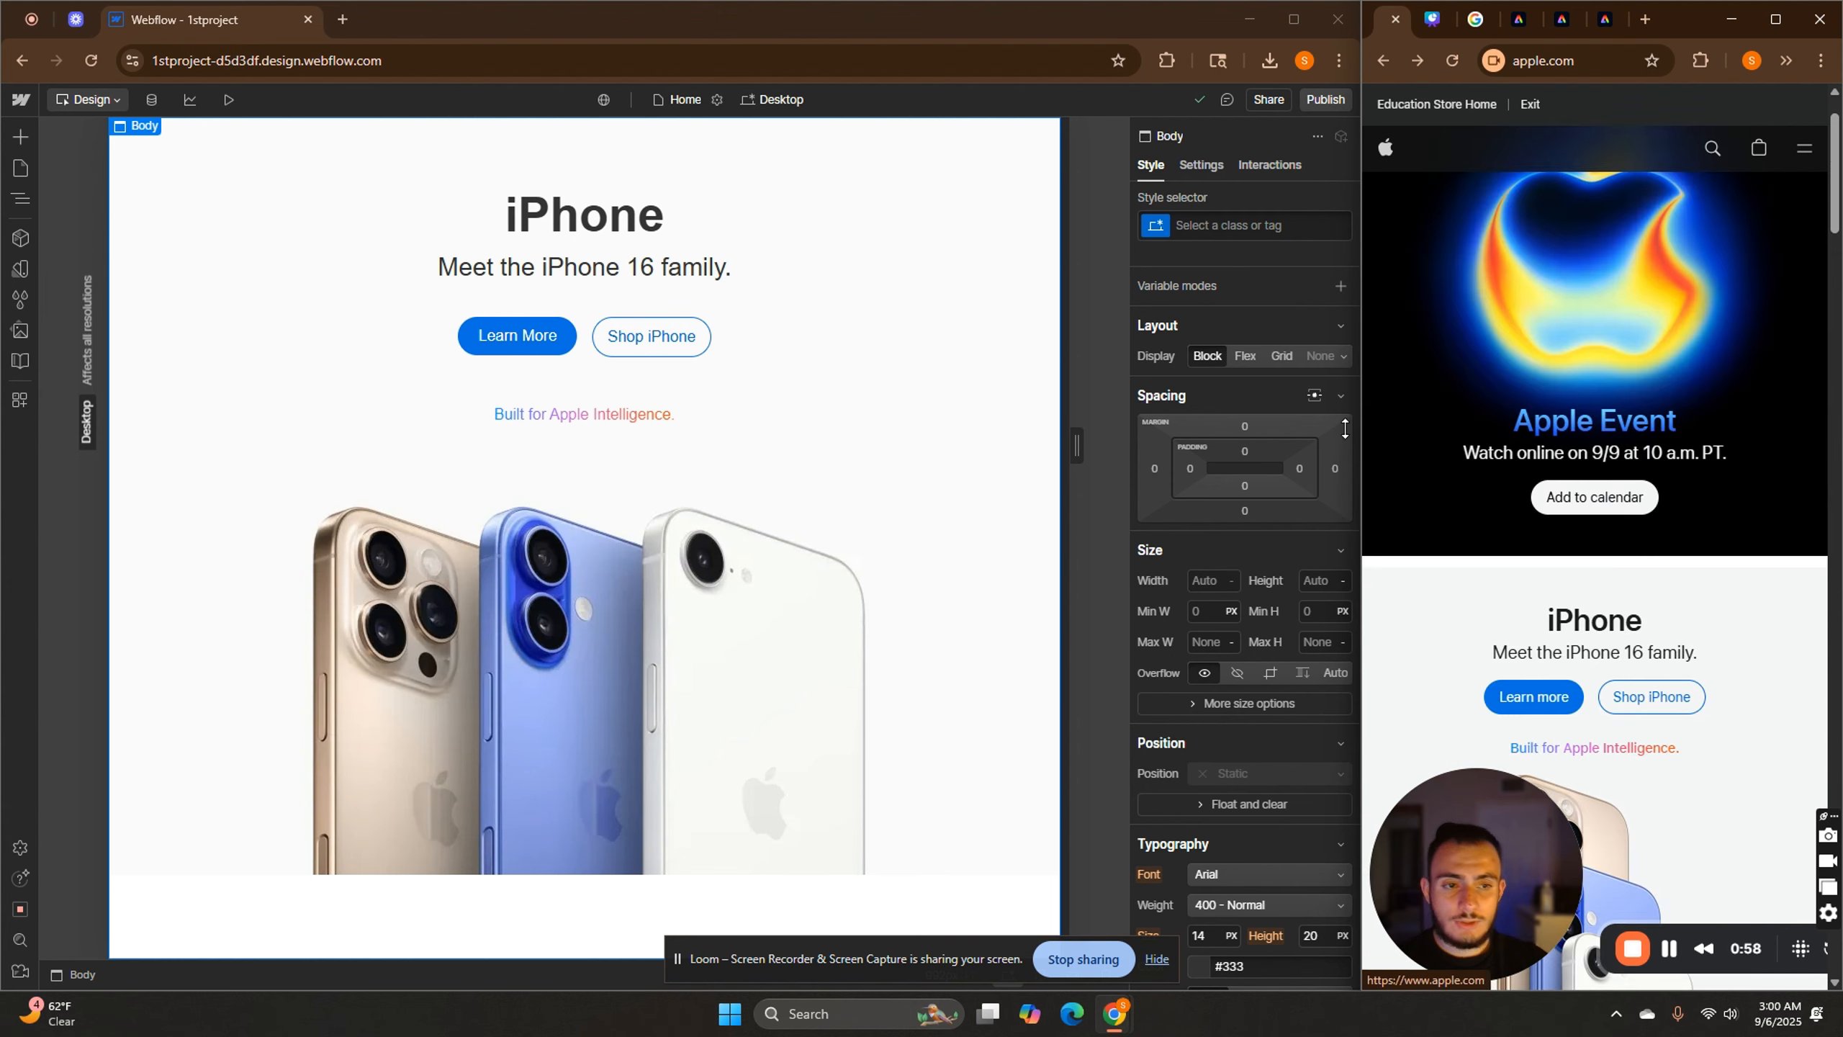
scroll(1669, 305, "down", 4)
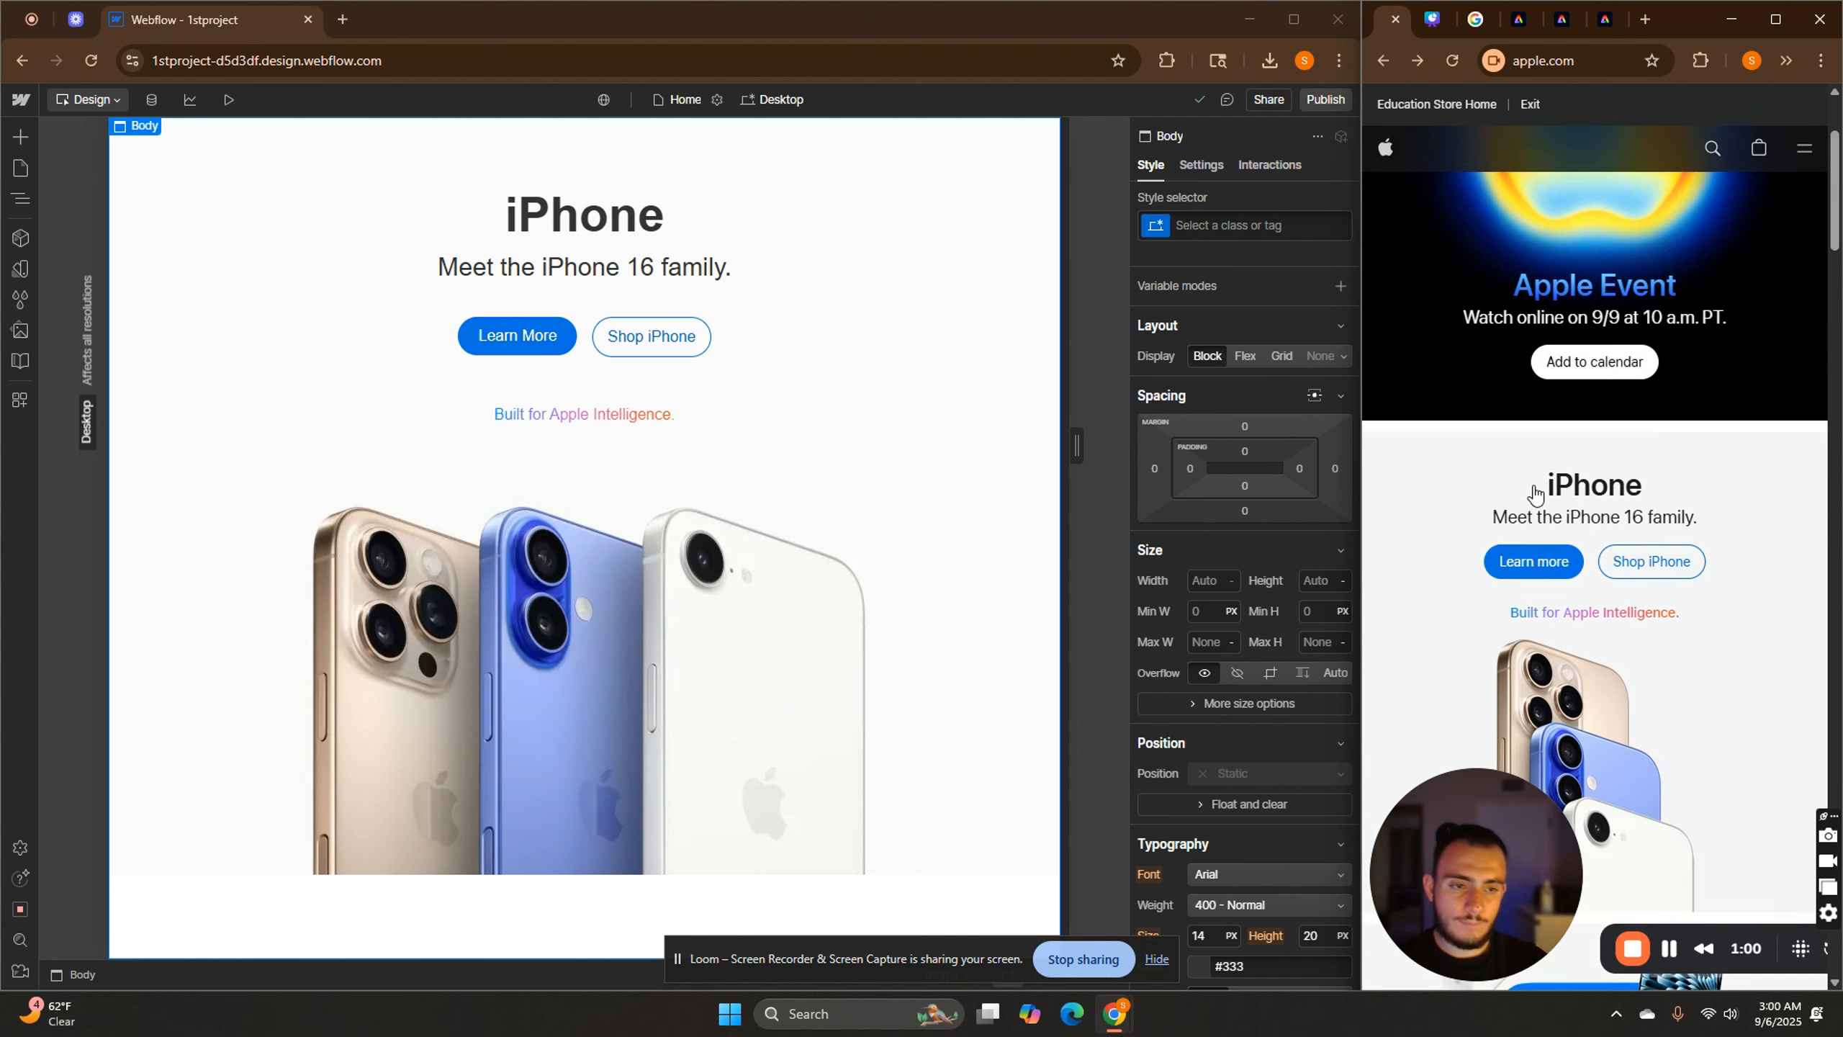
scroll(1463, 397, "down", 3)
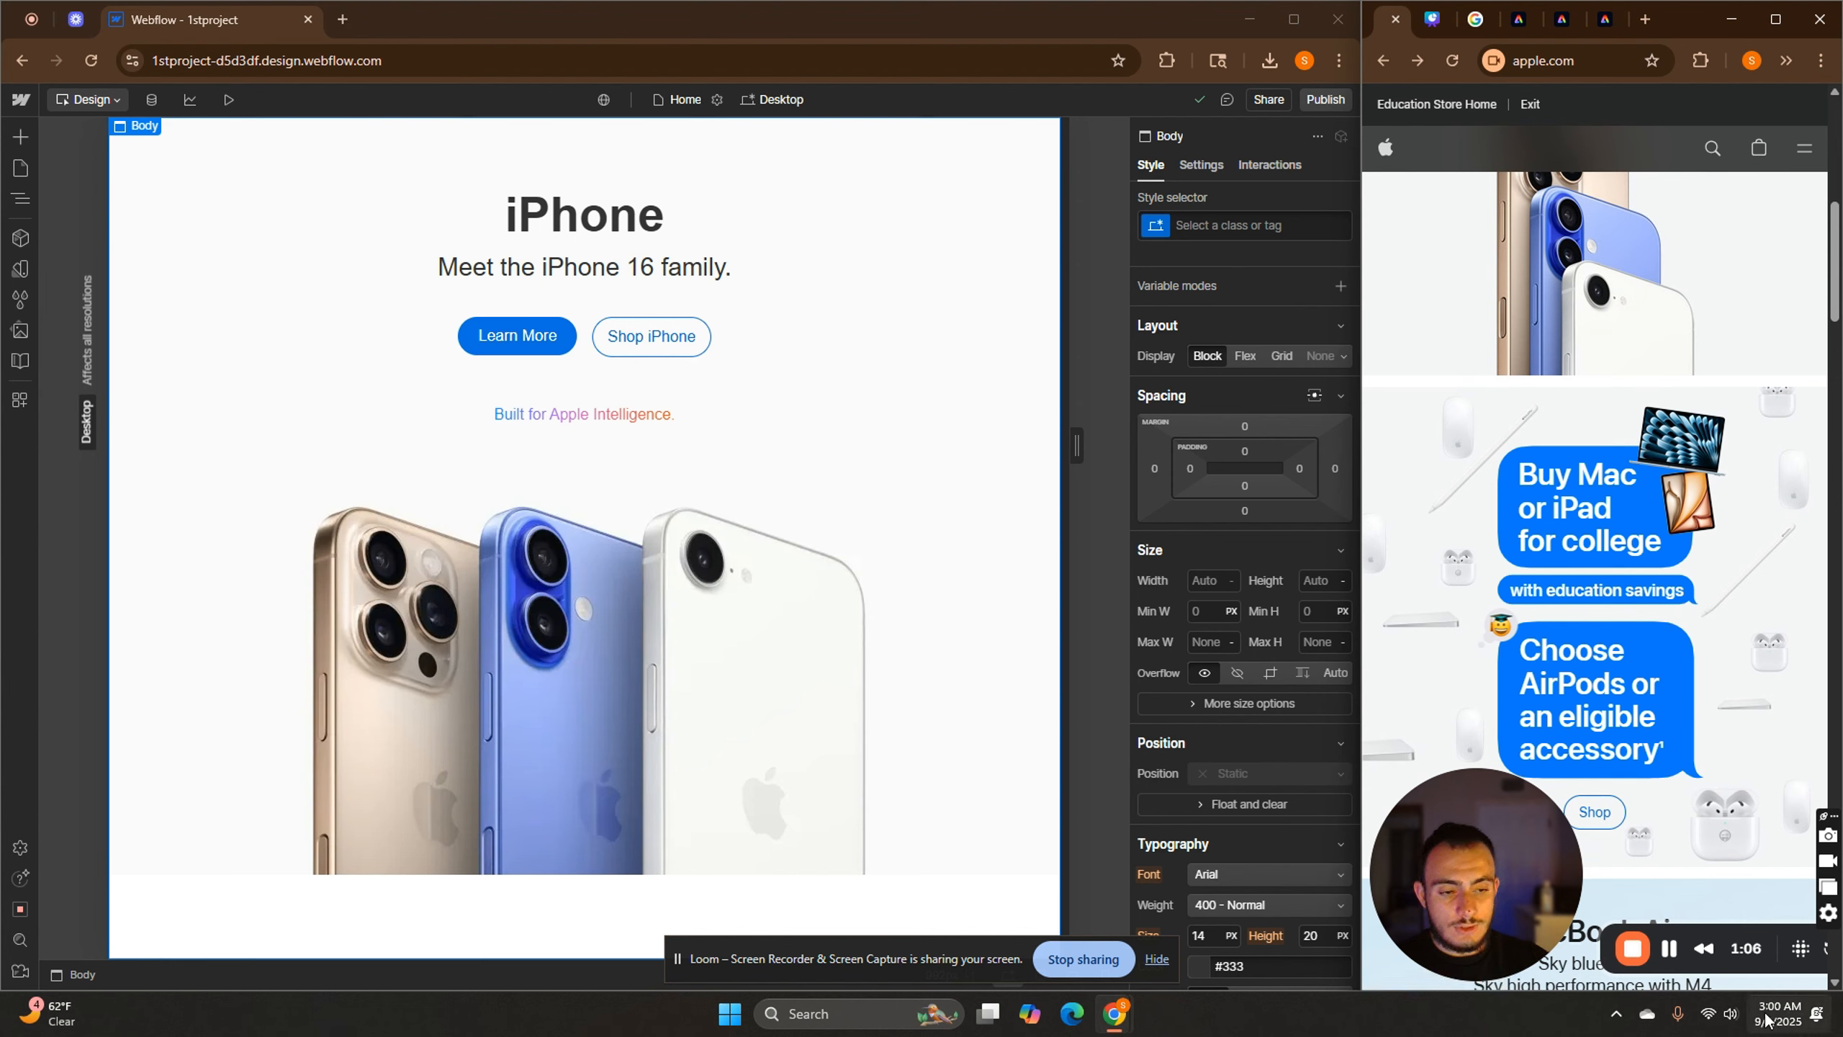
mouse_move(1766, 1020)
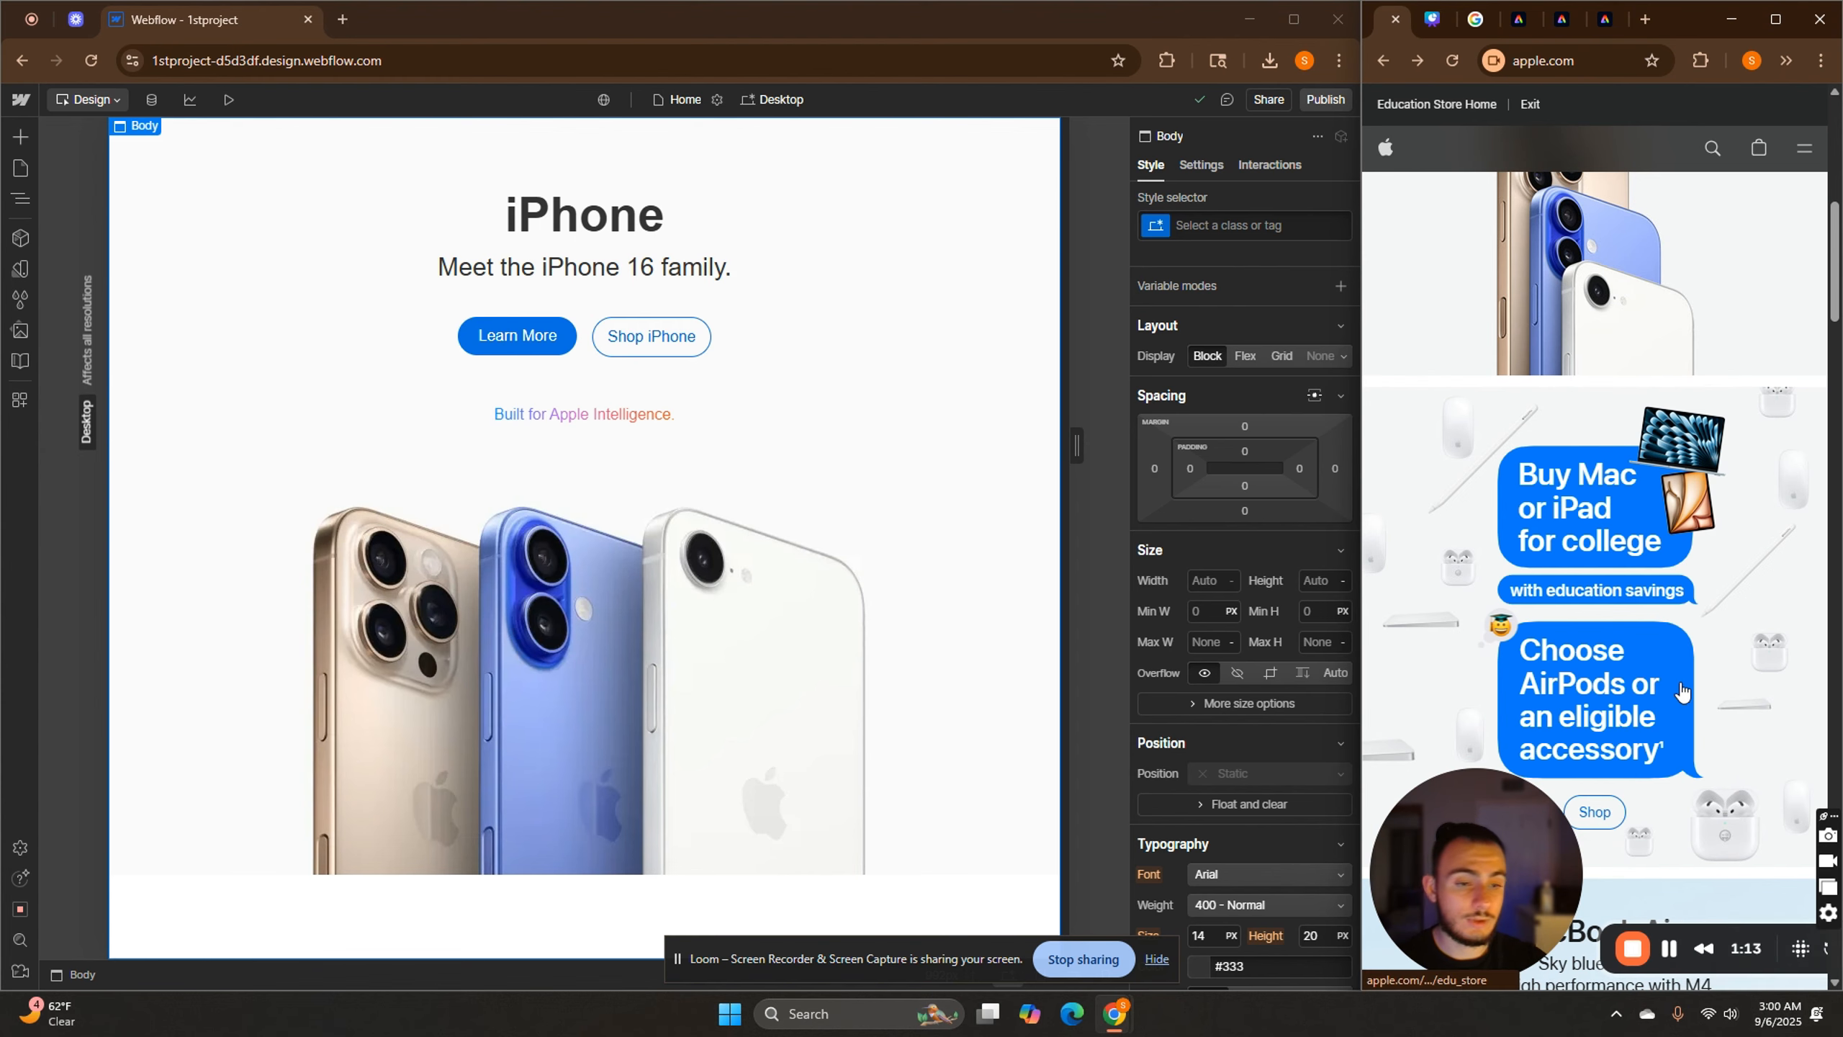
scroll(1682, 692, "down", 2)
scroll(1524, 596, "up", 1)
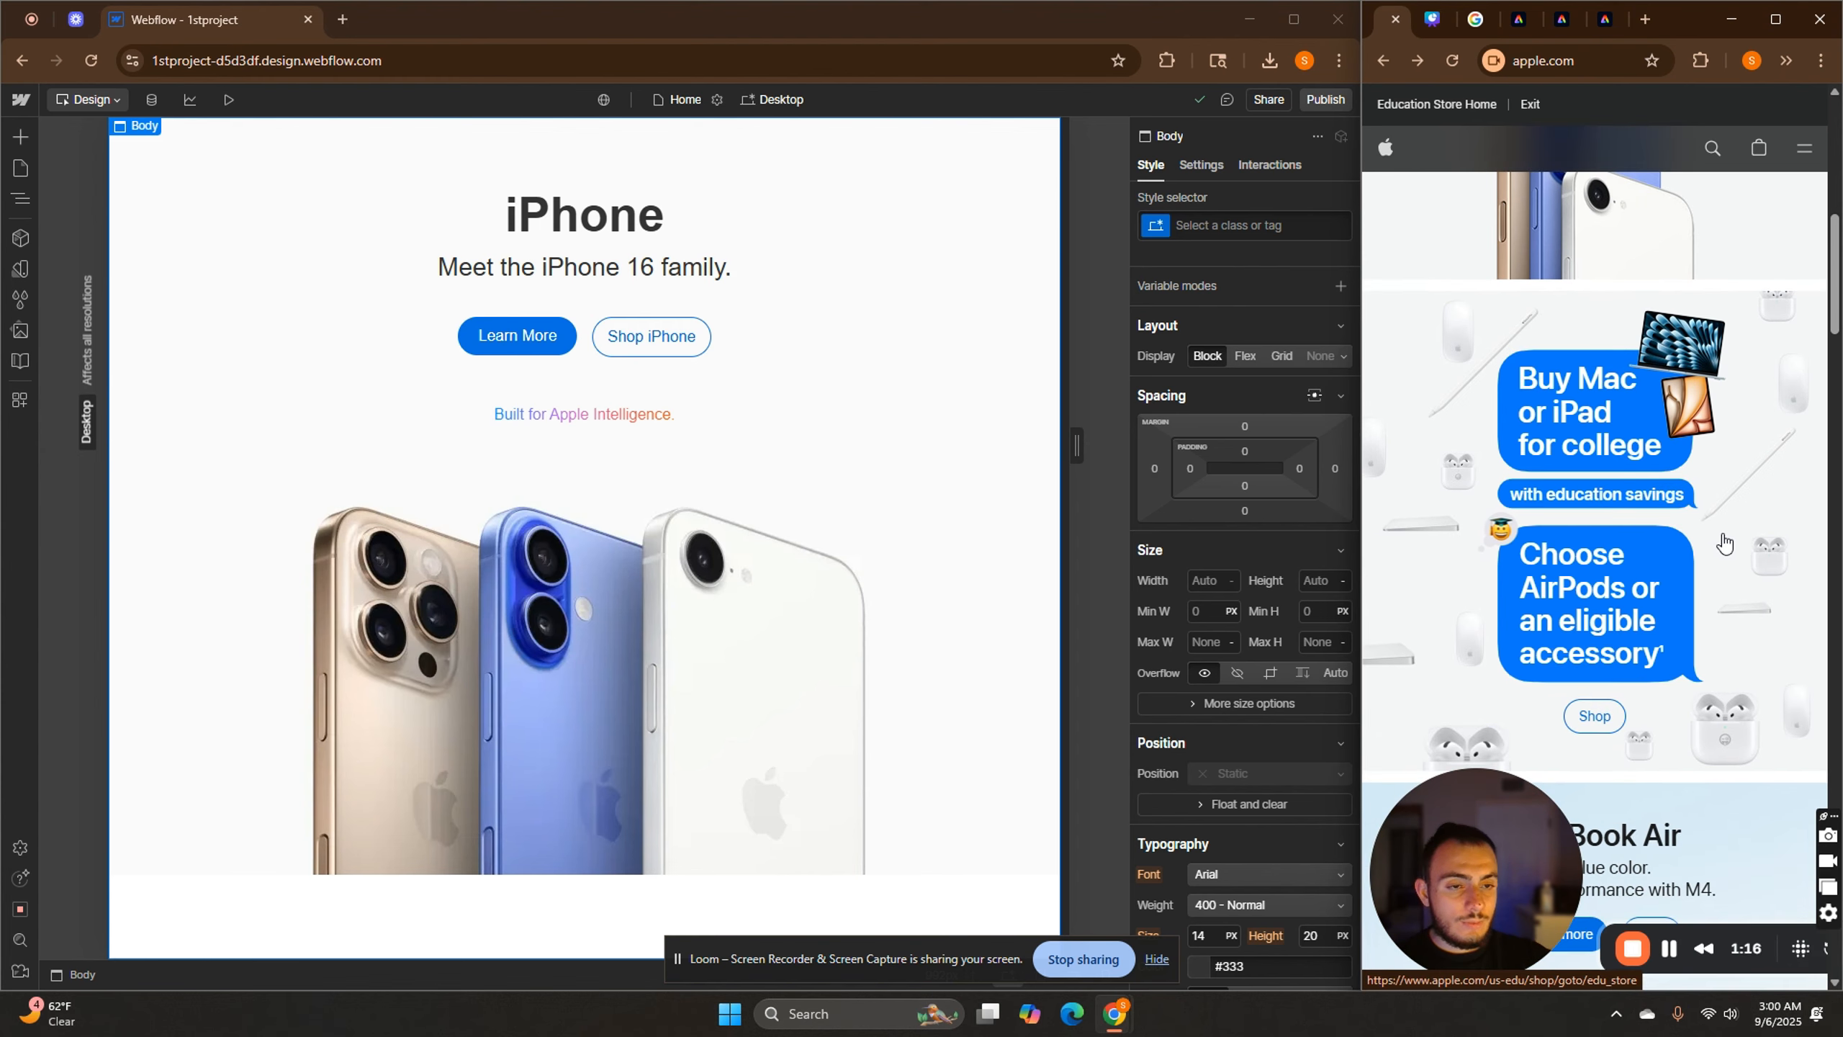
Widen the Apple browser window to view the college banner's desktop layout, and switch to the Canva design.
left_click_drag(1360, 540, 849, 592)
scroll(1390, 526, "down", 4)
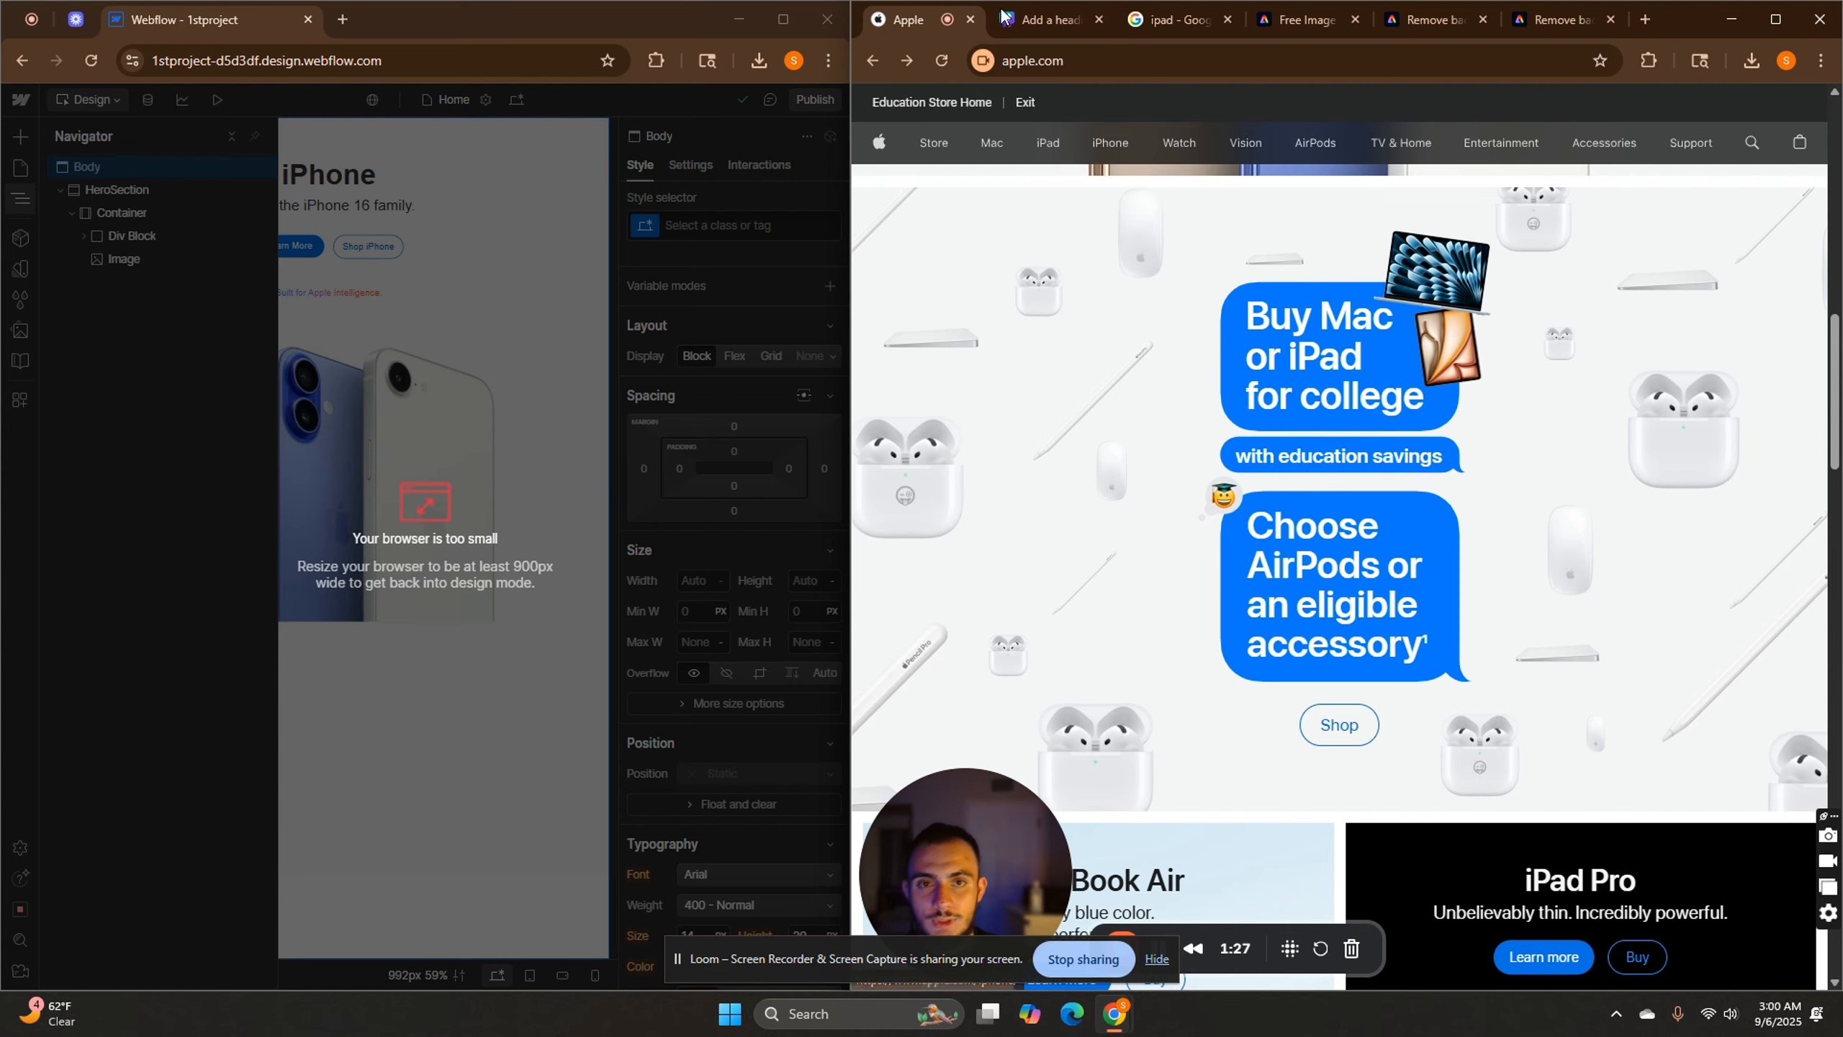
left_click(1029, 21)
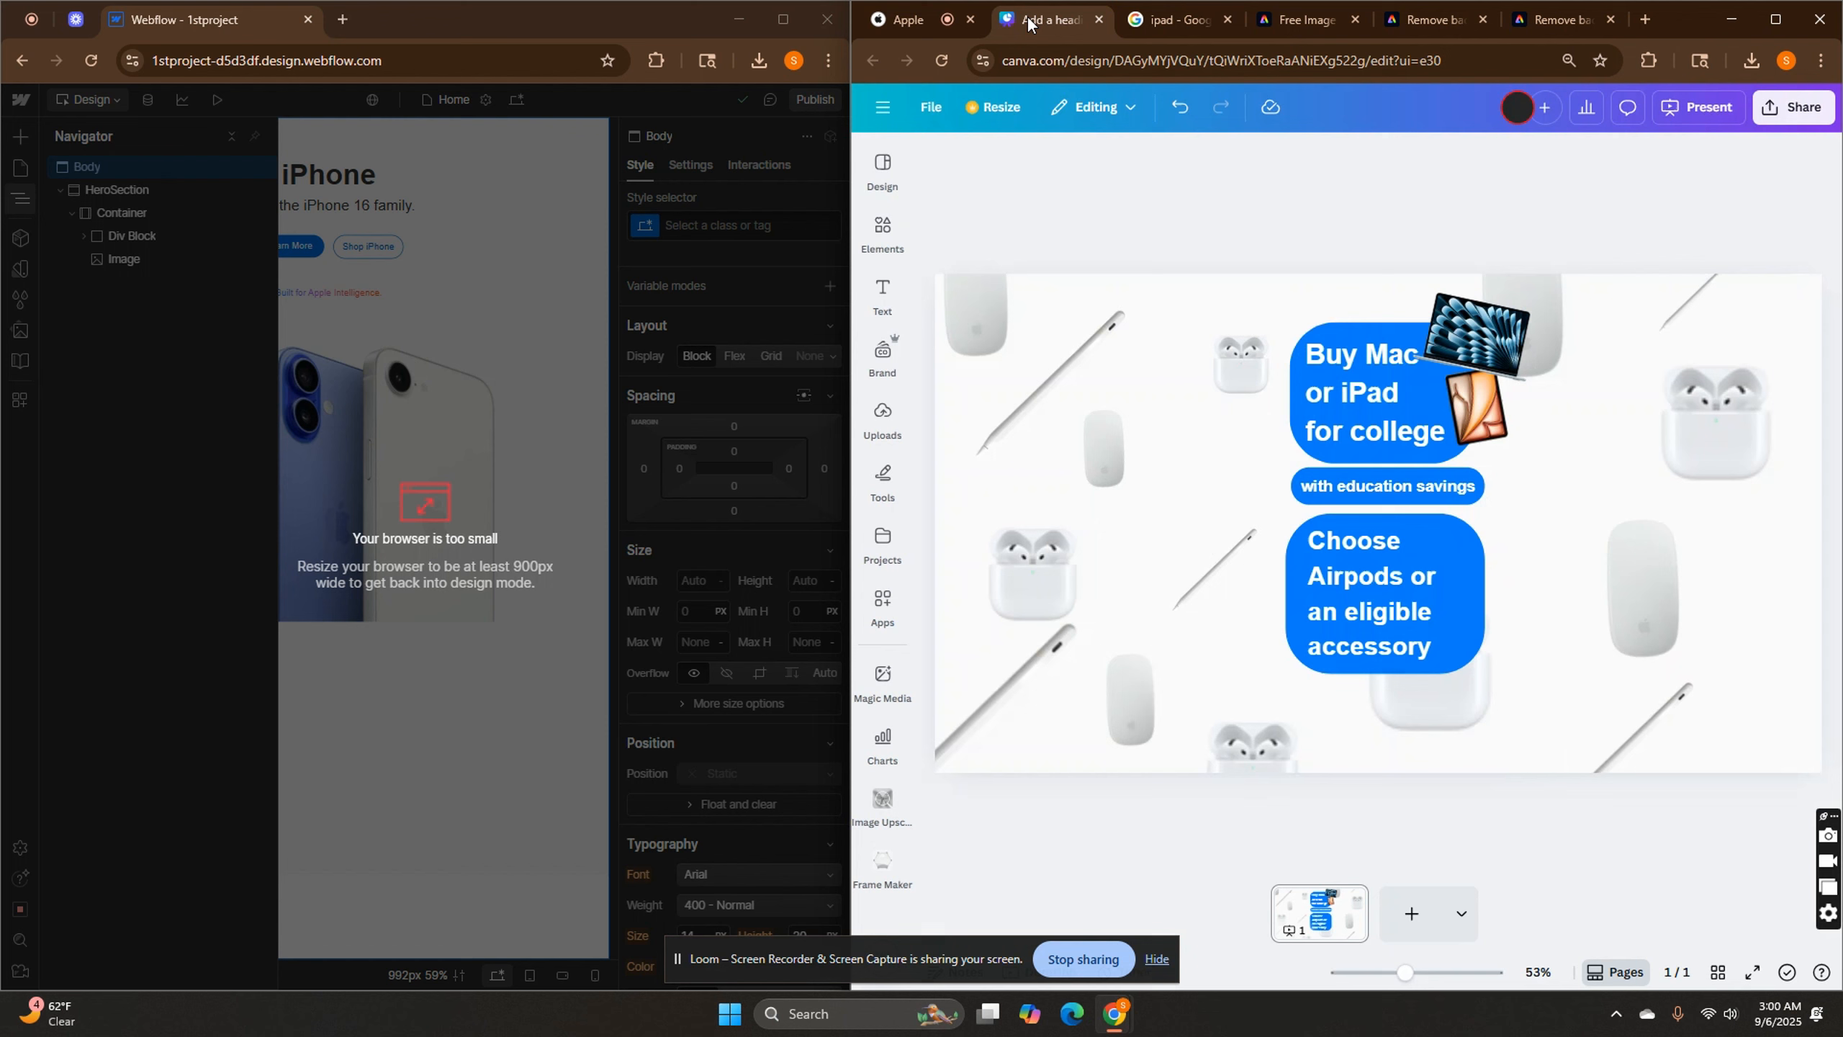
Inspect the corner rounding of the three blue text bubbles in the Canva banner.
left_click(1303, 383)
left_click(1354, 285)
left_click(1310, 363)
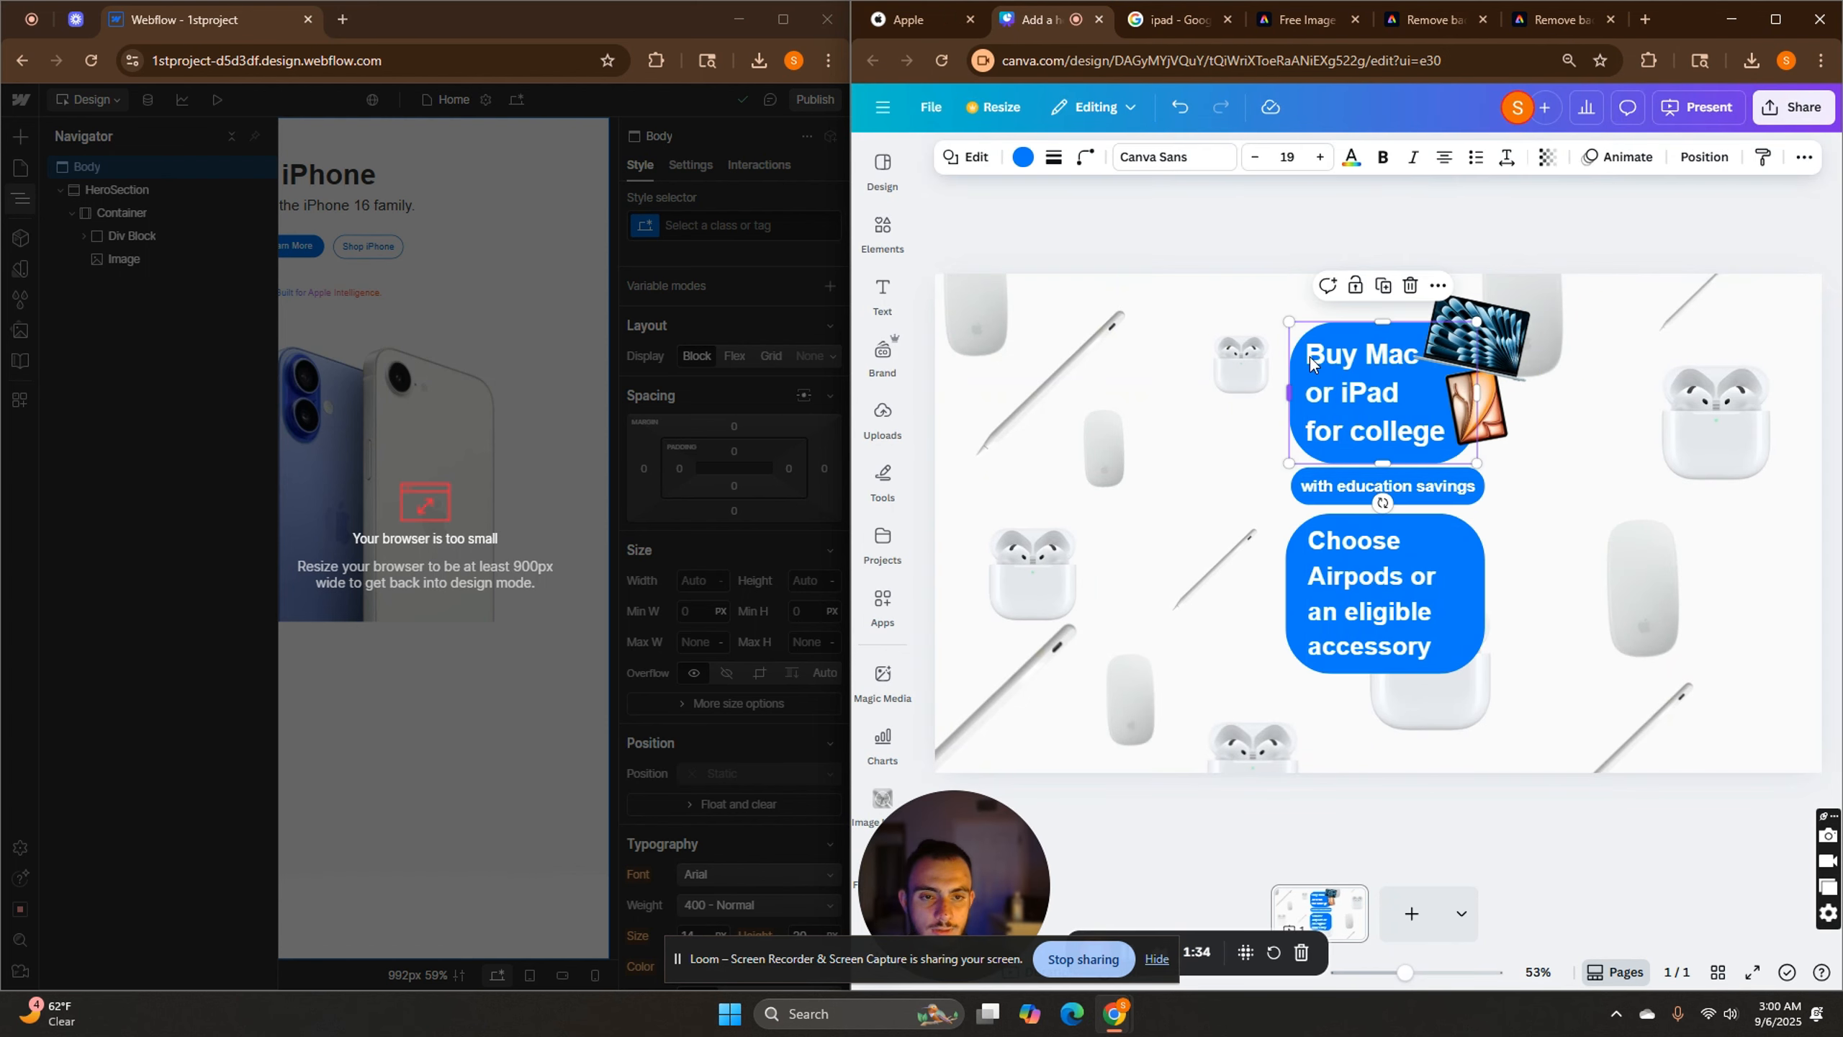
left_click(1086, 157)
left_click_drag(1123, 227, 1088, 231)
left_click(1299, 558)
left_click(1086, 157)
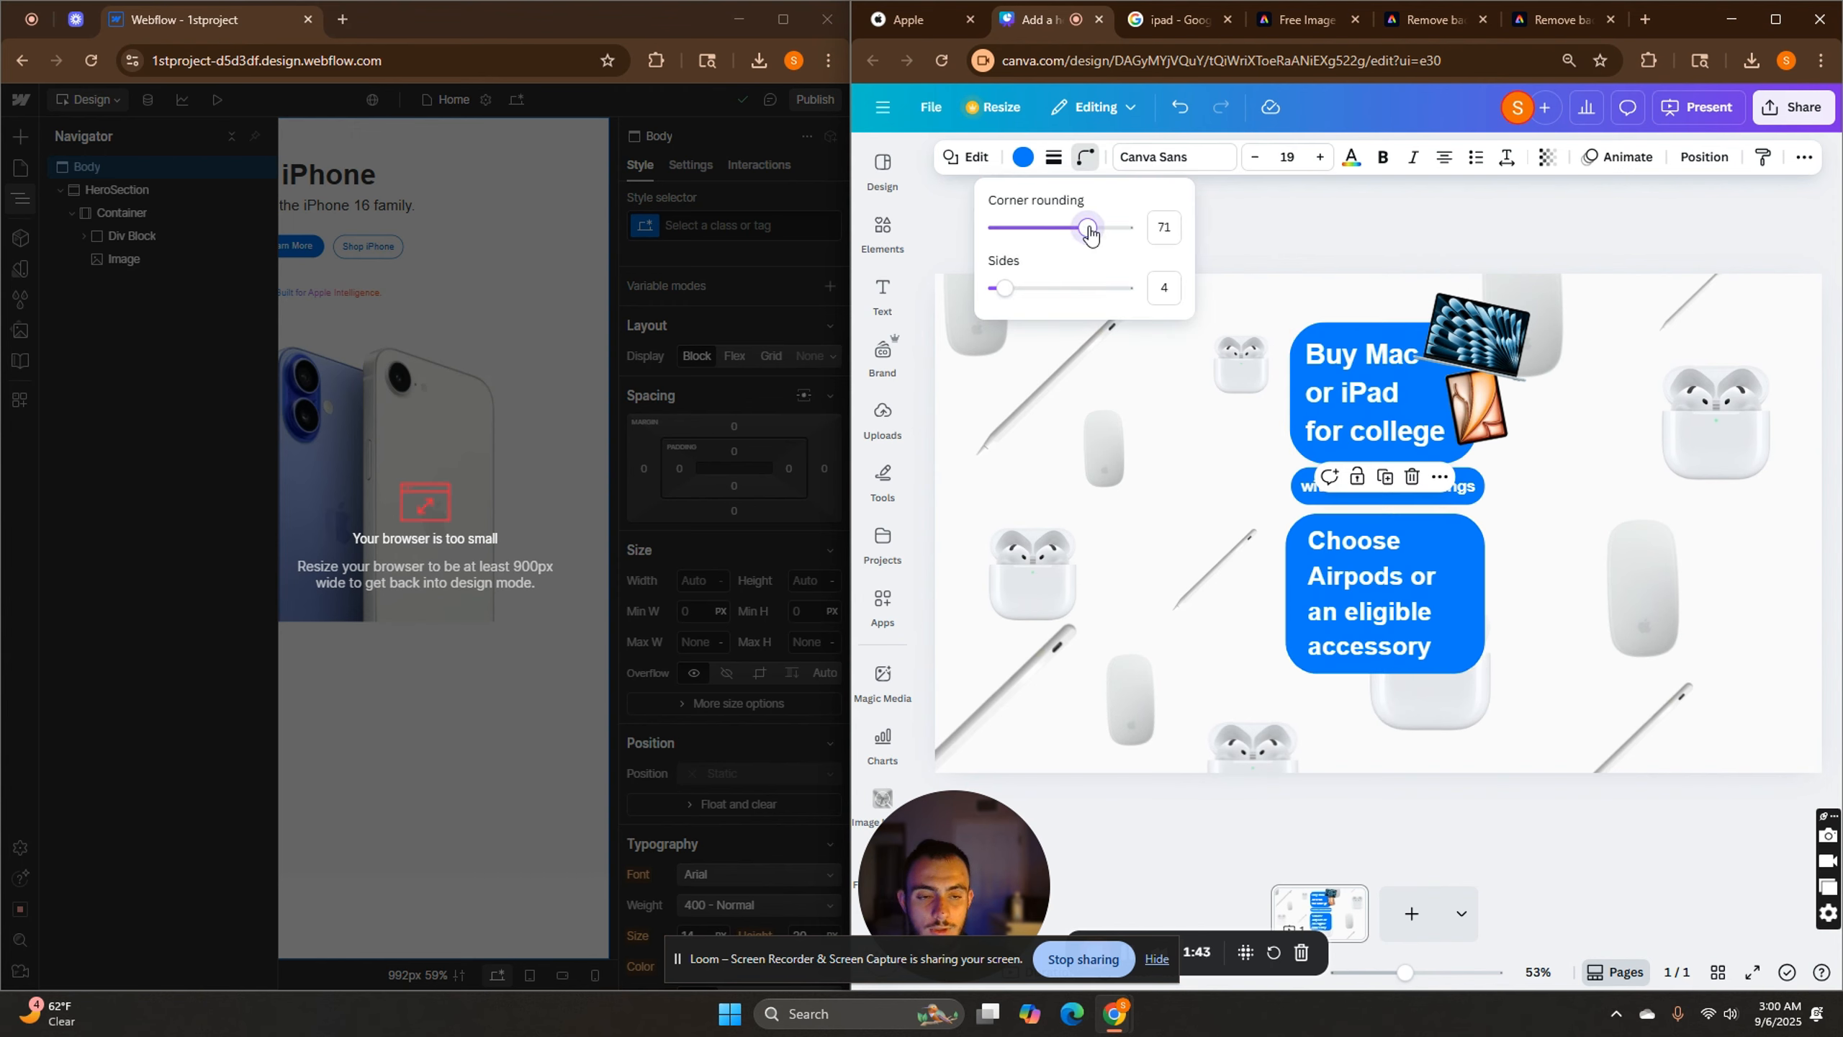
left_click(1295, 482)
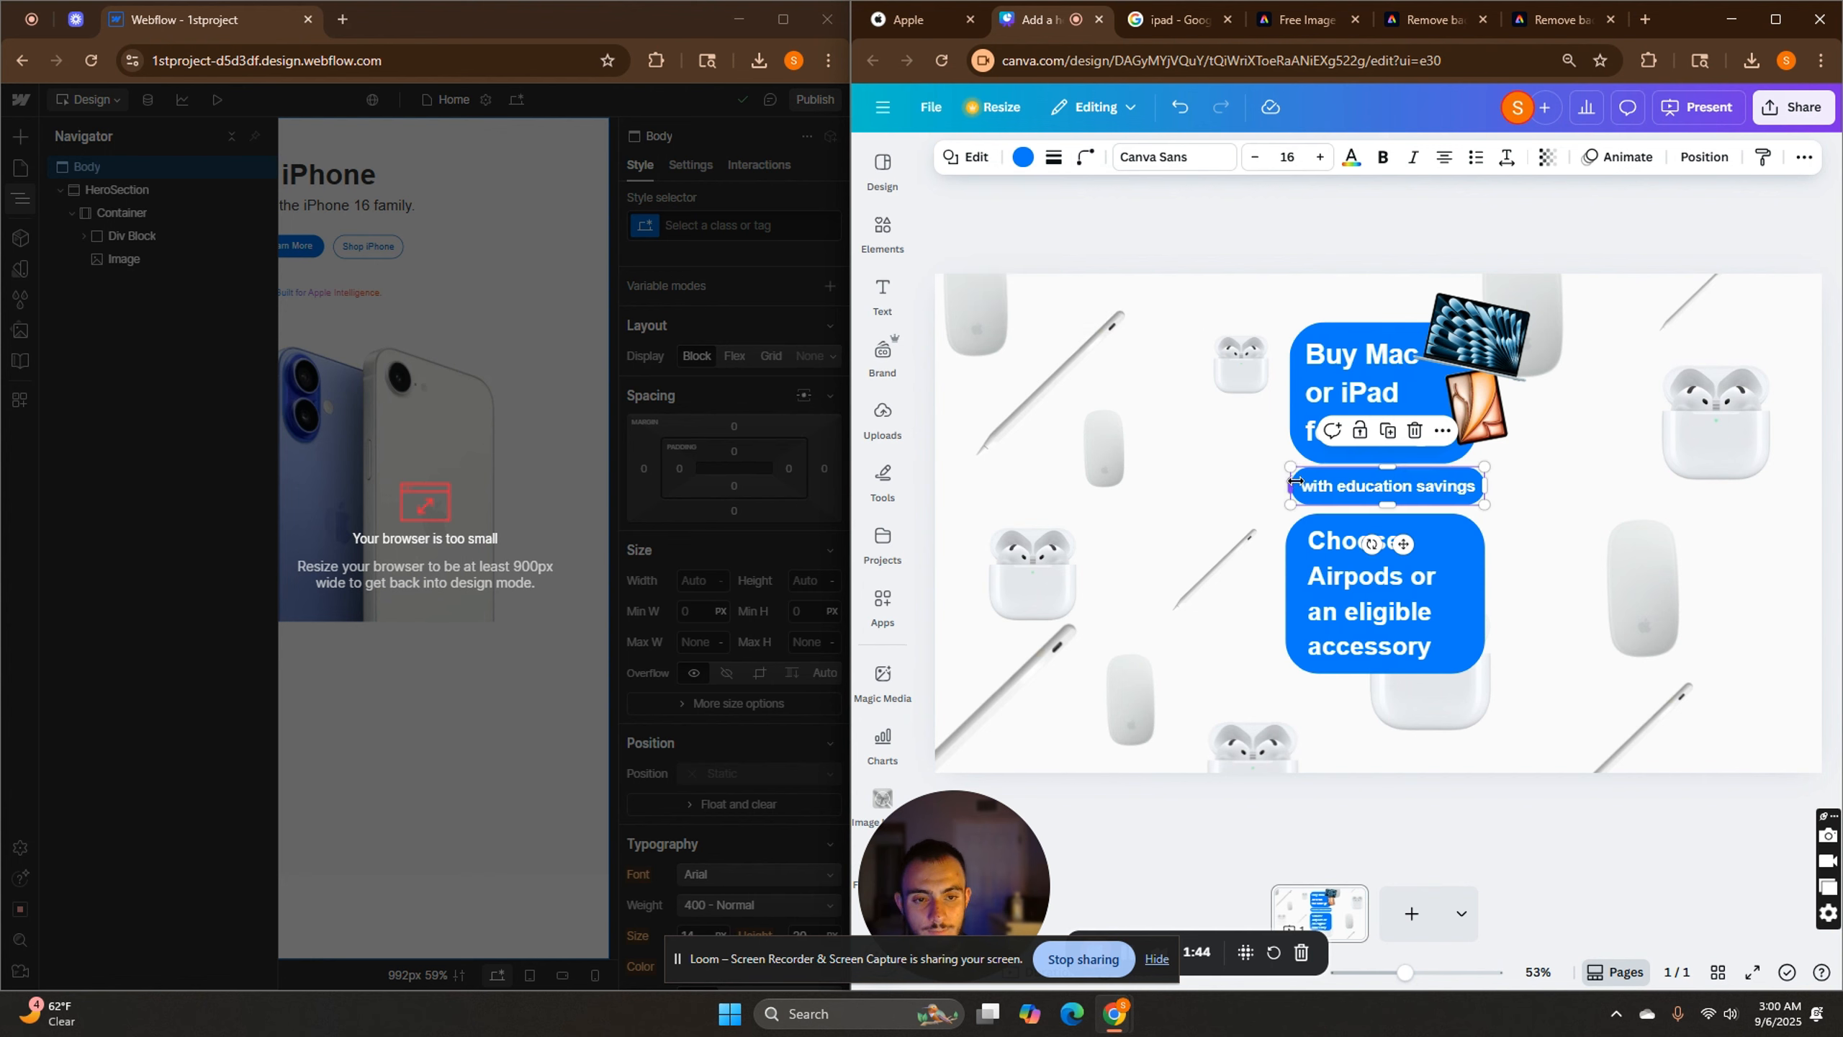
left_click(1086, 164)
left_click_drag(1127, 229, 1073, 237)
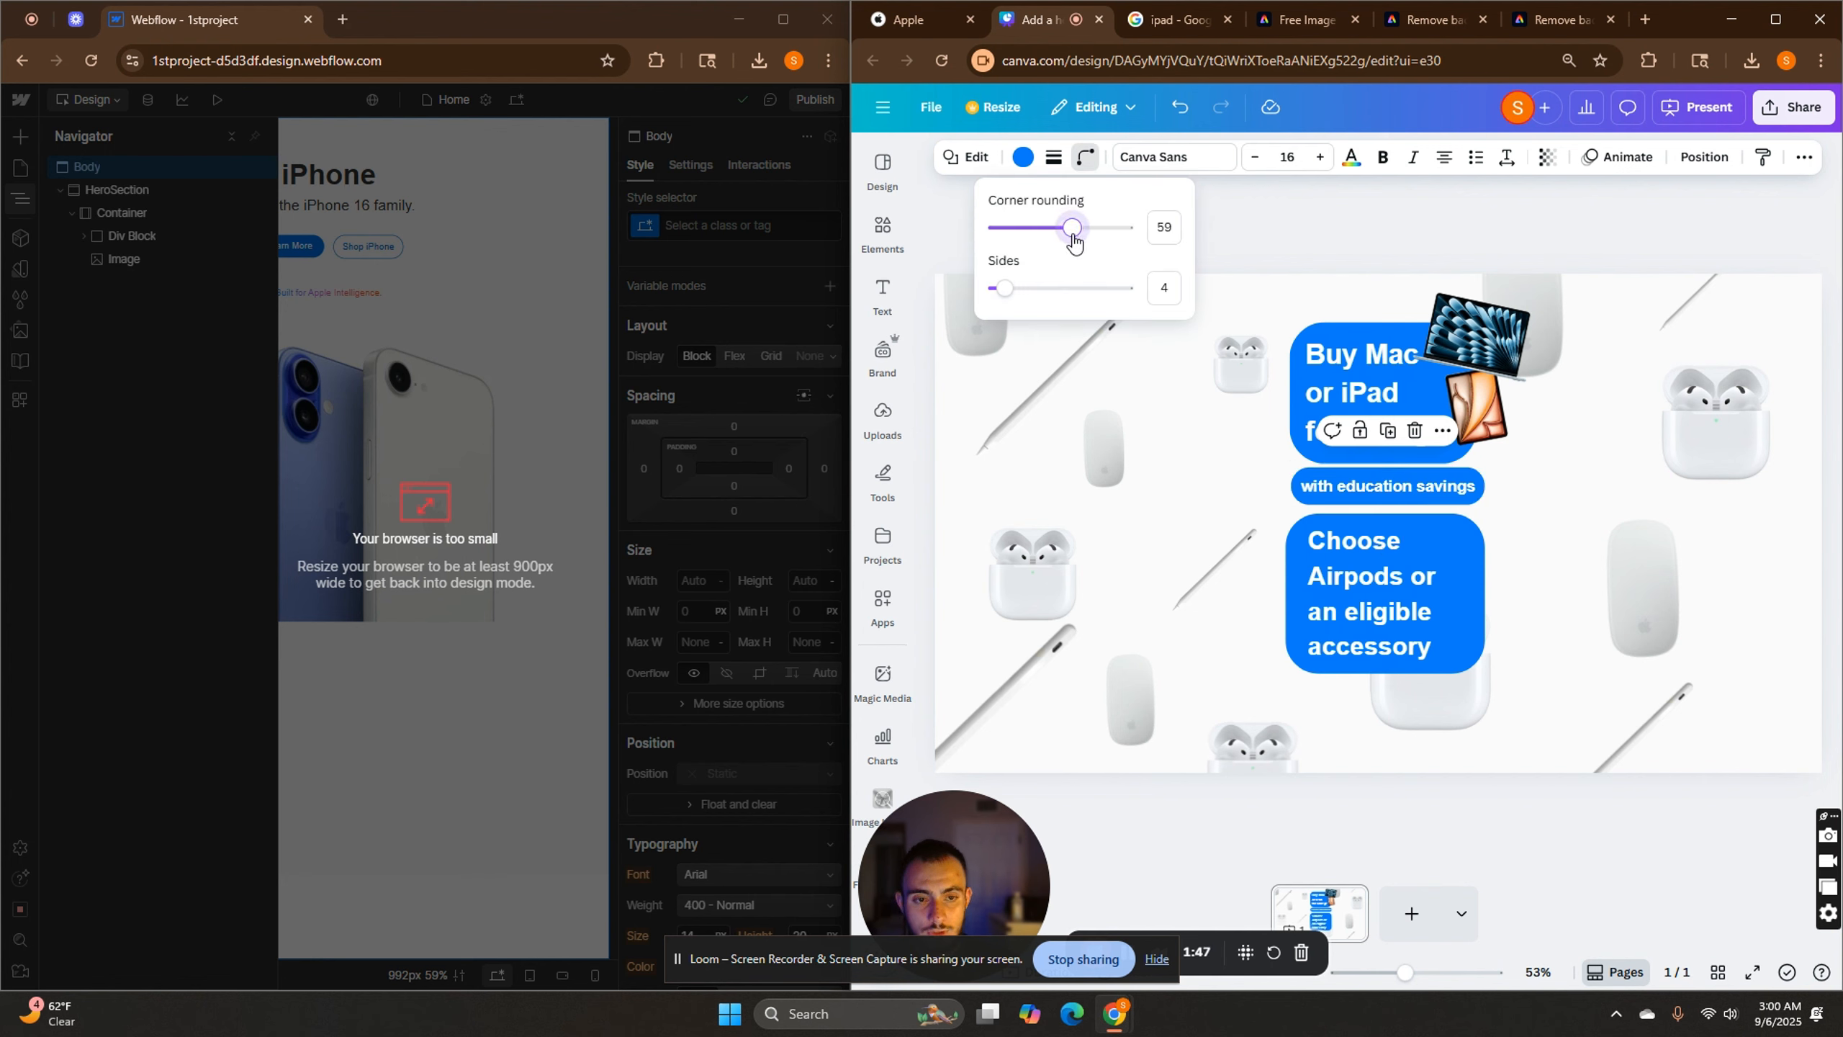
left_click(1565, 780)
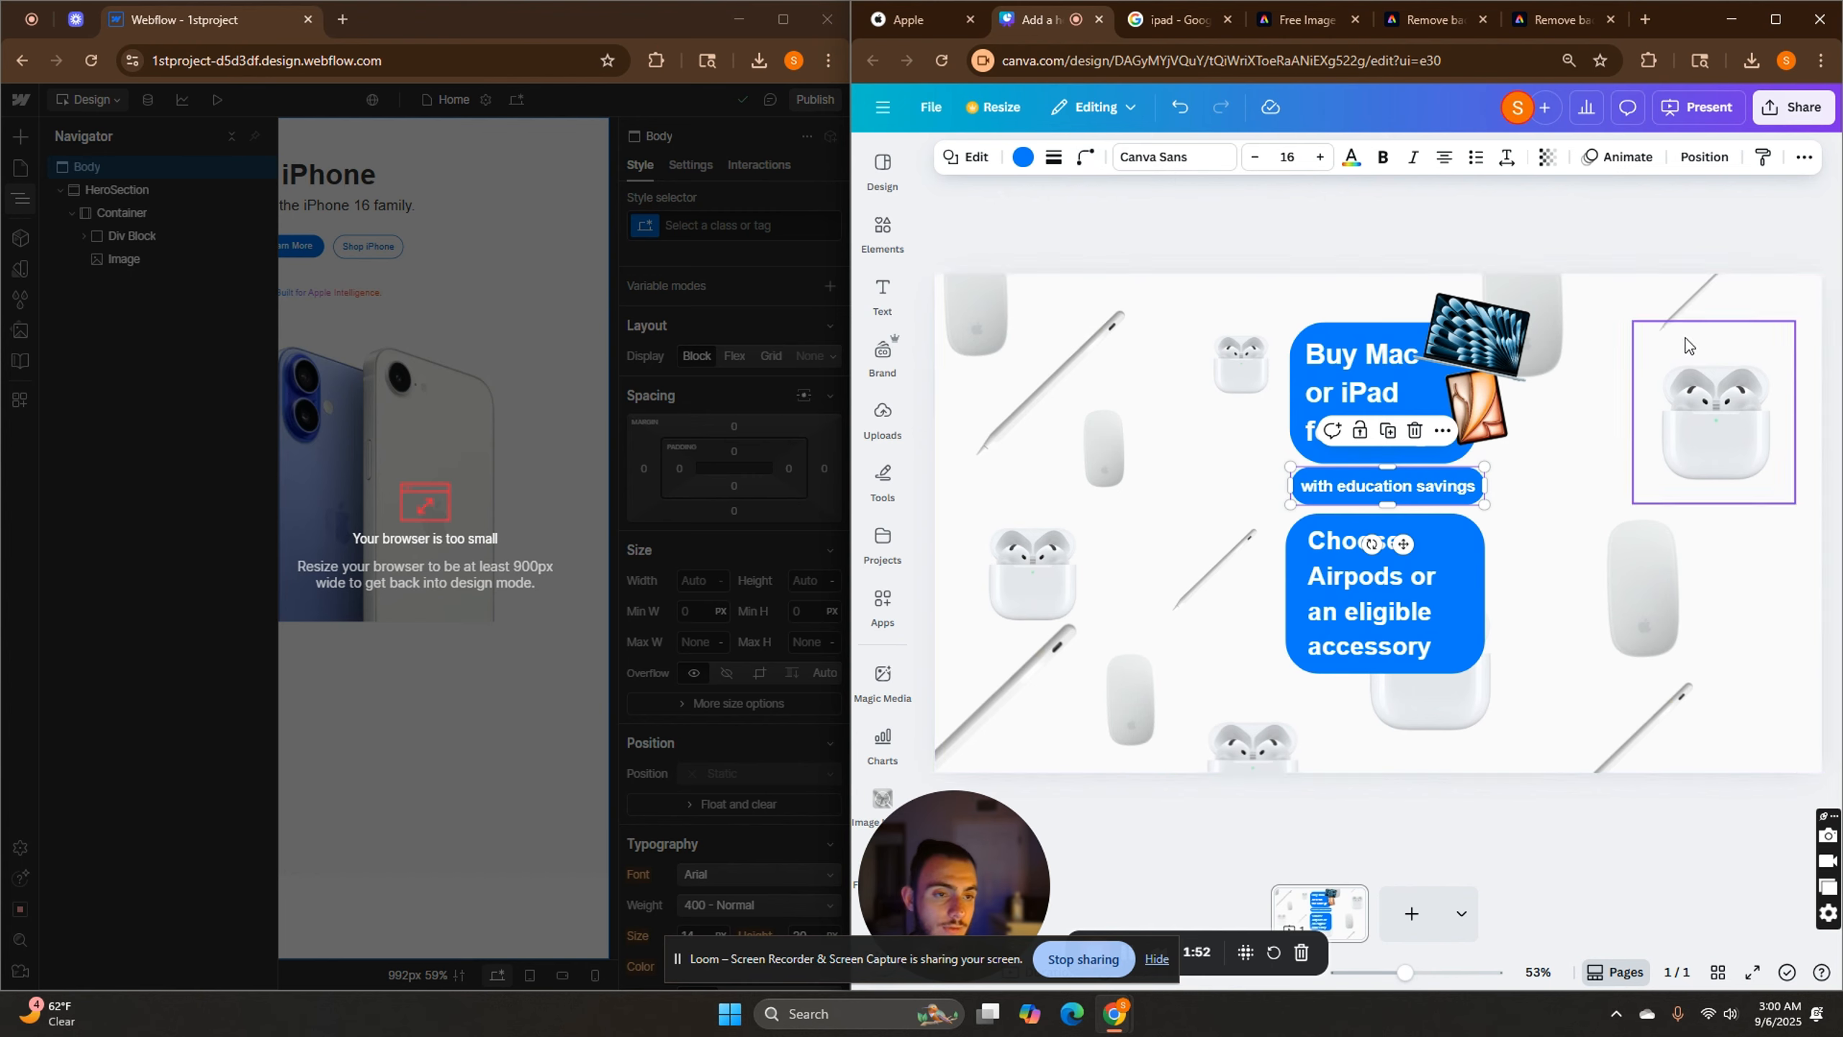
Examine the pencil and AirPods images in the Canva banner and the Adobe Express page for removing image backgrounds.
left_click(1008, 318)
left_click(1086, 334)
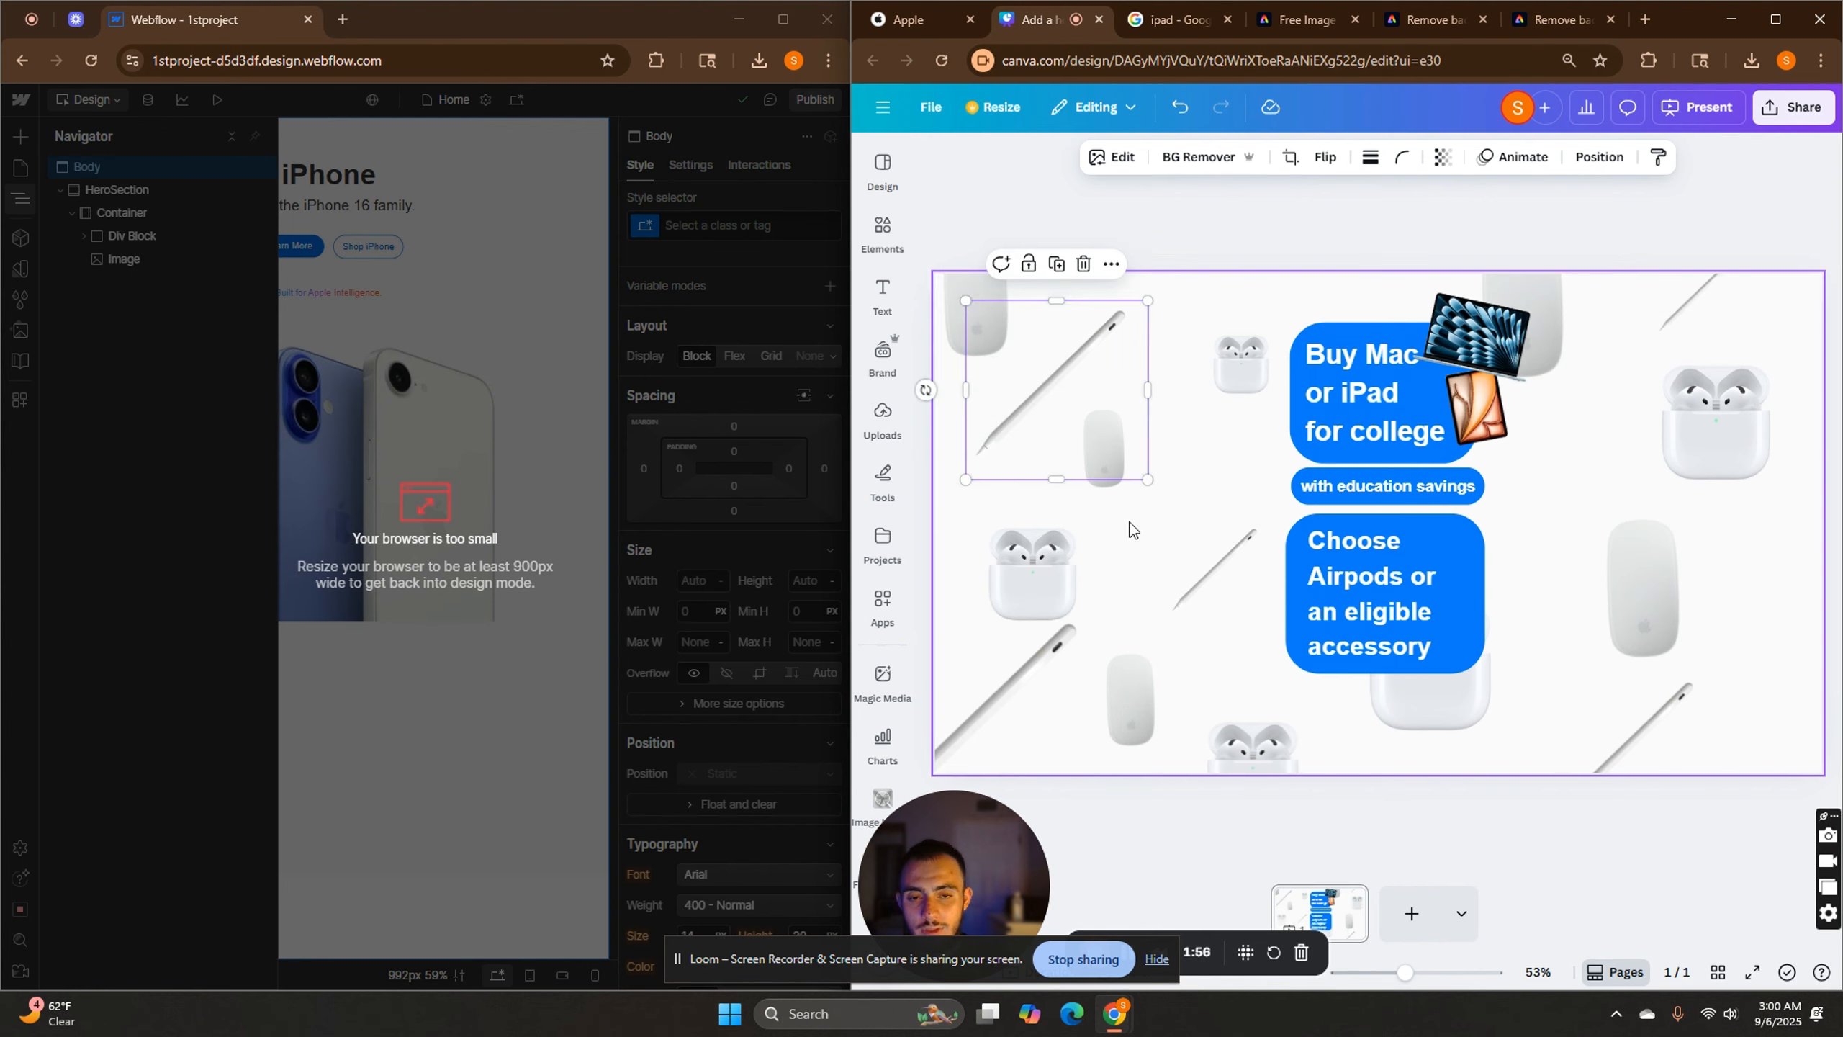
left_click(1033, 601)
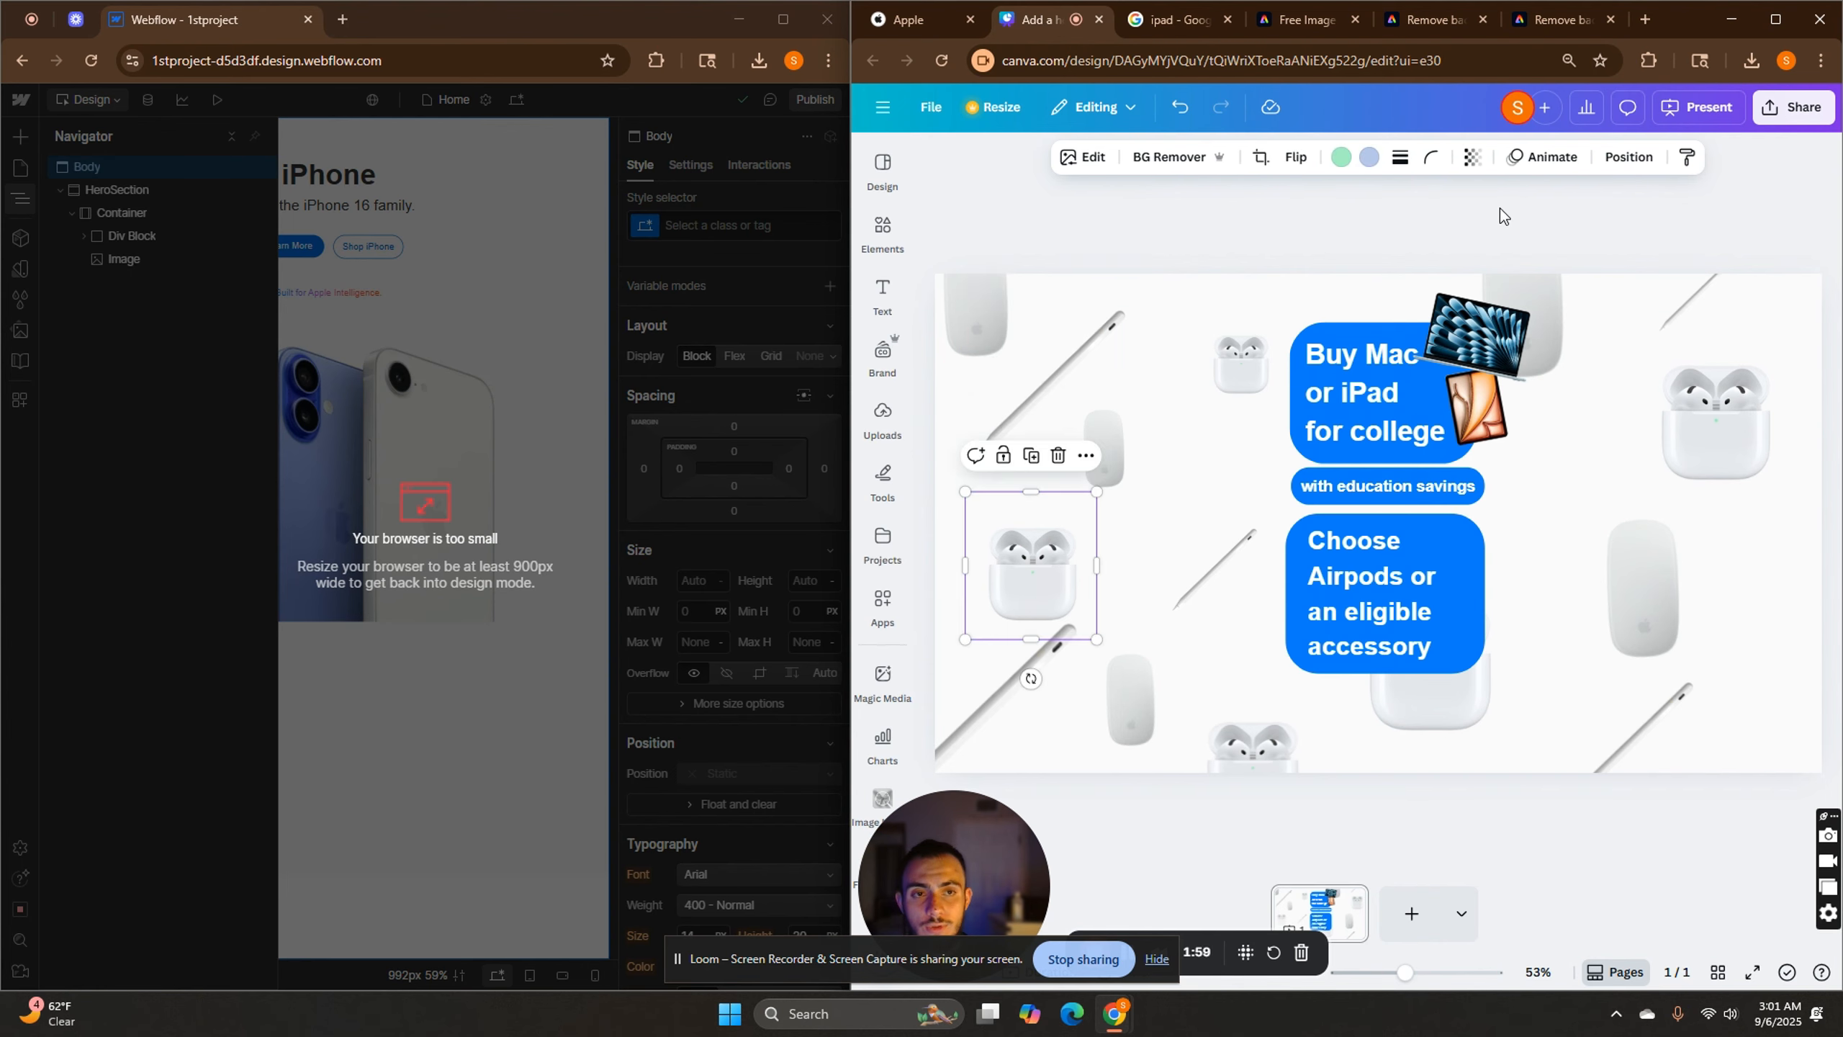
left_click(1306, 19)
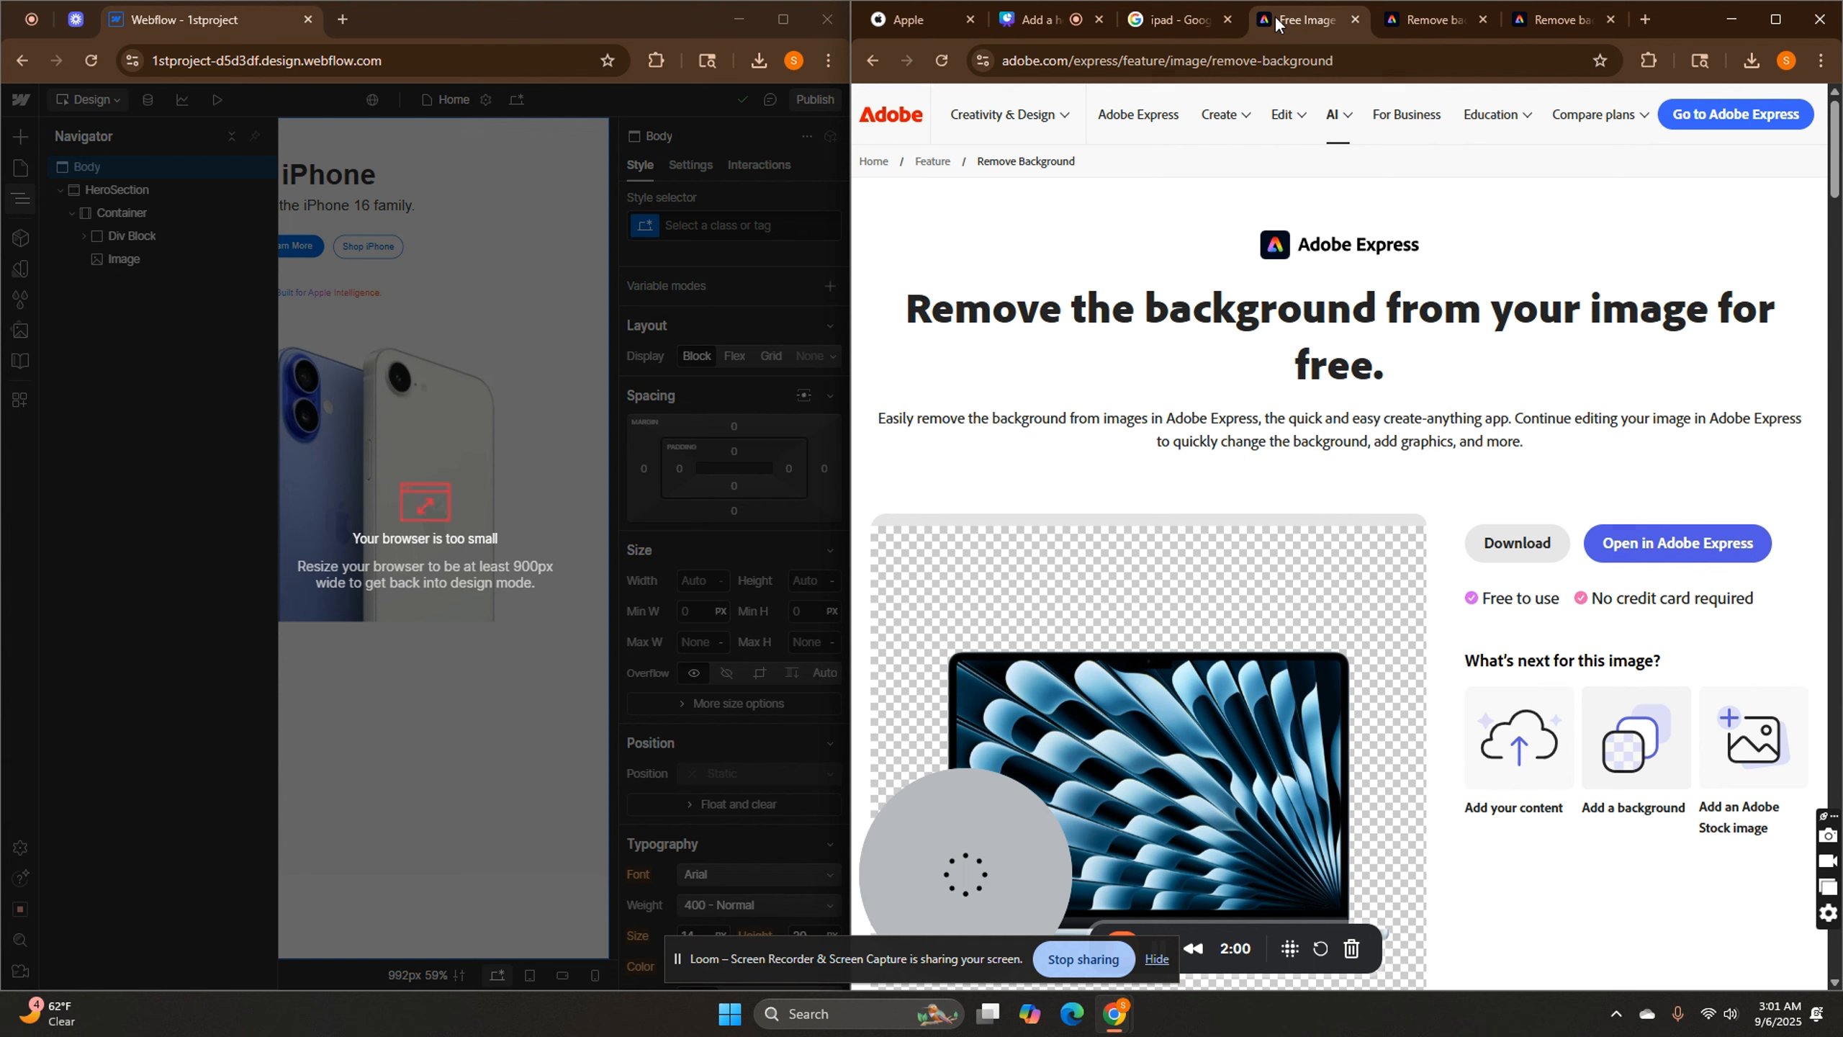
left_click(1032, 20)
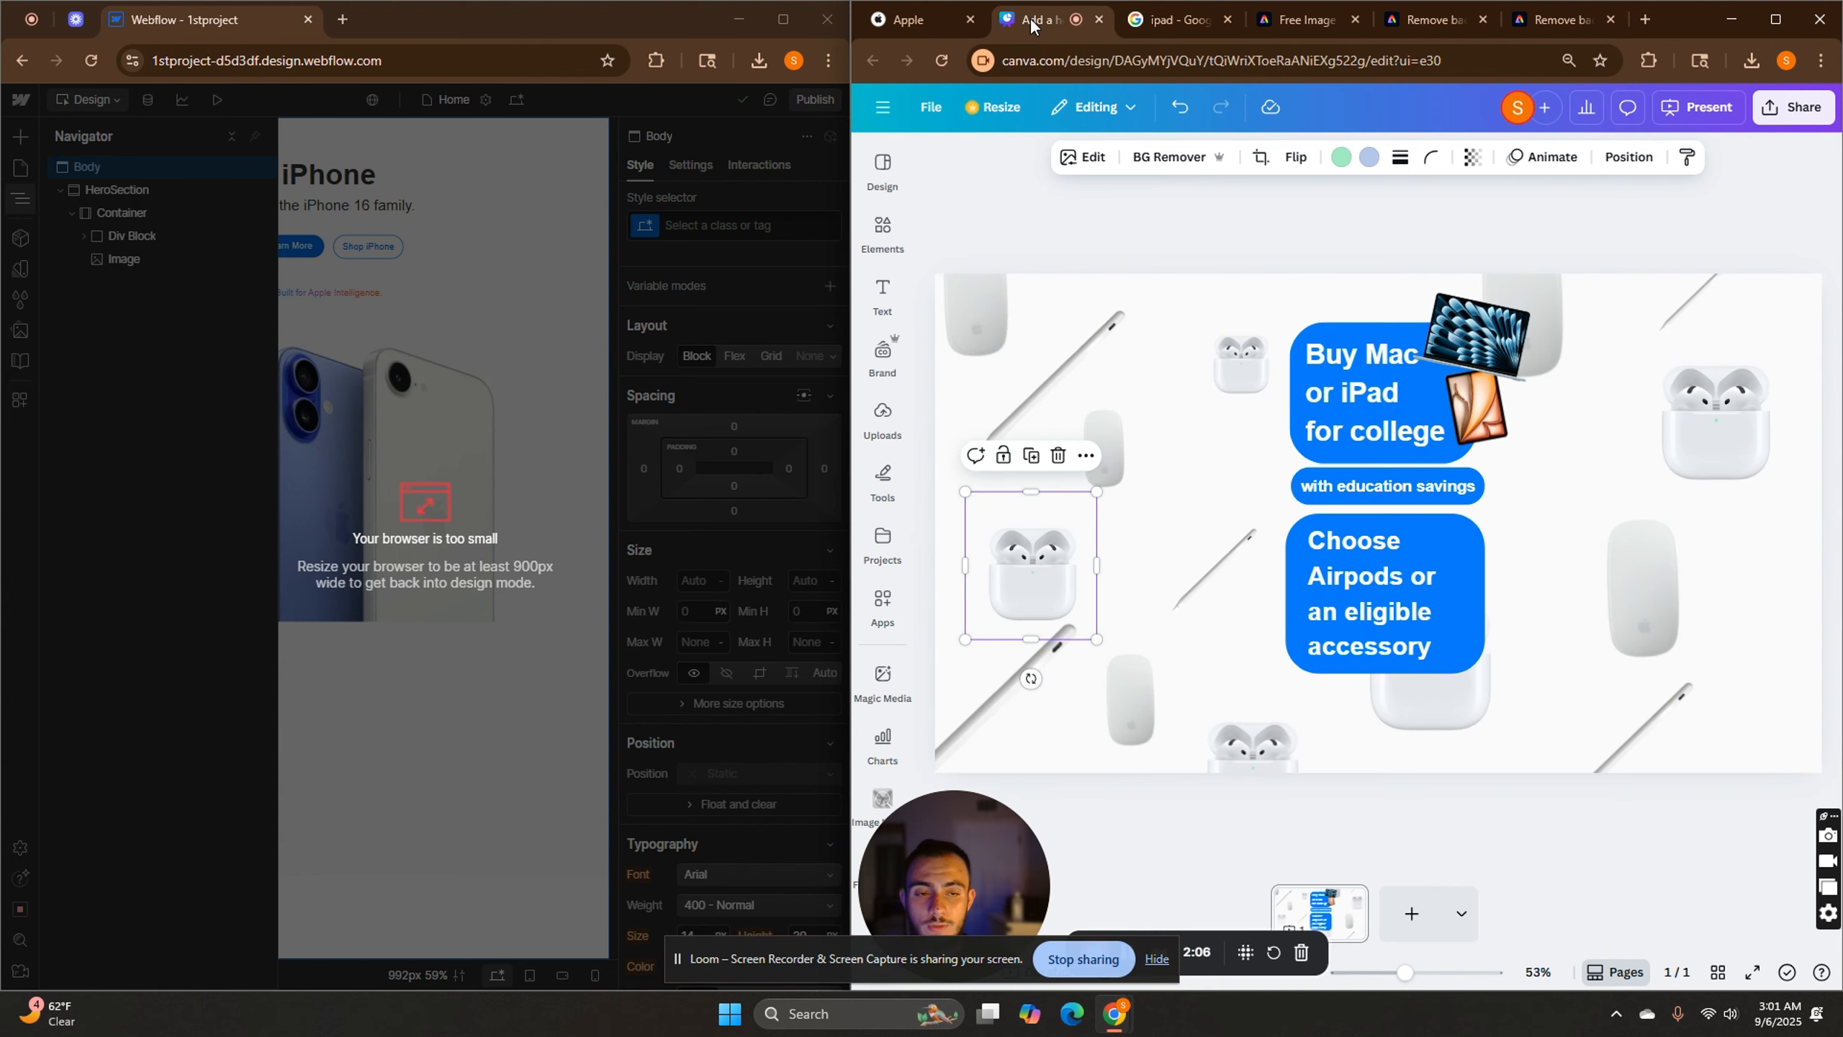
left_click(1233, 828)
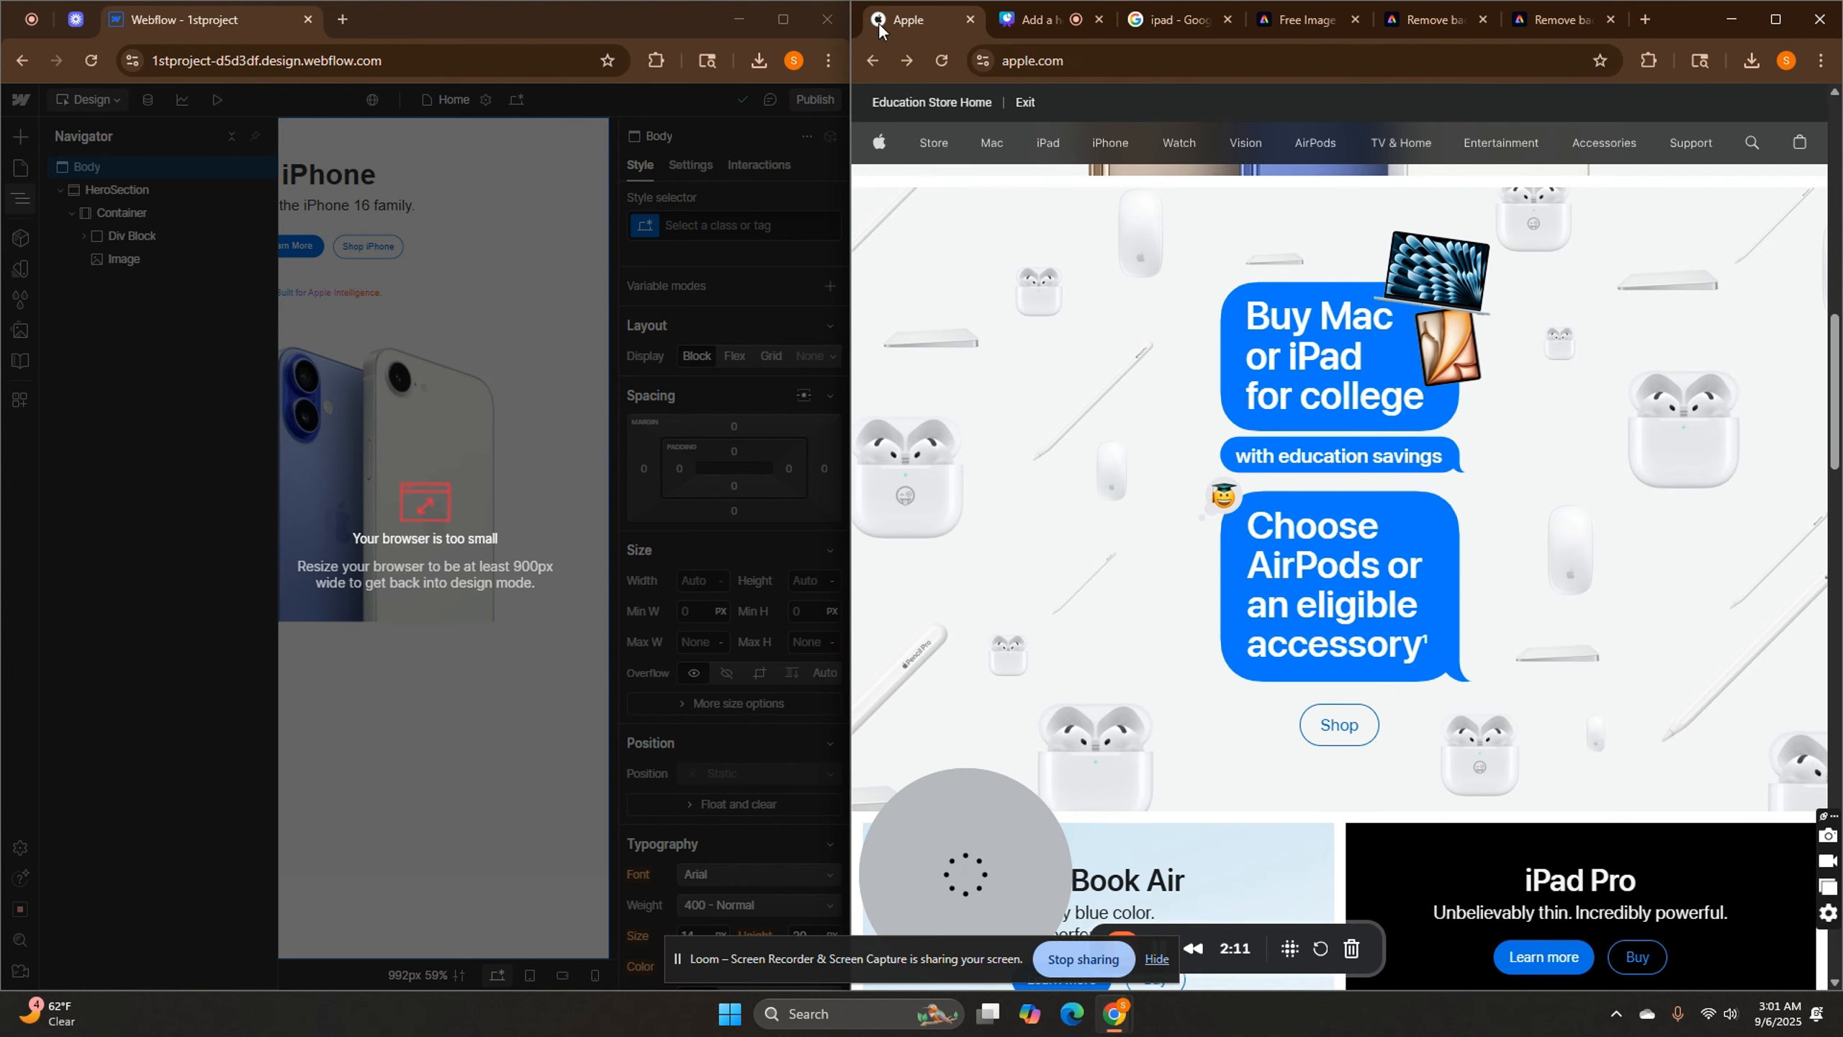
Compare the Canva banner with Apple's original, checking its text bubble, MacBook, iPad and AirPods images.
left_click(911, 19)
left_click(1038, 19)
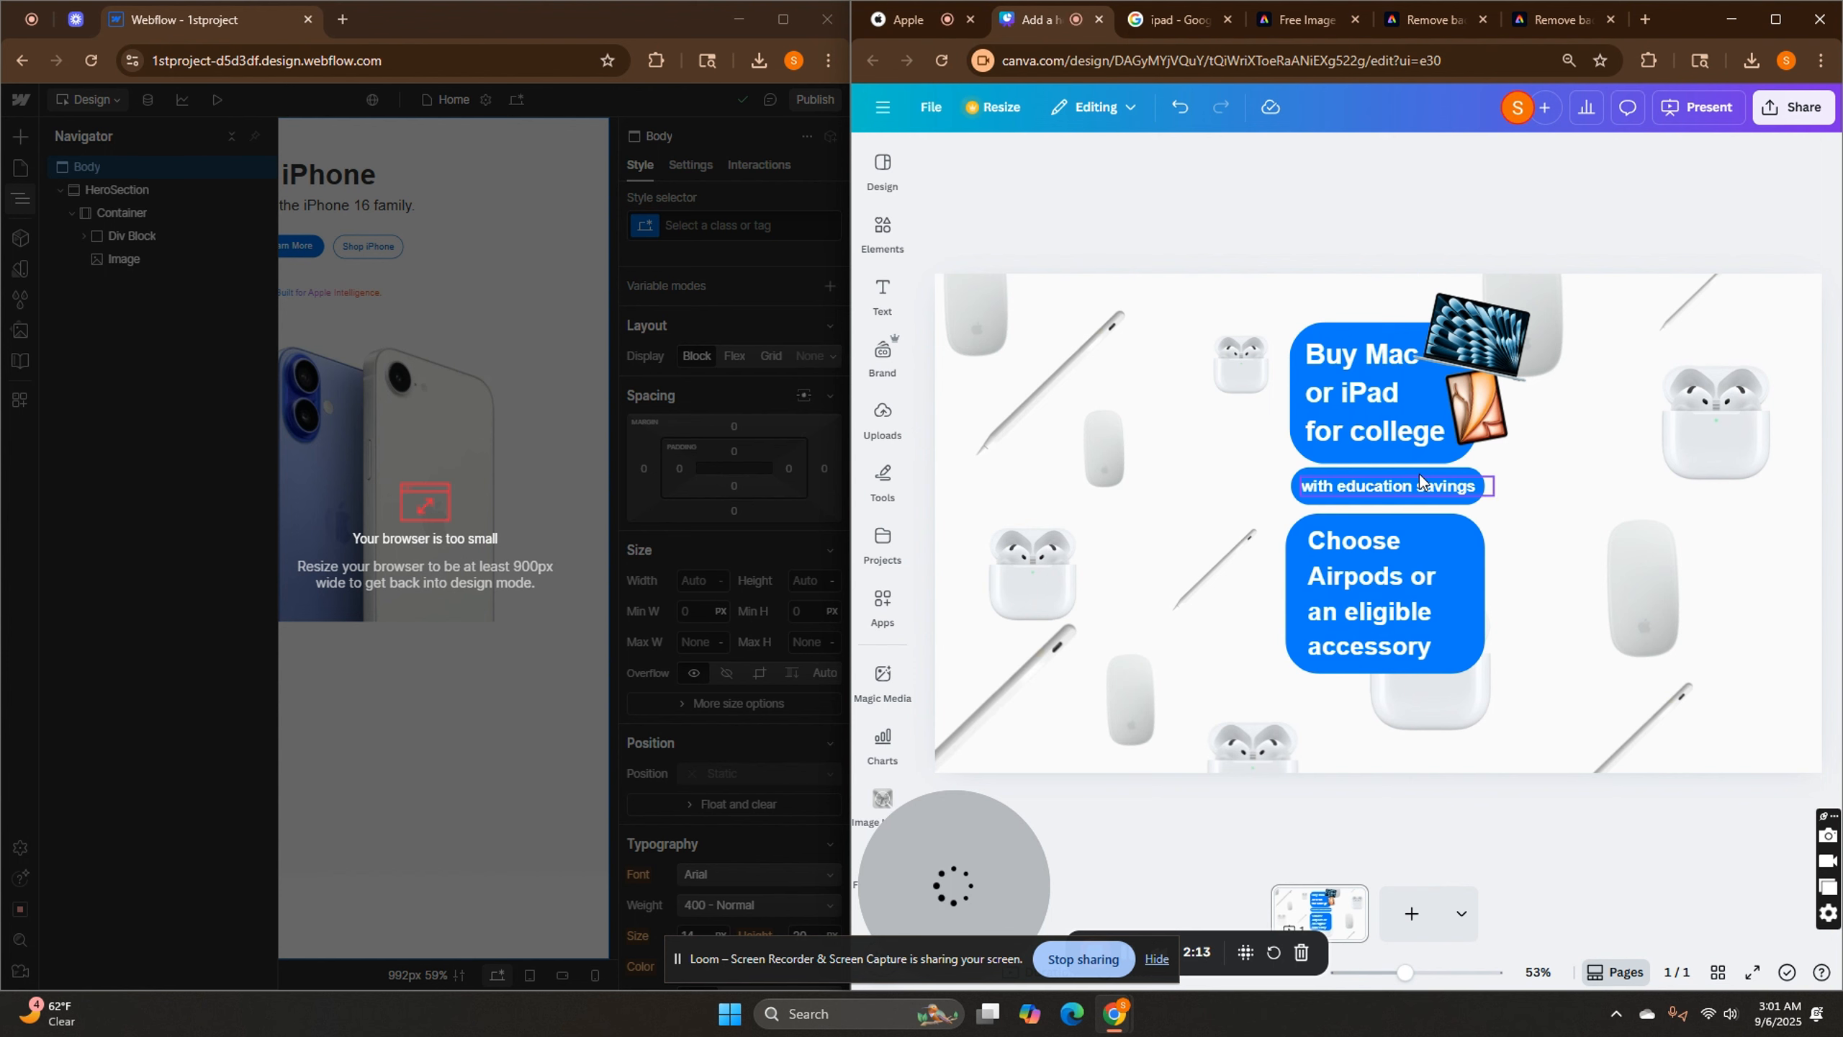
left_click(1312, 457)
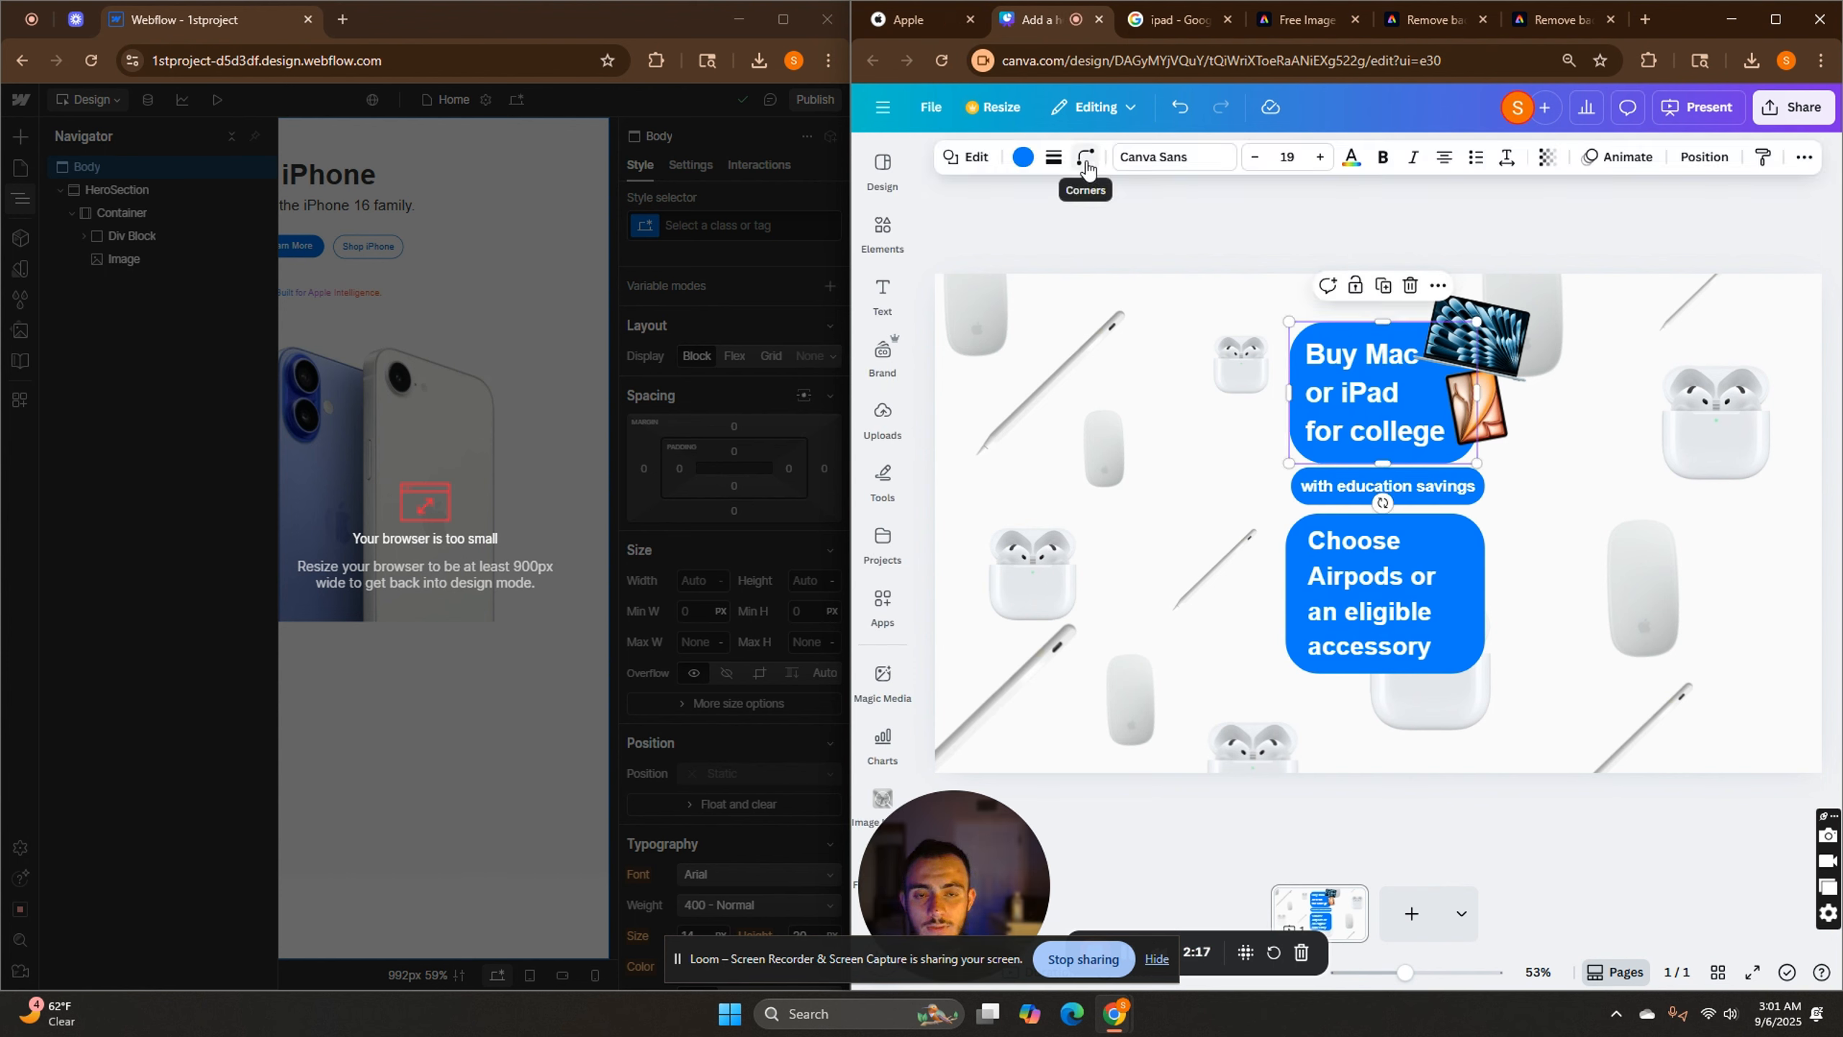
left_click(1491, 425)
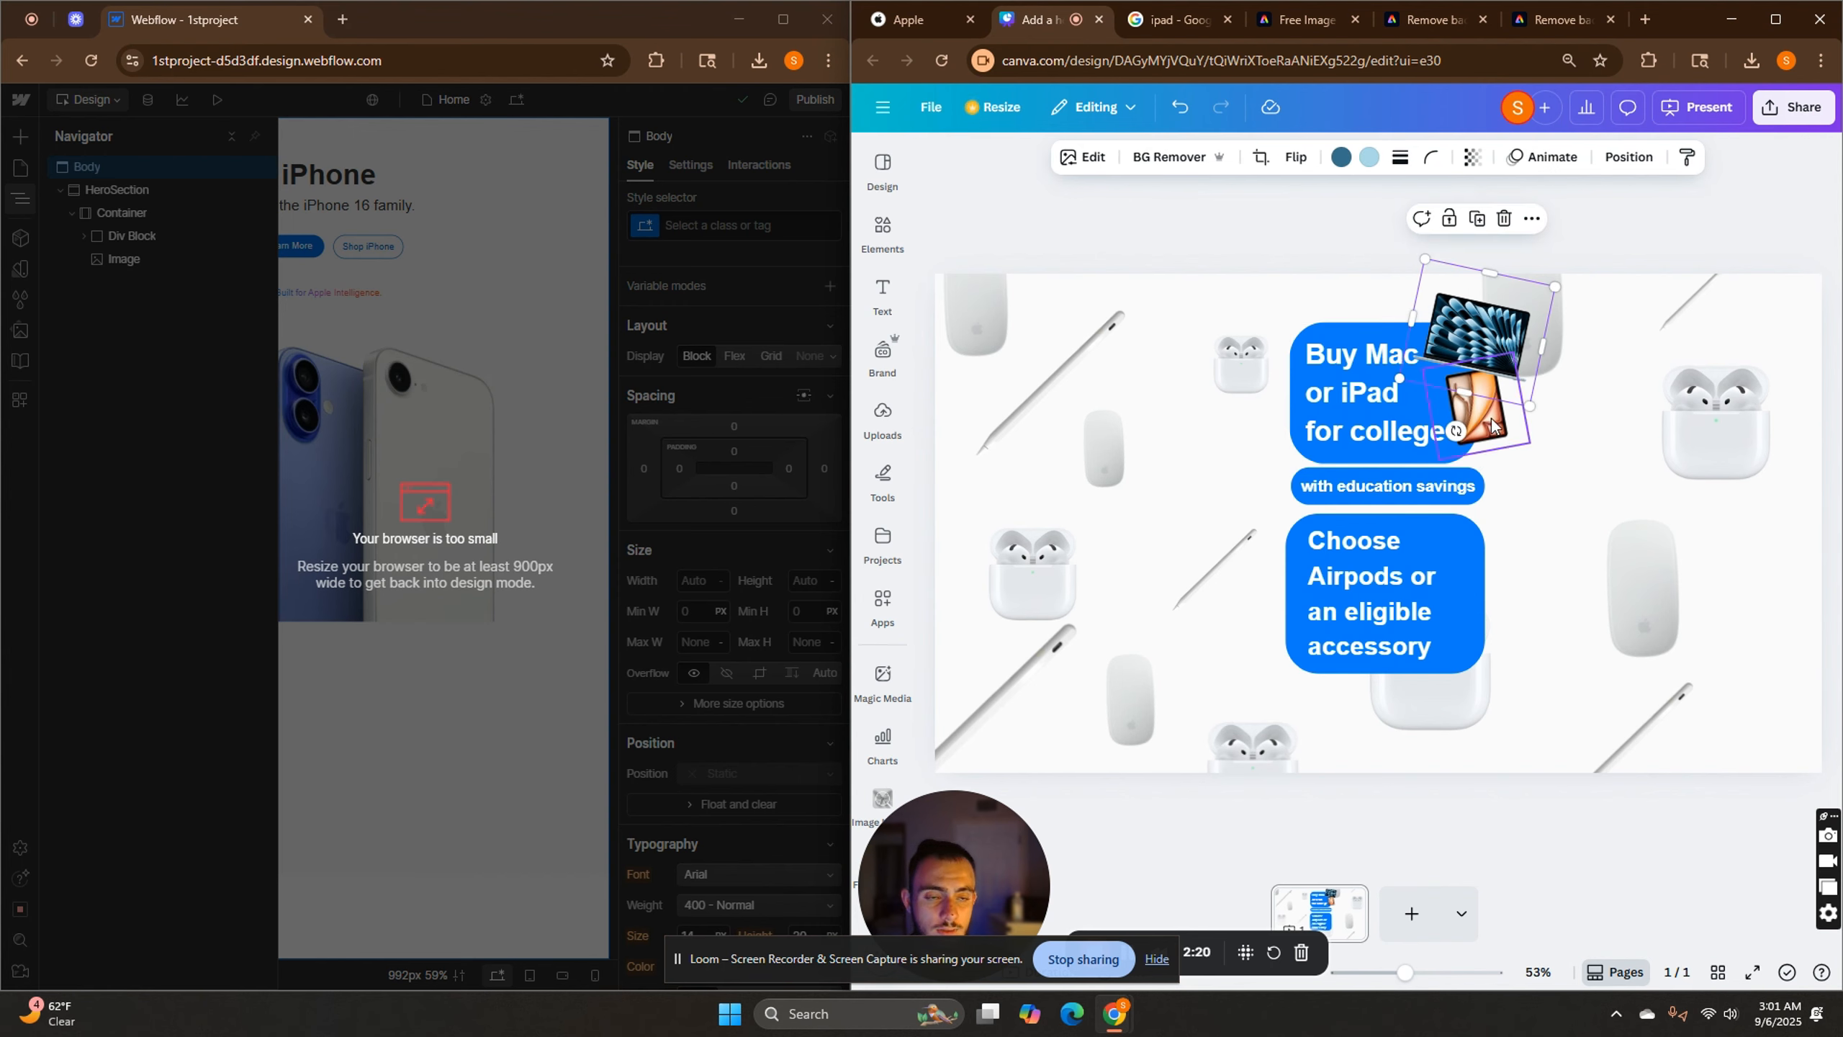
left_click(1491, 425)
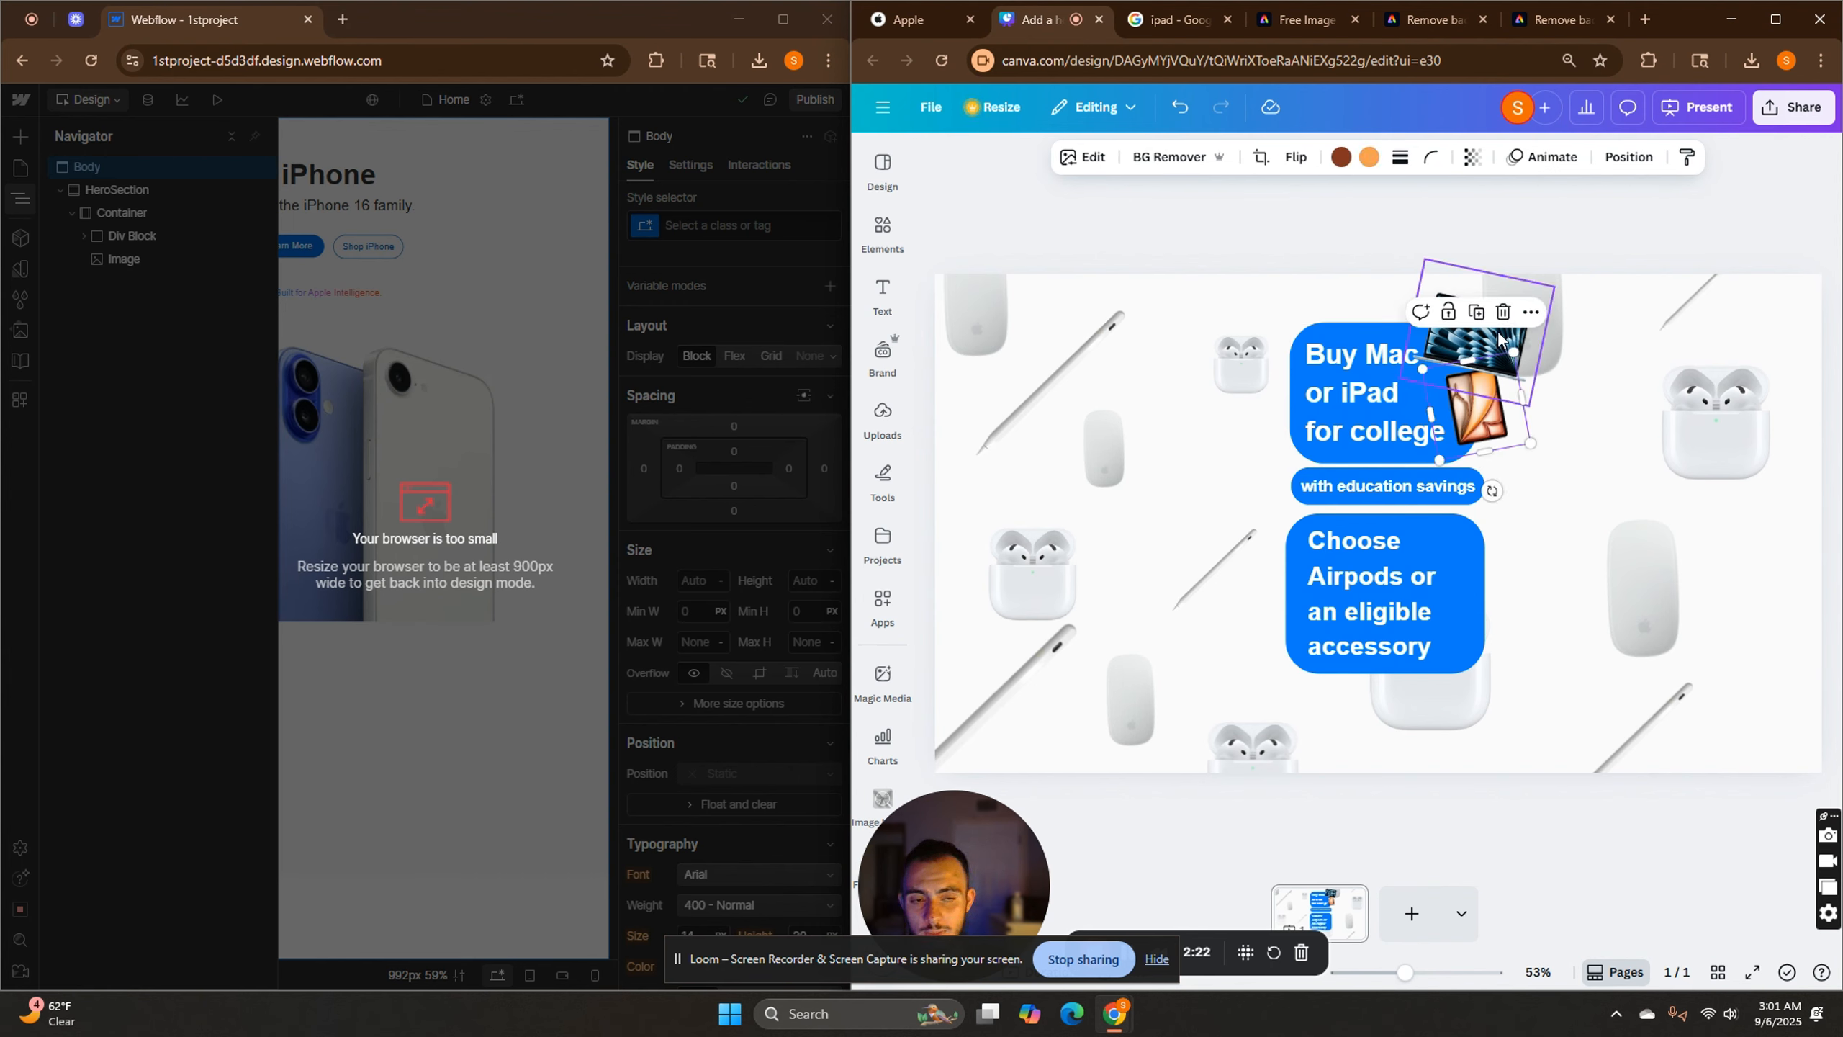
left_click(1771, 445)
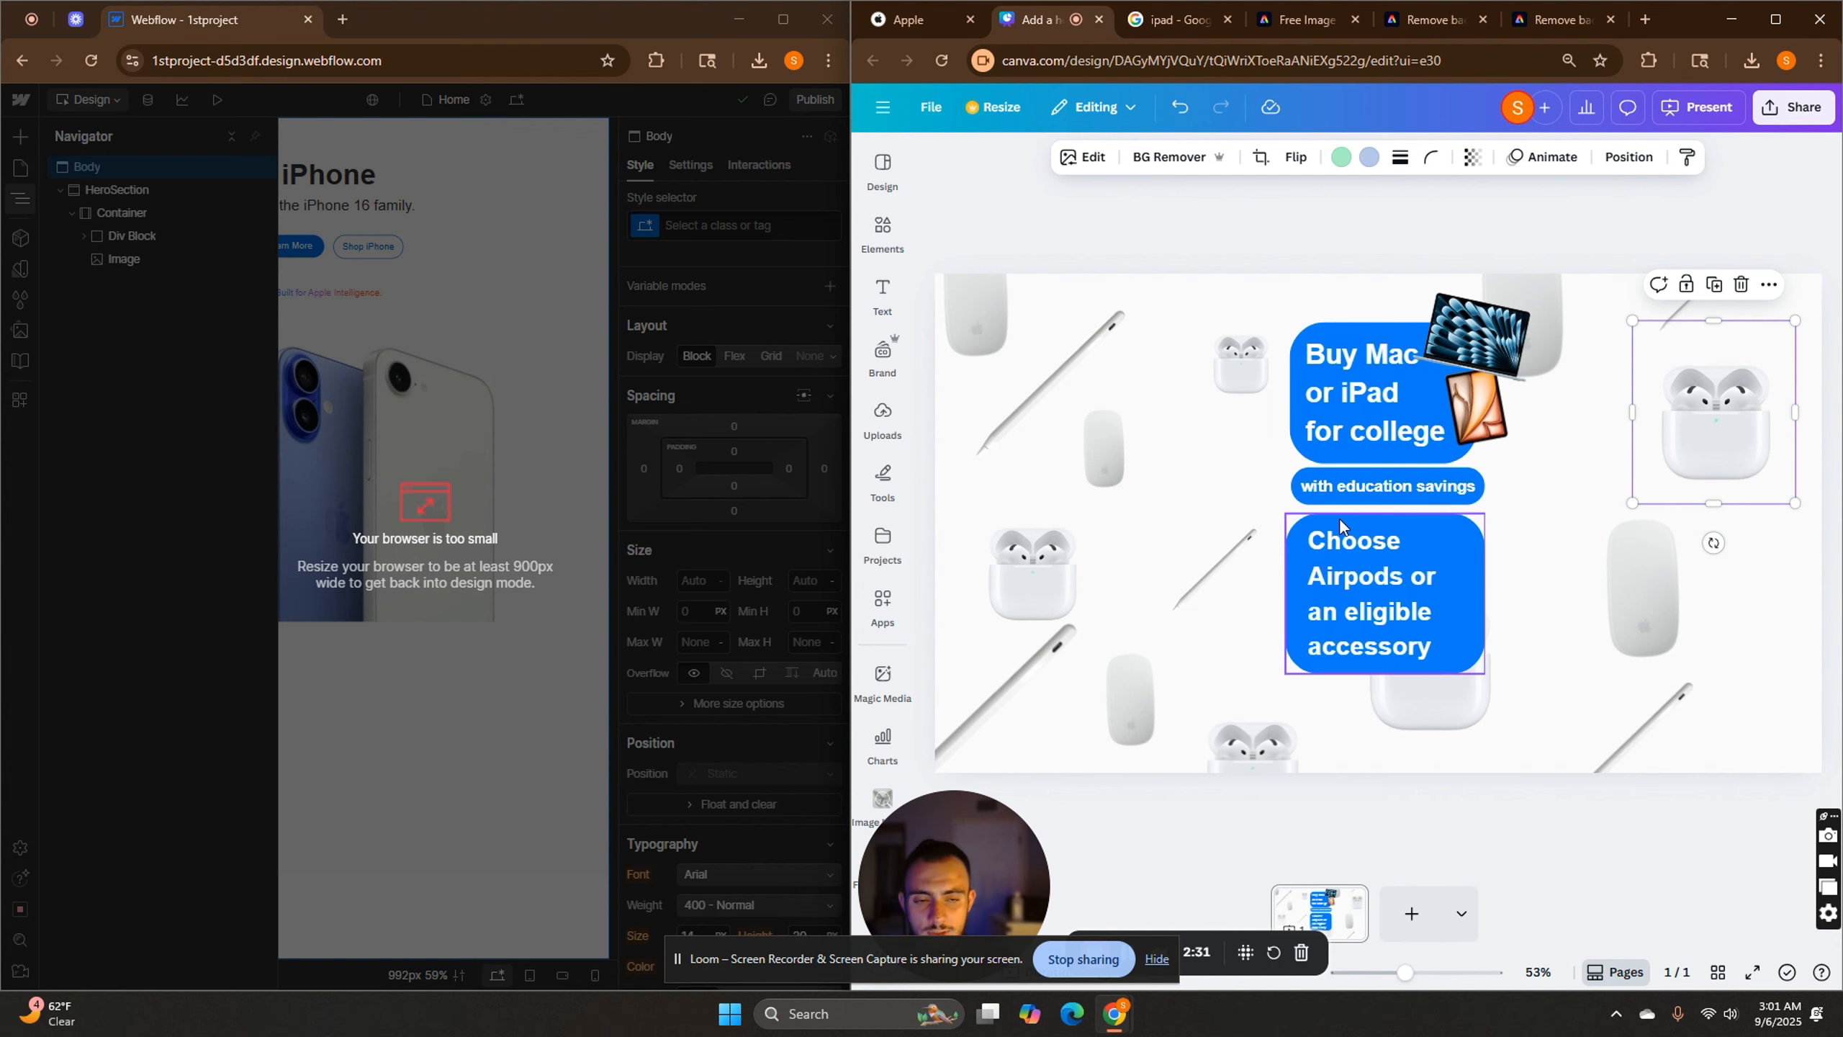
left_click(1571, 857)
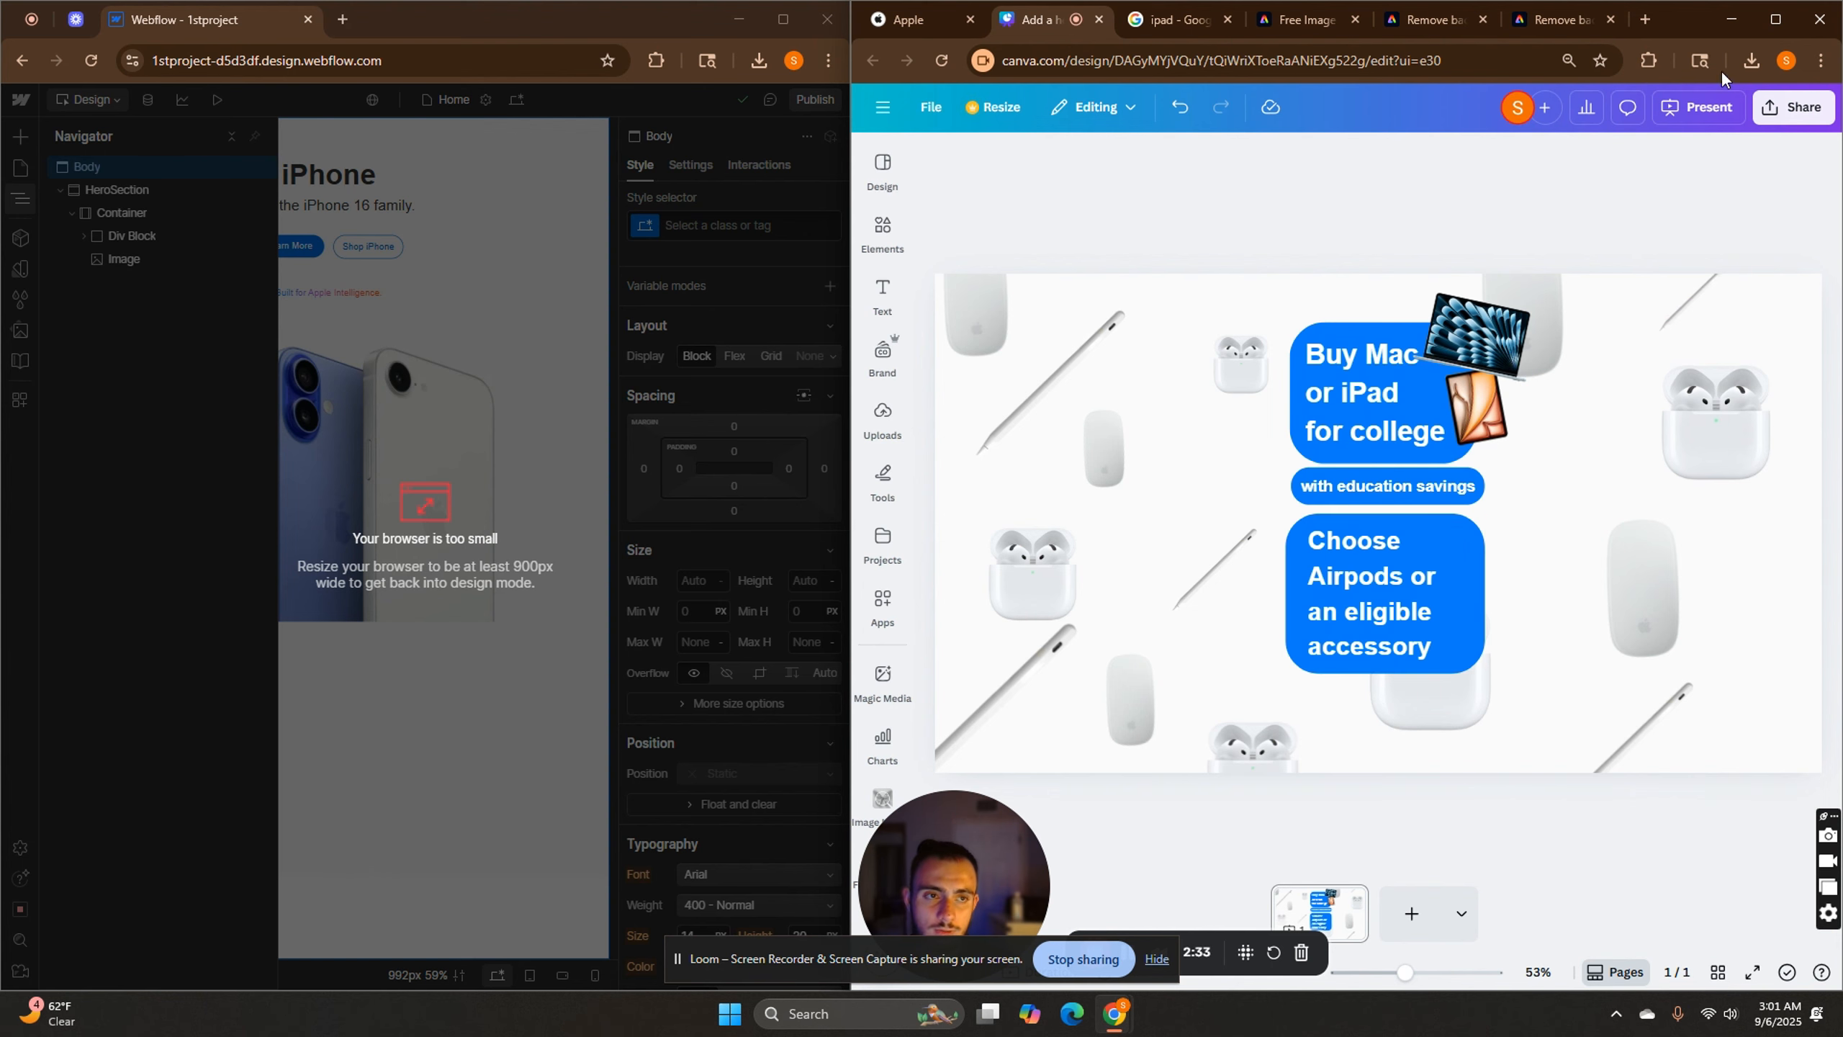
Return to the Apple page and narrow its window so Webflow has enough width for design mode.
left_click(911, 19)
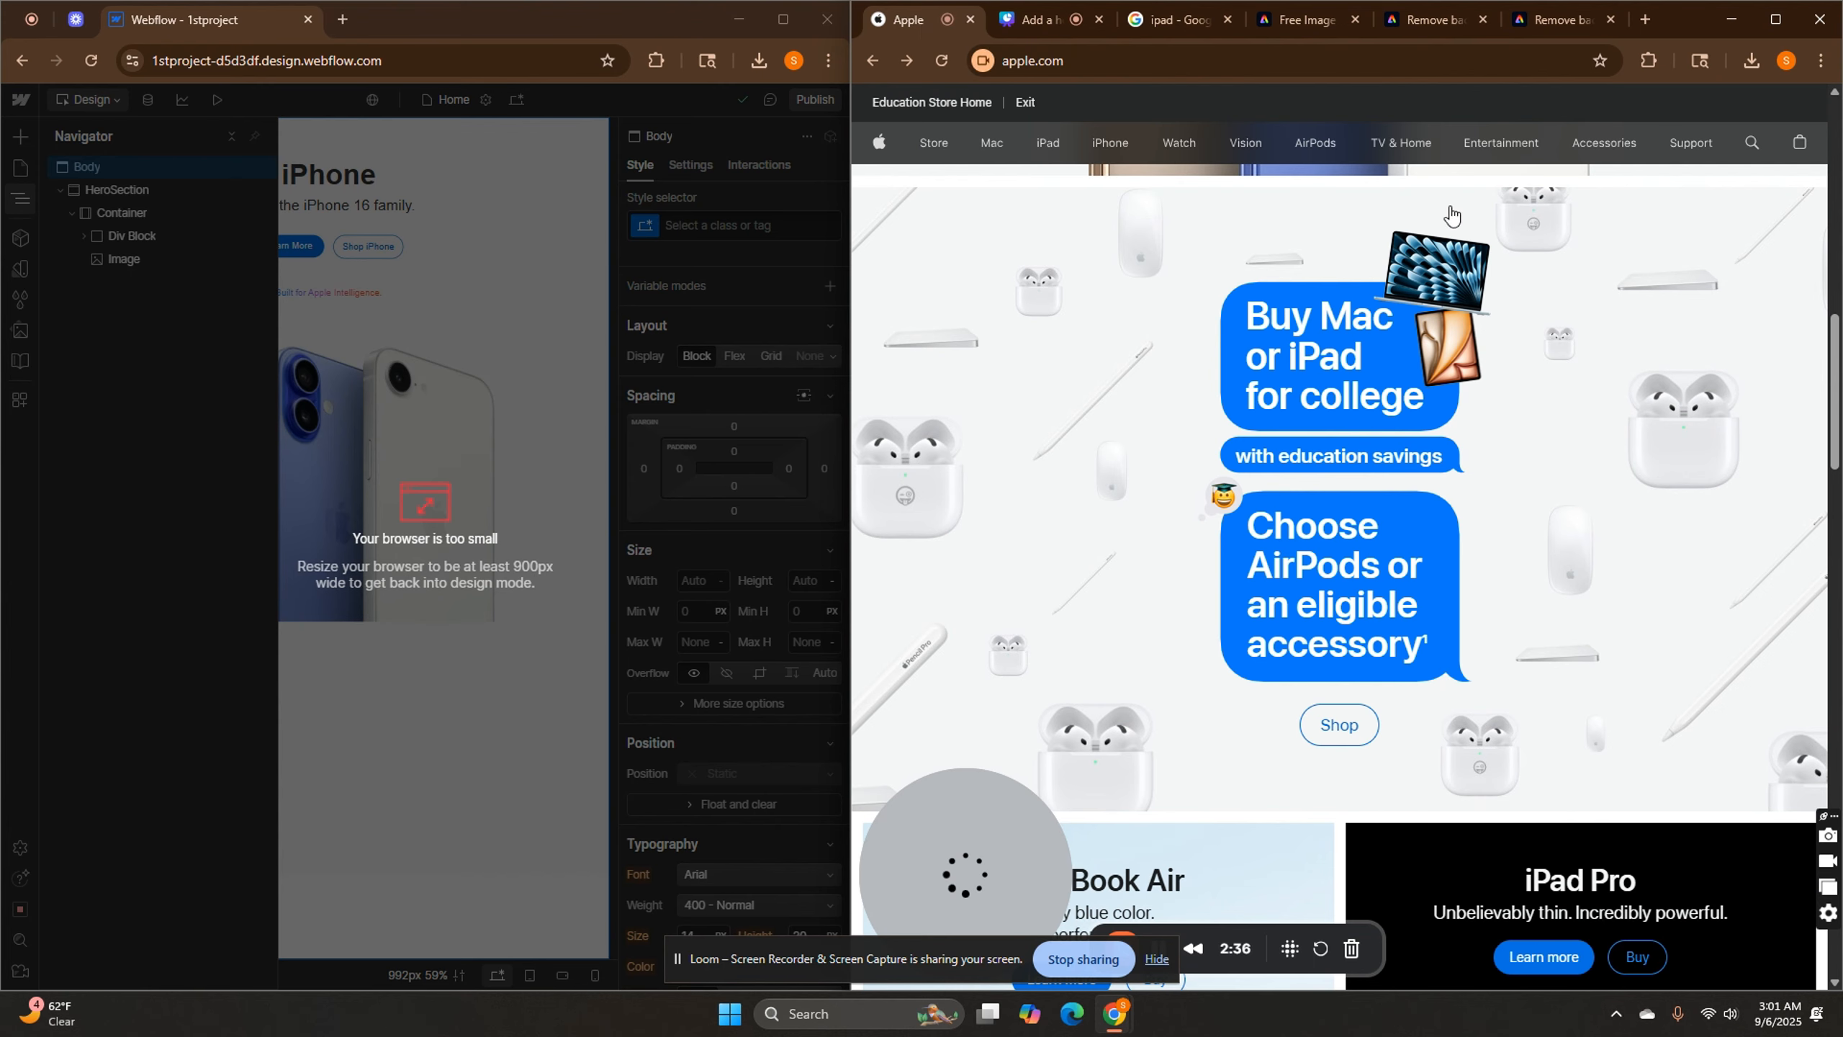
left_click_drag(851, 247, 1362, 251)
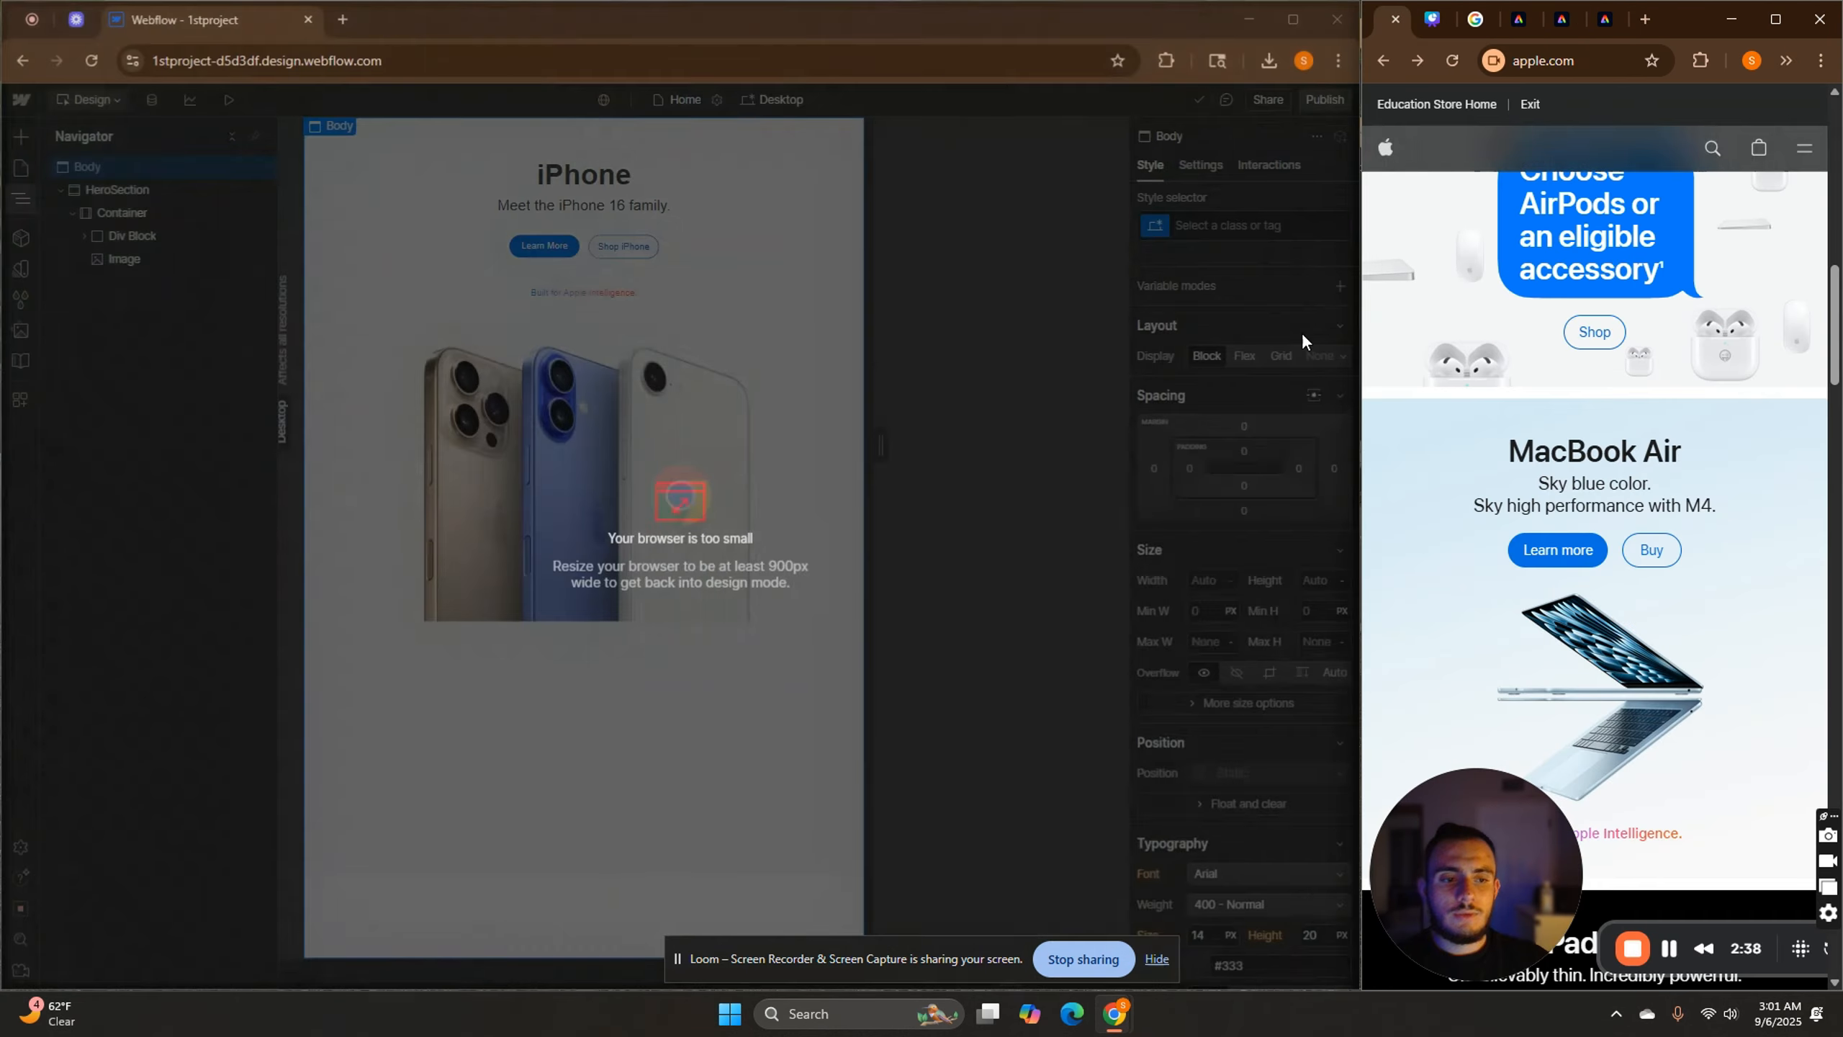
Collapse HeroSection in the element tree and add a Section element below it in the page body.
left_click(60, 189)
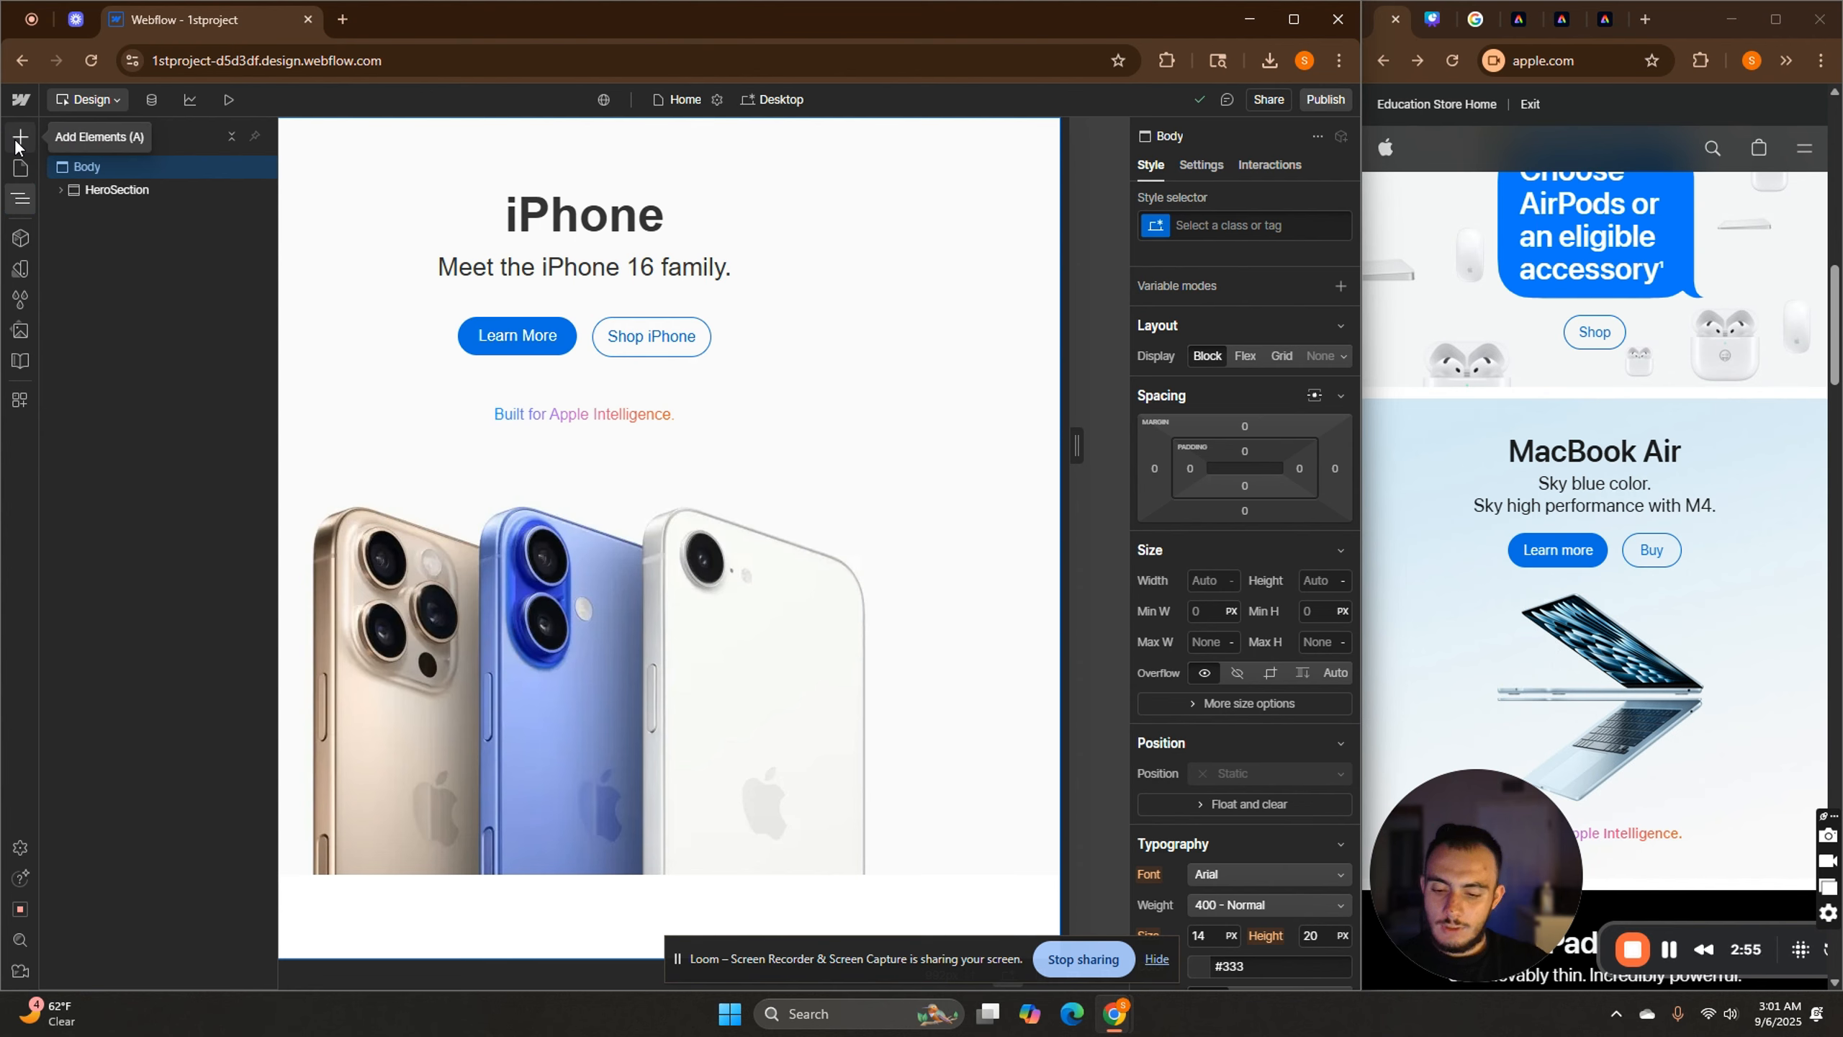
key("ctrl+k")
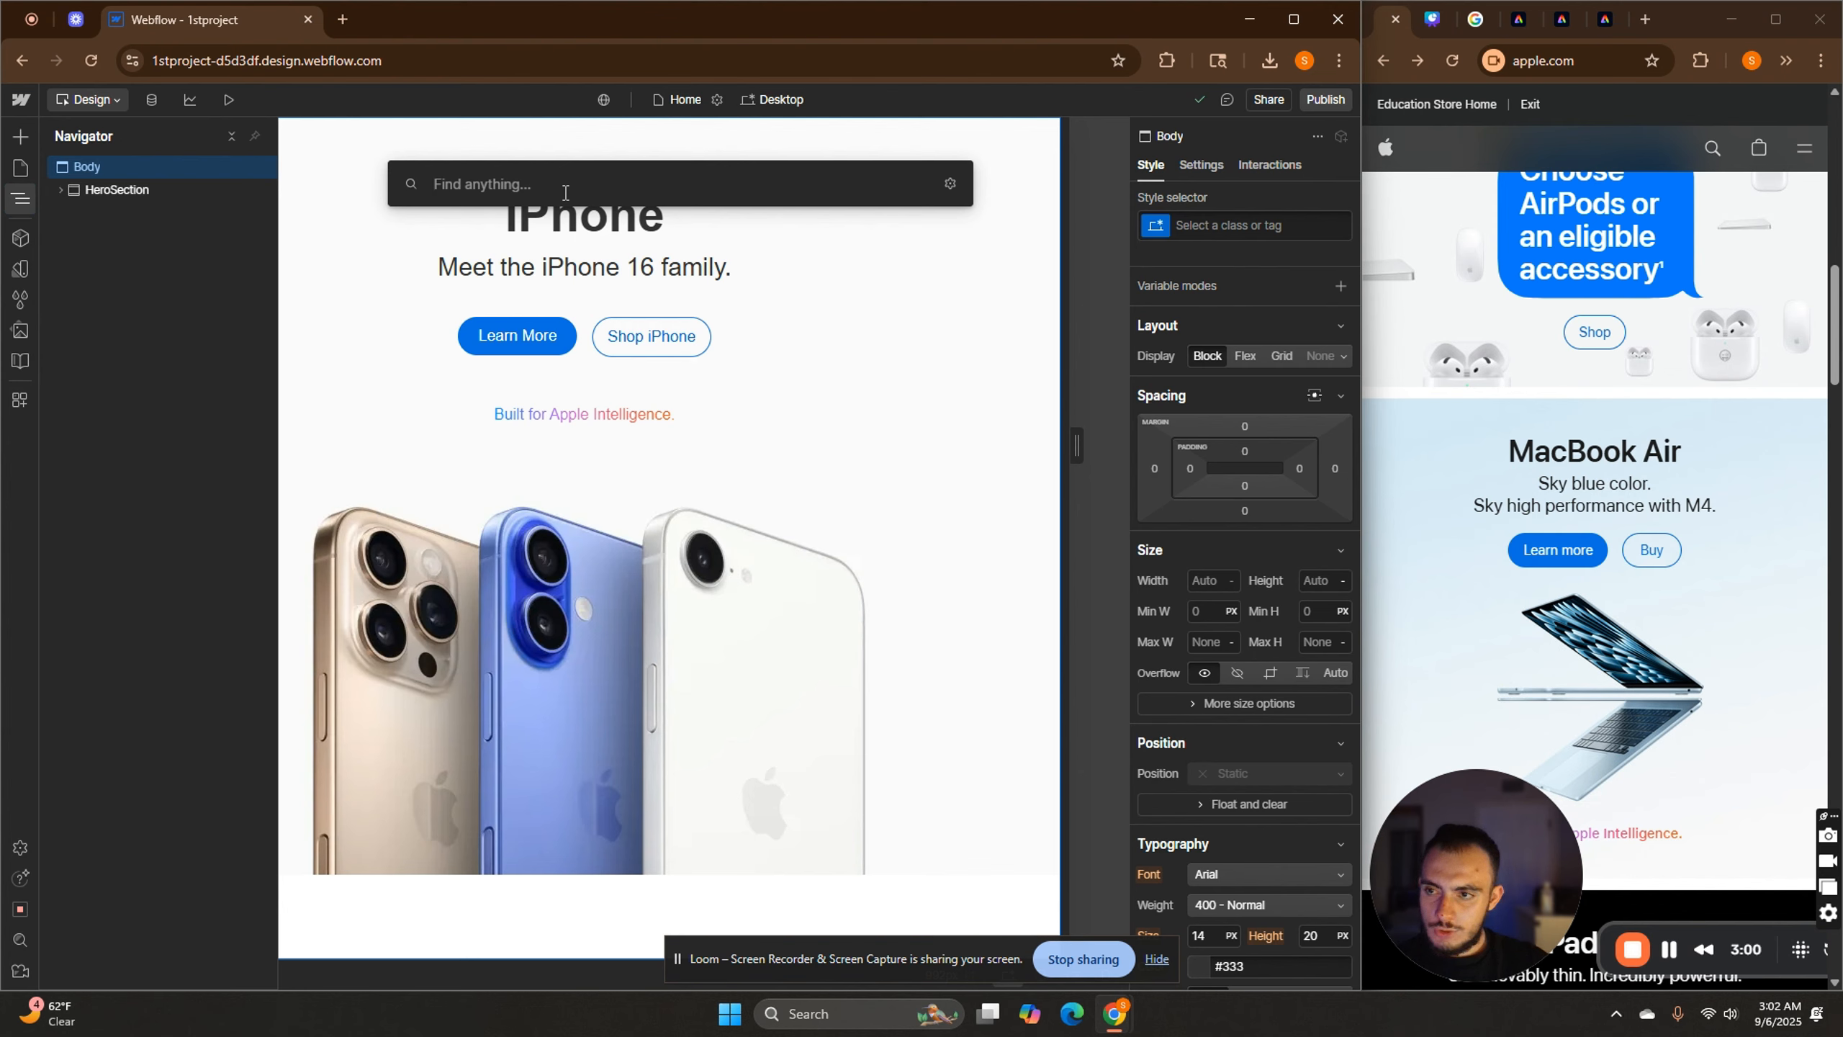
type("sec")
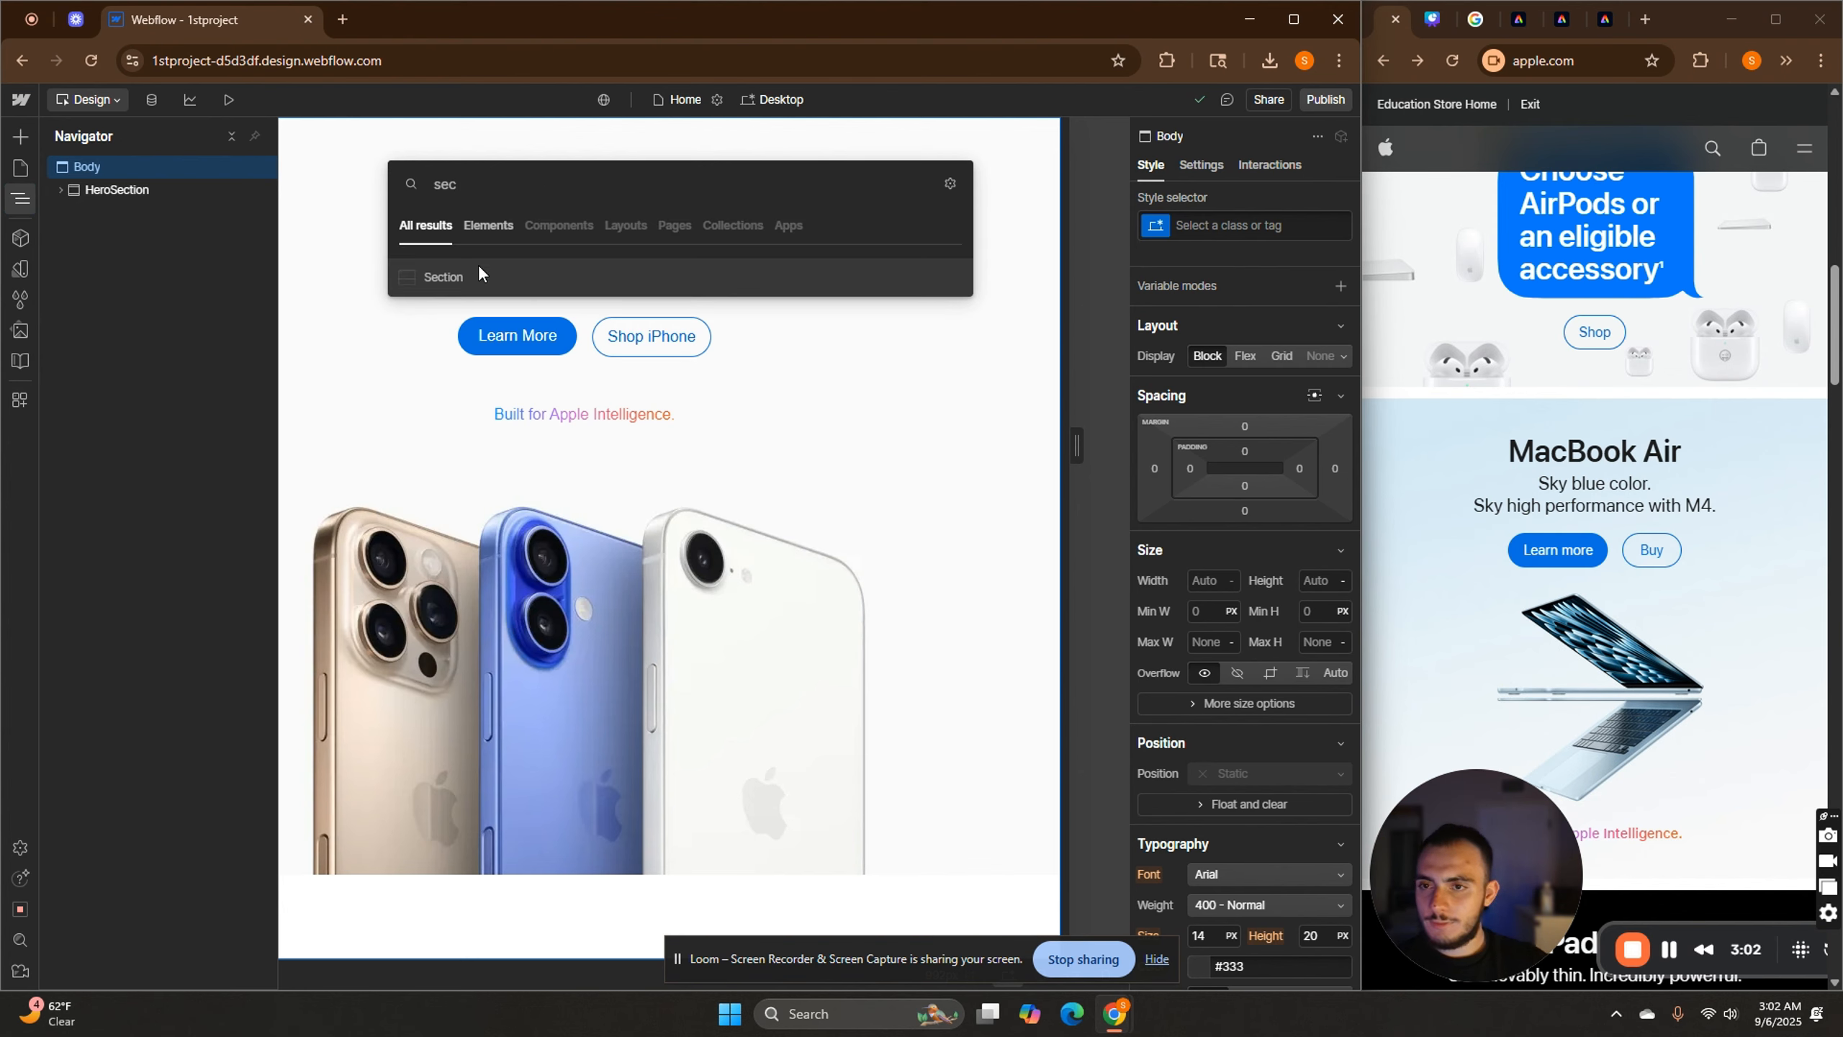
left_click(479, 277)
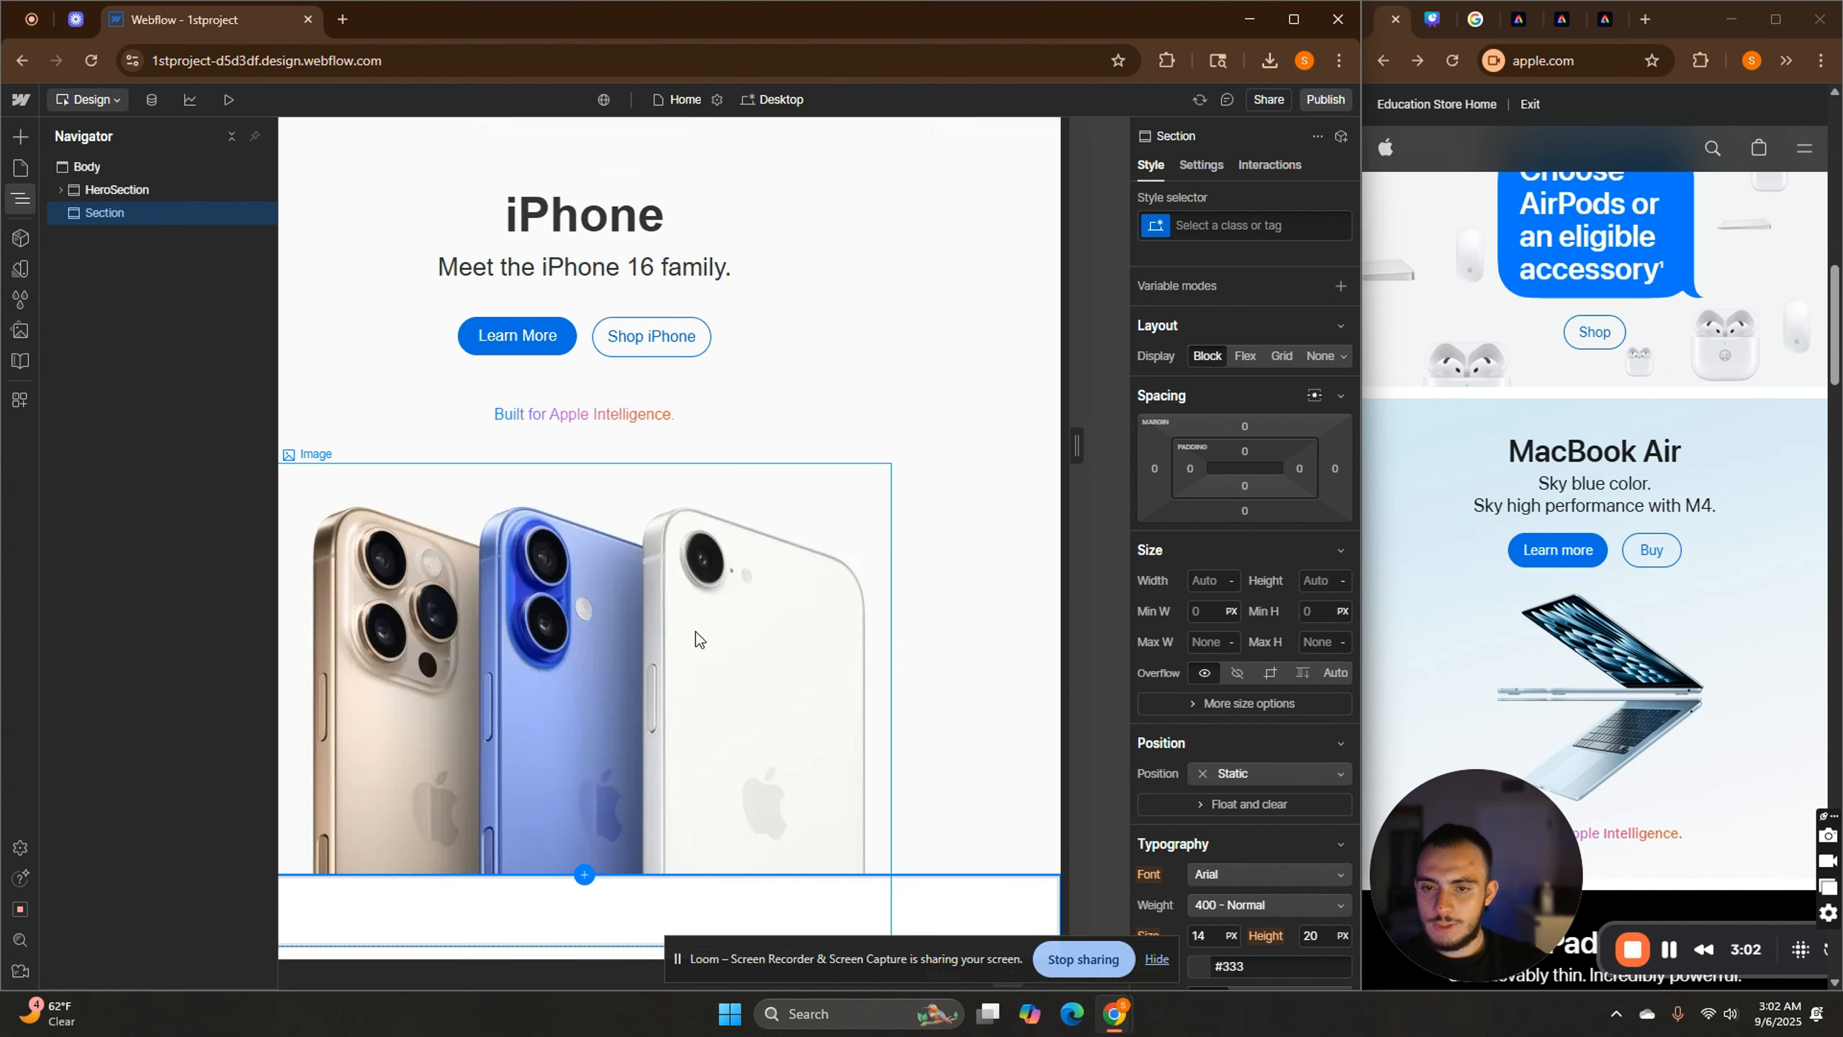
Apply the existing BuyMacCTA class to the new section below HeroSection.
left_click(21, 145)
left_click(21, 196)
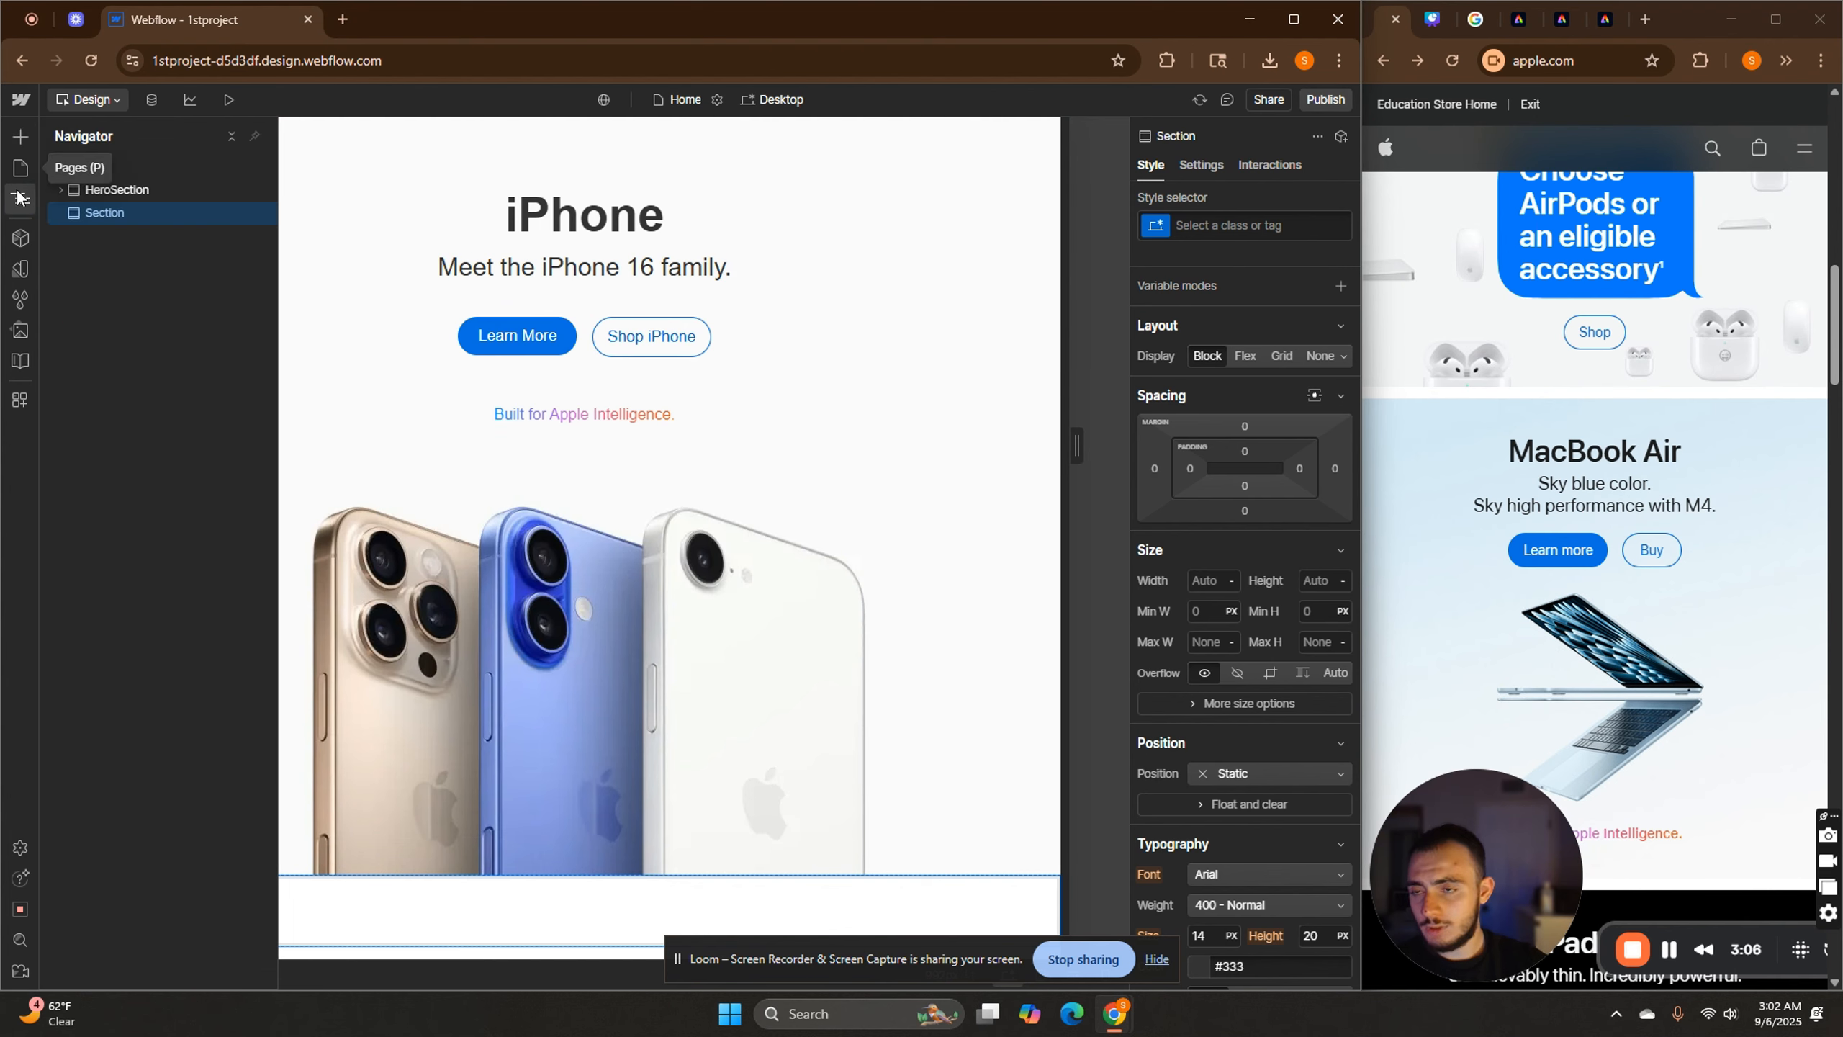
left_click(1201, 218)
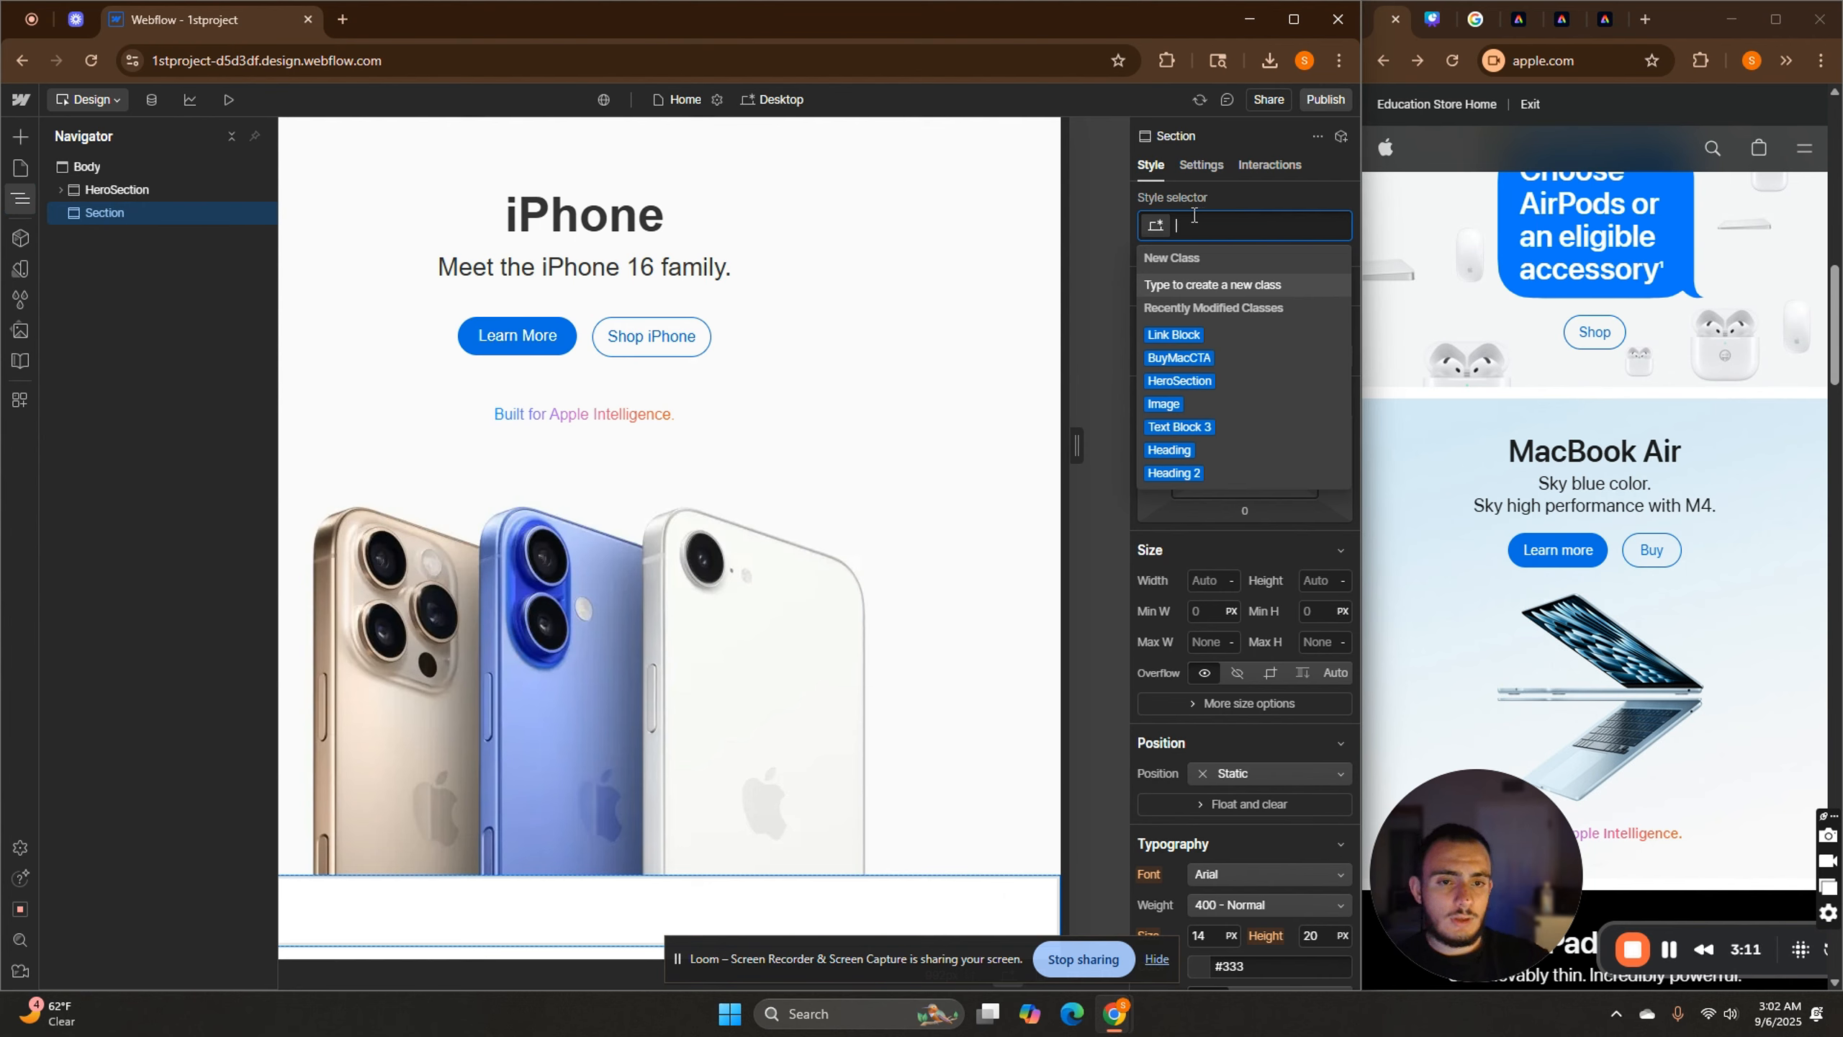
left_click(1166, 362)
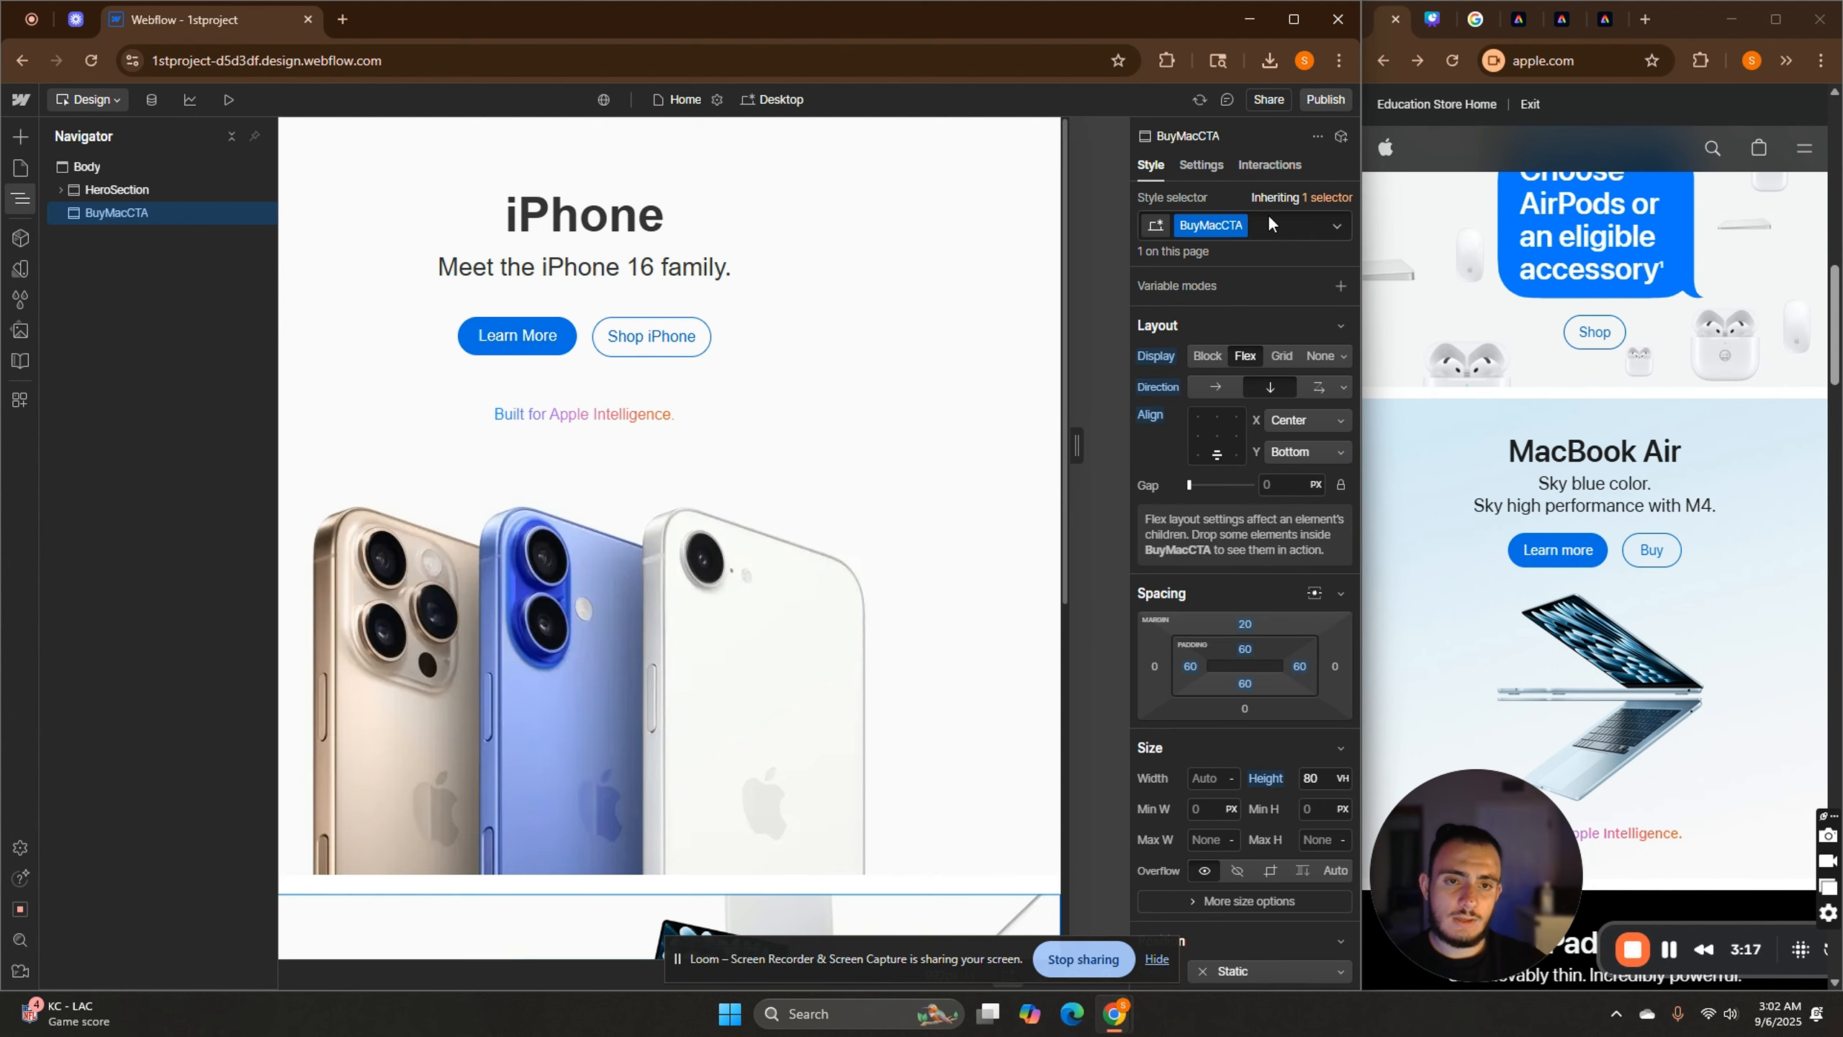
scroll(746, 651, "down", 8)
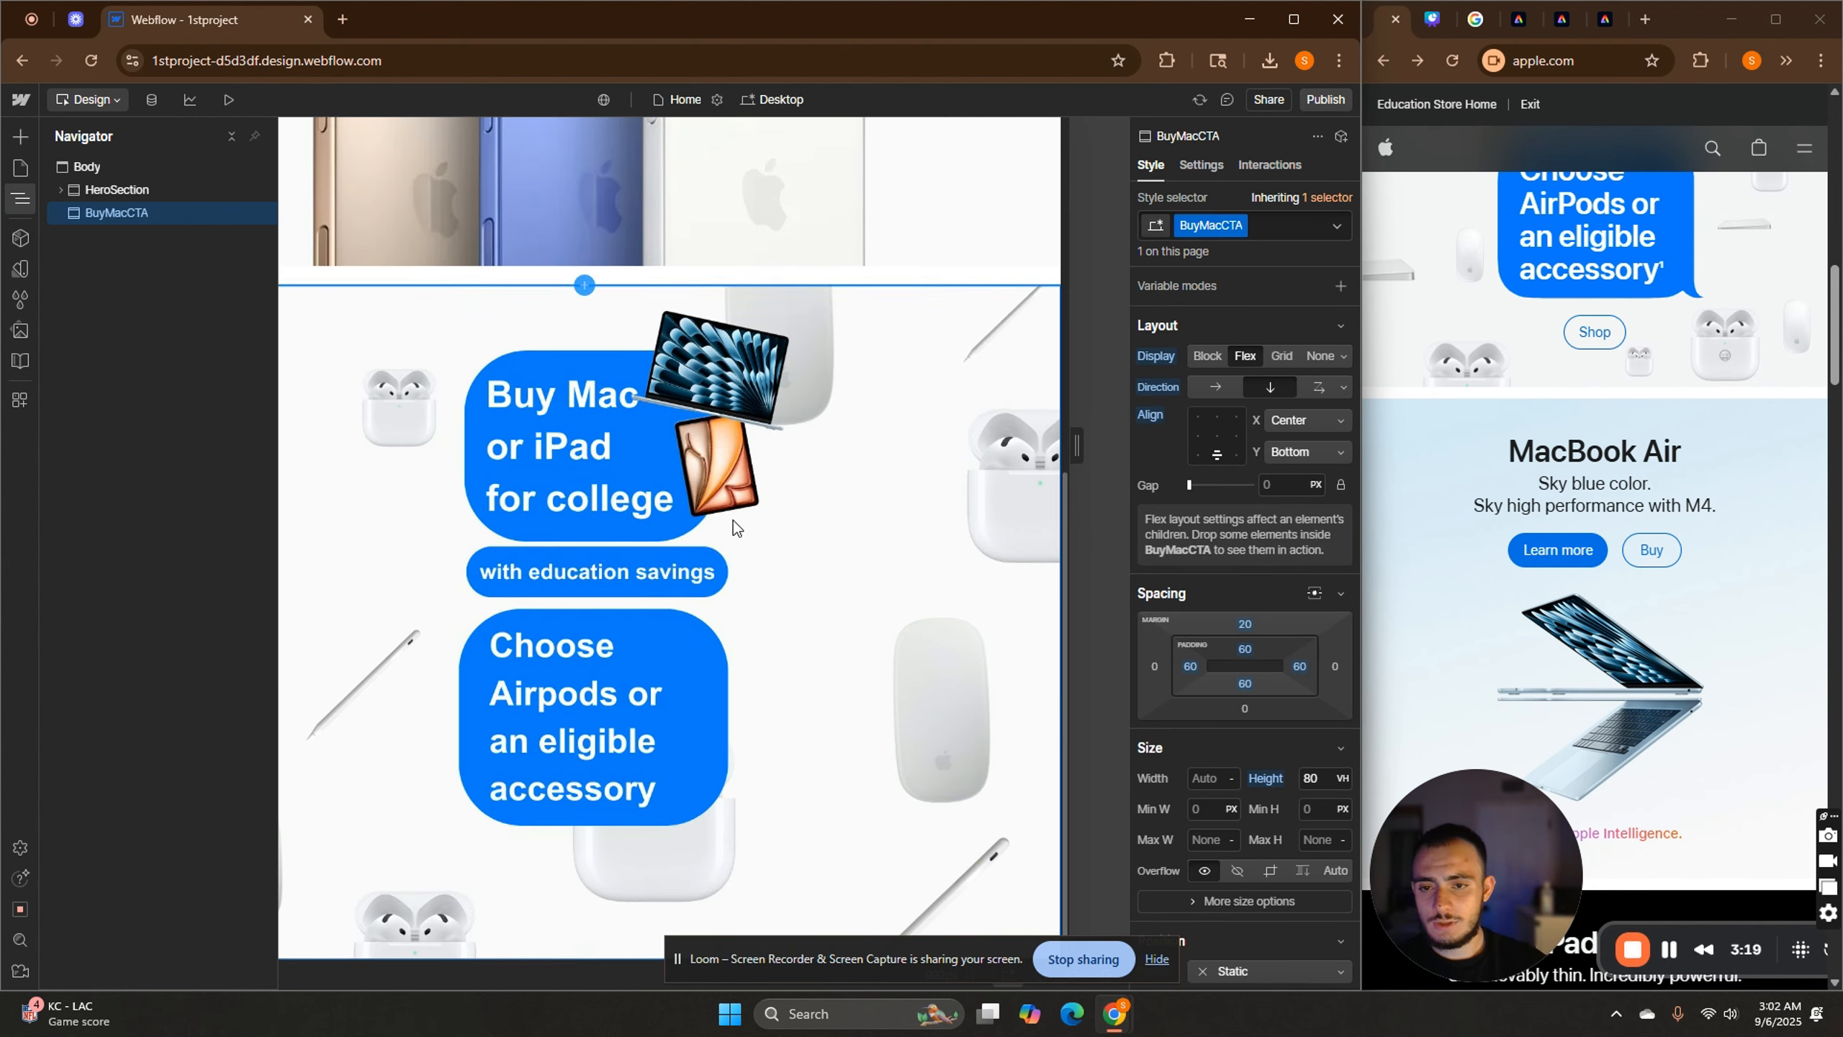
Remove the Add a heading.jpg background image from the BuyMacCTA section.
left_click(862, 391)
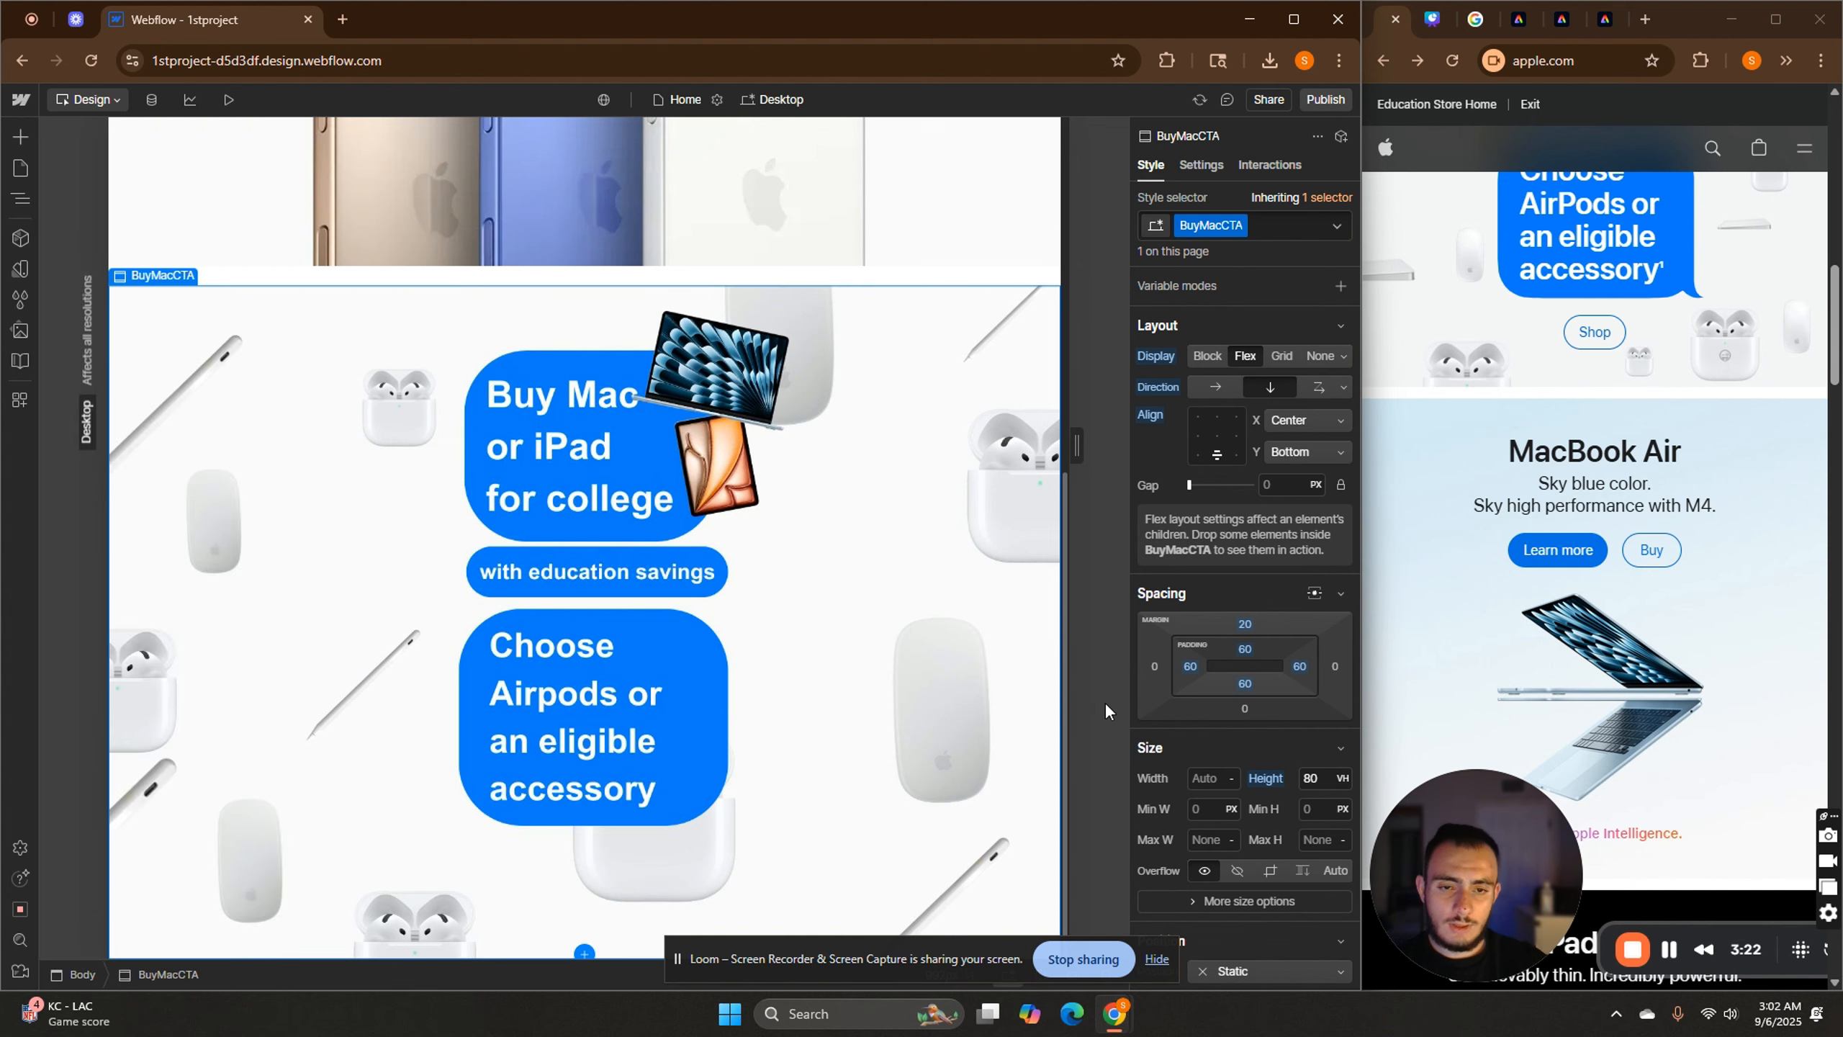
scroll(1222, 747, "down", 10)
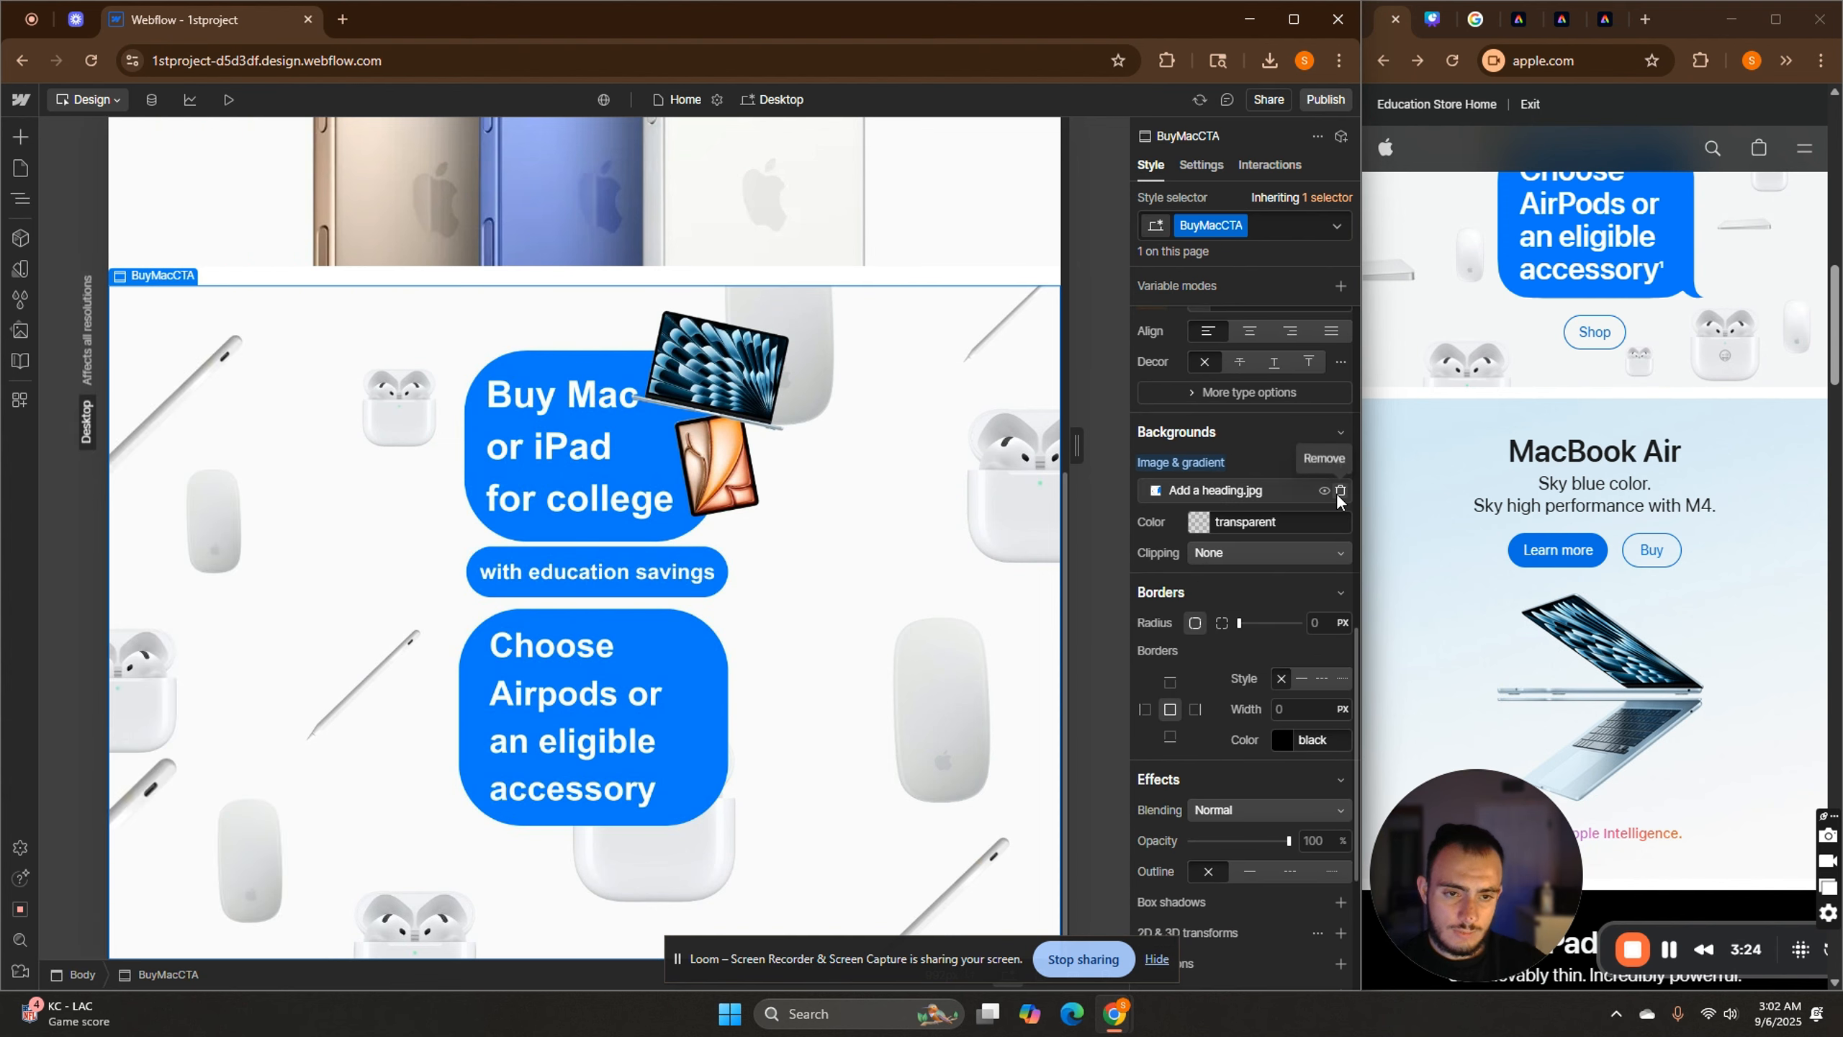
left_click(1340, 492)
scroll(1289, 633, "up", 10)
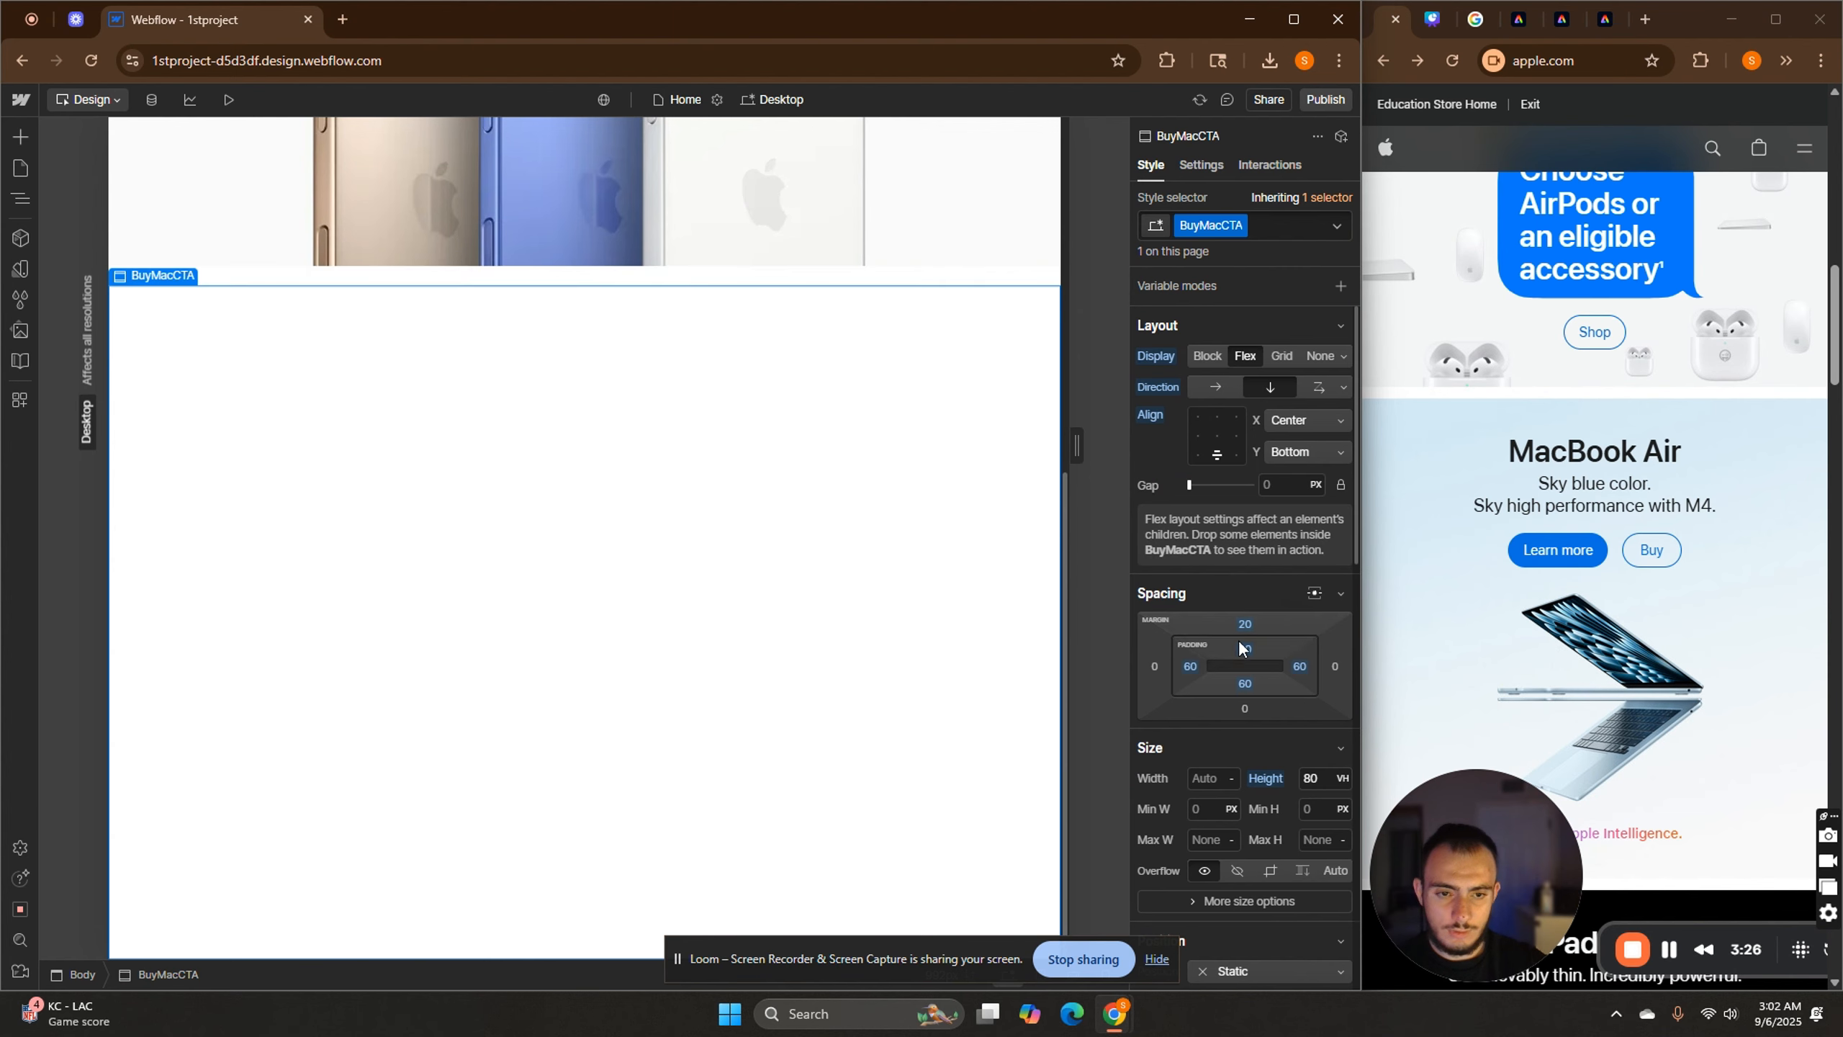
Reset the BuyMacCTA styling to zero padding and top margin, Block display and Auto height.
left_click(1239, 649)
left_click(1190, 666)
left_click(1163, 730)
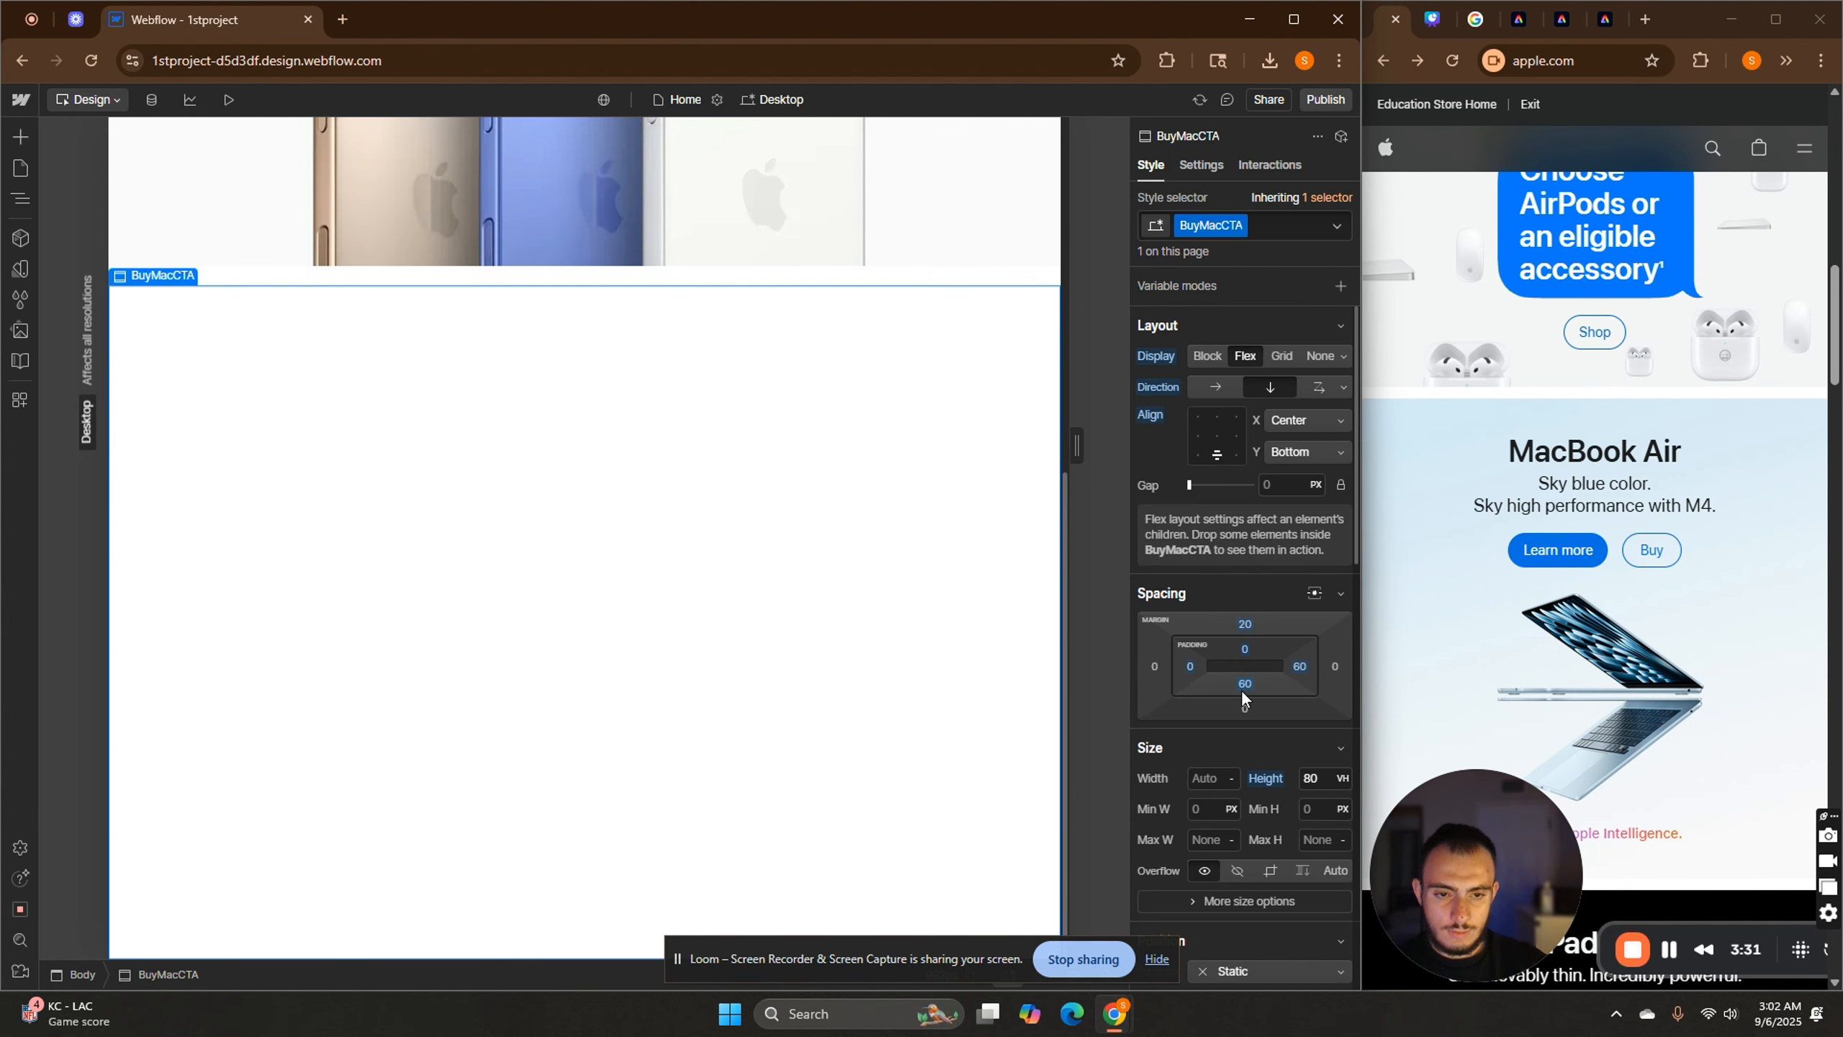
left_click(1242, 688)
left_click(1164, 750)
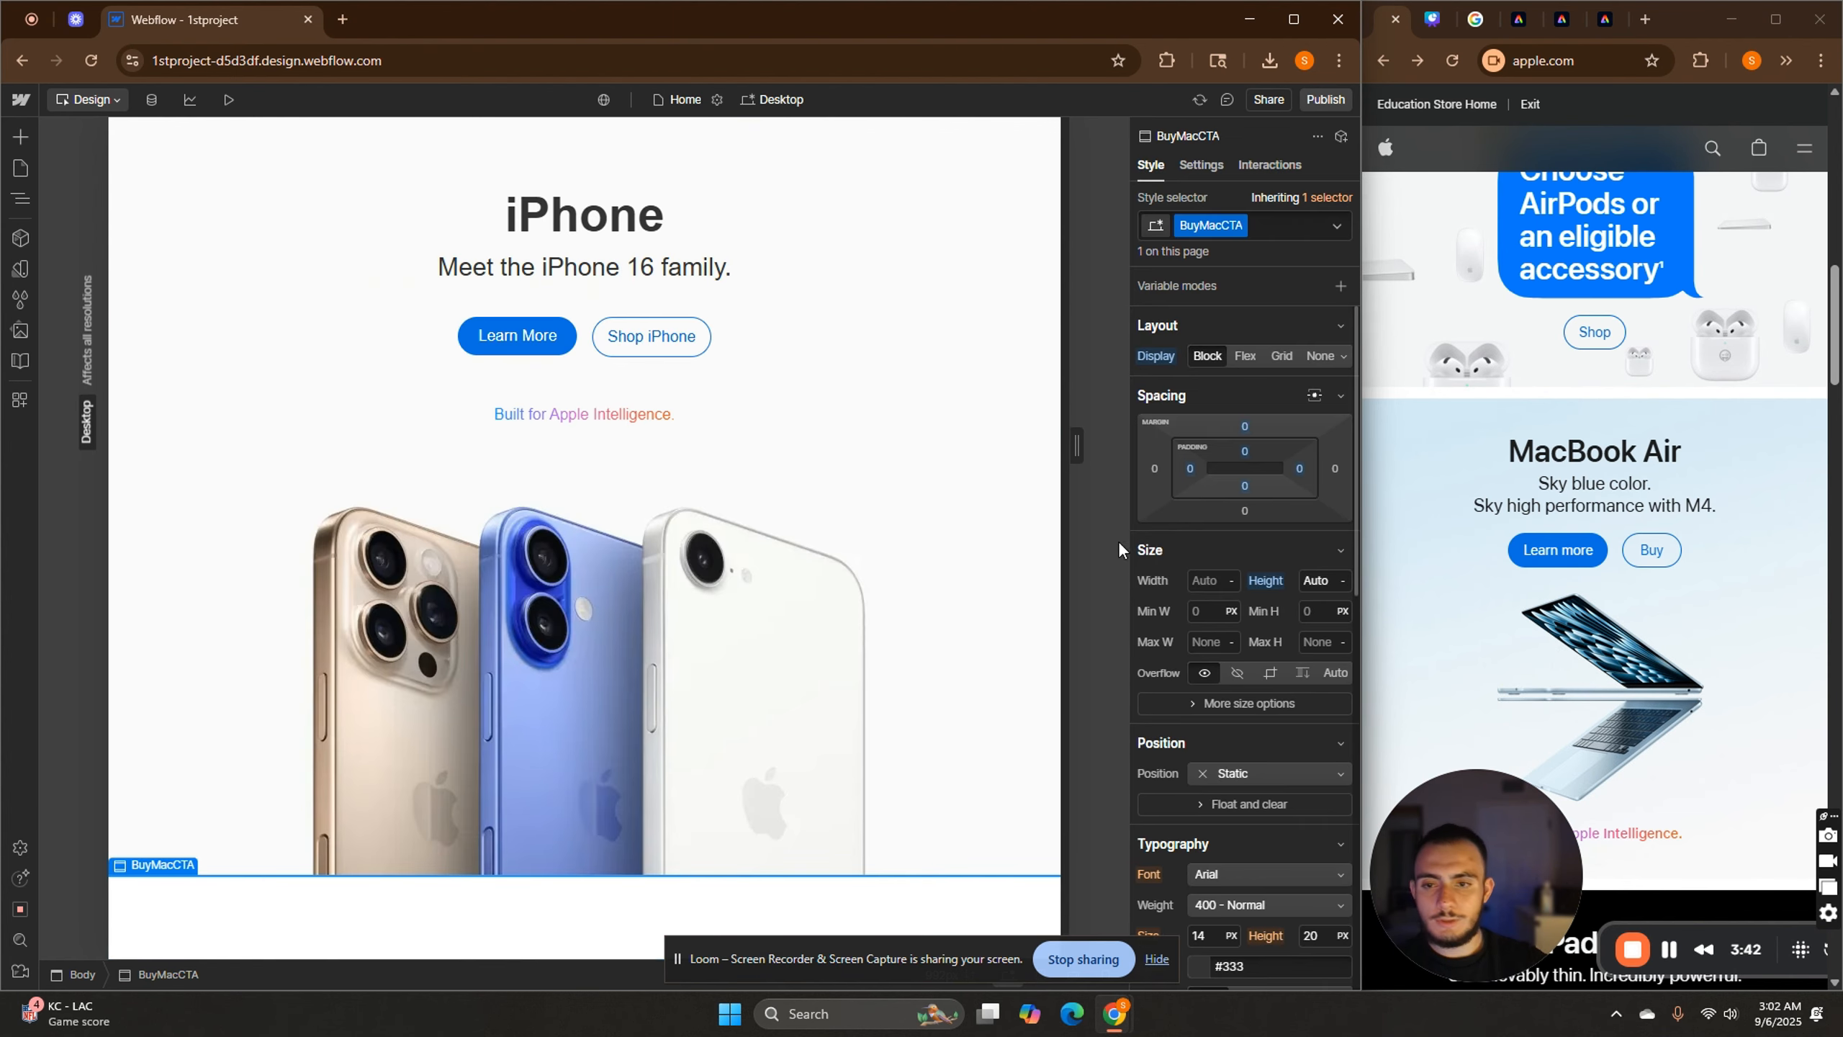
Set the BuyMacCTA section's padding to 60 px on all four sides.
left_click(20, 198)
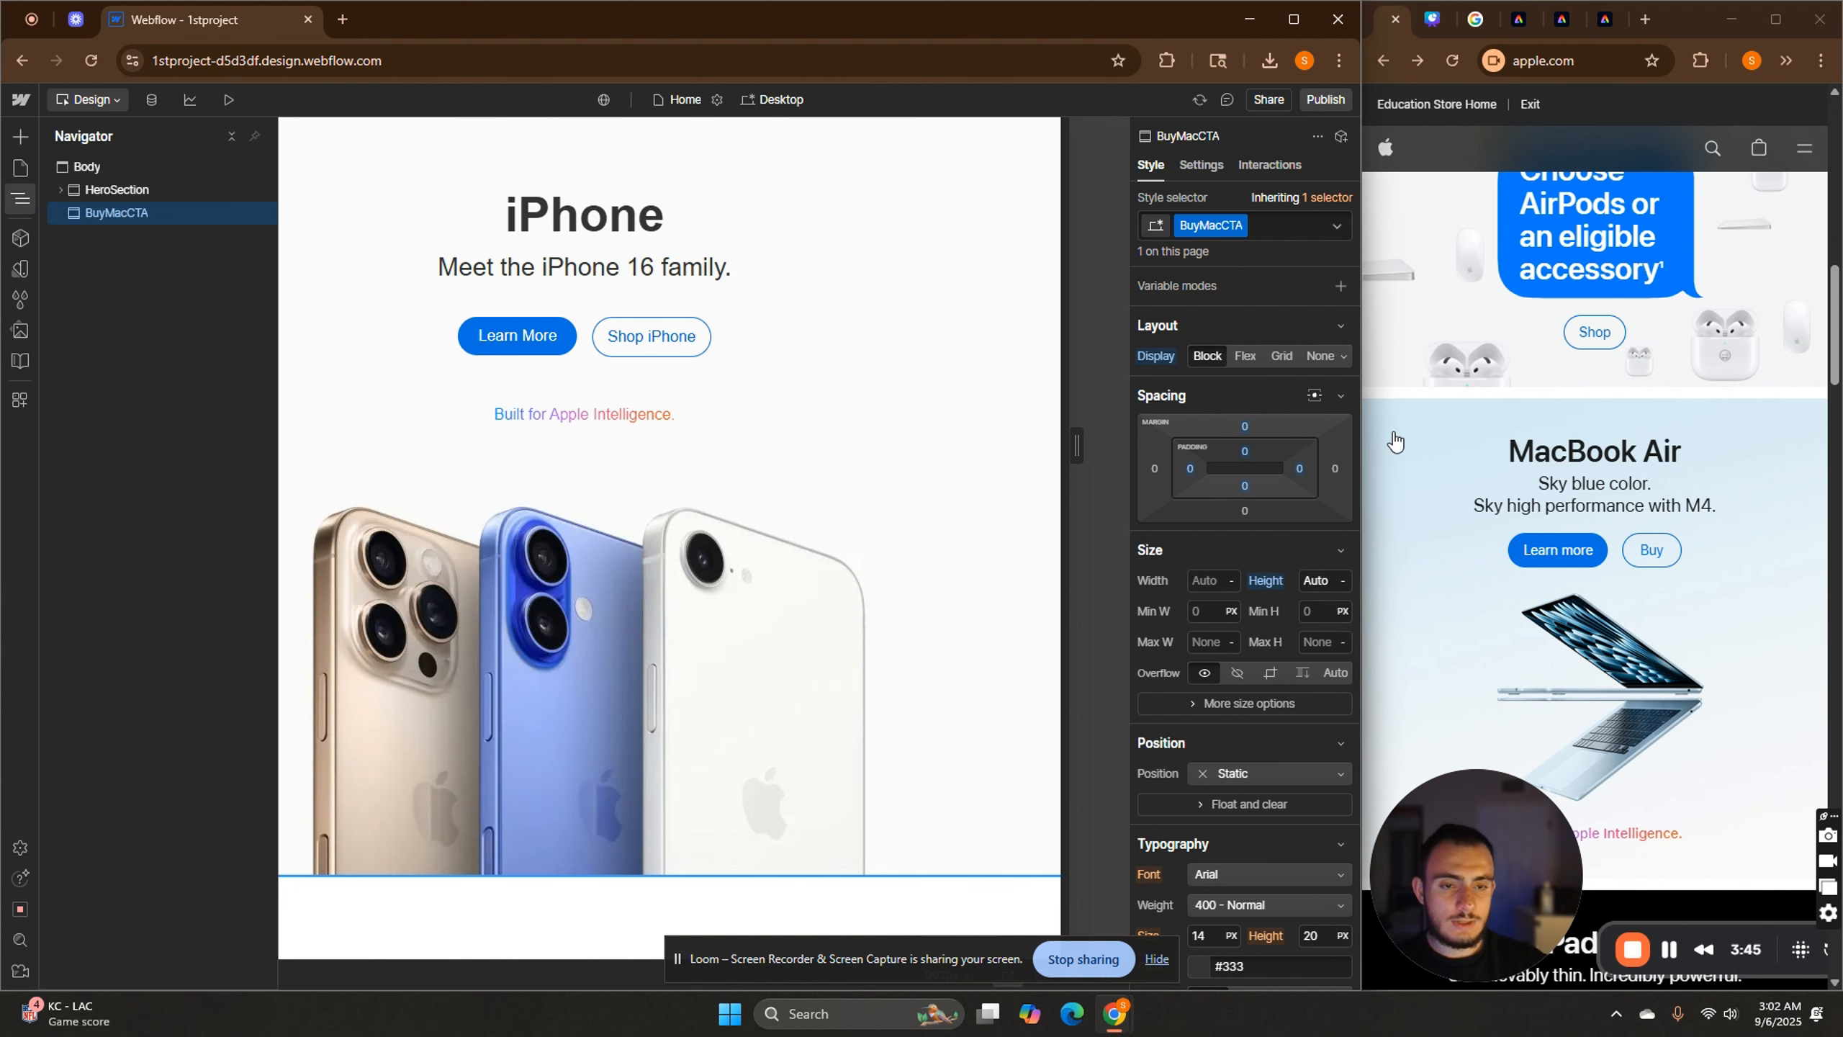
left_click(1245, 450)
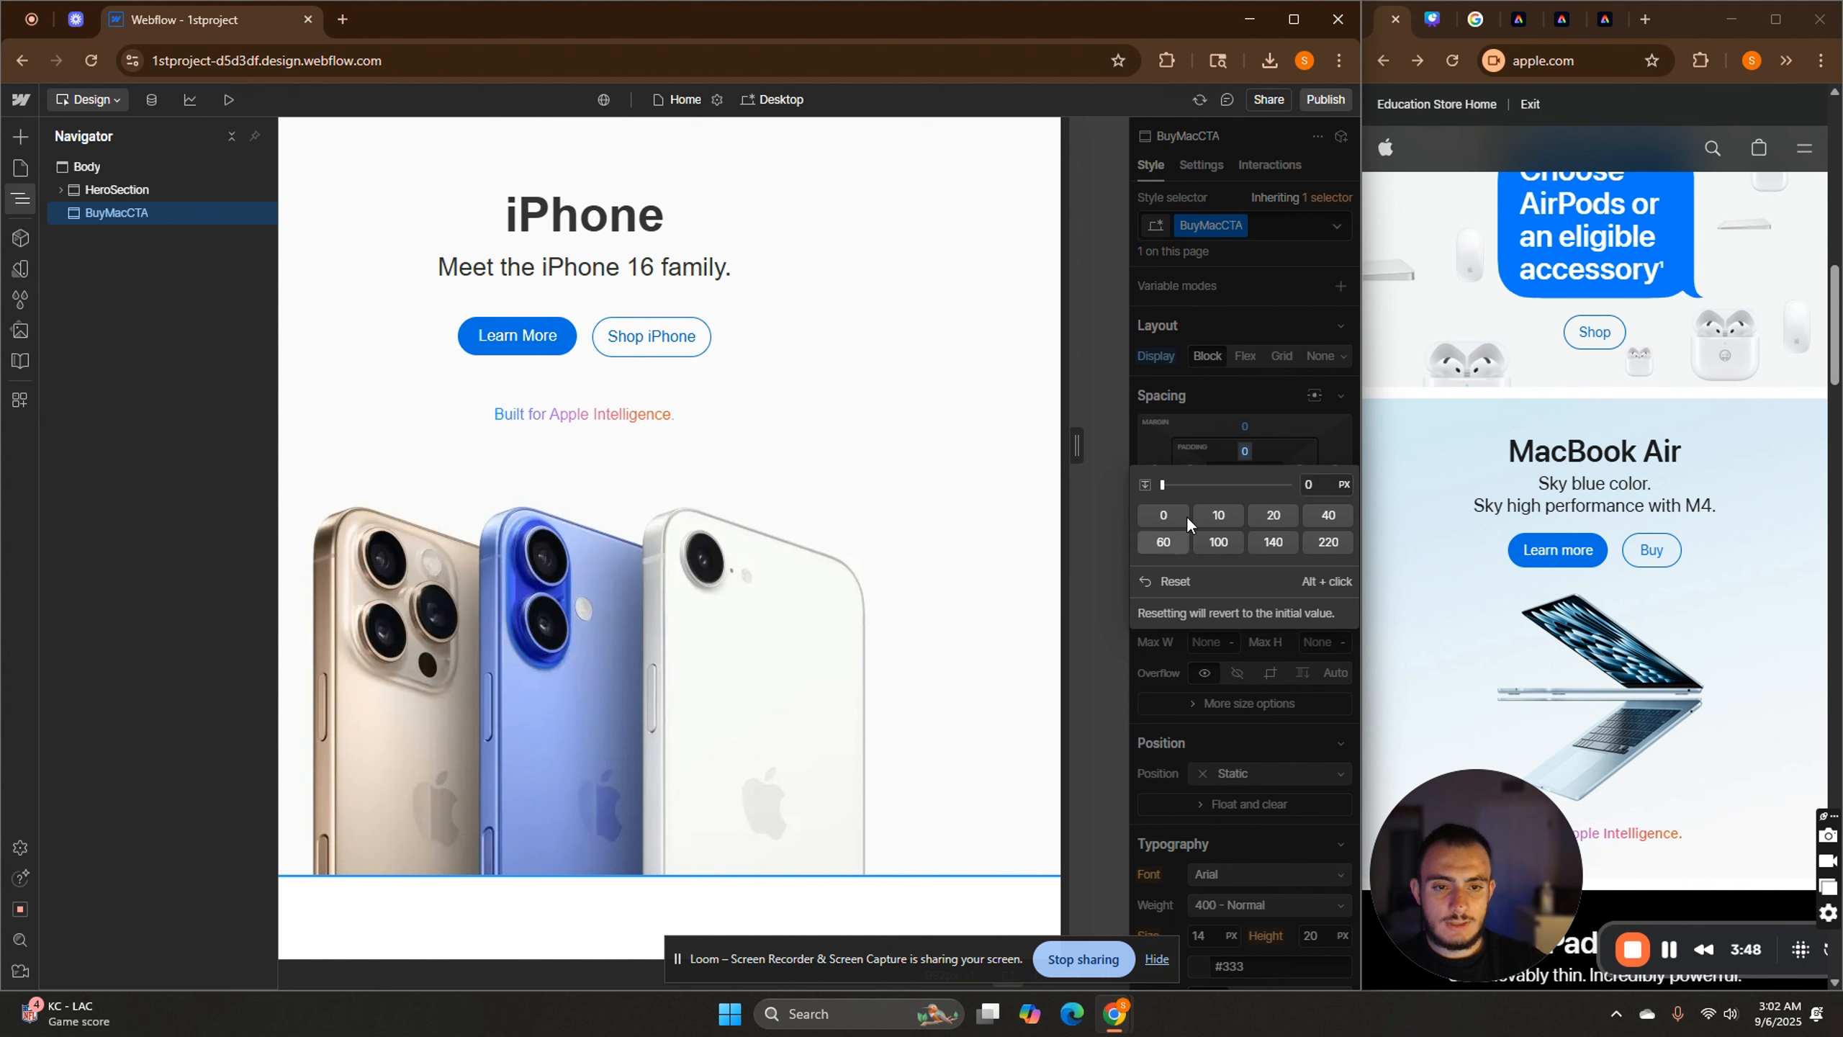
left_click(1163, 542)
left_click(1189, 469)
left_click(1171, 538)
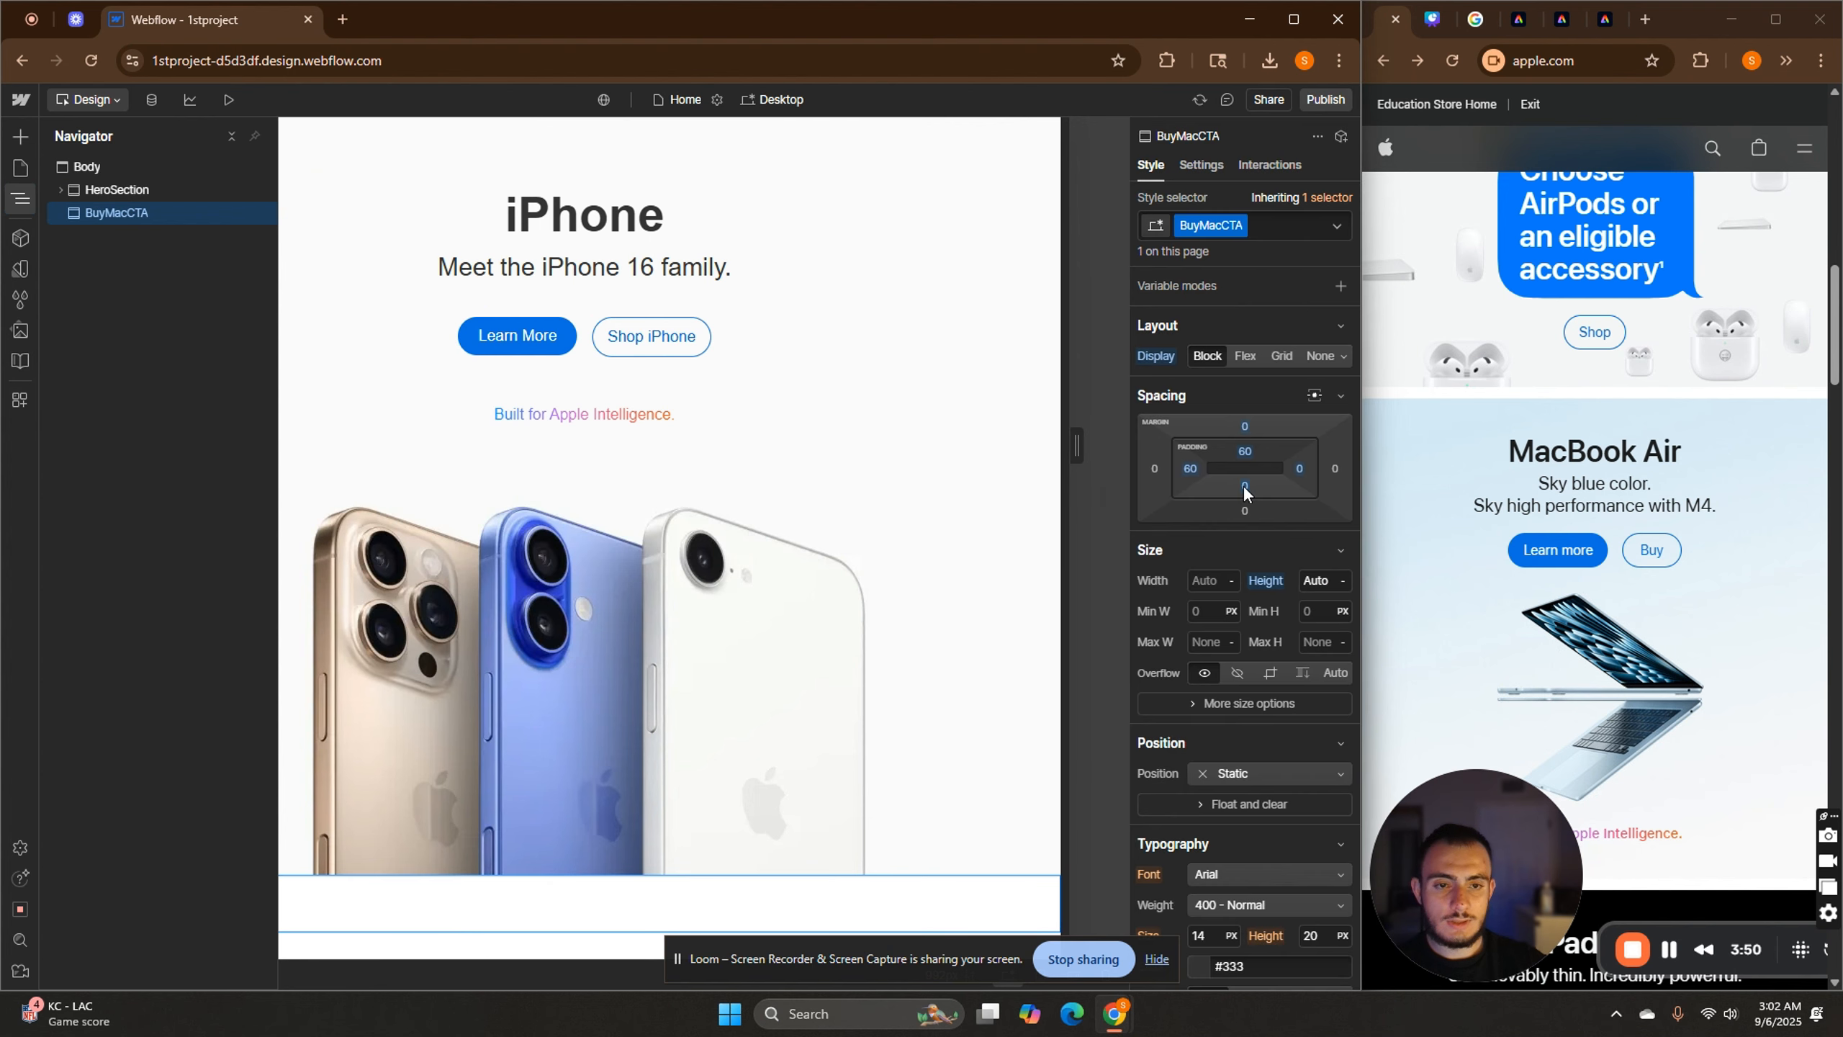
left_click(1242, 485)
left_click(1168, 580)
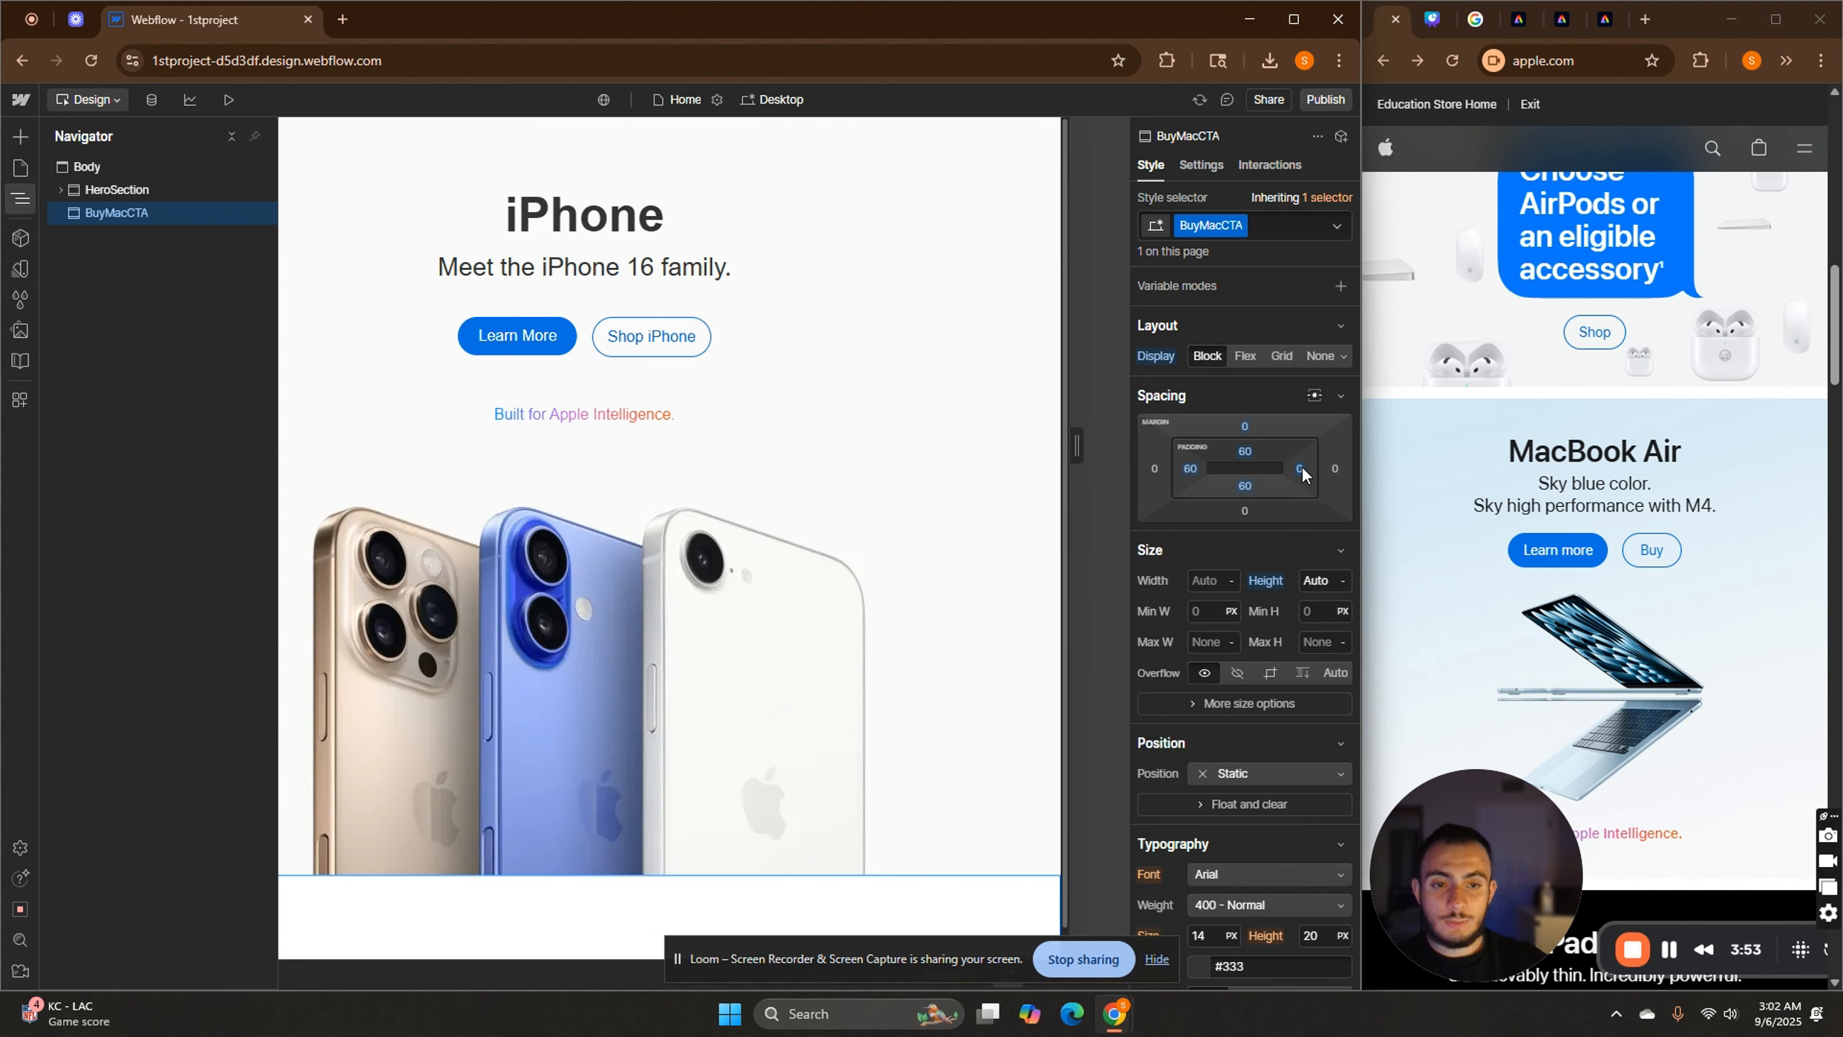
left_click(1300, 468)
left_click(1281, 396)
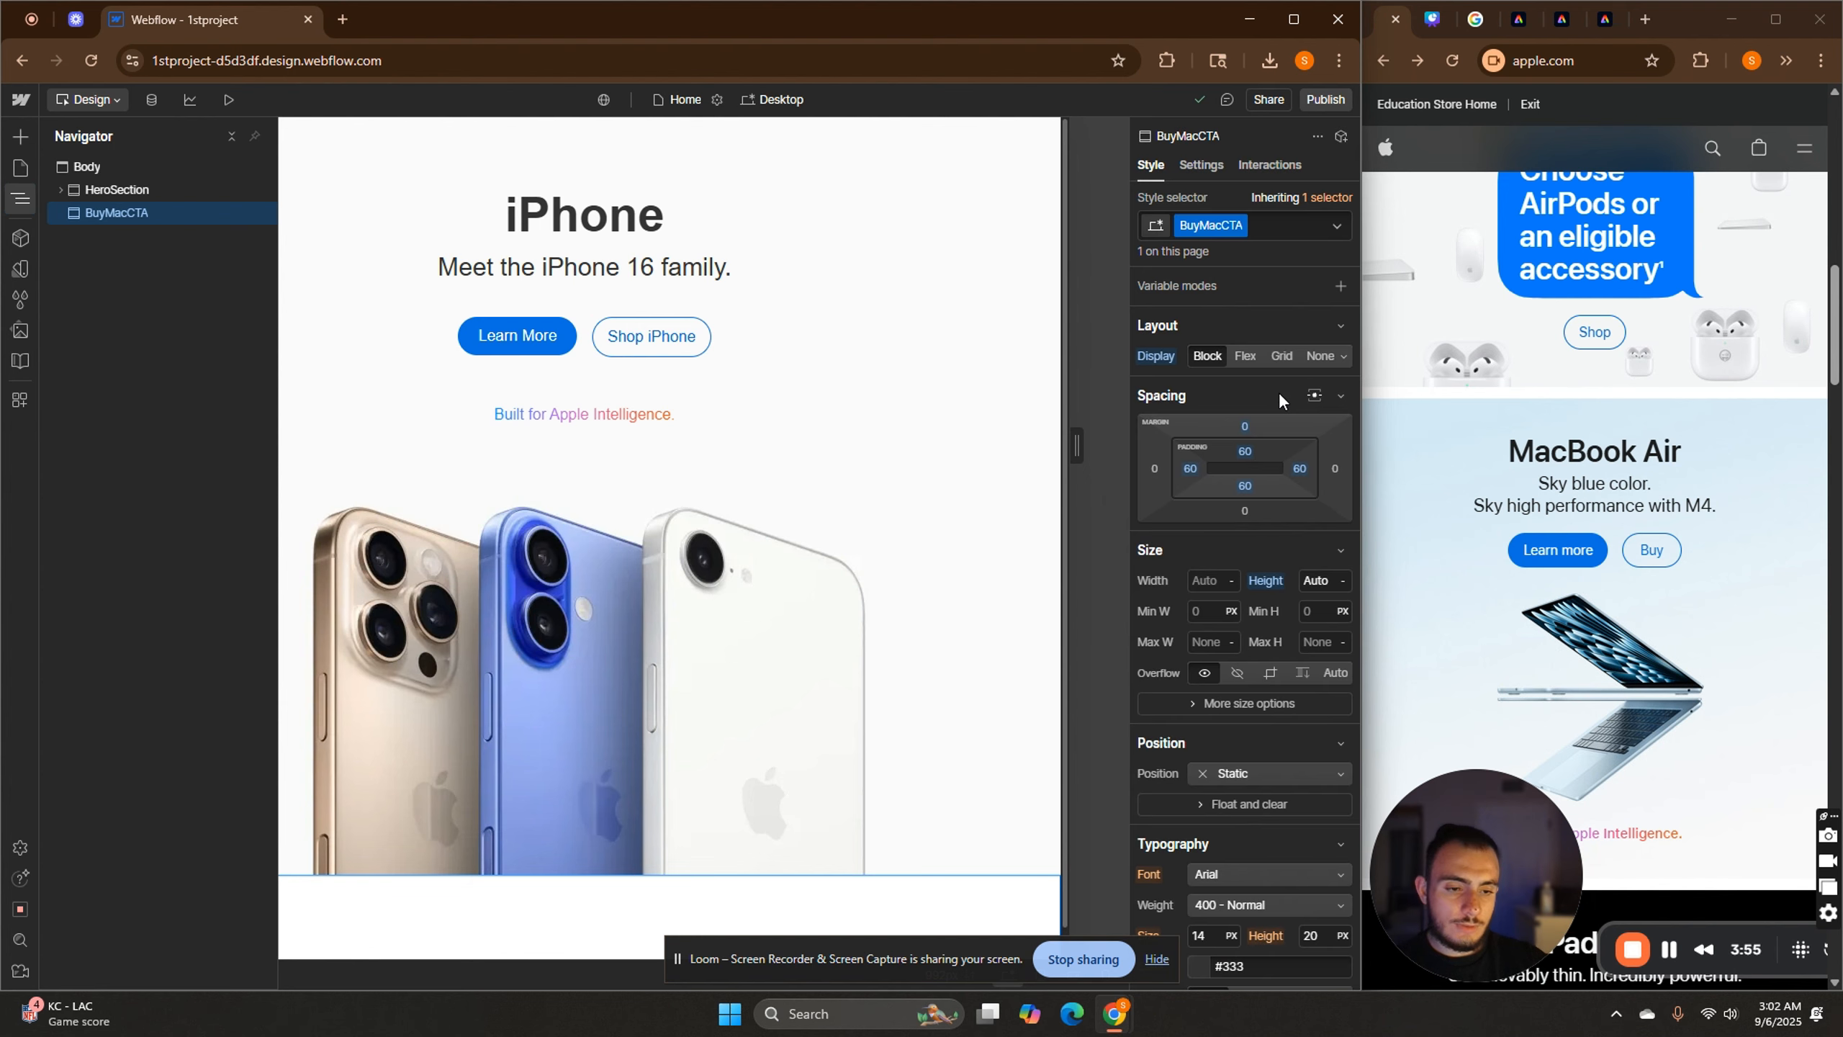
Switch the BuyMacCTA section's height unit to percent.
scroll(725, 727, "down", 1)
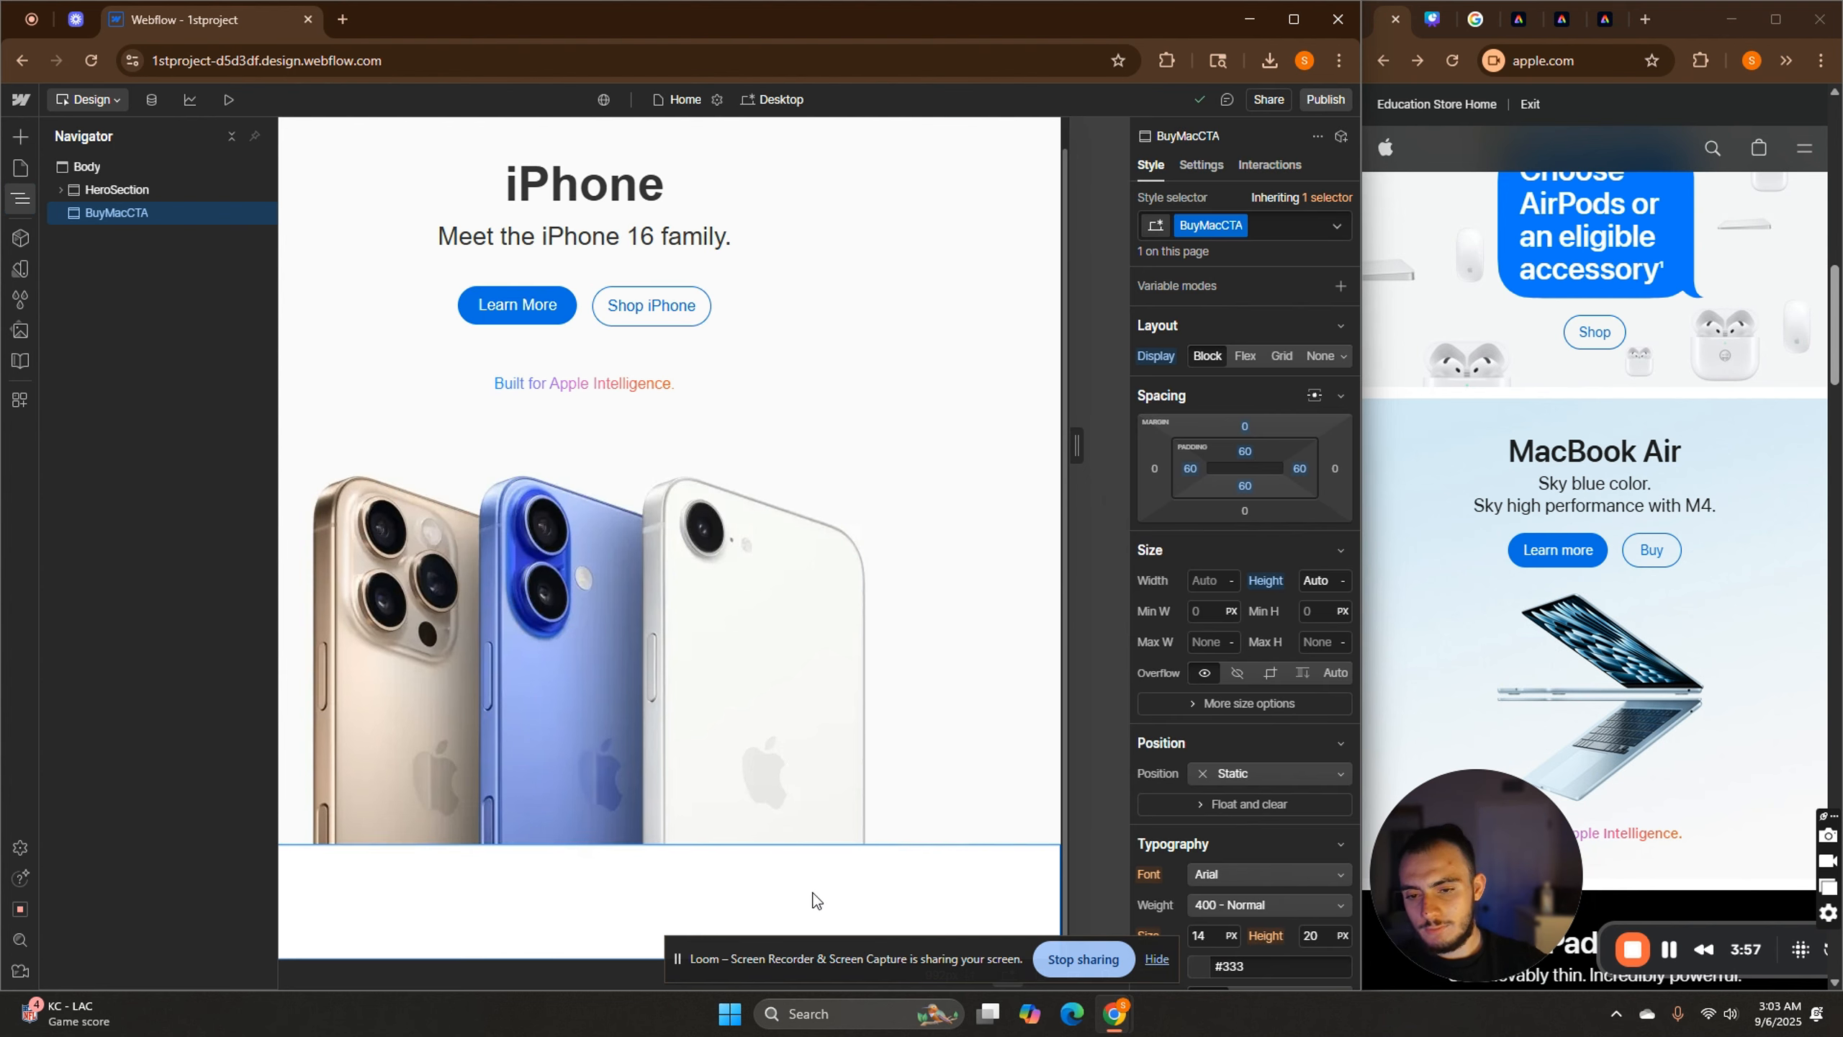
scroll(1191, 610, "down", 1)
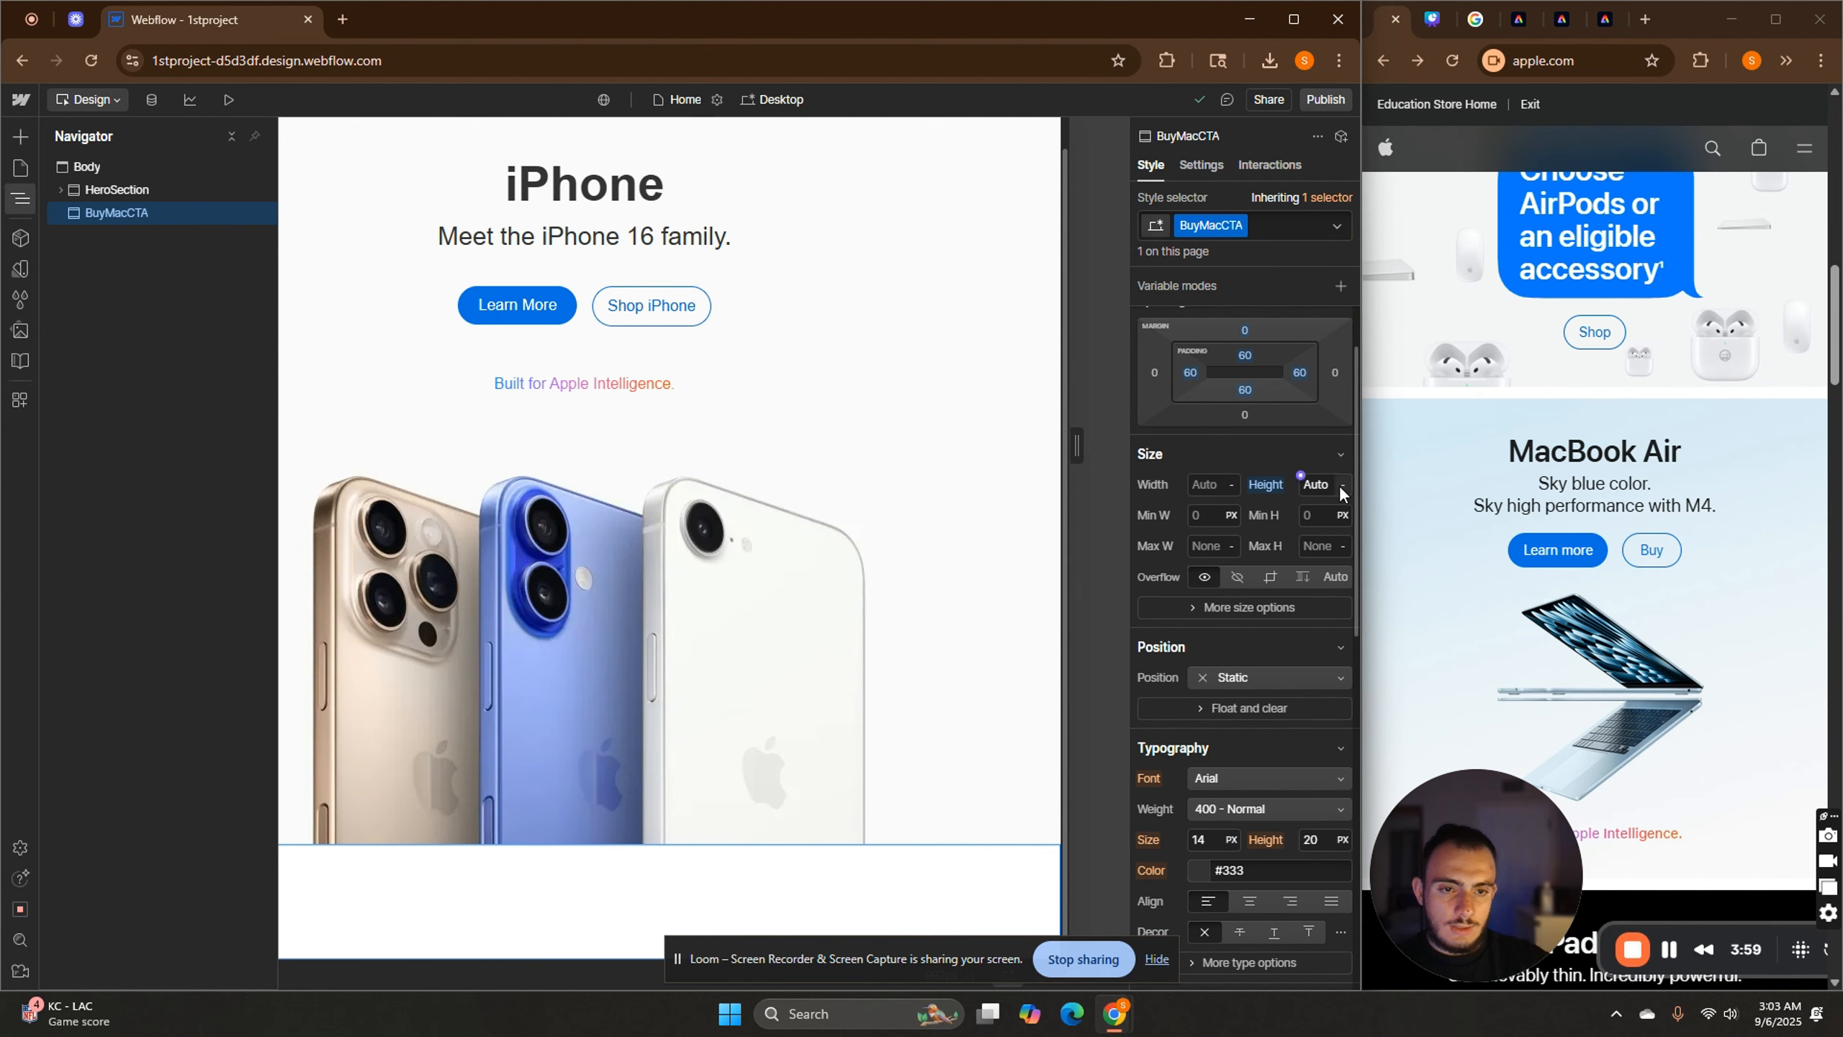
left_click(1342, 486)
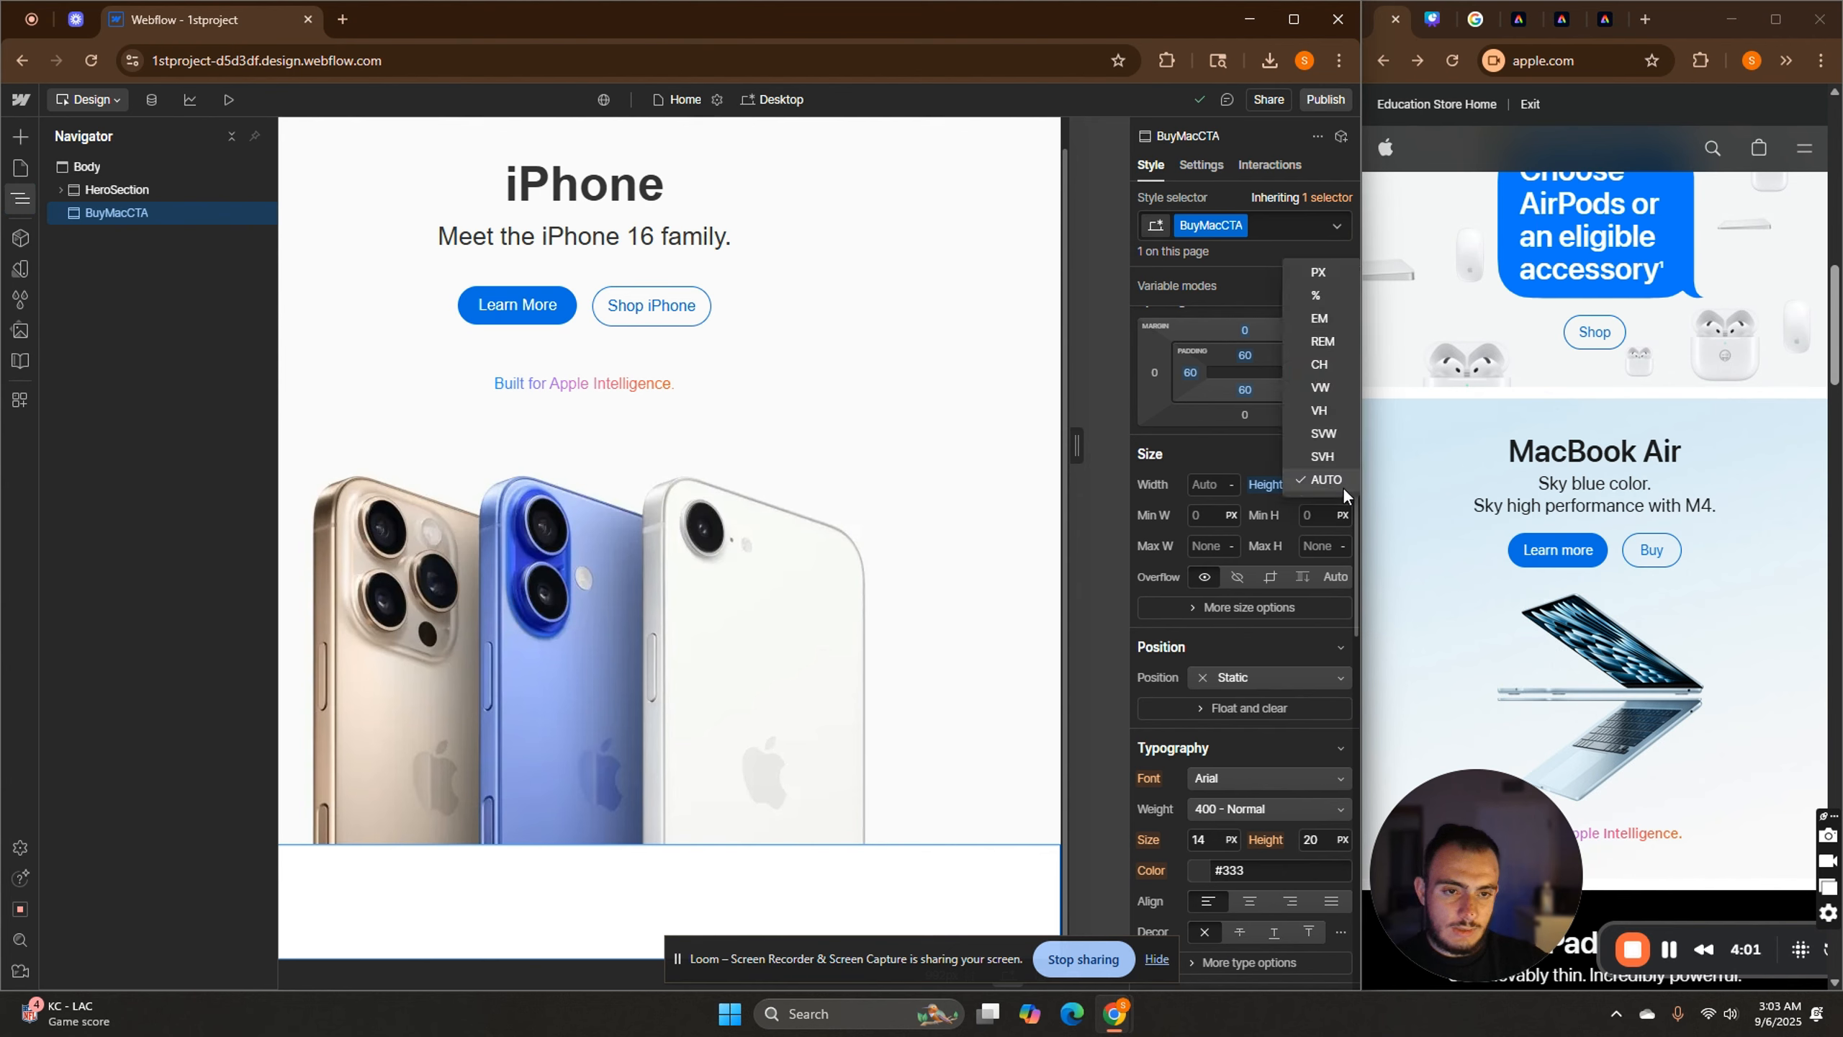
left_click(1342, 488)
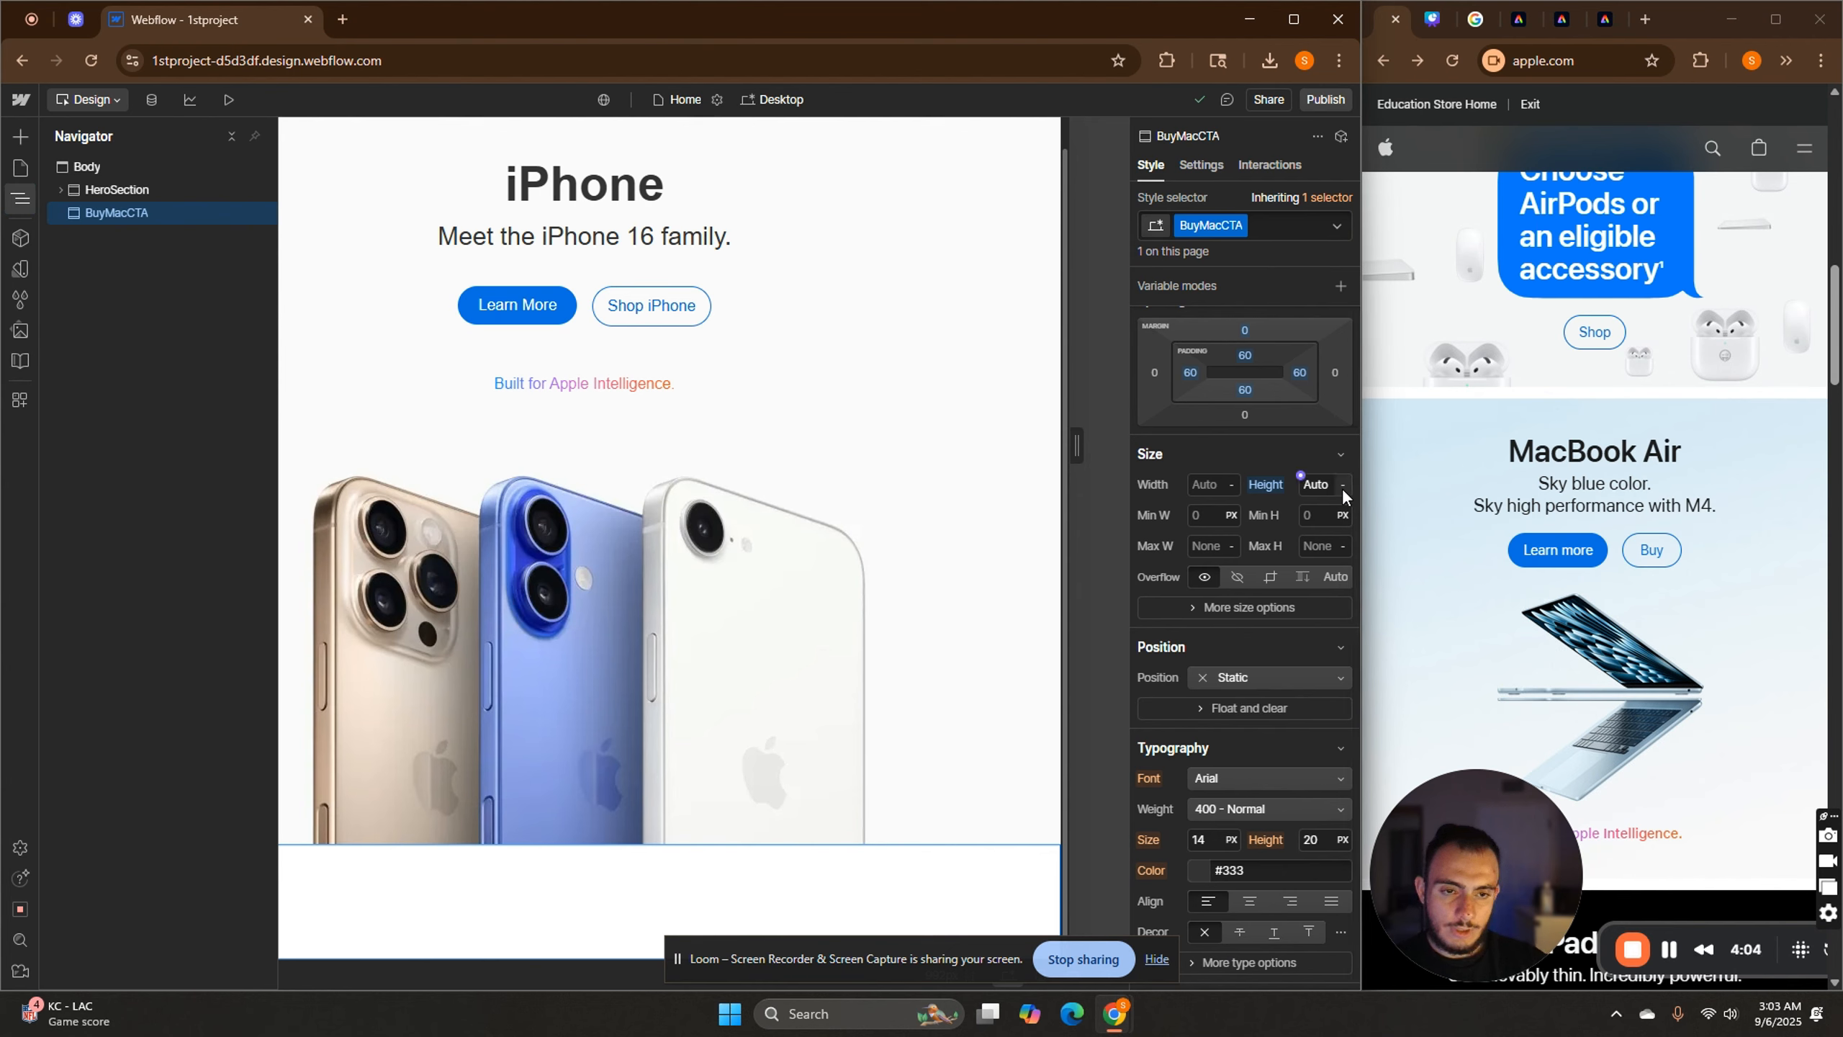
left_click(1342, 487)
left_click(1314, 304)
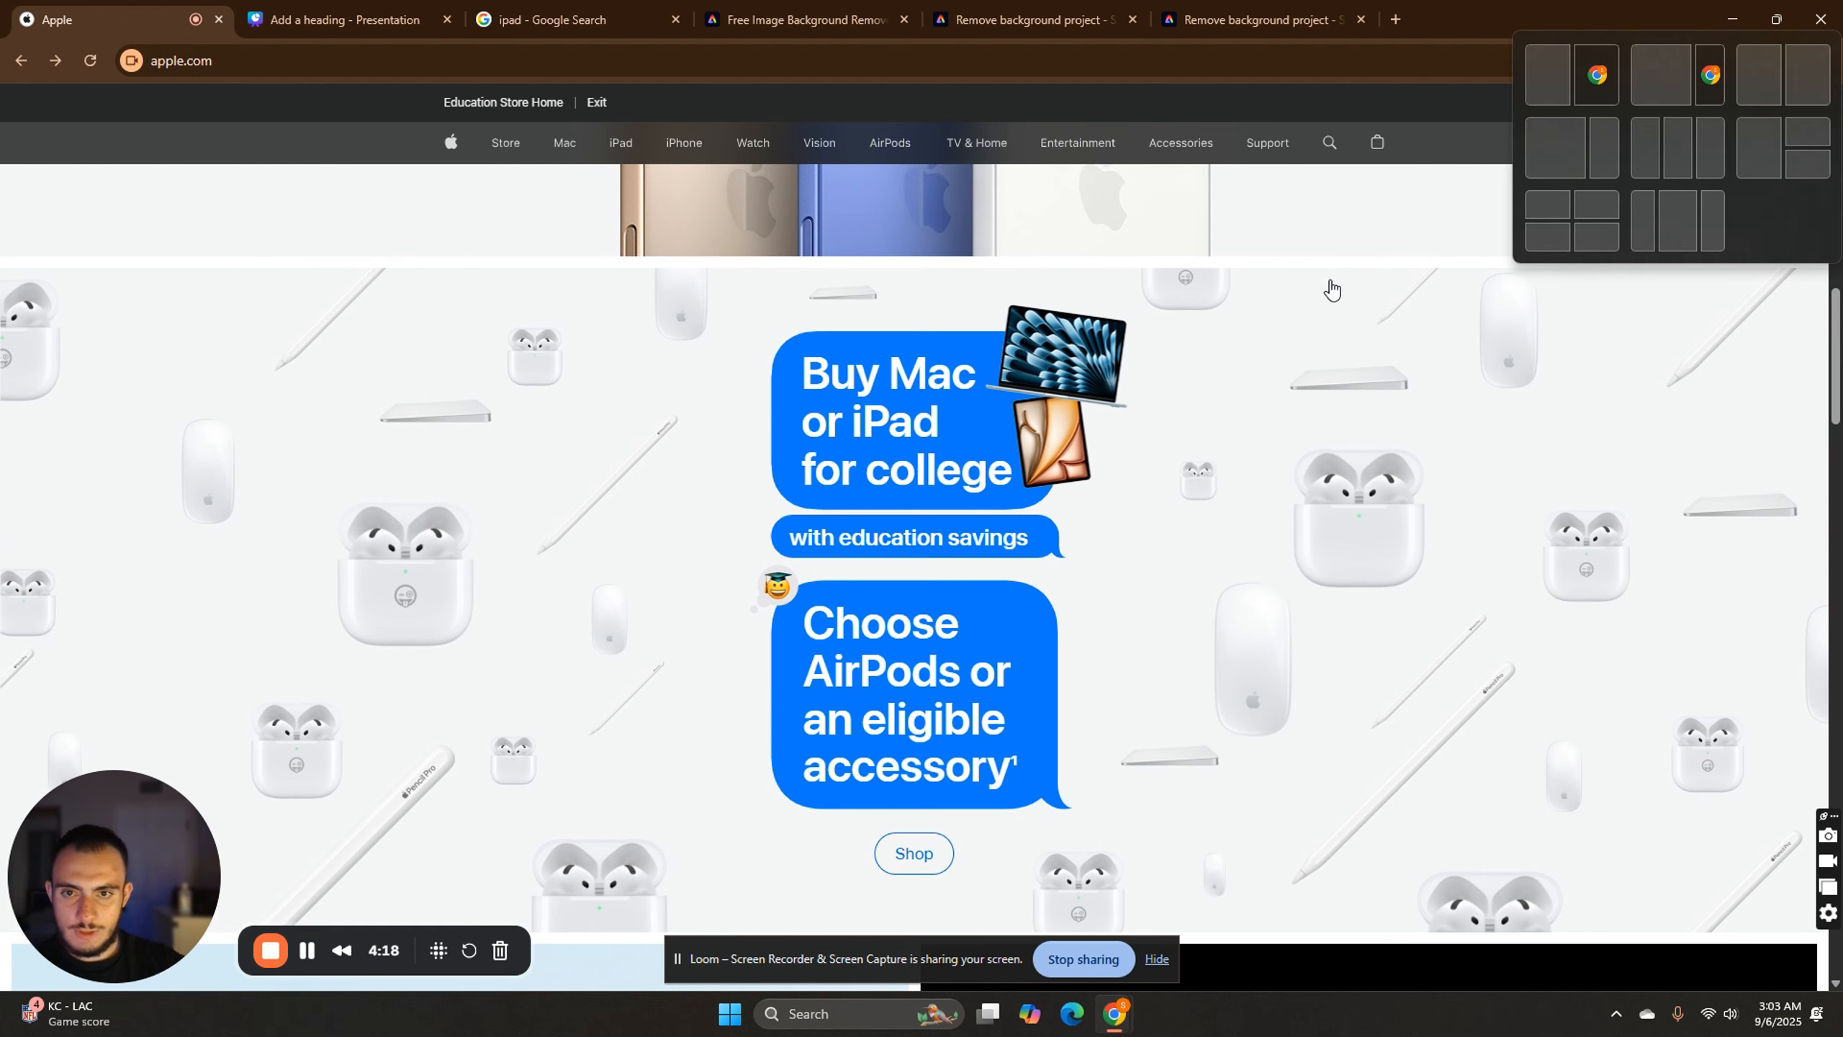
Look at the Apple page's college banner at full width, then place its window in the narrow third beside Webflow.
key("ctrl+plus")
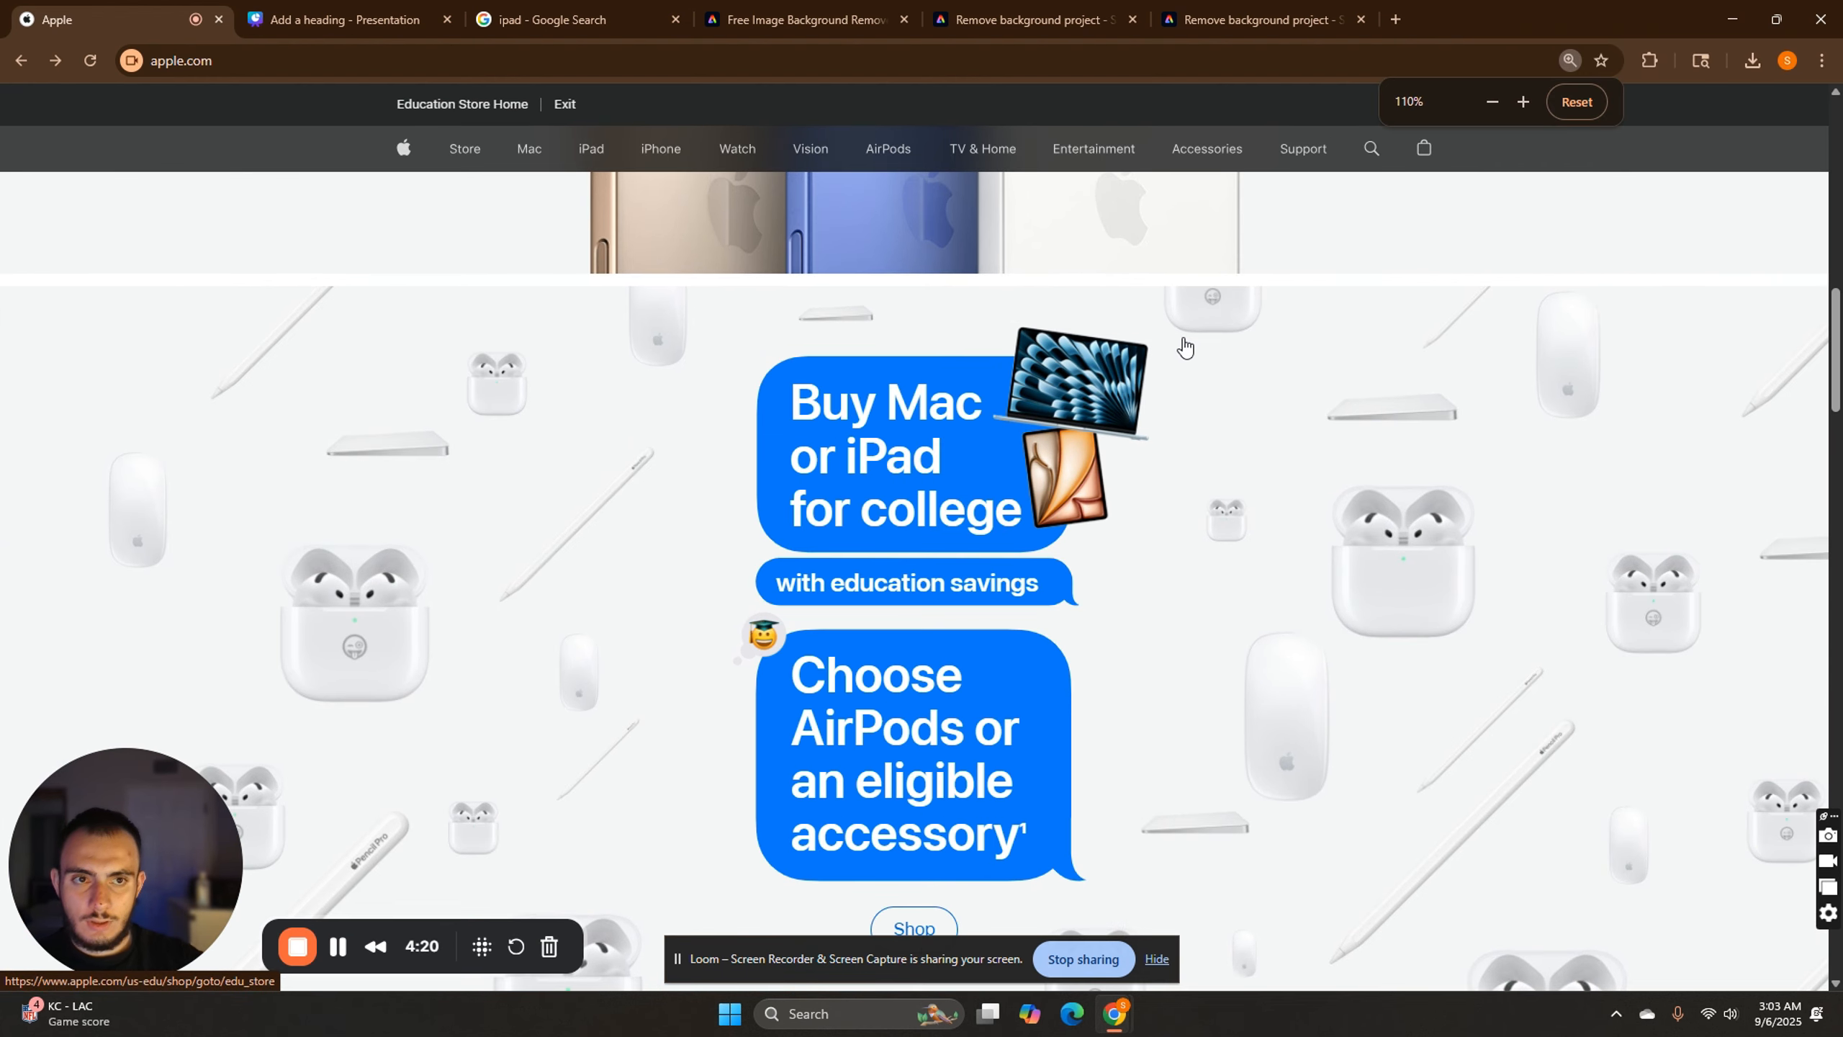
key("ctrl+minus")
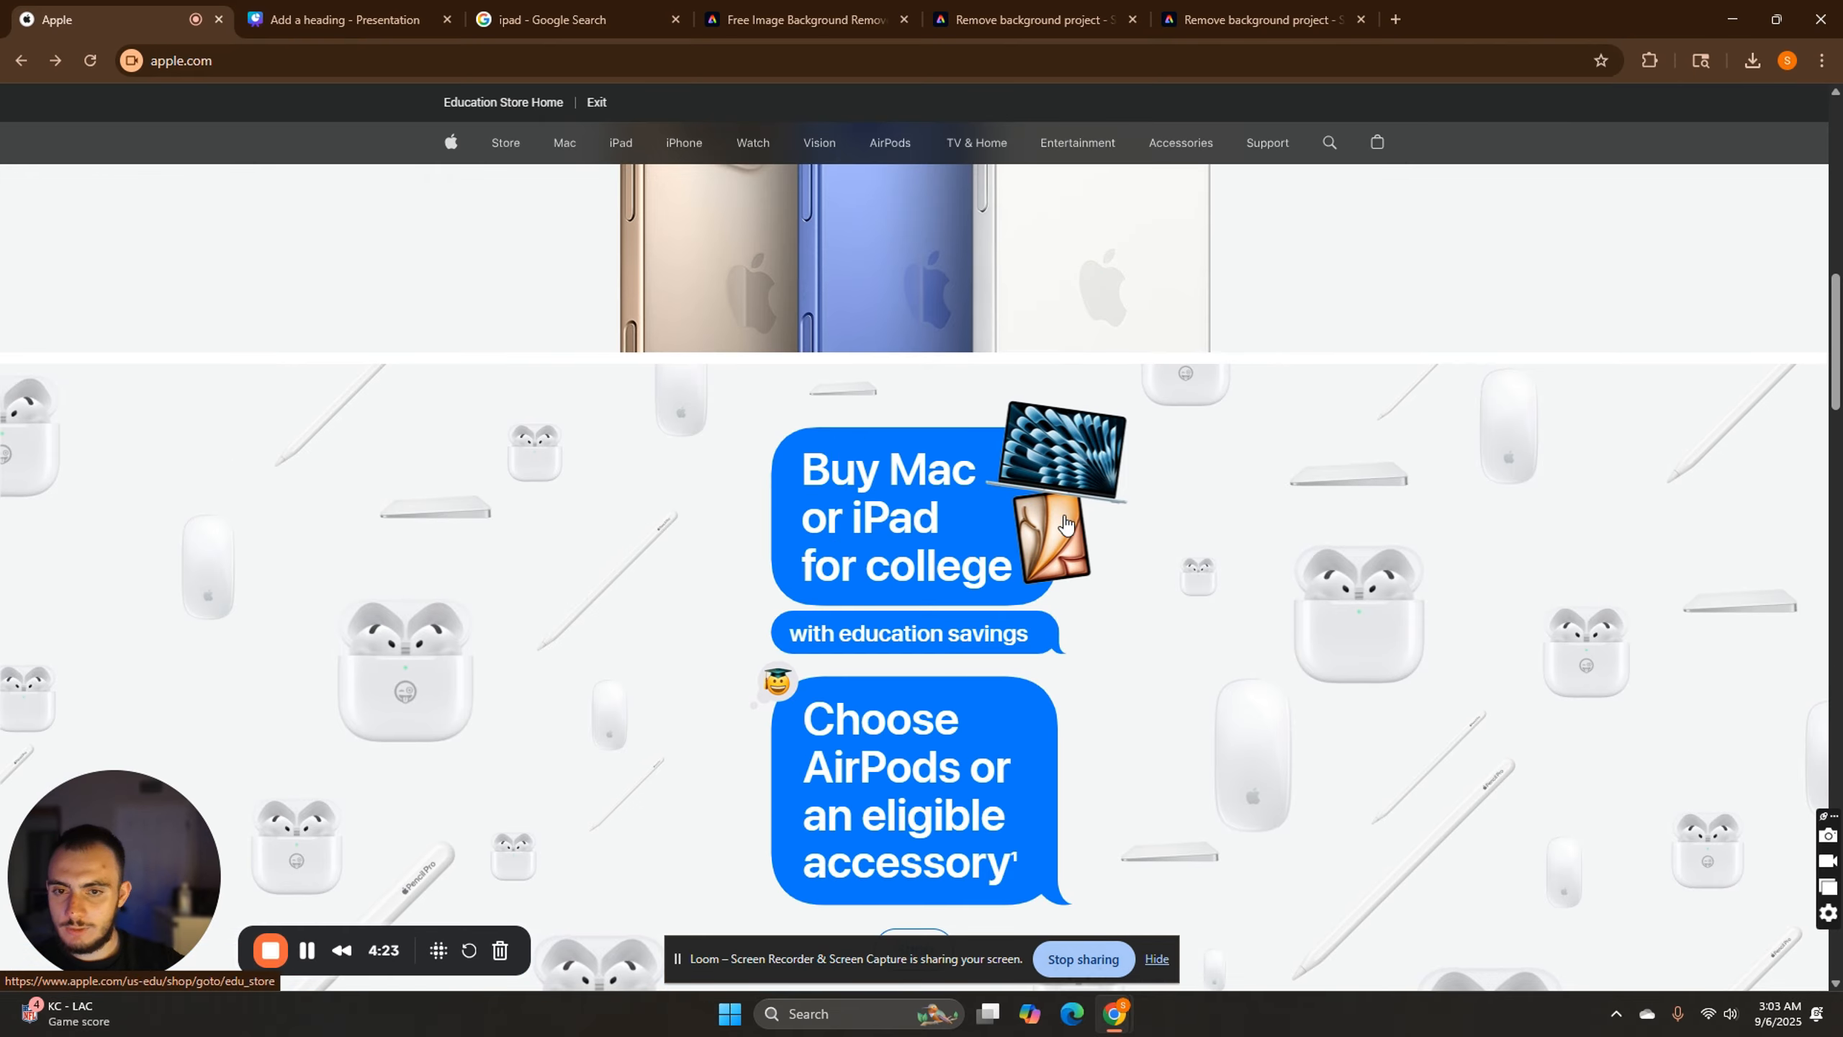
mouse_move(1776, 20)
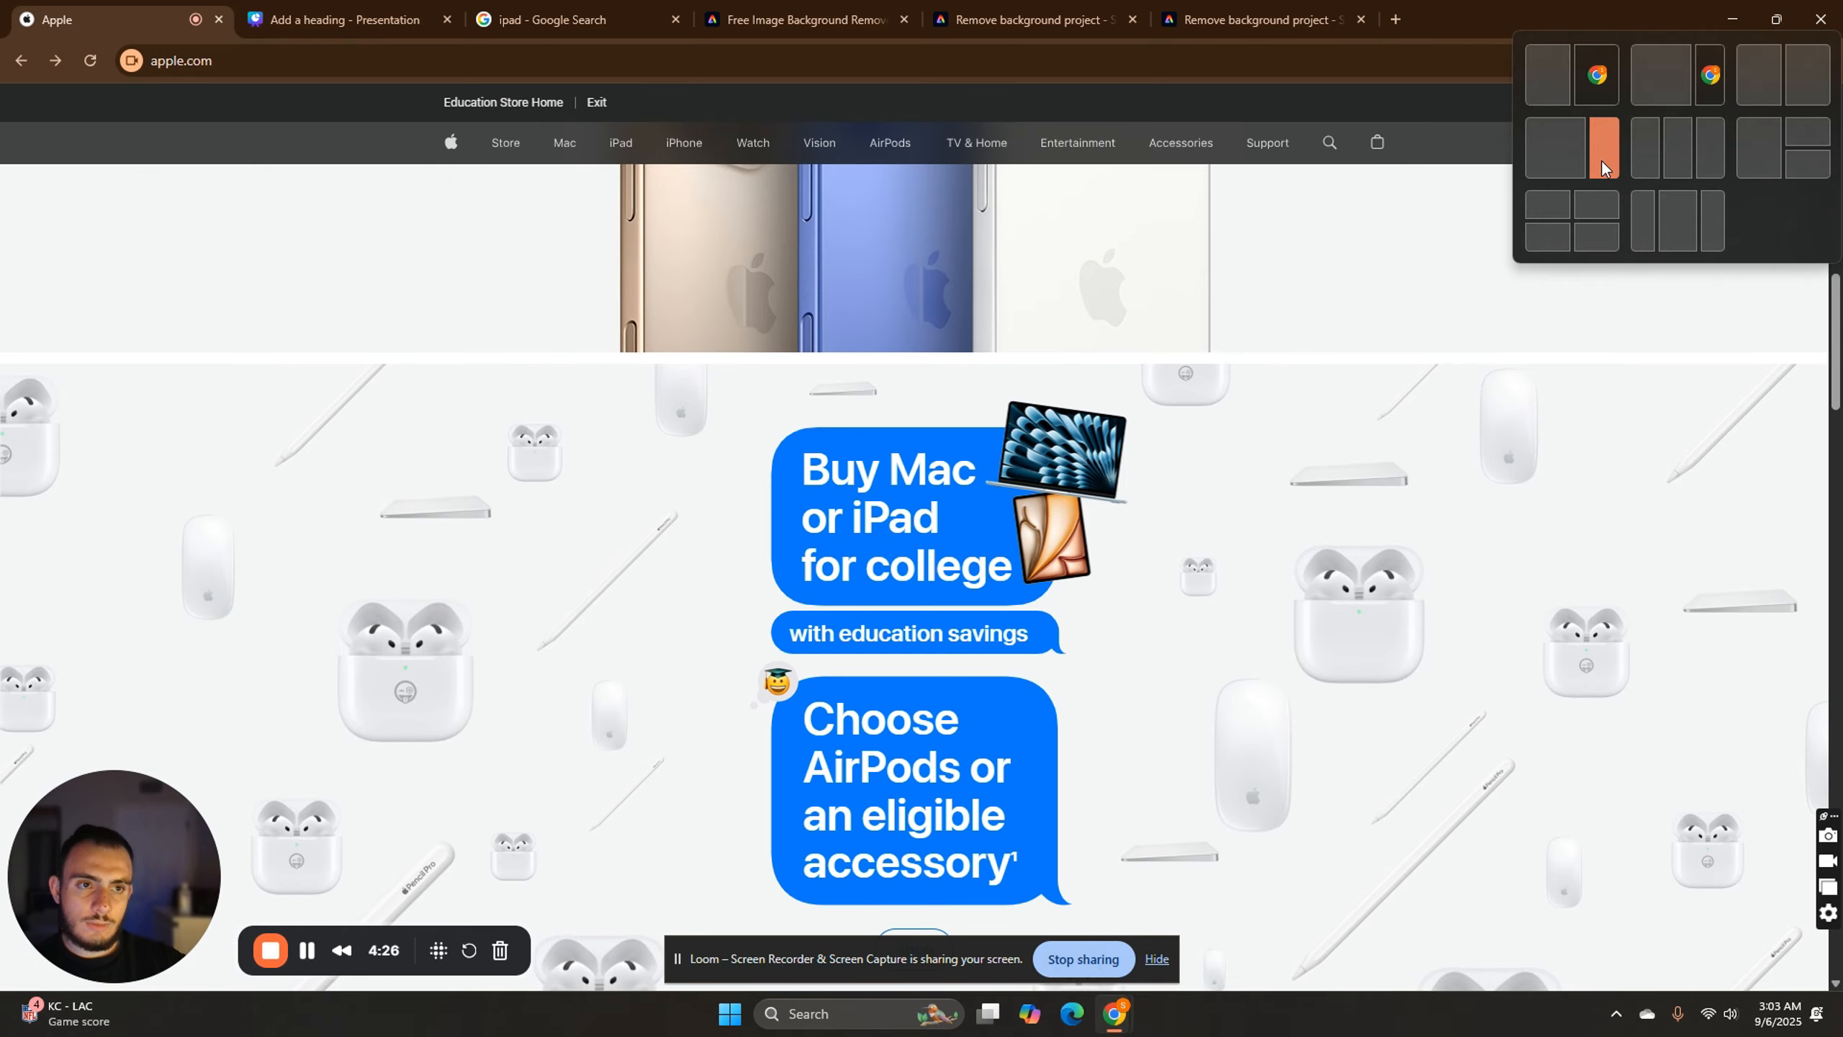
left_click(1602, 169)
left_click(749, 473)
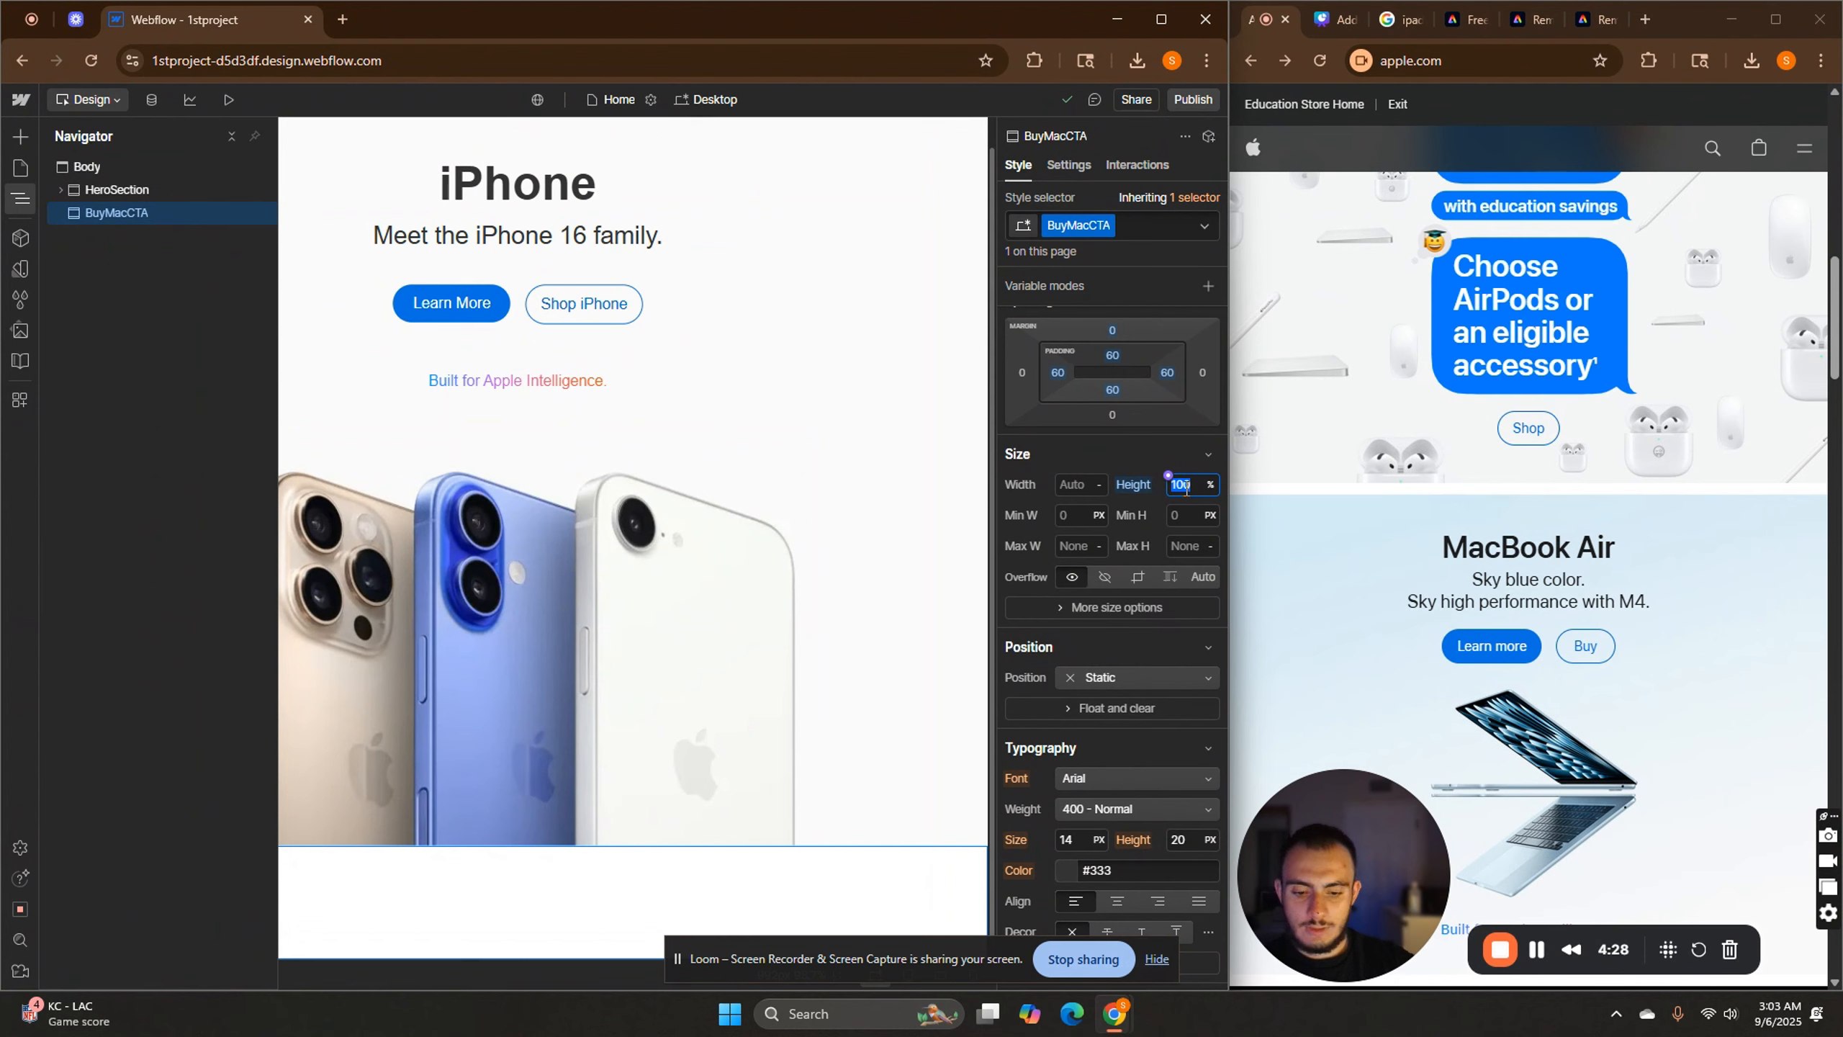
Set the BuyMacCTA height to 80% and add Add a heading.jpg as its background image.
type("80")
left_click(131, 222)
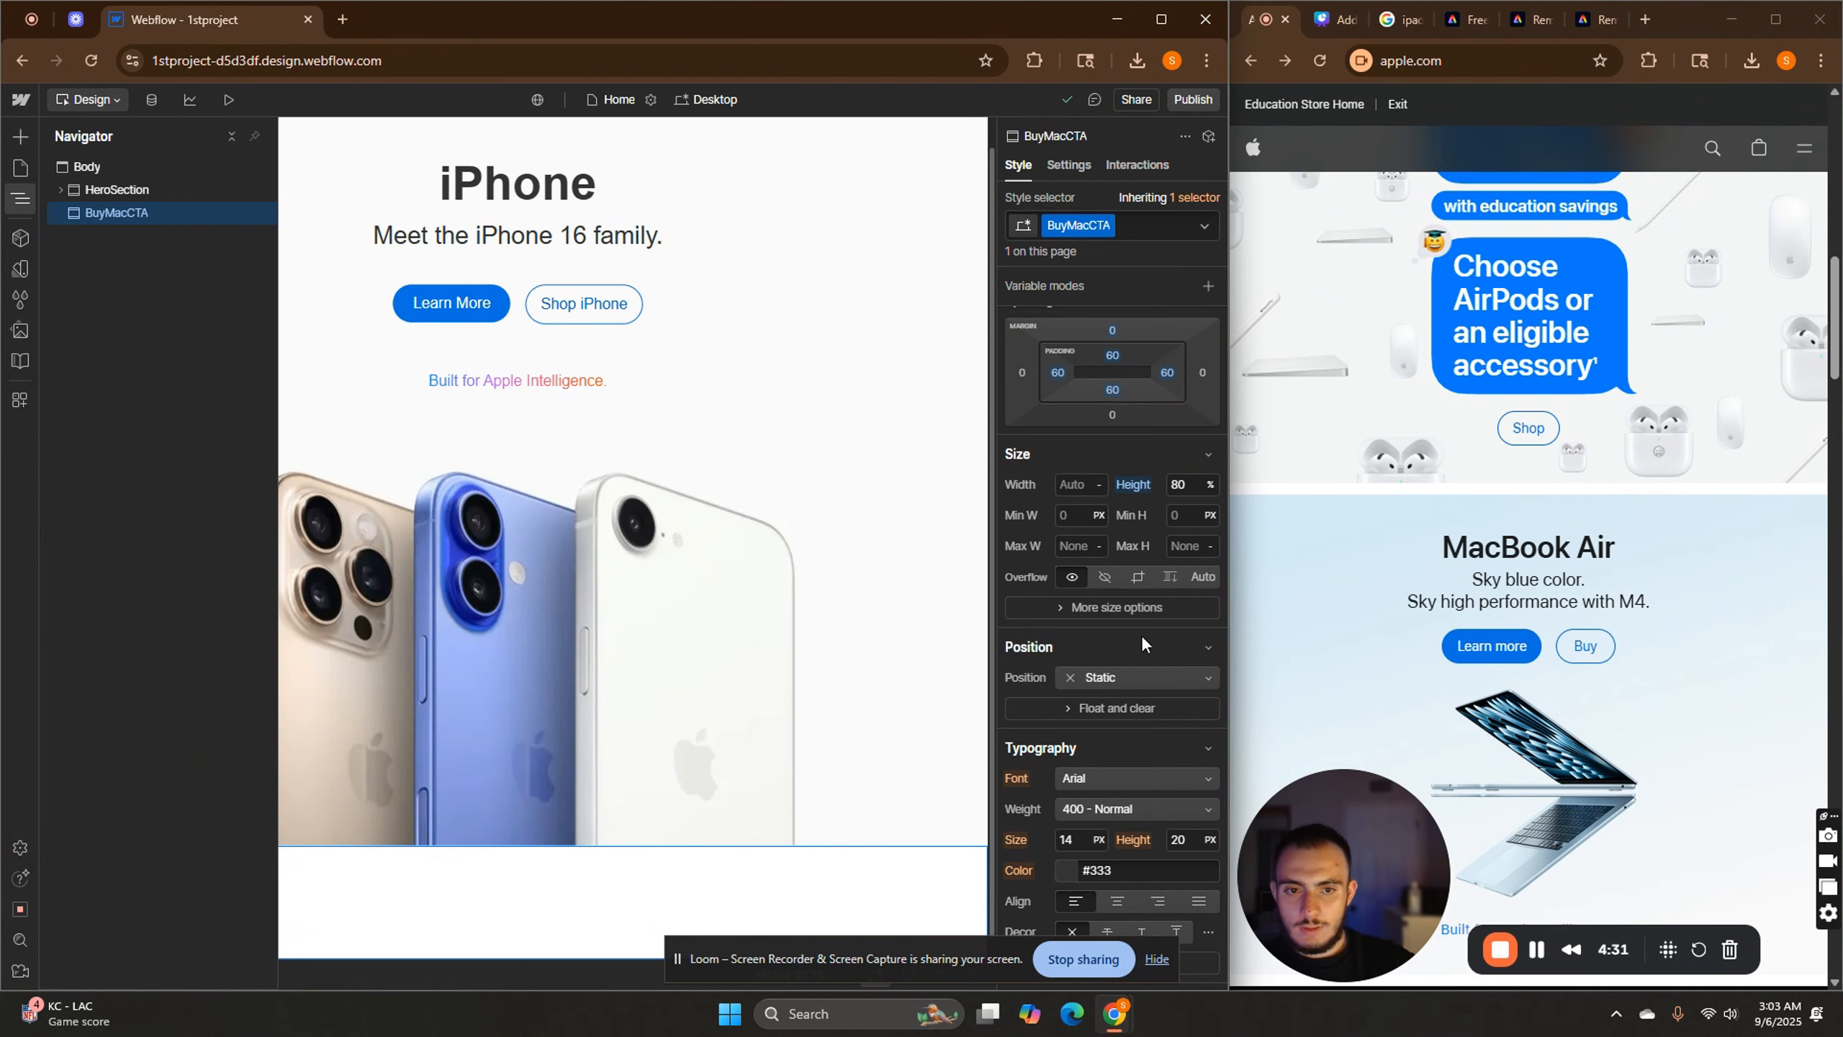
scroll(1140, 634, "down", 10)
scroll(1142, 499, "up", 3)
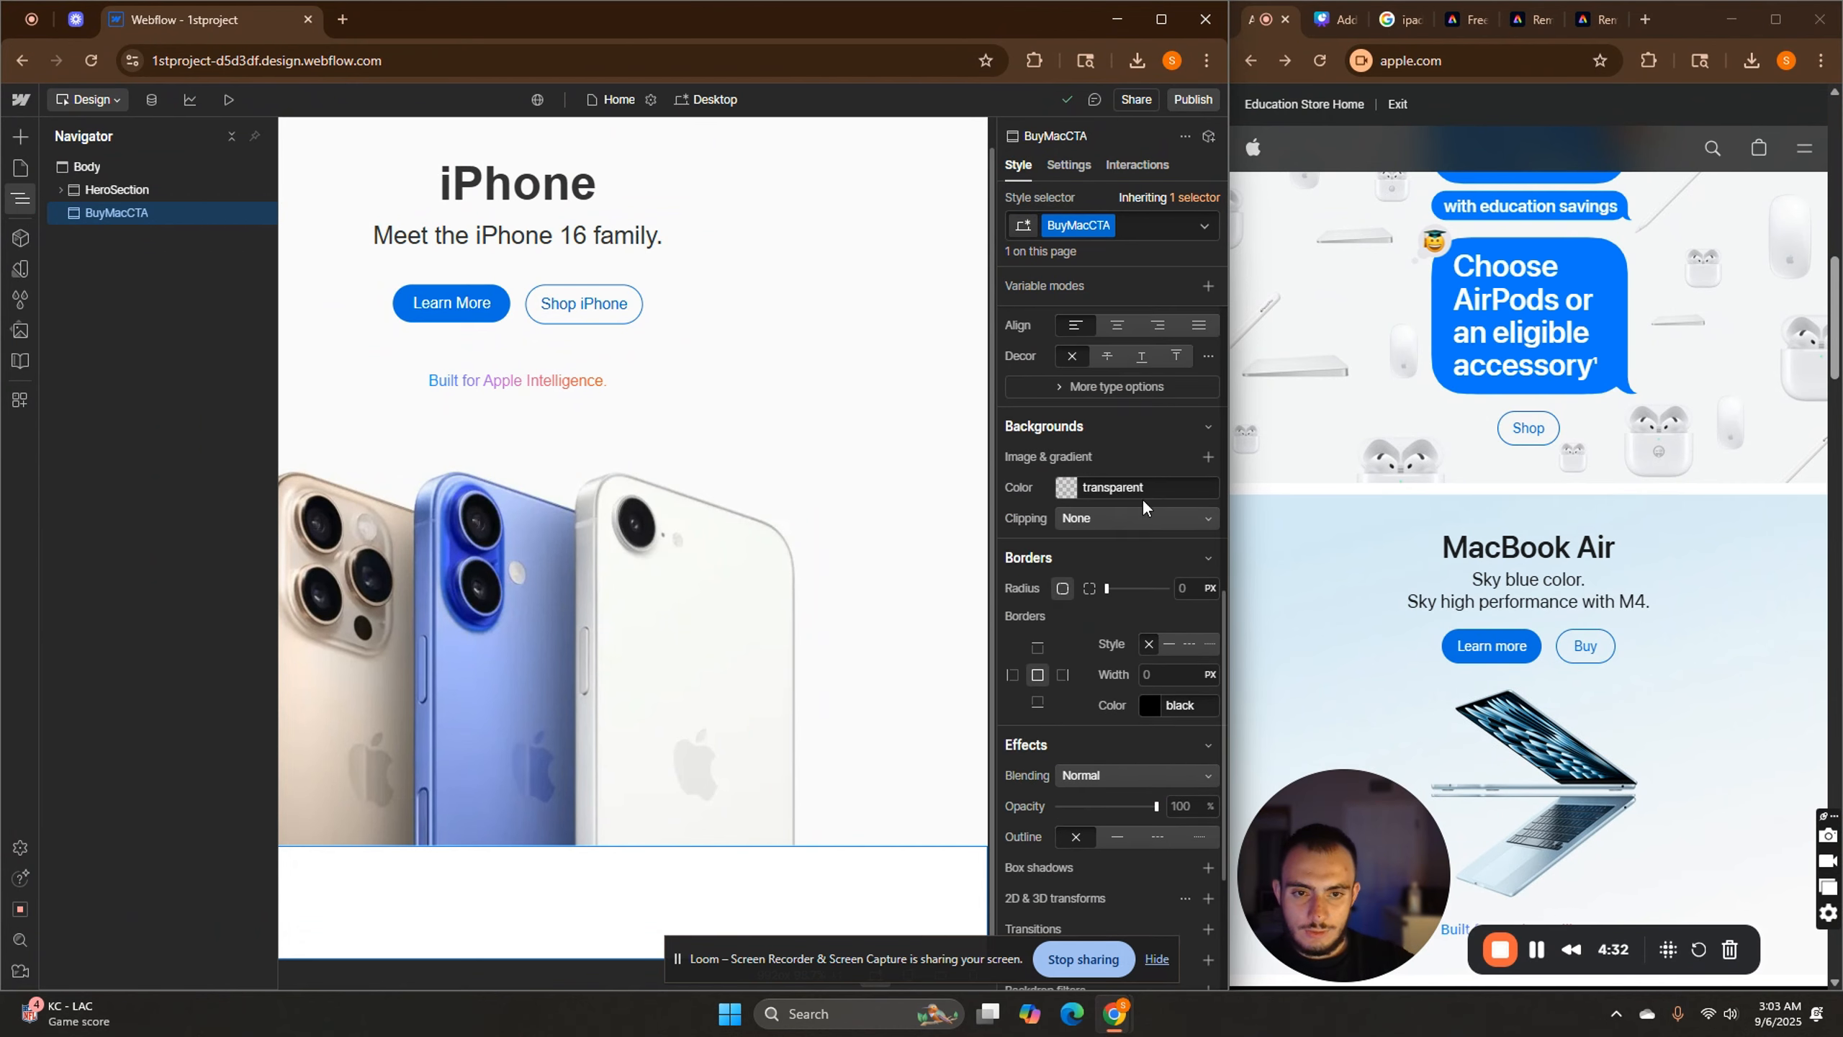
left_click(1199, 457)
left_click(1120, 638)
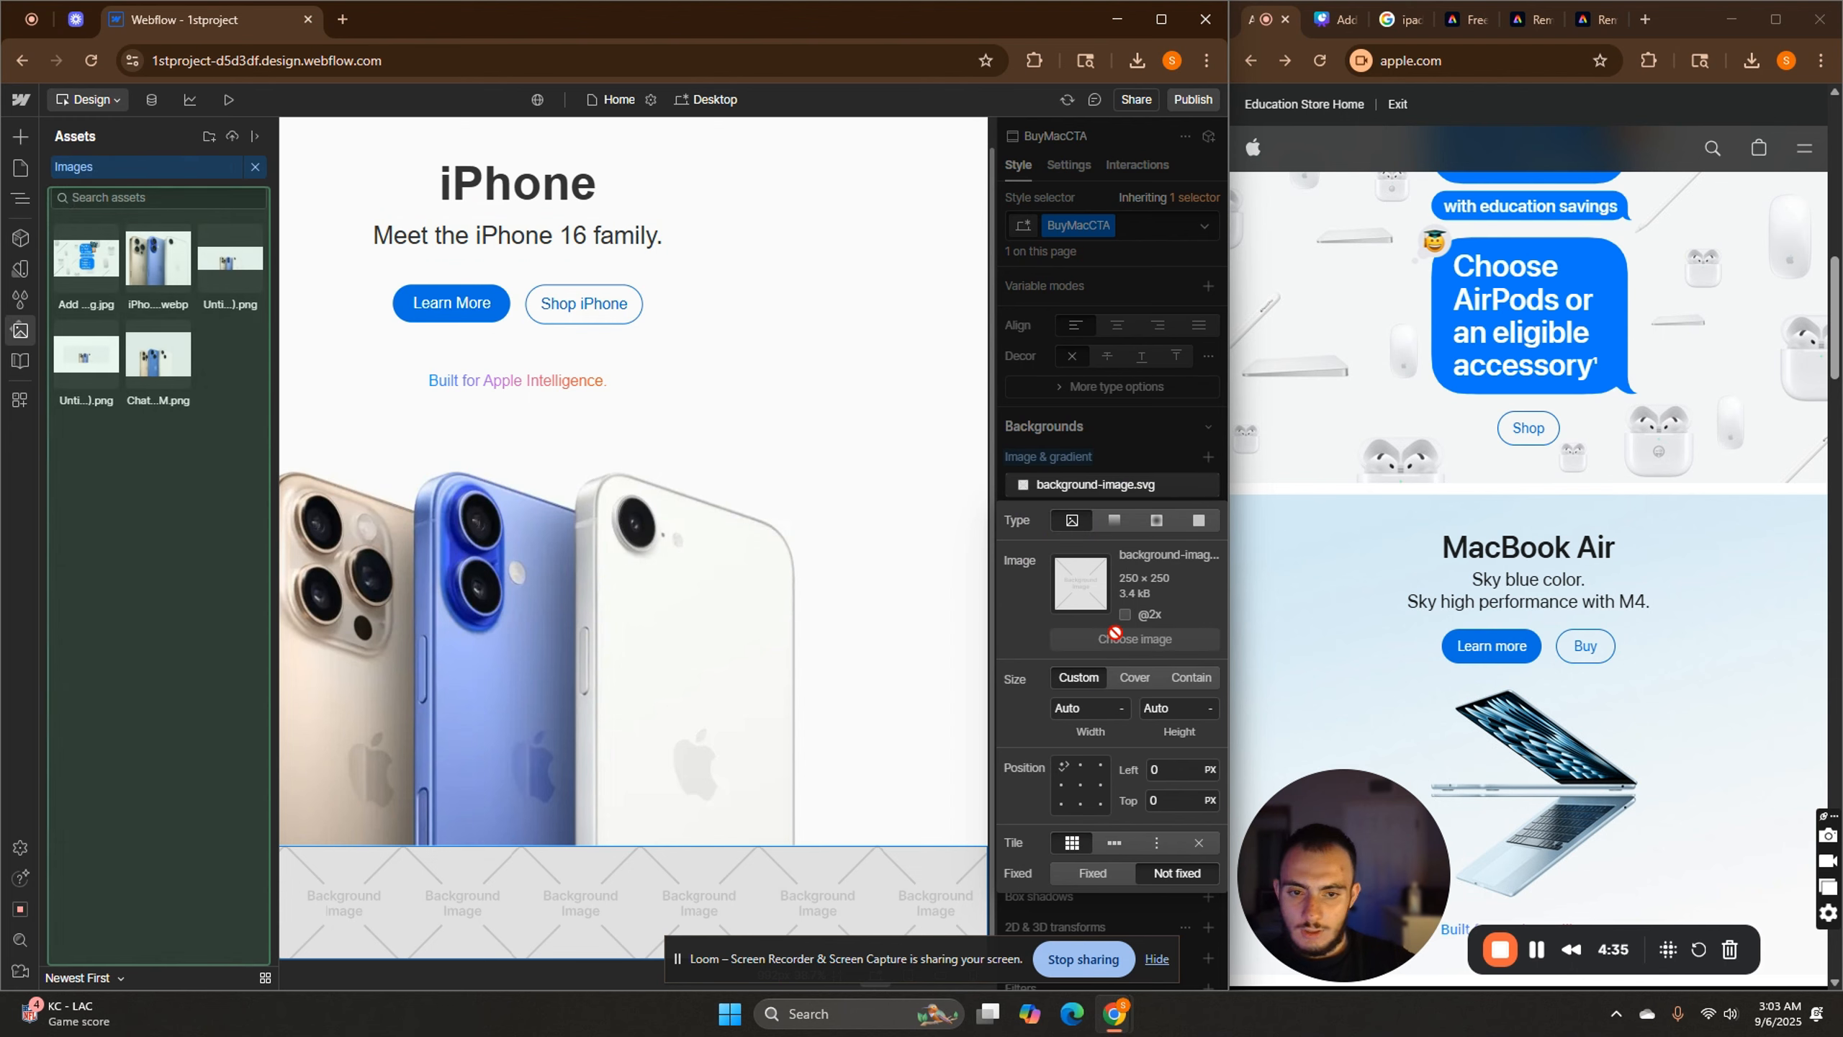
left_click(78, 263)
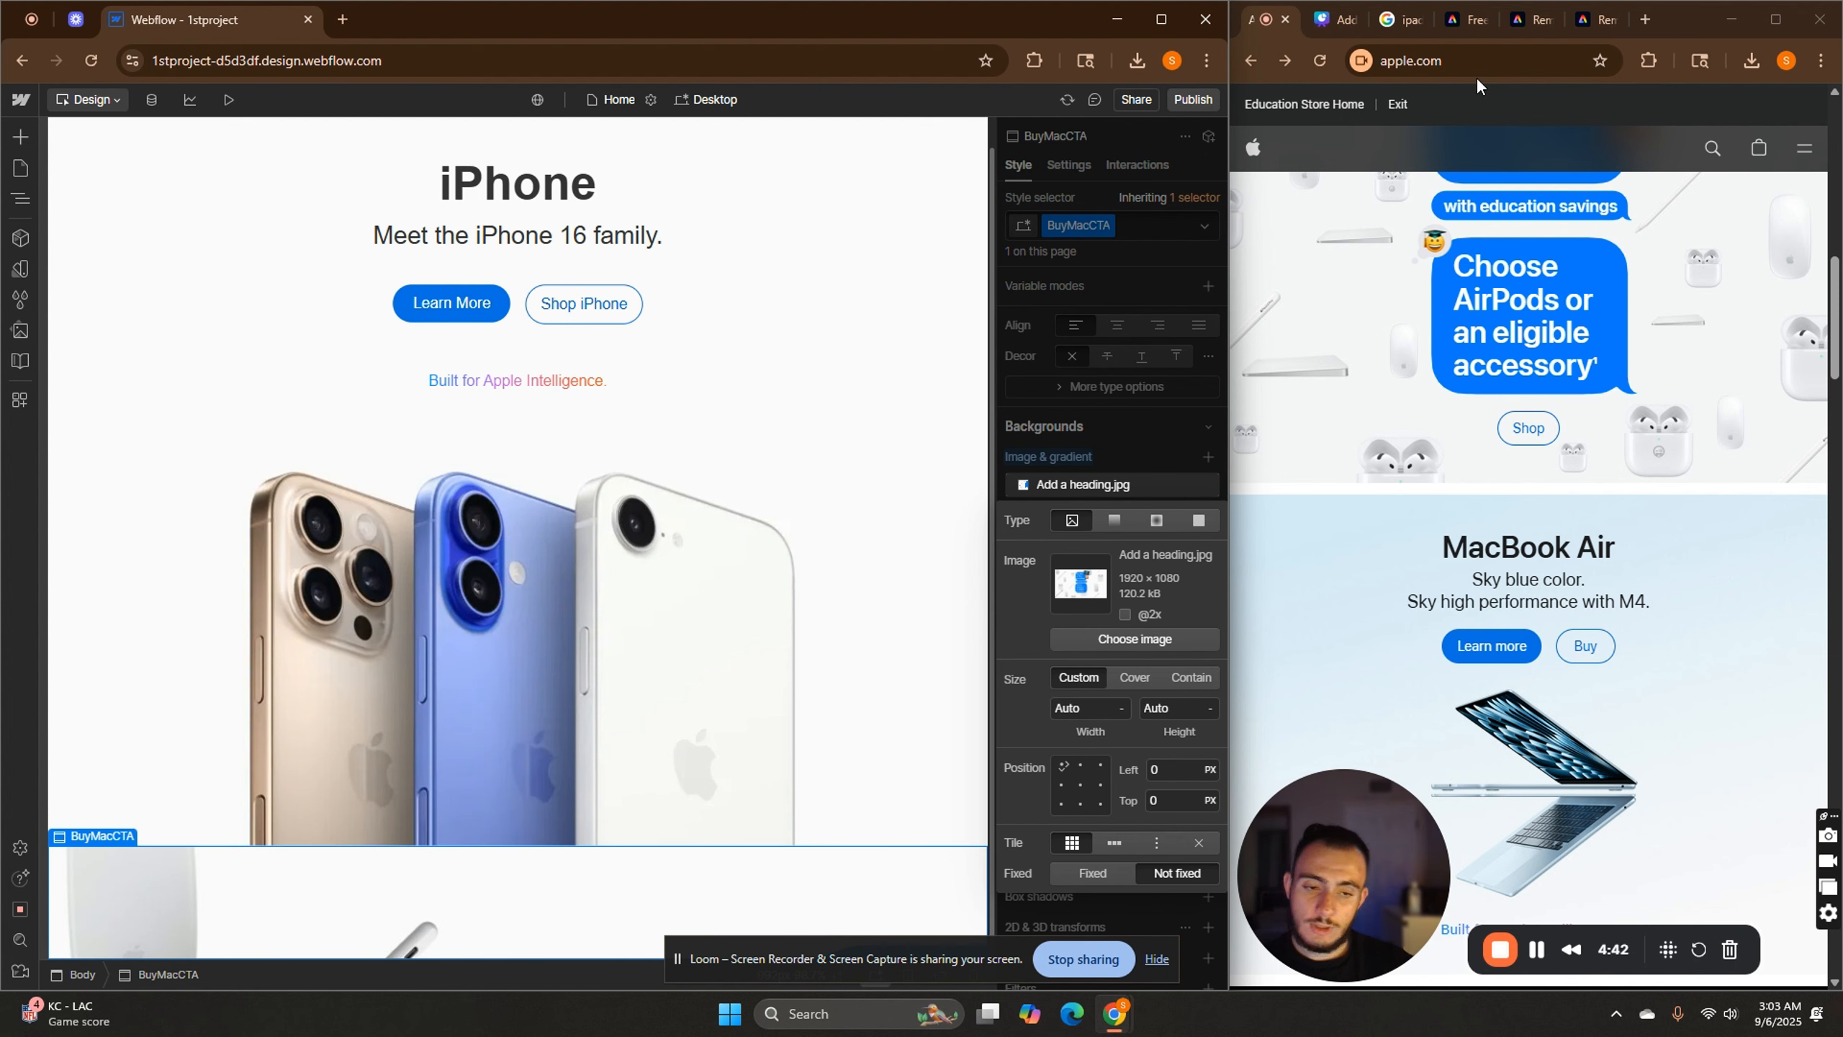
Compare with Apple's original banner and set the BuyMacCTA background image size to Cover.
scroll(1341, 470, "up", 3)
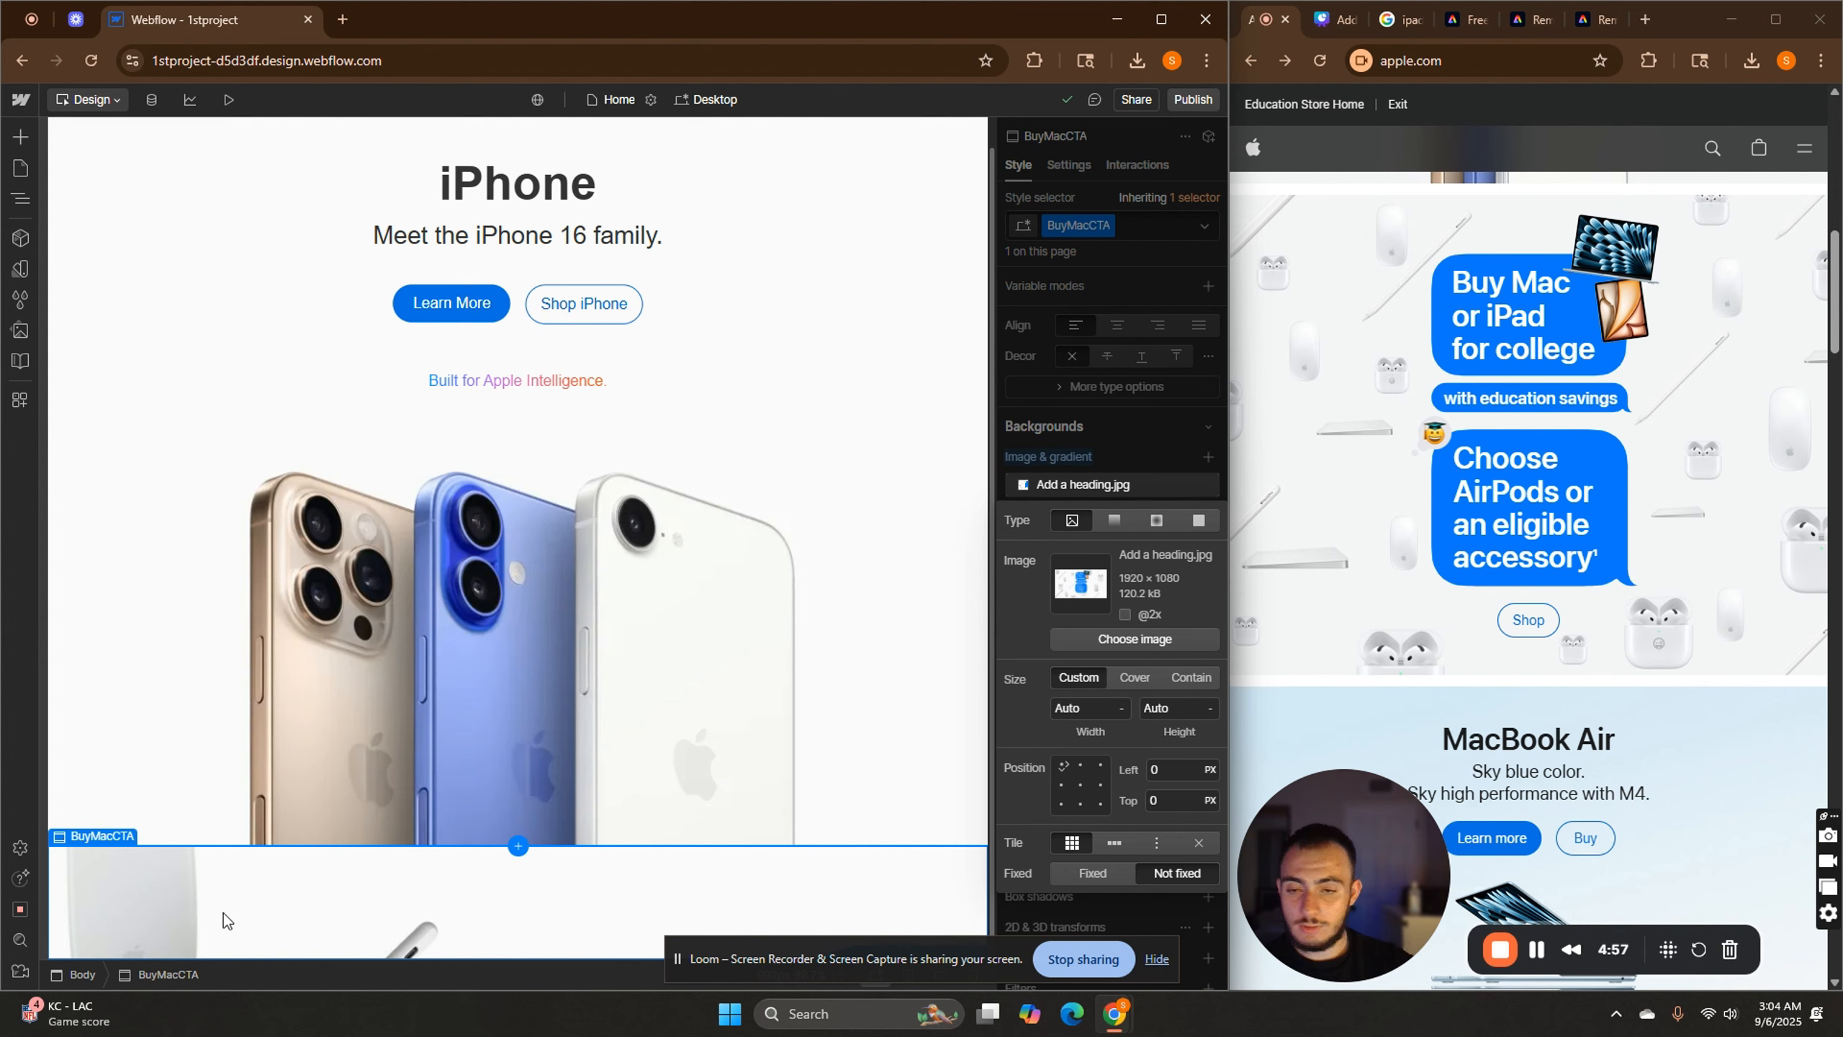
left_click(1136, 671)
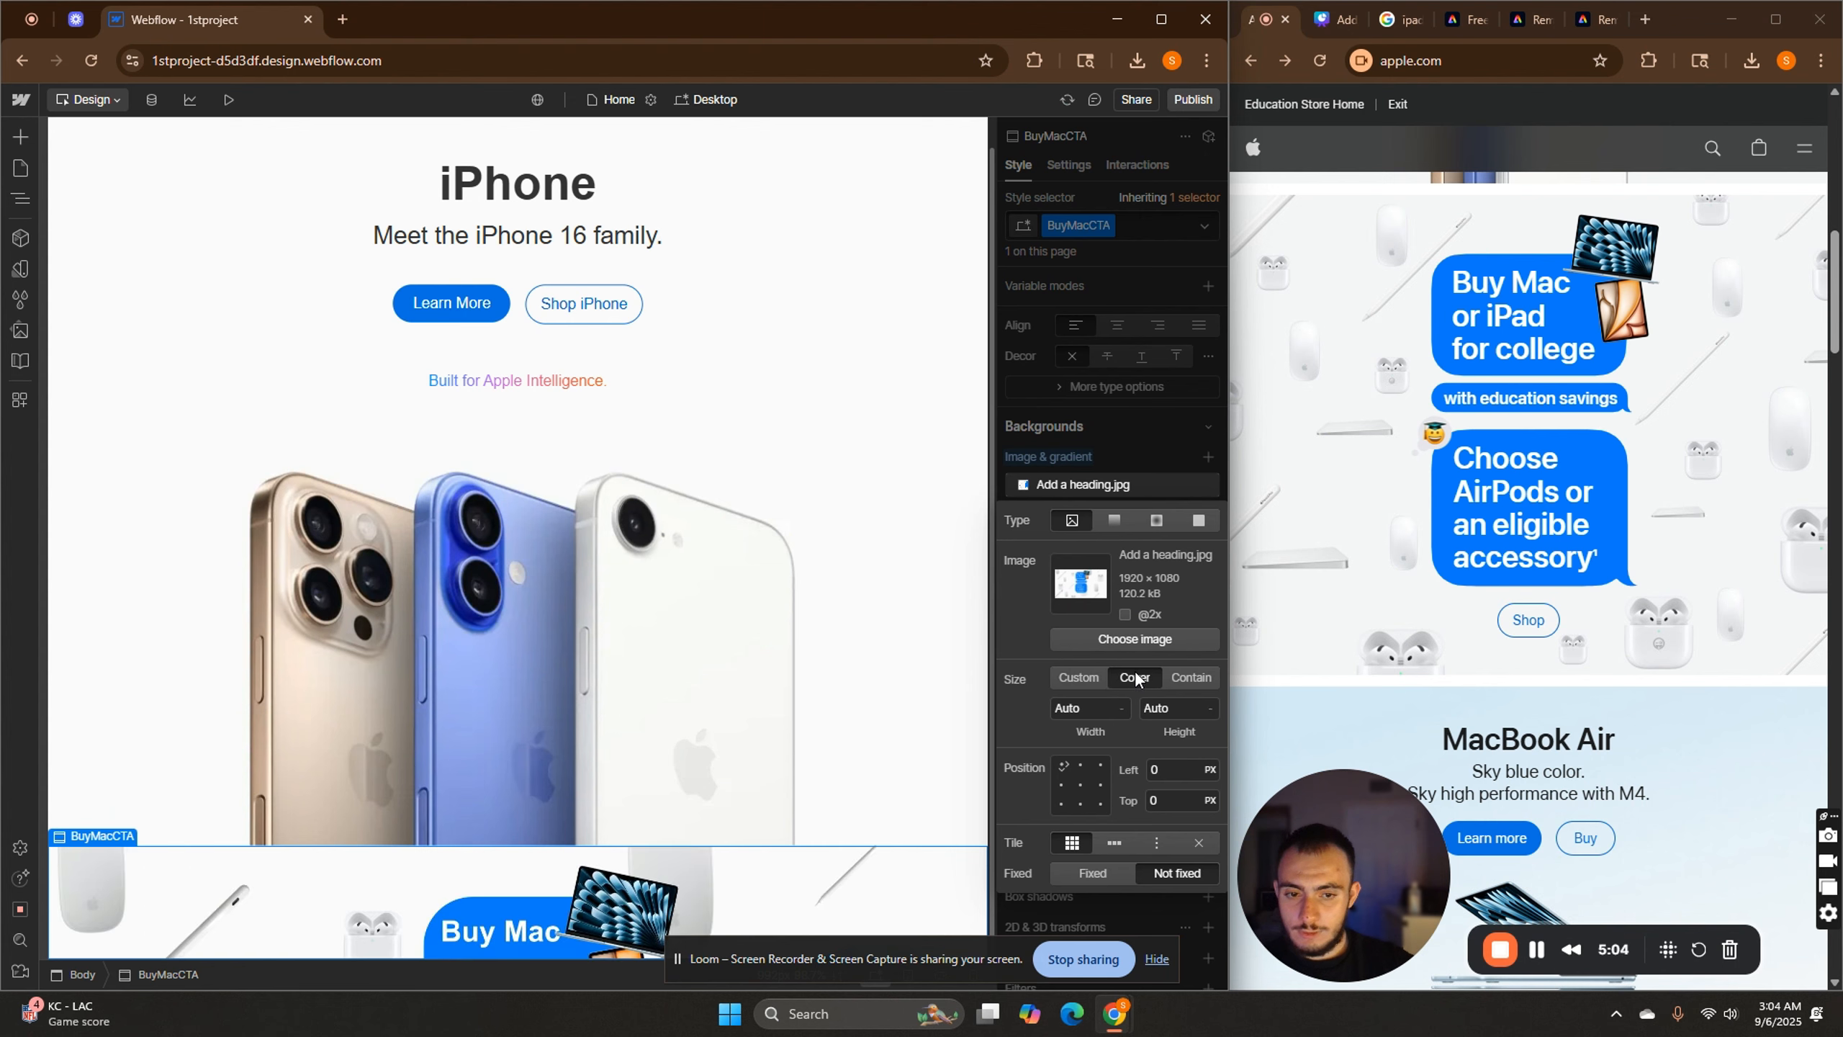
left_click(1097, 486)
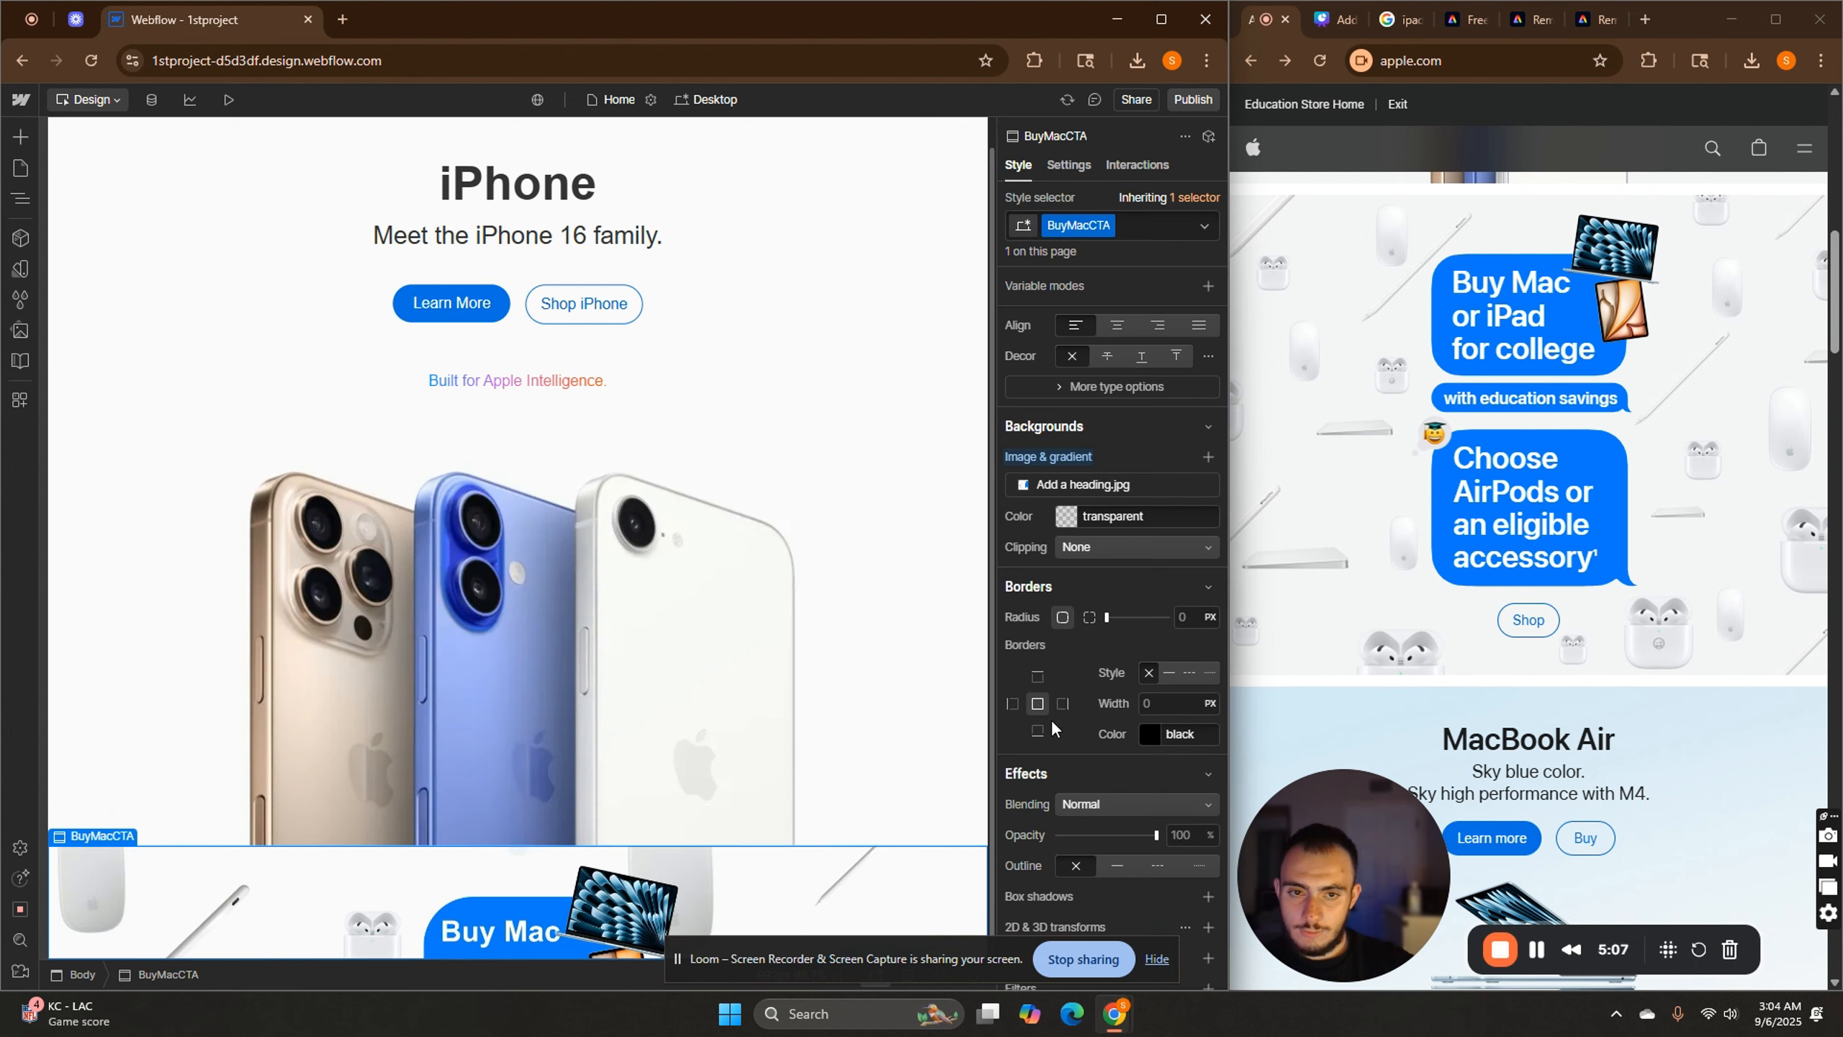
Change the BuyMacCTA height to 80 VH and check the college banner in the section.
scroll(1076, 707, "up", 5)
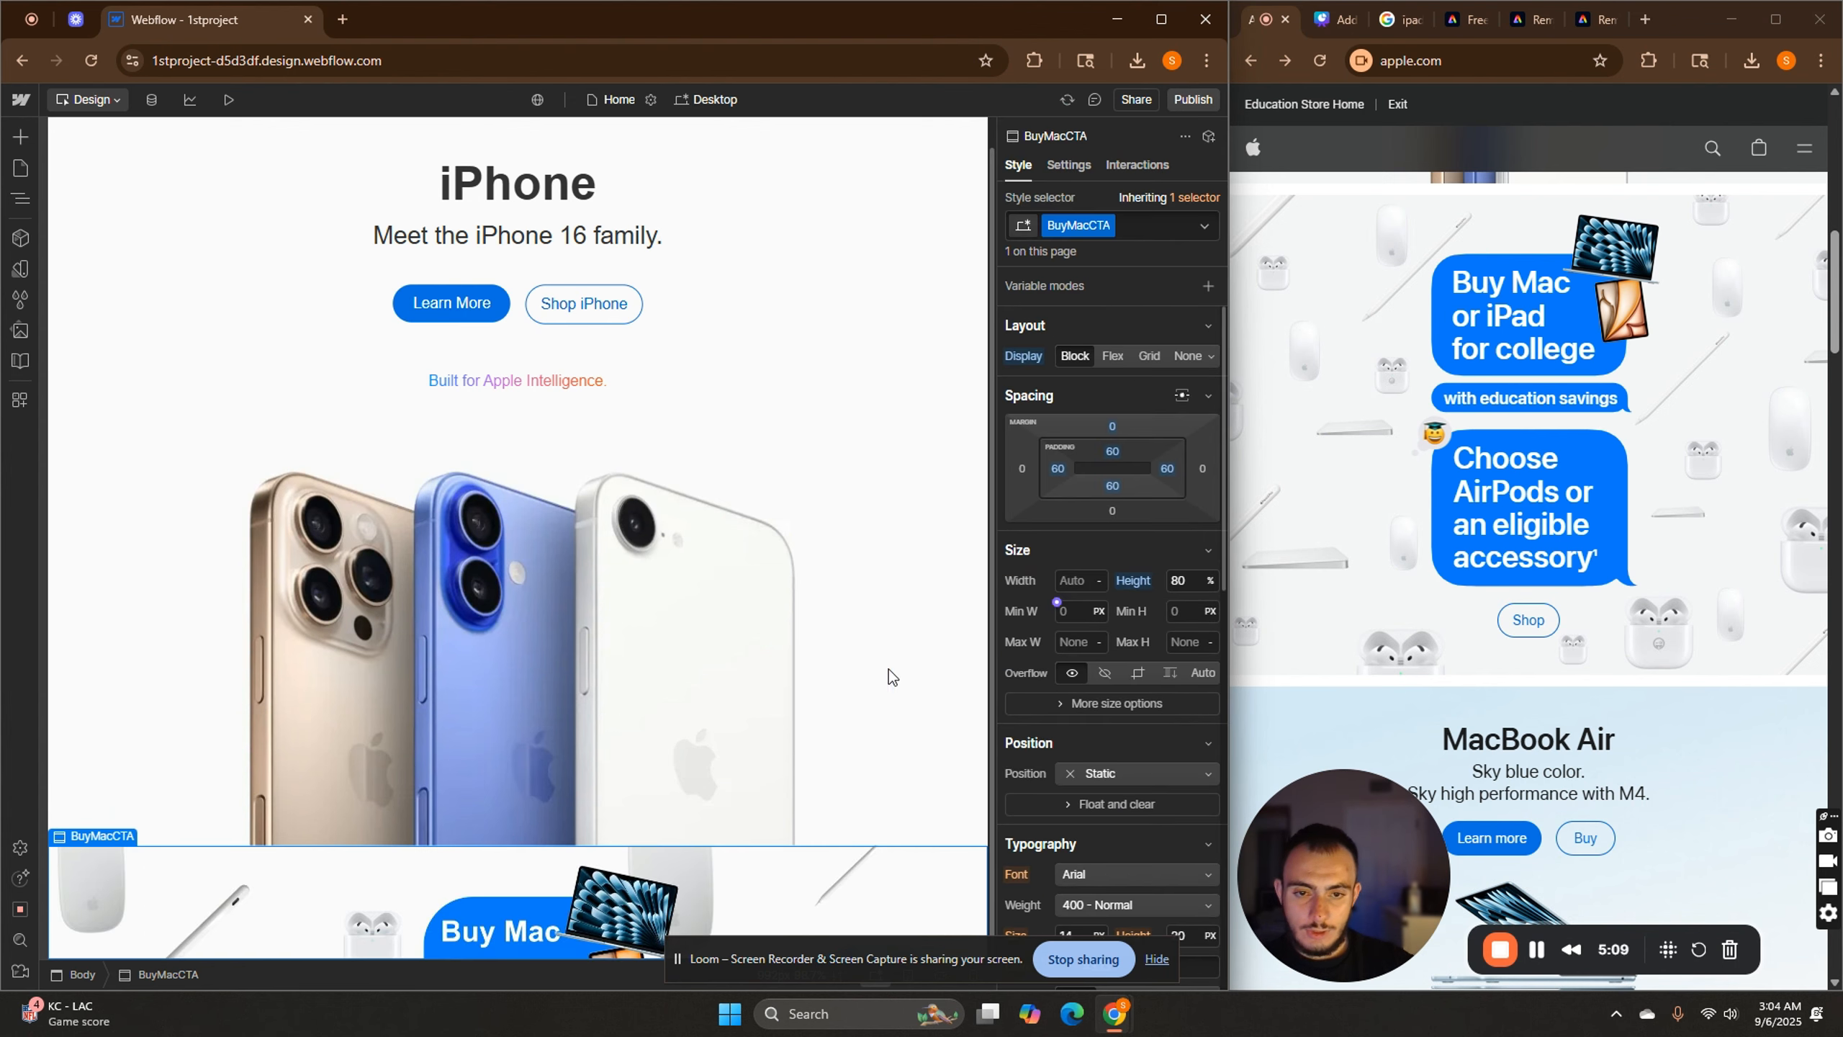
left_click(1209, 581)
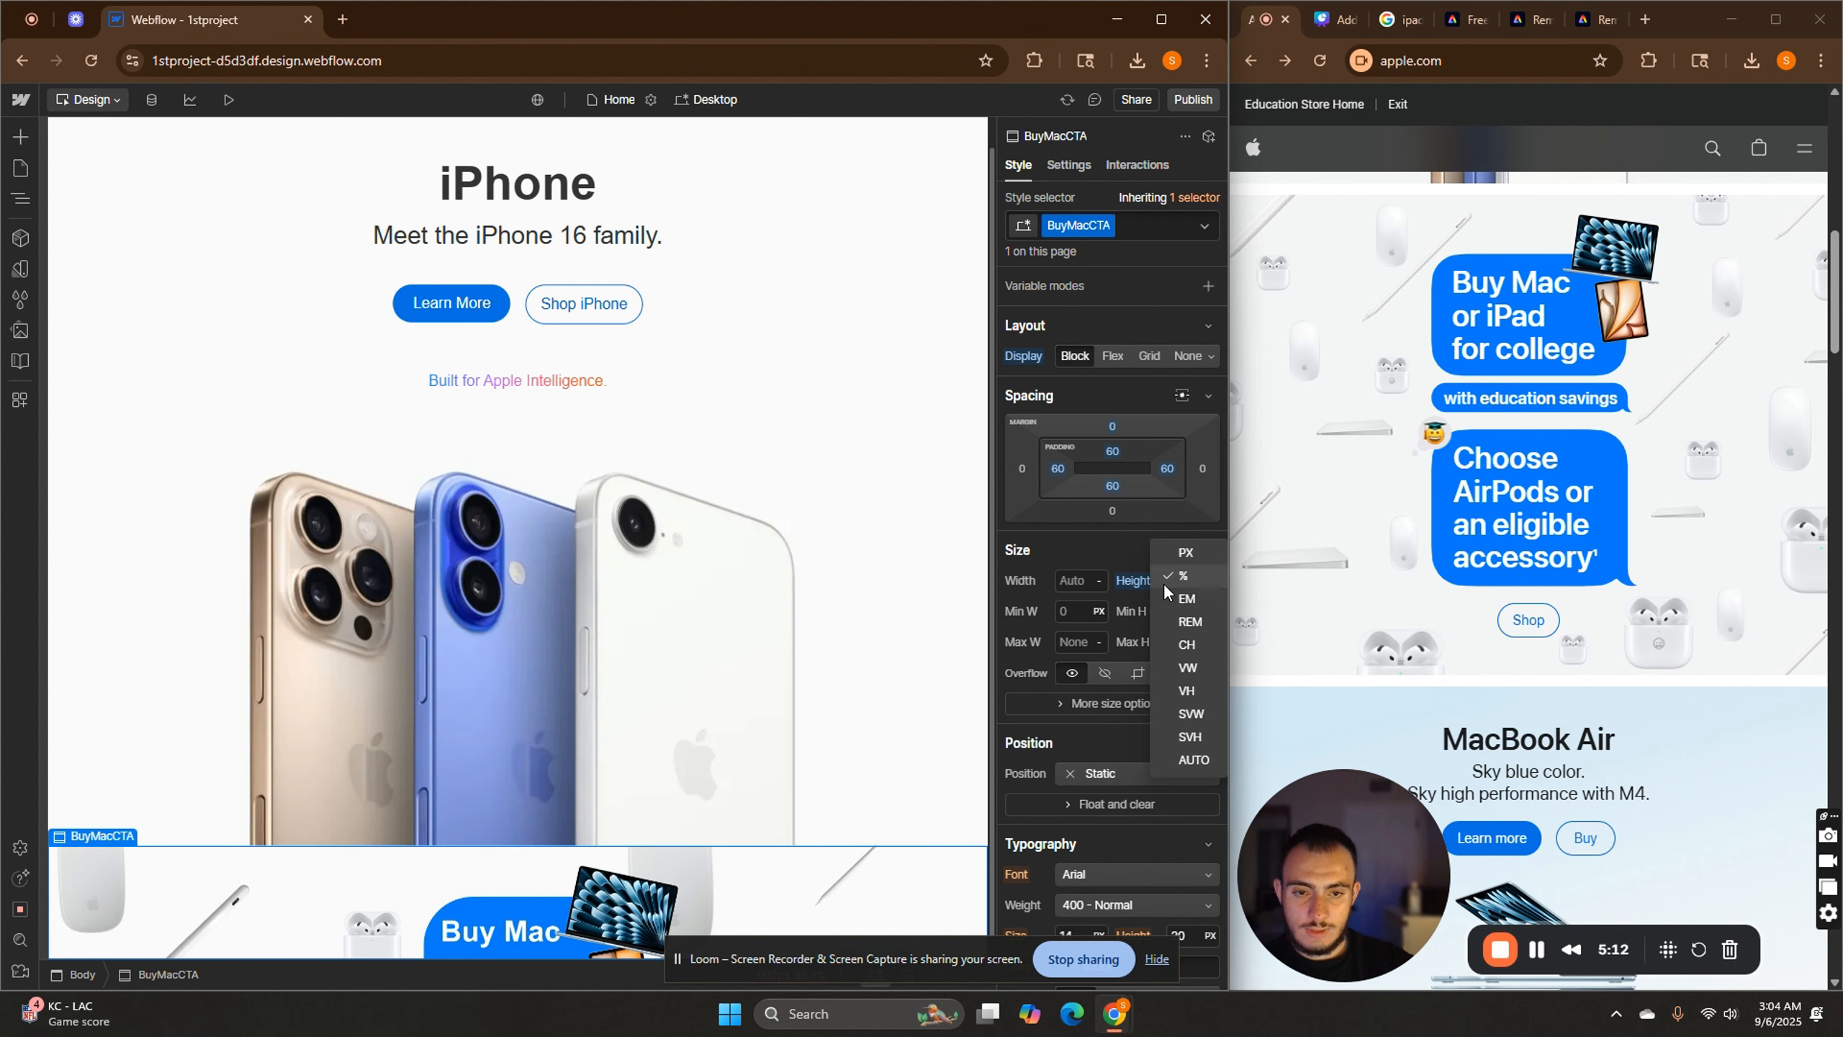
left_click(1197, 692)
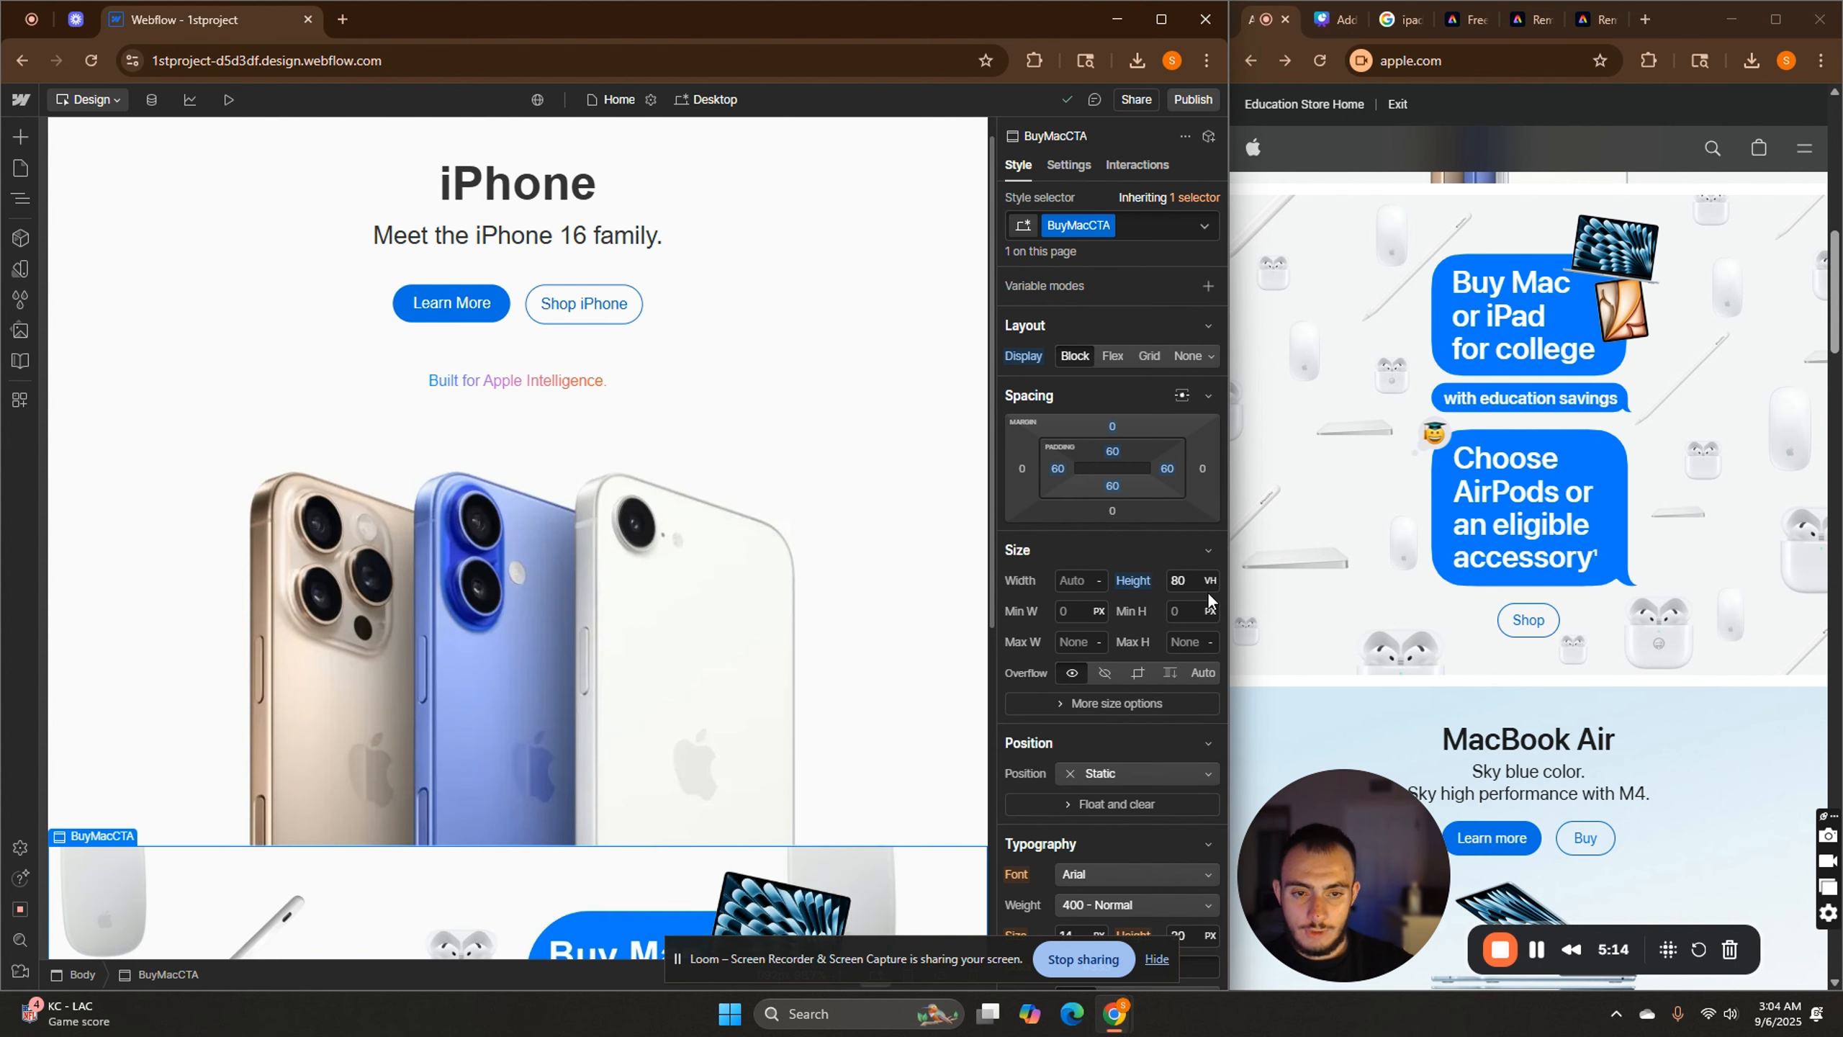
scroll(755, 773, "down", 6)
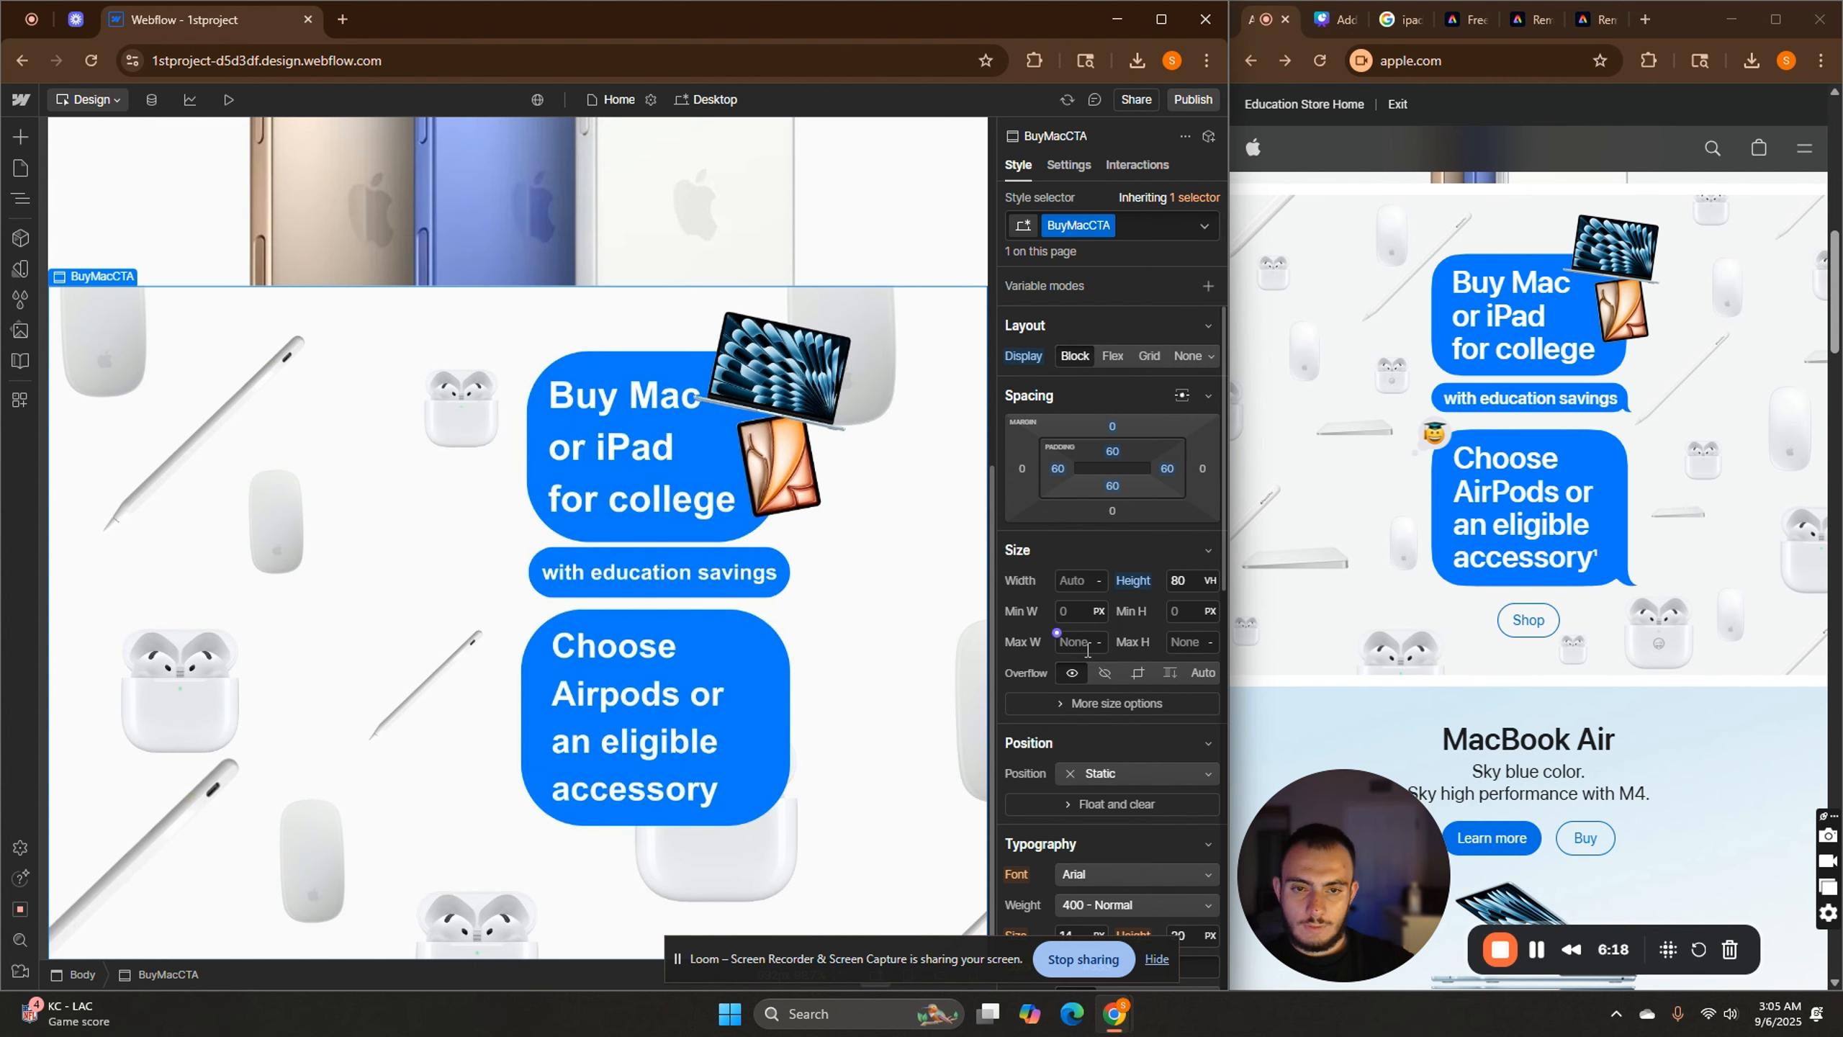
scroll(1011, 662, "down", 10)
scroll(936, 617, "up", 2)
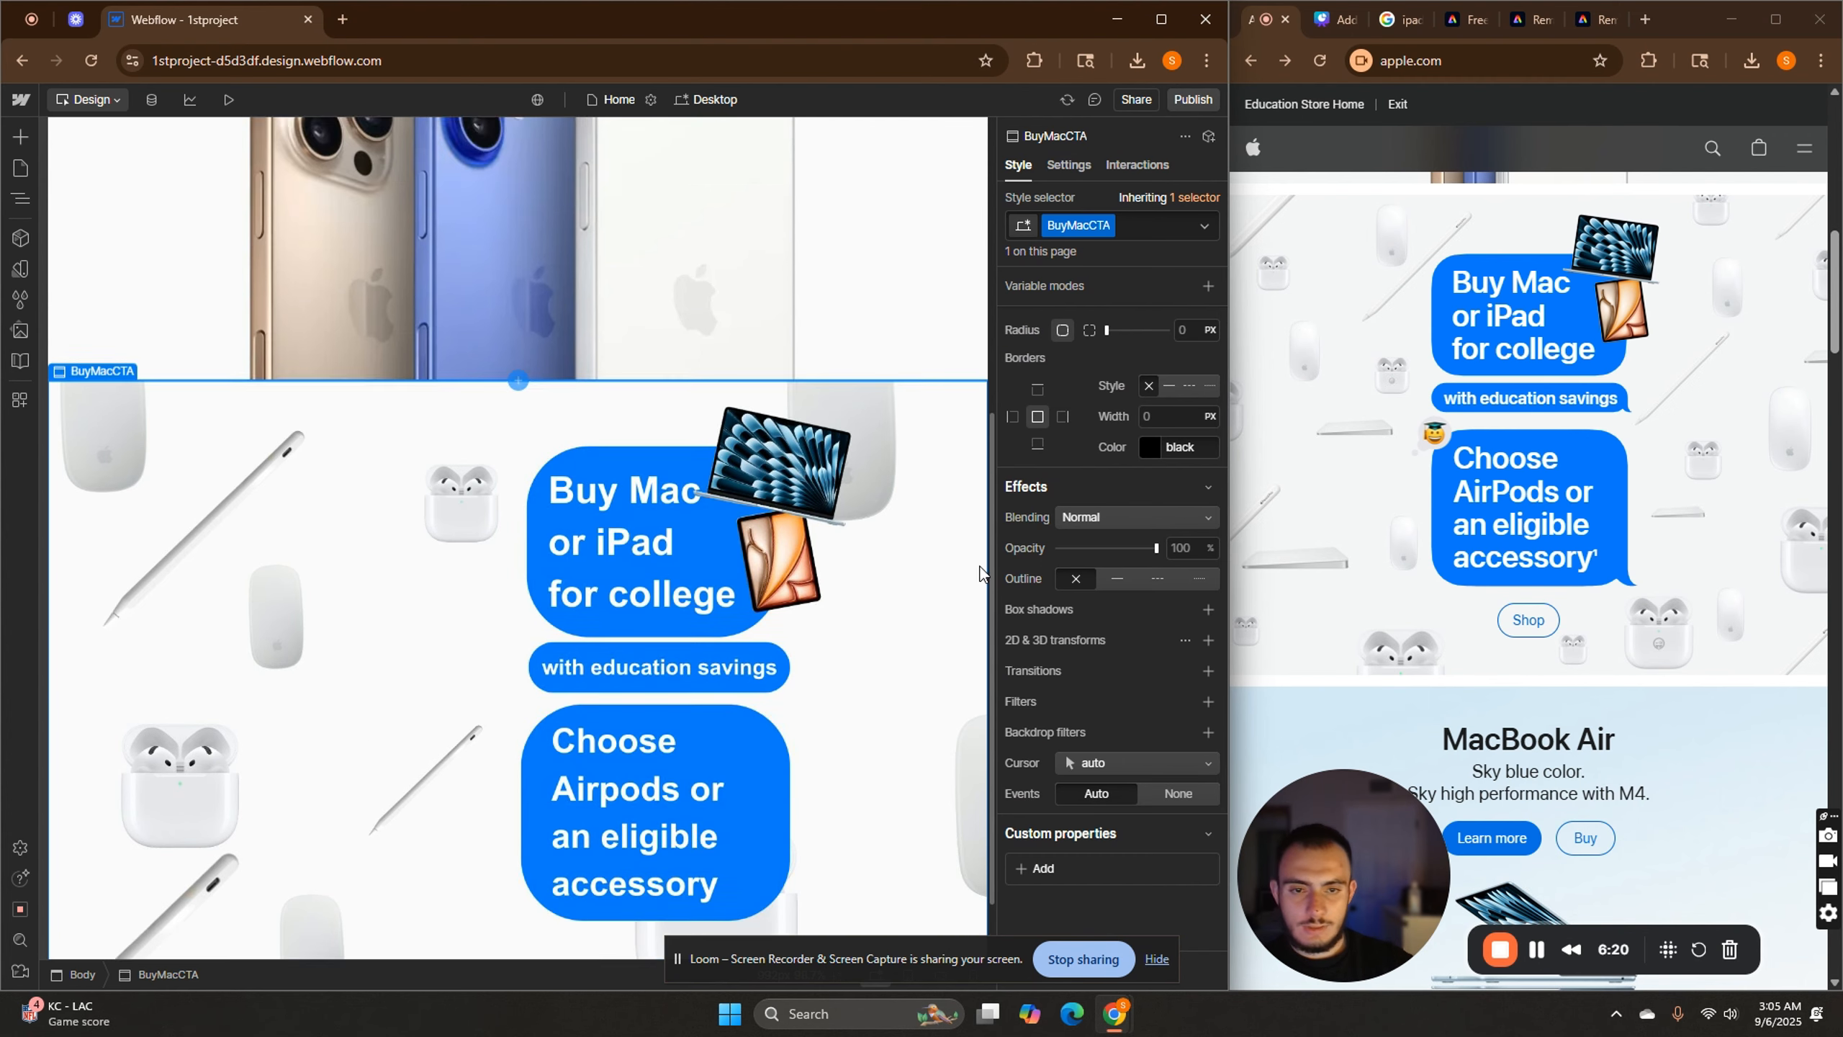
Centre the BuyMacCTA background image by setting its position to 50% left and 50% top.
scroll(944, 625, "down", 2)
scroll(1110, 641, "up", 4)
scroll(1067, 646, "down", 1)
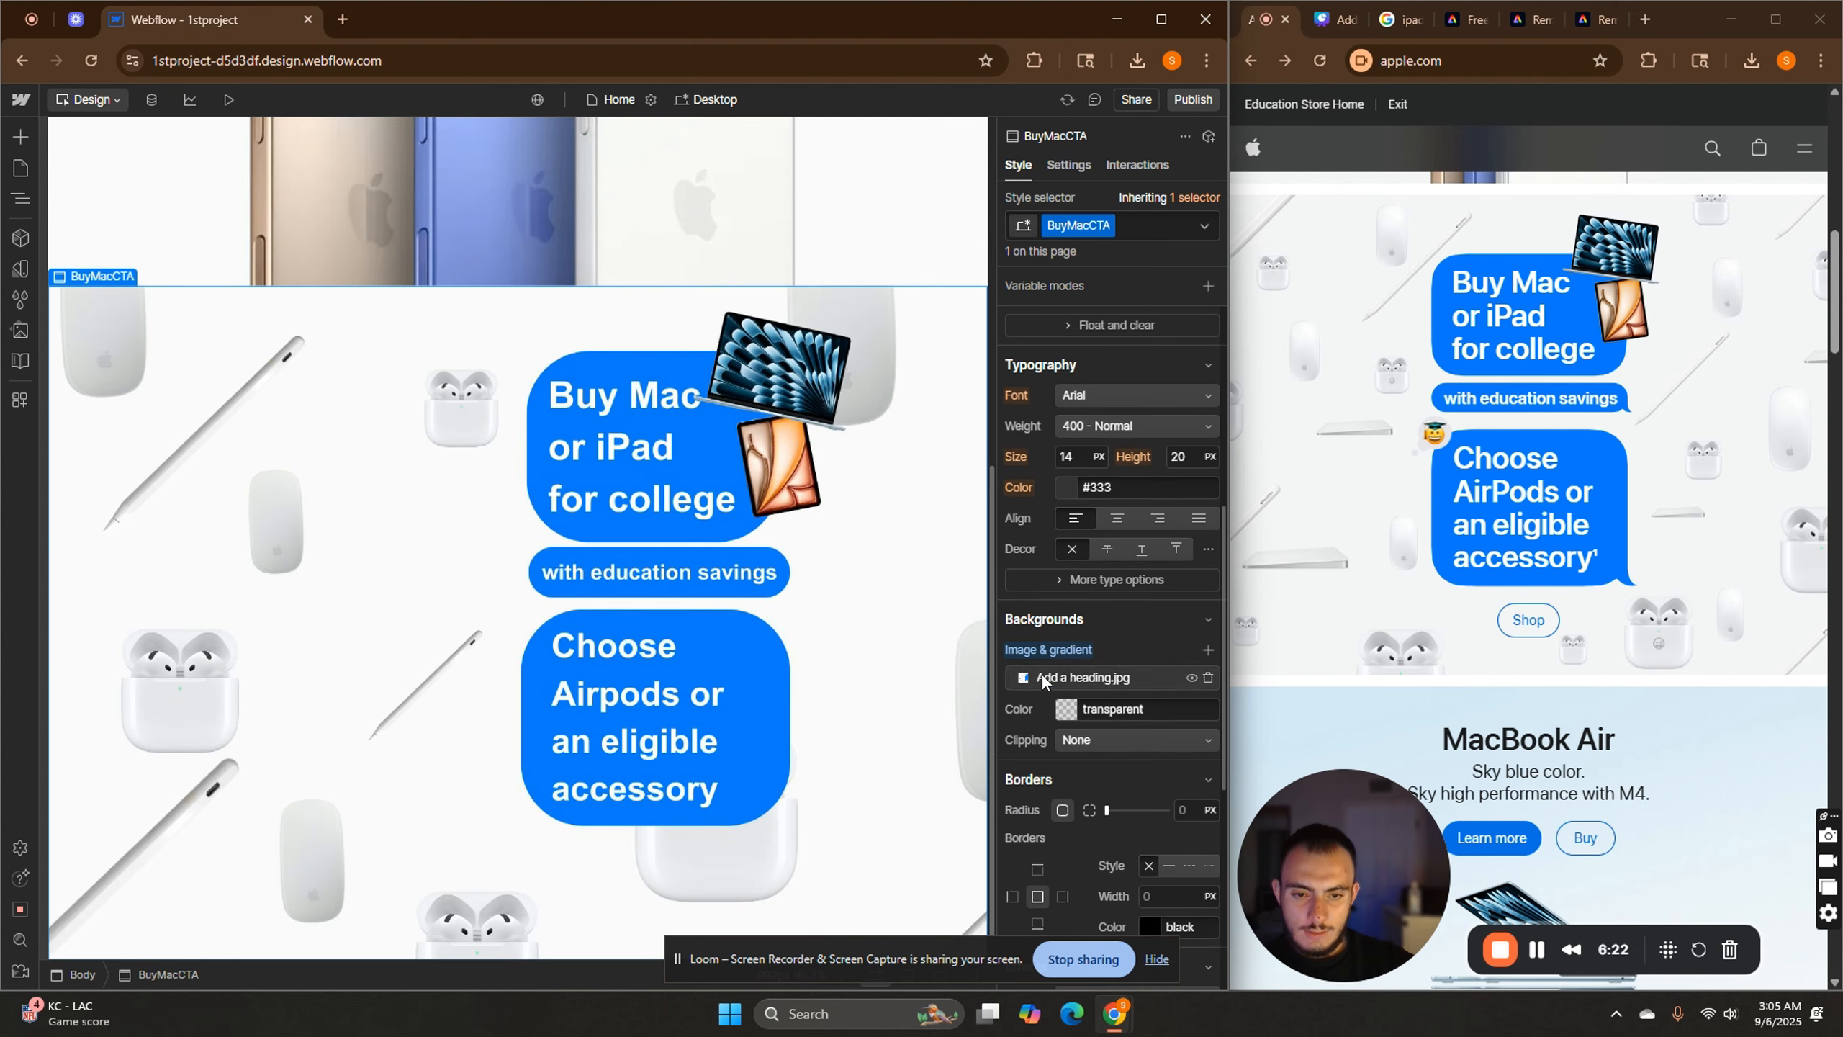
left_click(1020, 677)
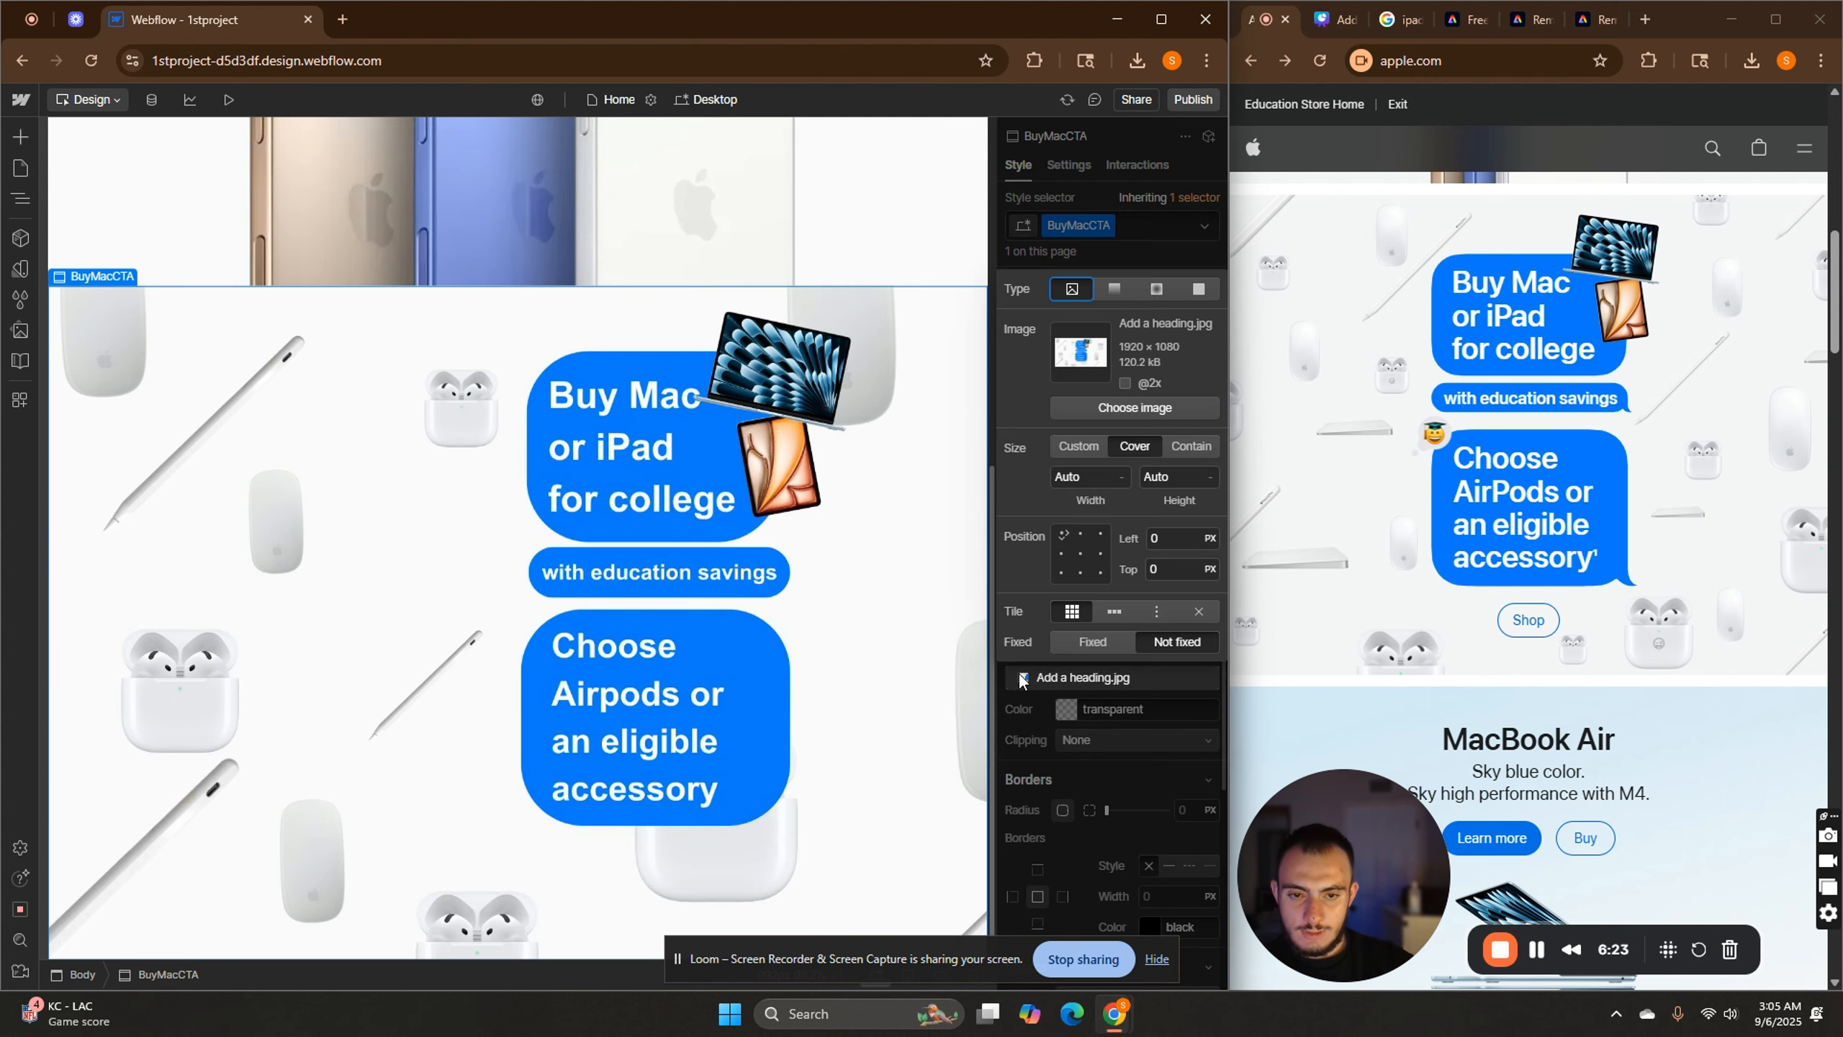
left_click(1082, 555)
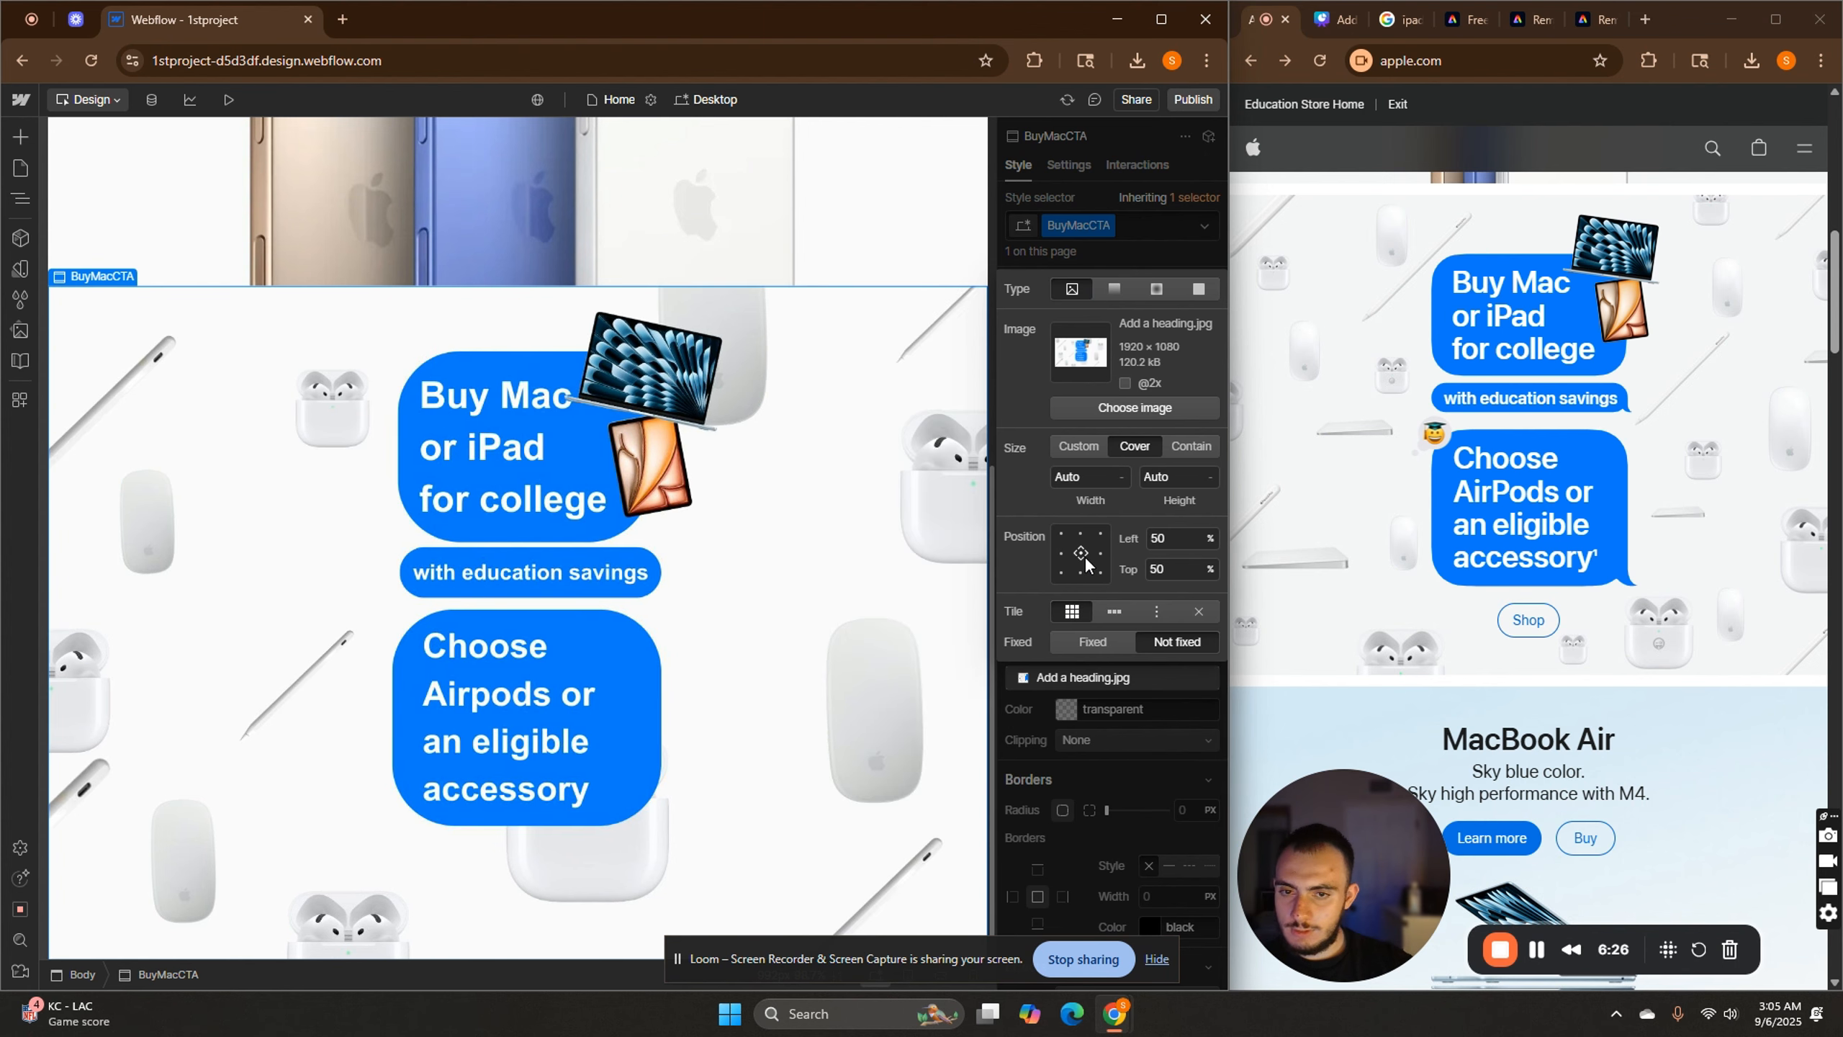
Try Contain as the BuyMacCTA background image size, return it to Cover and close the image settings.
left_click(1191, 446)
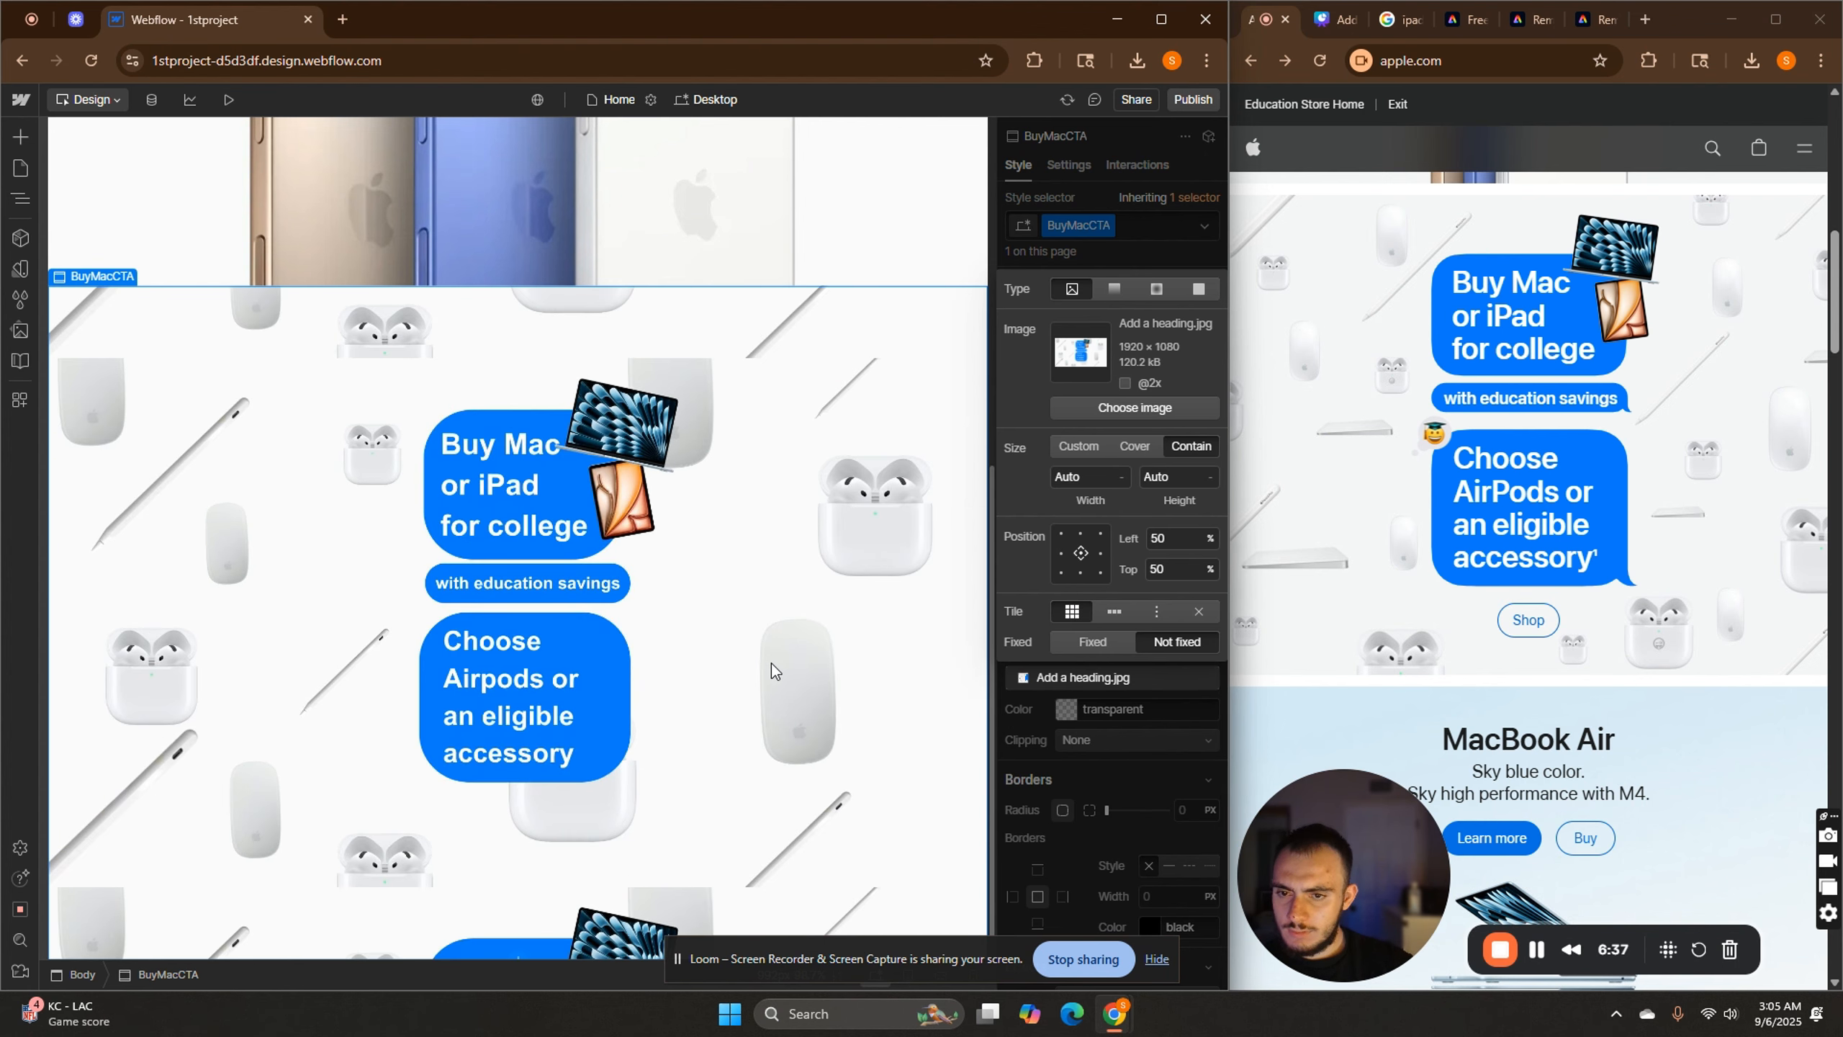
left_click(1142, 447)
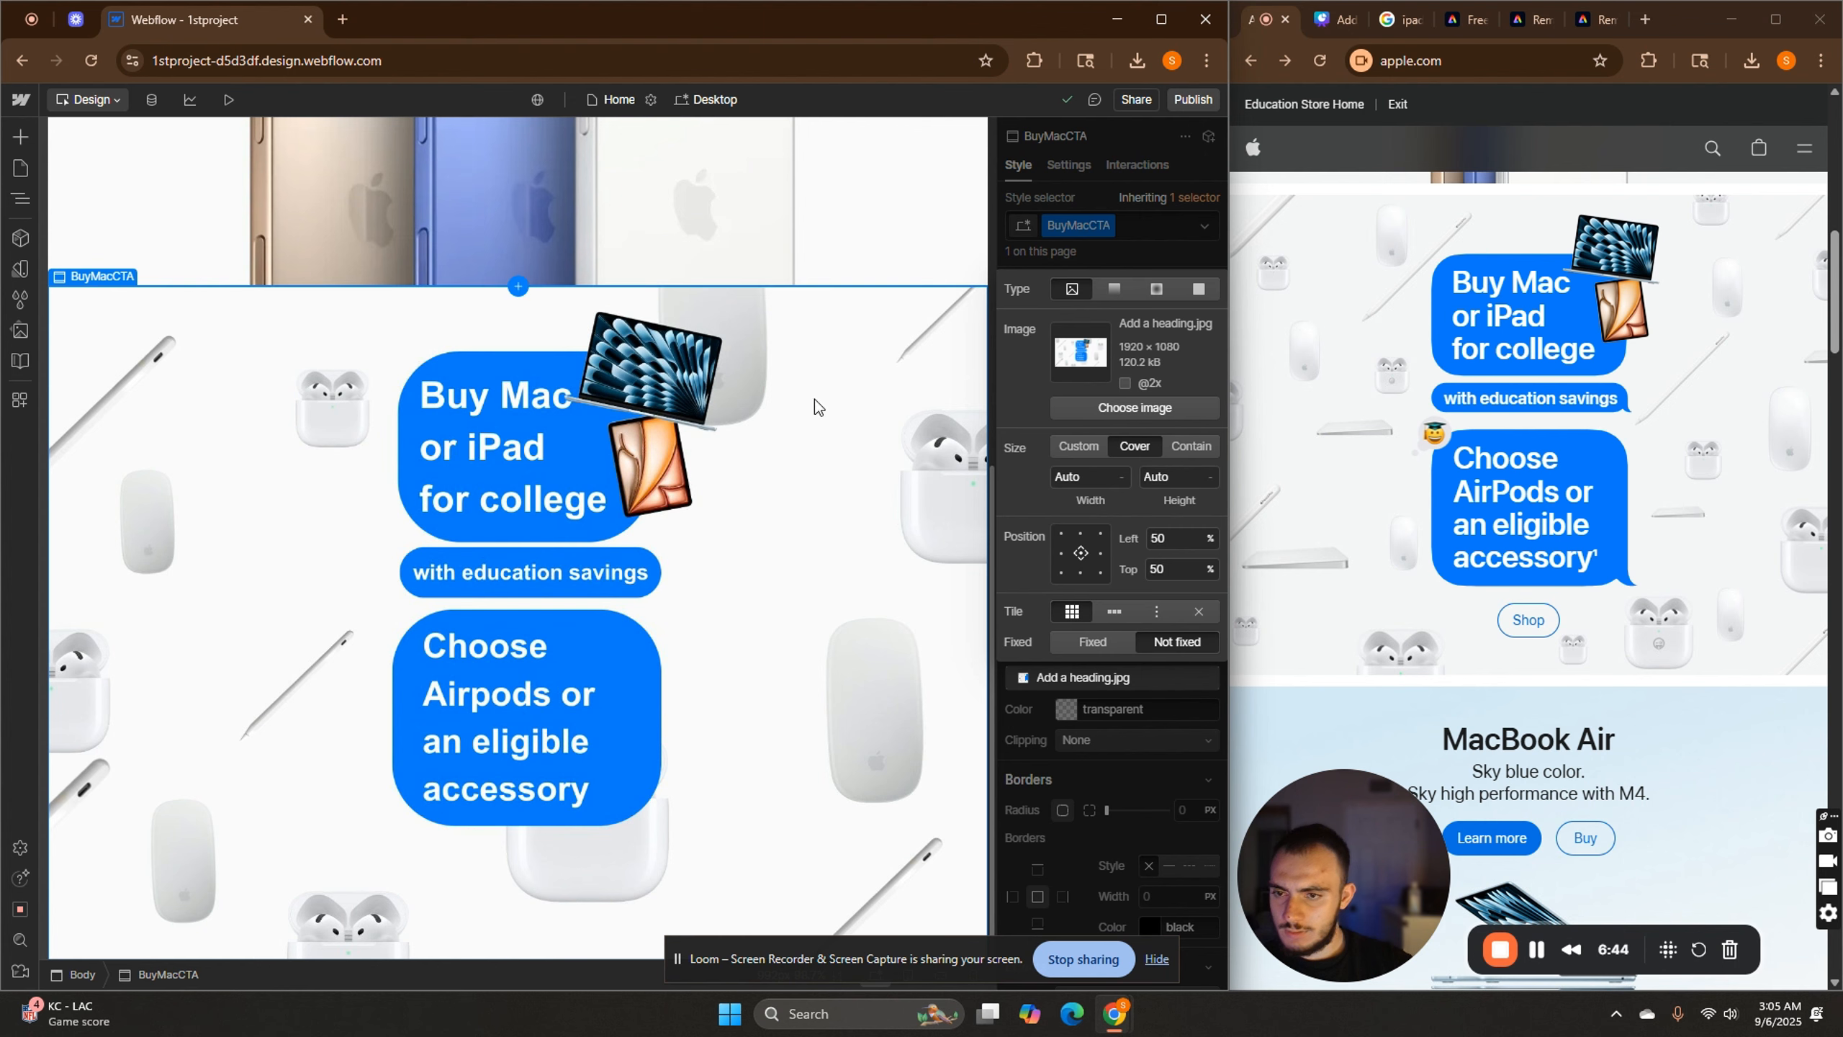
scroll(865, 539, "up", 3)
scroll(743, 711, "down", 3)
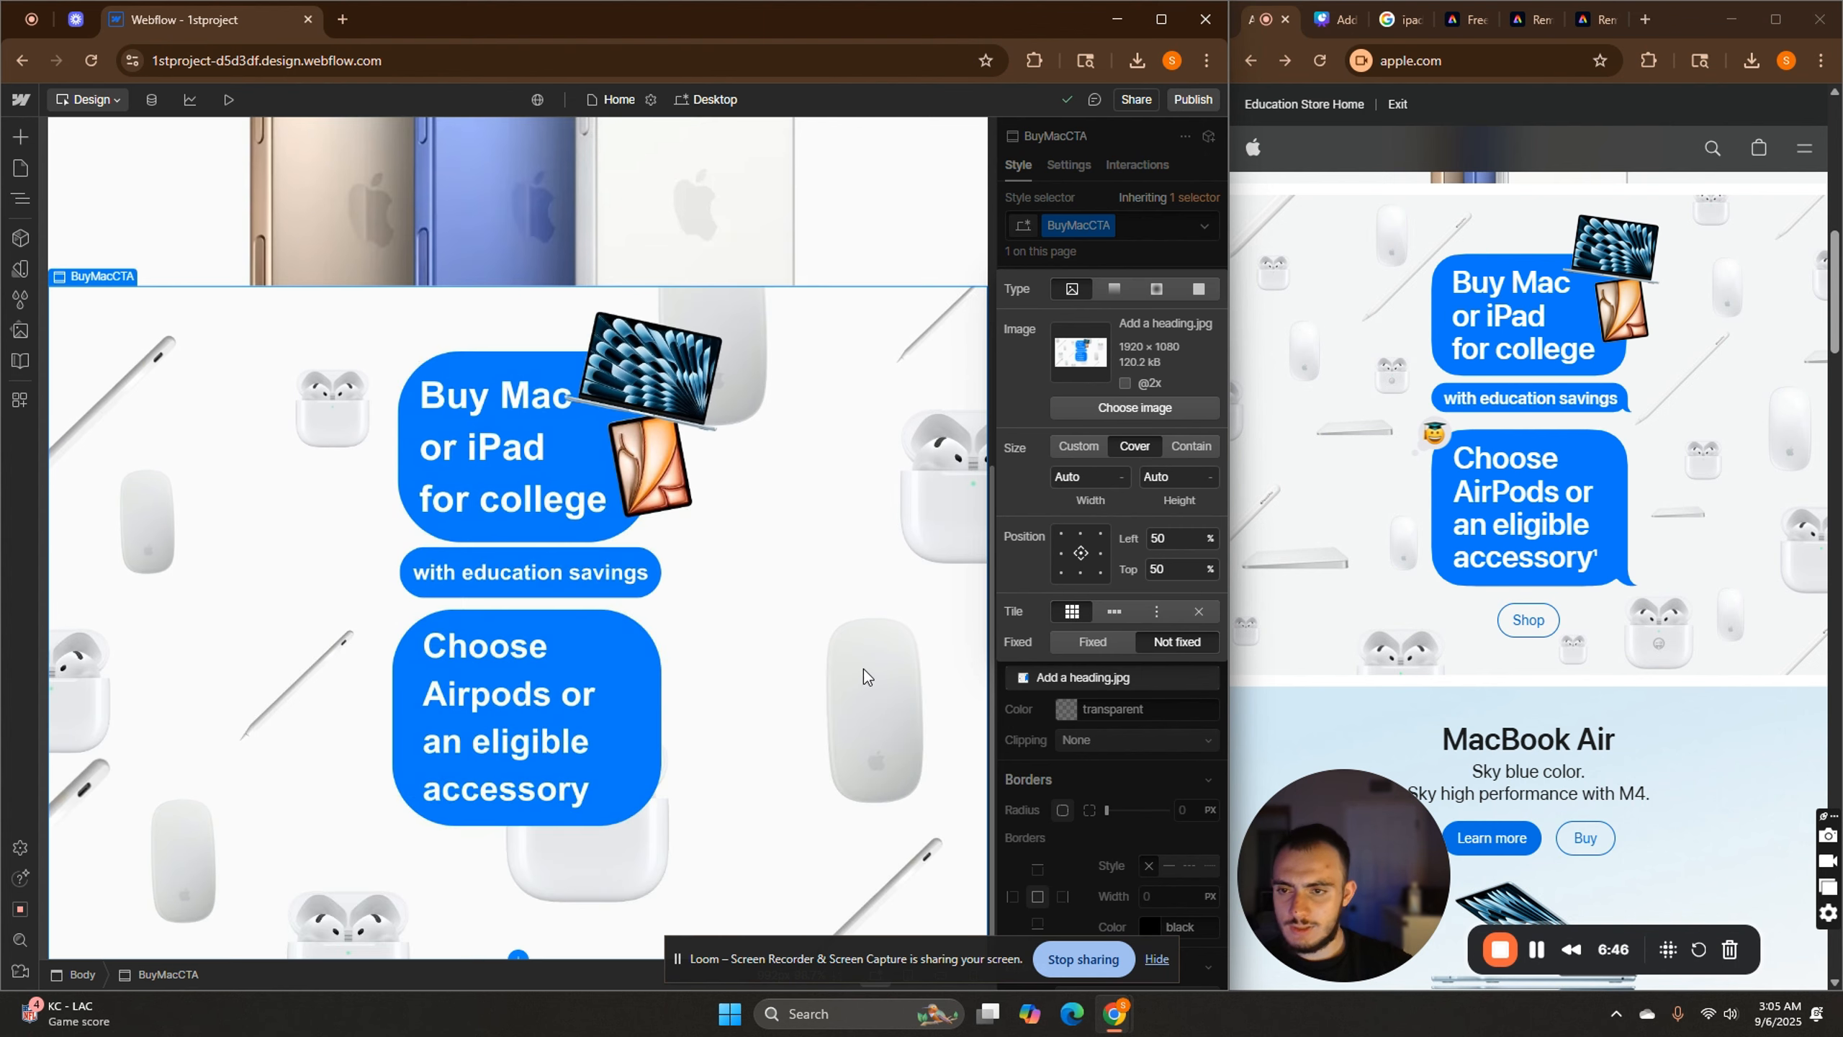
left_click(1074, 681)
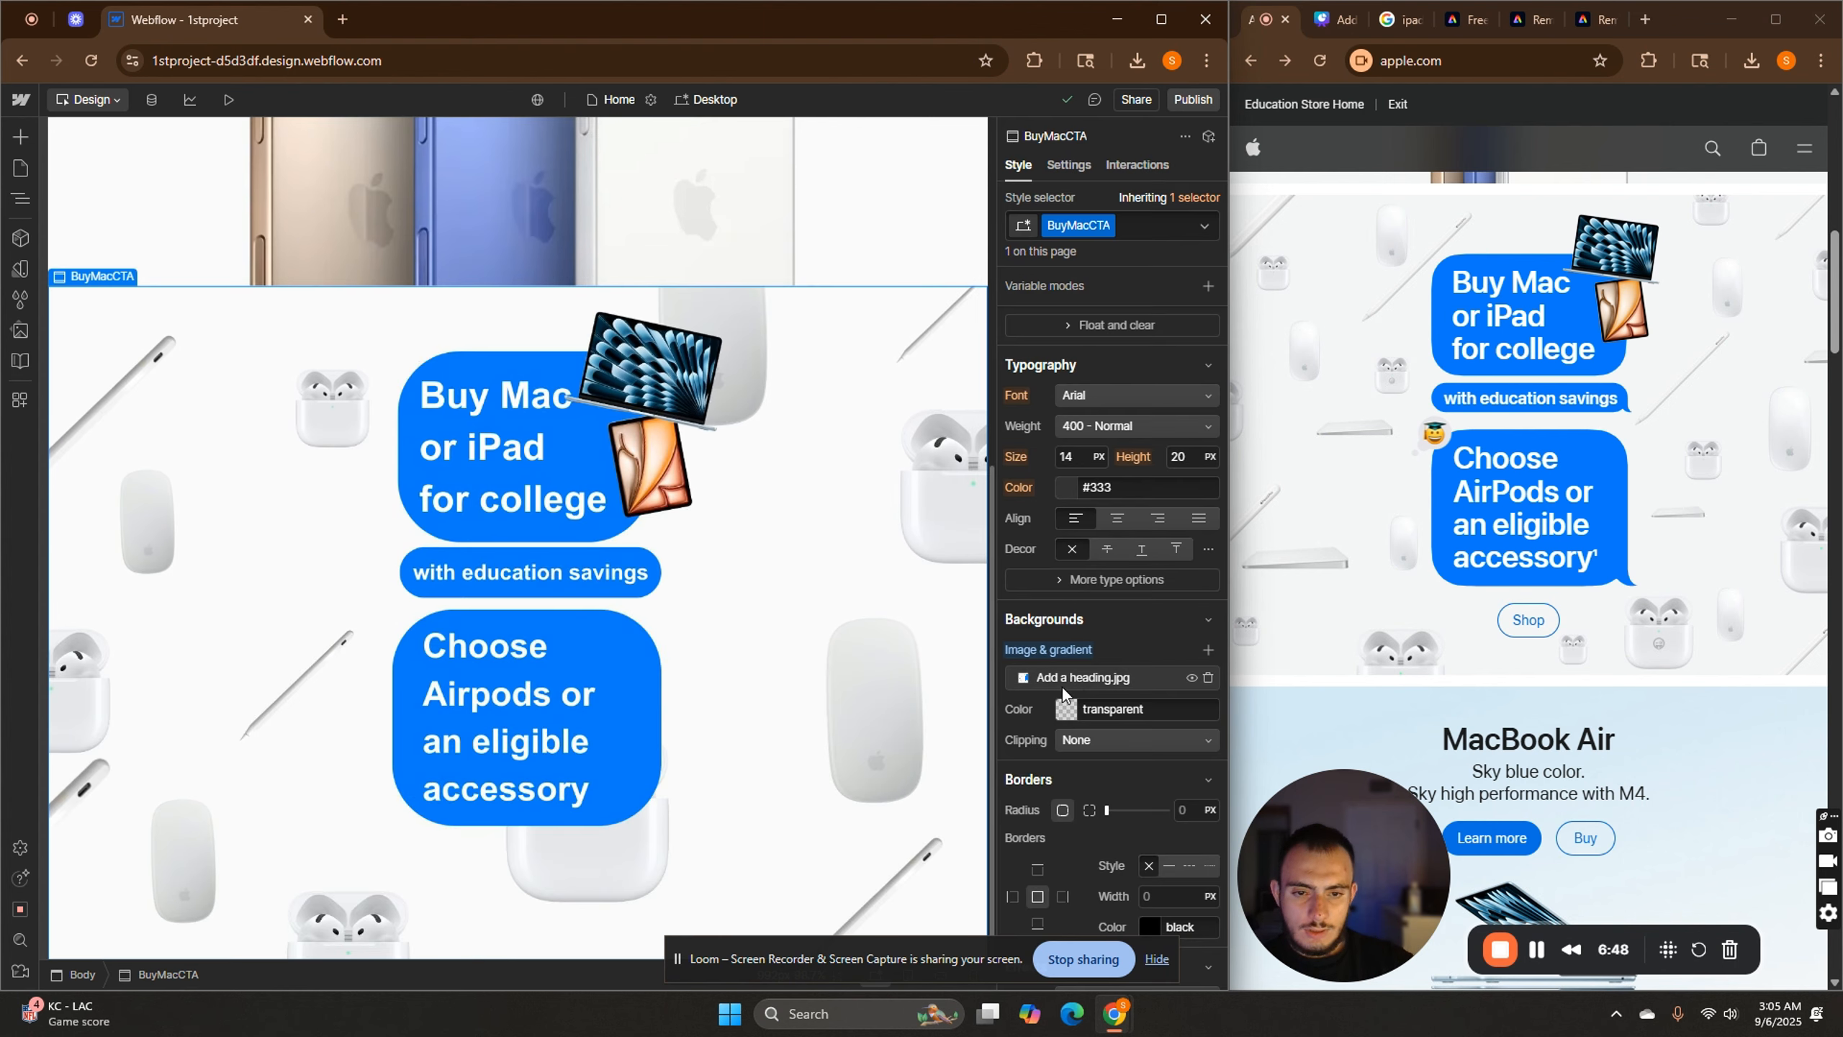
Compare the gap above the college banner with Apple's page and set the BuyMacCTA top margin to 20 px.
scroll(1507, 360, "up", 2)
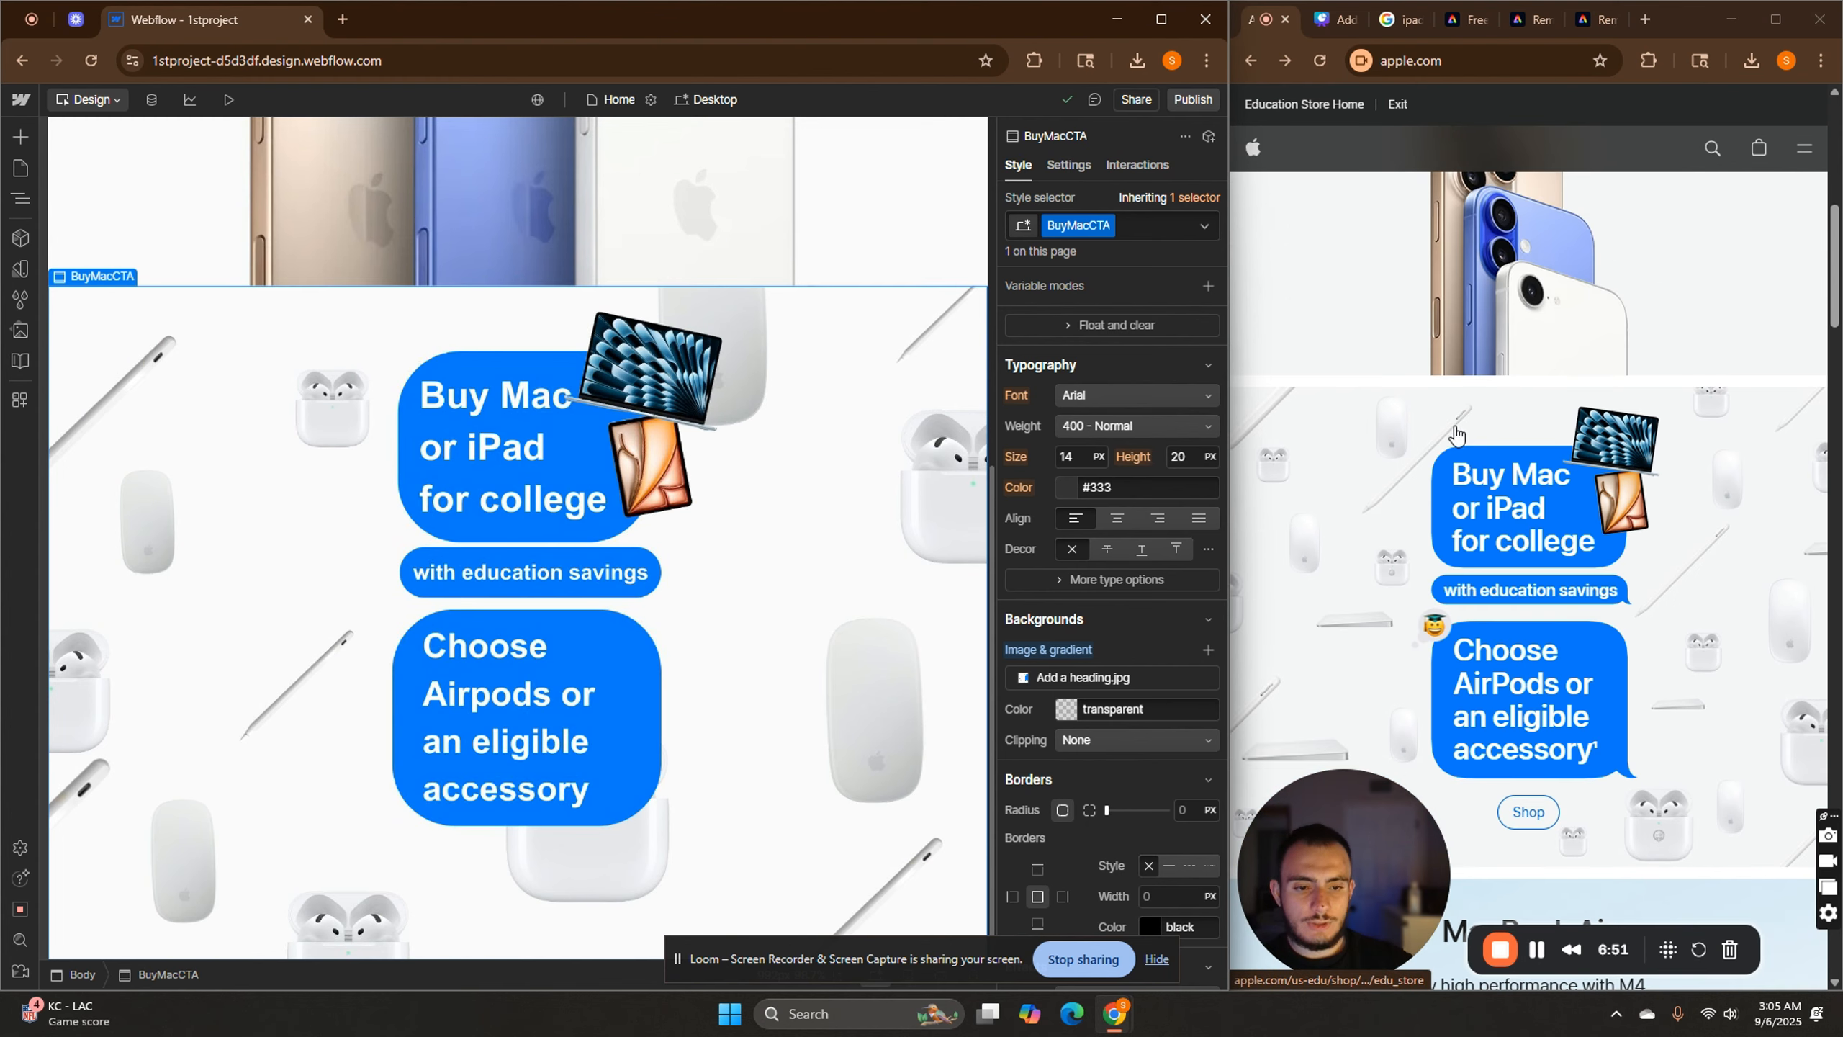
scroll(744, 629, "up", 6)
scroll(791, 740, "down", 6)
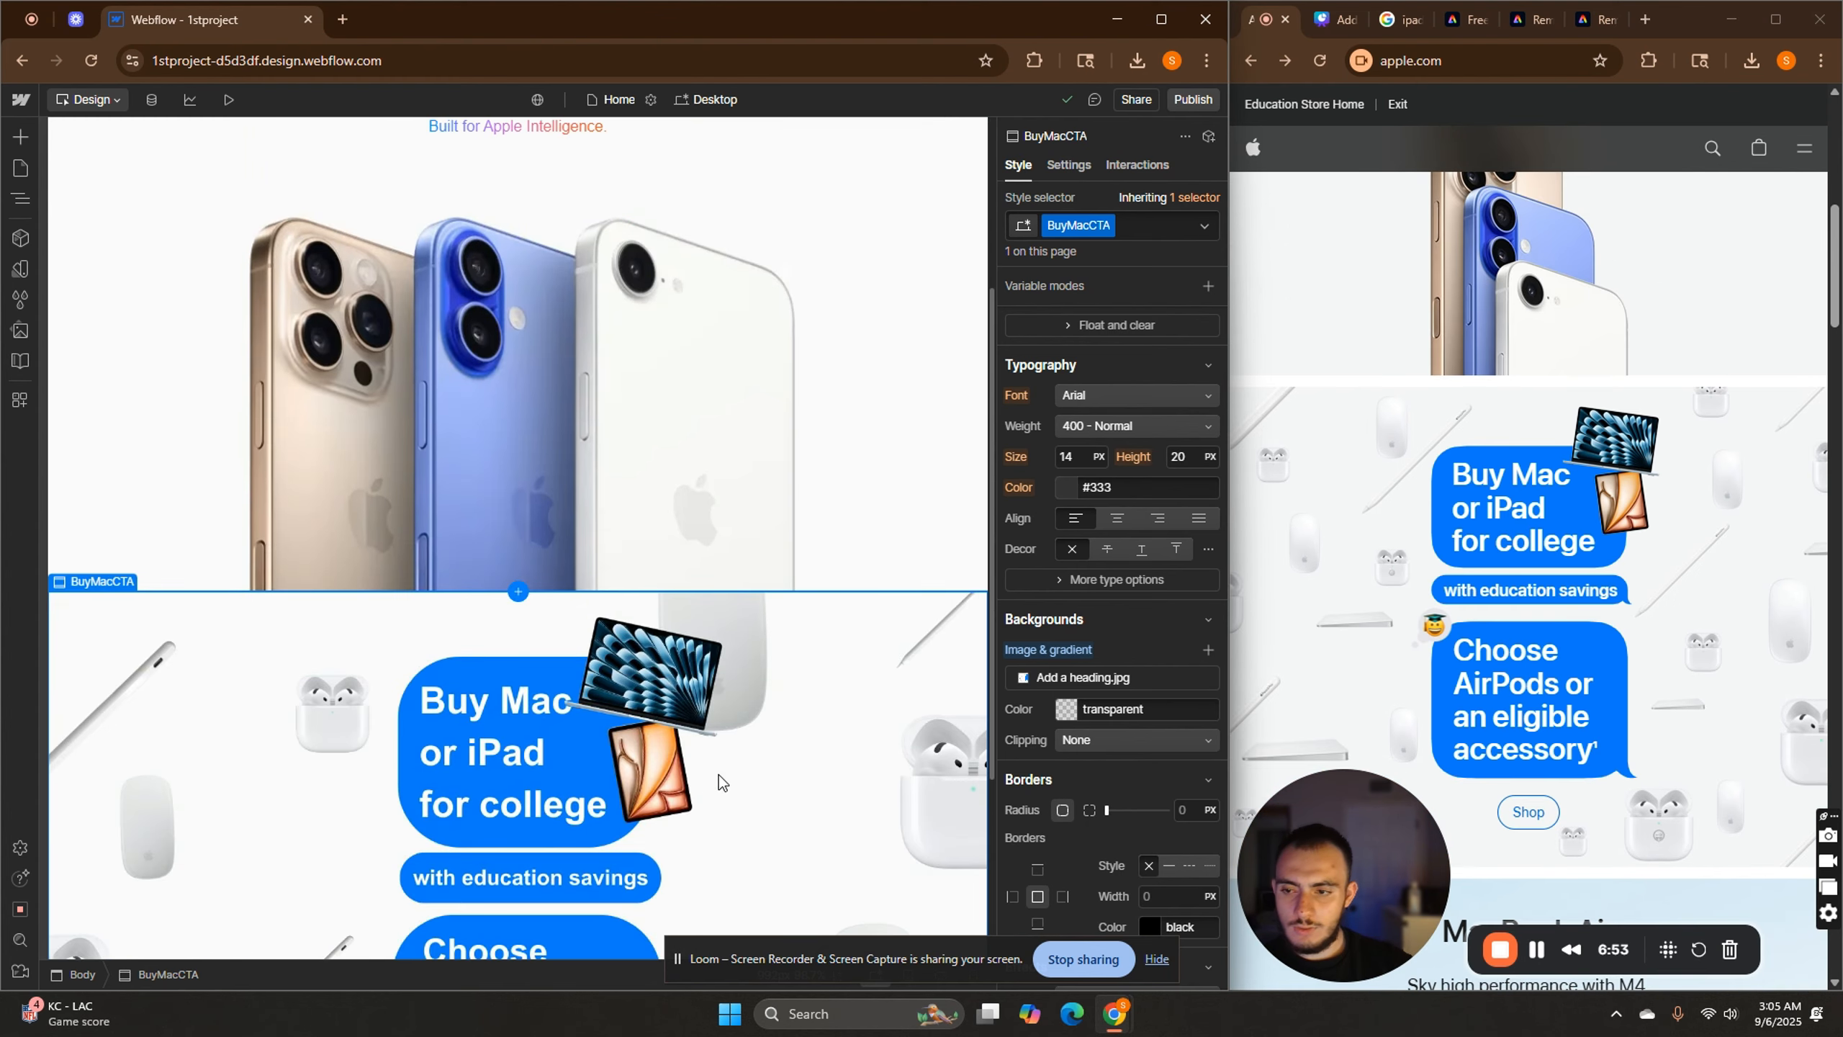
scroll(1059, 552, "up", 5)
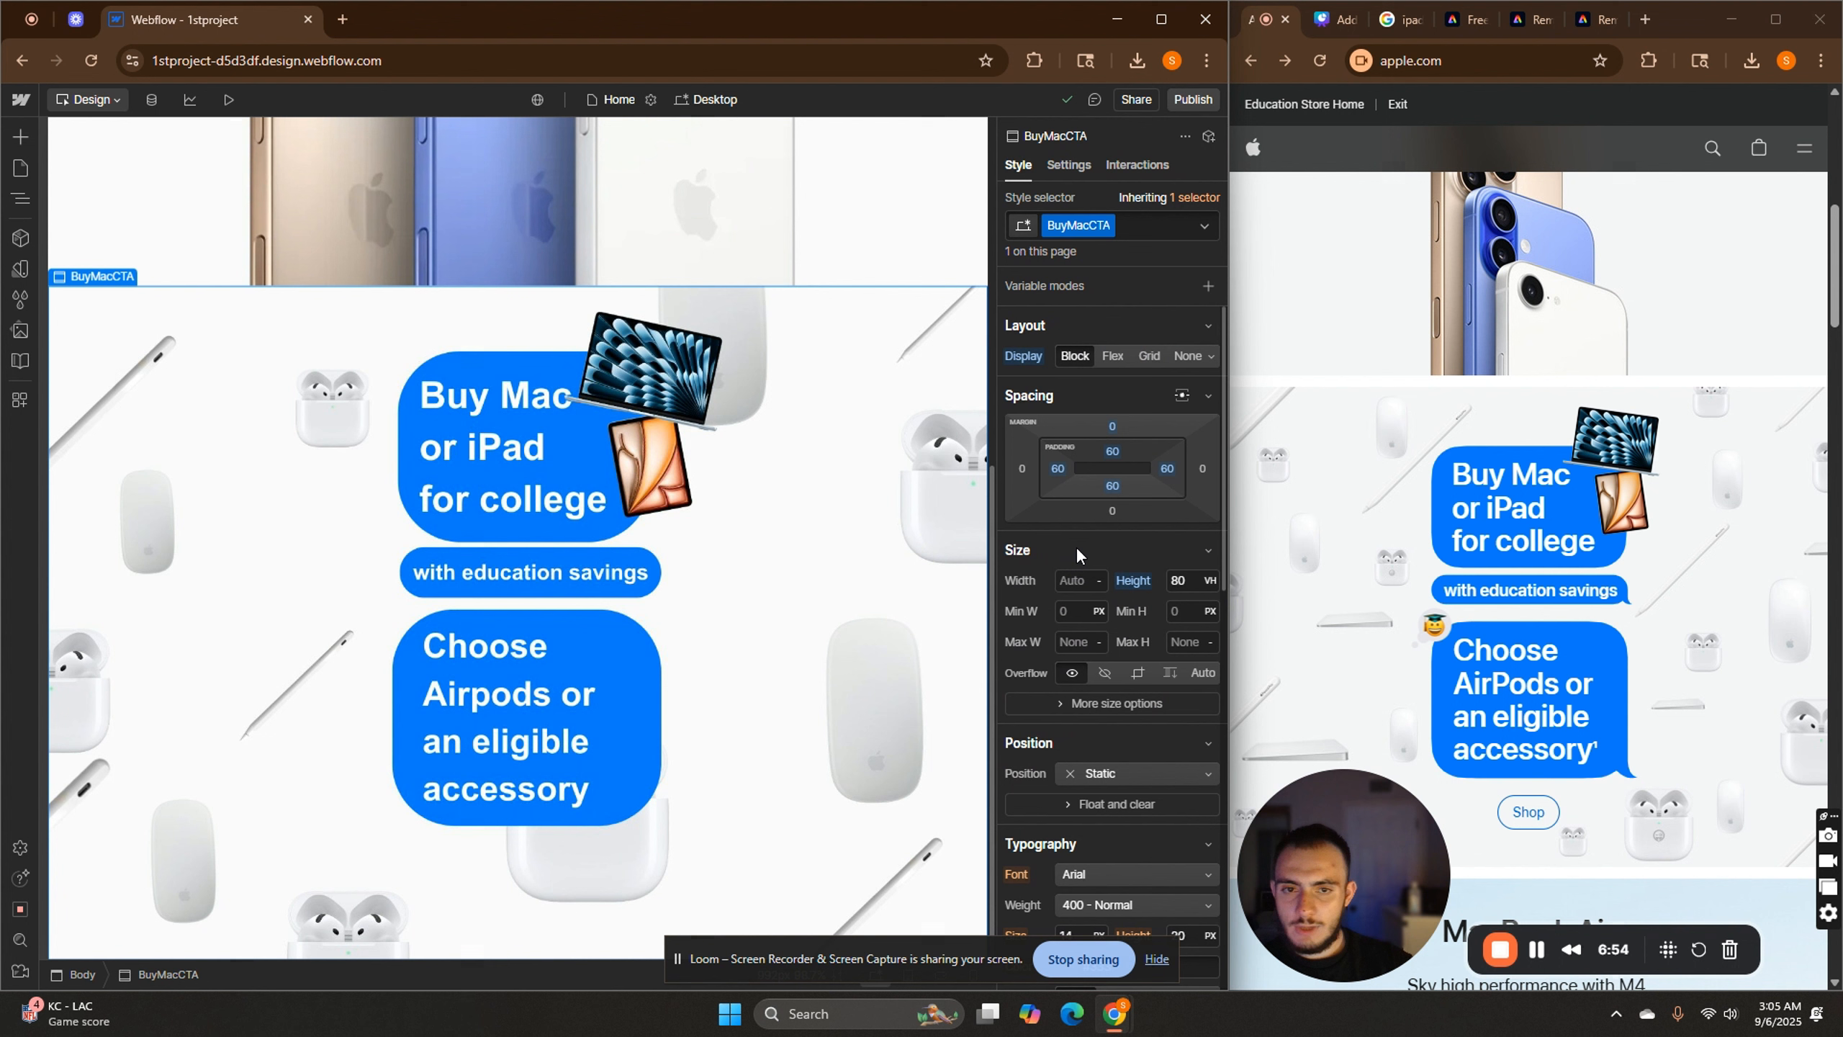
left_click(1115, 426)
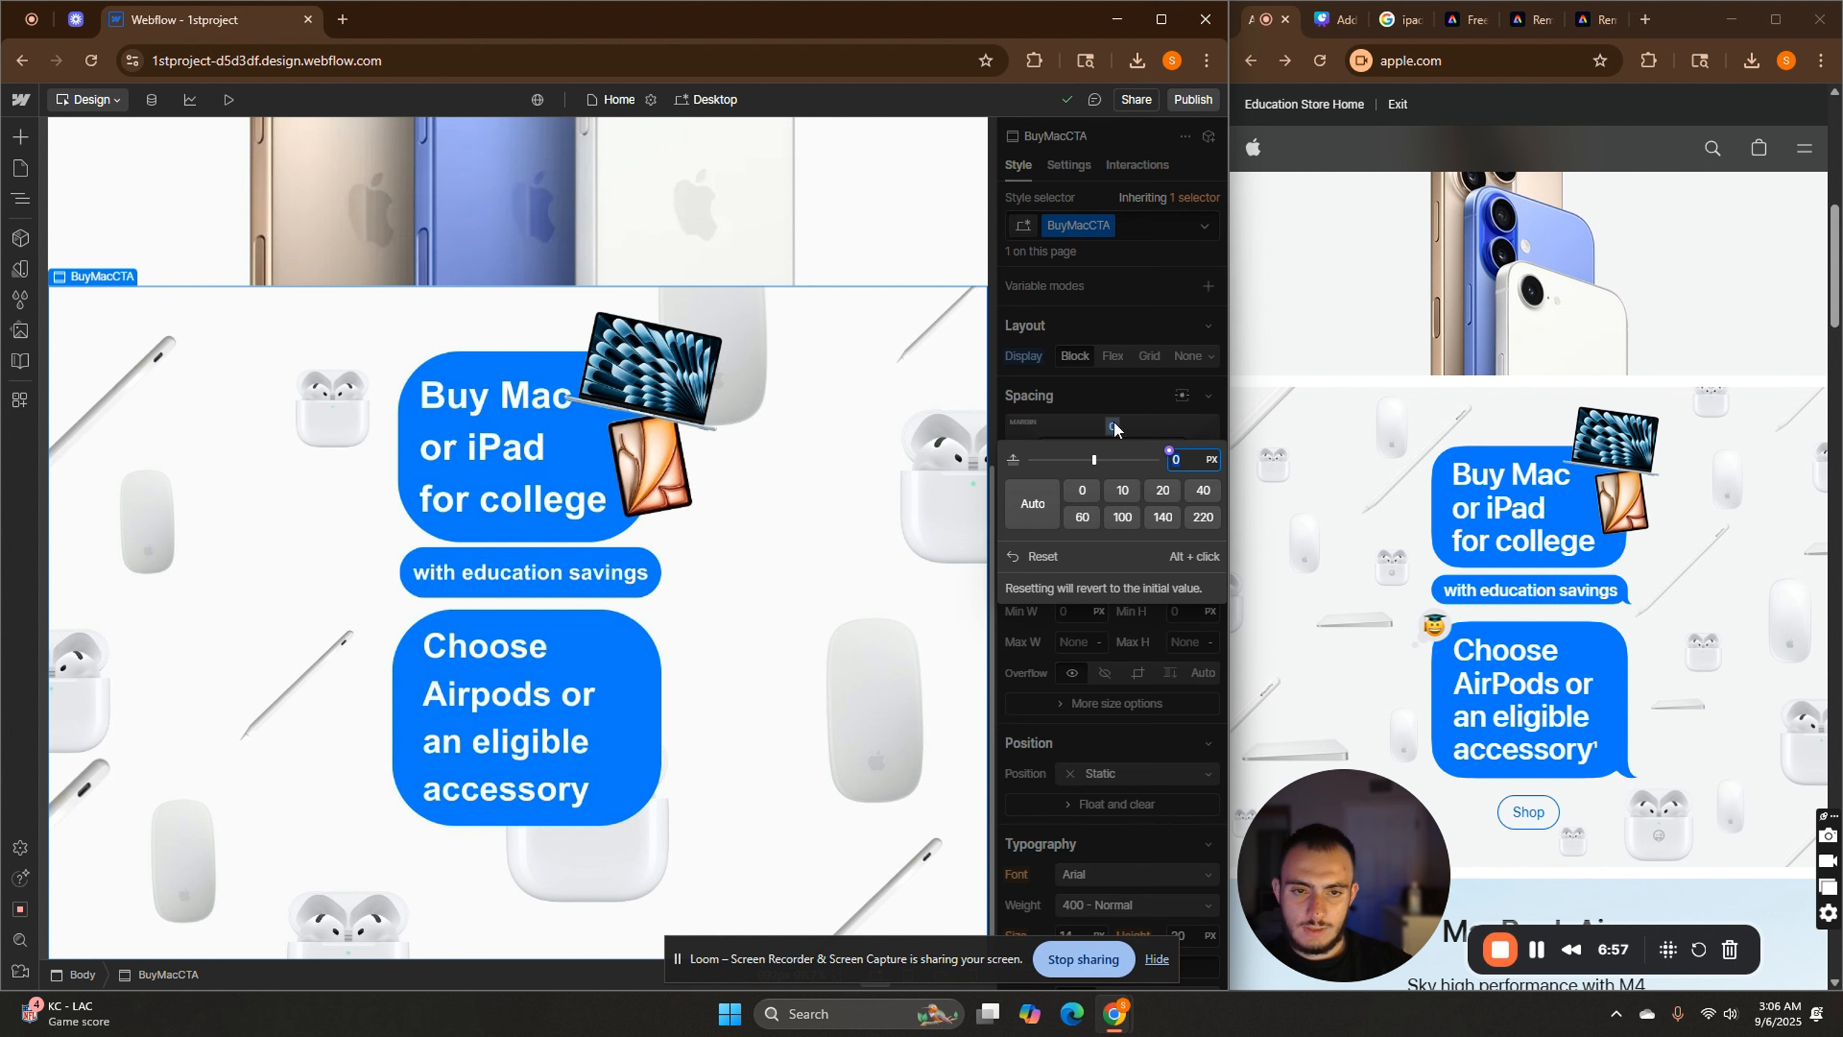
left_click(1149, 491)
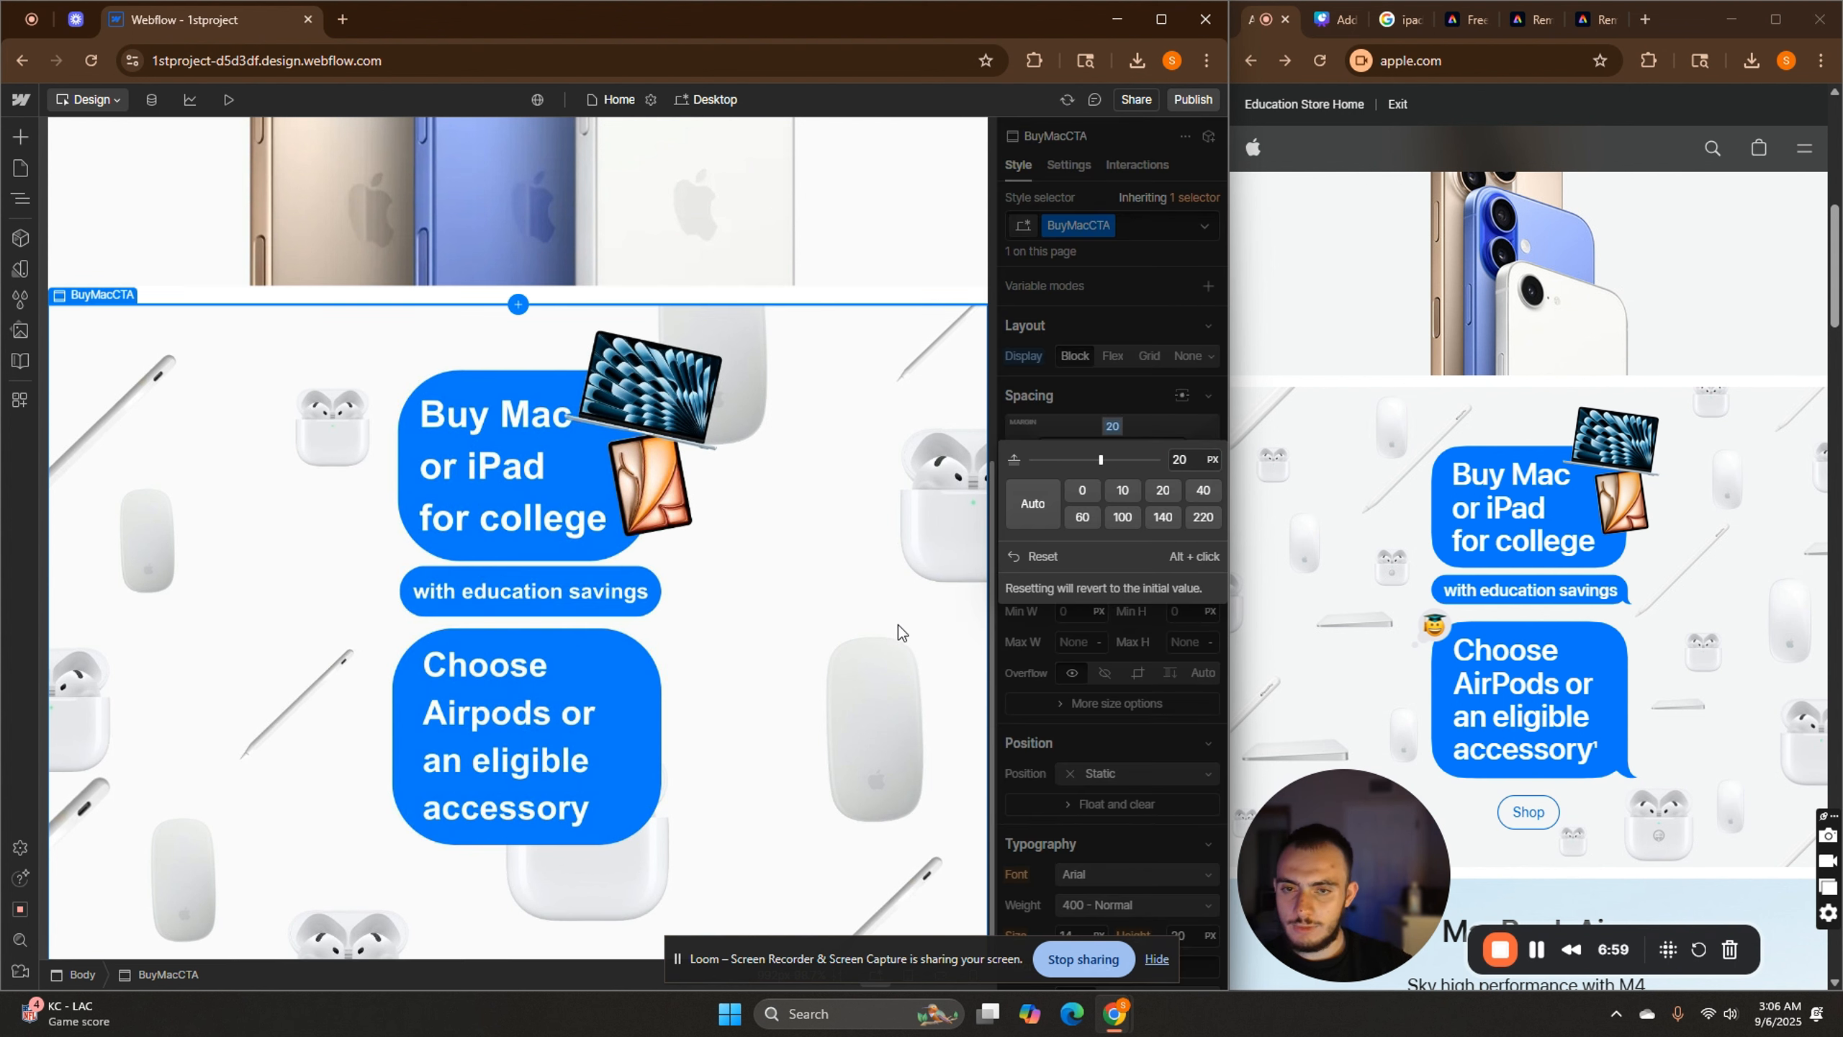
scroll(899, 625, "down", 1)
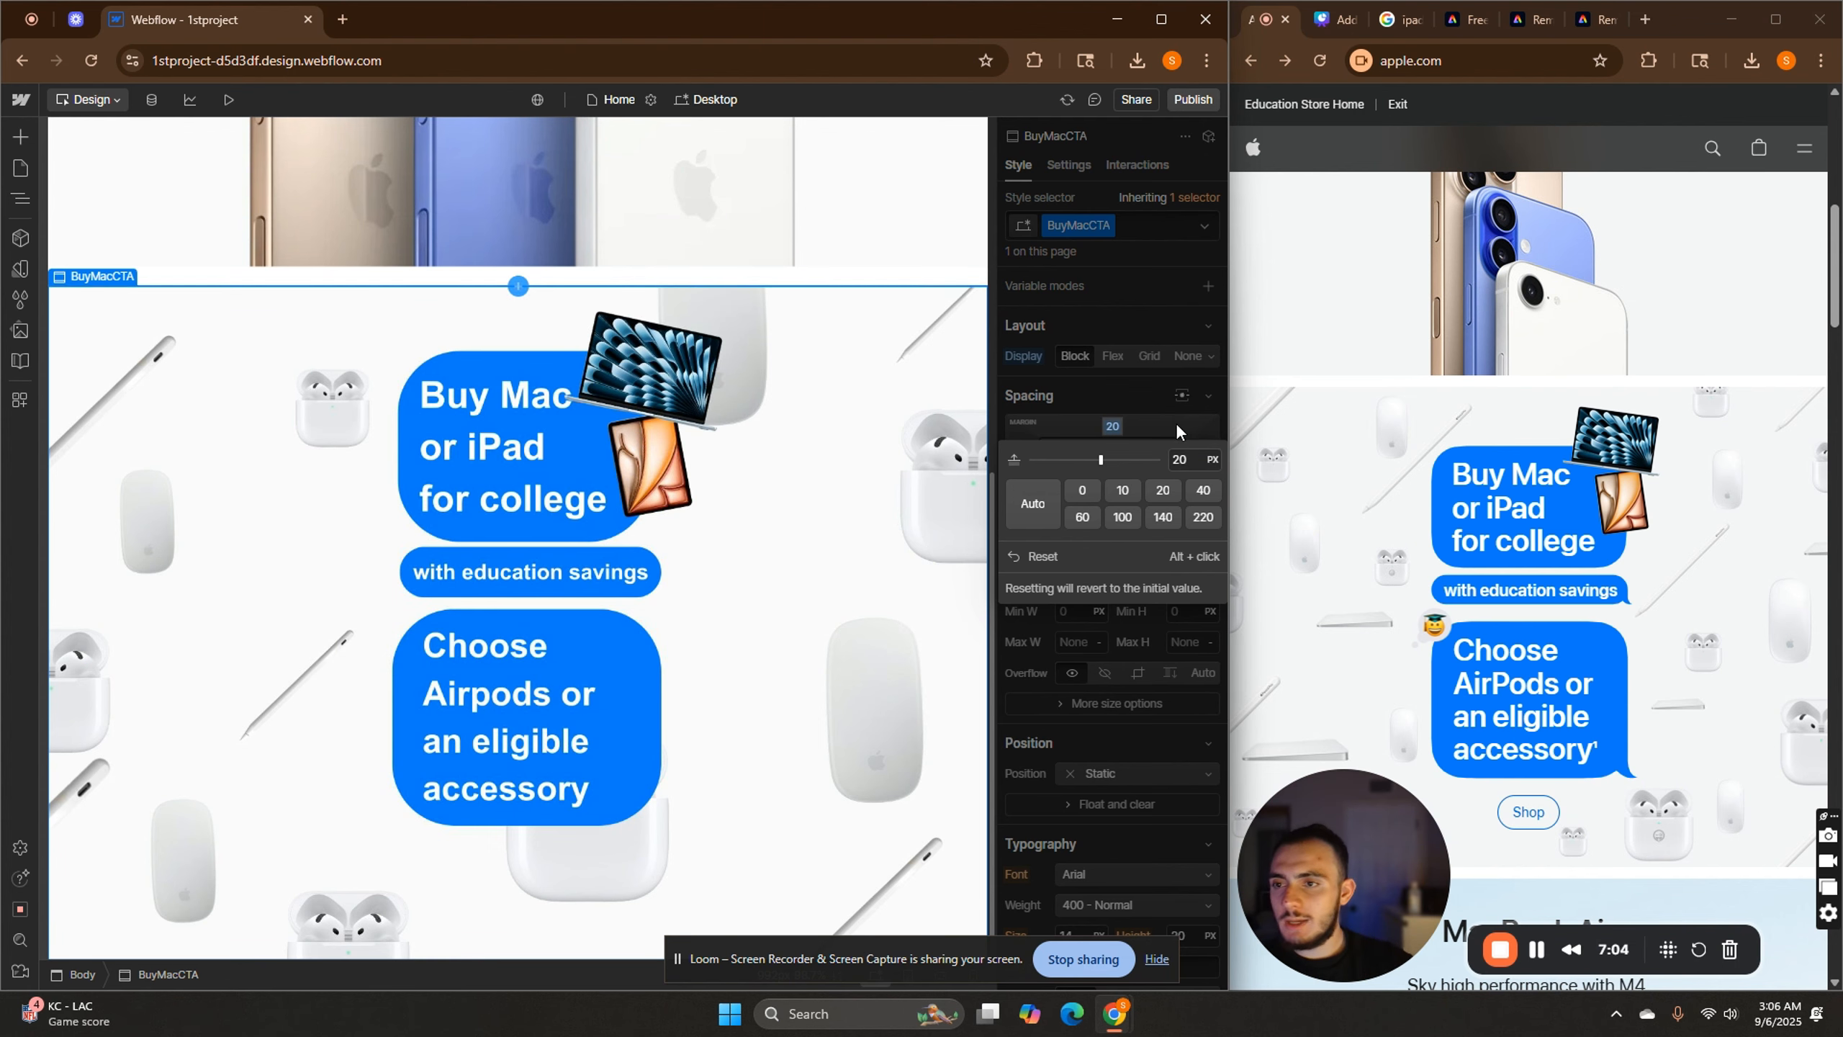
left_click(842, 497)
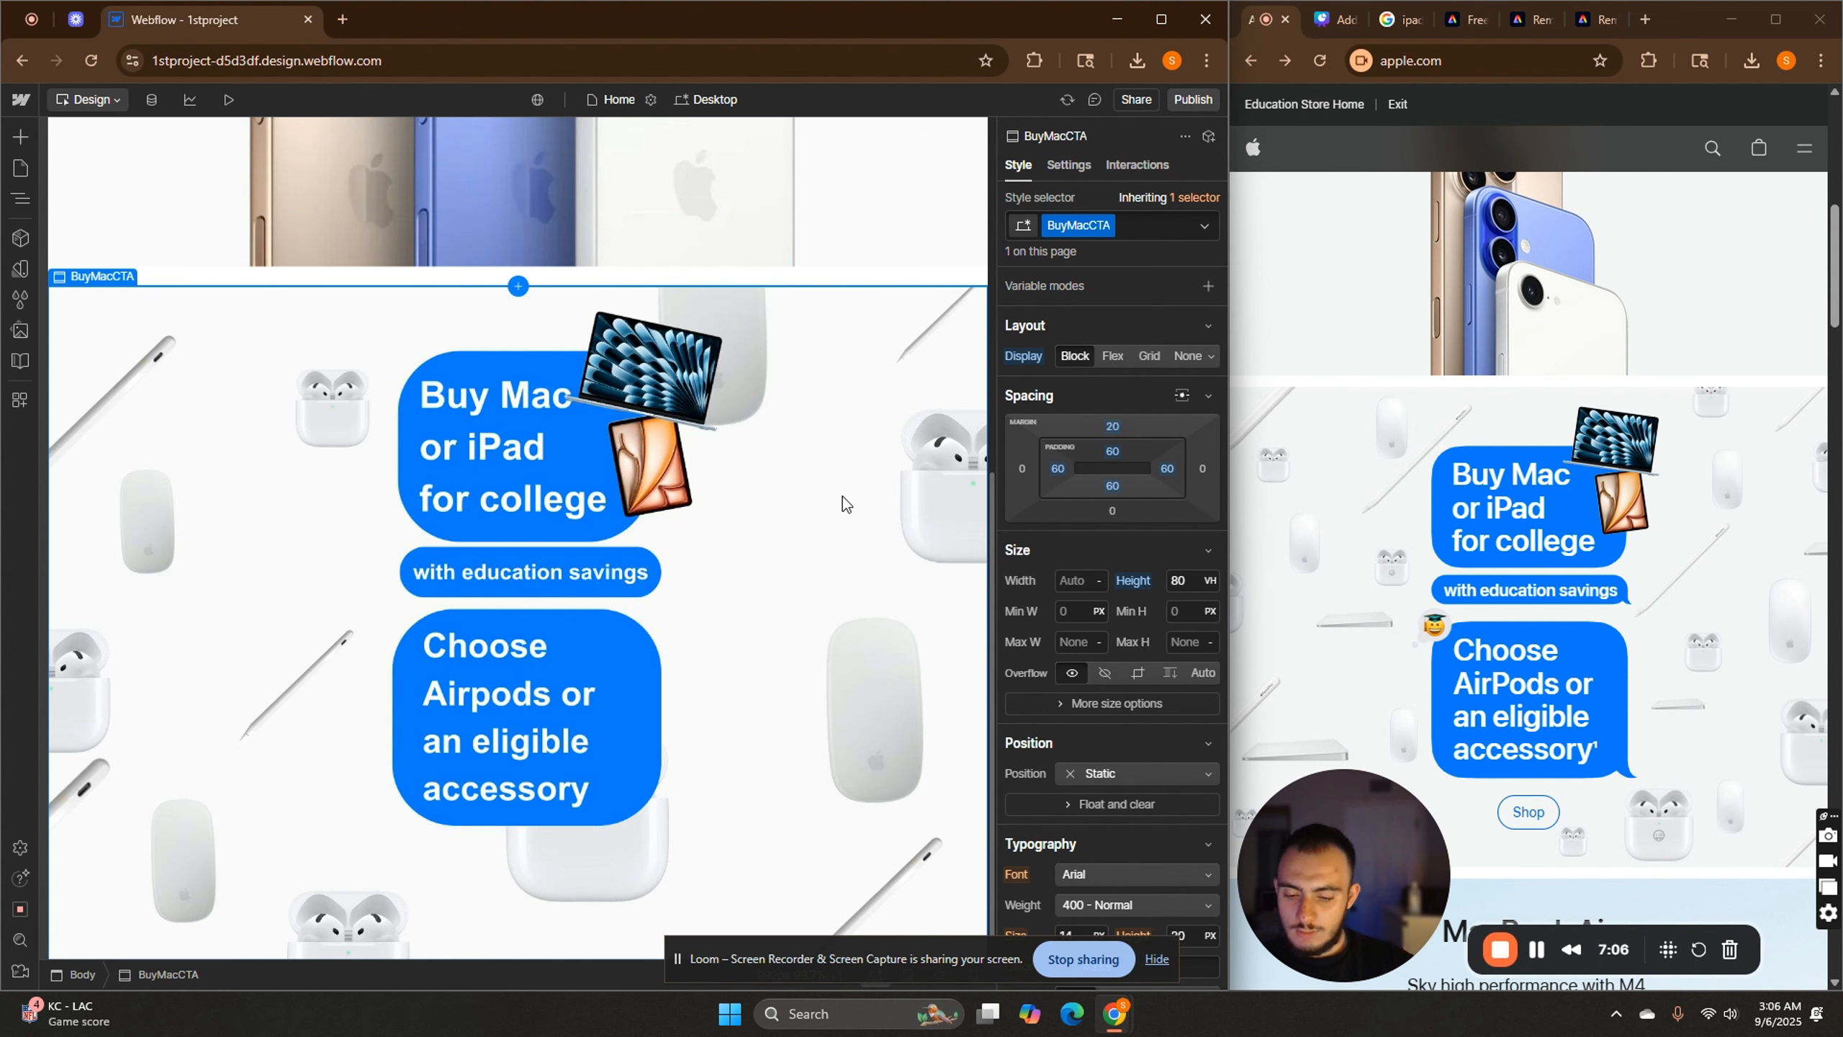
Add a Div Block inside the BuyMacCTA section and check the Shop button's placement on Apple's page.
key("ctrl+k")
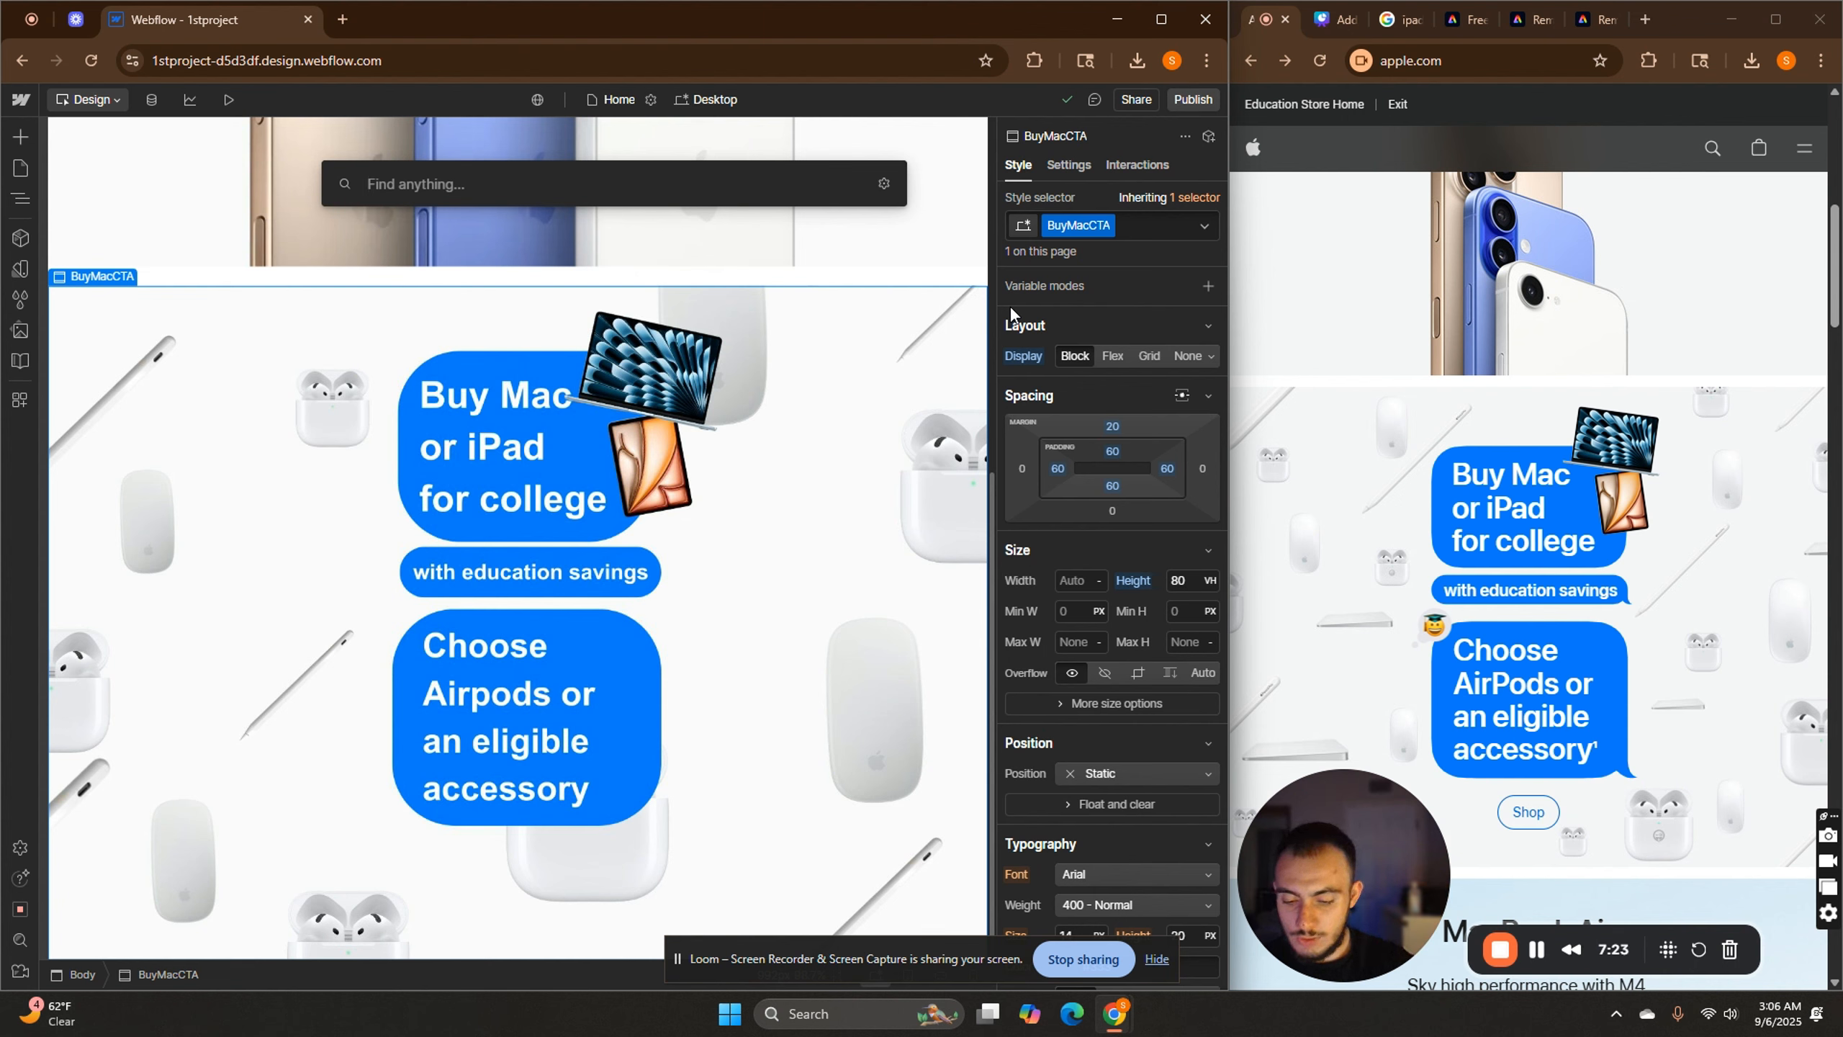
type("d")
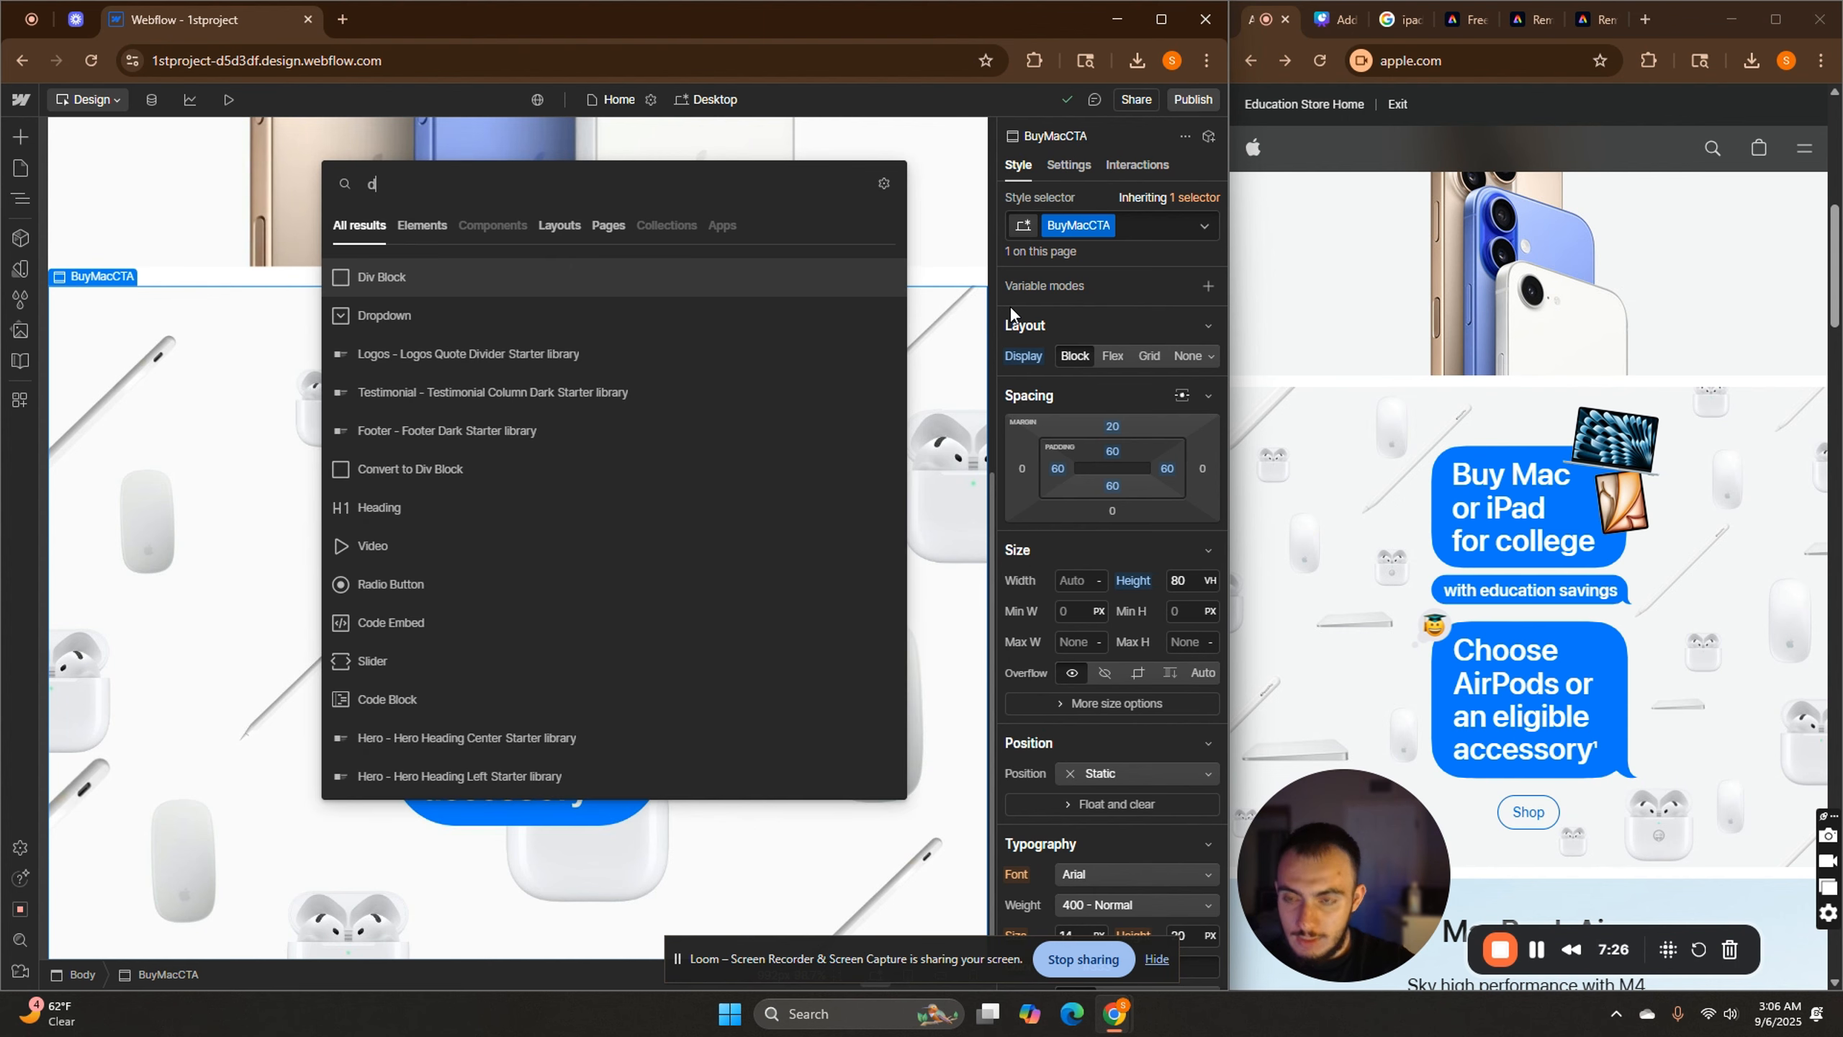
type("iv")
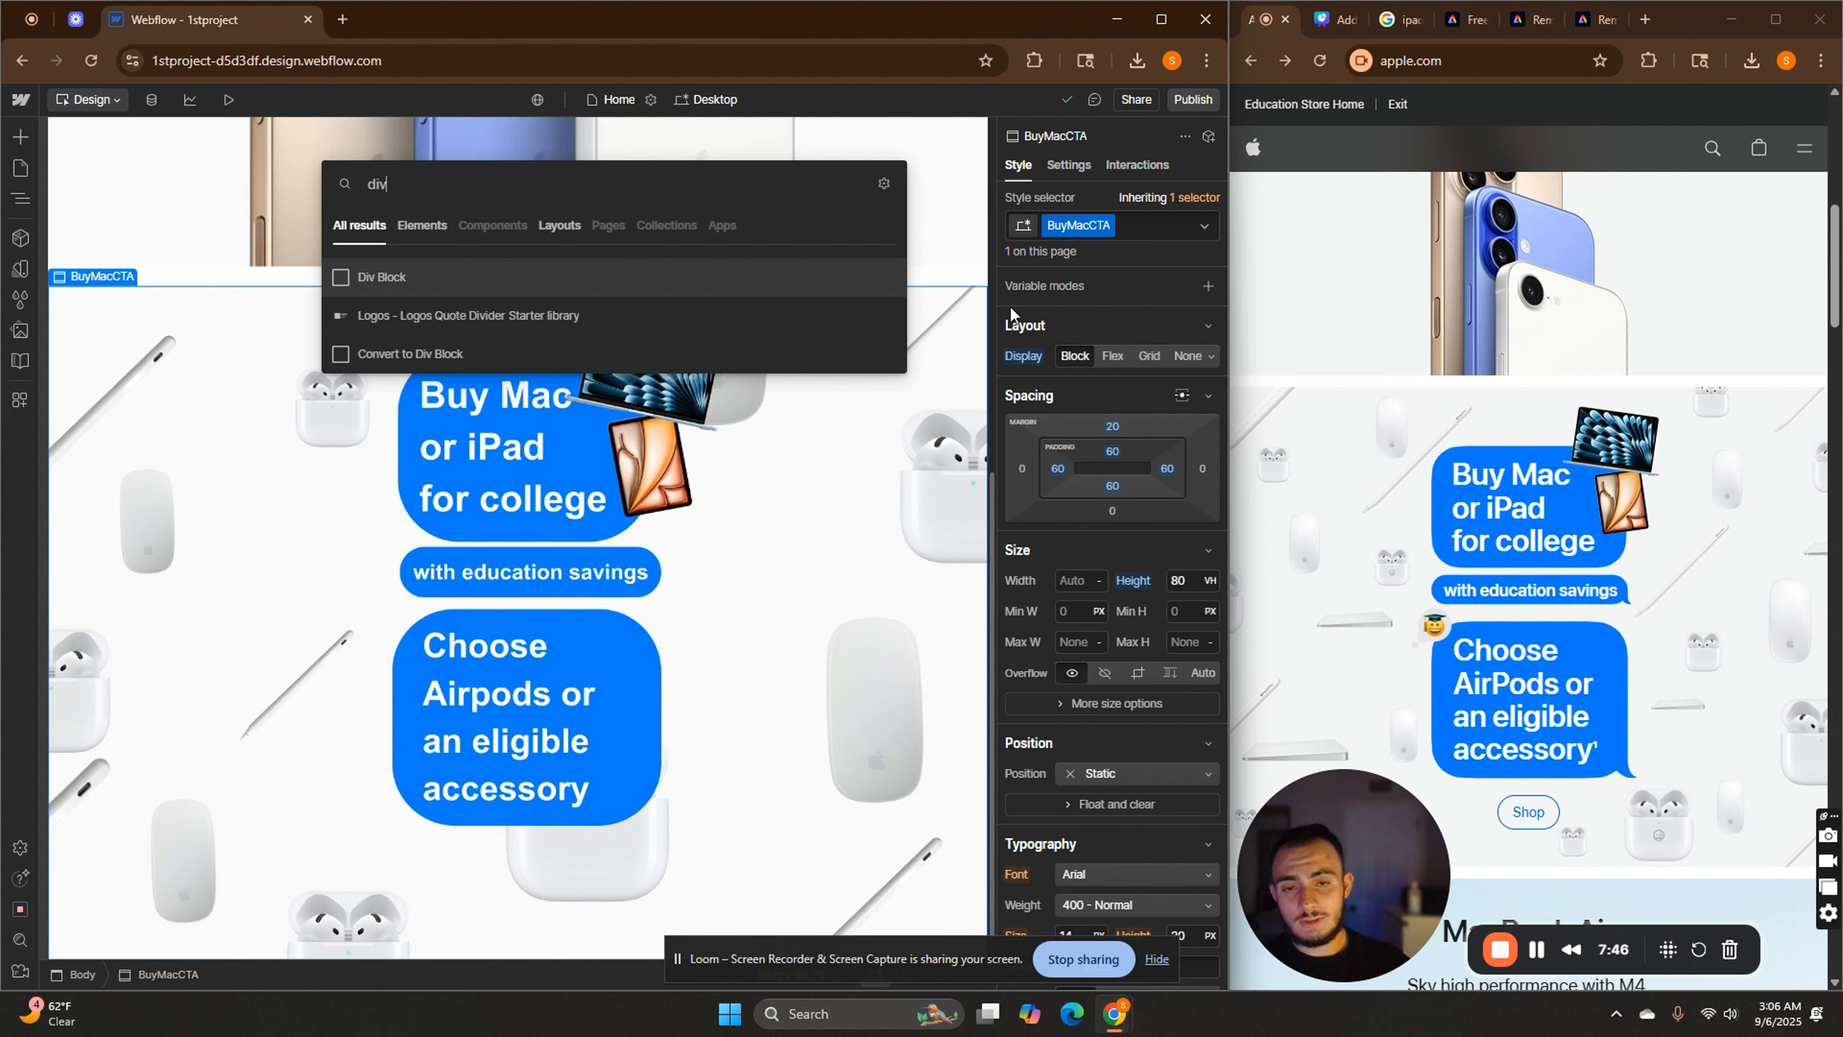
left_click(350, 286)
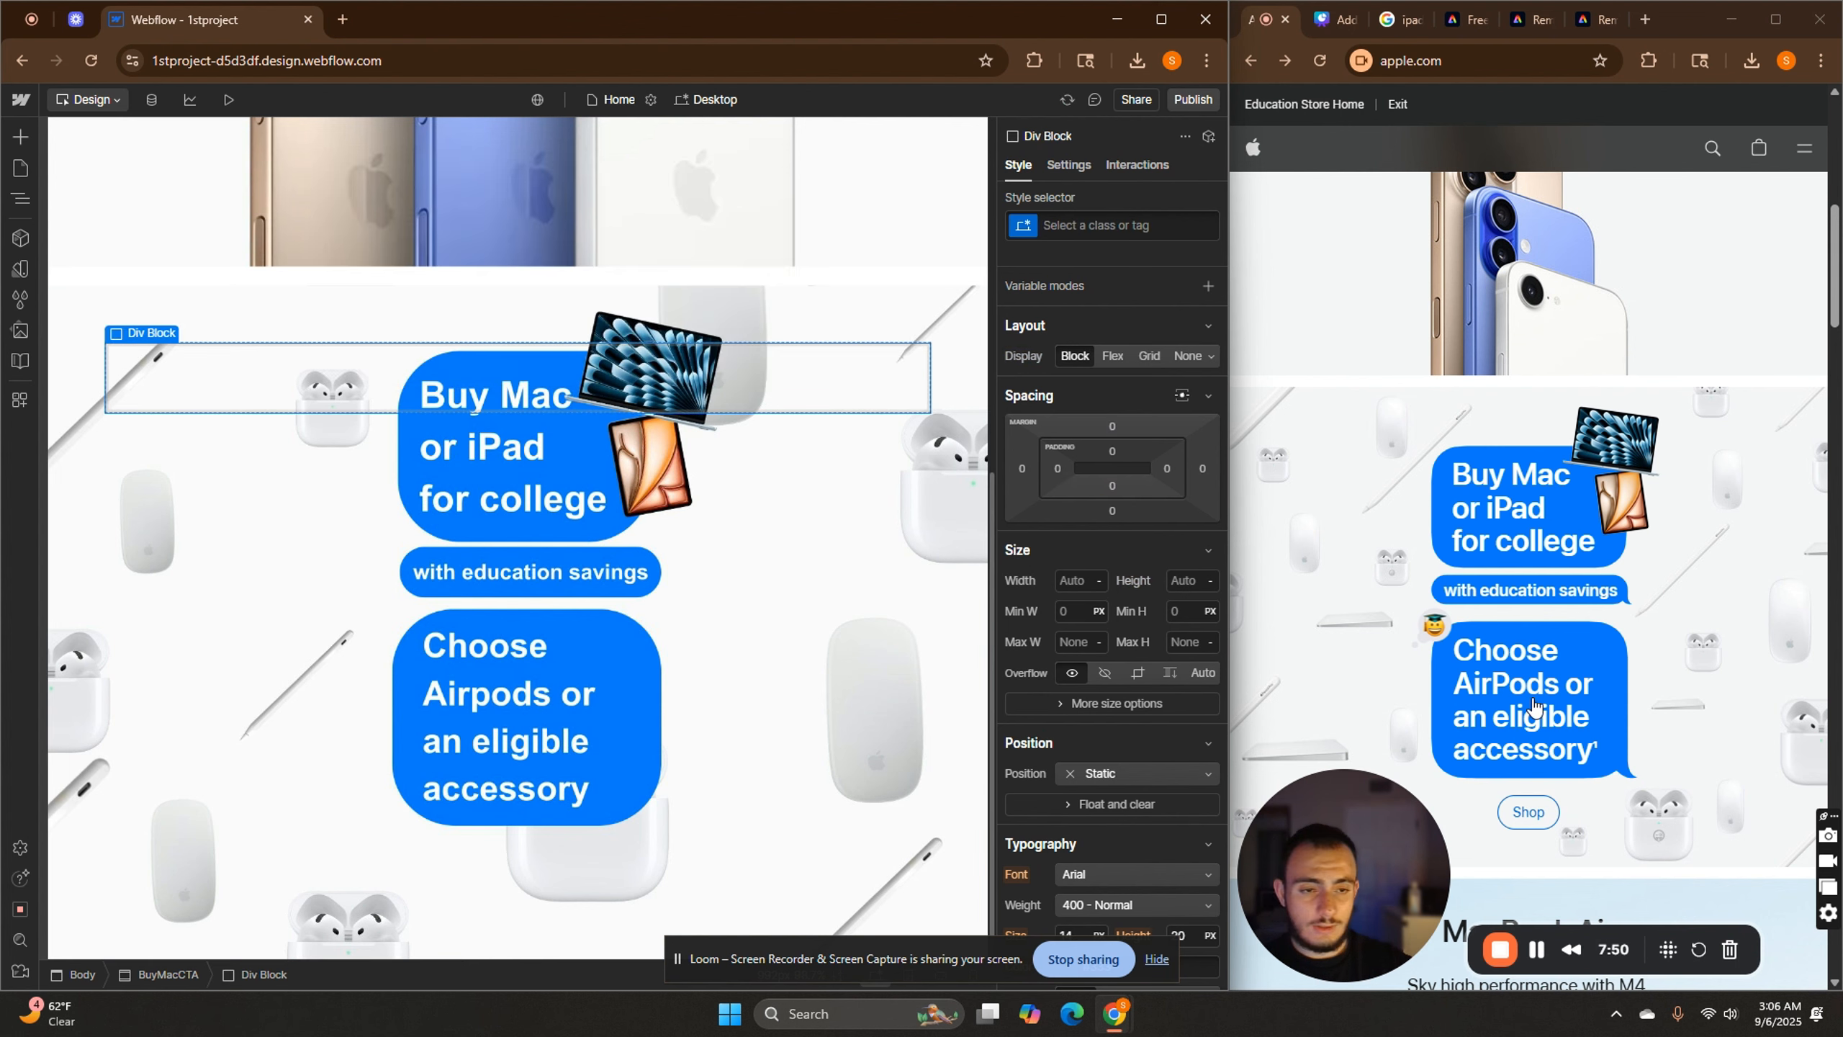
scroll(1593, 778, "down", 2)
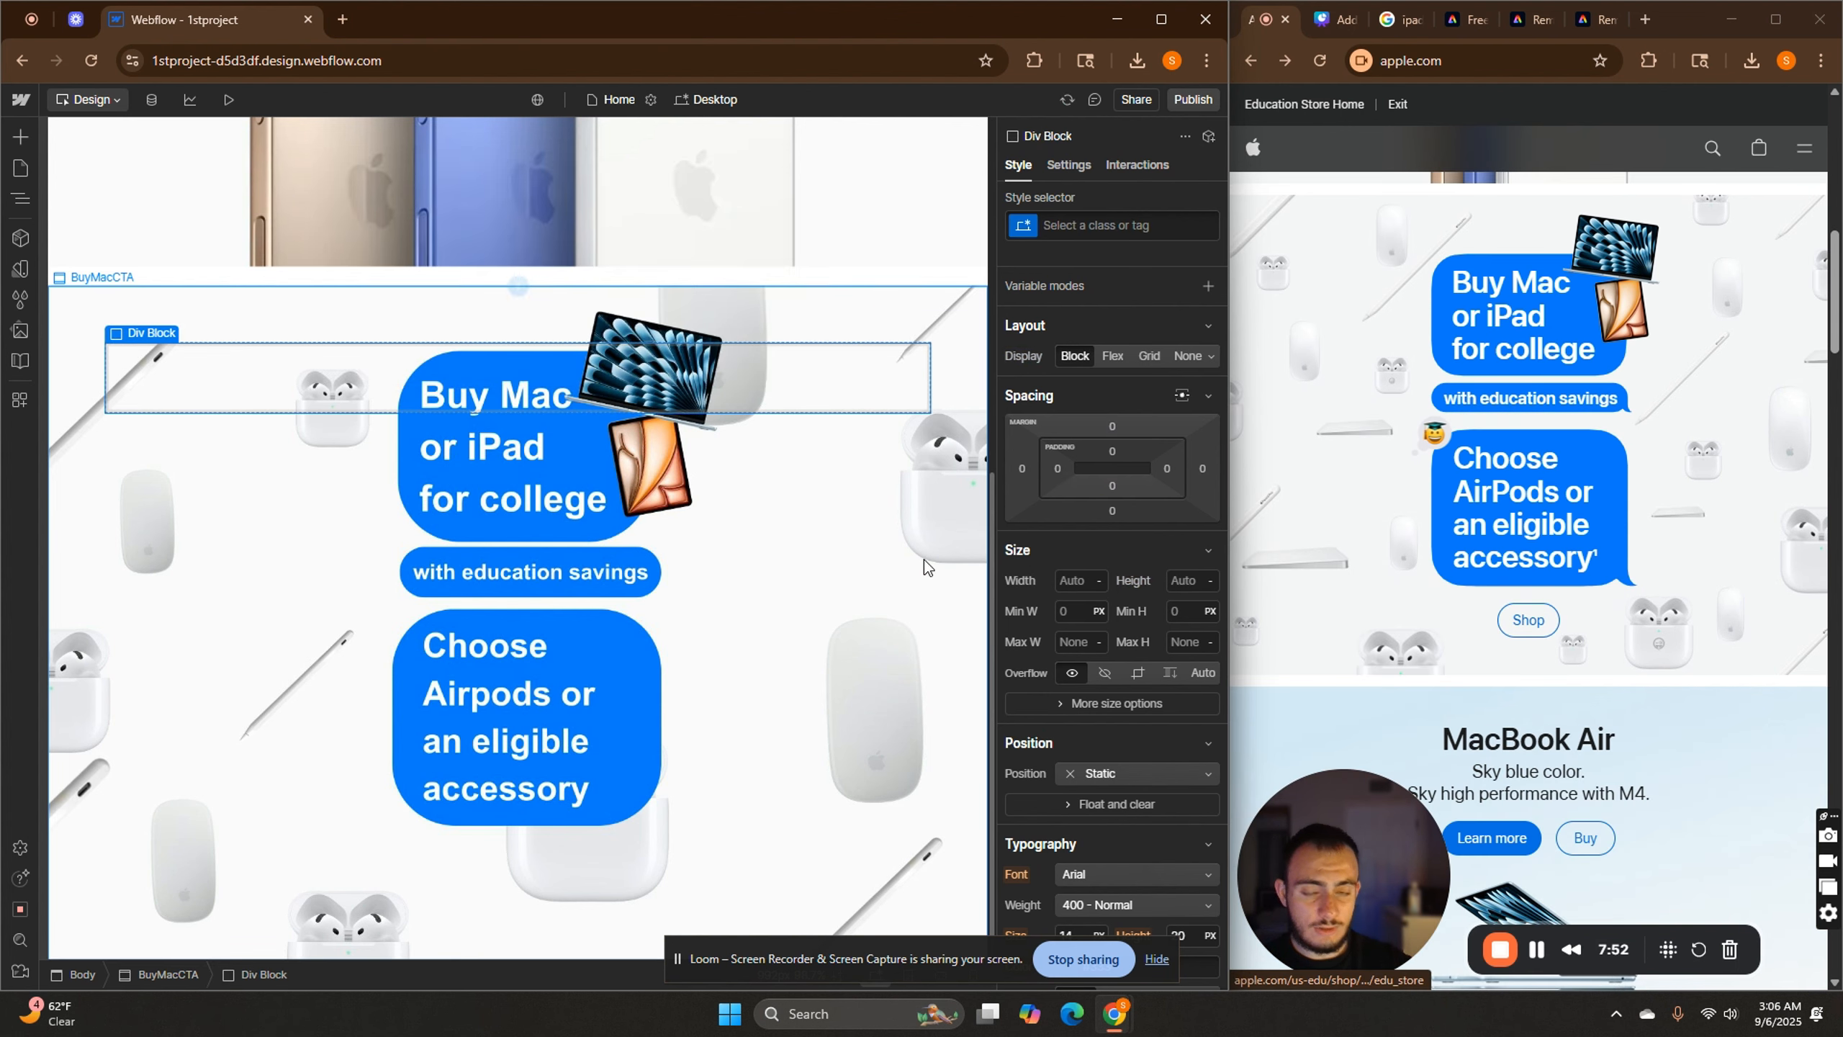
Set the BuyMacCTA display to Flex and align its content to Center horizontally and Bottom vertically.
left_click(859, 525)
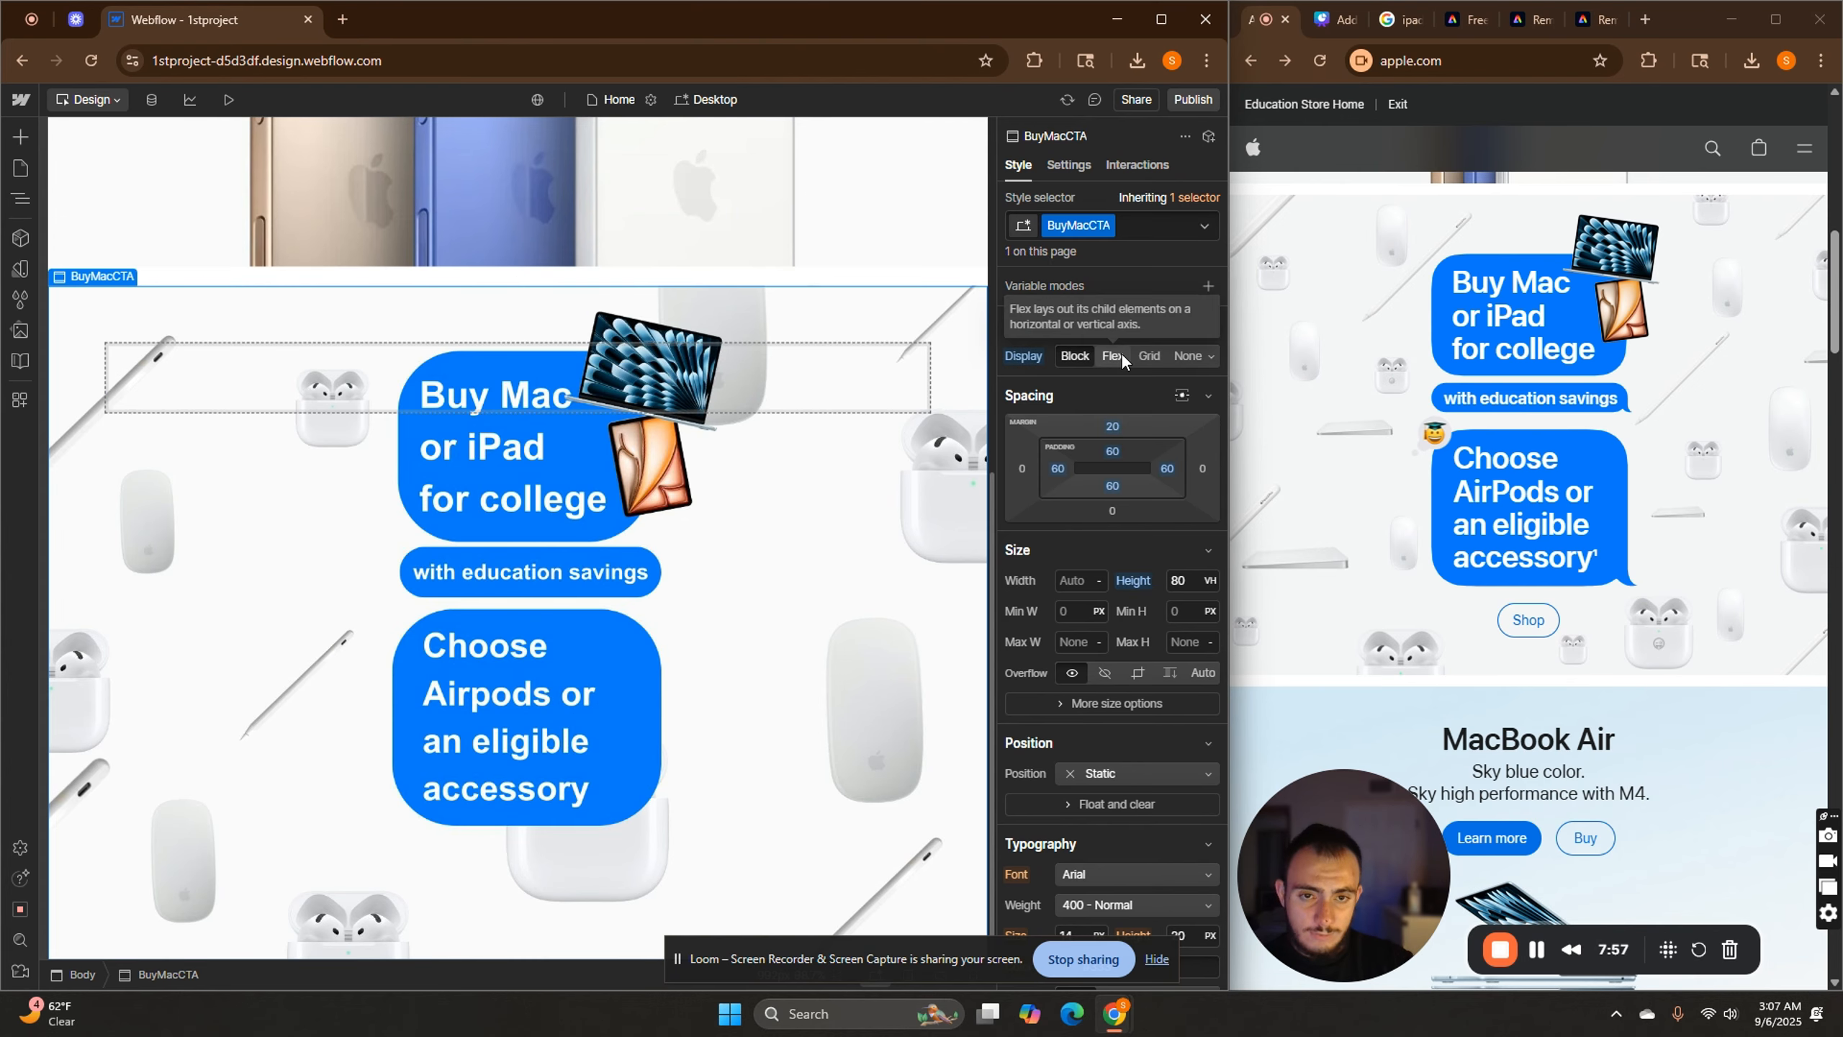
left_click(1121, 354)
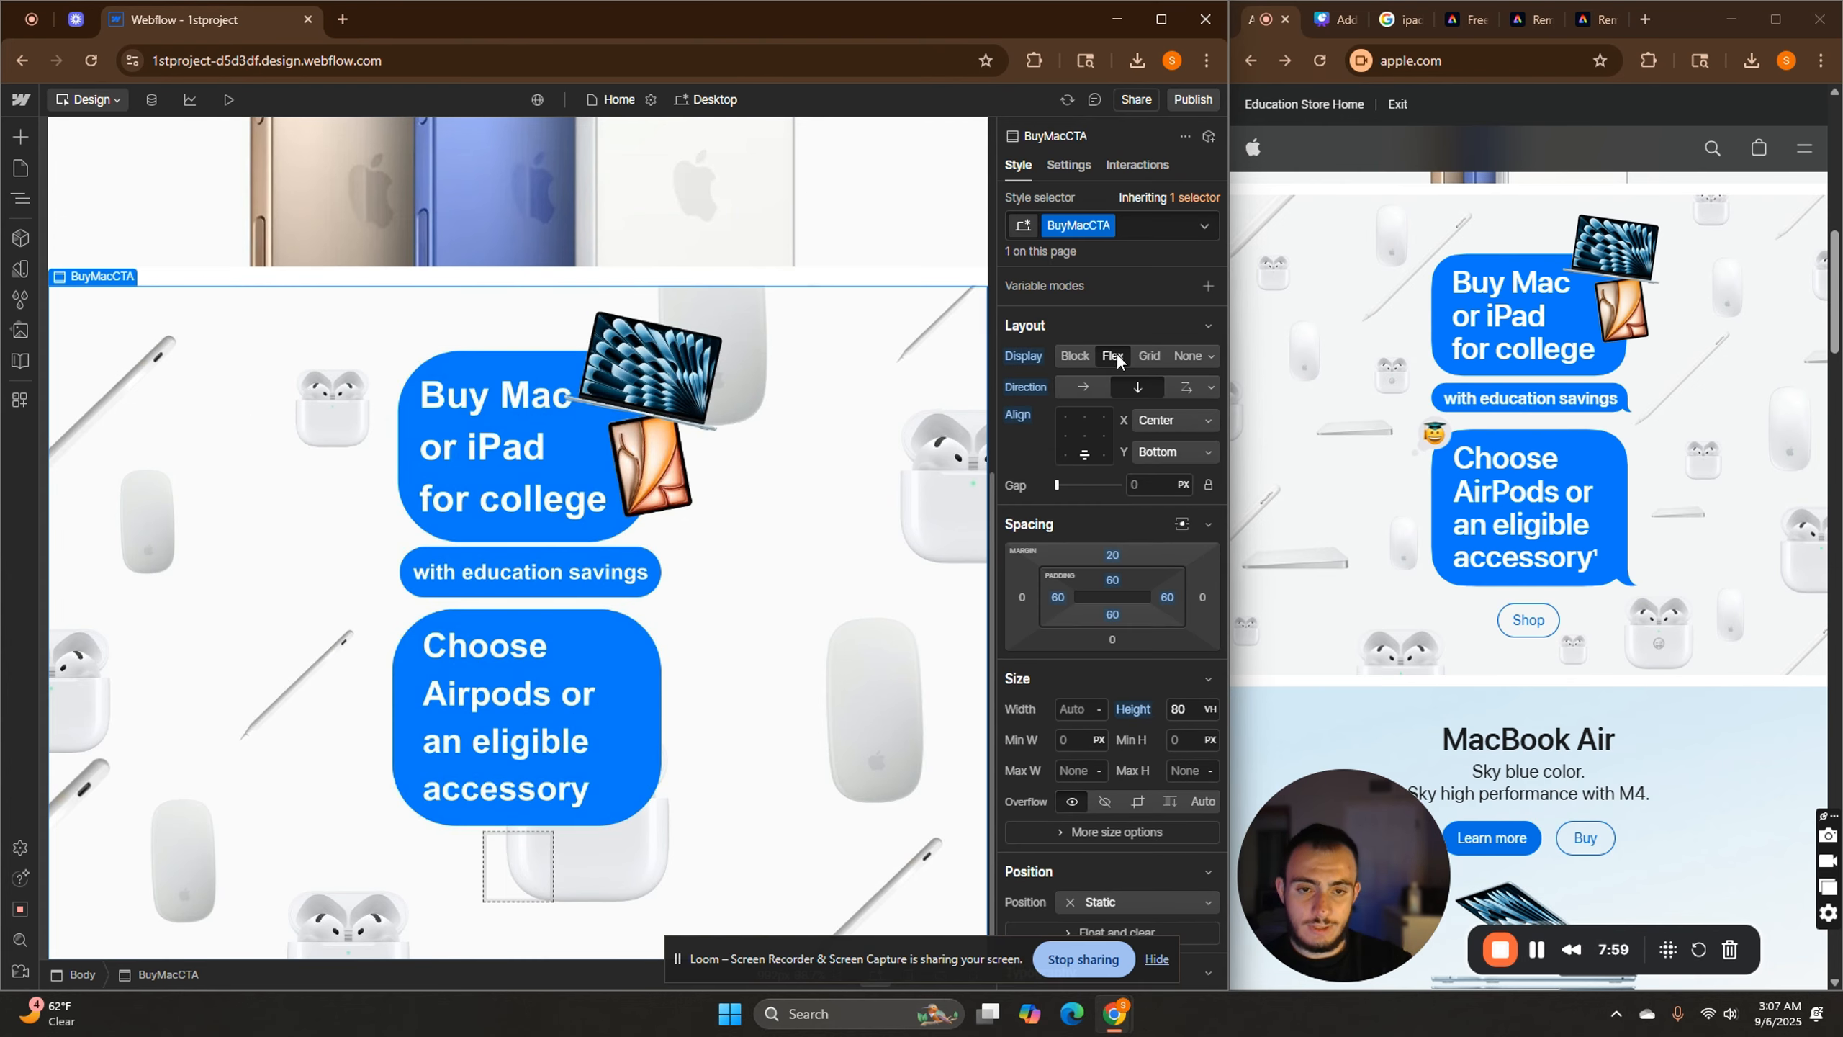
left_click(1085, 428)
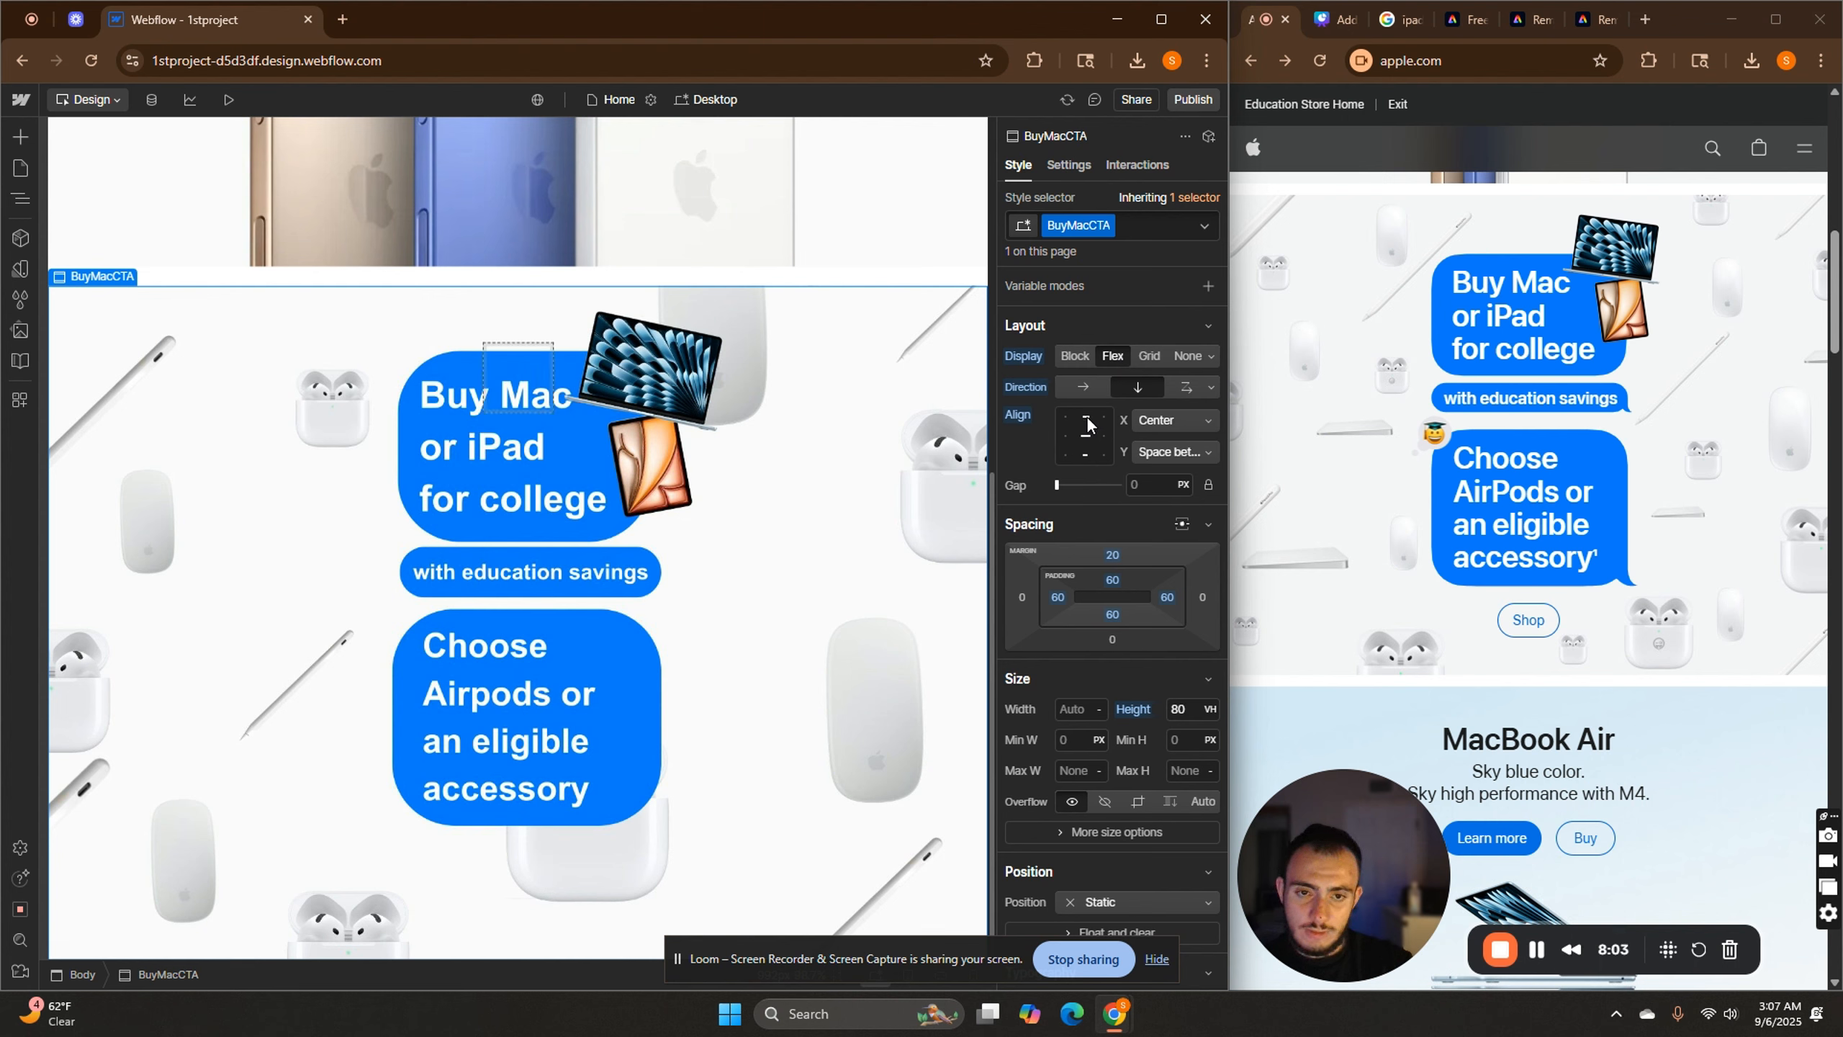
left_click(1065, 418)
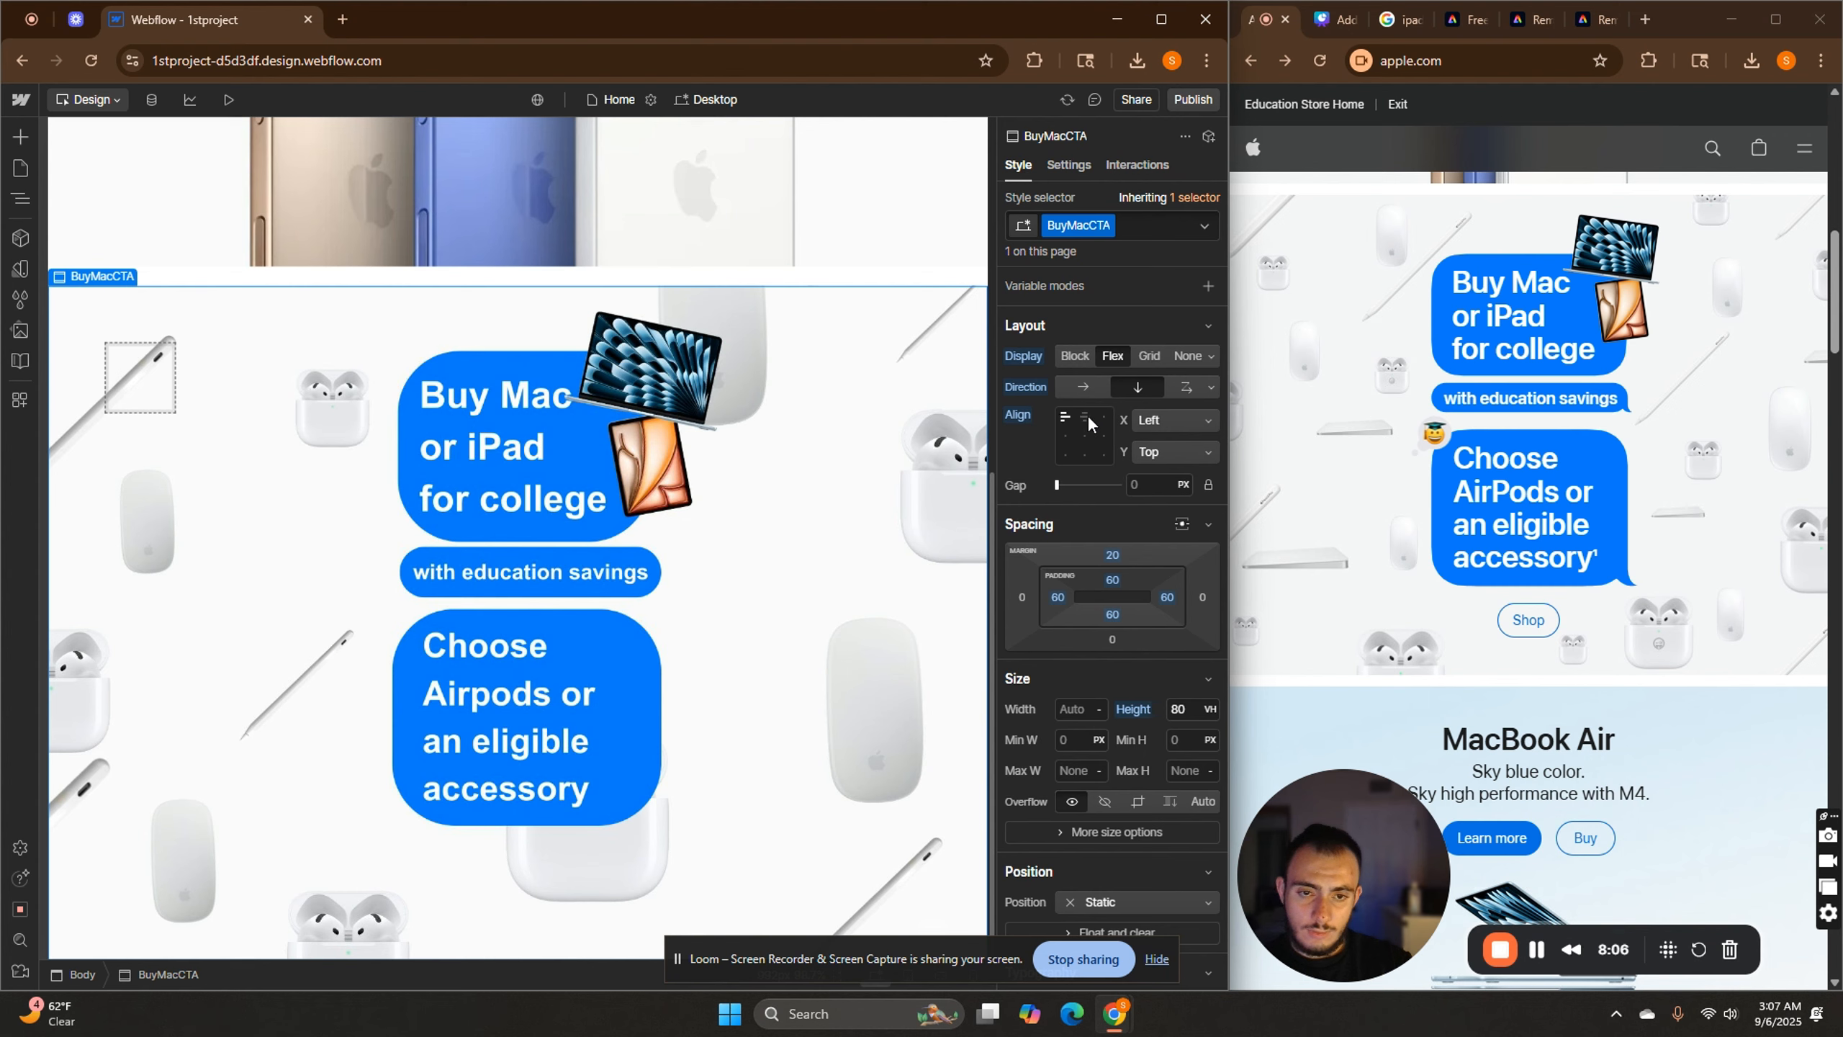
left_click(1088, 434)
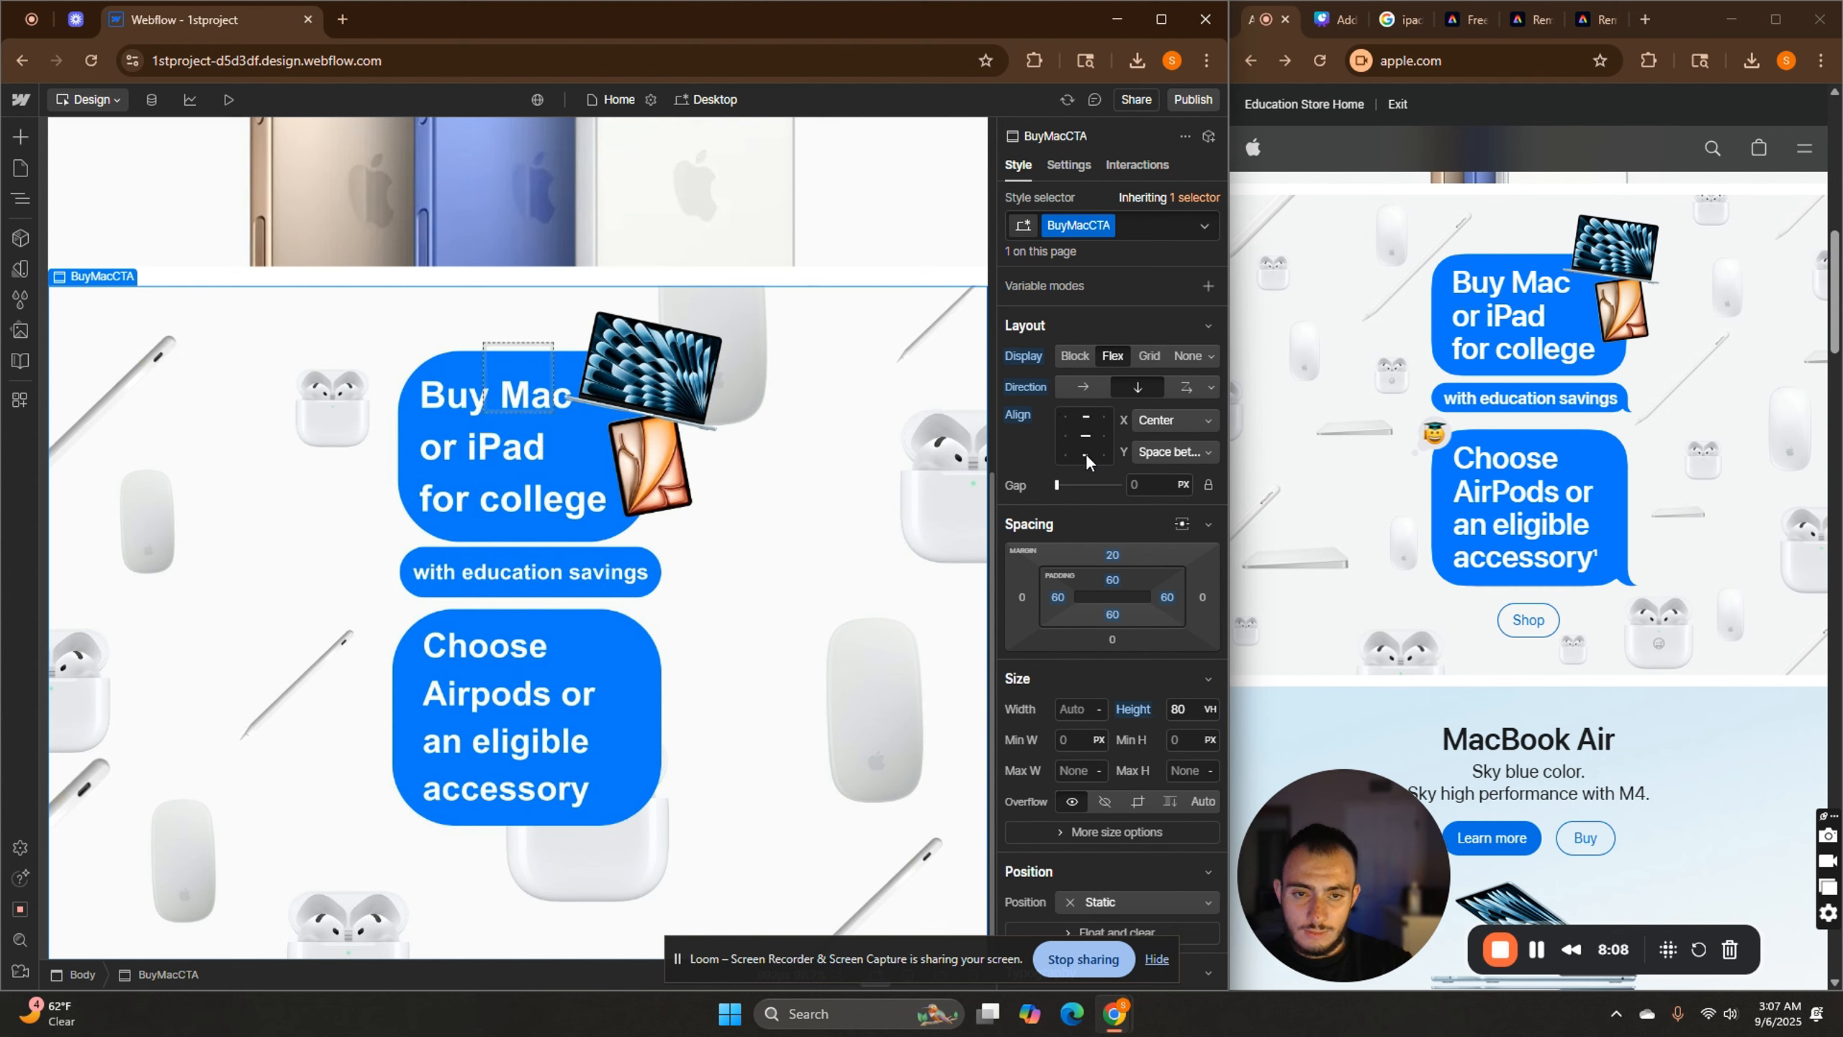
left_click(1086, 455)
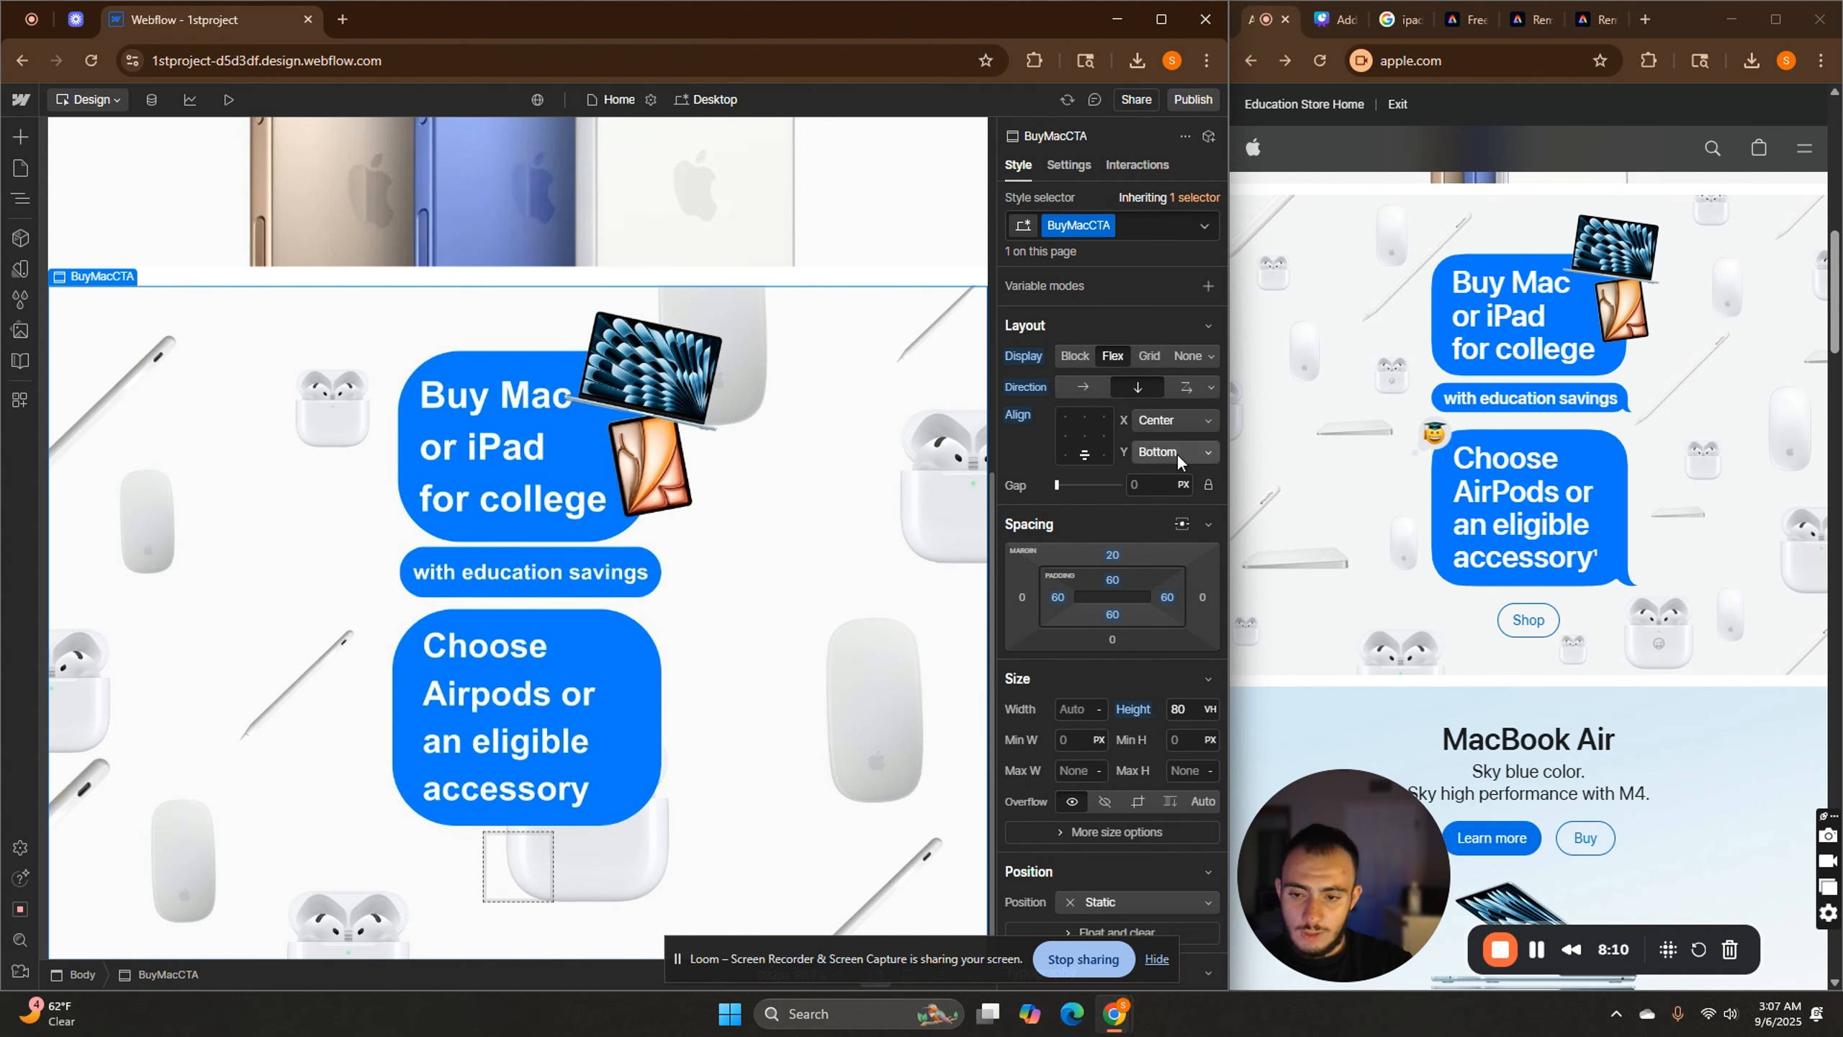
scroll(1177, 452, "down", 4)
scroll(1146, 416, "up", 4)
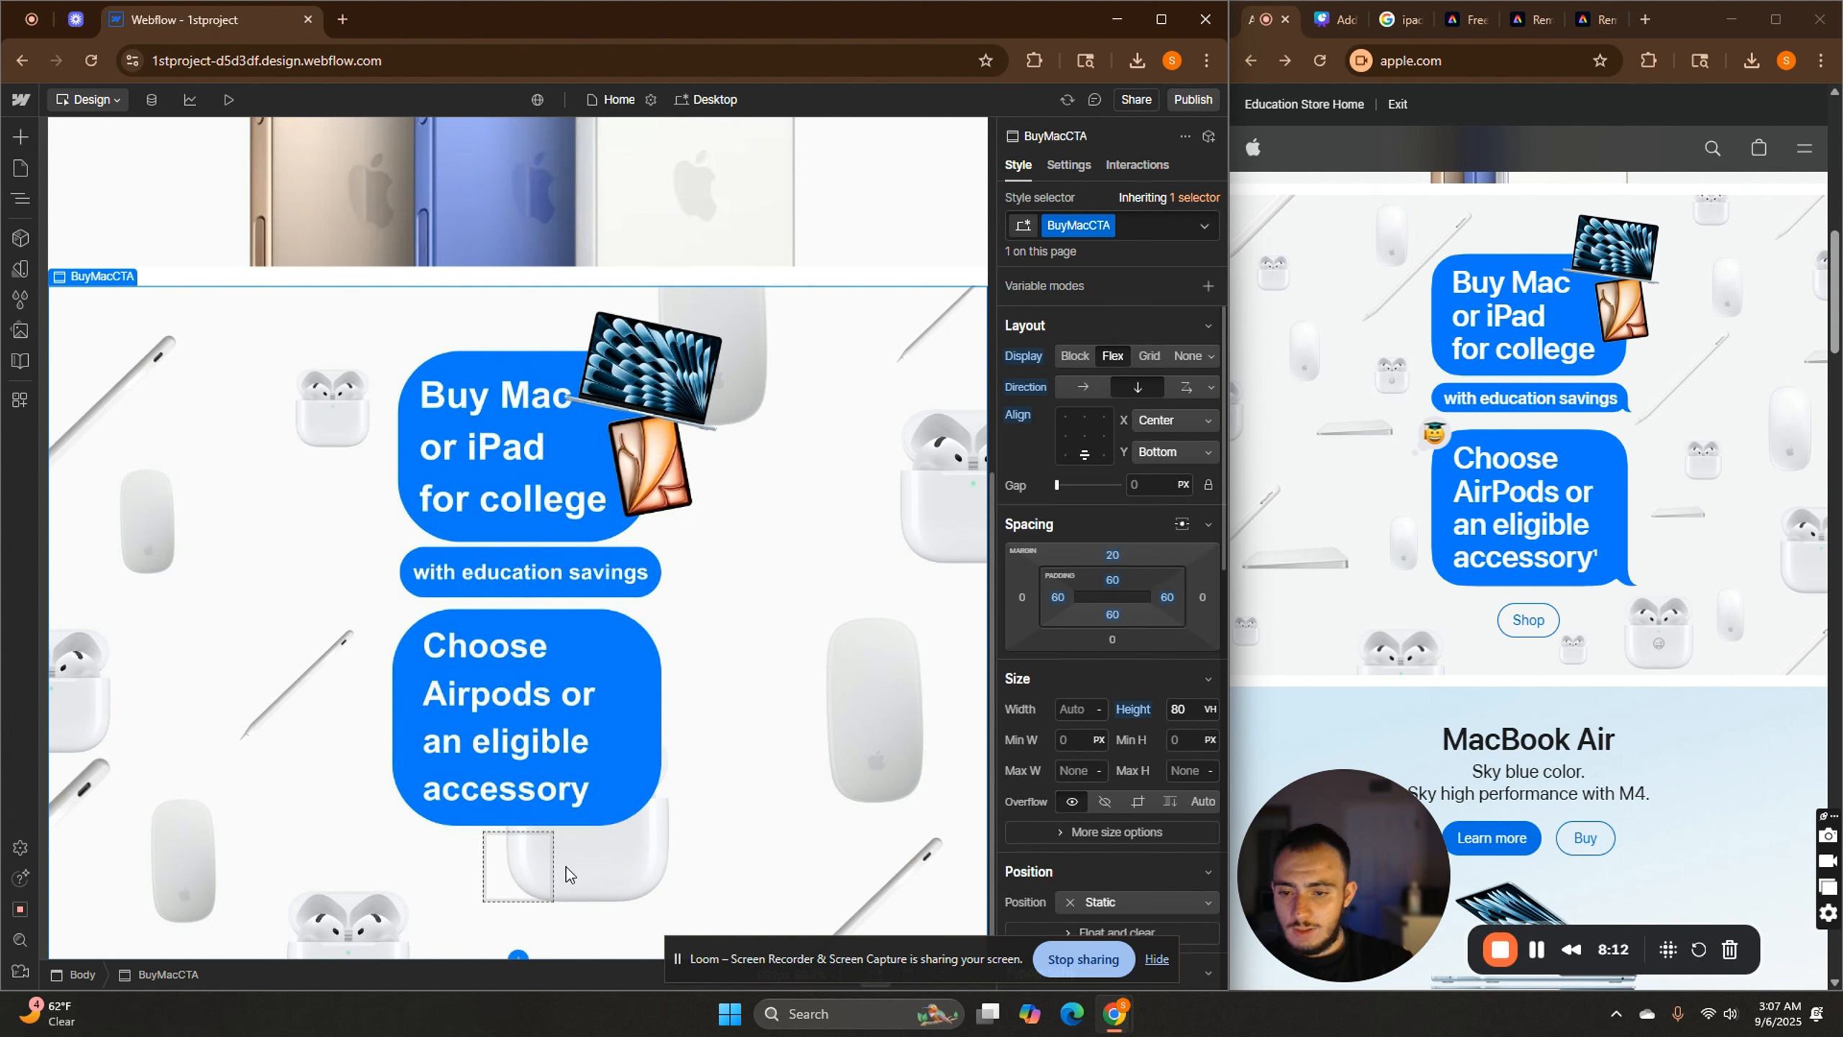
Give the new div block in BuyMacCTA the class ShopDiv.
left_click(519, 867)
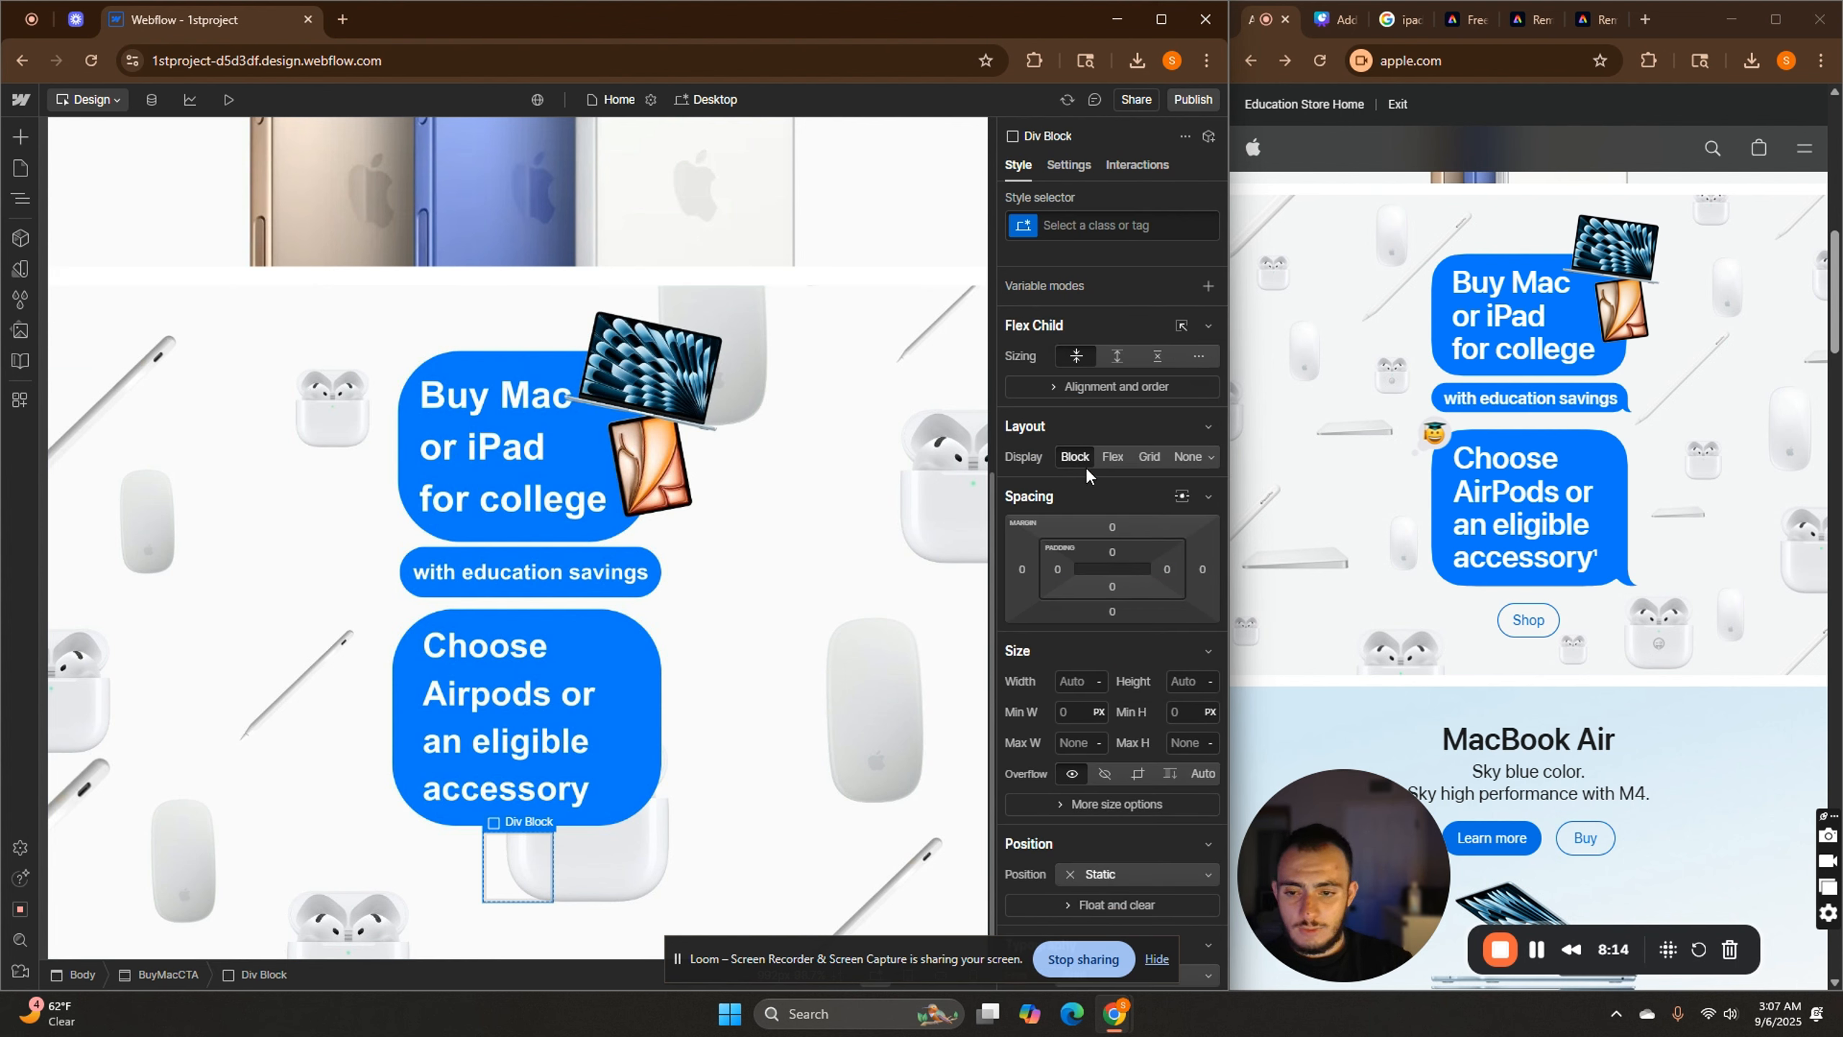
left_click(1068, 216)
type("S")
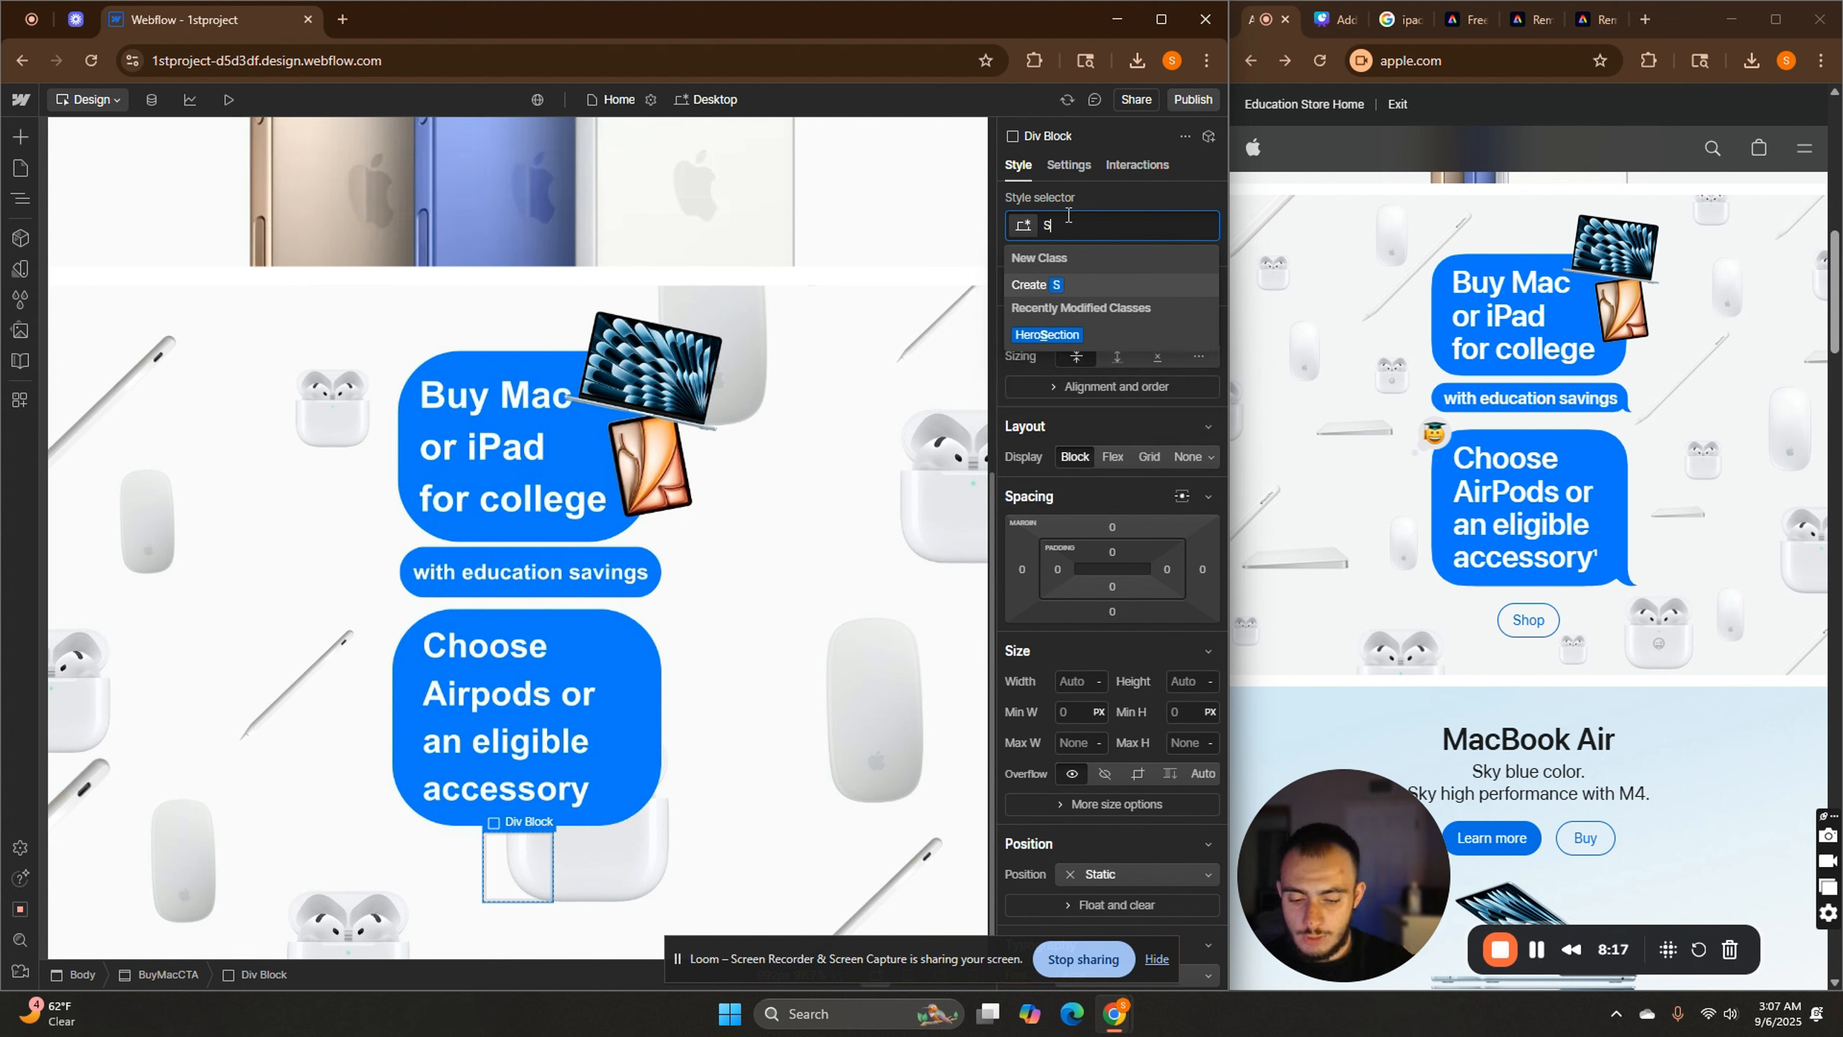
type("hop")
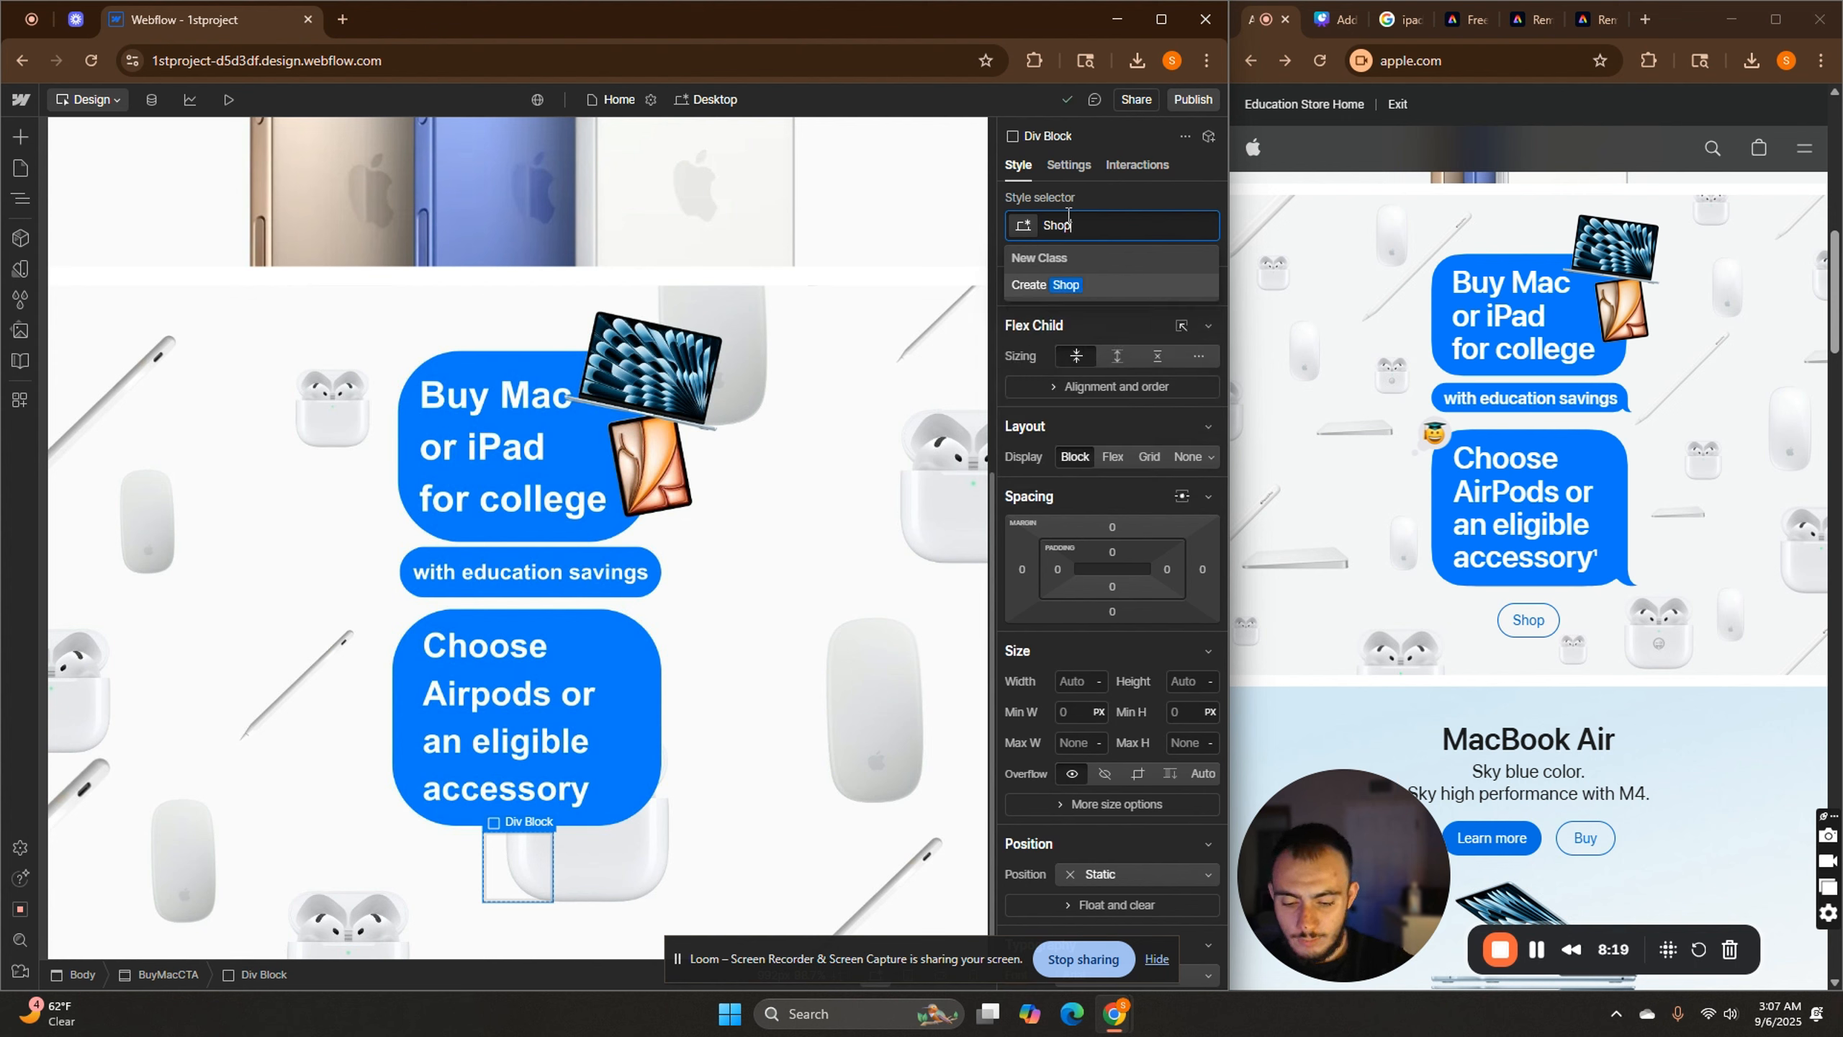
type("Div")
key("Return")
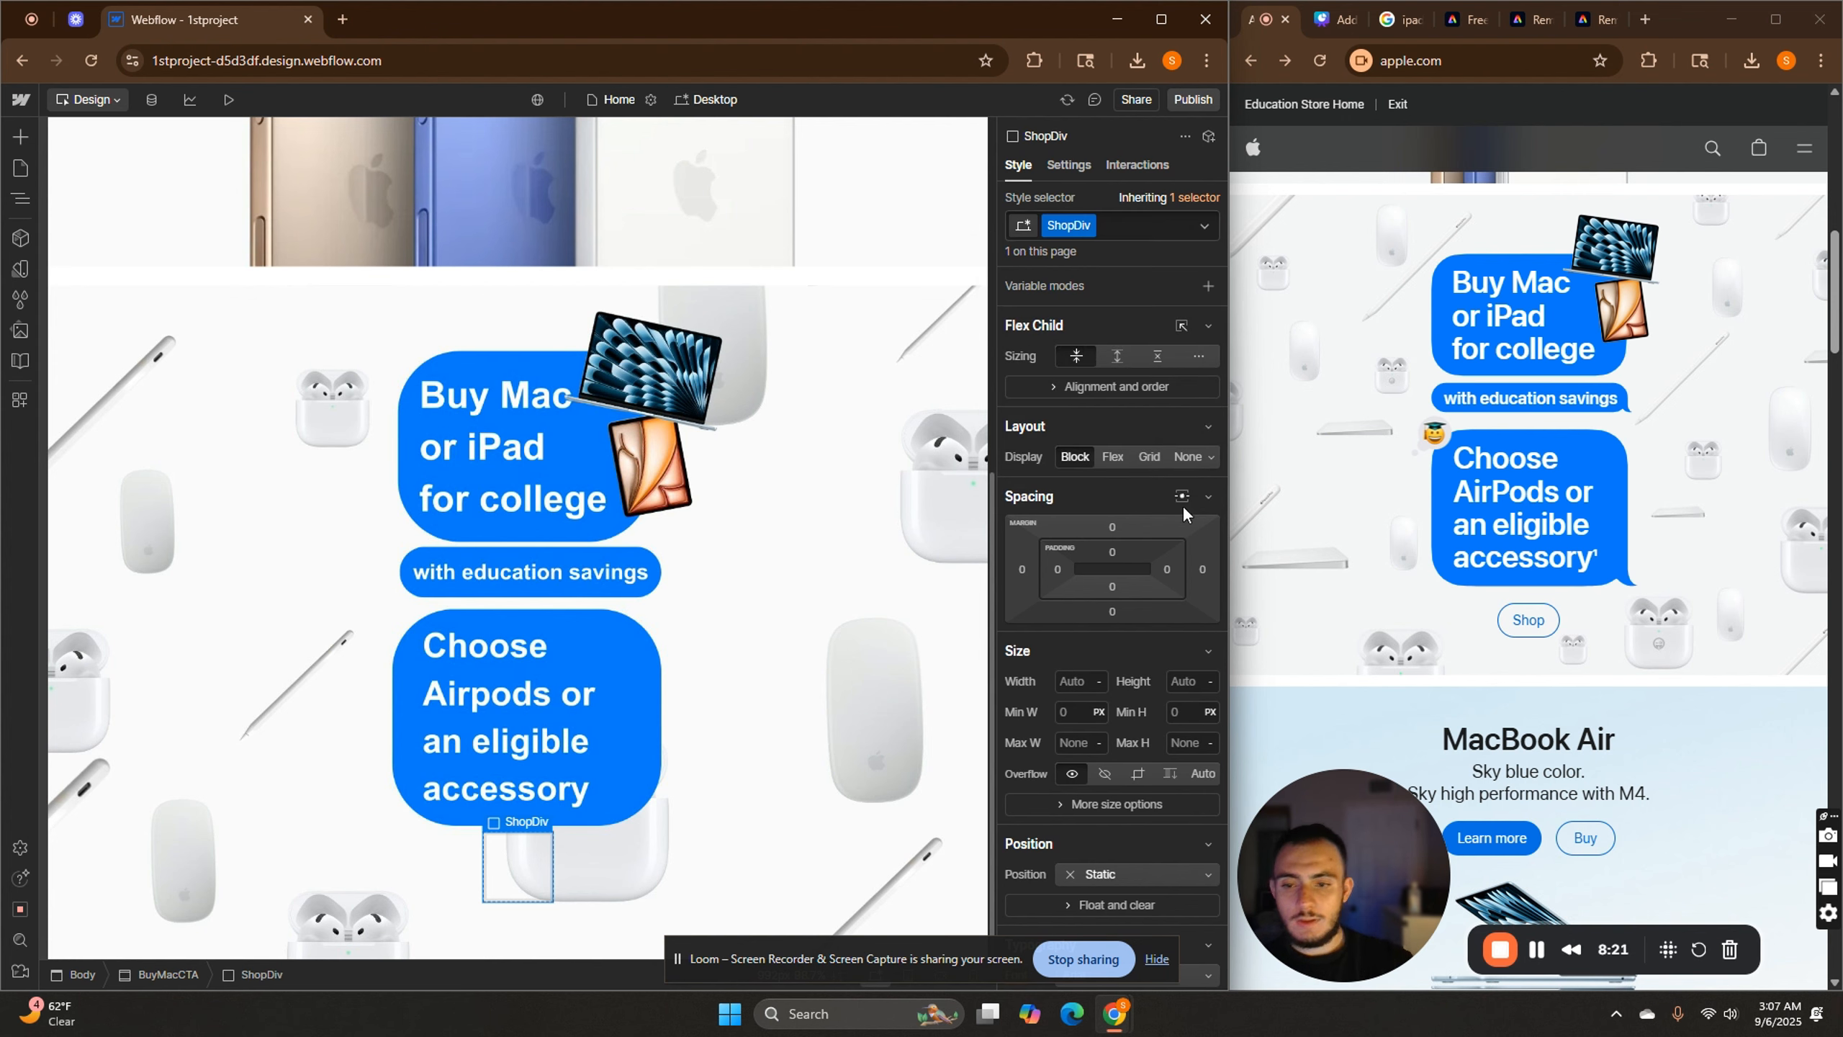
Set the top padding of ShopDiv to 10 px.
left_click(1118, 553)
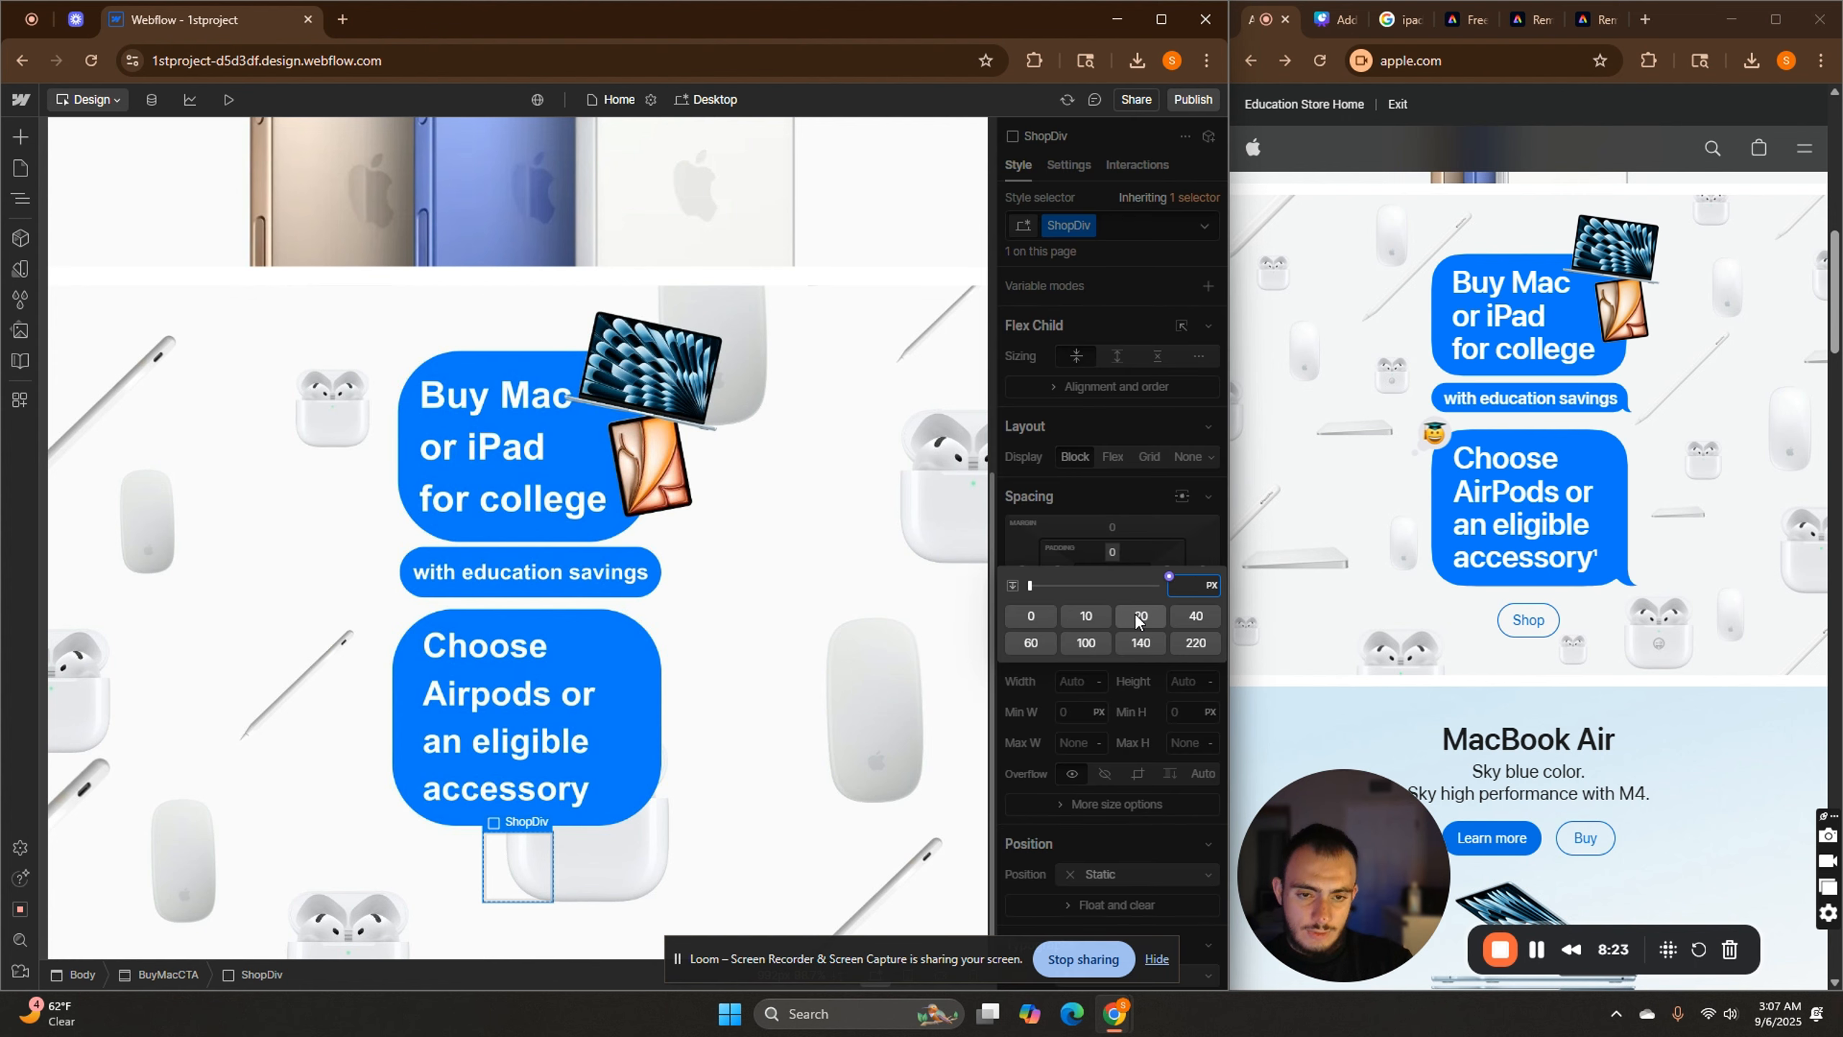
left_click(1101, 617)
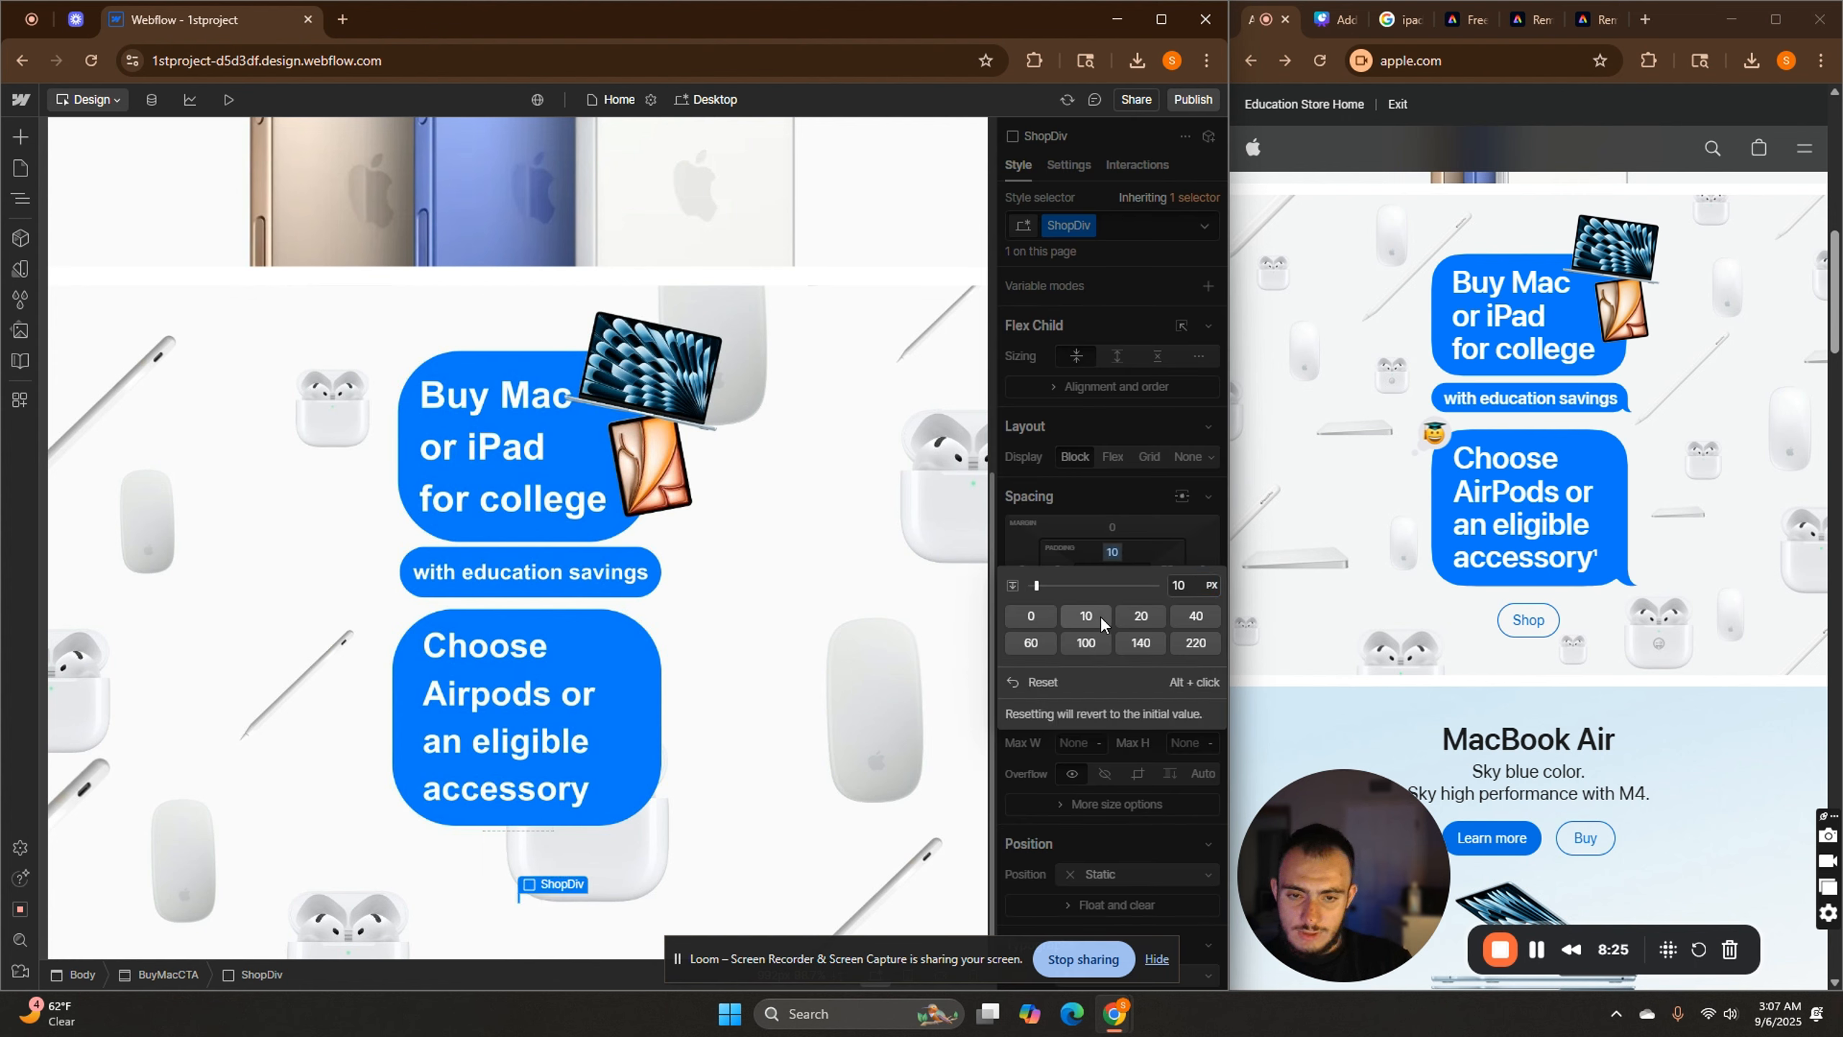
left_click(1129, 553)
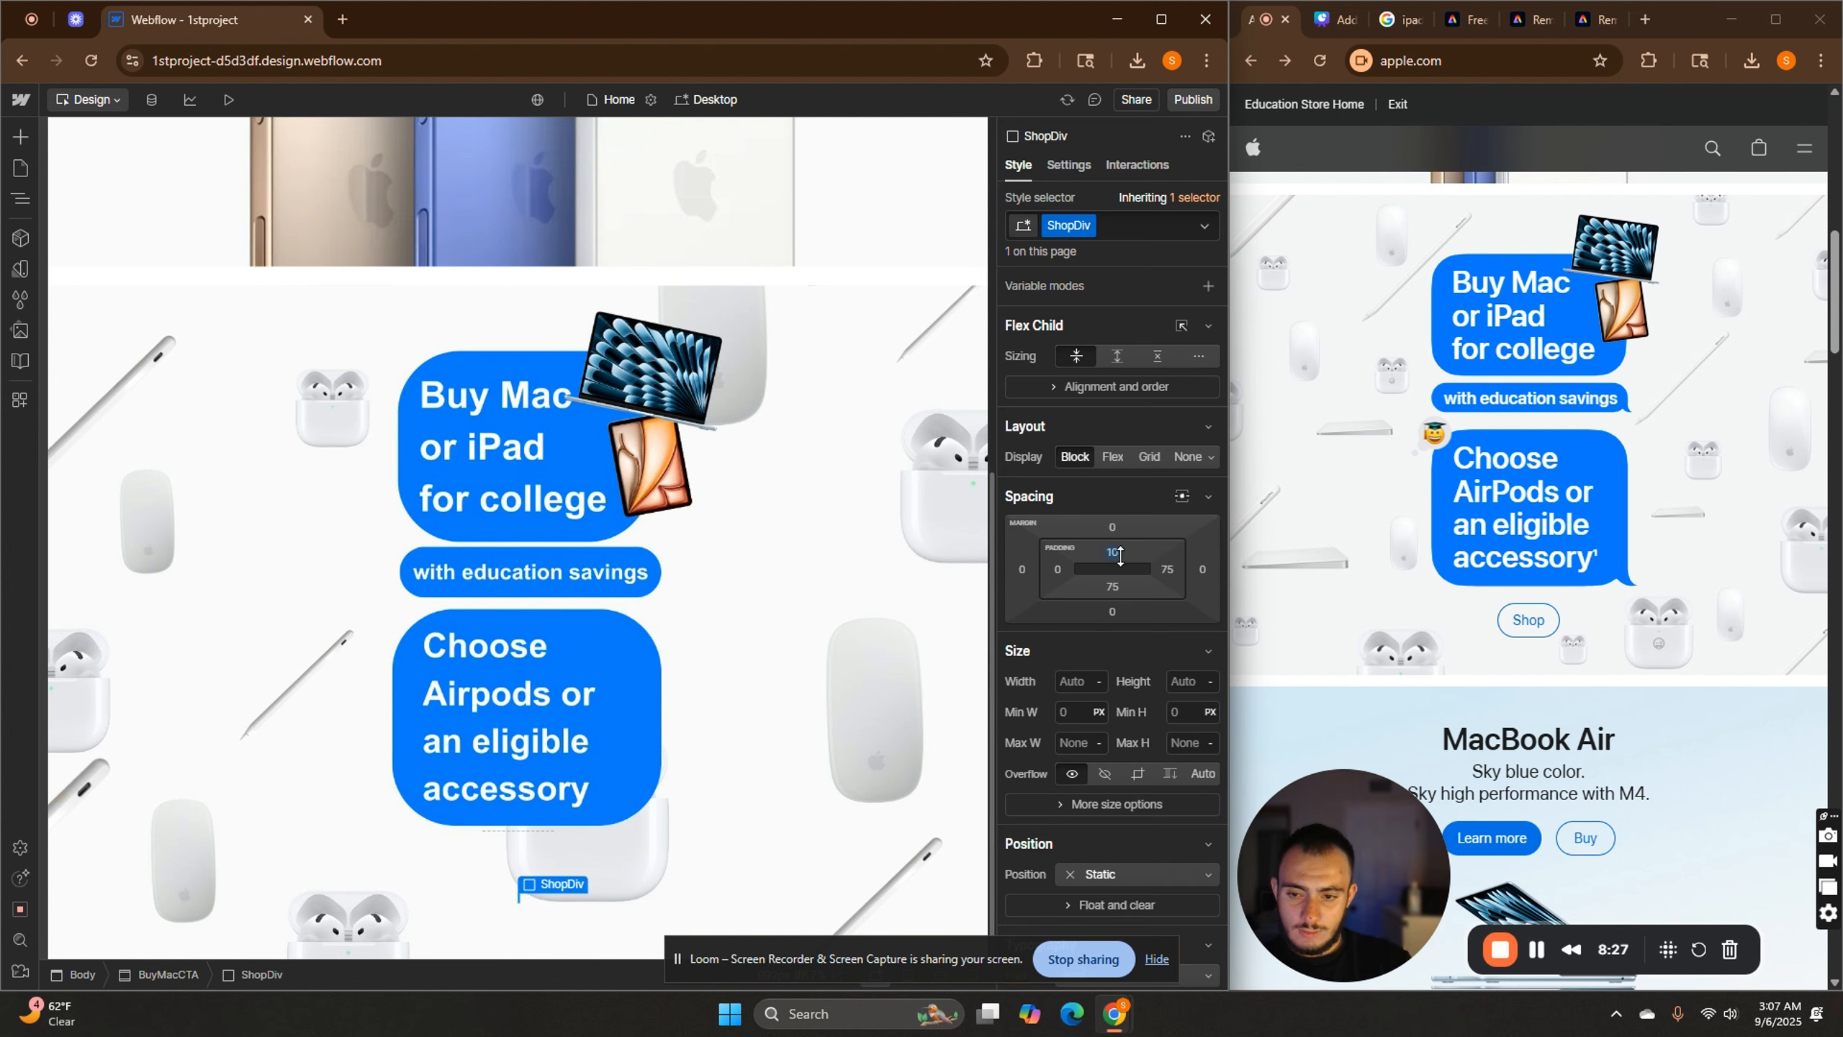
Add a Link Block inside ShopDiv.
left_click(20, 197)
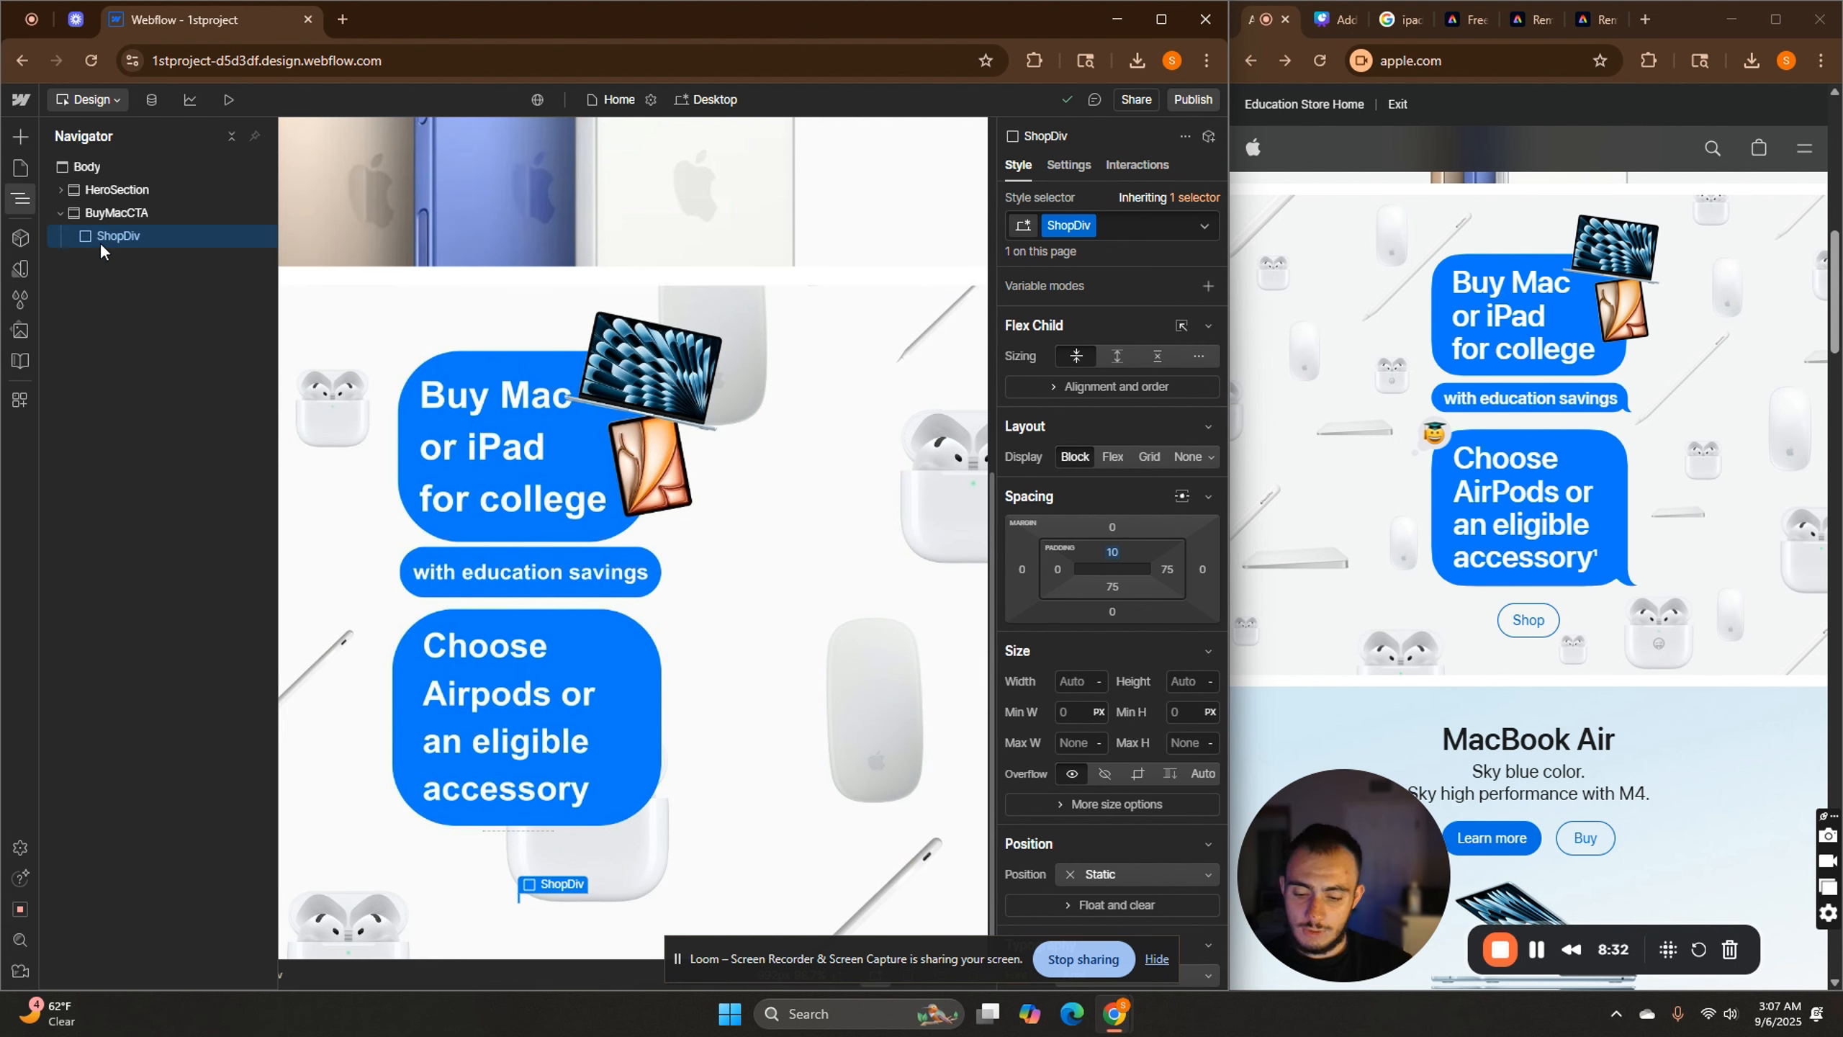
key("ctrl+k")
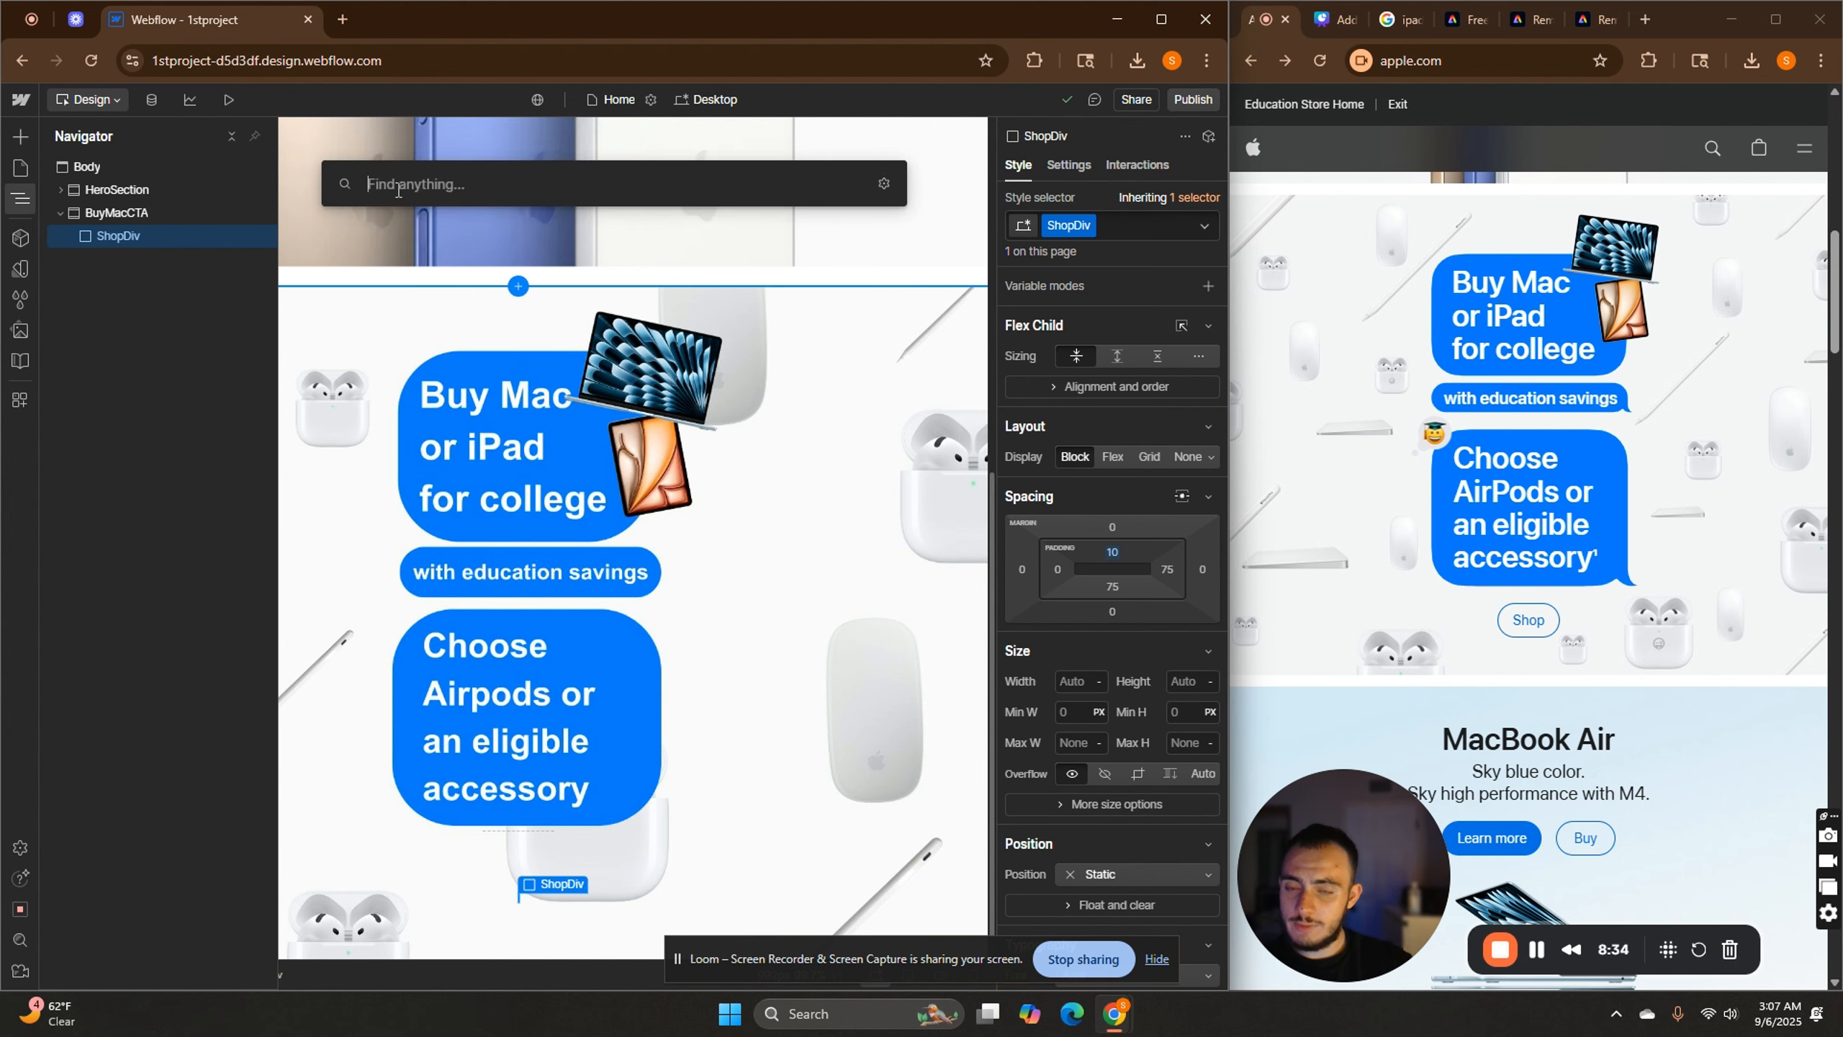
type("link")
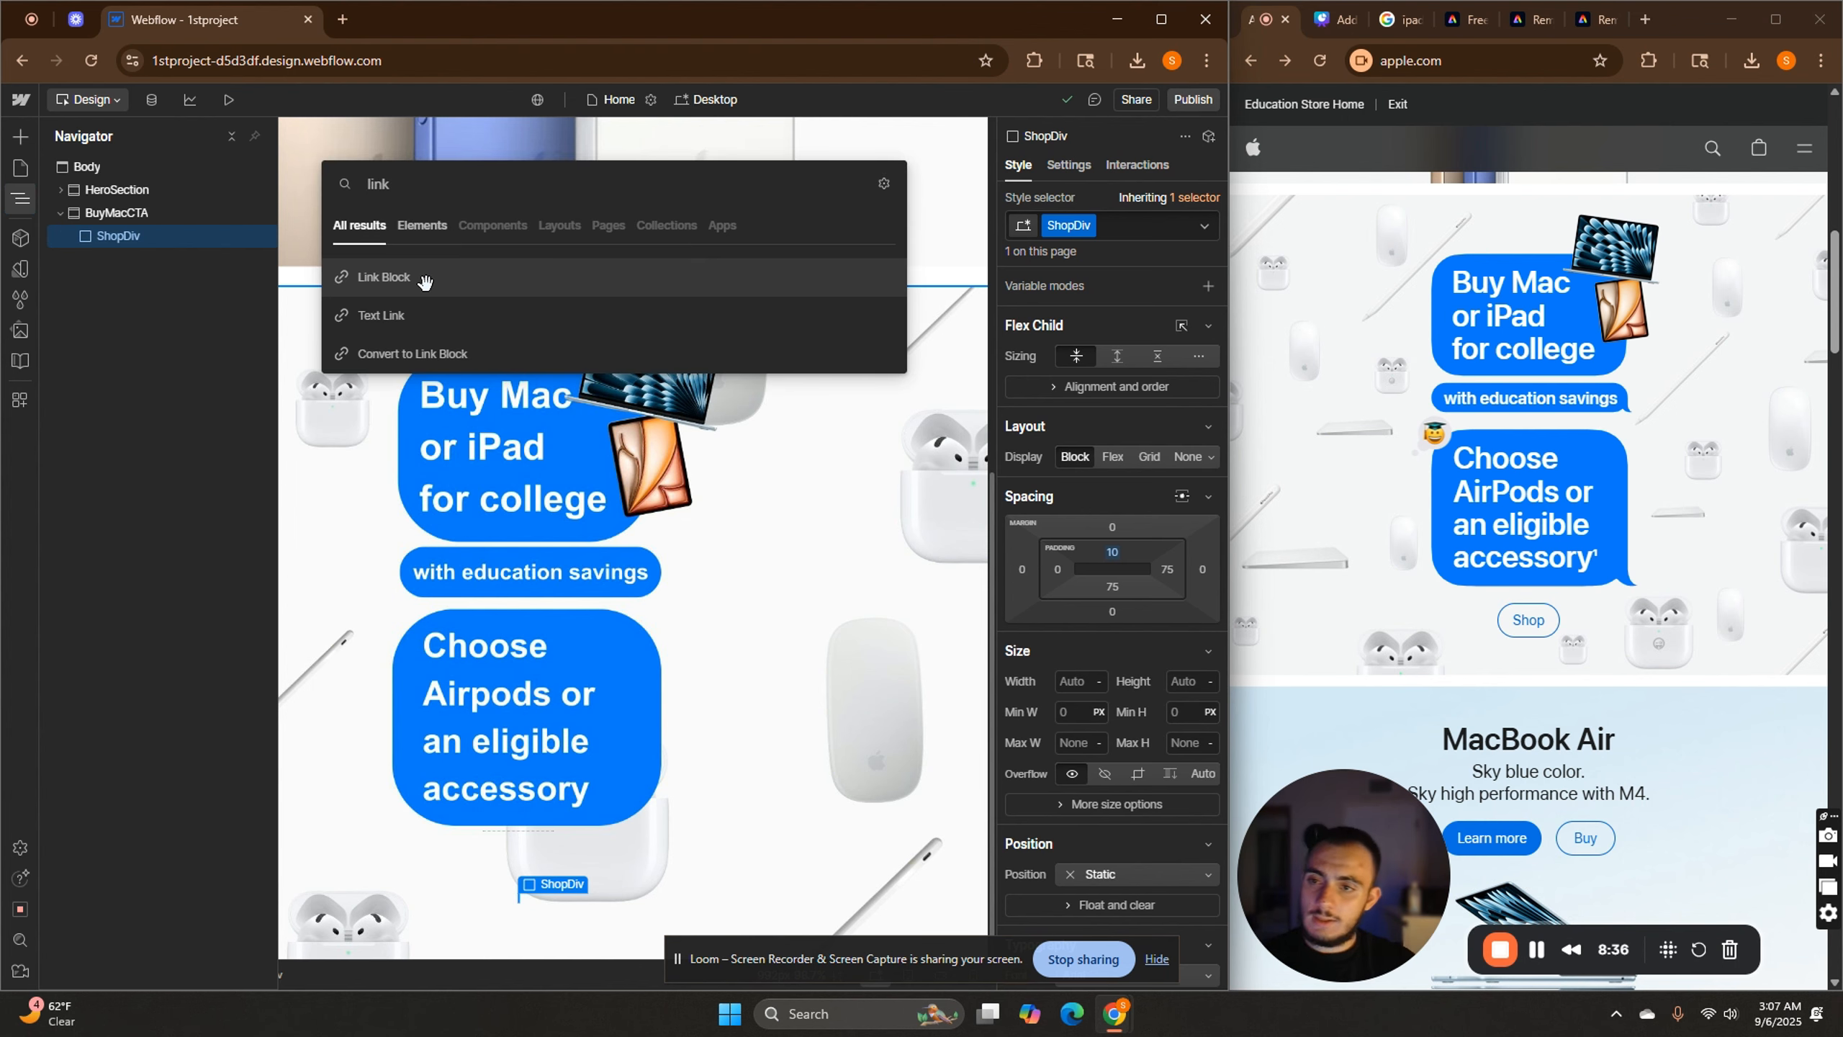
left_click(425, 281)
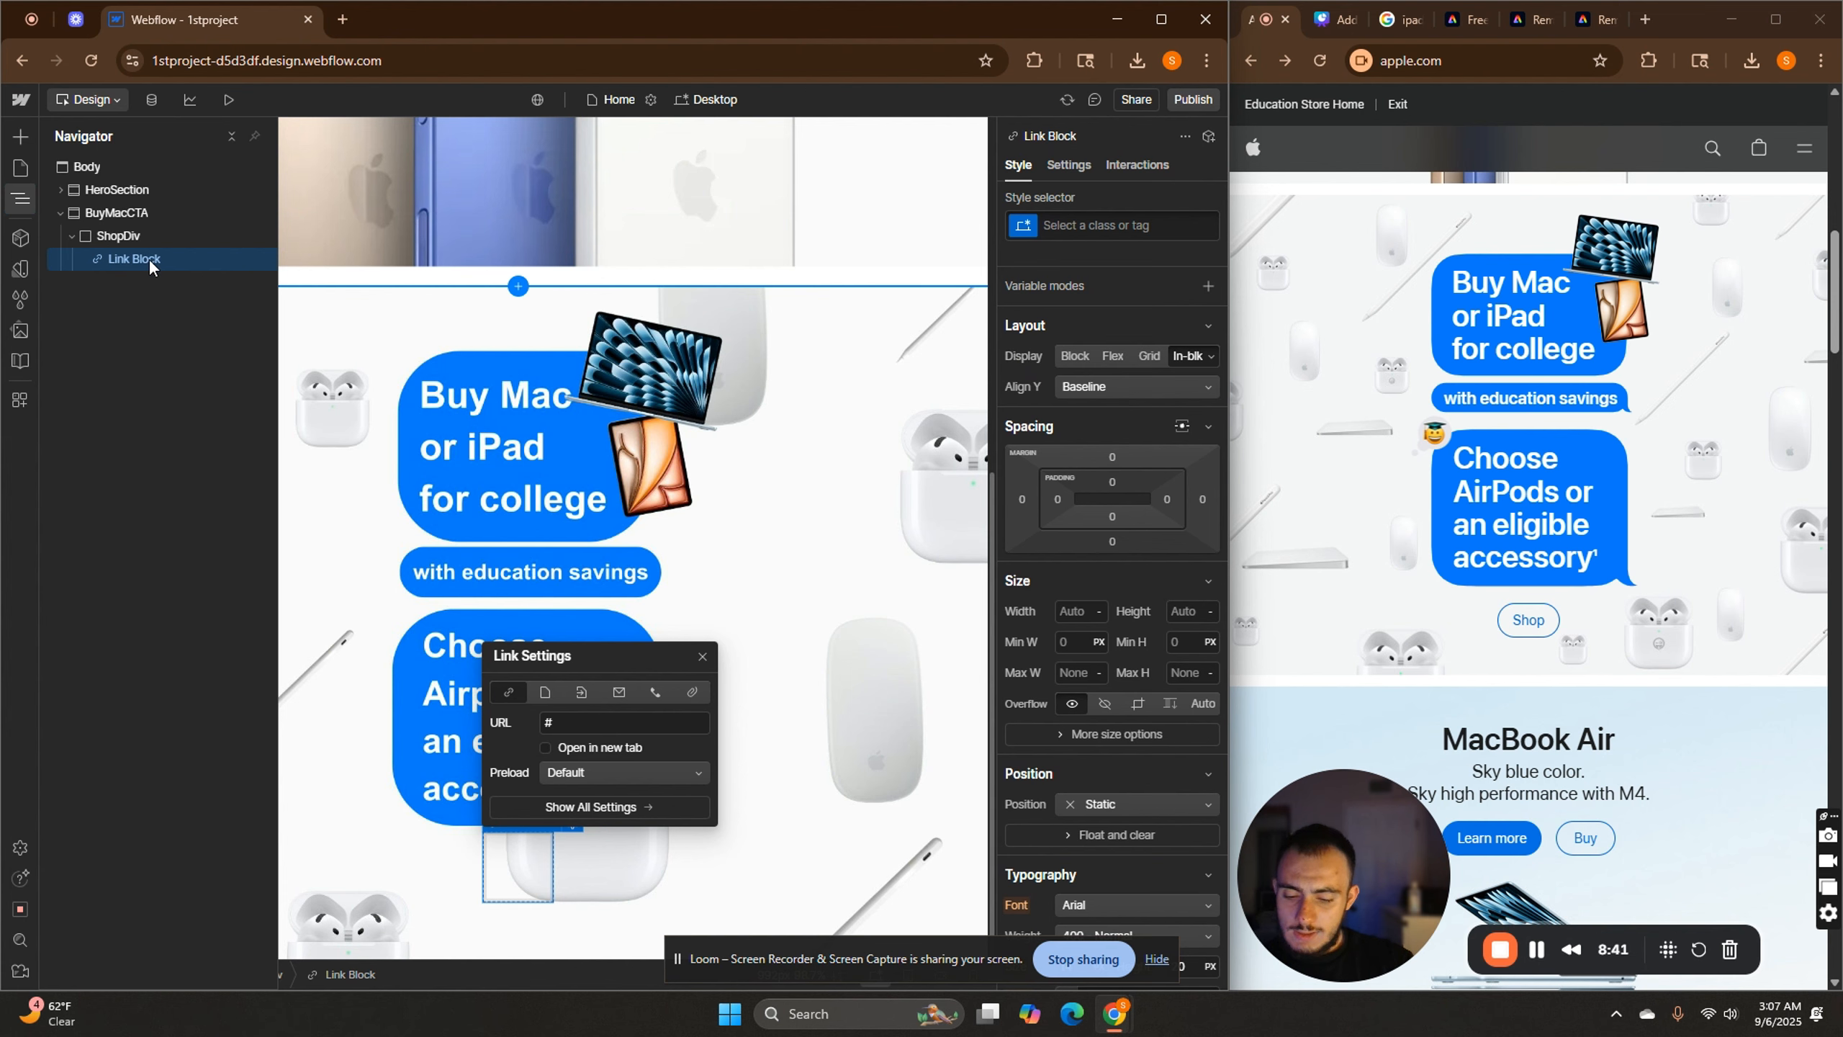
Insert a Text Block inside the new Link Block.
key("ctrl+k")
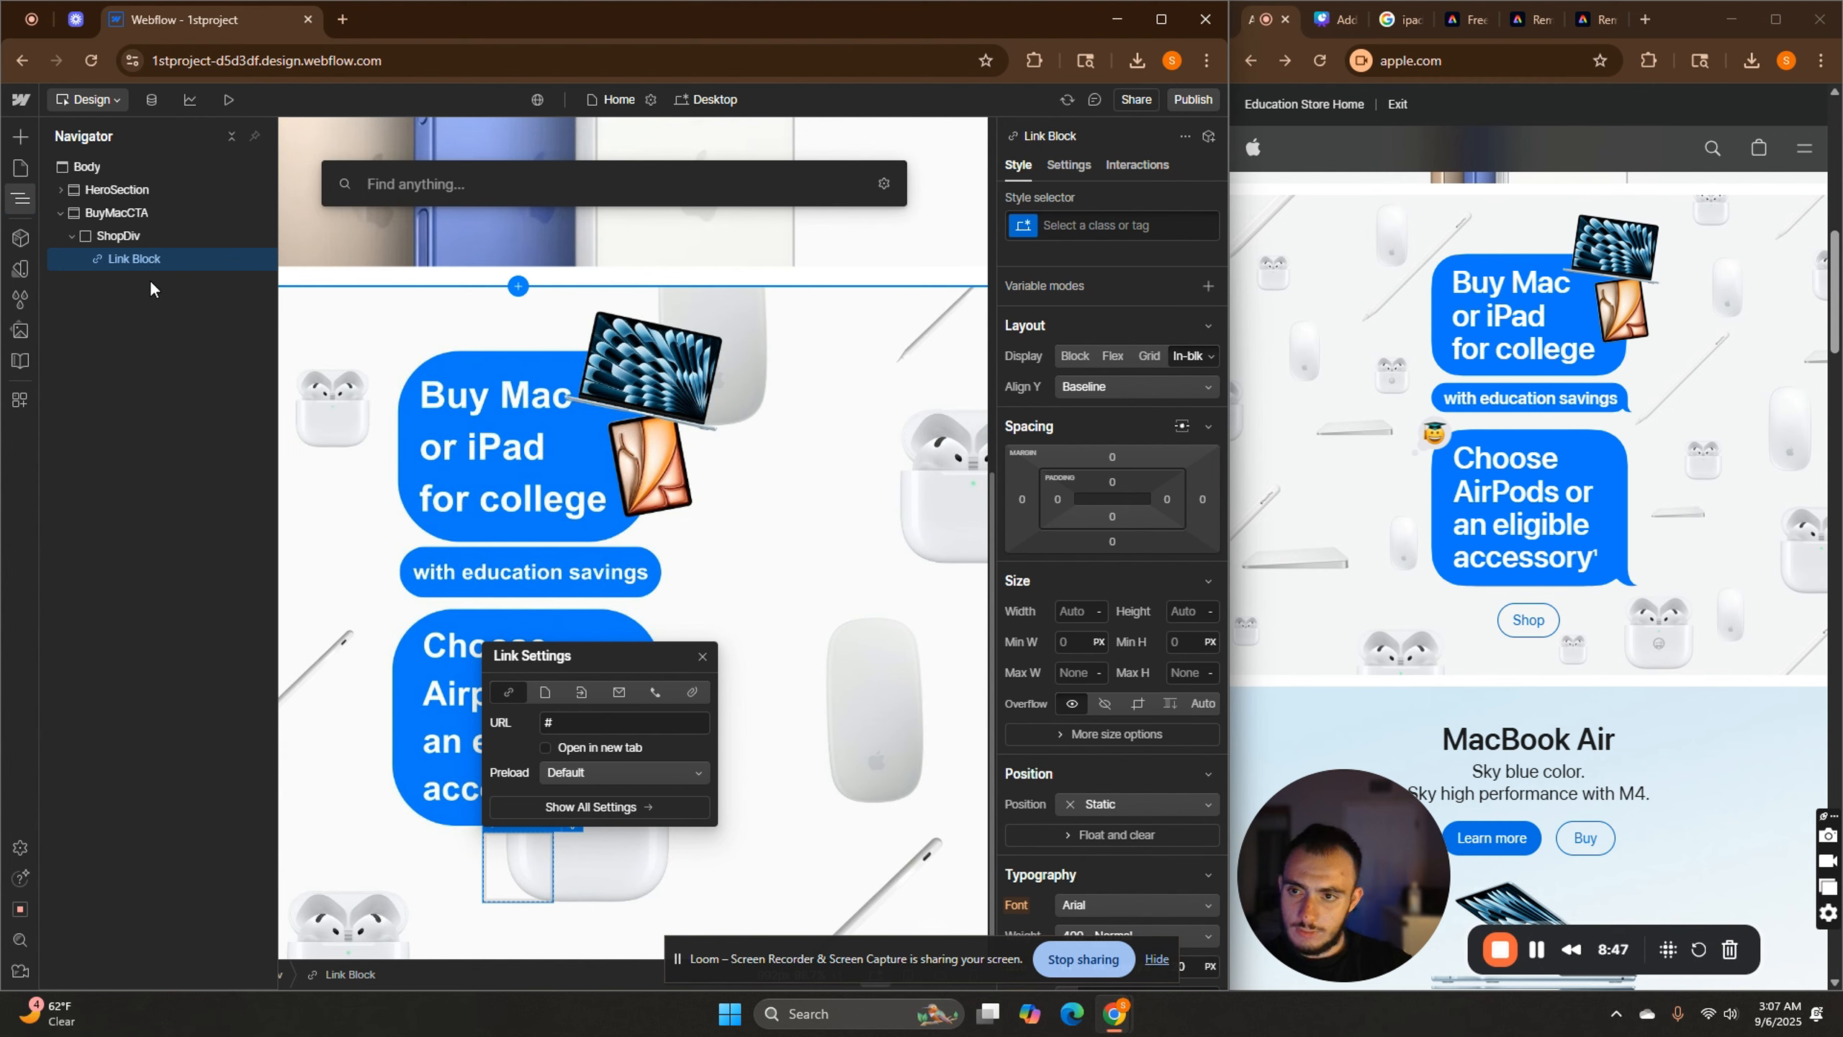
type("te")
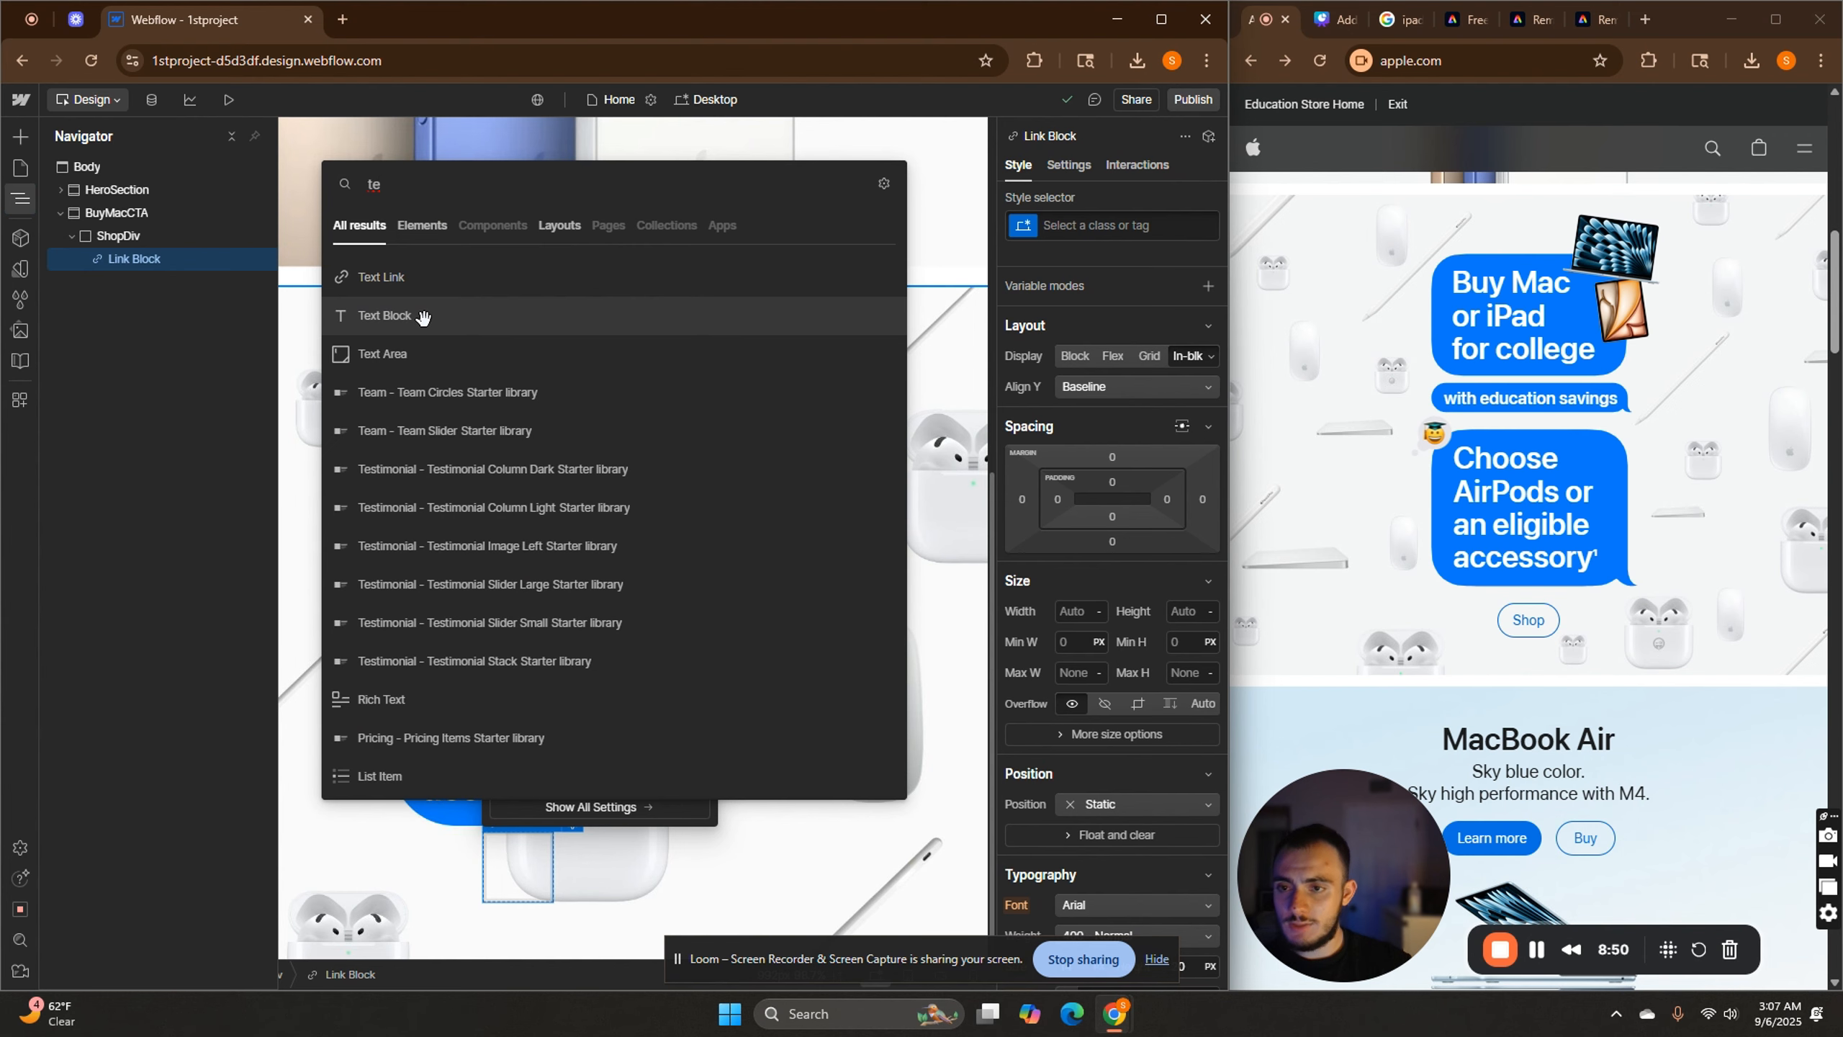
left_click(424, 317)
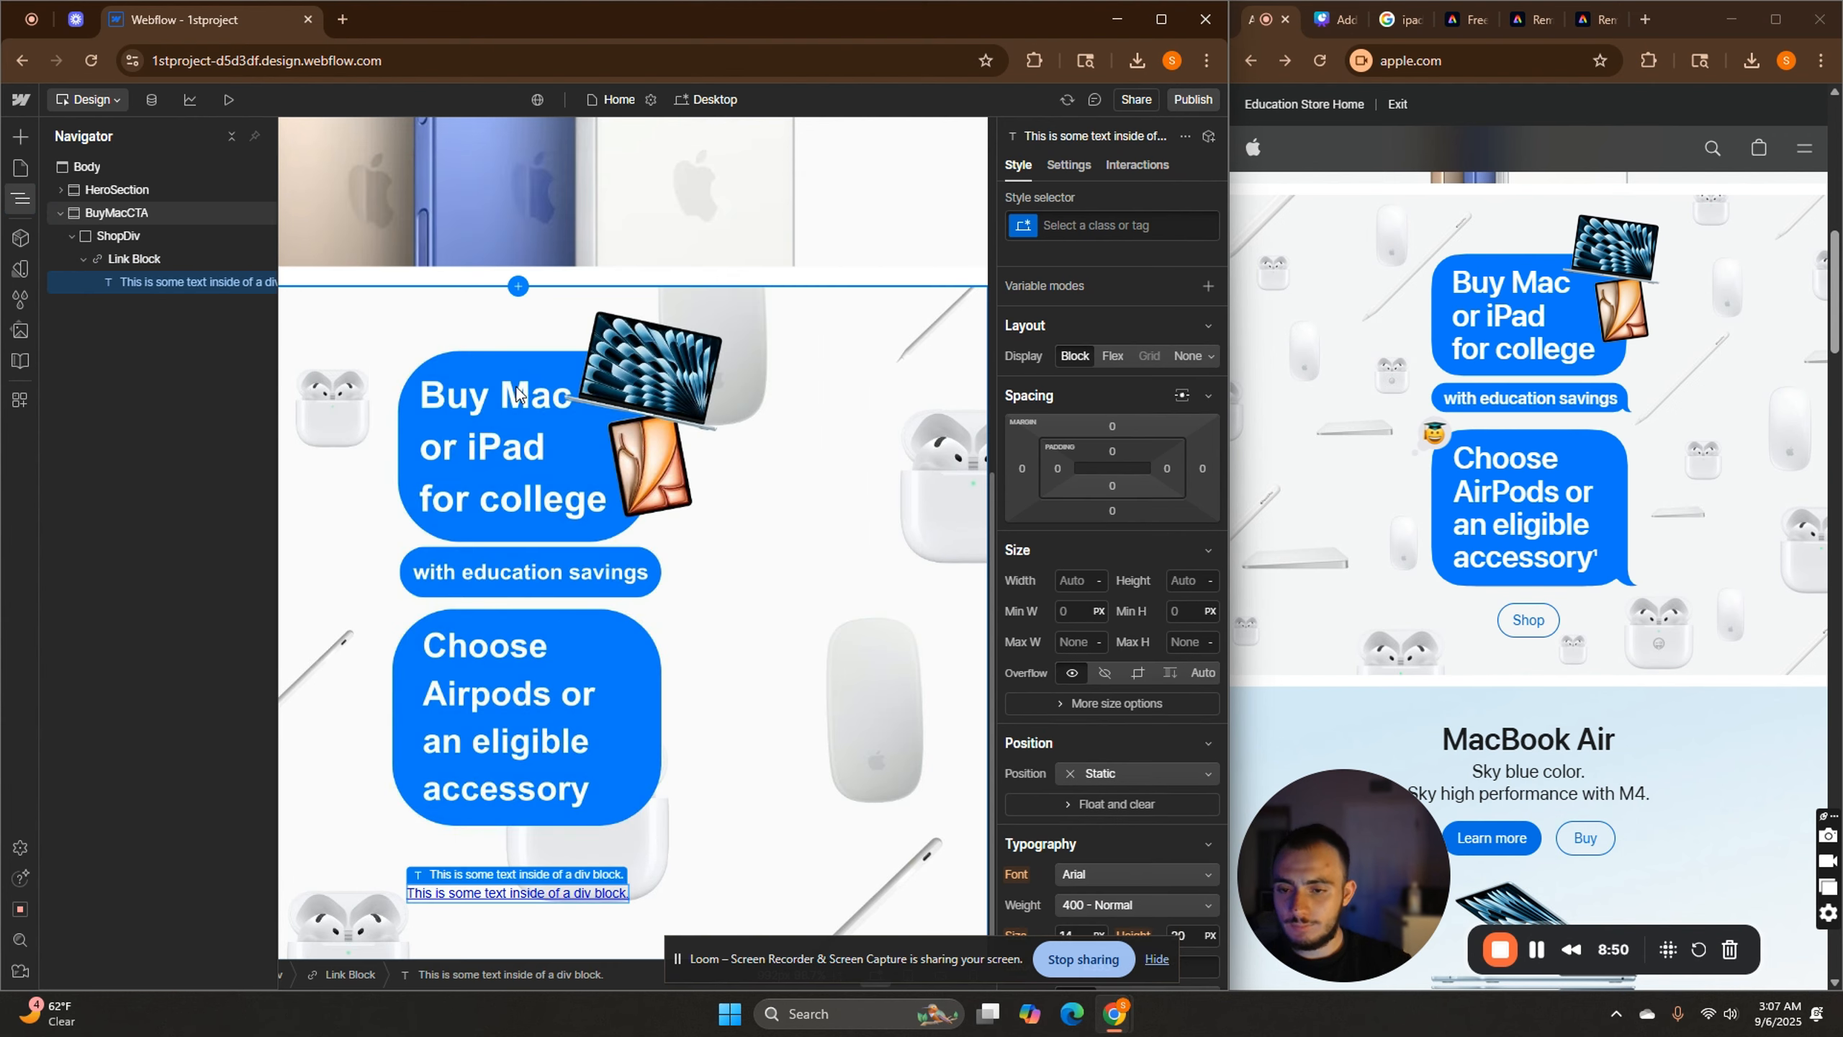
Remove the underline decoration from the Link Block in ShopDiv.
left_click(181, 258)
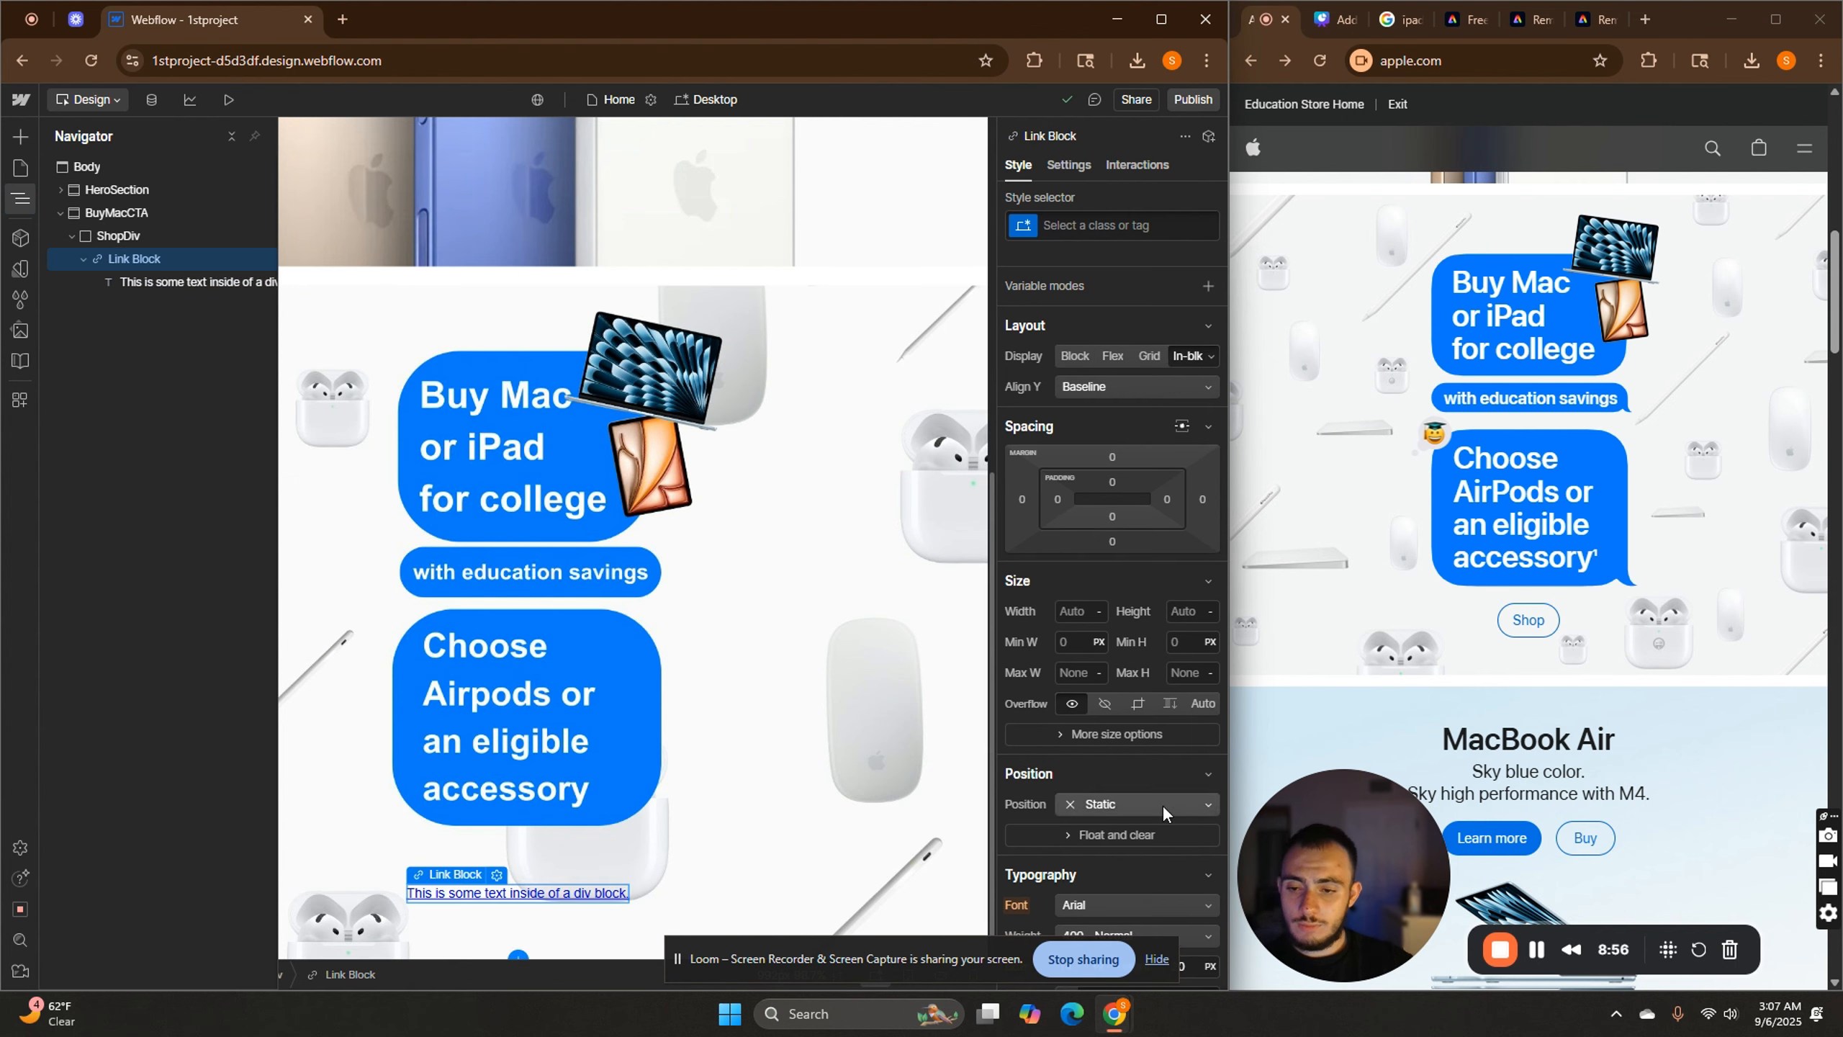
scroll(1129, 573, "down", 5)
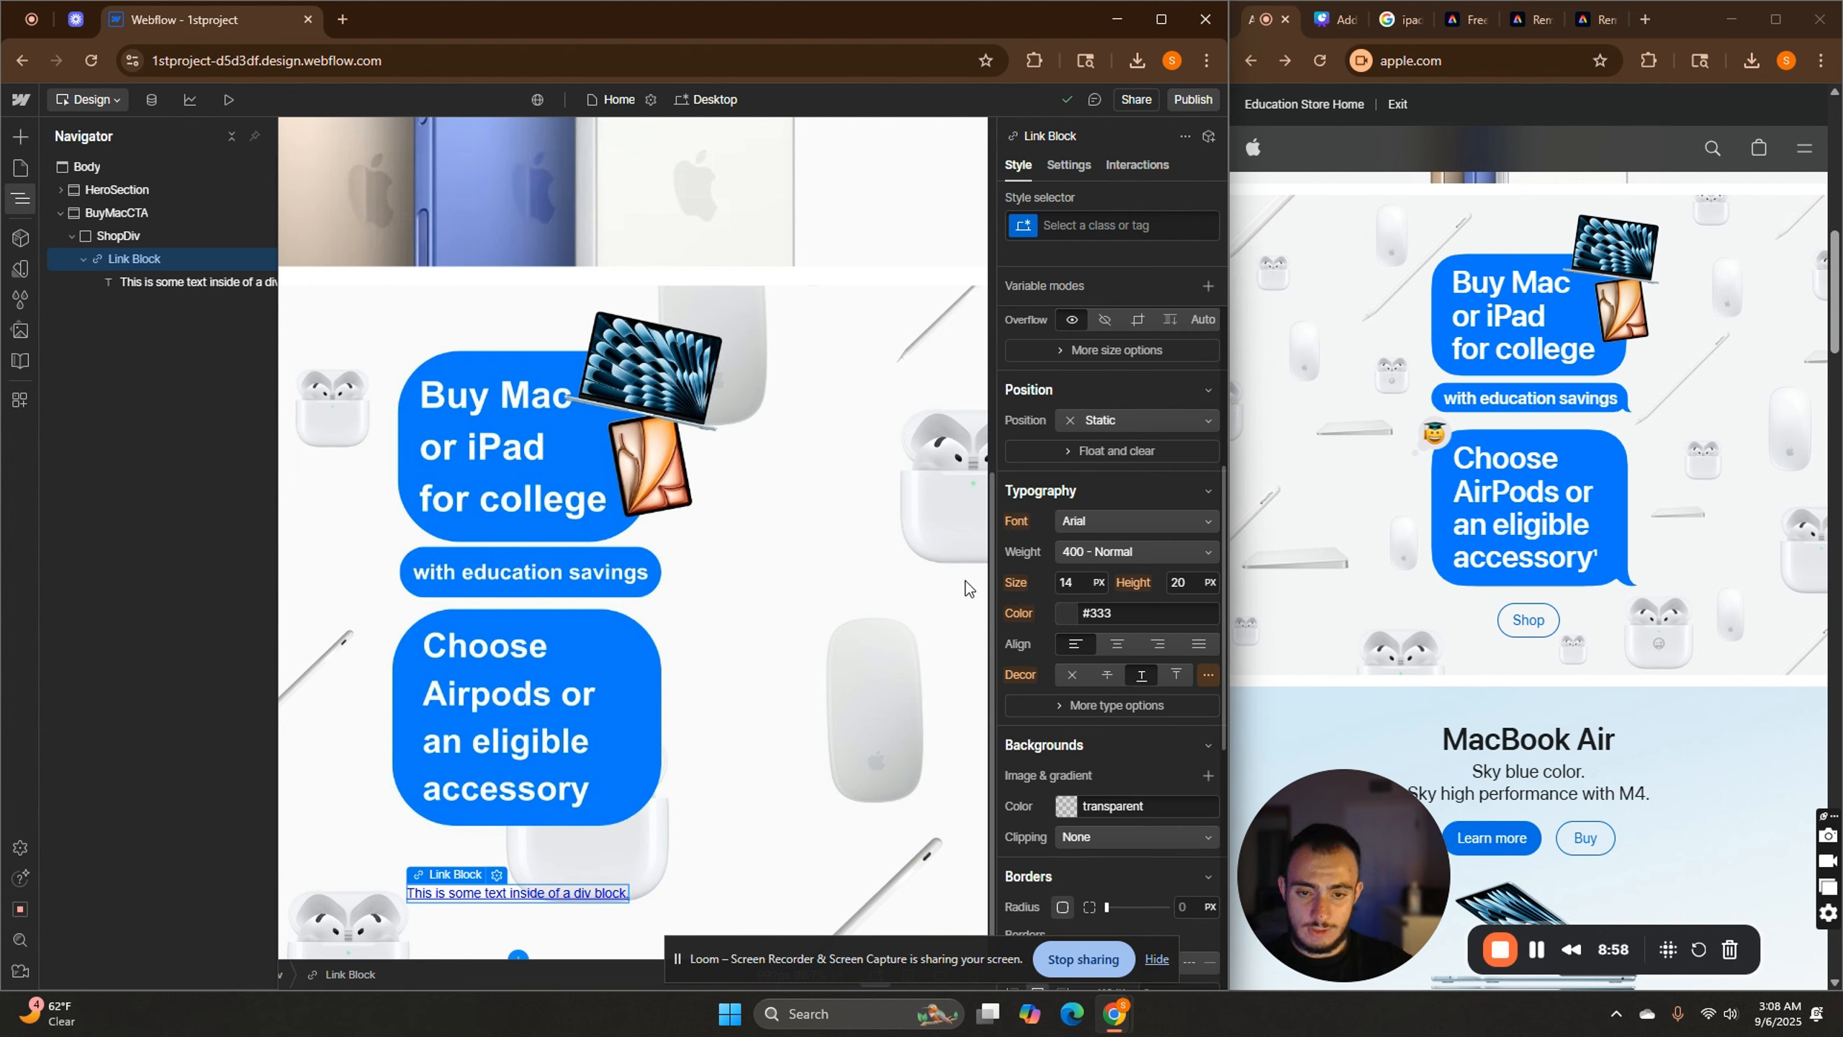
left_click(1064, 673)
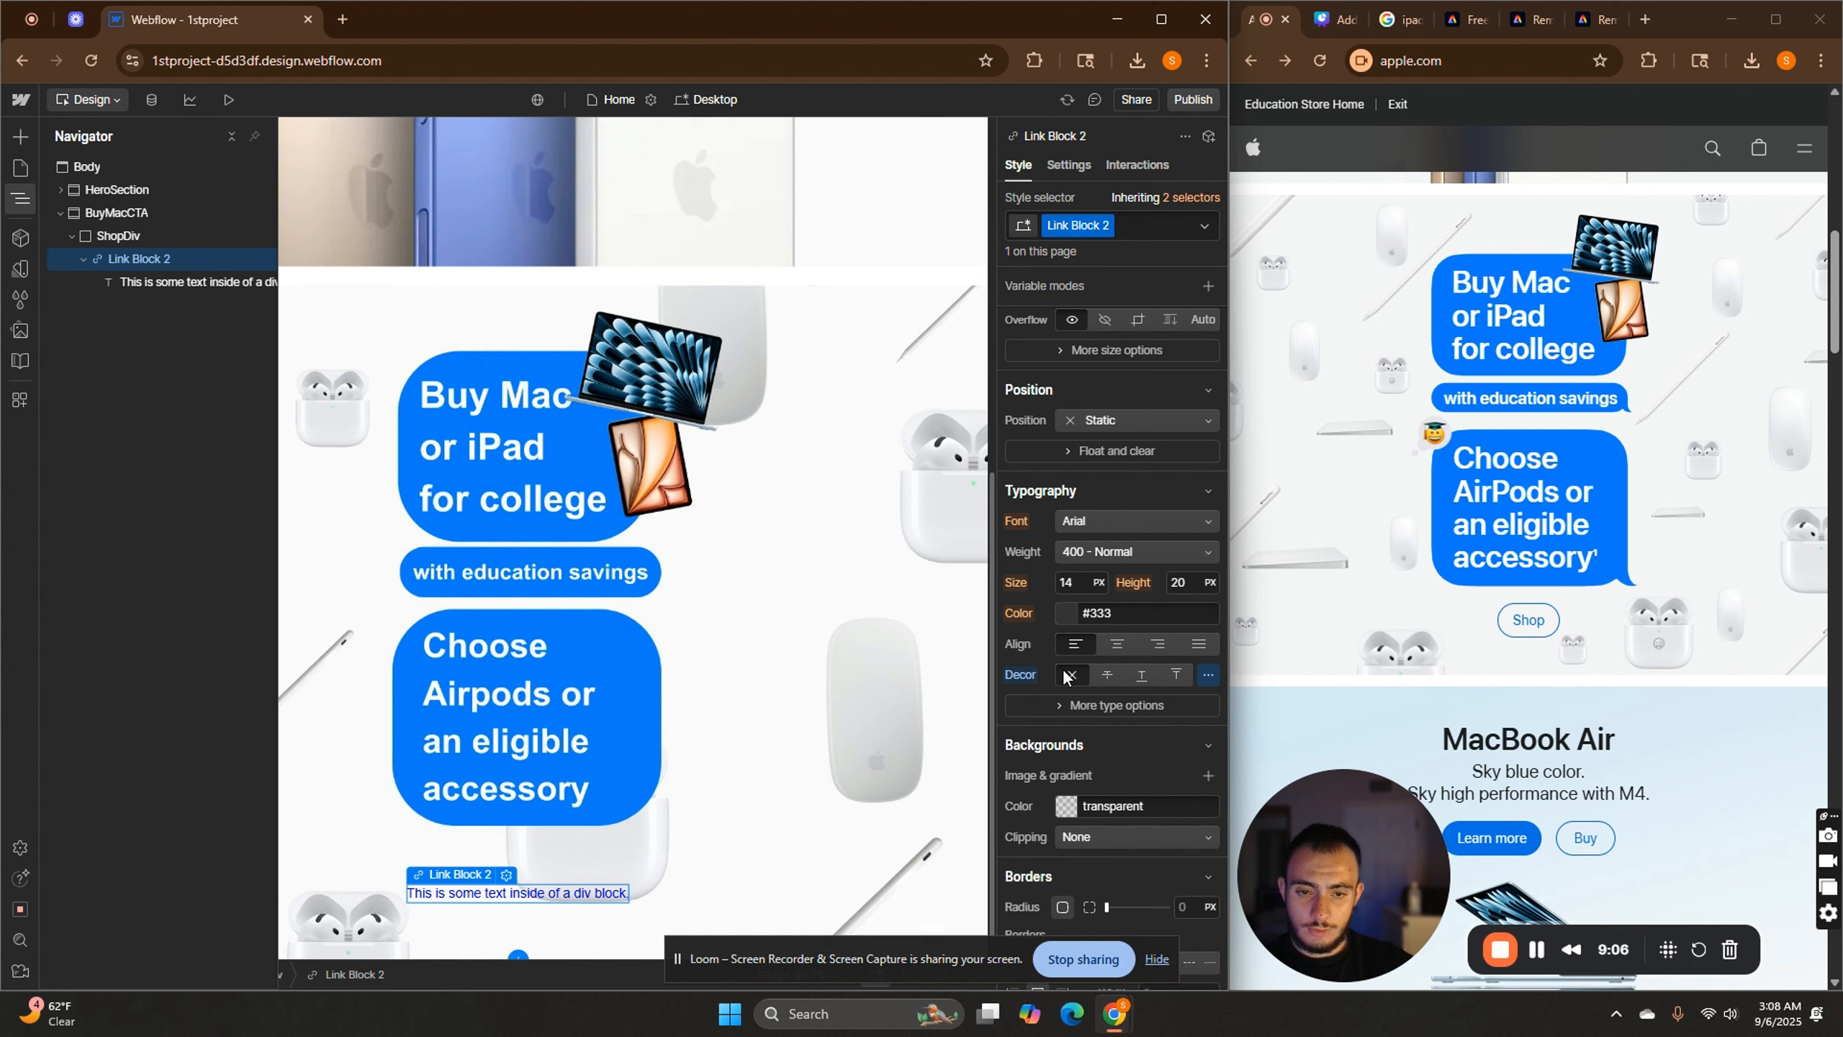
Set the link block's text color to #06c by sampling the blue of the Shop button on Apple's page.
left_click(1073, 614)
left_click_drag(1067, 705, 978, 827)
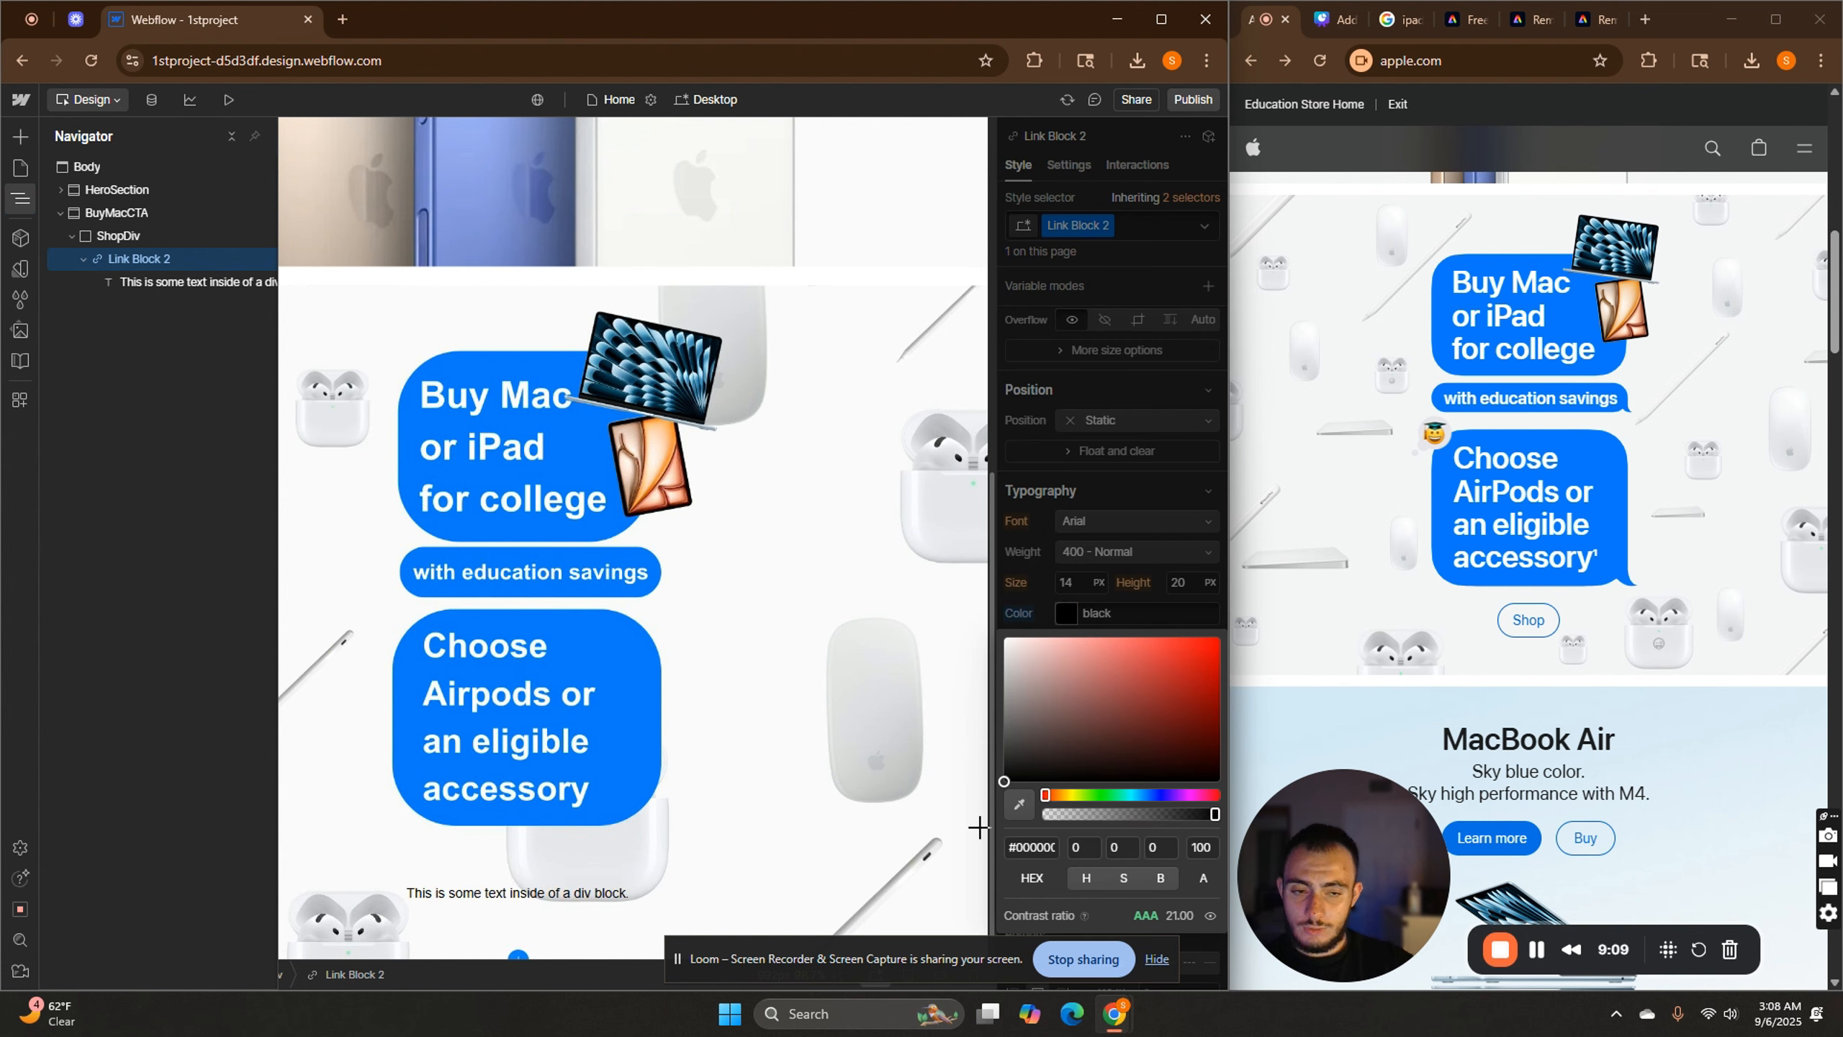
left_click(1019, 805)
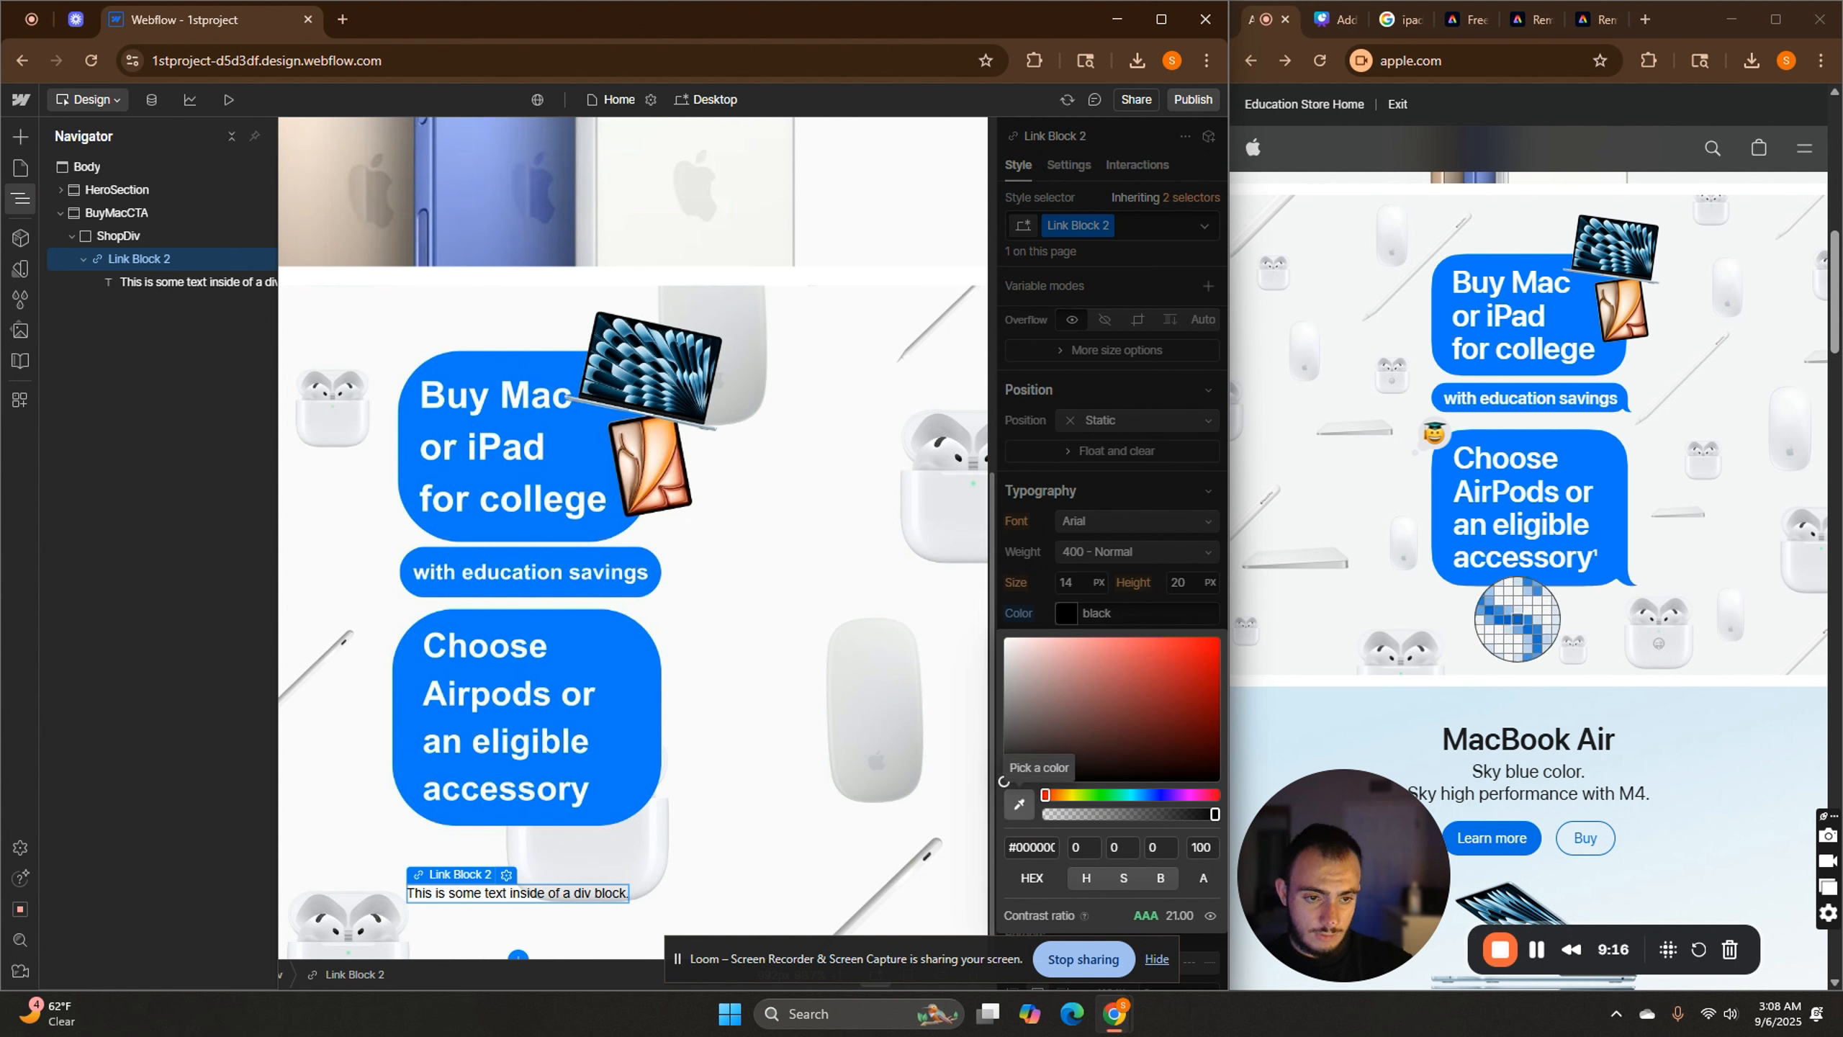
left_click(1518, 622)
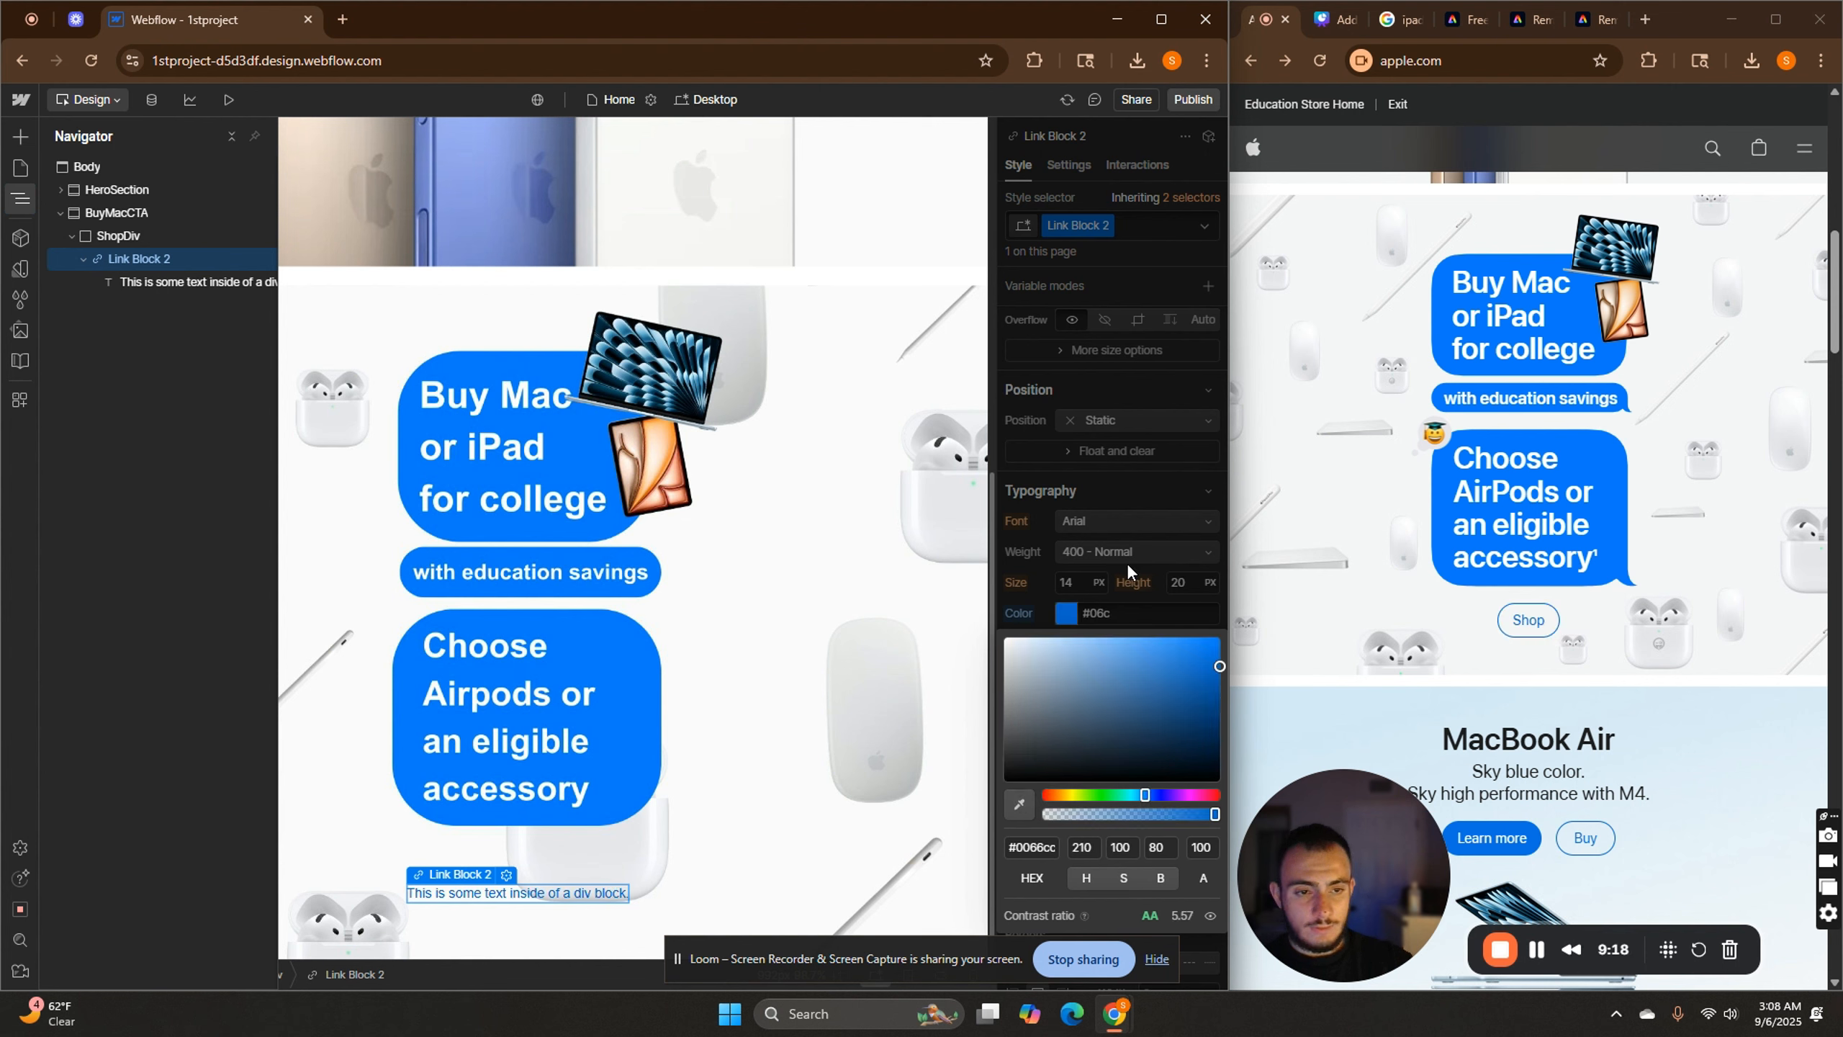
left_click(1073, 616)
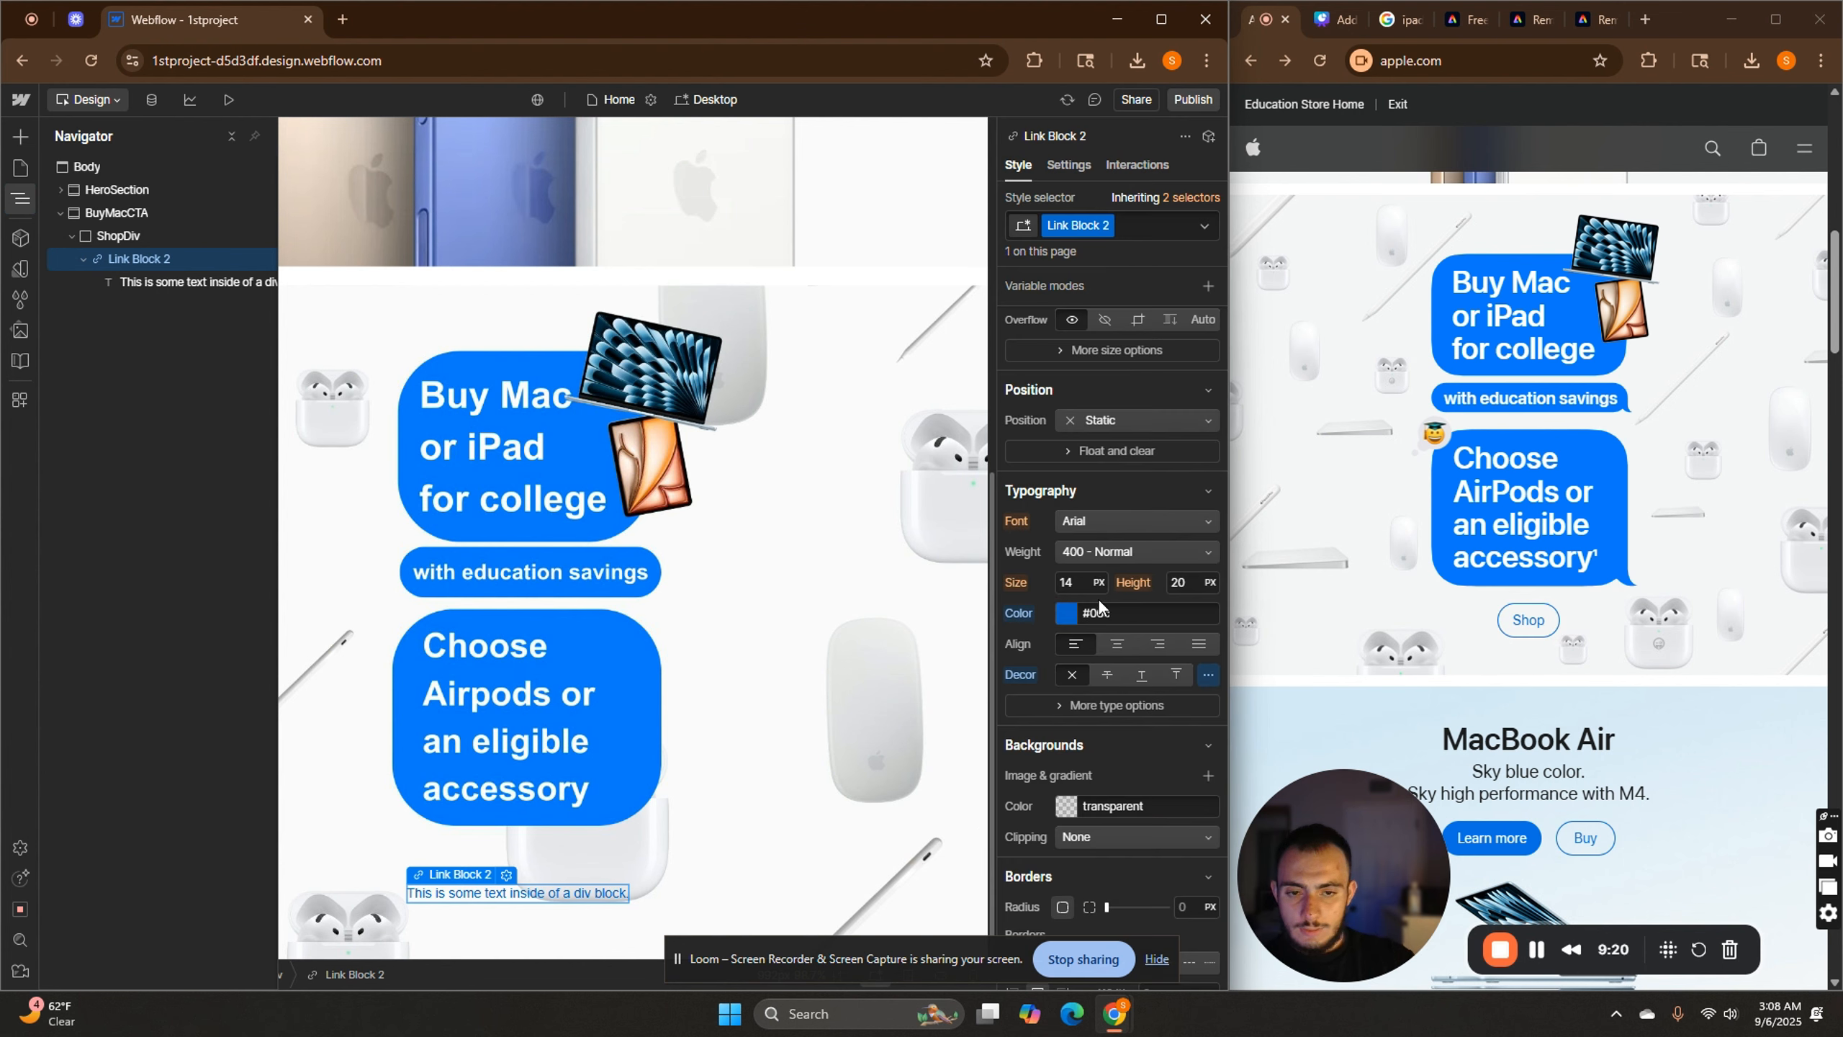
Set the link block's font size to 22 px and its weight to 400 - Normal.
left_click(1085, 577)
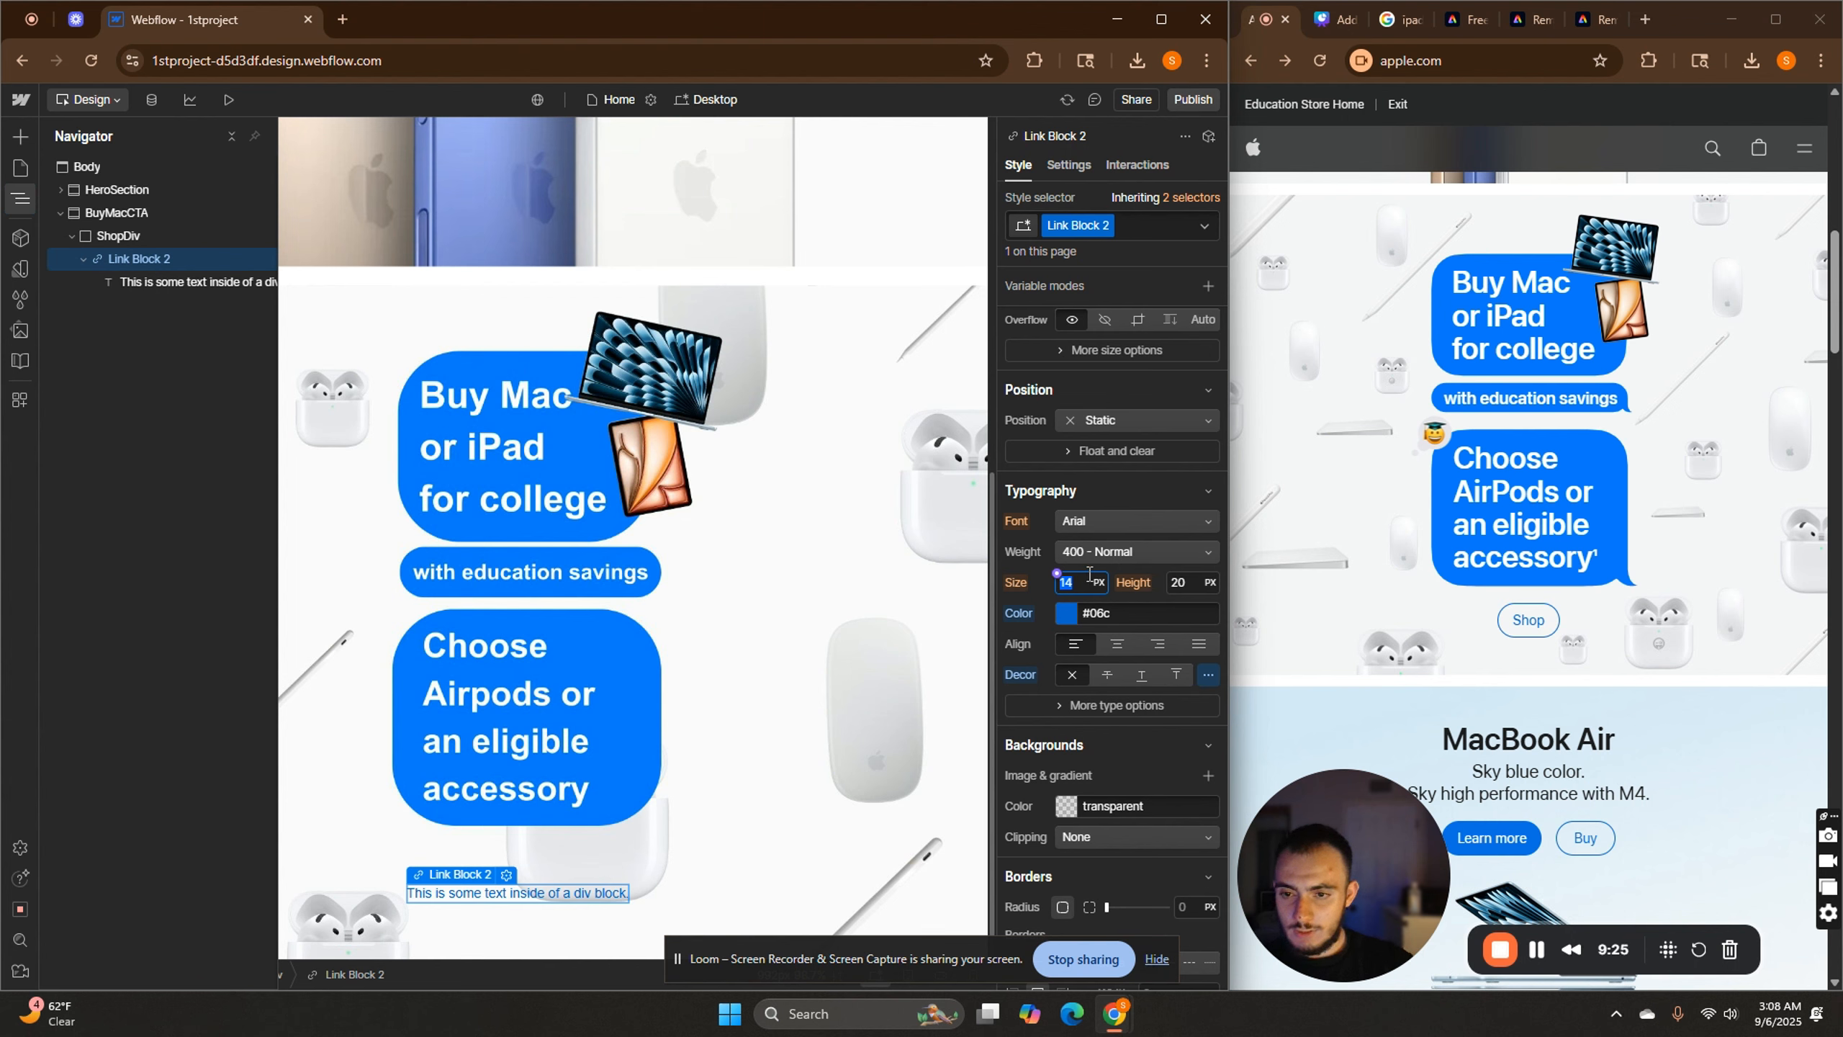
type("20")
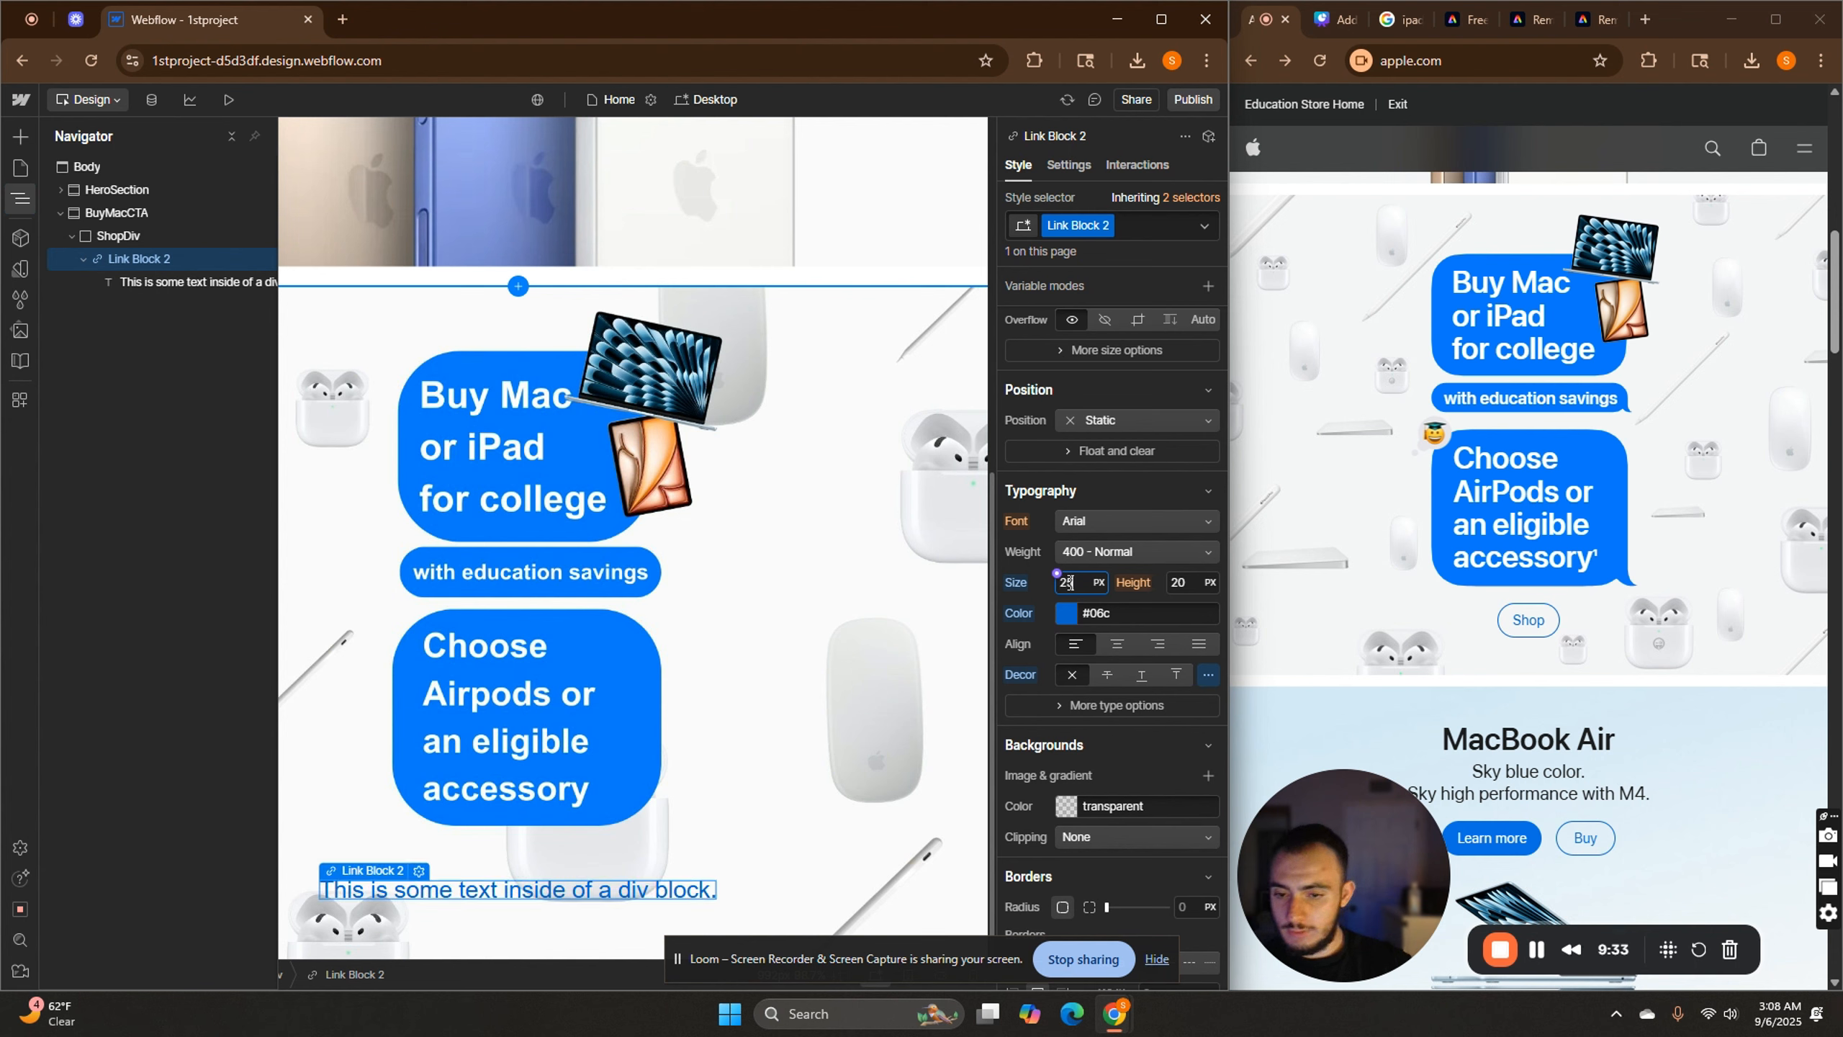
double_click(1064, 581)
type("22")
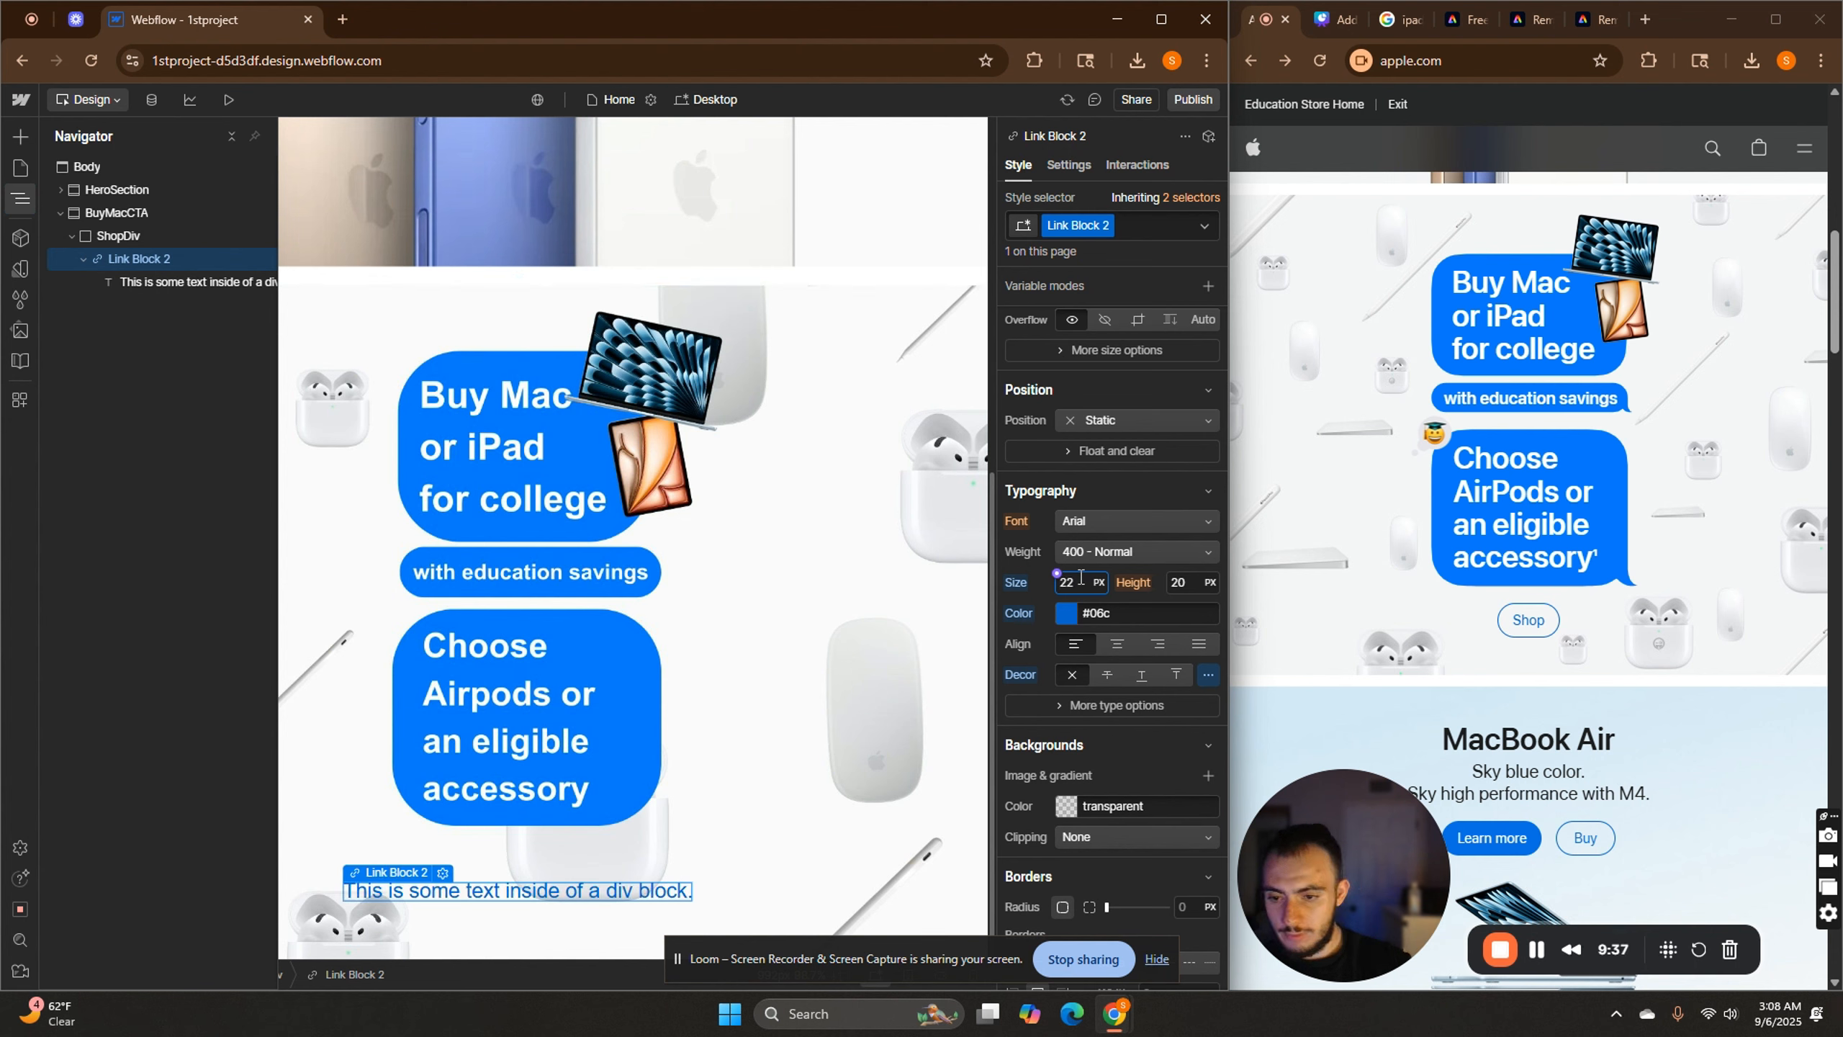
left_click(1111, 553)
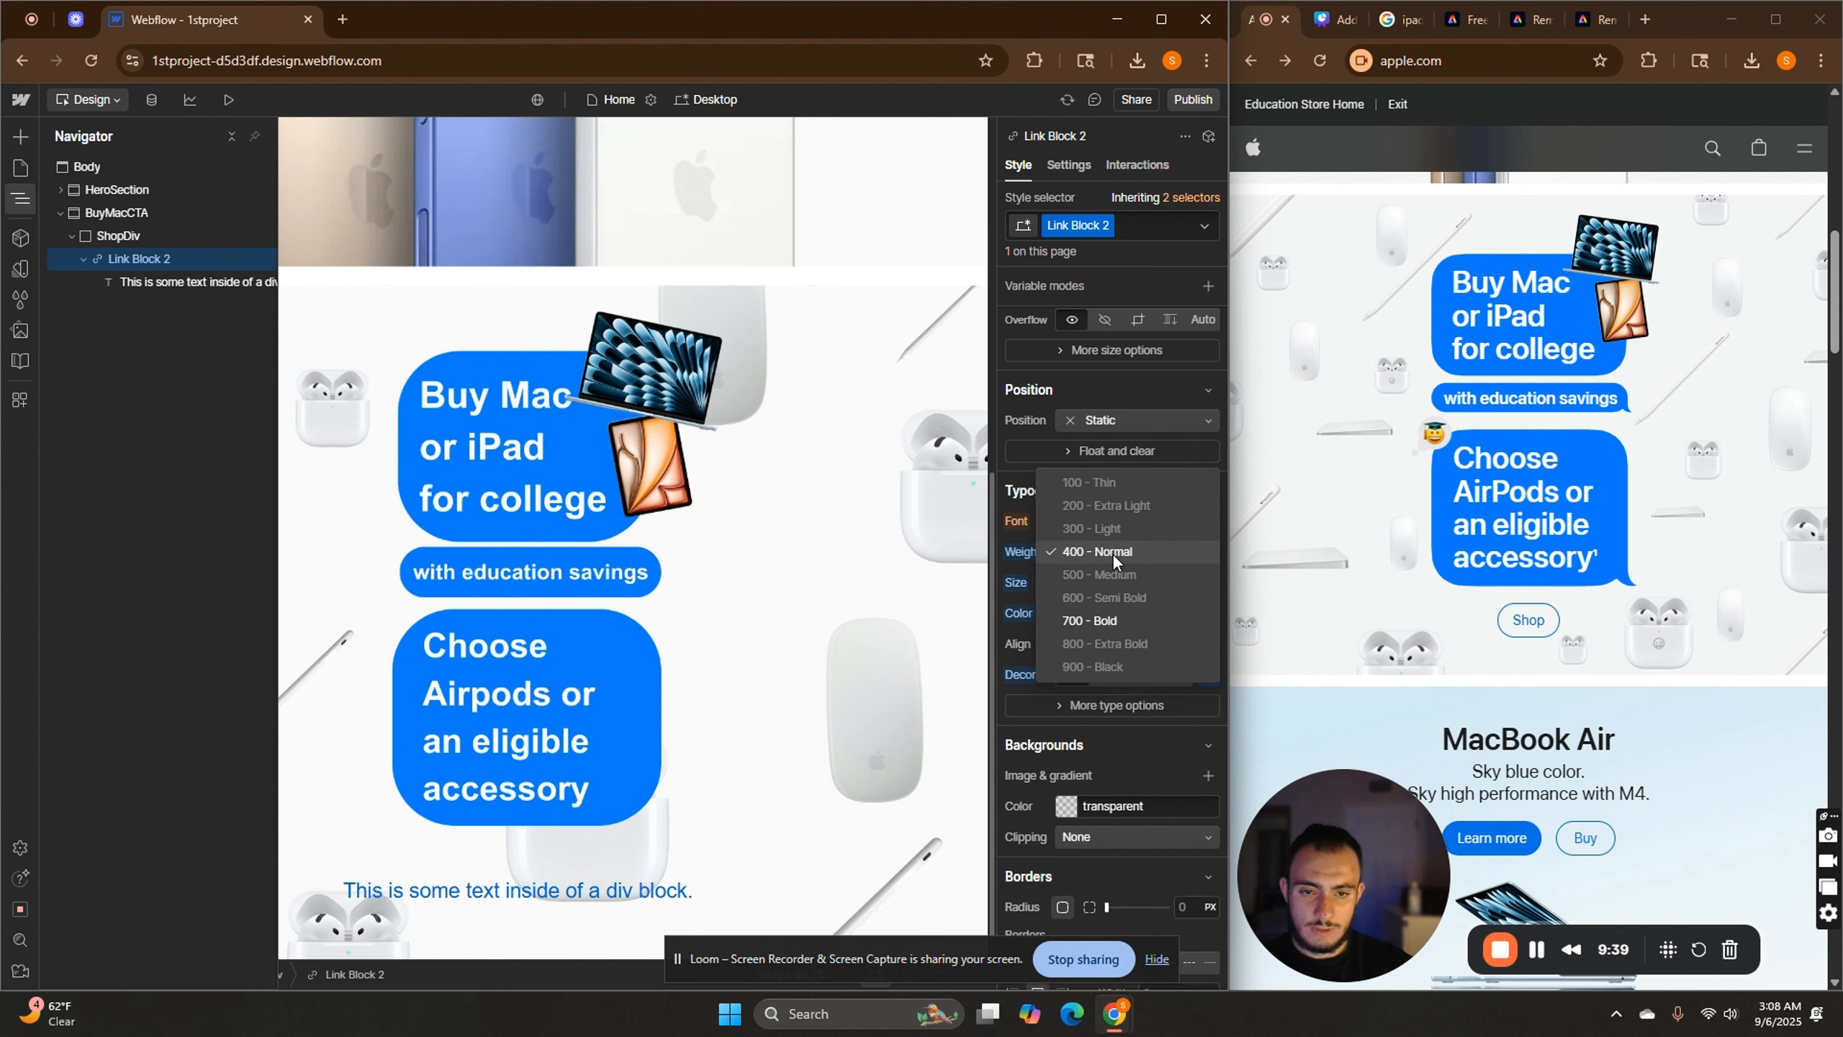
left_click(1111, 553)
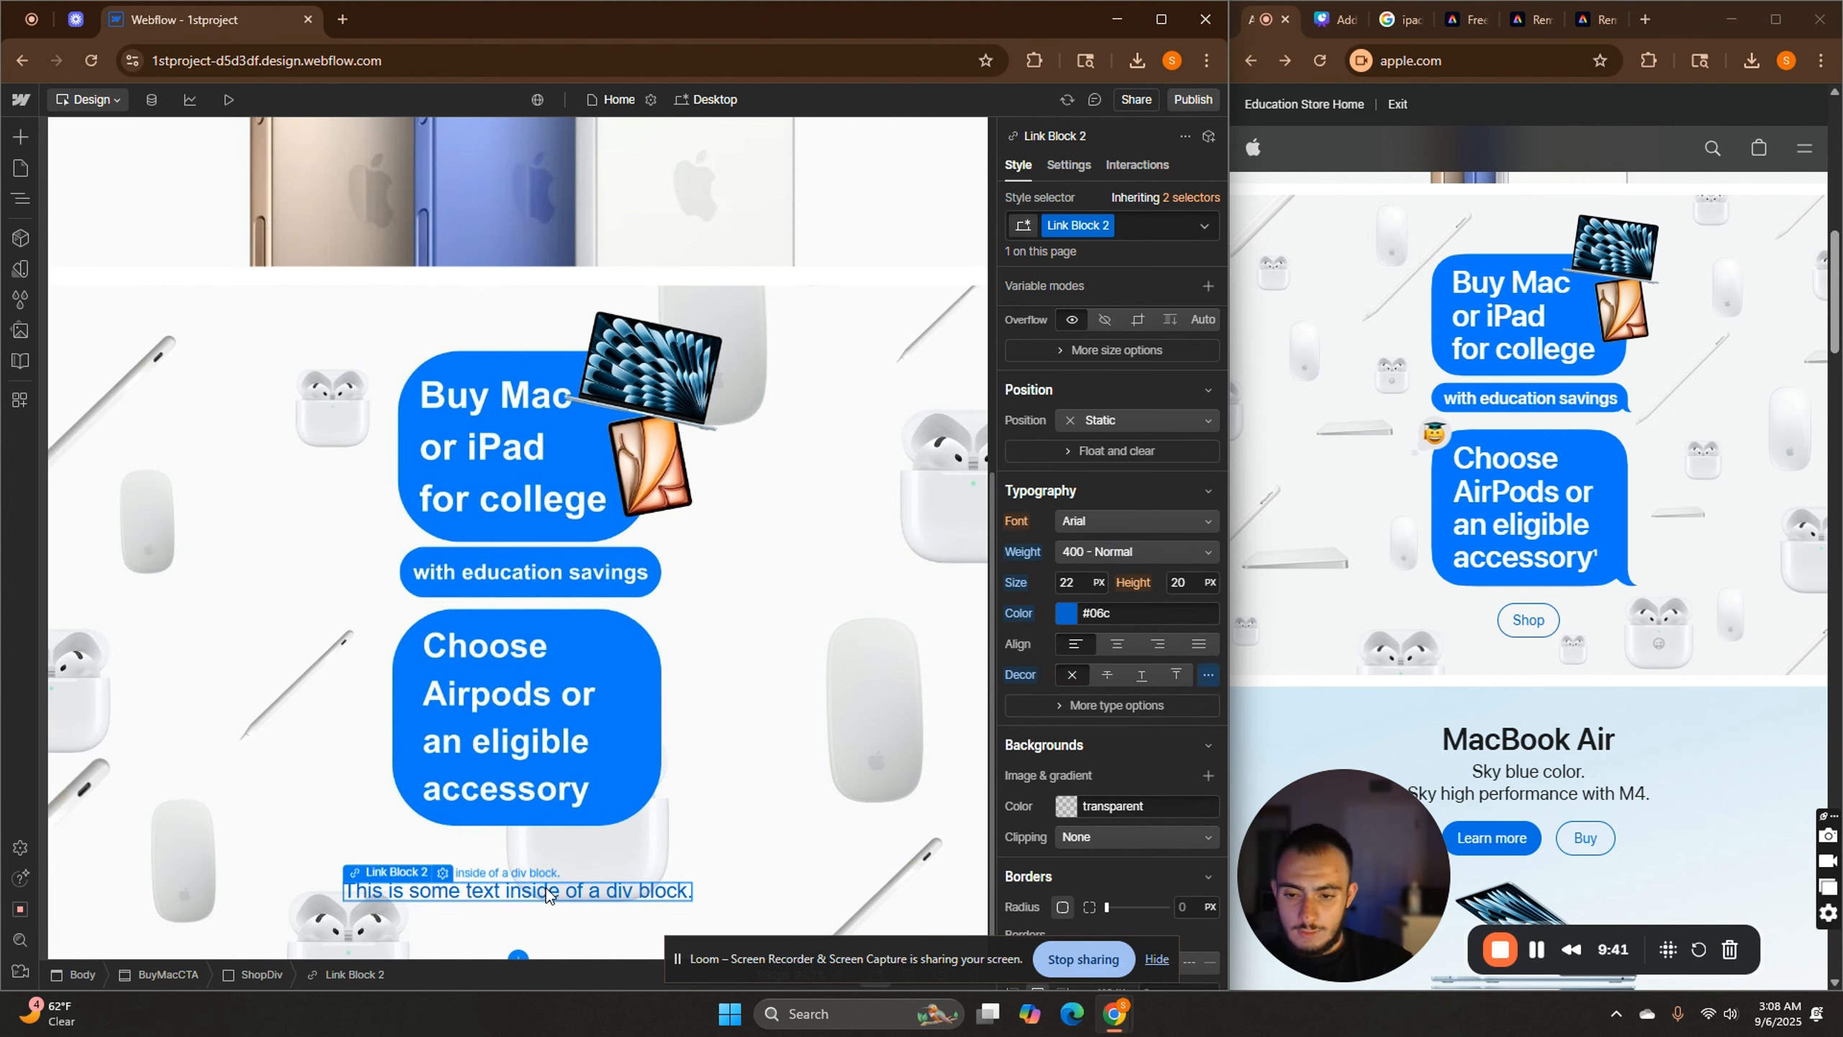
Replace the placeholder text in the link block with "Shop".
double_click(545, 887)
type("Sh")
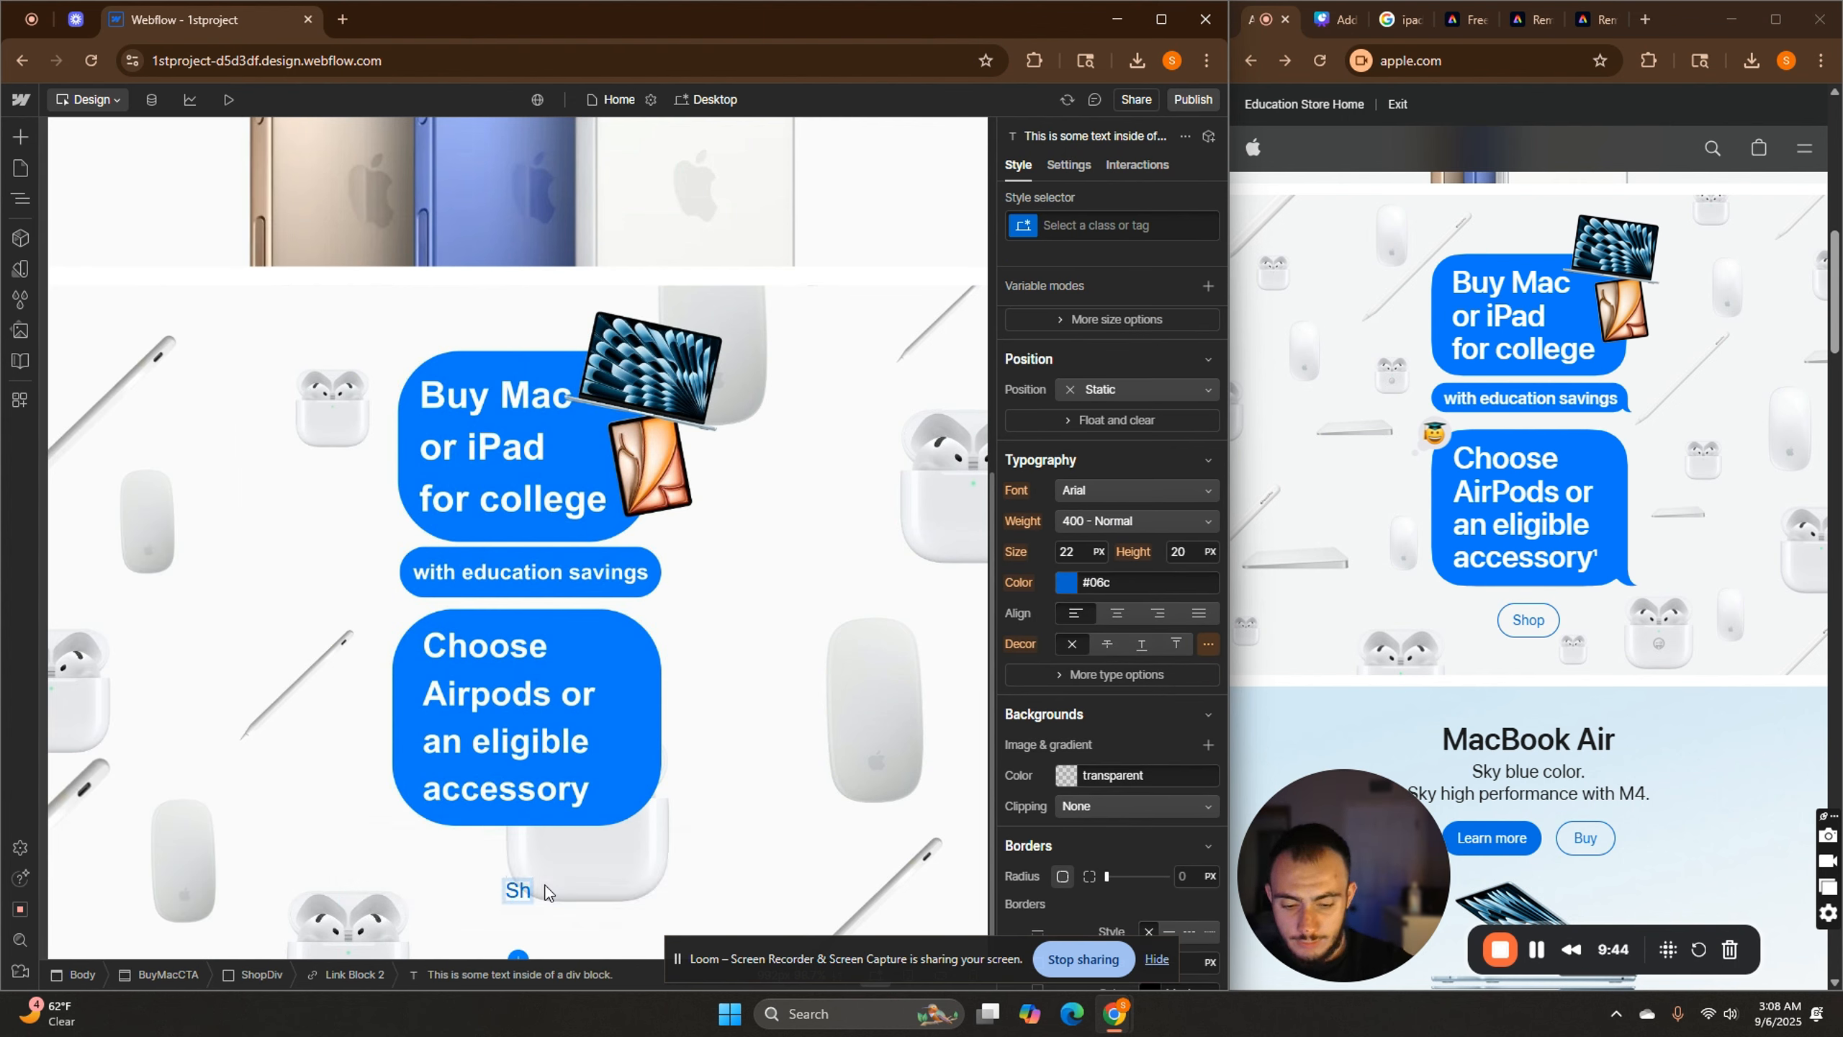
type("op")
key("Return")
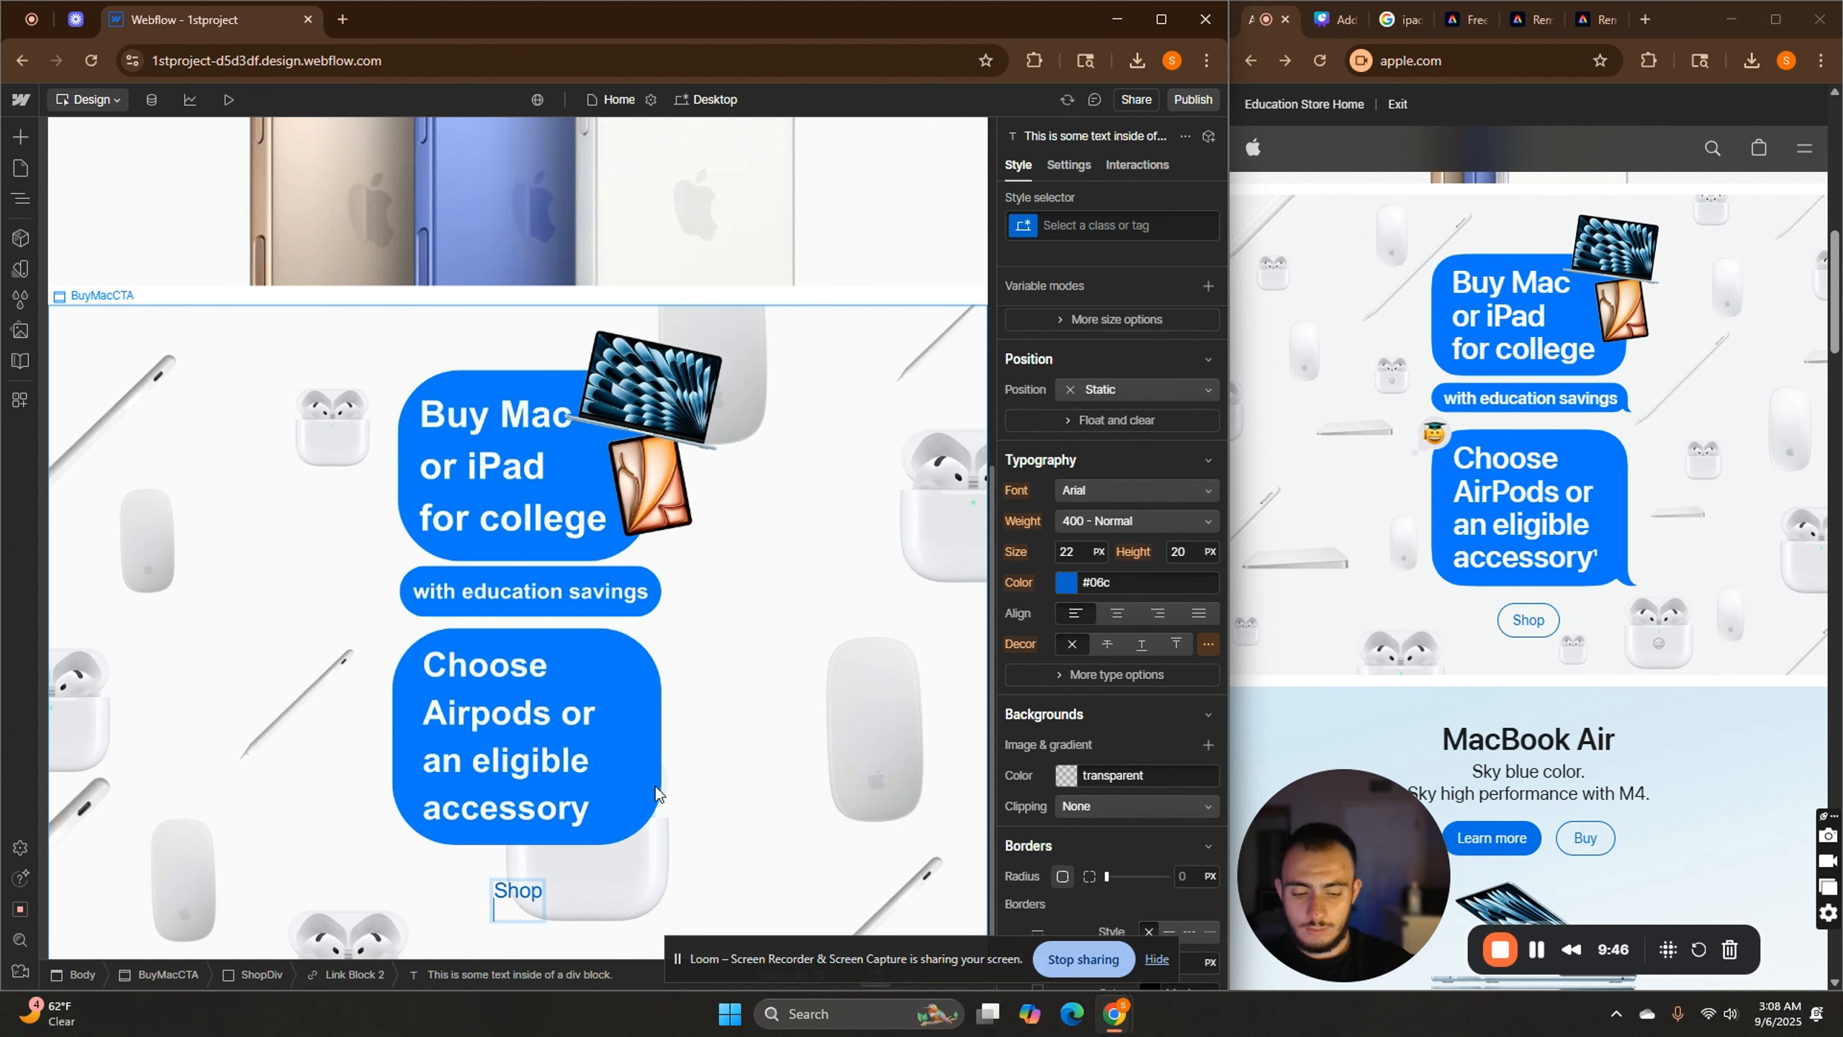
key("BackSpace")
left_click(386, 661)
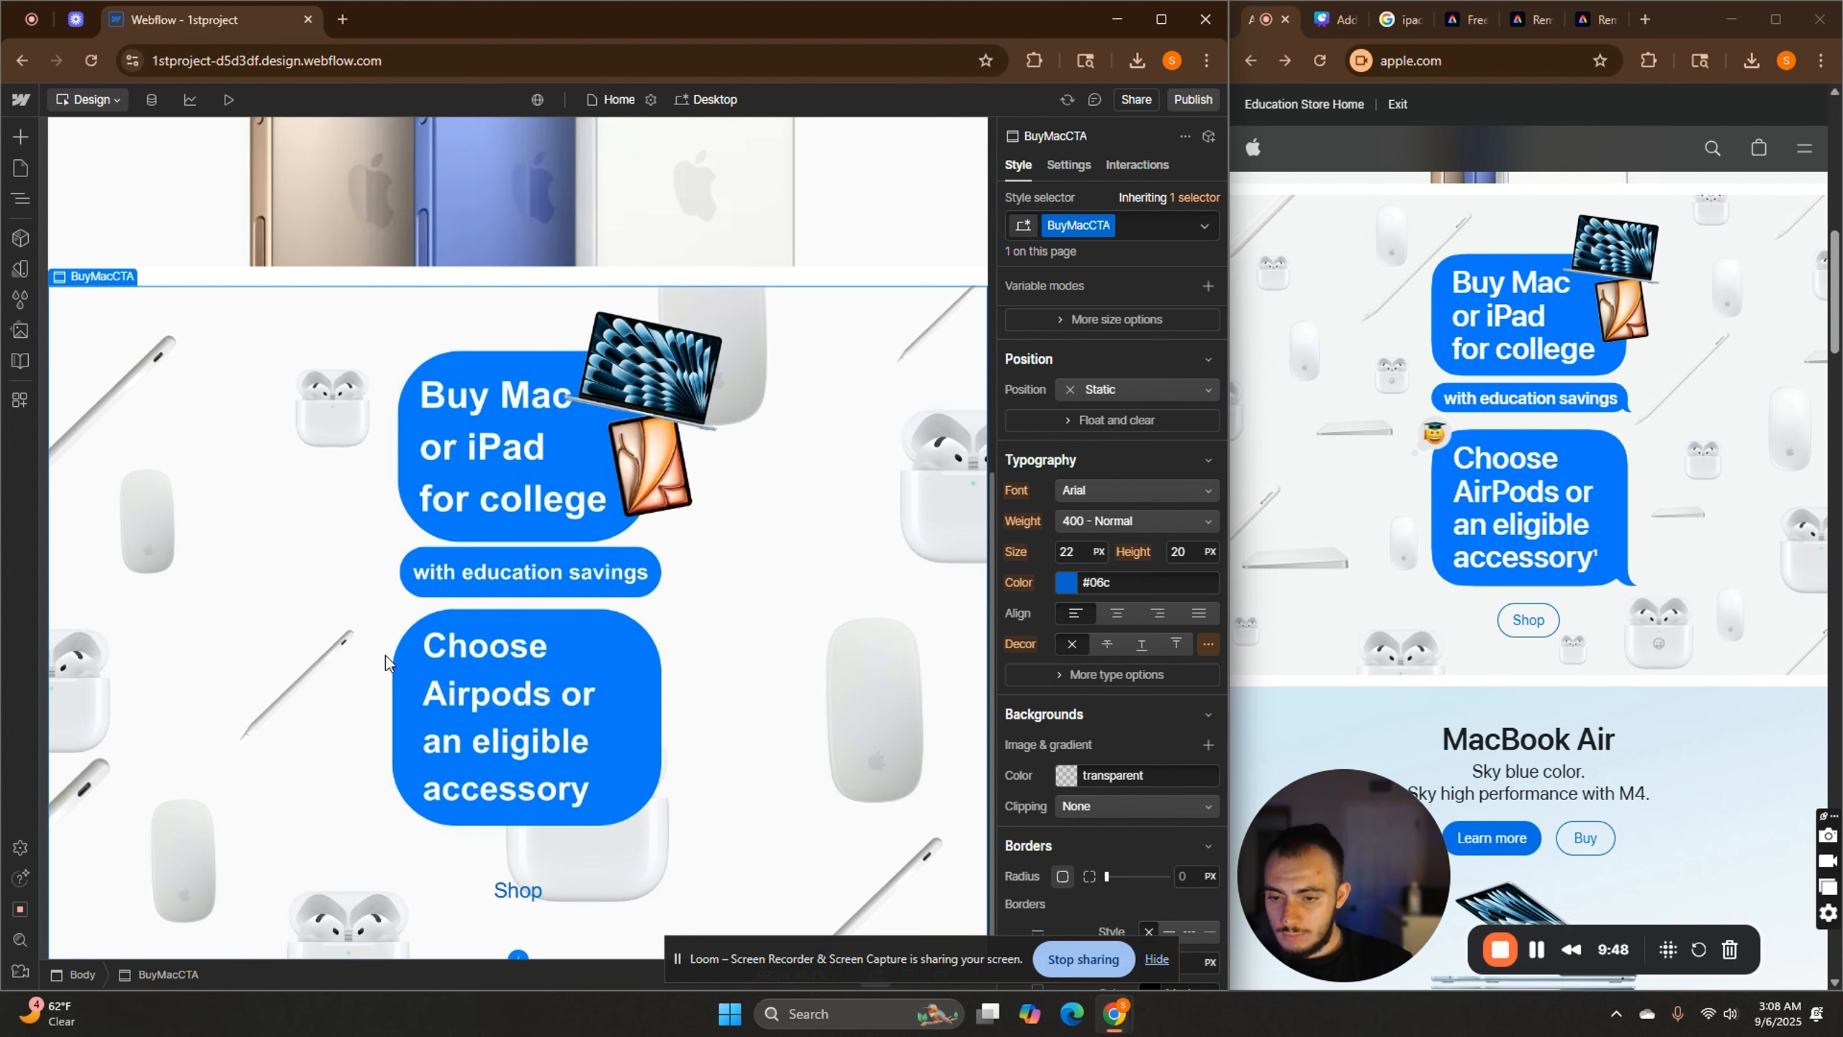
Set the padding of ShopDiv to 20 px on all four sides.
left_click(20, 197)
left_click(140, 258)
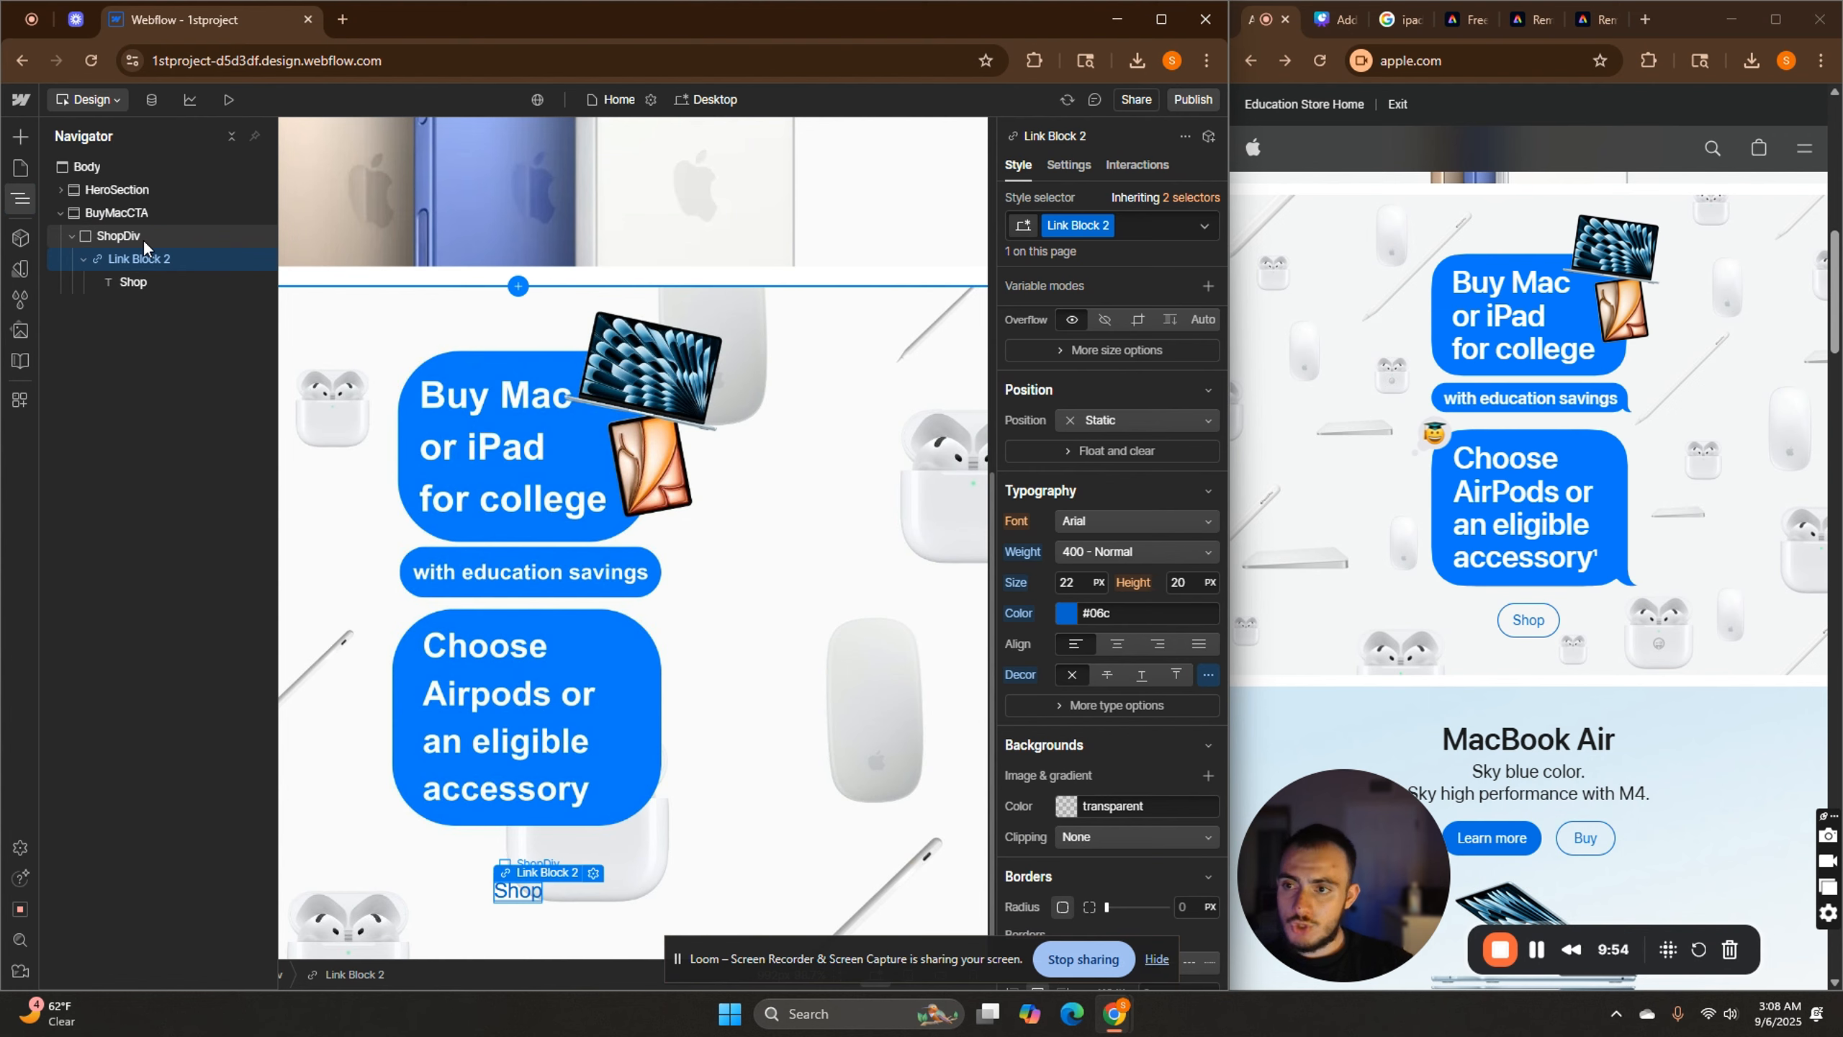
left_click(143, 238)
scroll(1126, 461, "up", 5)
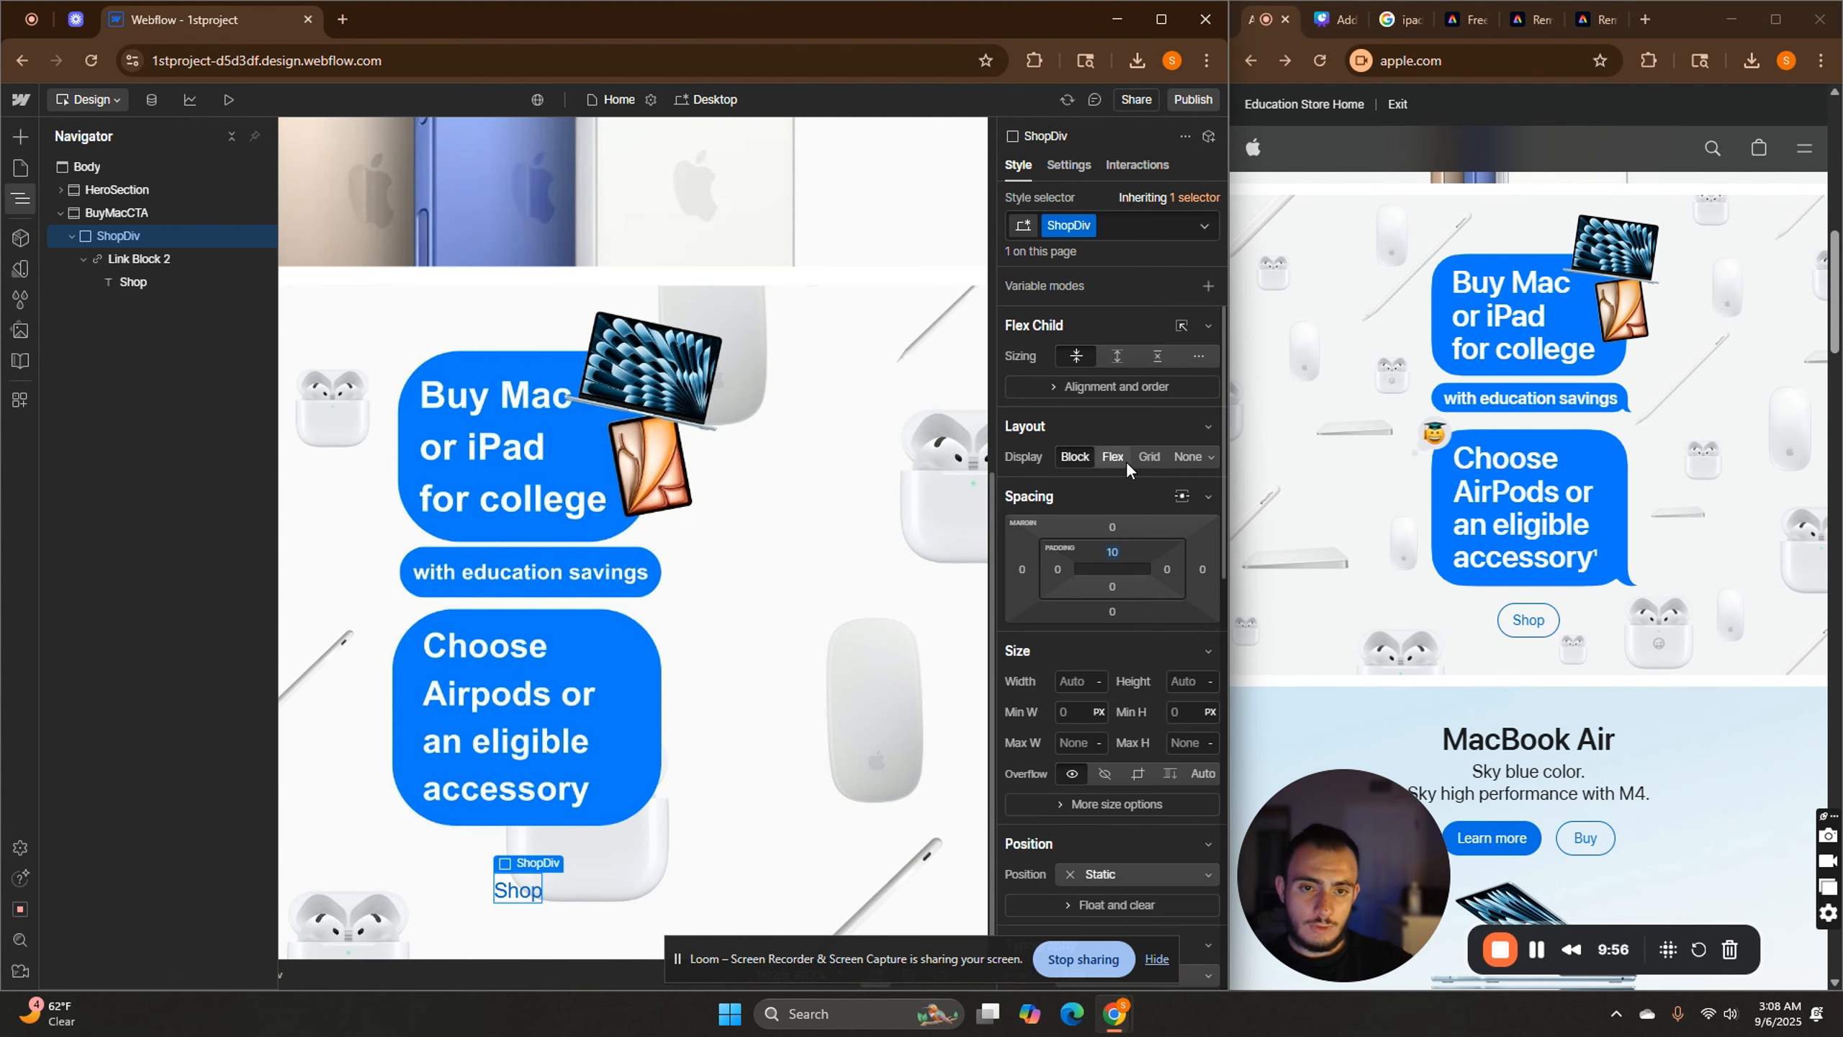
left_click(1110, 589)
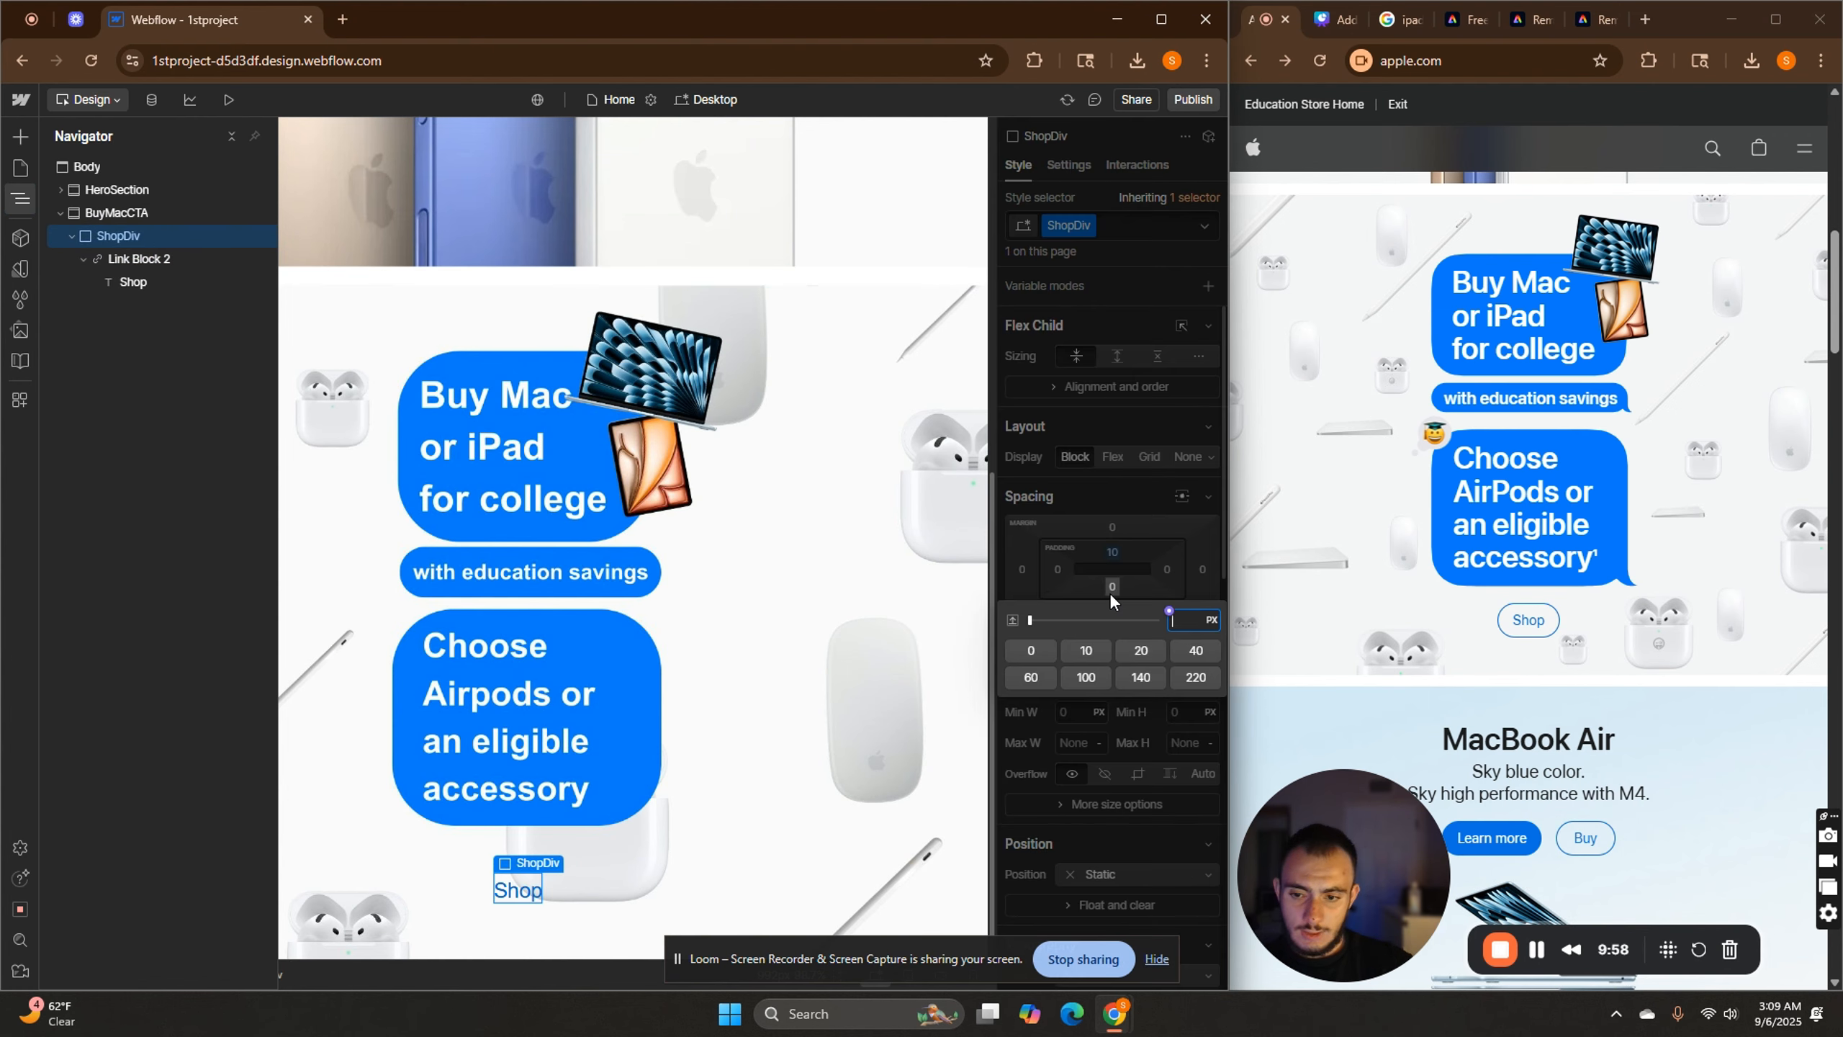
left_click(1111, 551)
left_click(1111, 552)
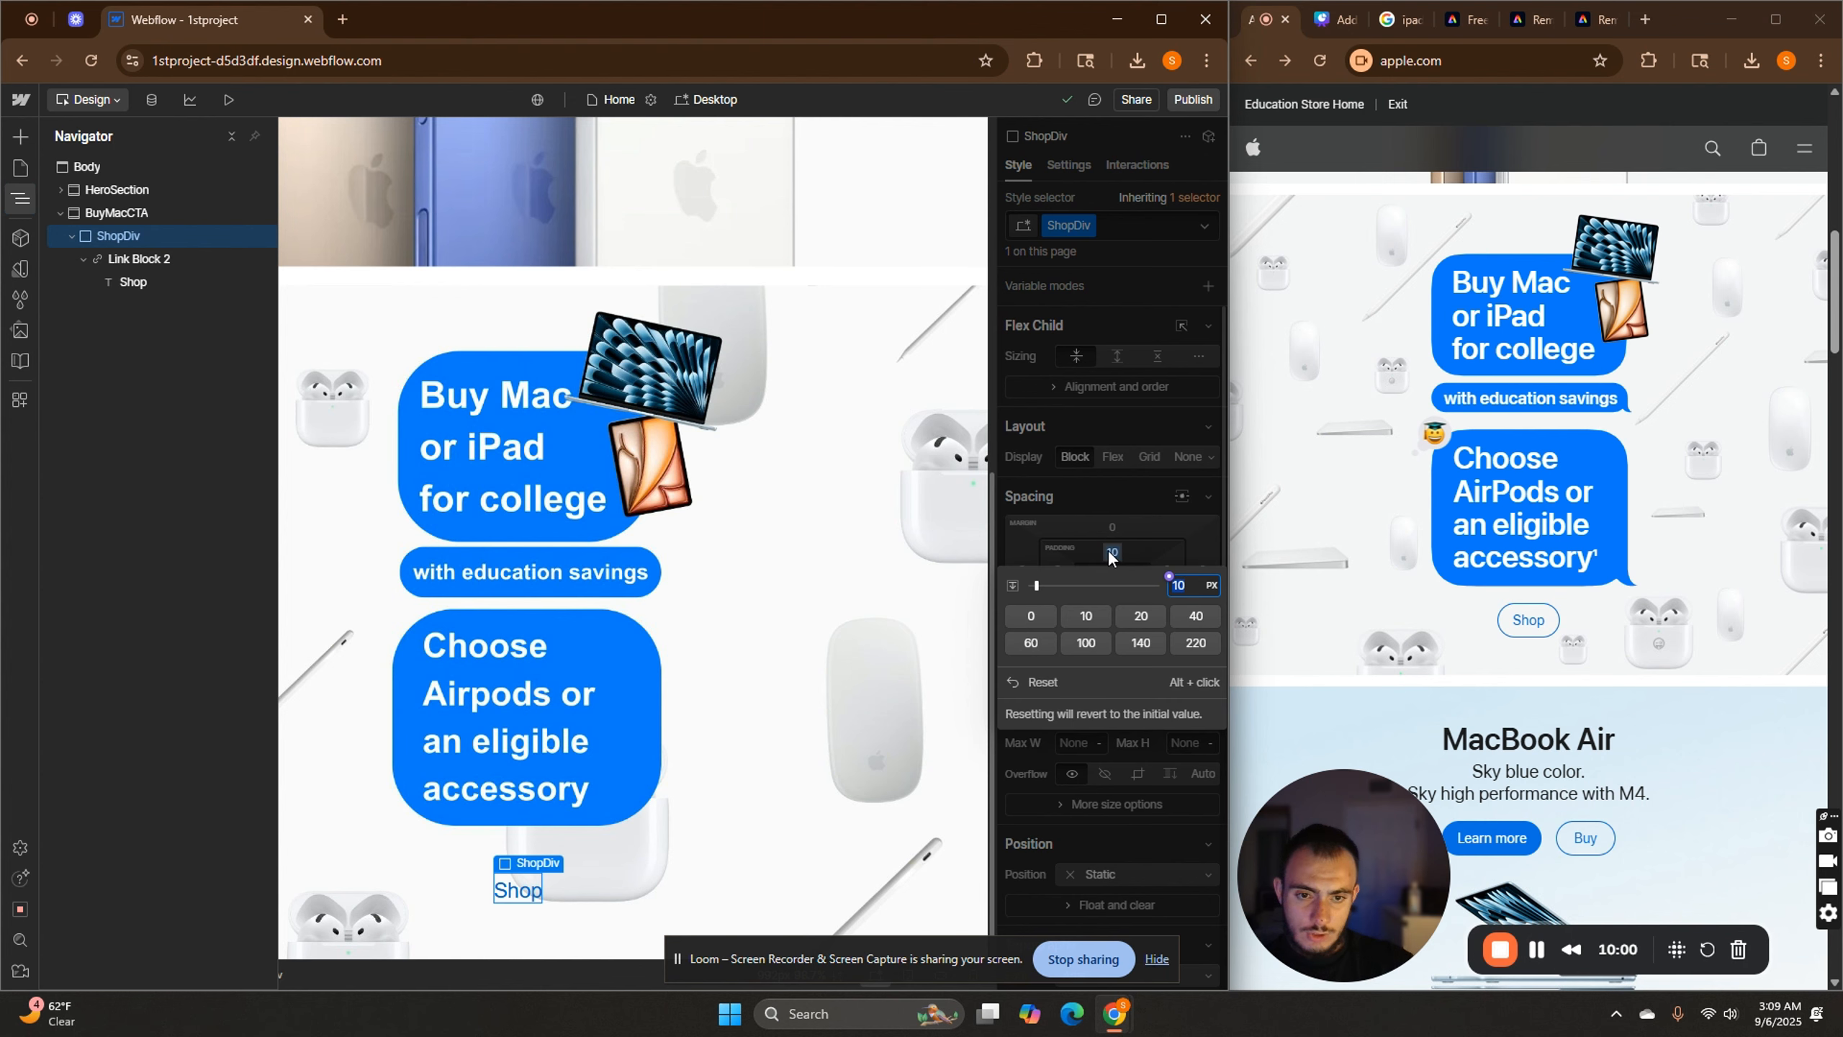
left_click(1140, 616)
left_click(1112, 586)
left_click(1140, 651)
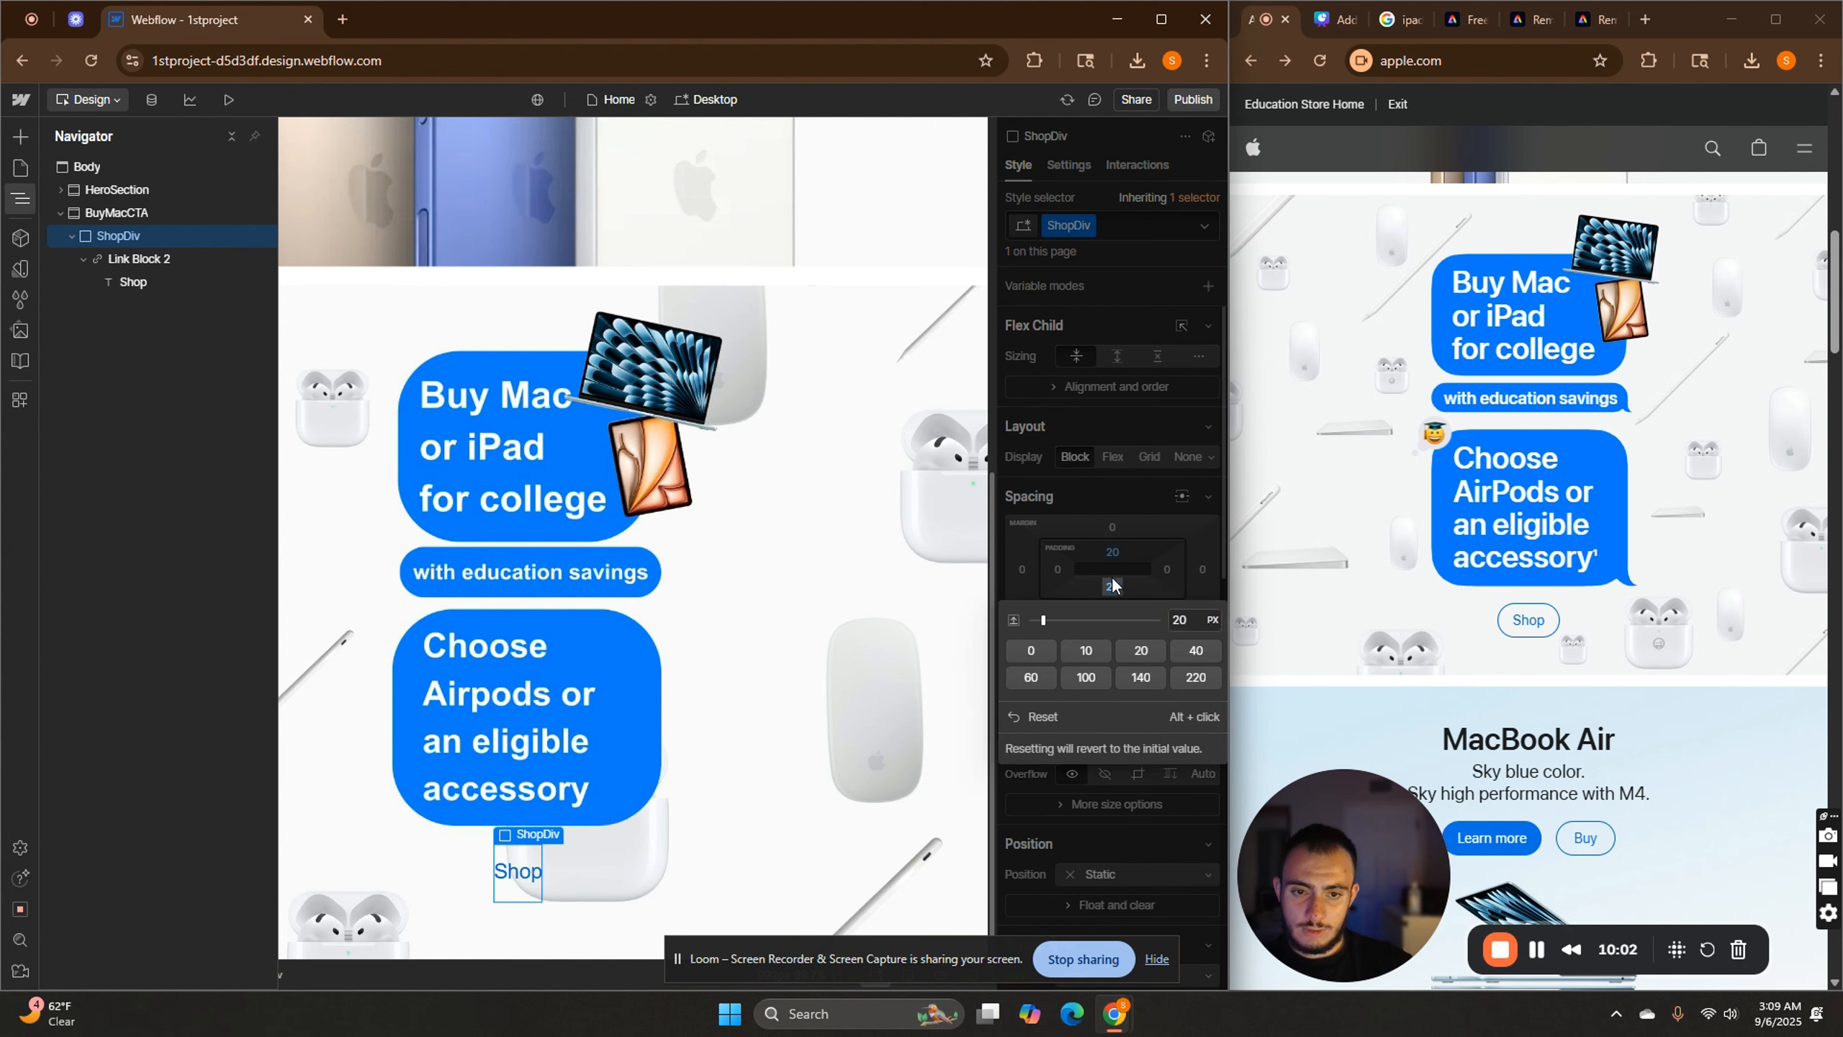
left_click(1057, 570)
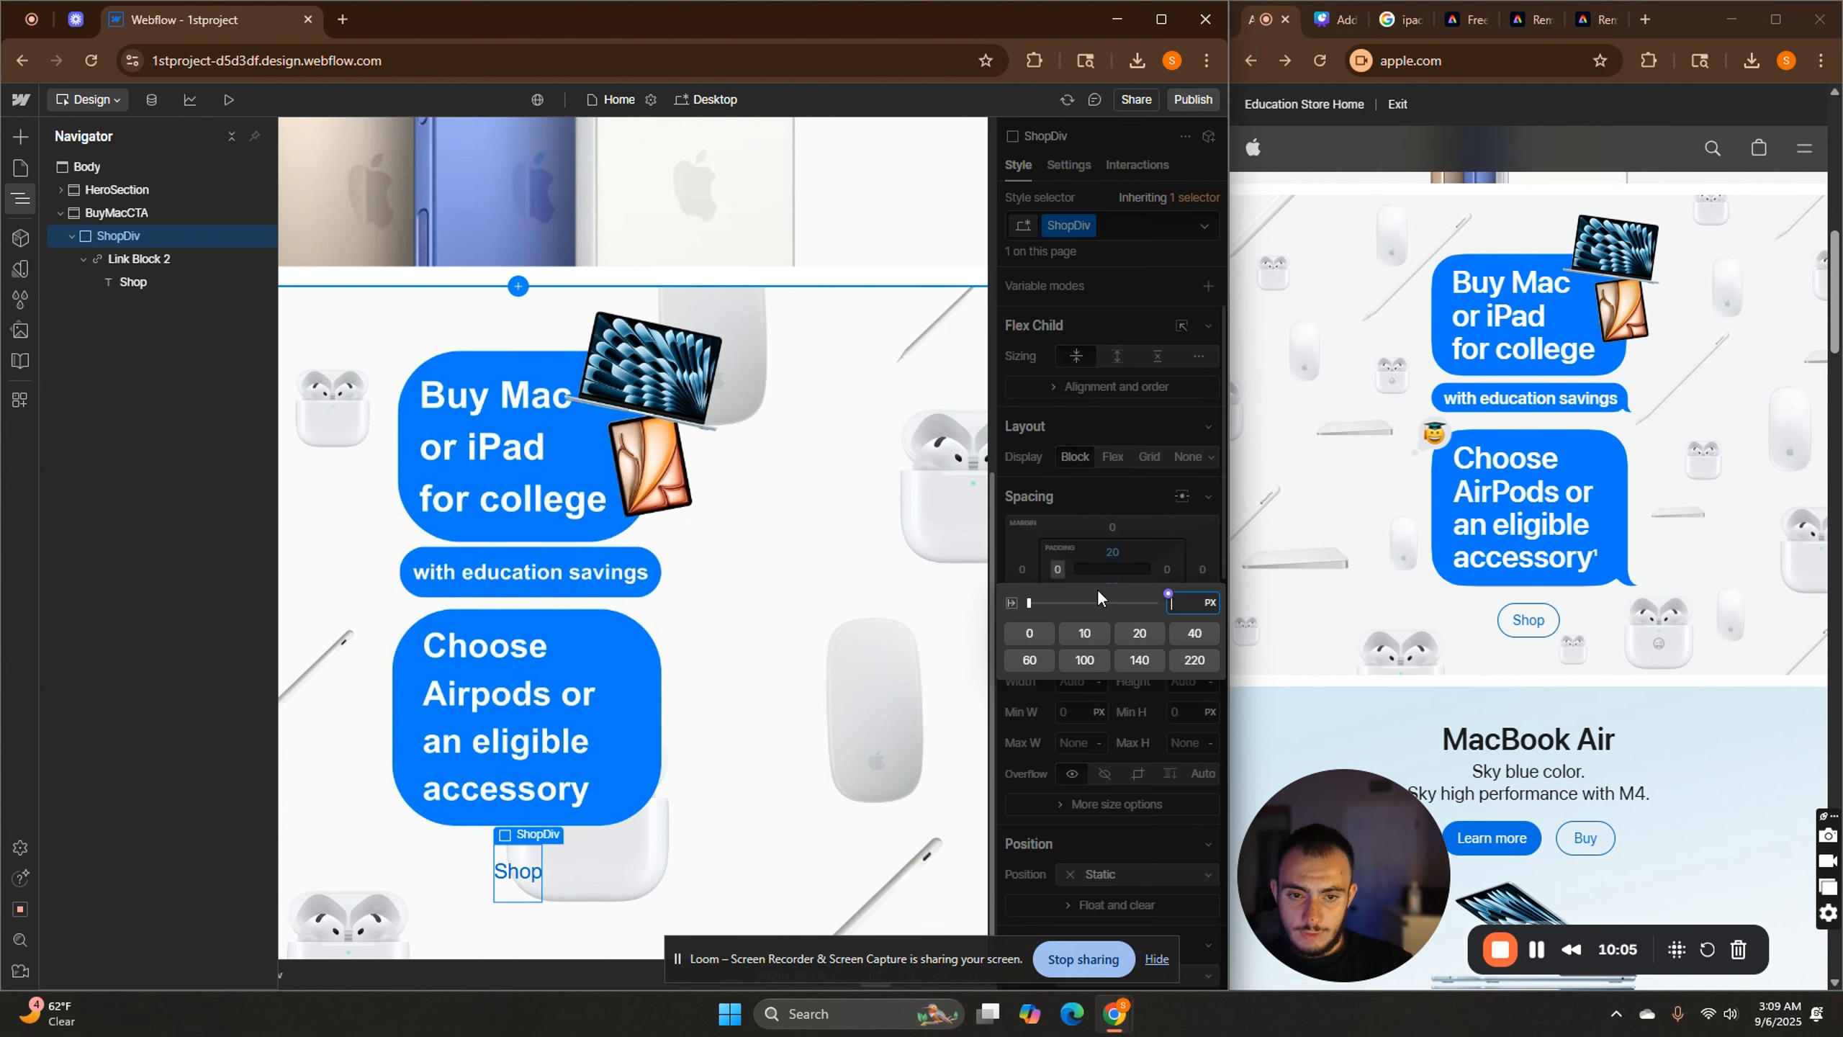
left_click(1139, 632)
left_click(1167, 570)
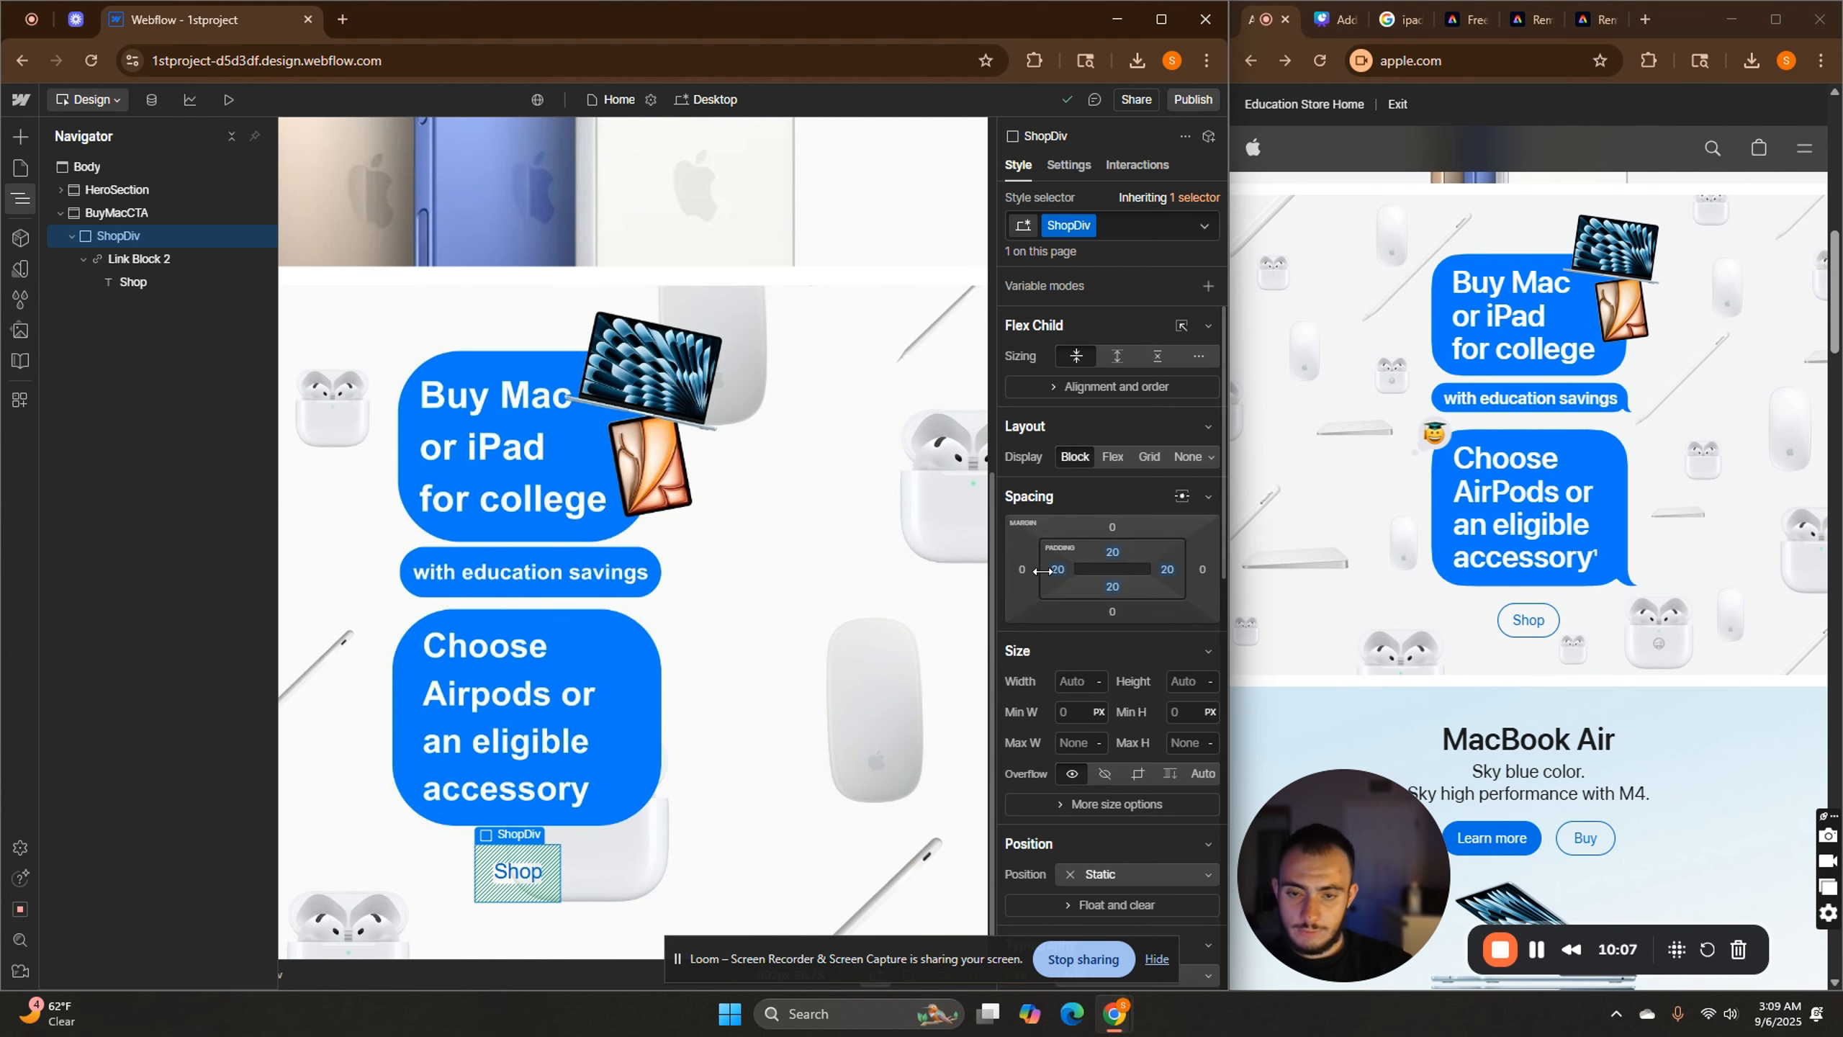
left_click(1141, 633)
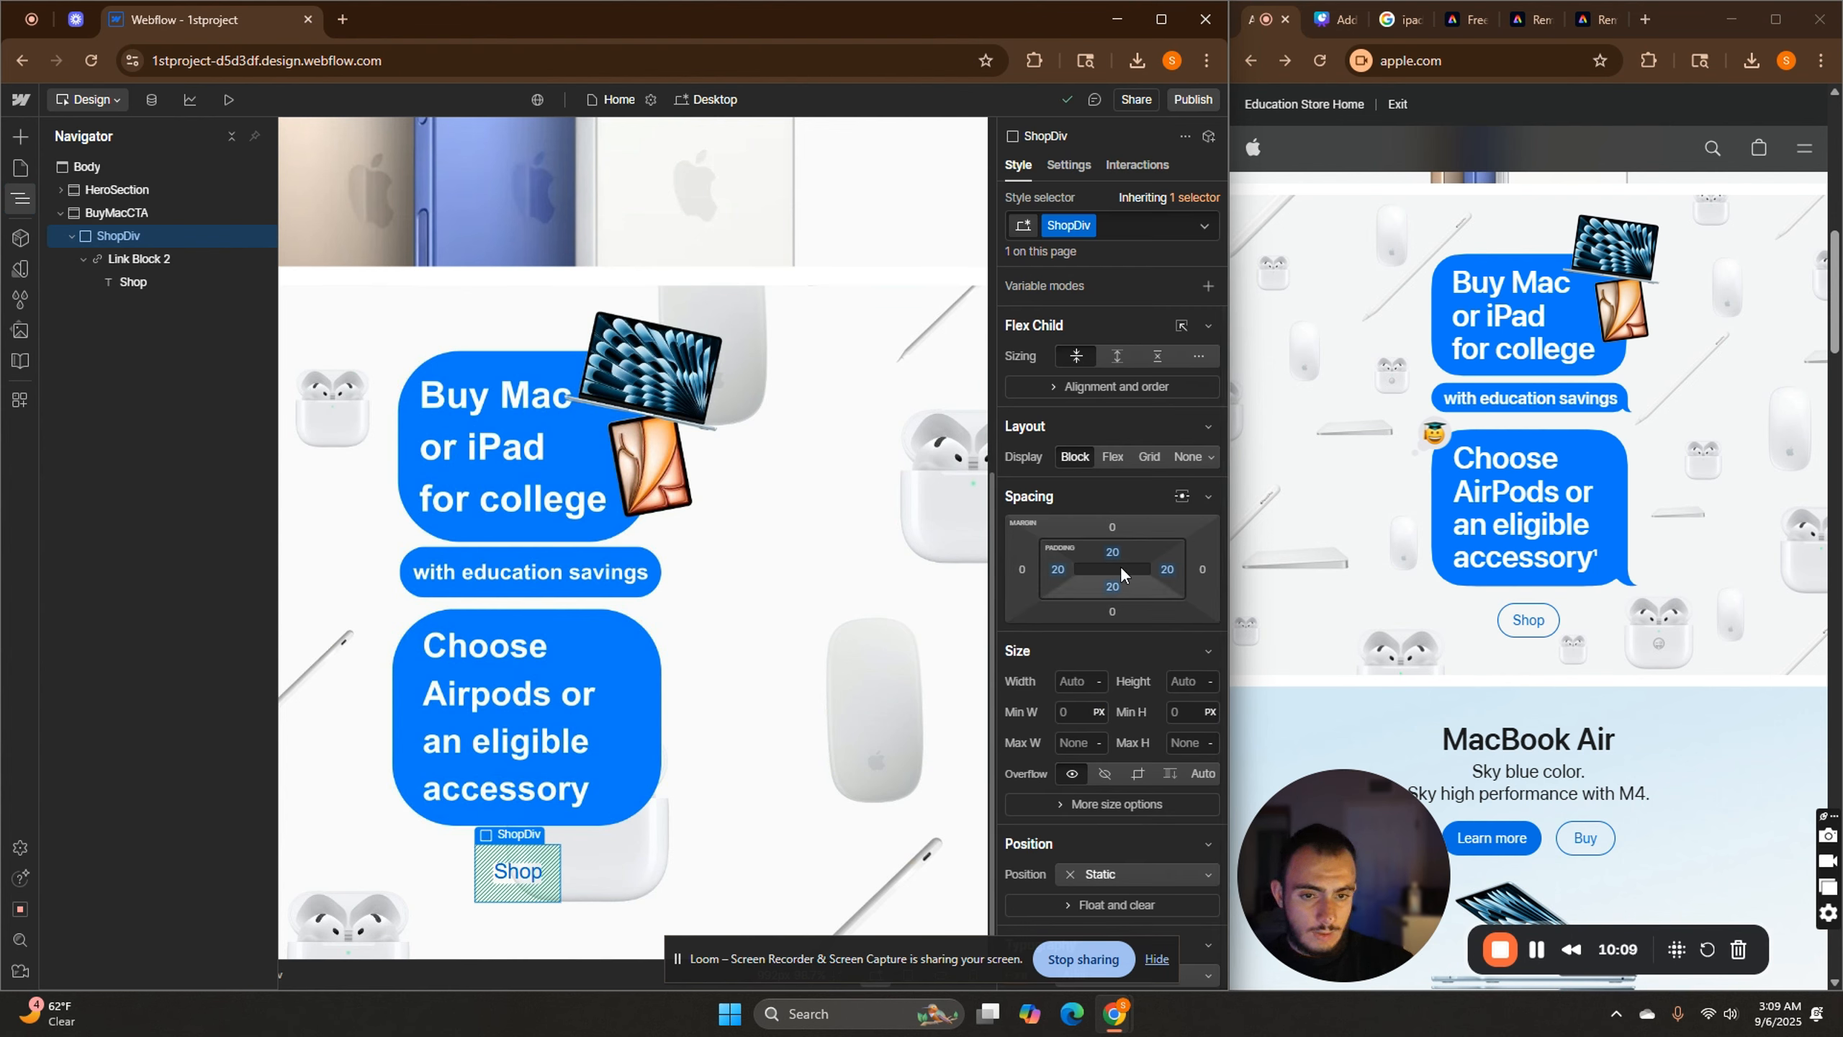
Reduce the top and bottom padding of ShopDiv to 15 px each.
left_click(1114, 553)
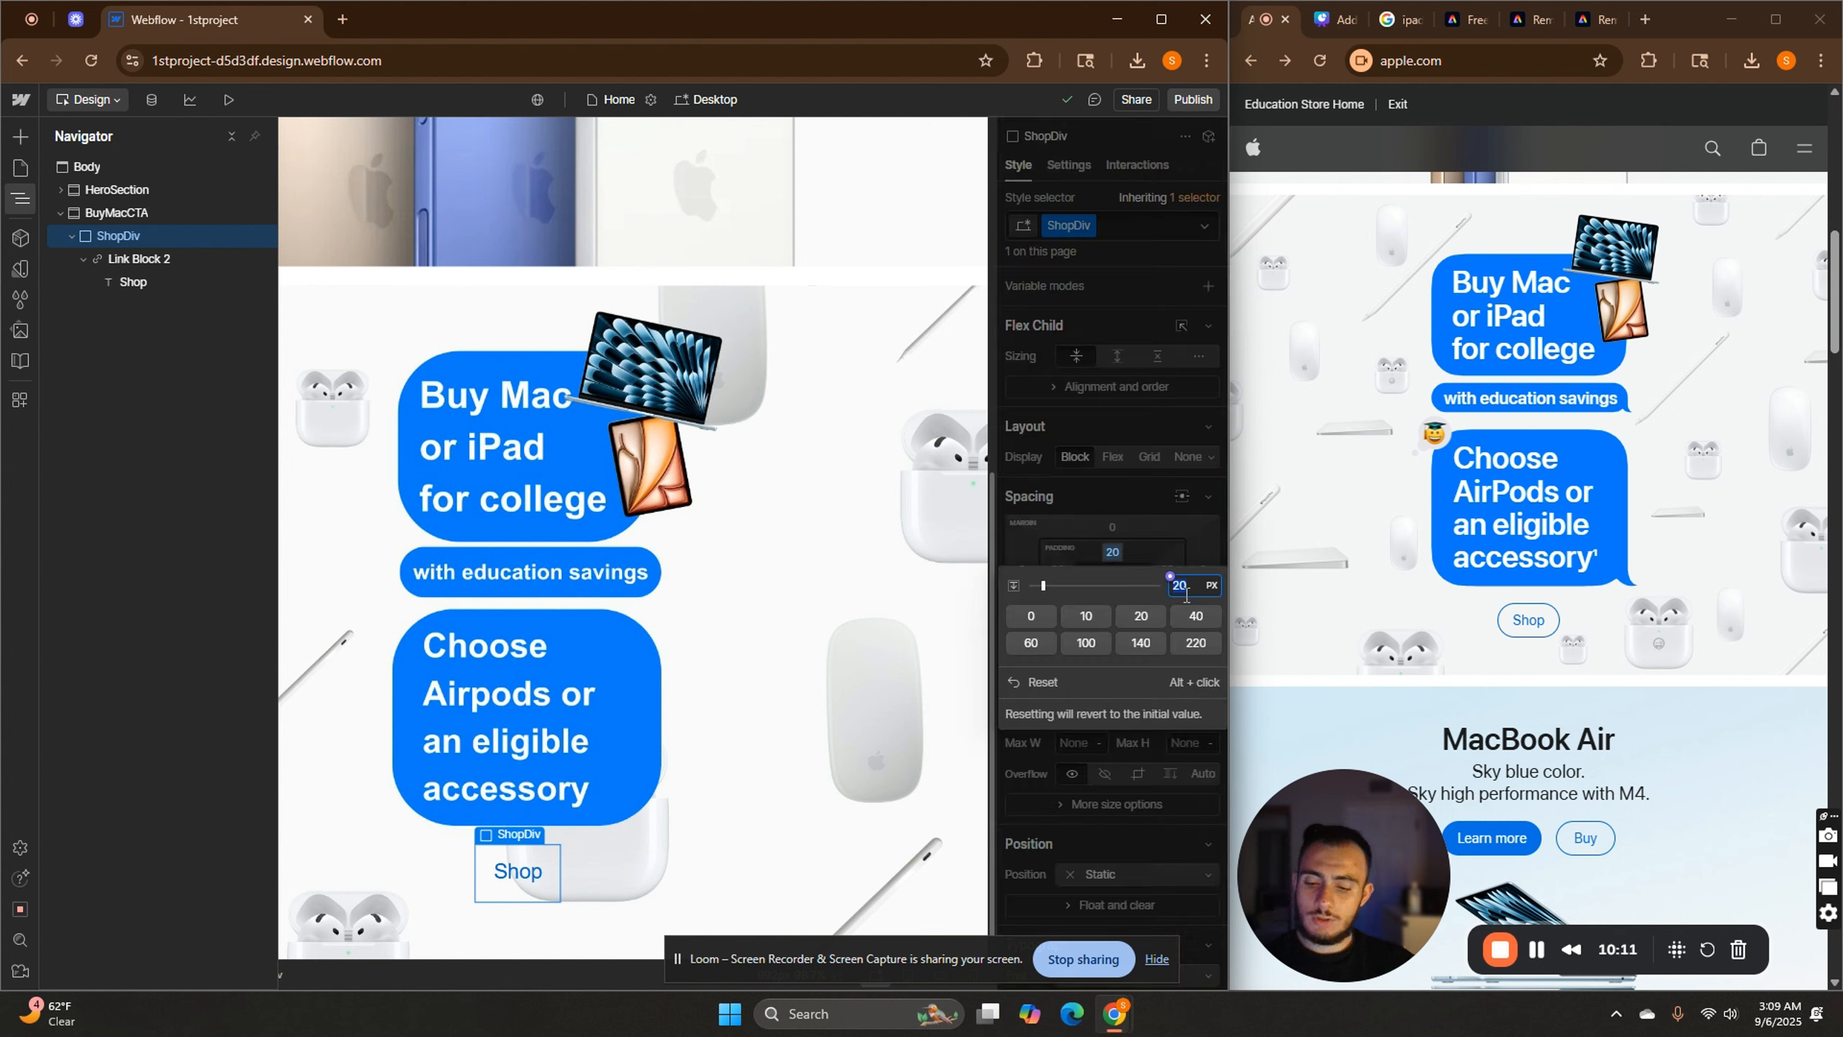
type("15")
key("Return")
left_click(1113, 587)
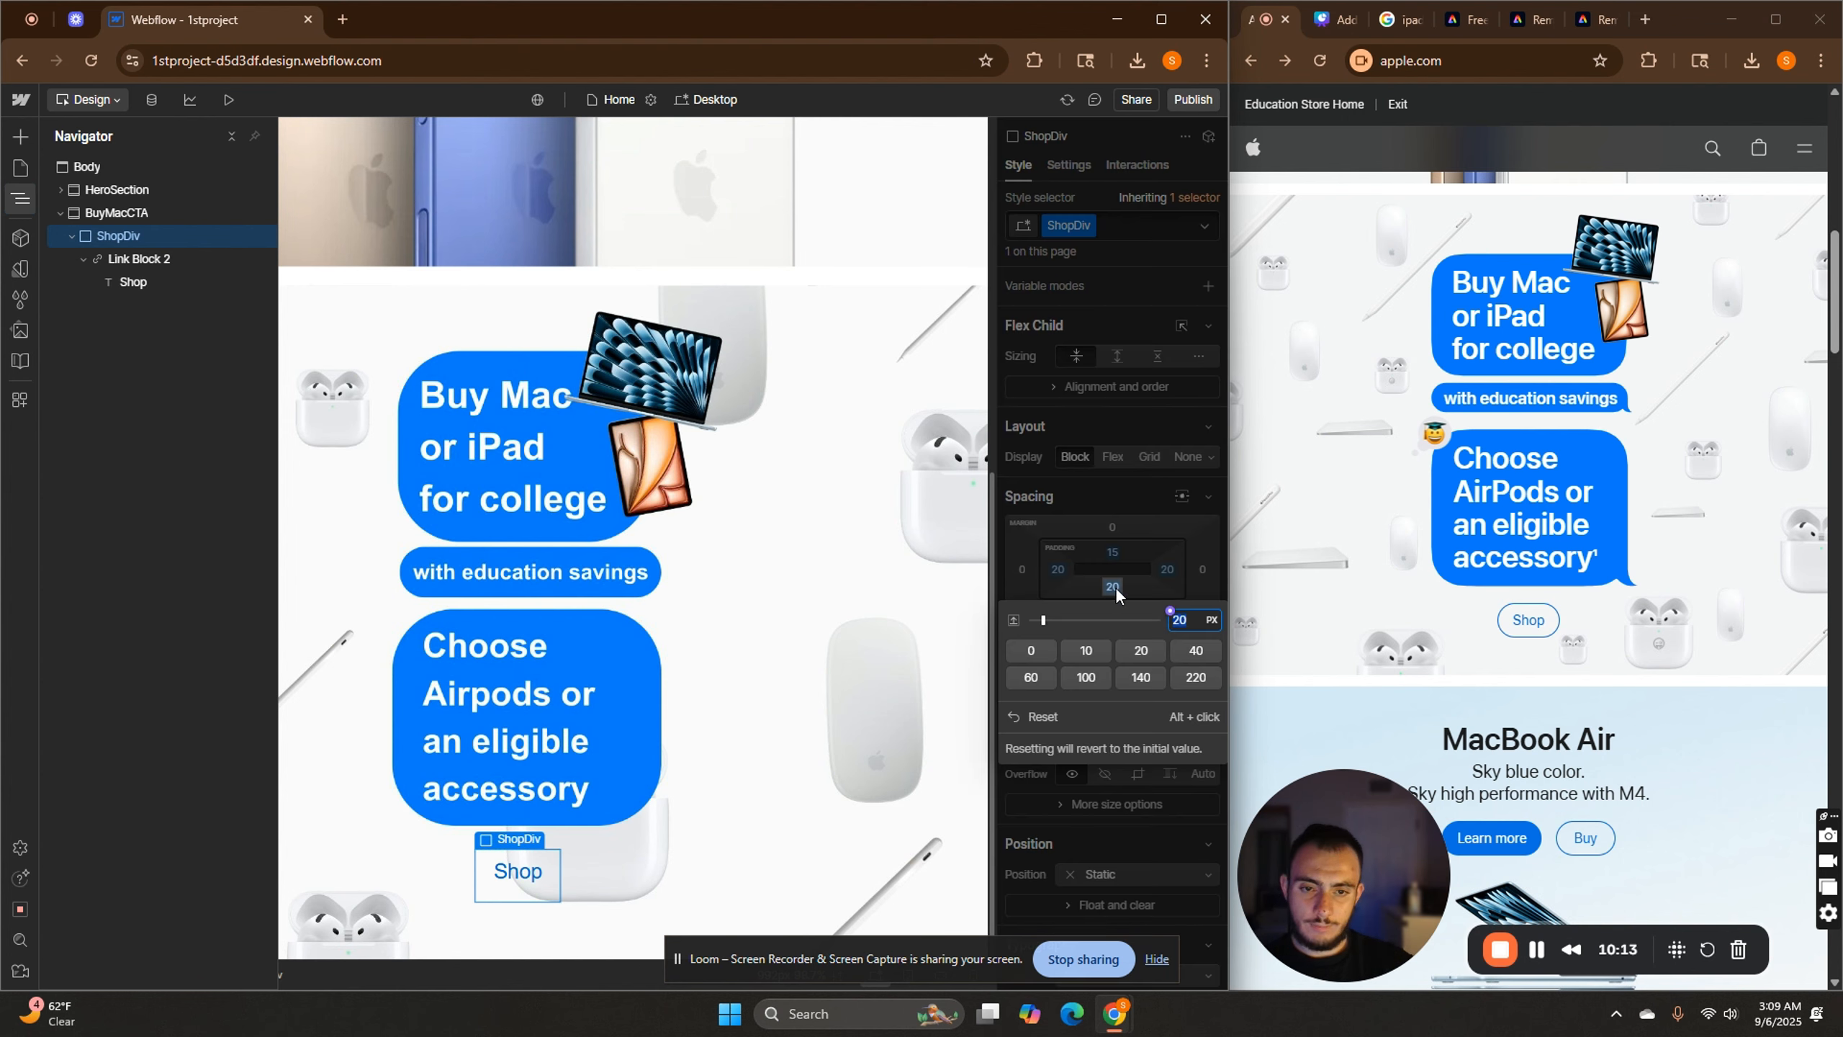
type("15")
key("Return")
Give ShopDiv a 25 px corner radius and a solid border.
scroll(1074, 654, "down", 10)
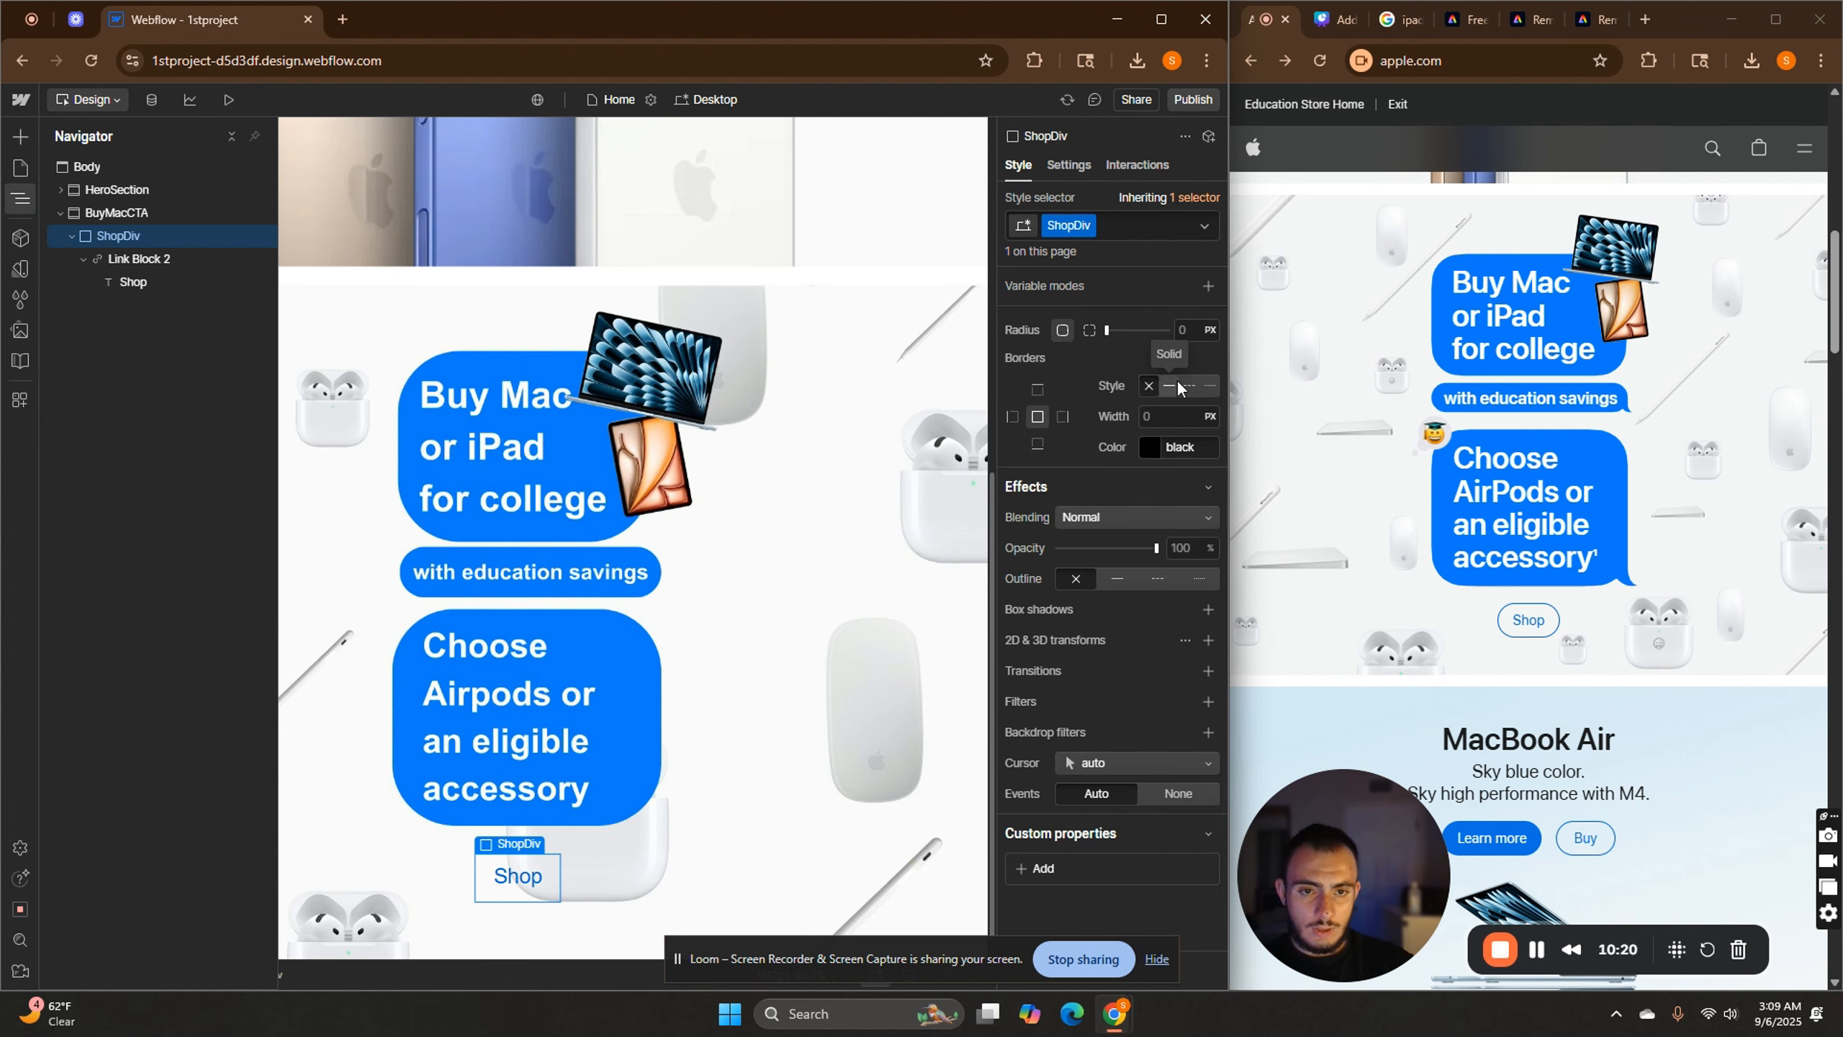
scroll(1175, 392, "up", 1)
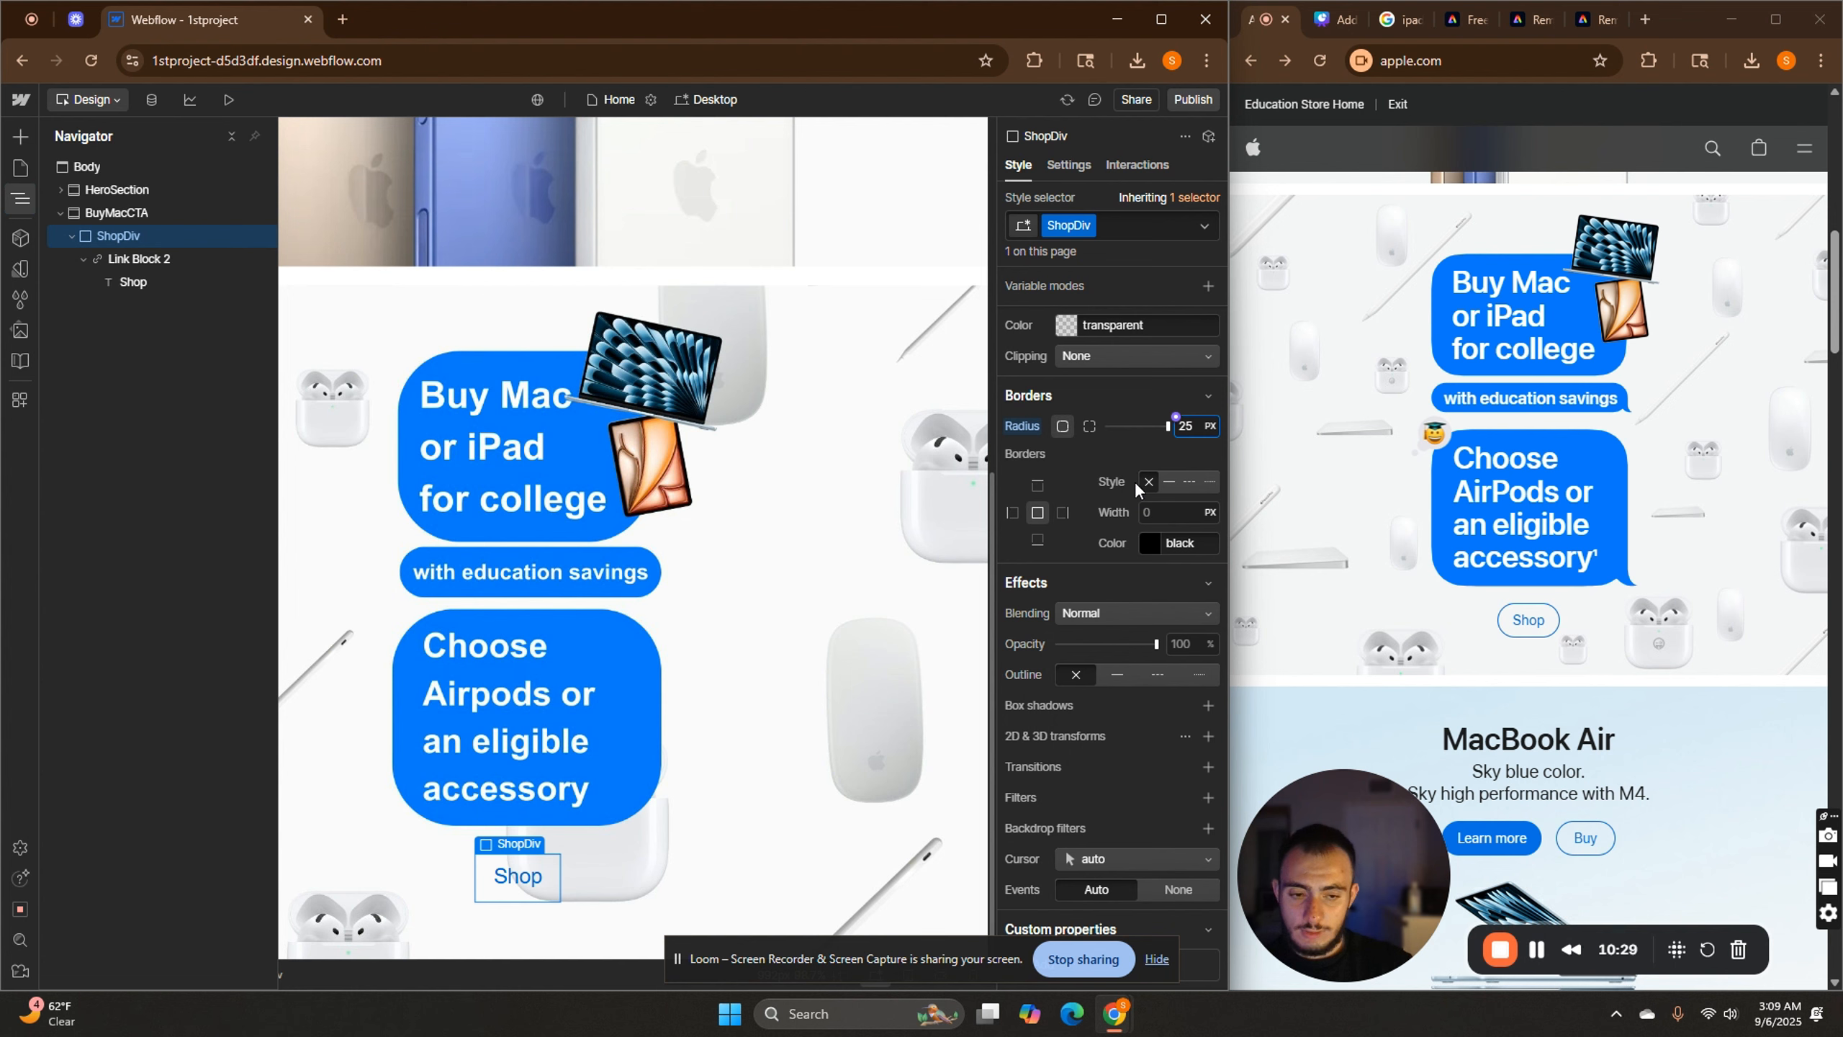
left_click(1171, 481)
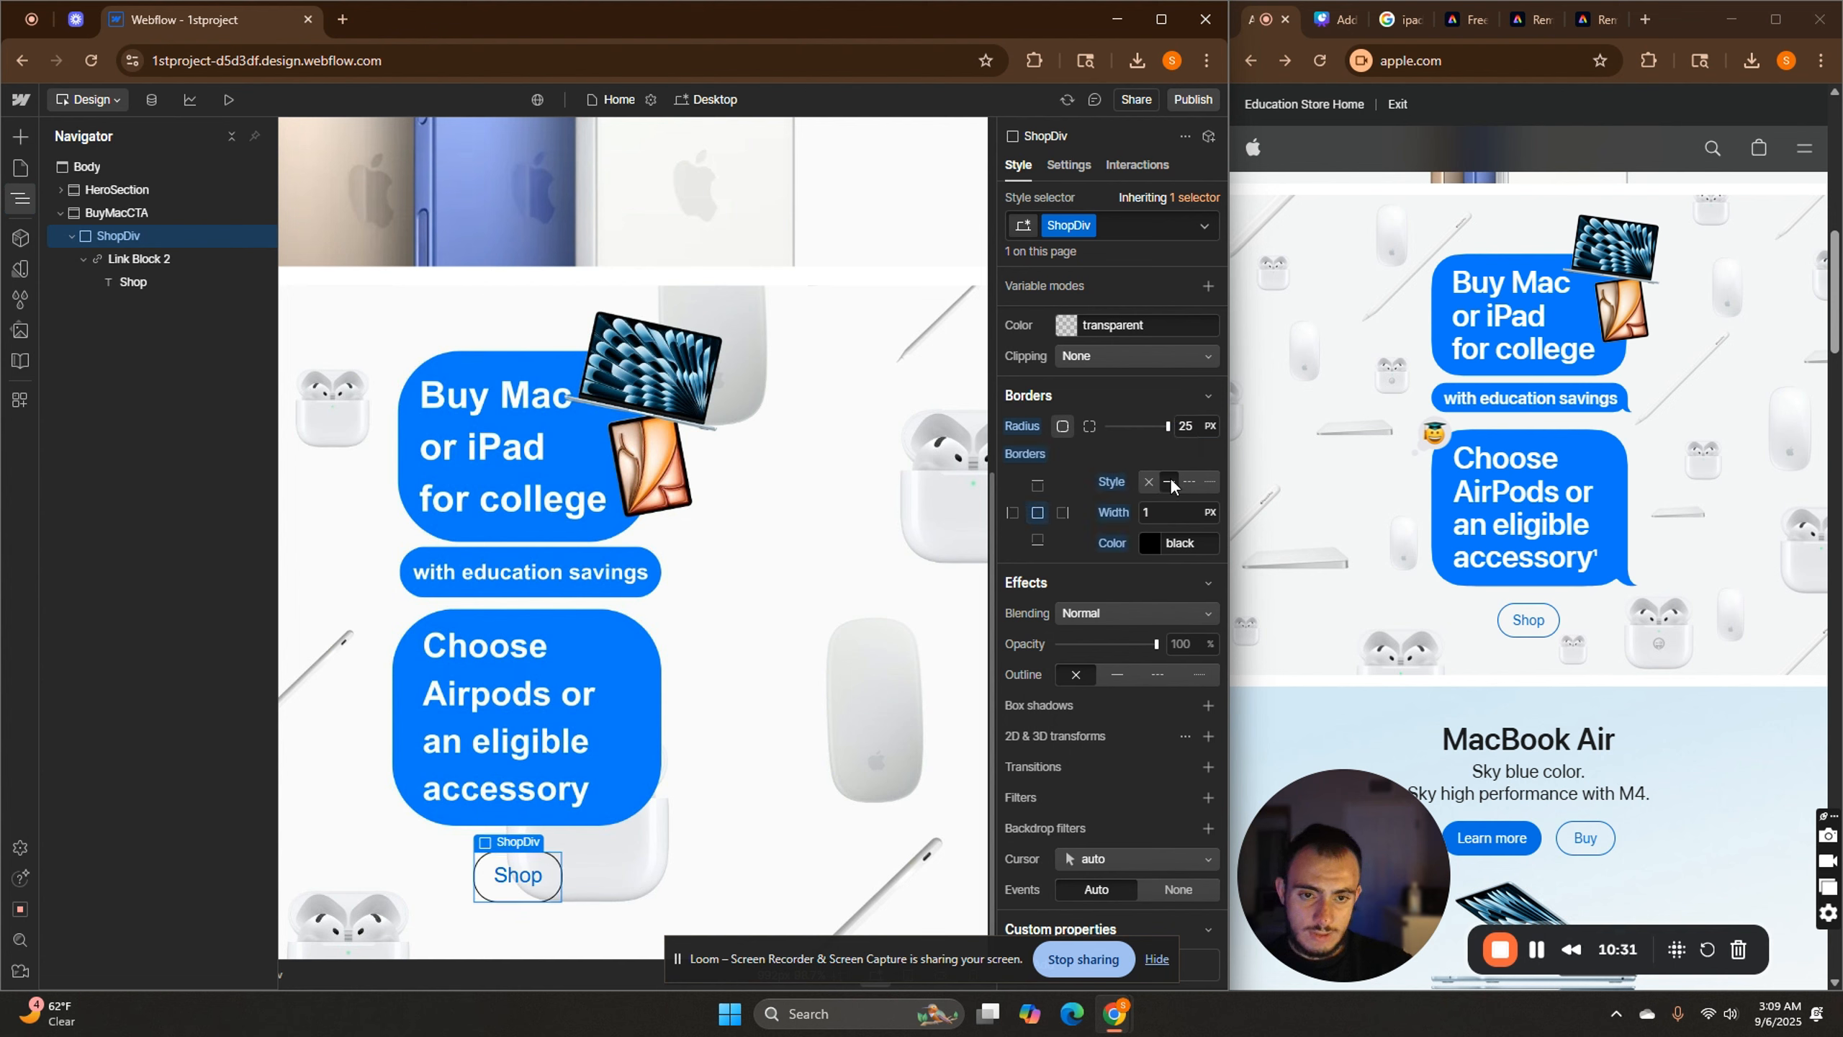
Set ShopDiv's border color to #06c by sampling the blue of its Shop text.
left_click(1147, 541)
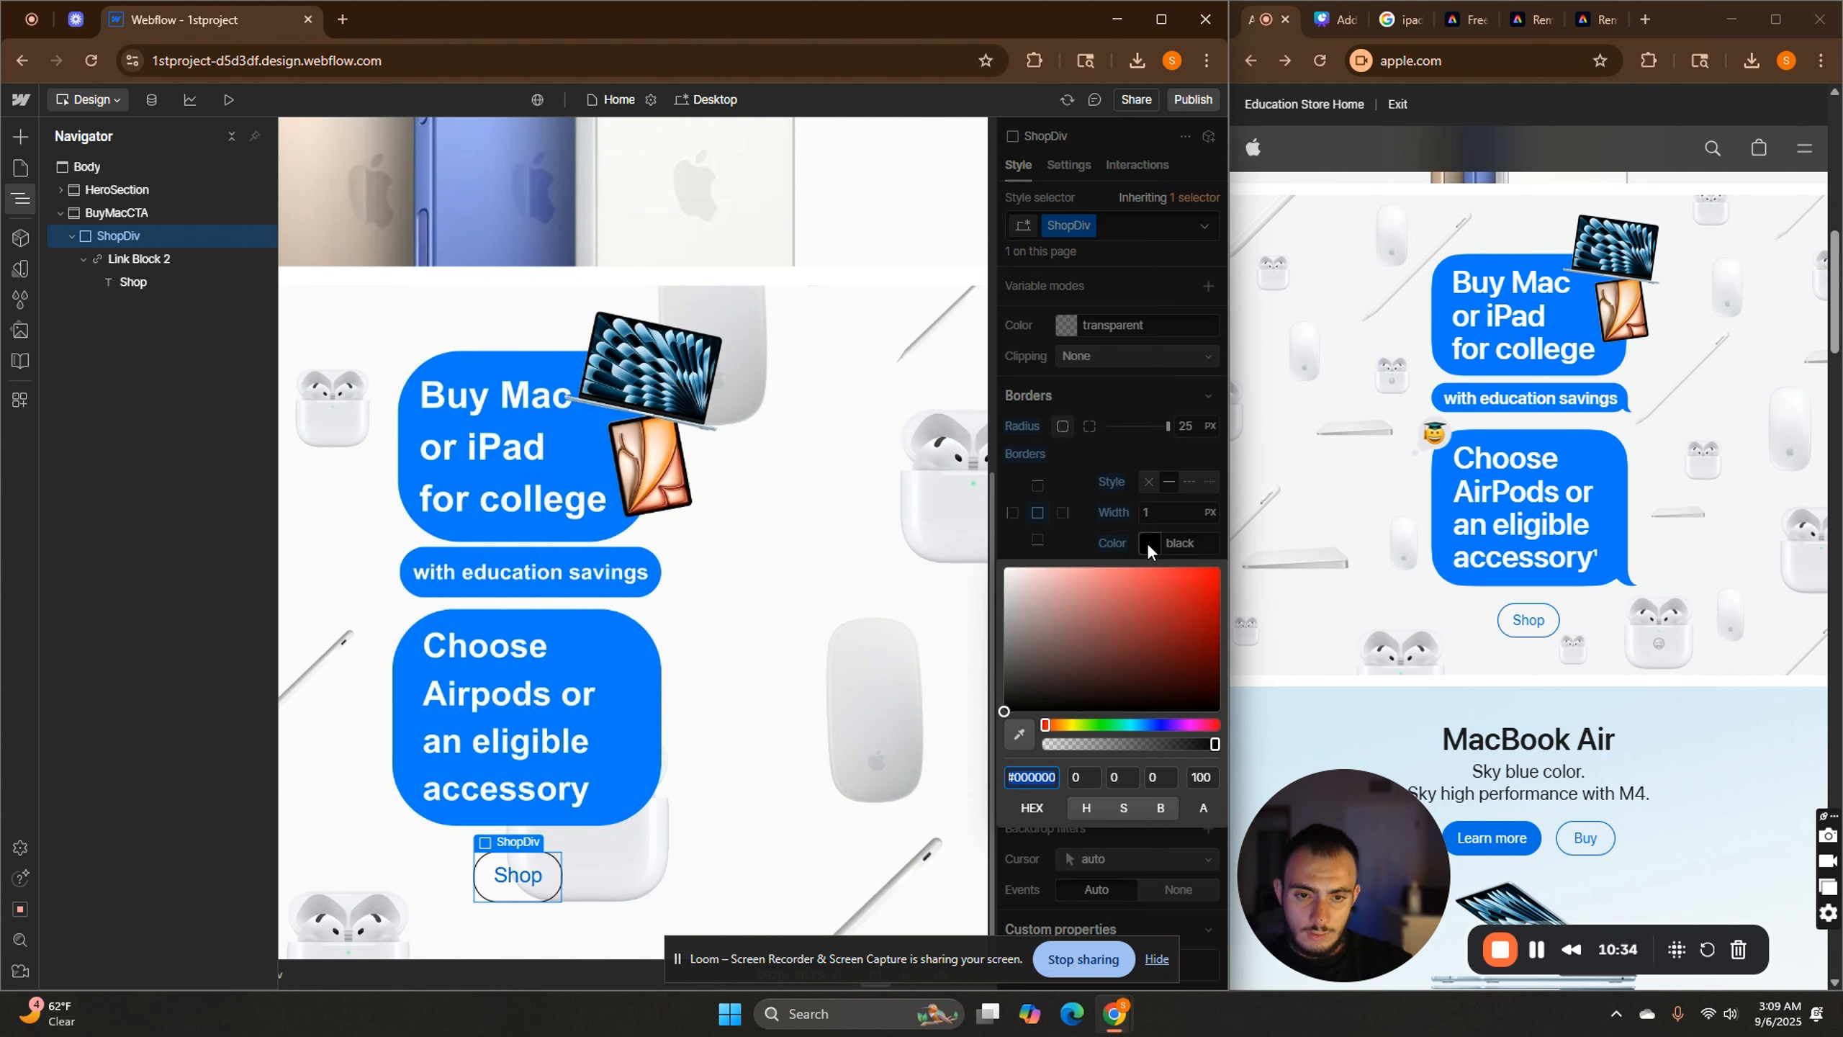
left_click(1019, 733)
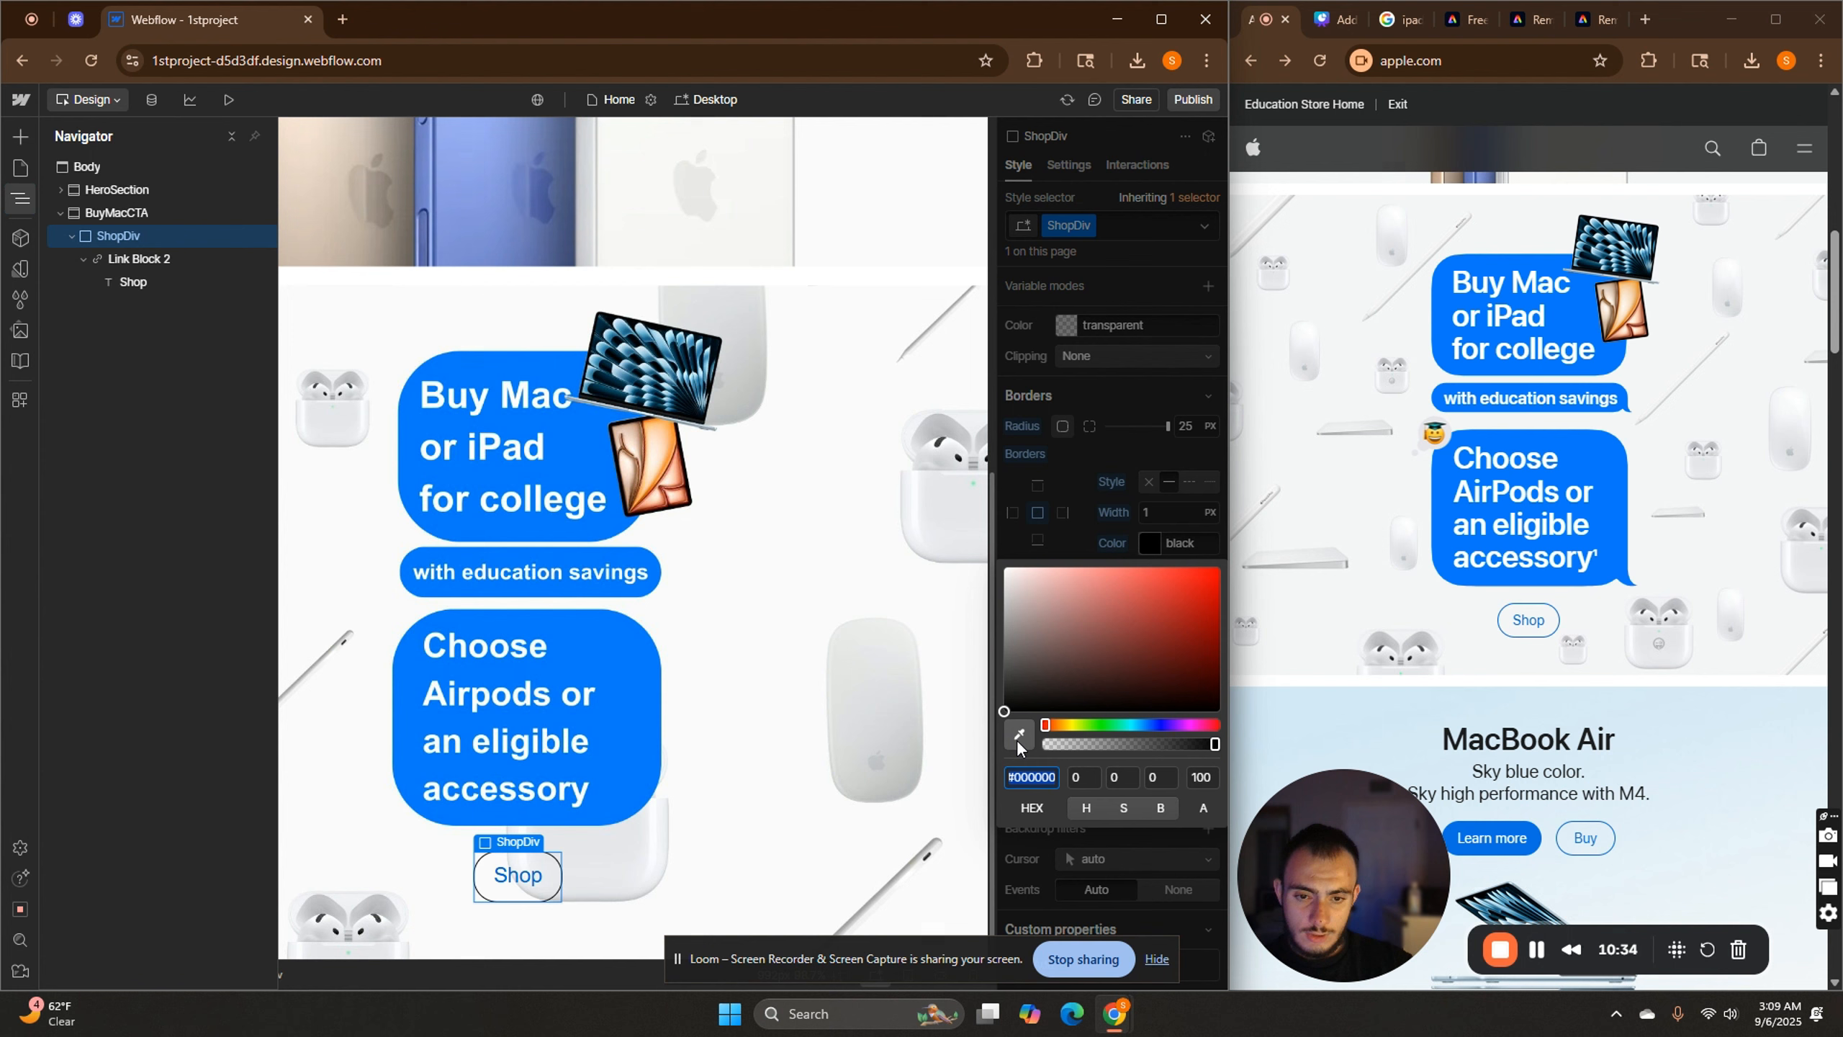
left_click(504, 875)
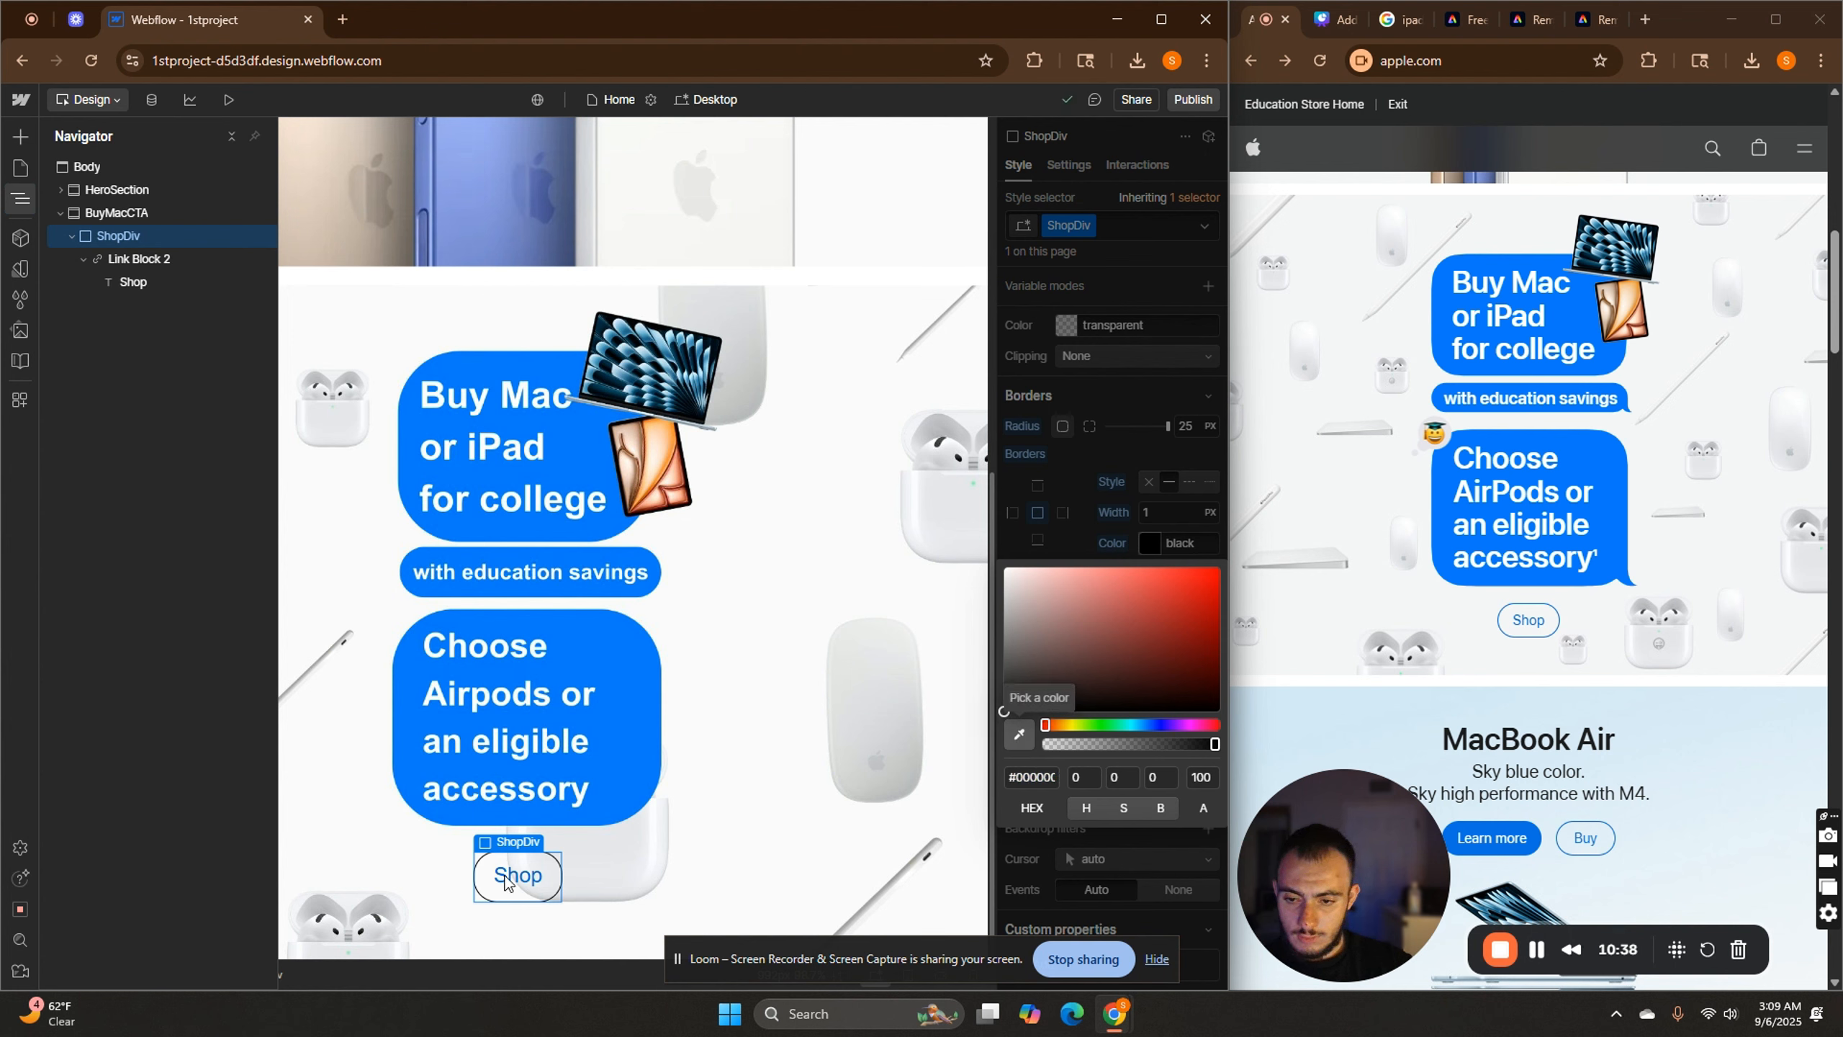
left_click(1141, 547)
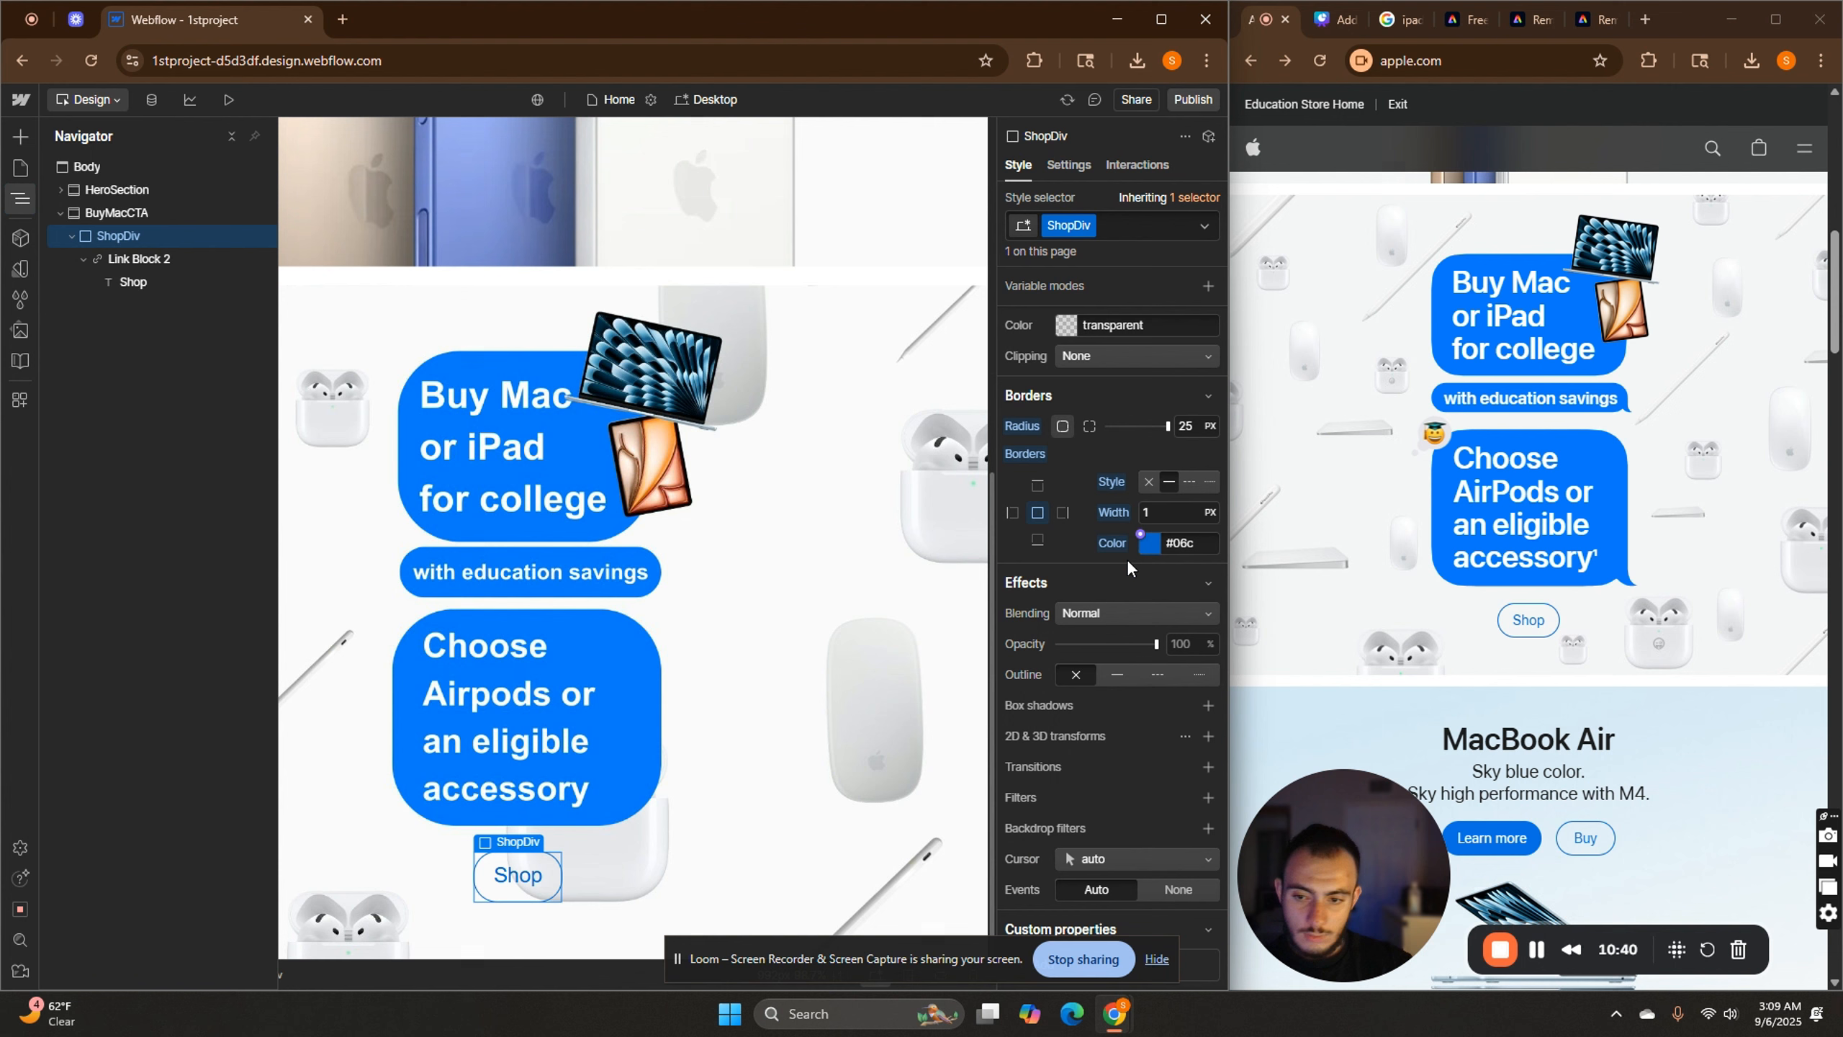
left_click(715, 843)
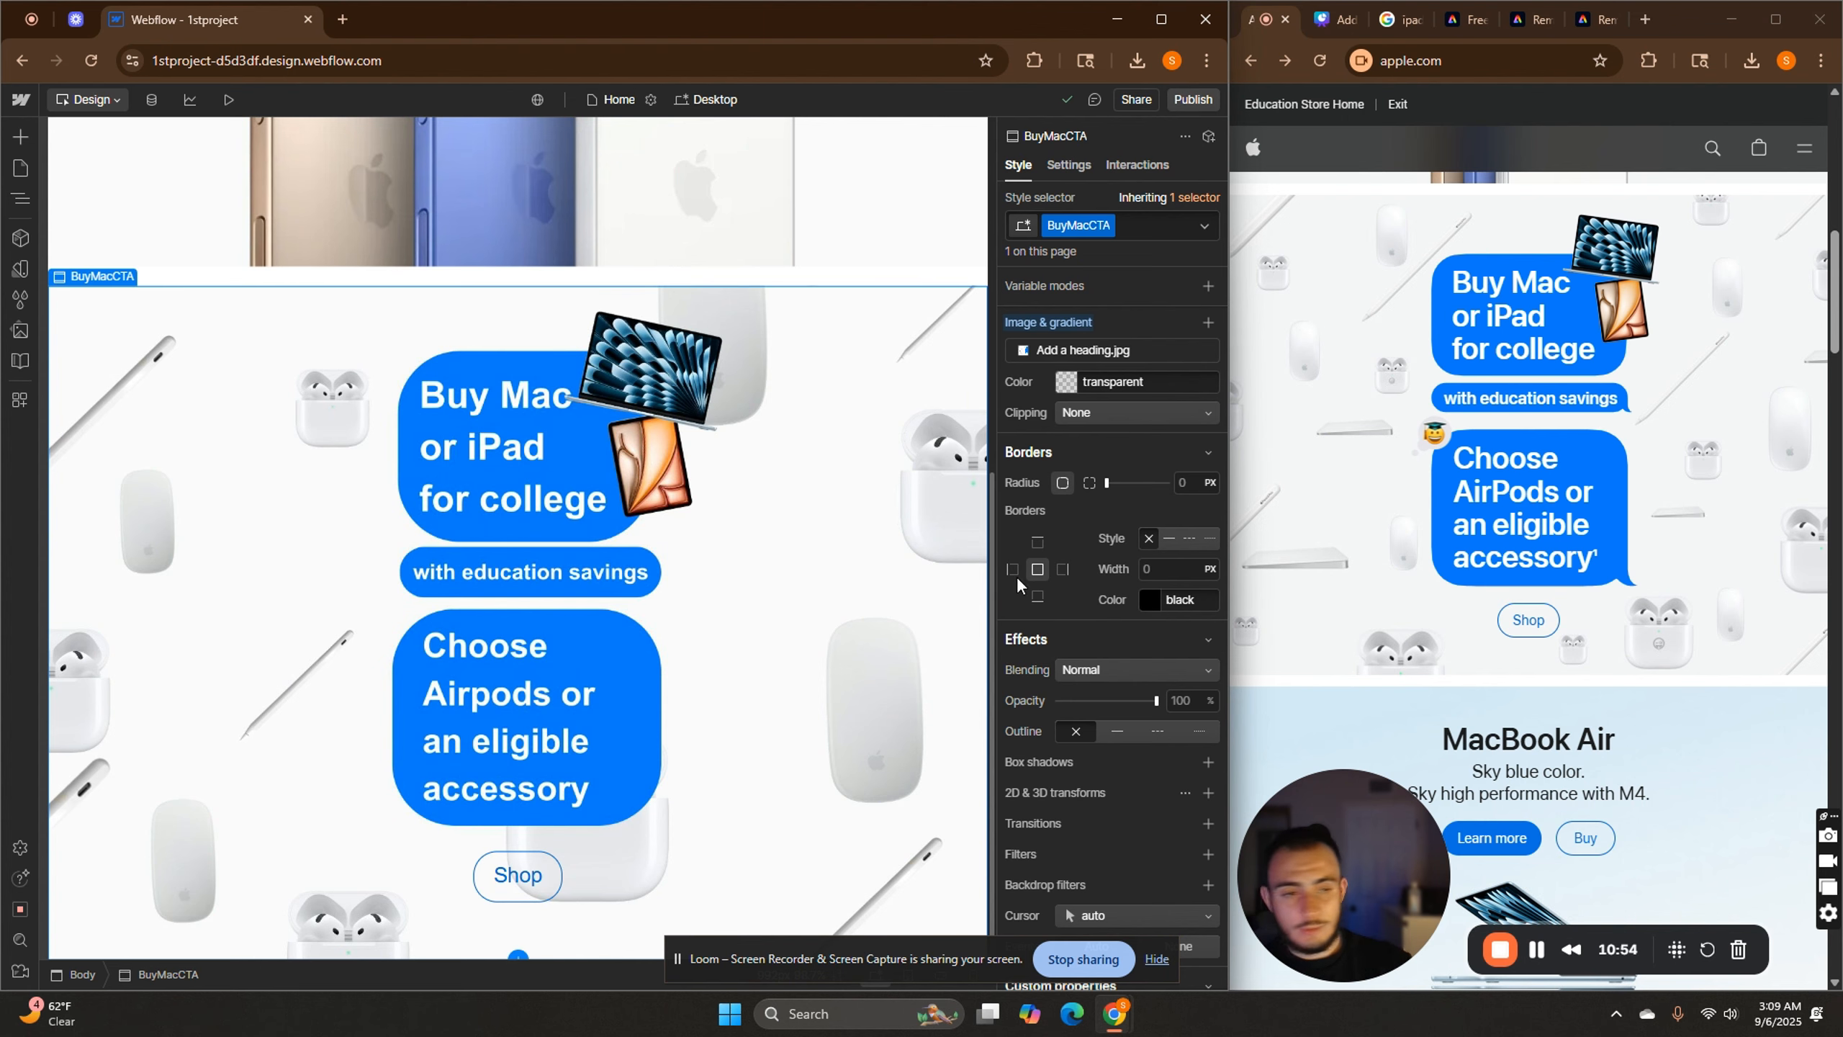
Add a new section to the Body, below BuyMacCTA.
left_click(20, 203)
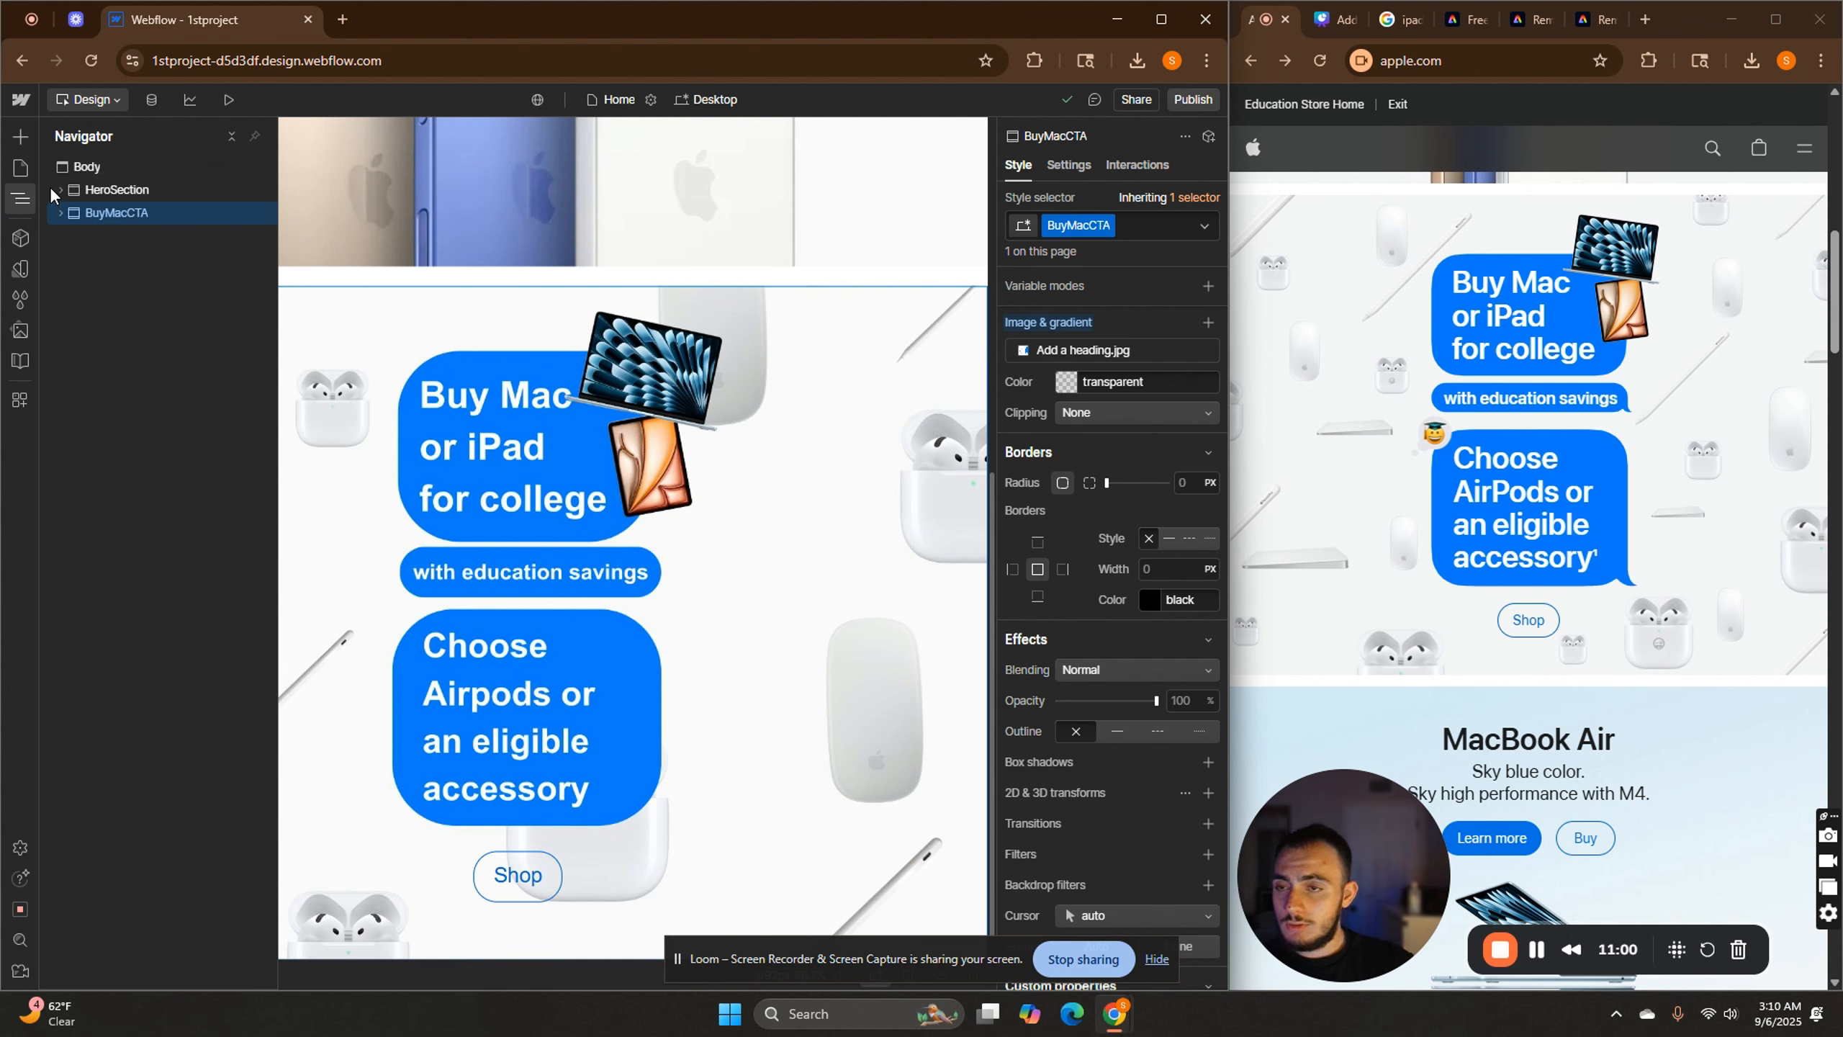
left_click(107, 167)
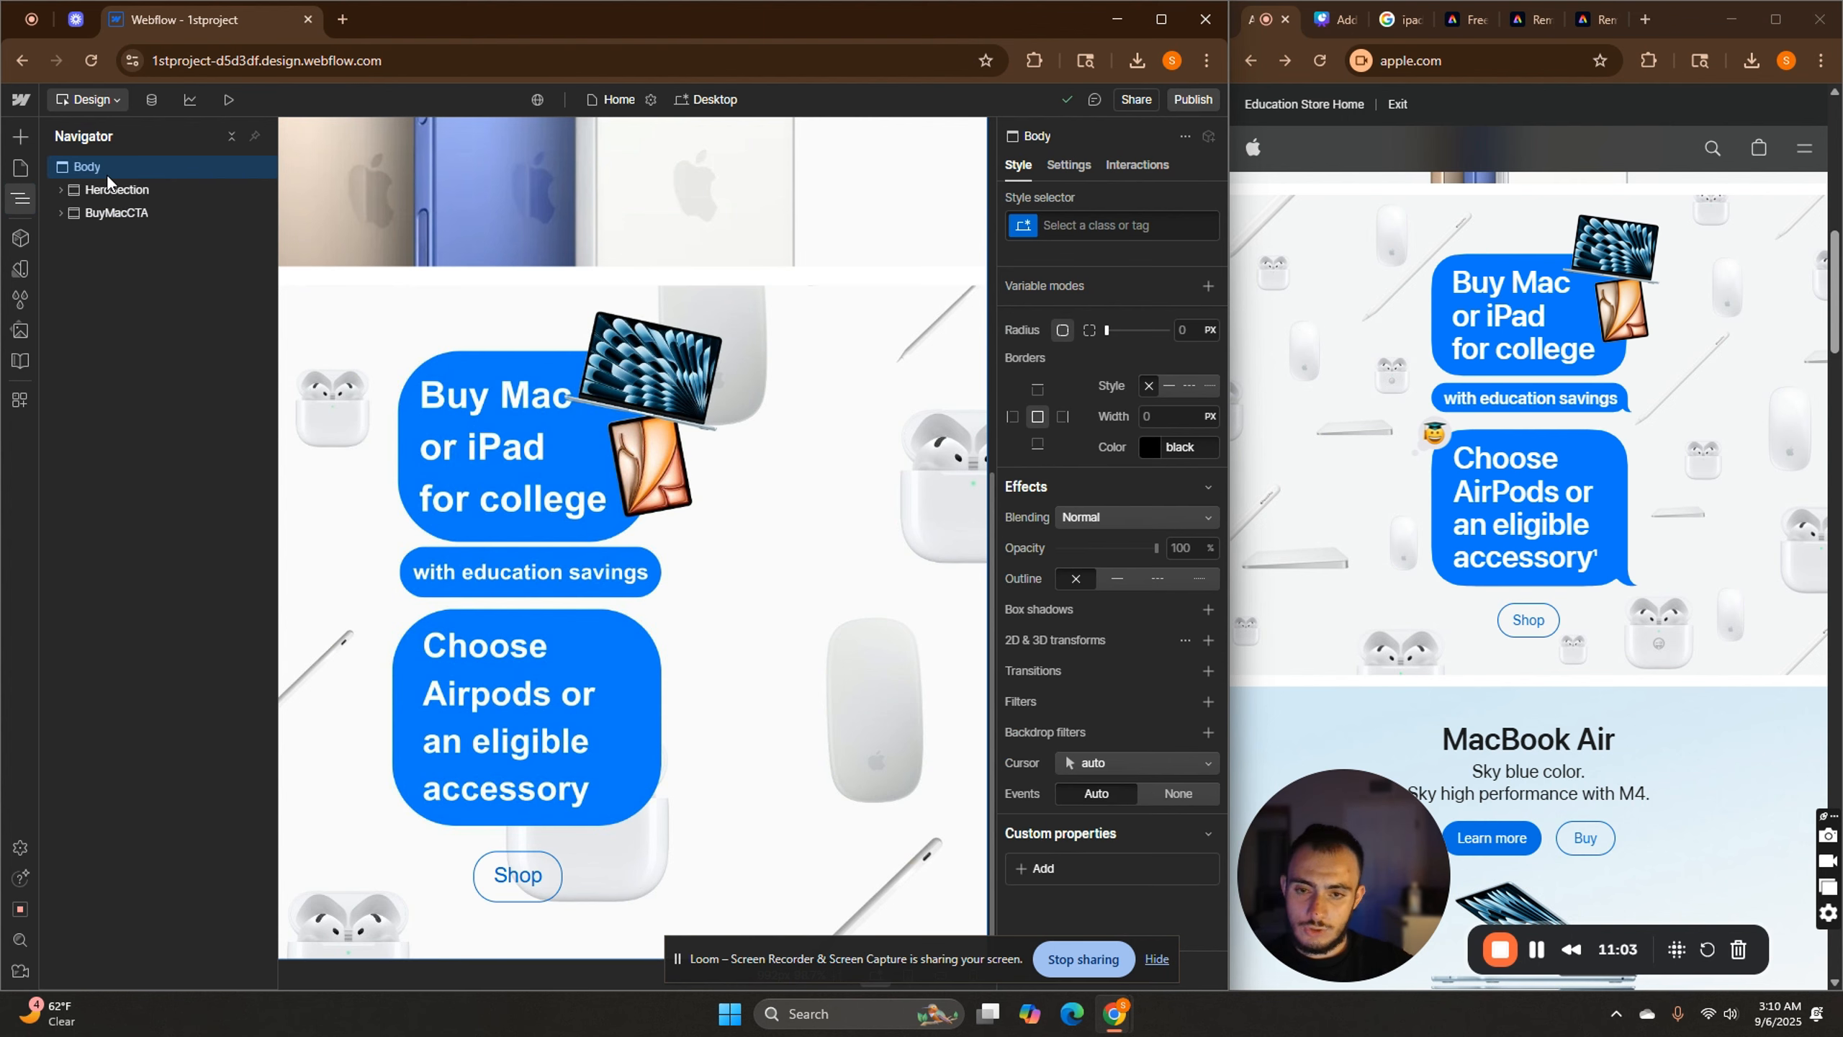
key("ctrl+e")
type("sec")
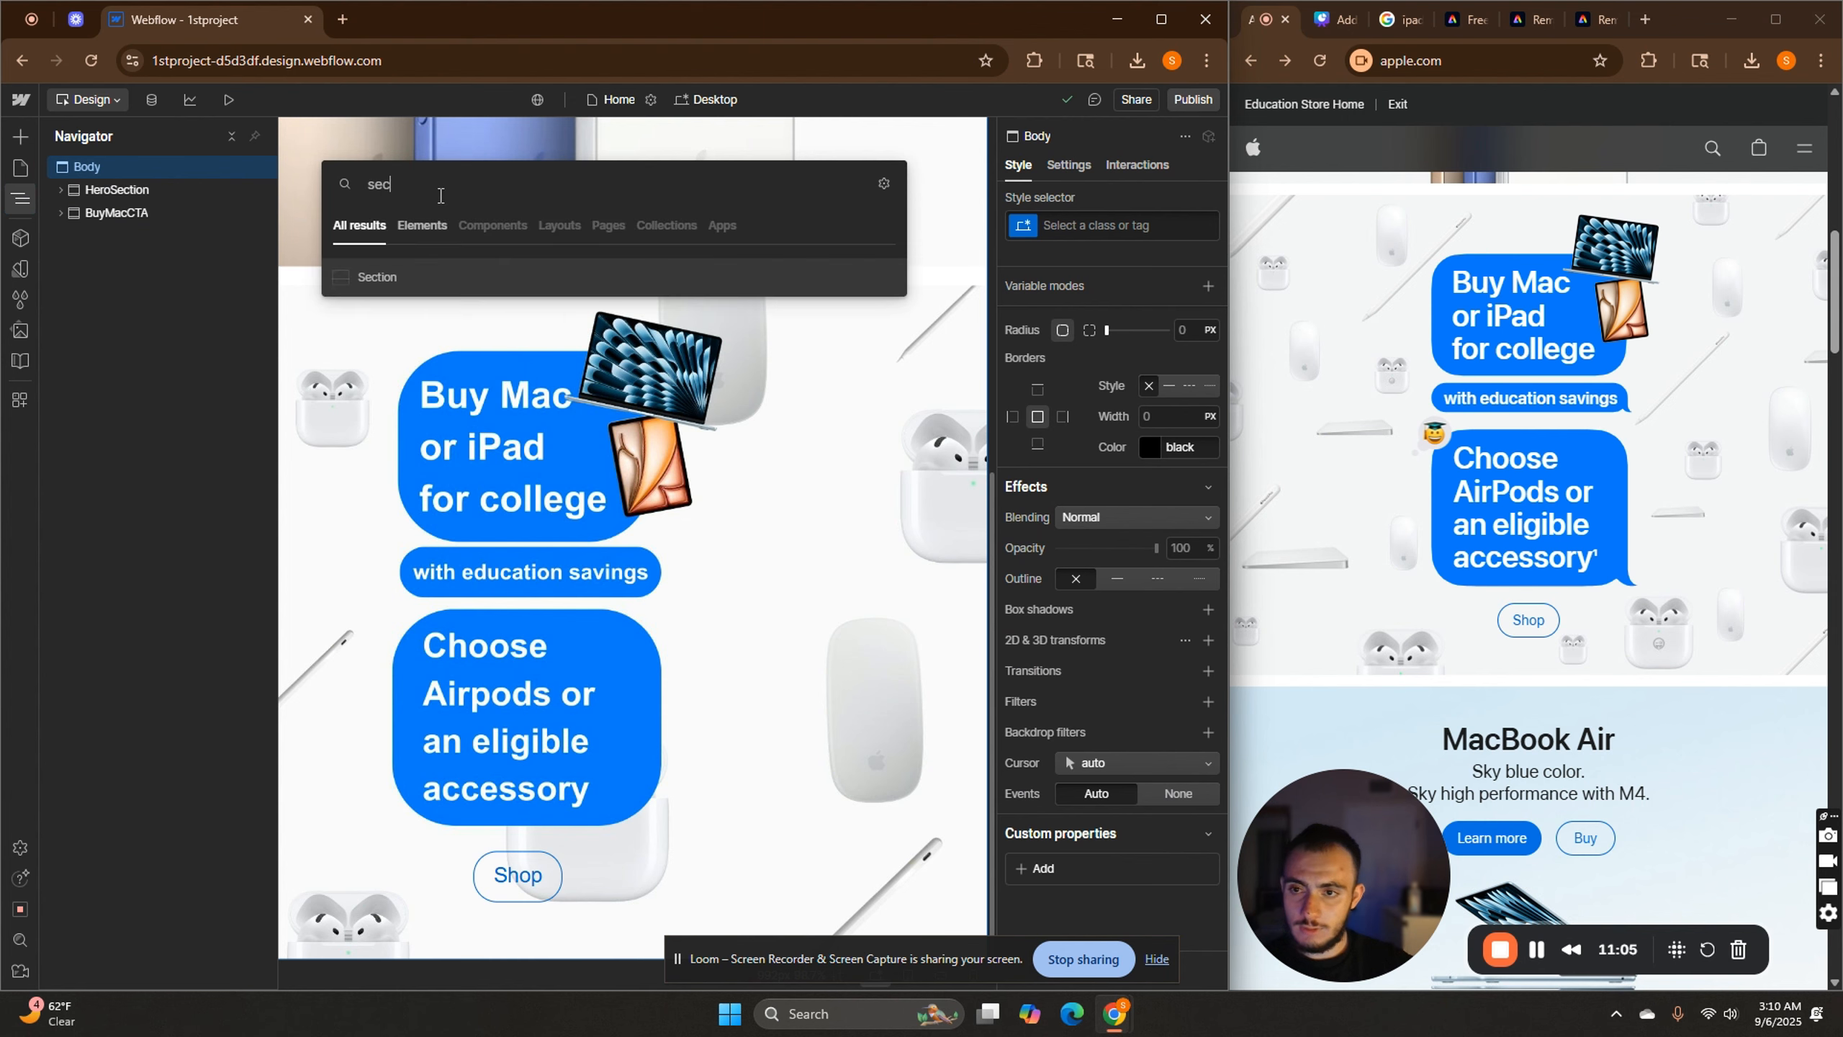
left_click(432, 270)
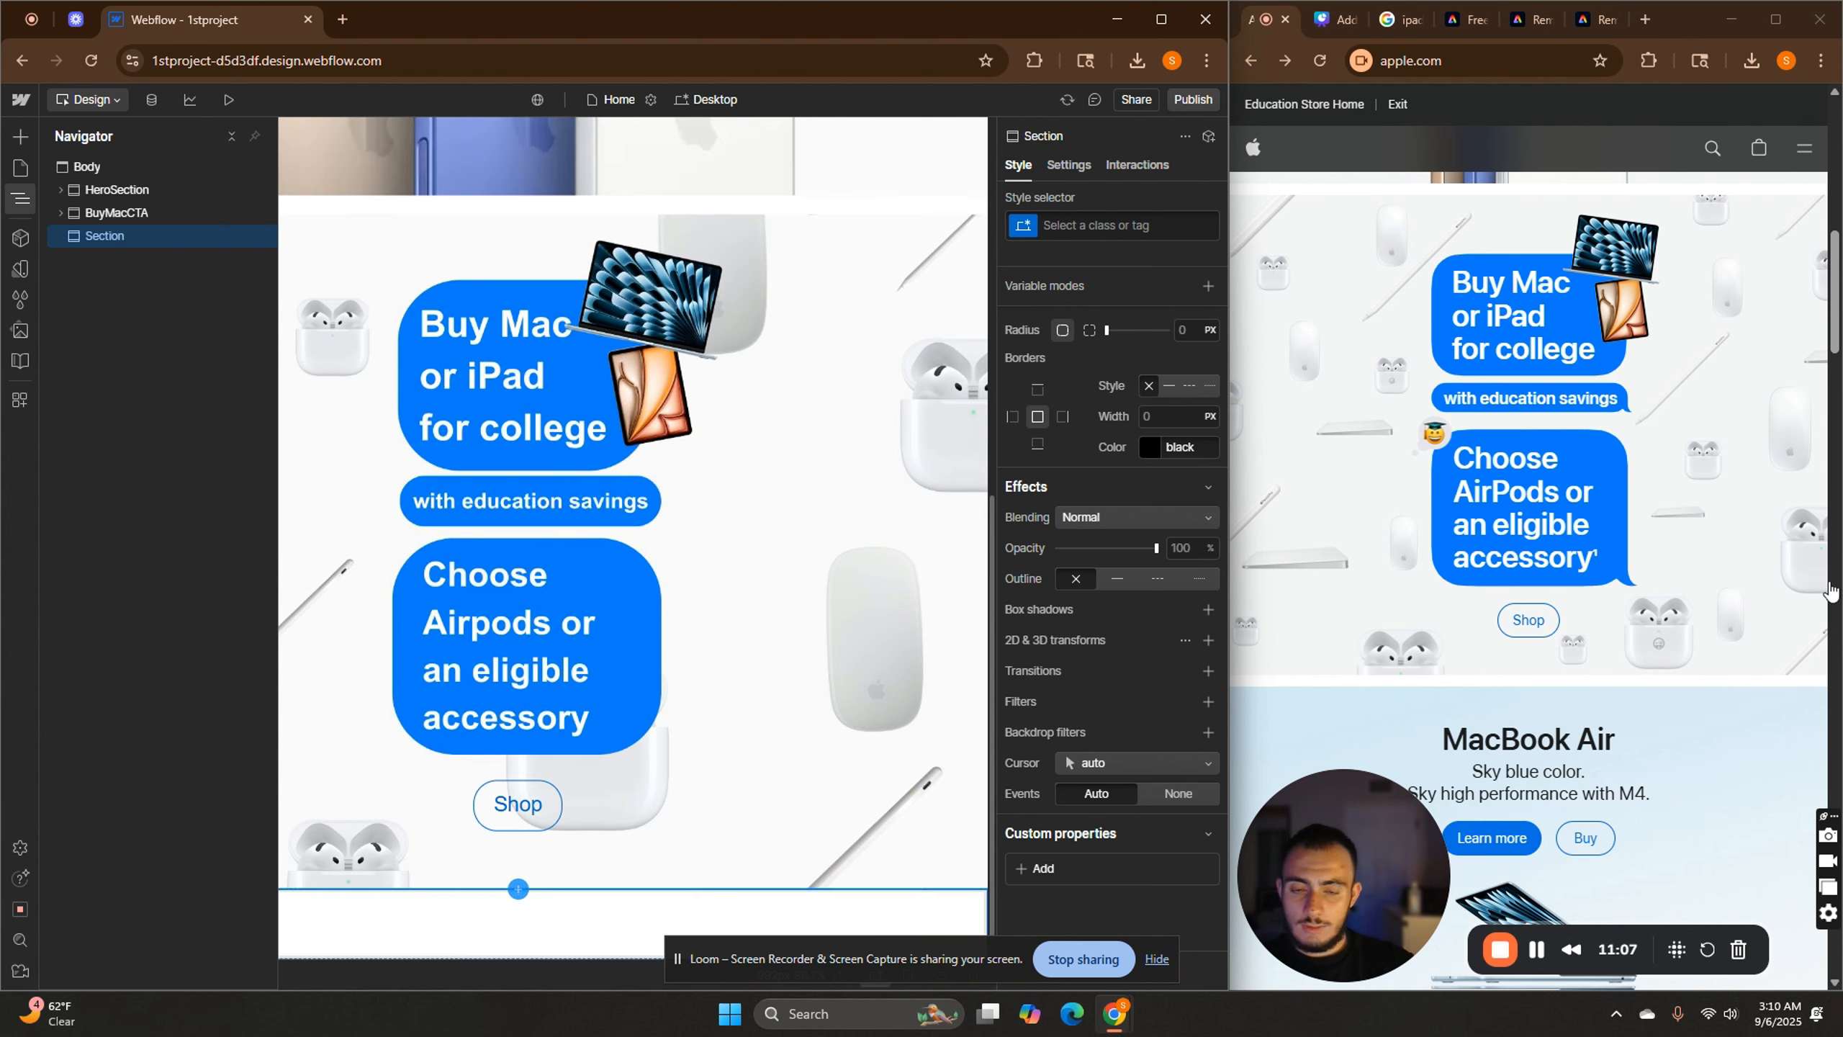
Examine the MacBook Air section on the reference Apple page and check its laptop picture for a save option.
scroll(1711, 686, "down", 5)
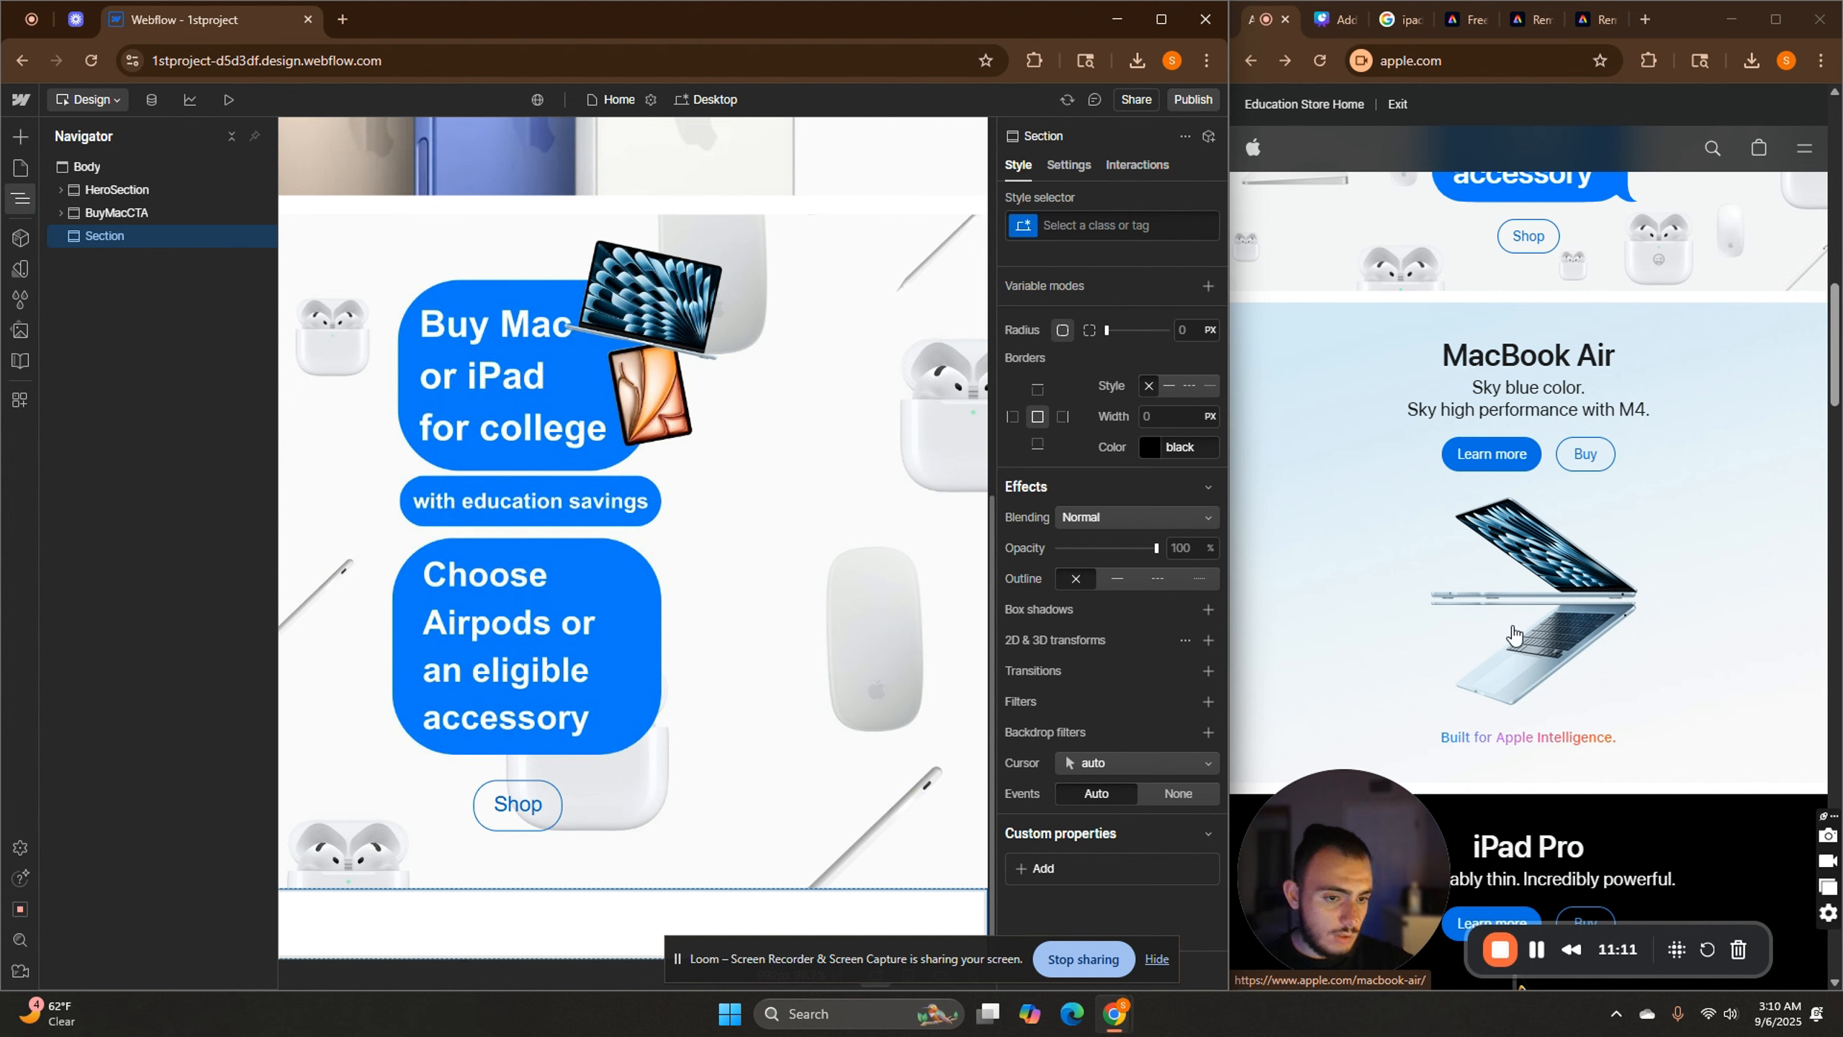
scroll(1522, 658, "down", 2)
right_click(1500, 465)
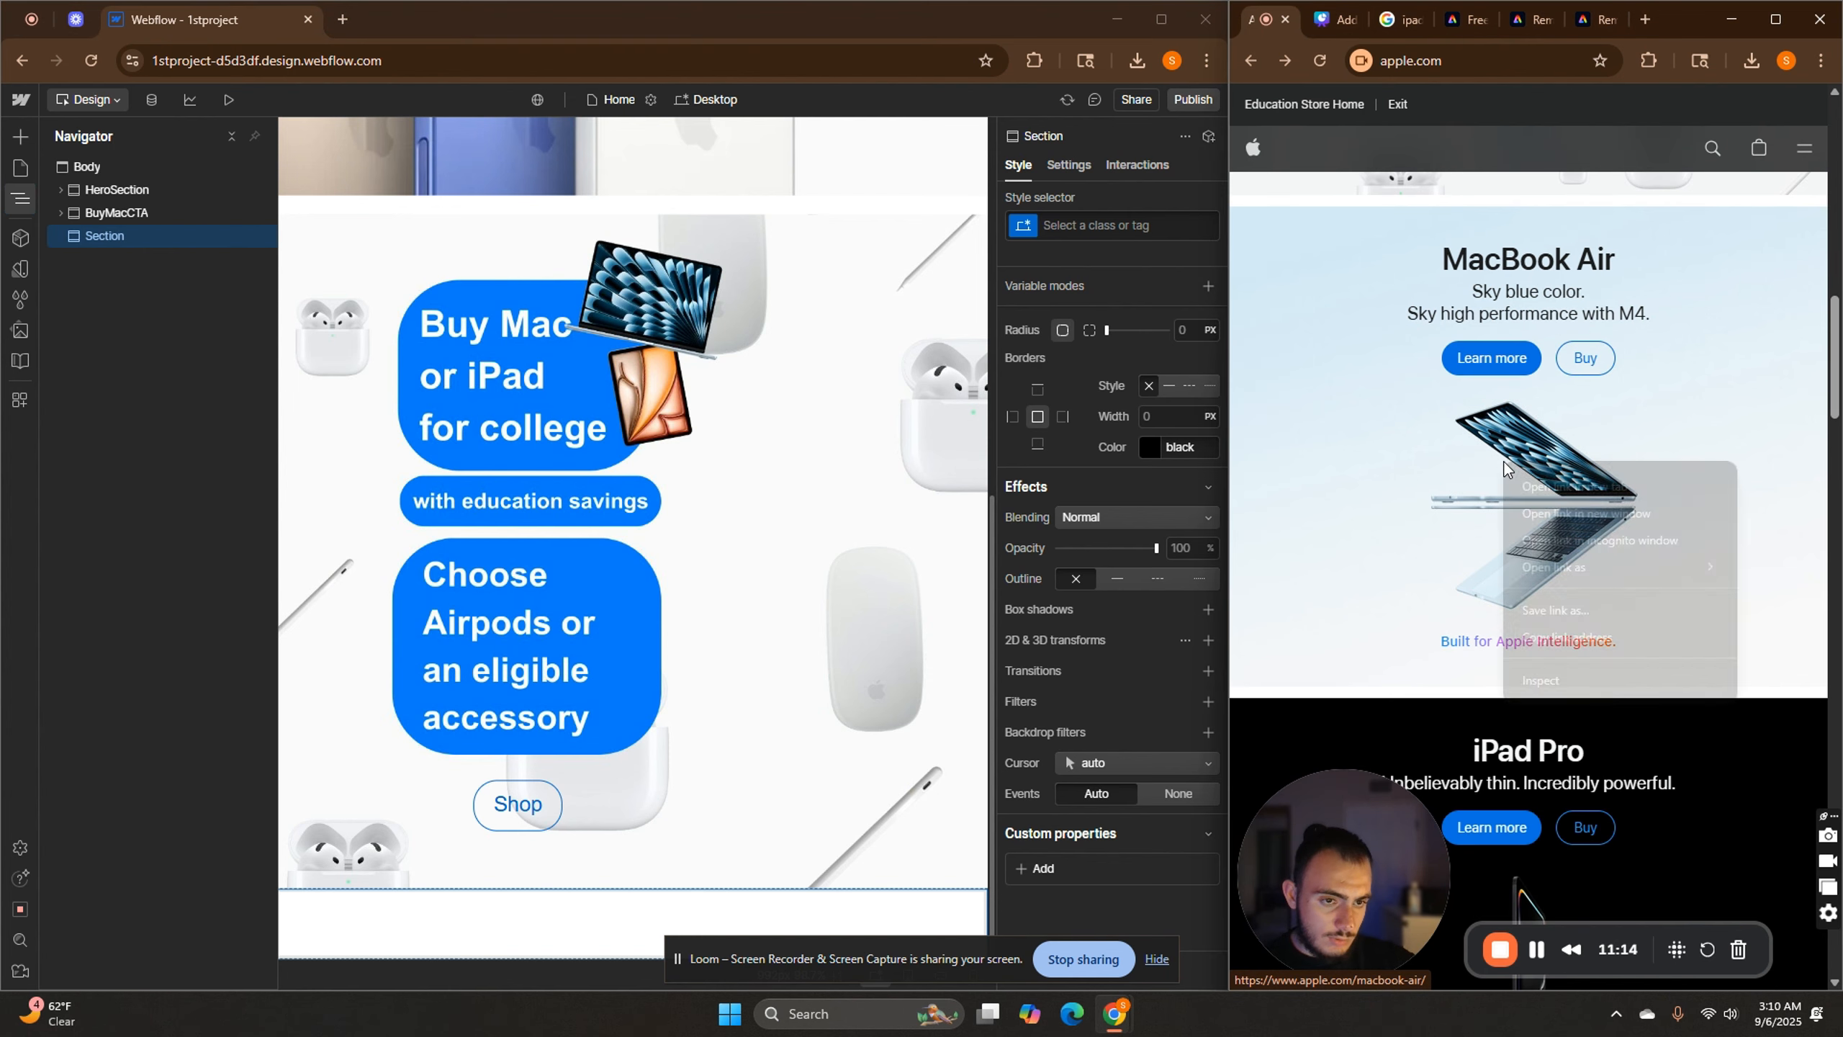
left_click(1418, 697)
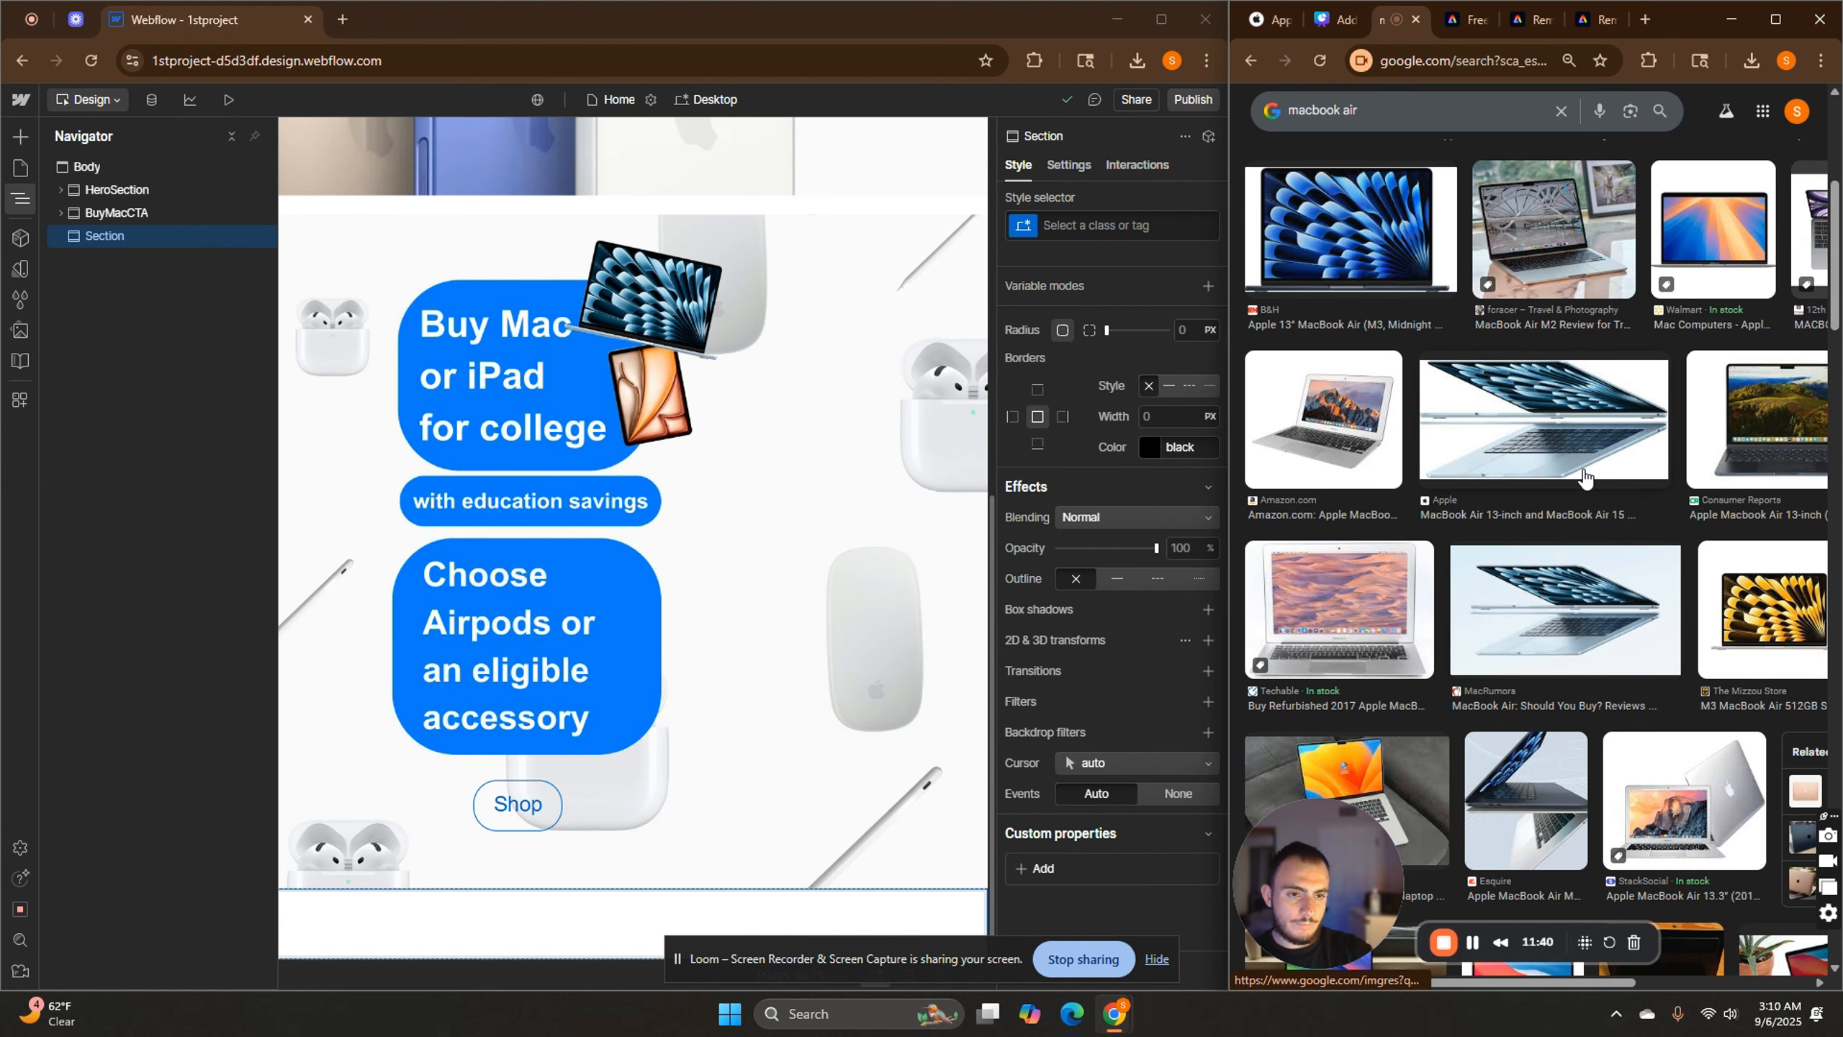
From the "macbook air" image results, save the half-open blue MacBook picture with transparent background as apple-macbook-air-15in-m4.
left_click(1578, 596)
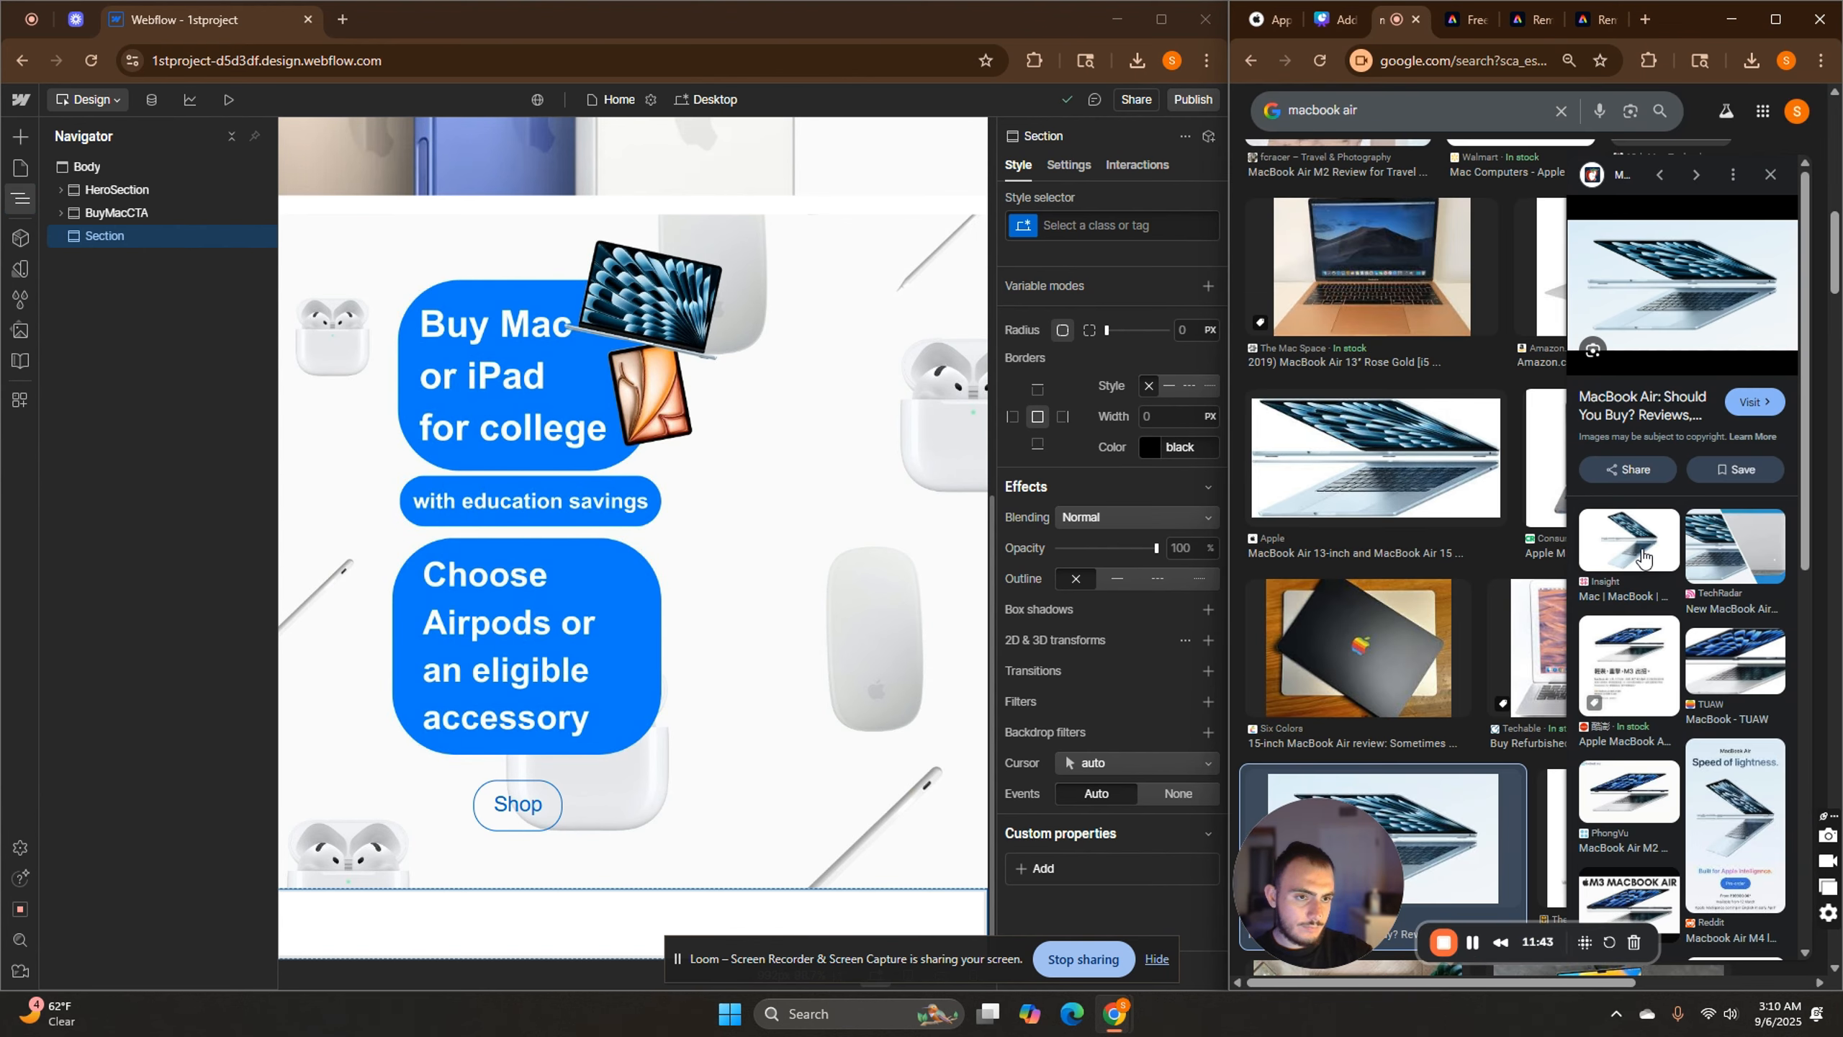
left_click(1644, 557)
left_click(1279, 23)
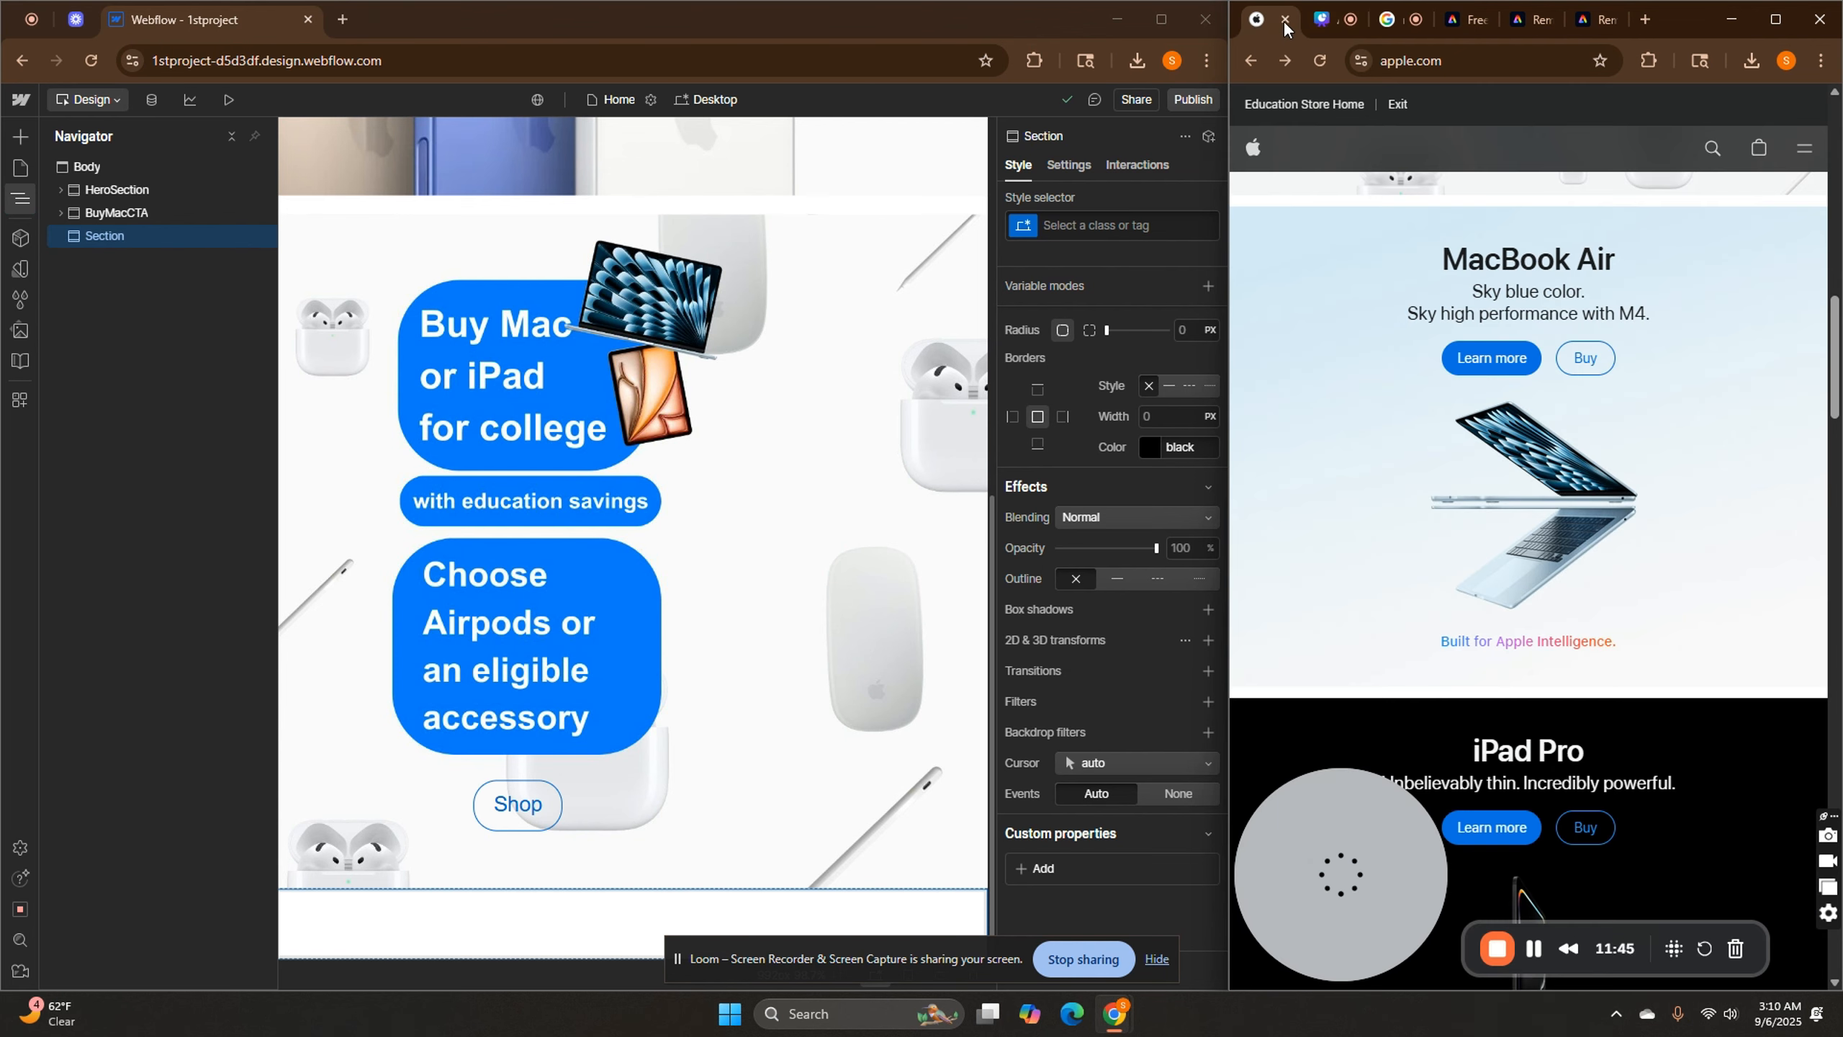
left_click(1284, 24)
right_click(1673, 263)
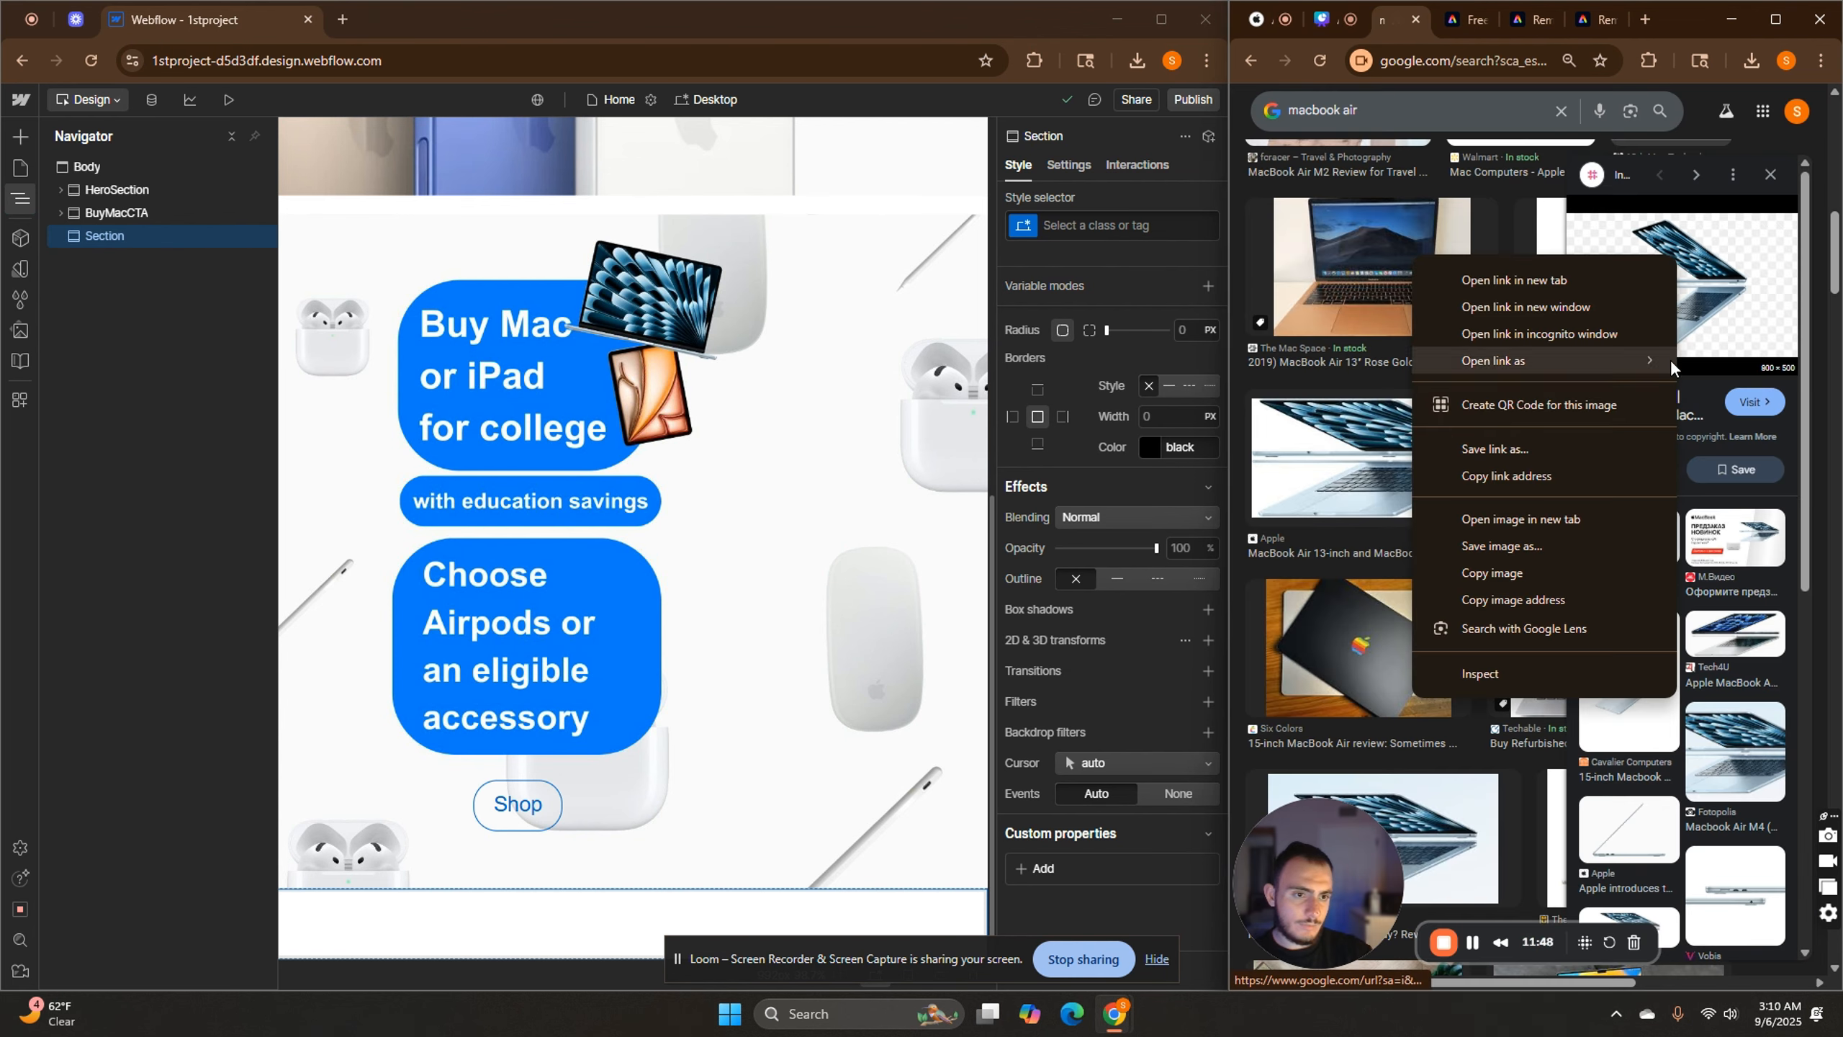
left_click(1535, 546)
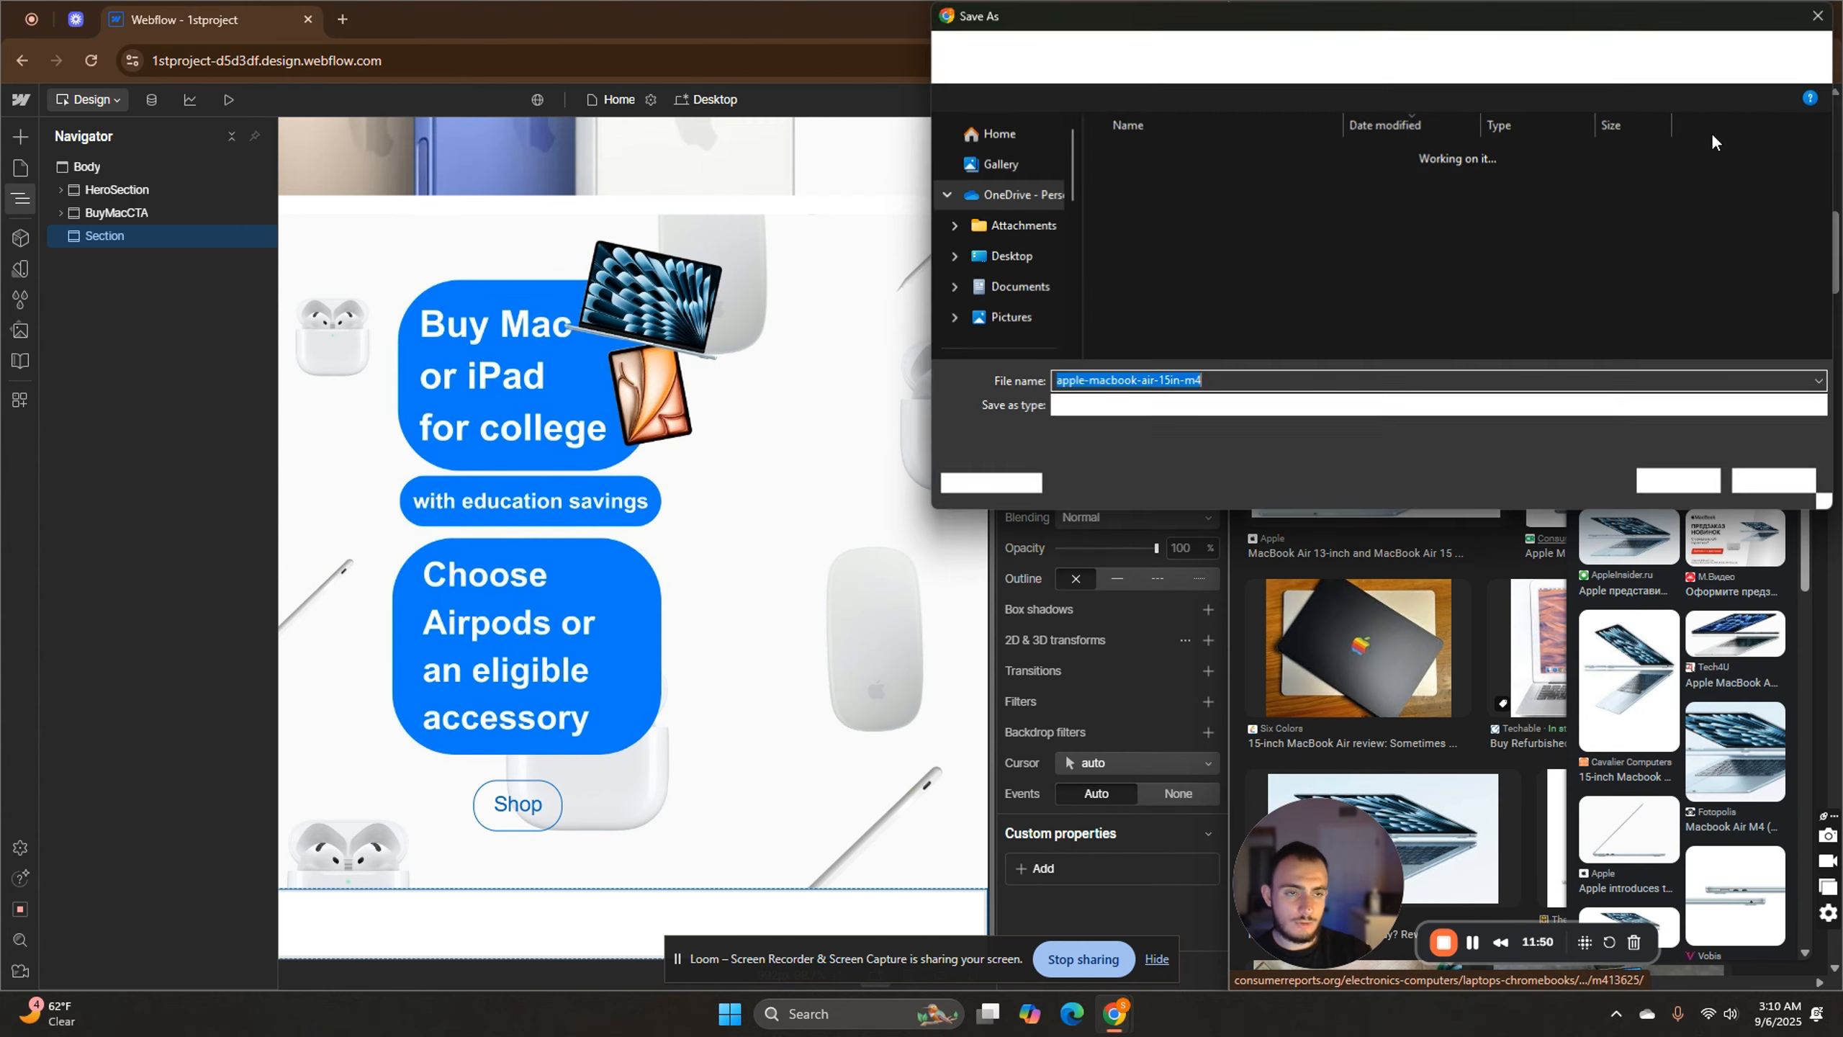
left_click(1679, 480)
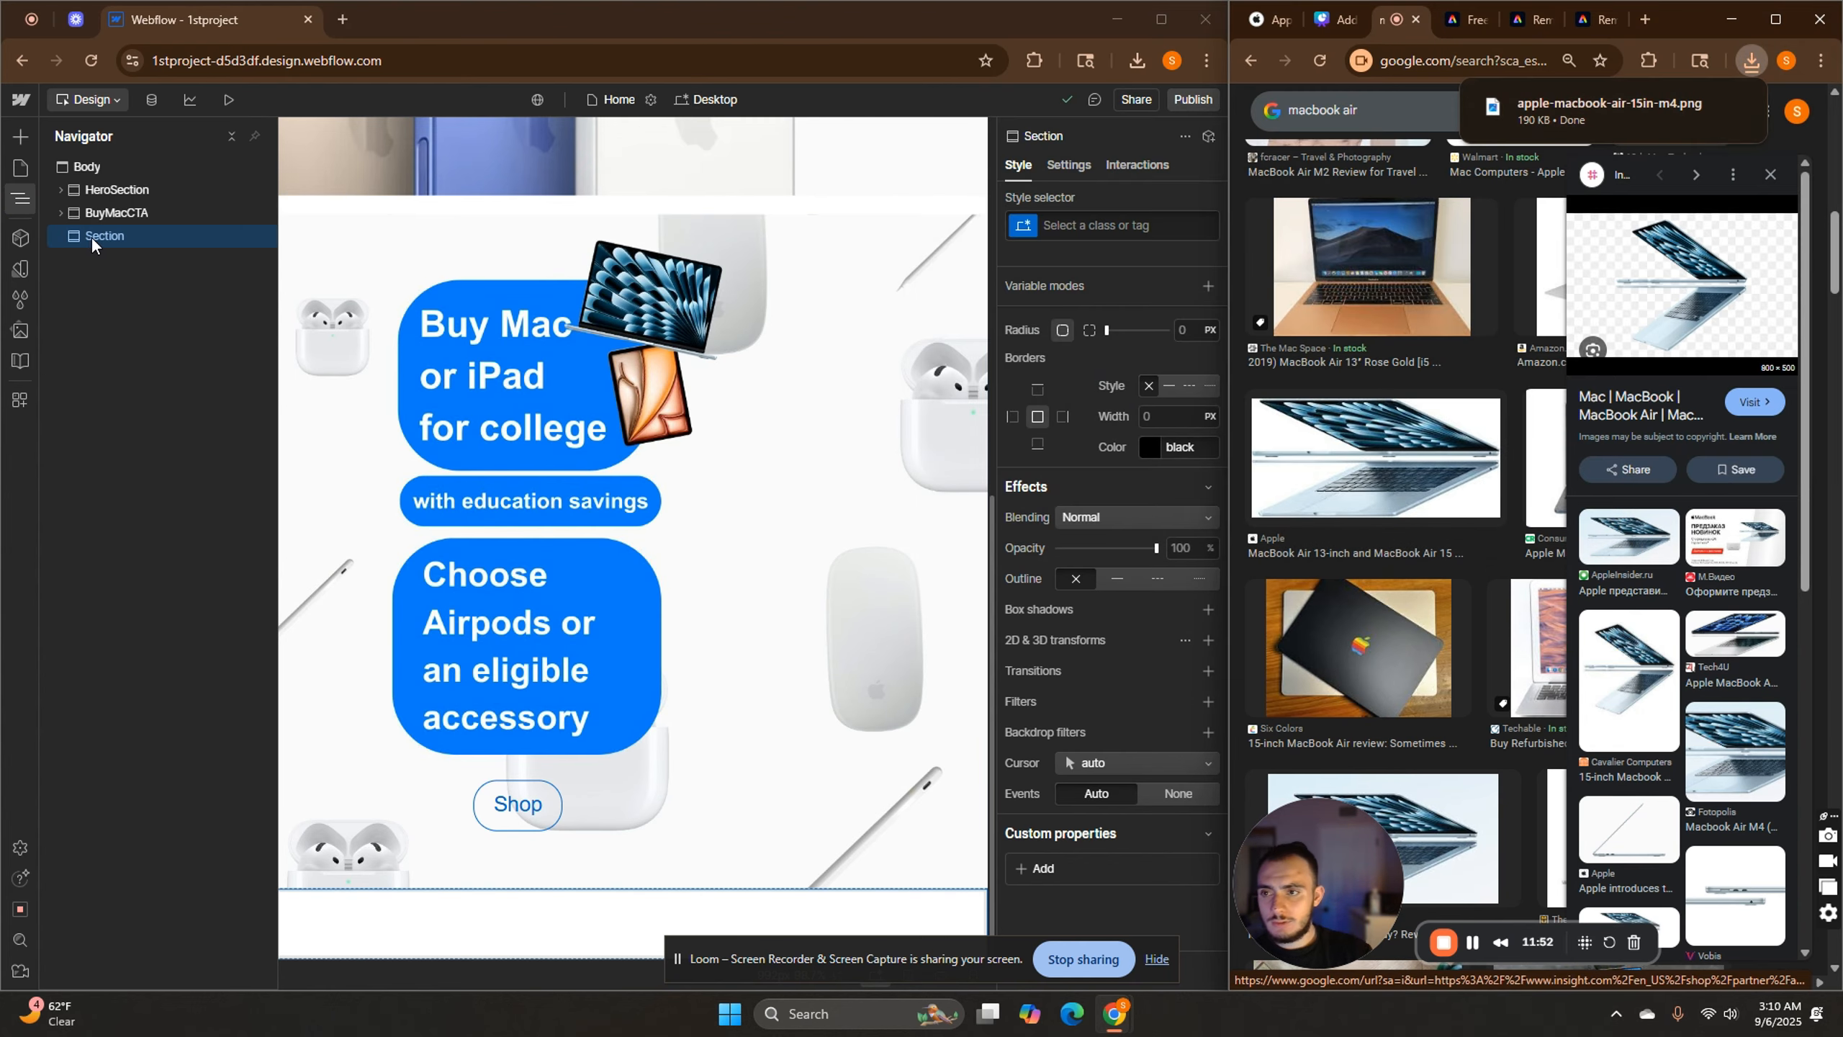
Create the class "MacBook Air" on the new empty section, checking the name against the reference Apple page.
left_click(91, 244)
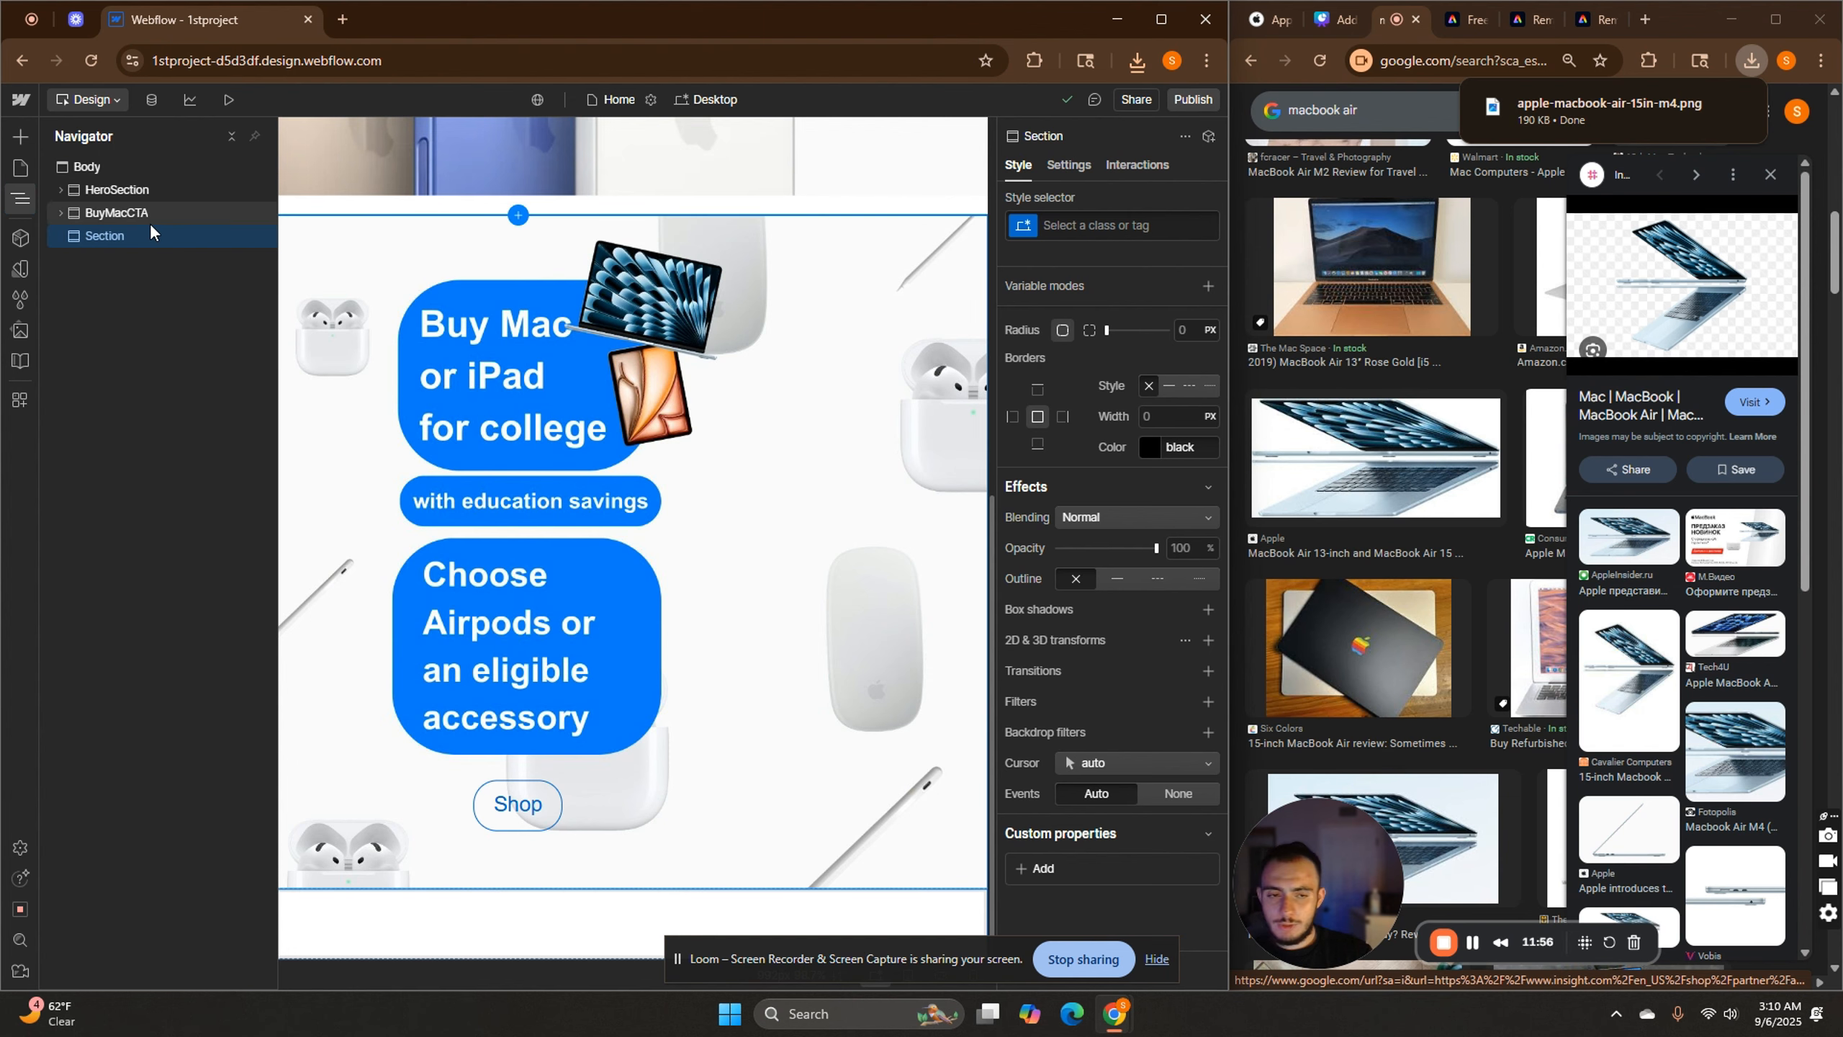
left_click(1288, 10)
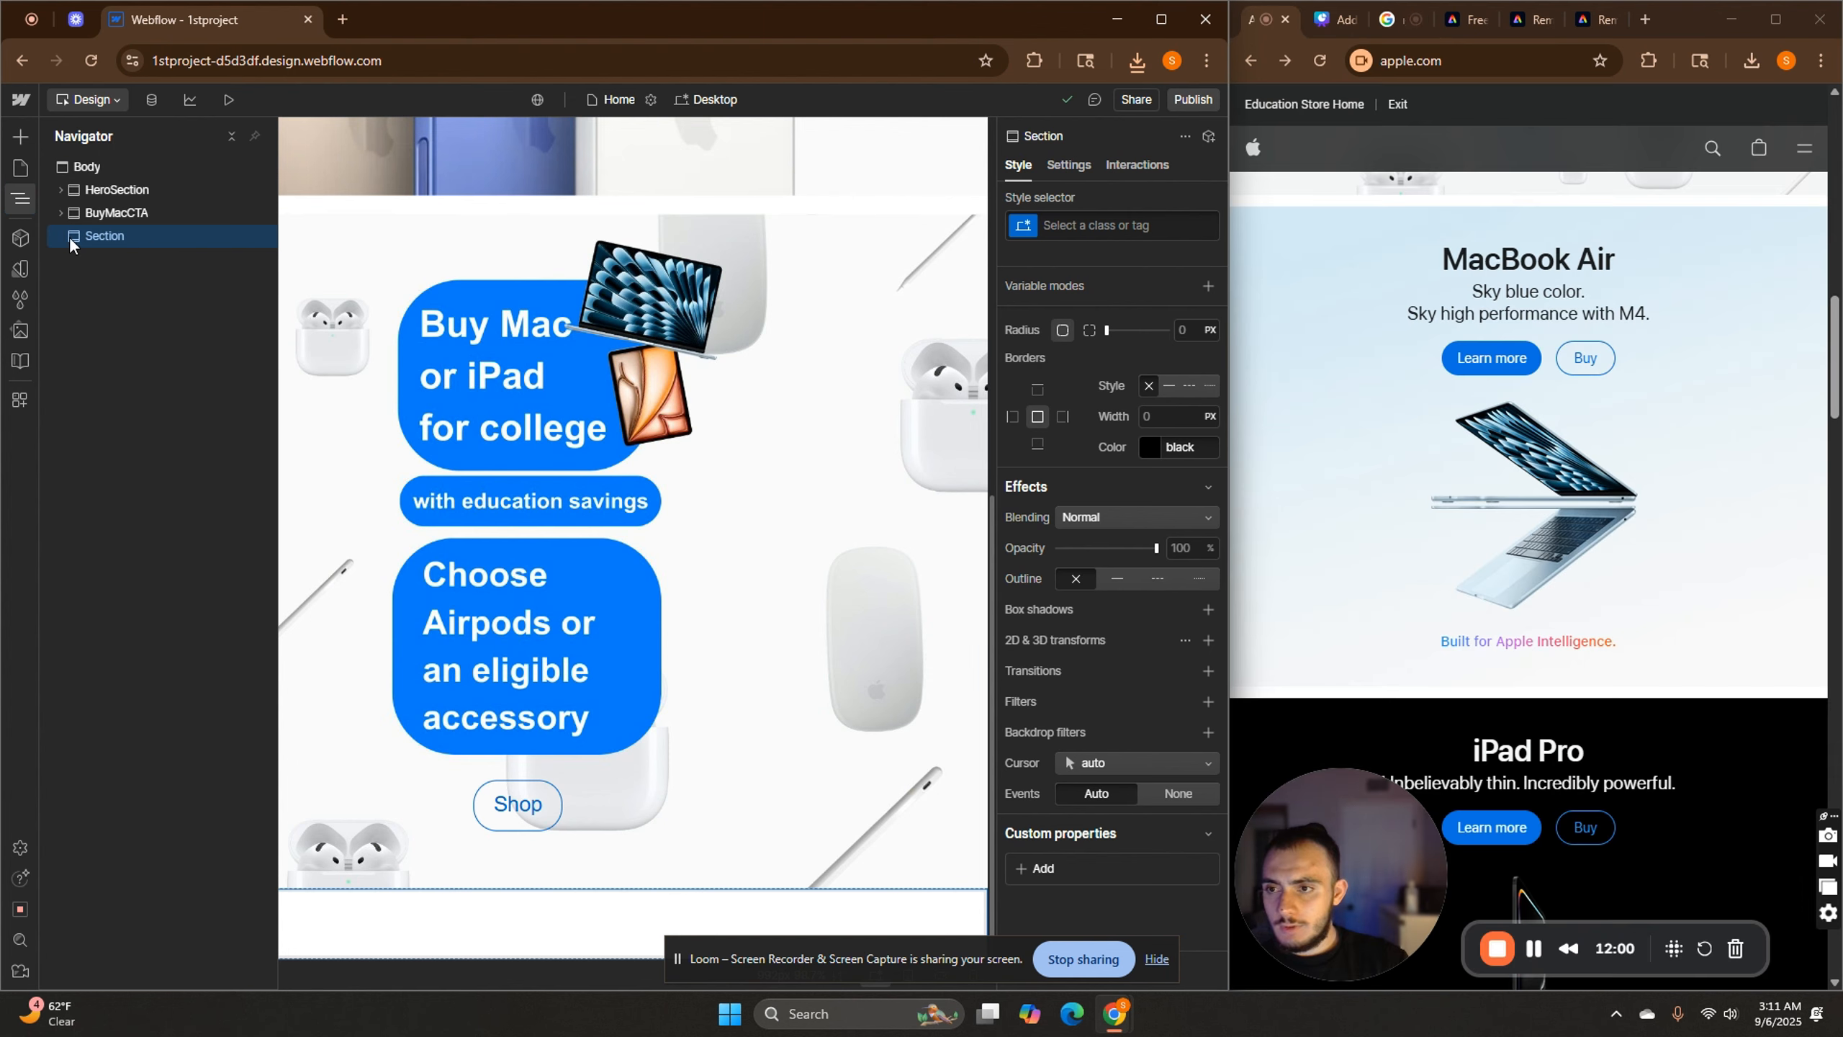
left_click(1065, 225)
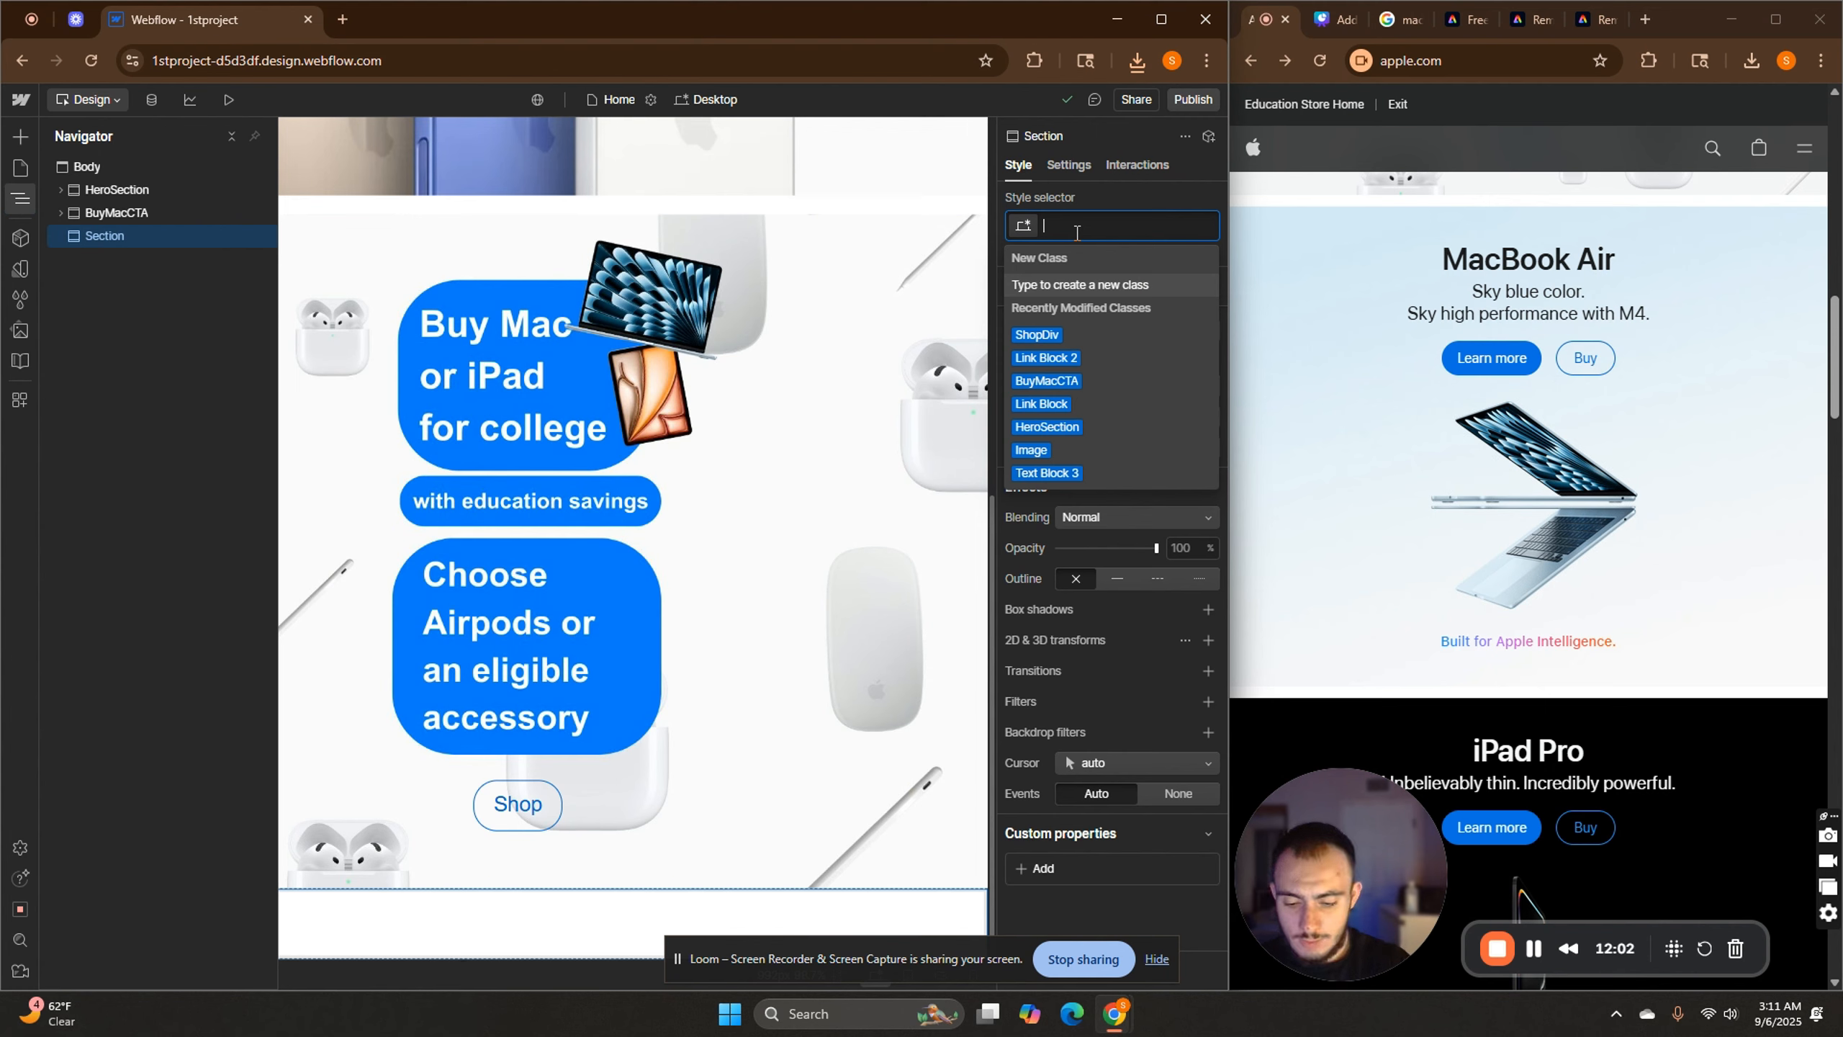
type("MacBook Air")
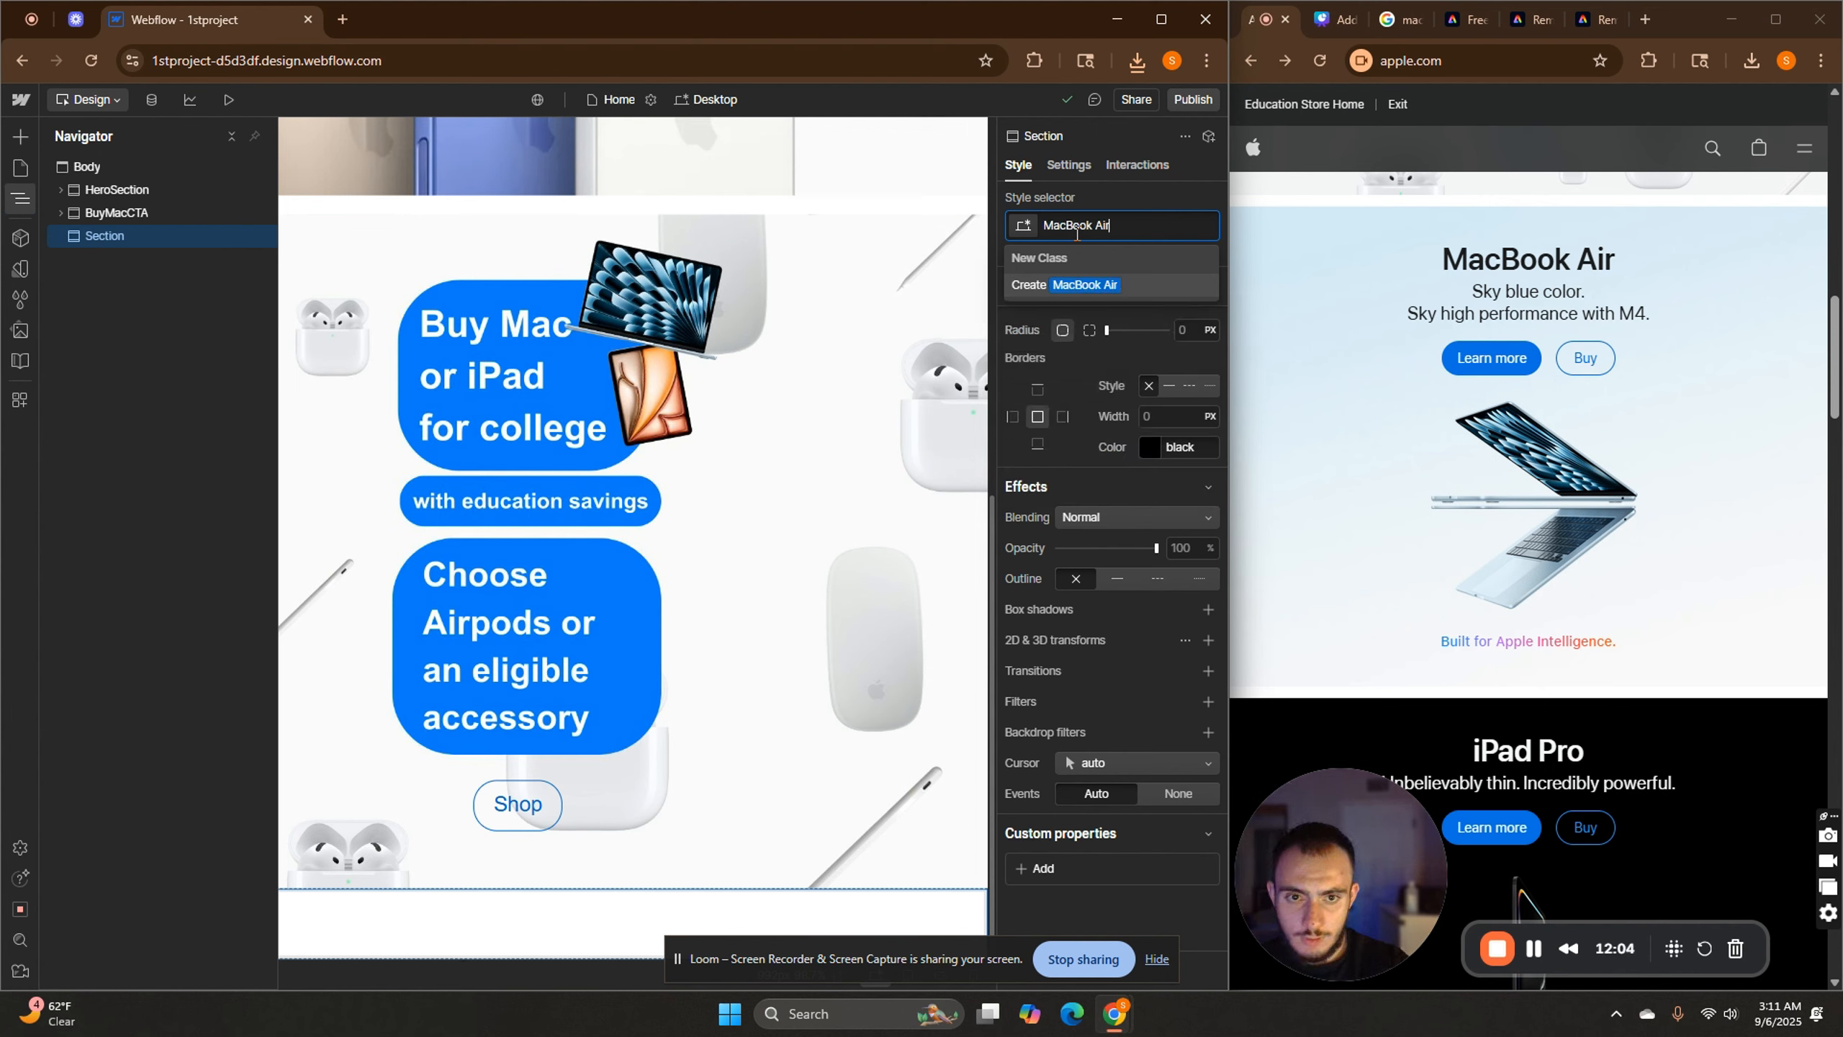
key("Return")
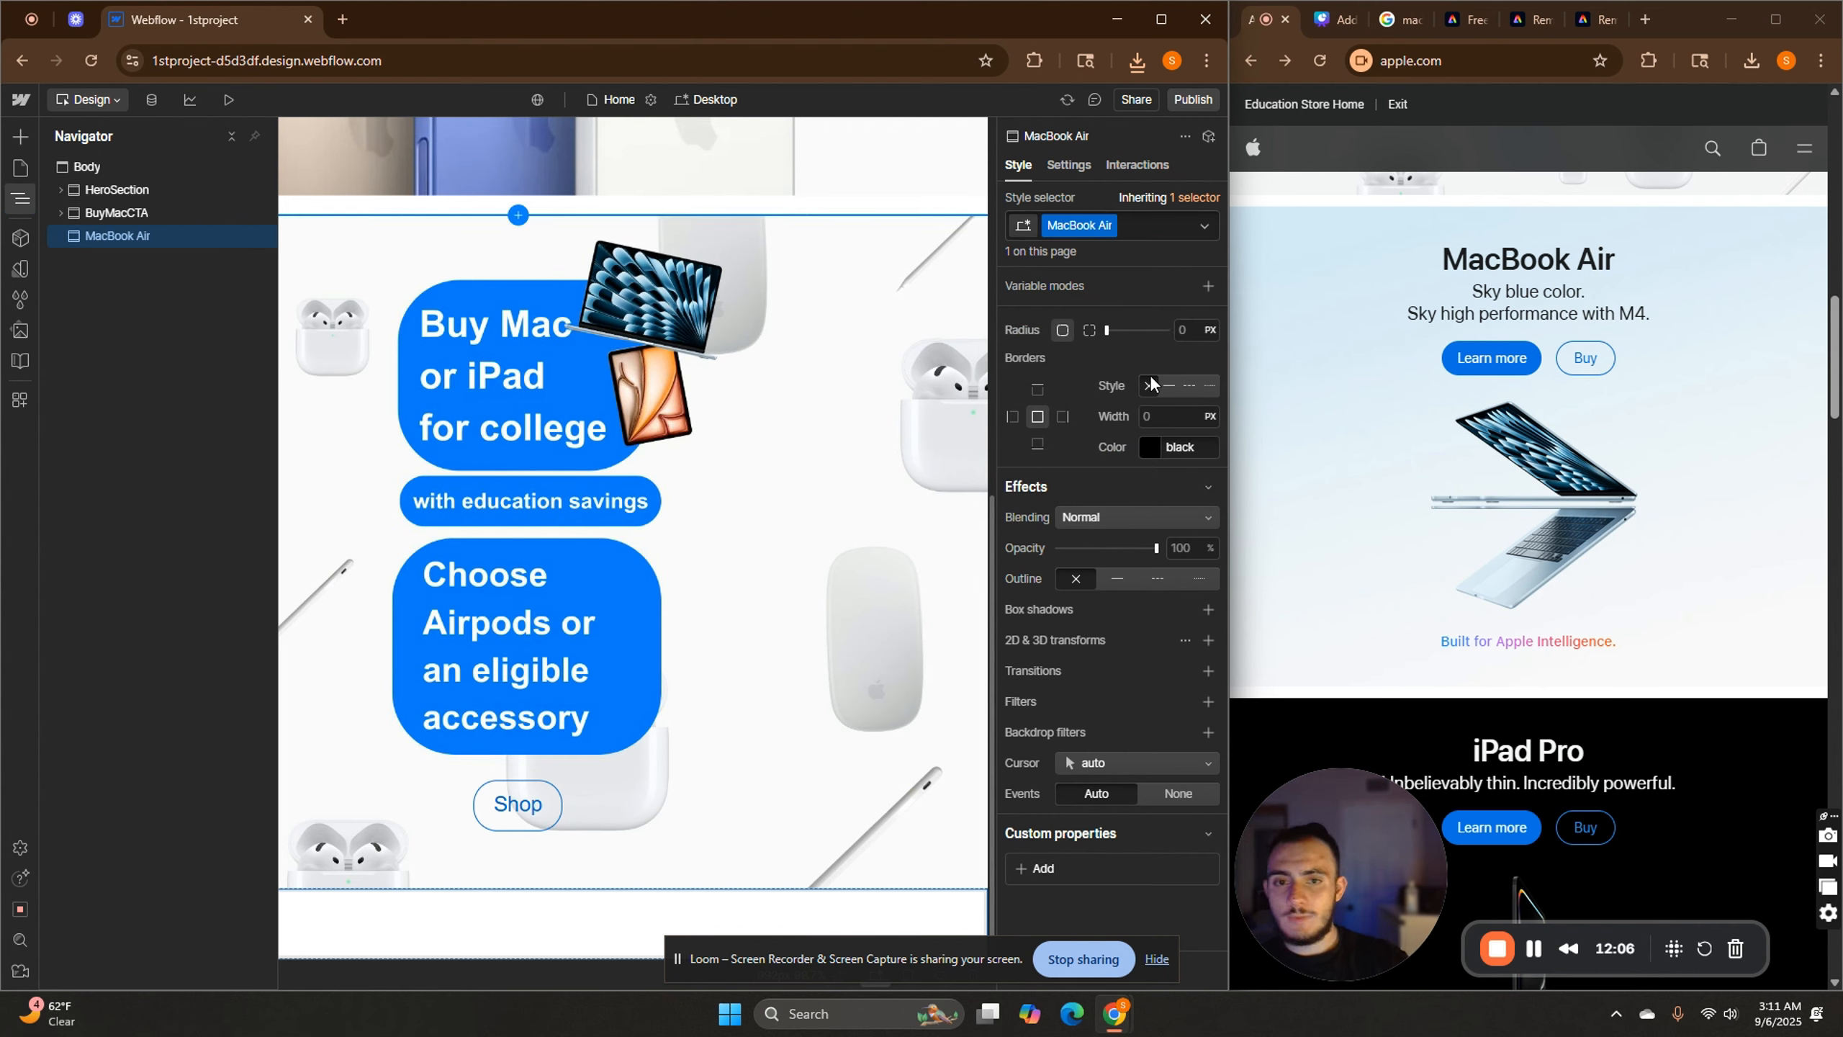
Set the padding of the MacBook Air section to 60 px on all four sides.
scroll(1214, 437, "up", 10)
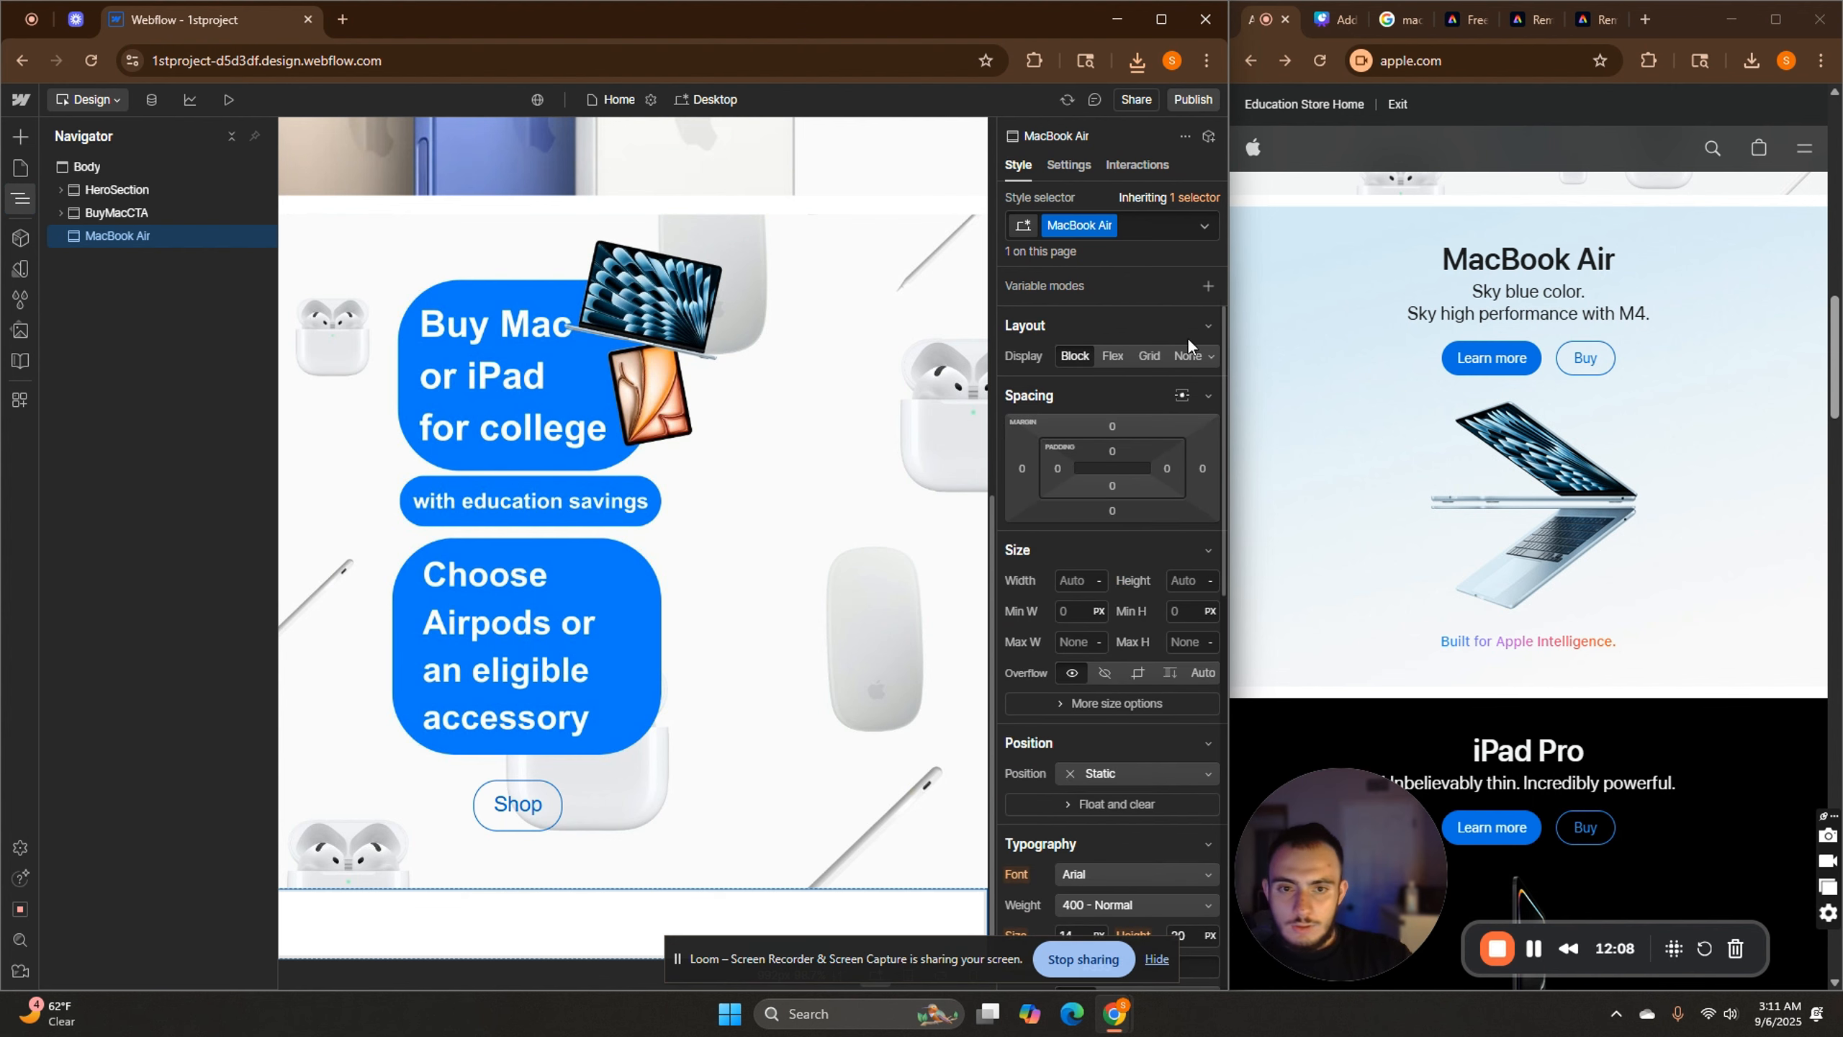
left_click(1113, 451)
left_click(1039, 540)
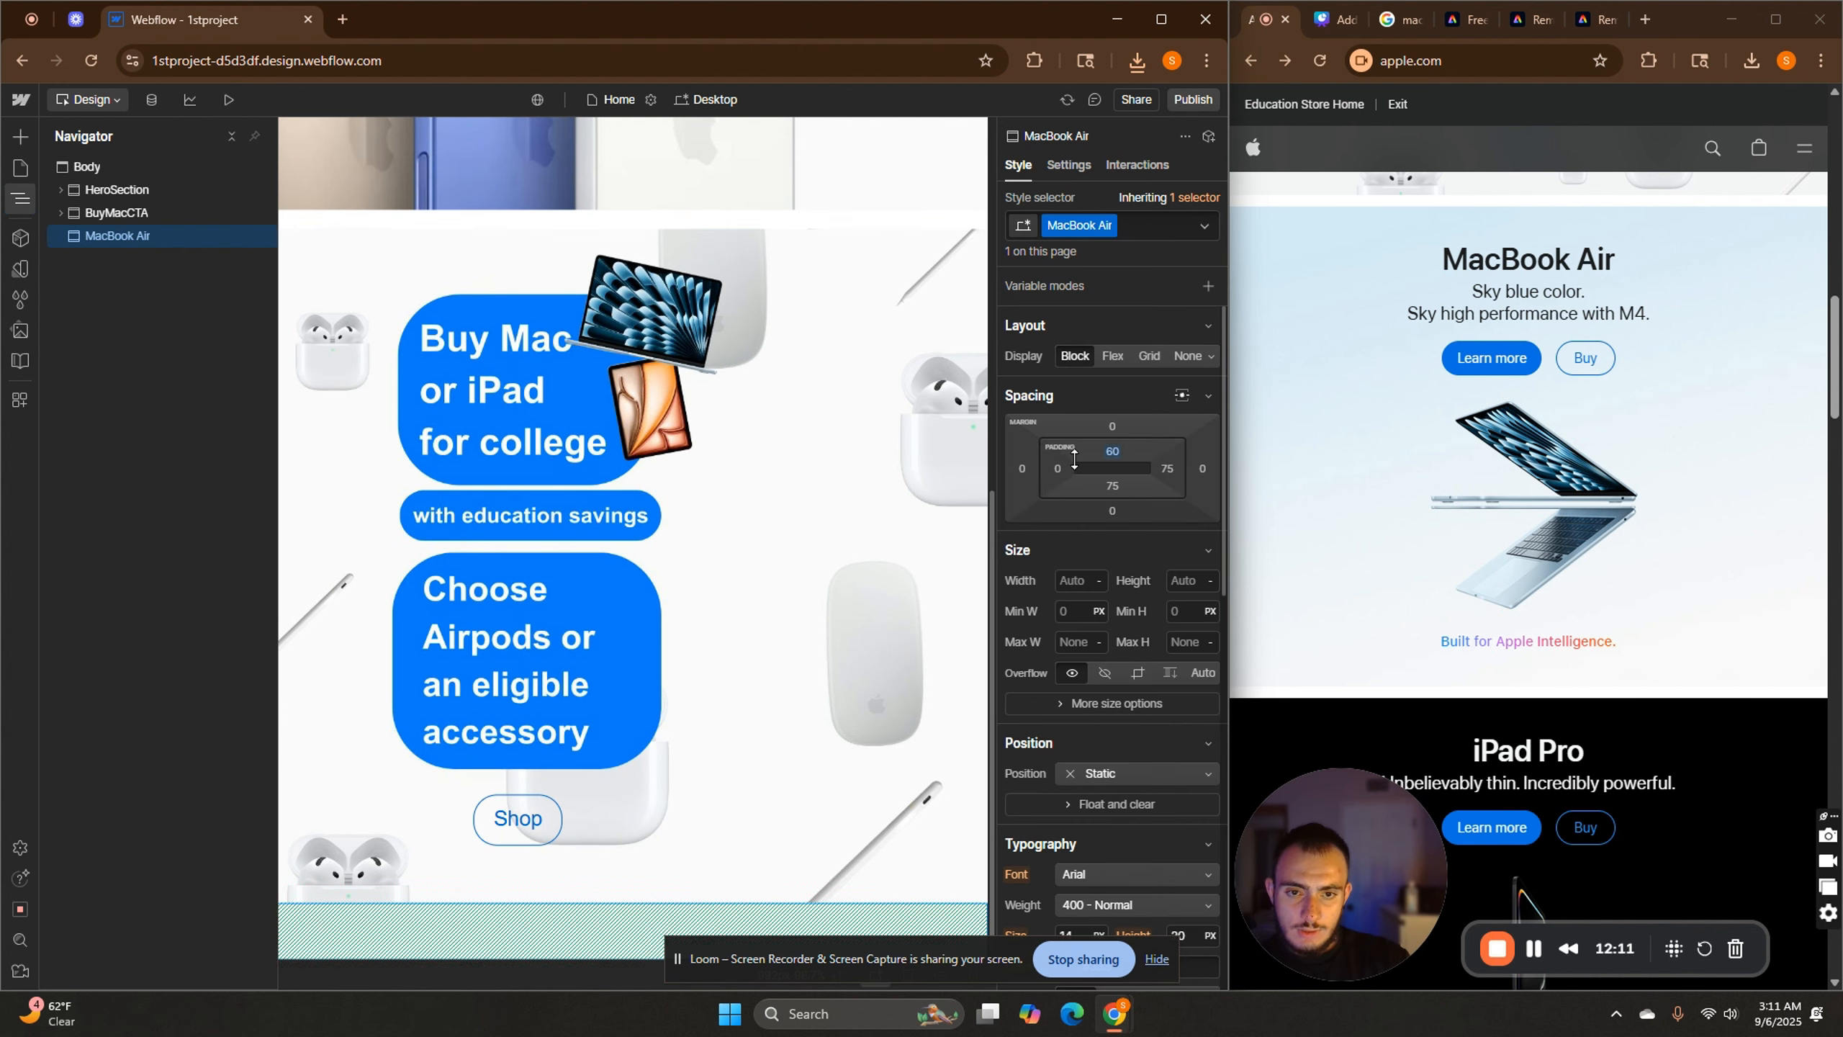
left_click(1056, 466)
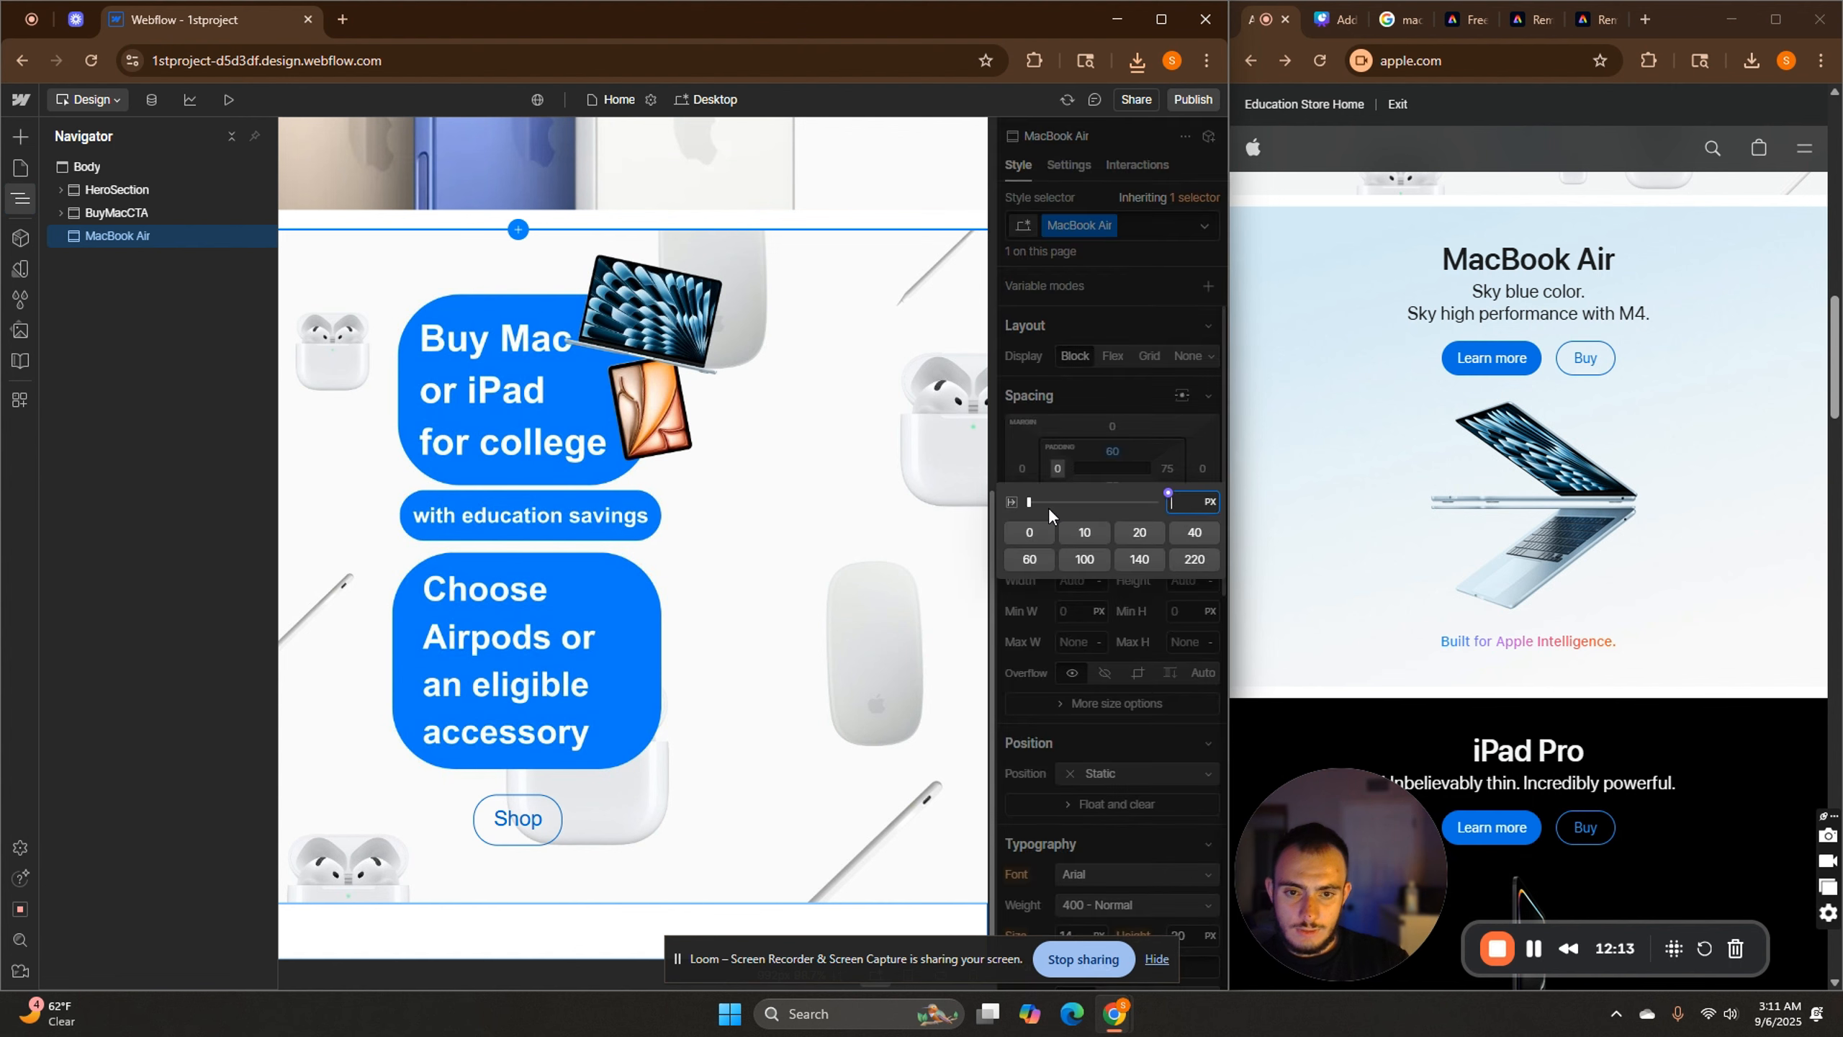
type("60")
key("Return")
left_click(1111, 486)
left_click(1039, 574)
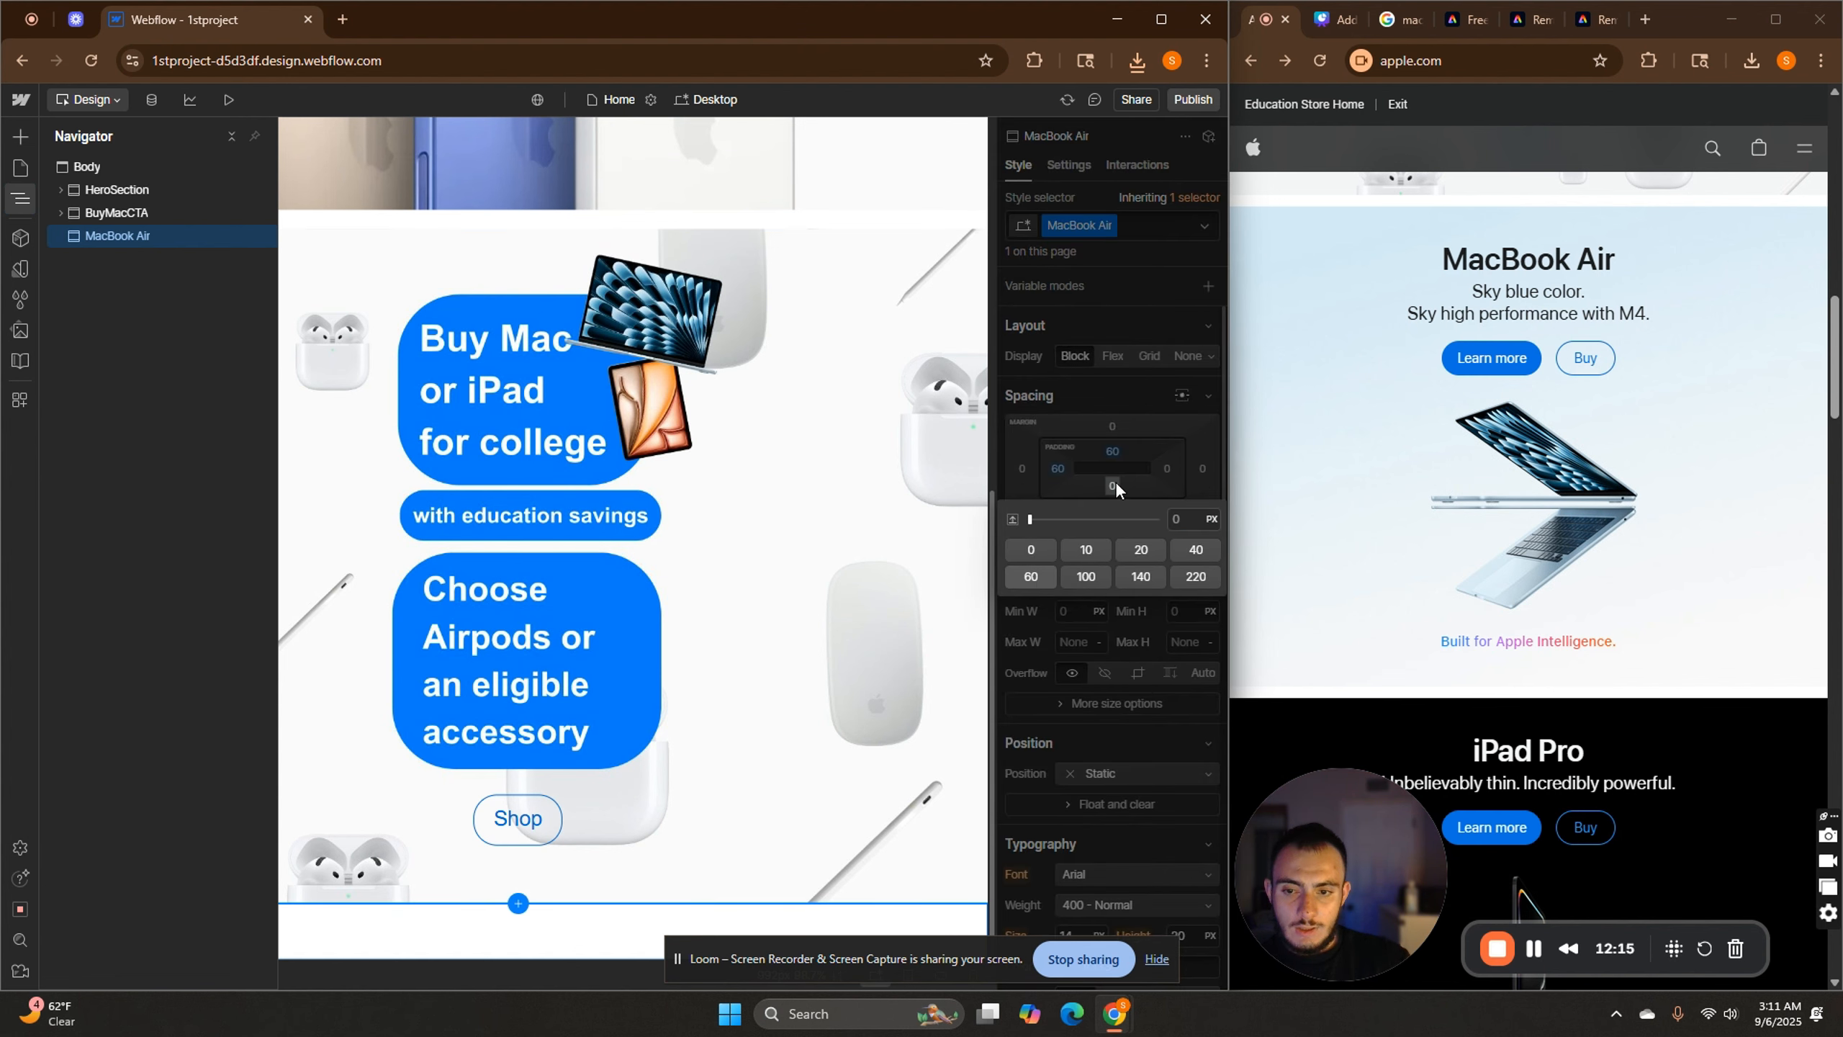
left_click(1168, 468)
left_click(1034, 558)
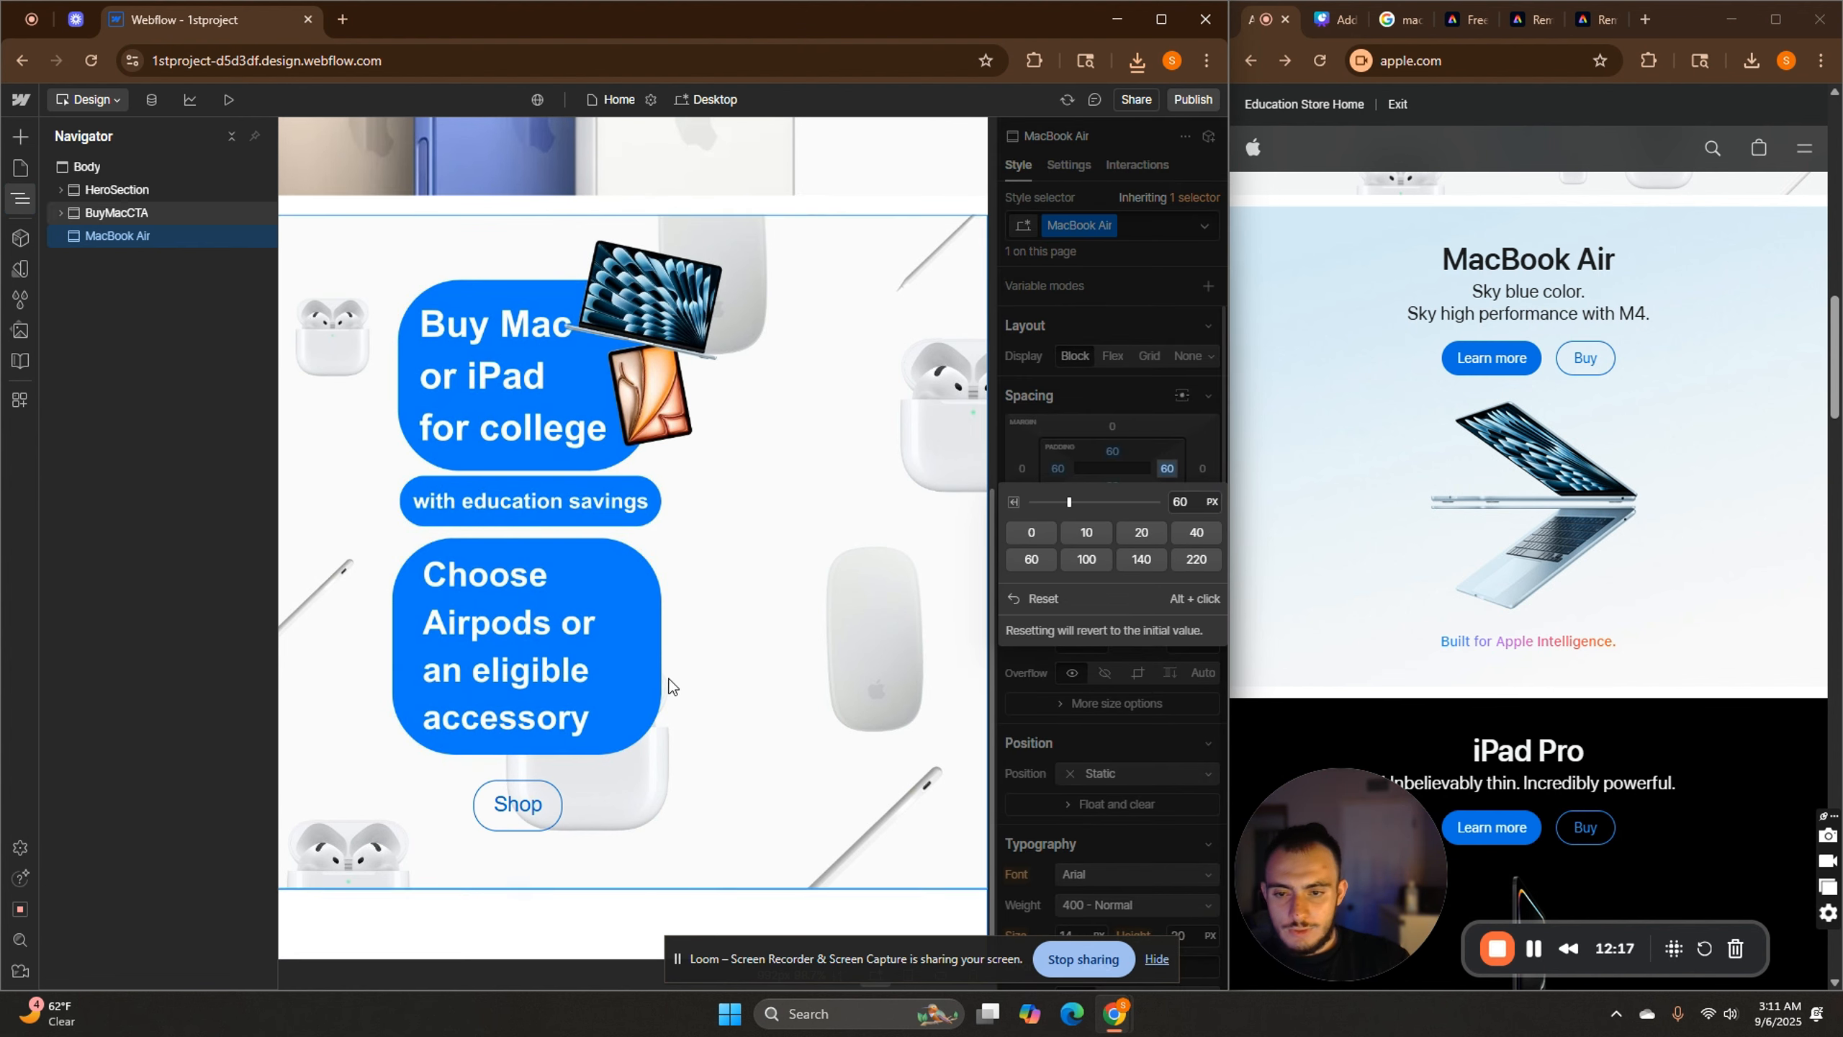
scroll(664, 683, "down", 1)
scroll(666, 687, "up", 4)
scroll(666, 691, "up", 3)
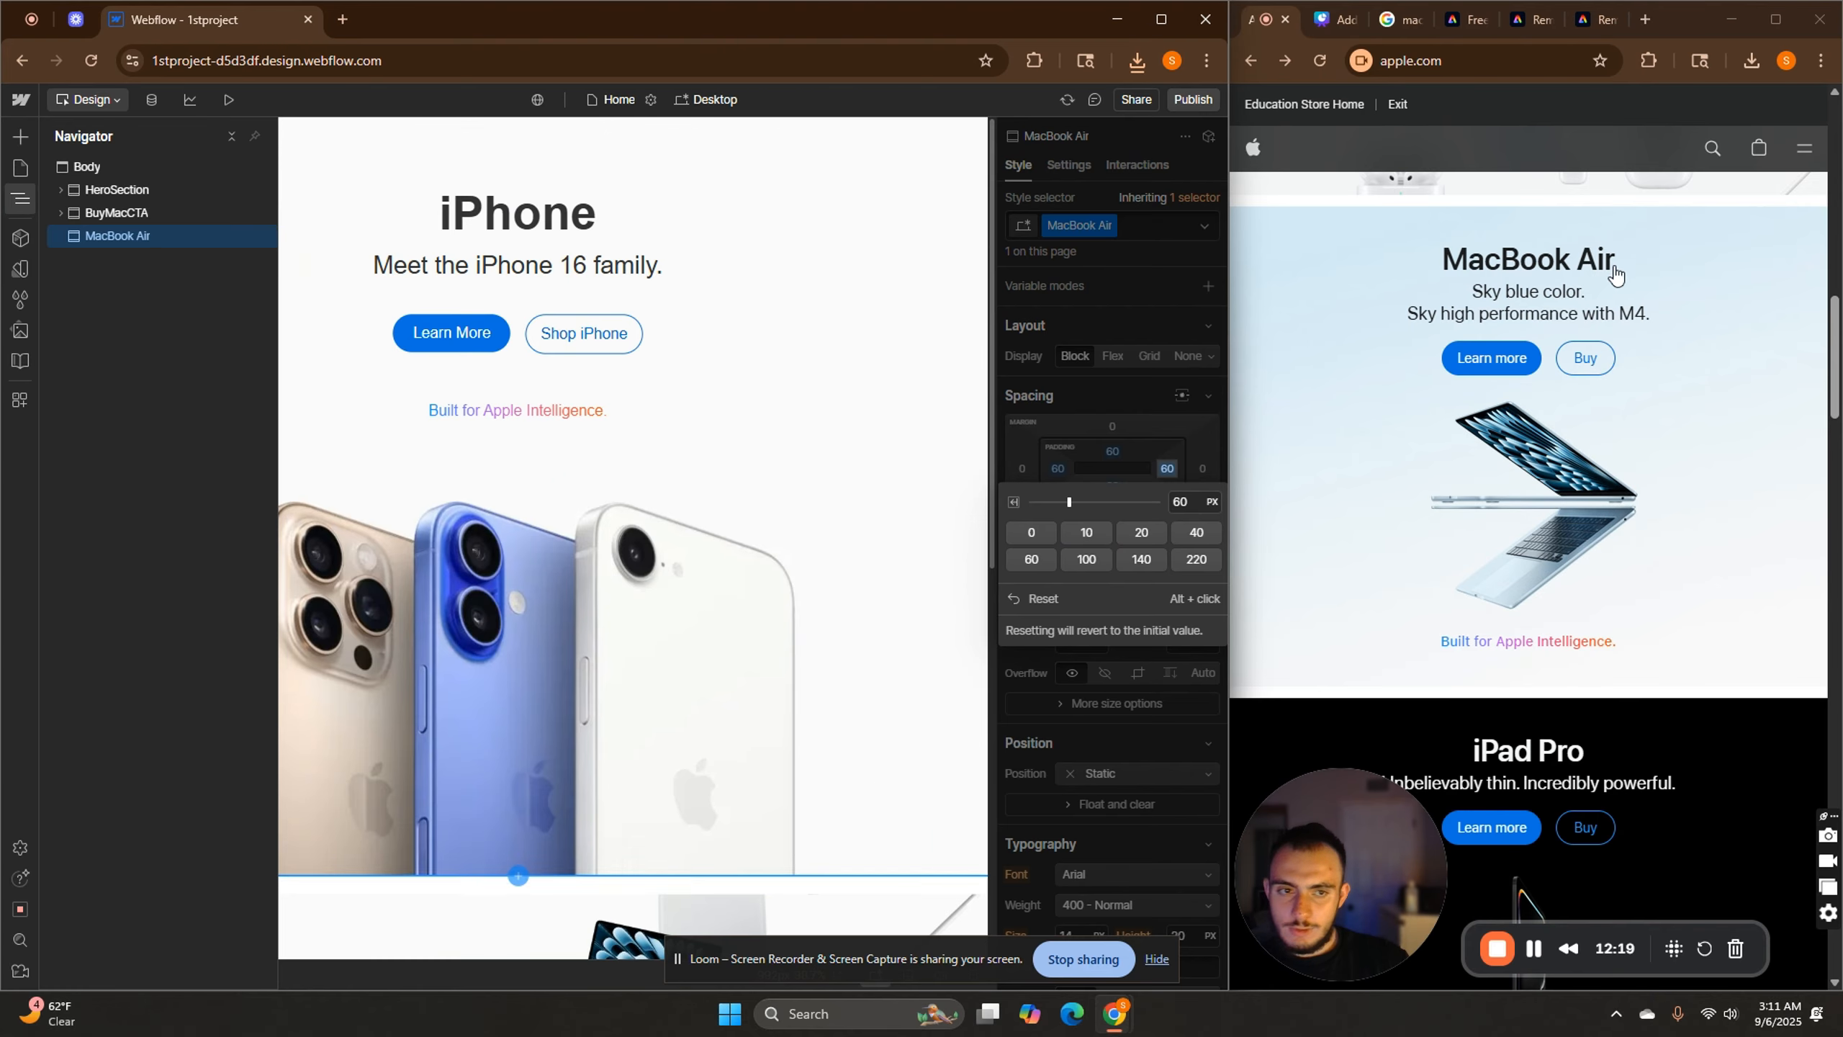
scroll(784, 628, "down", 8)
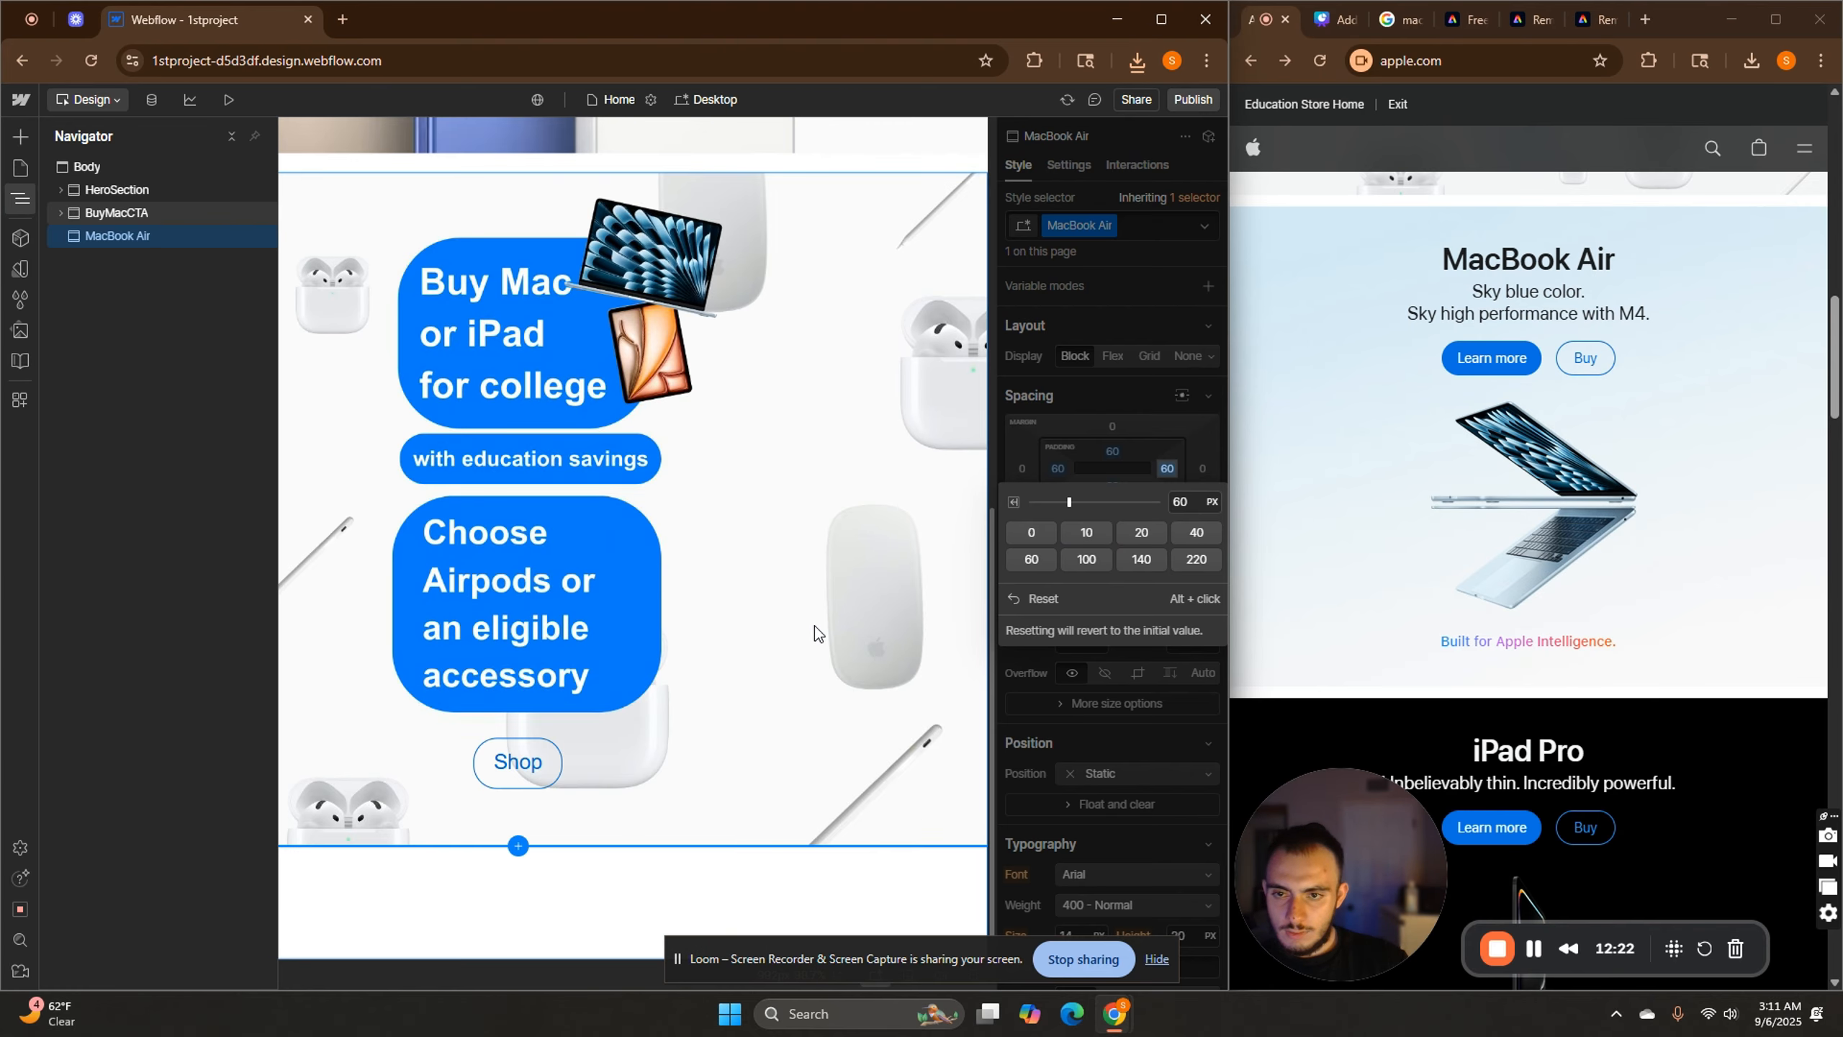
left_click(1083, 436)
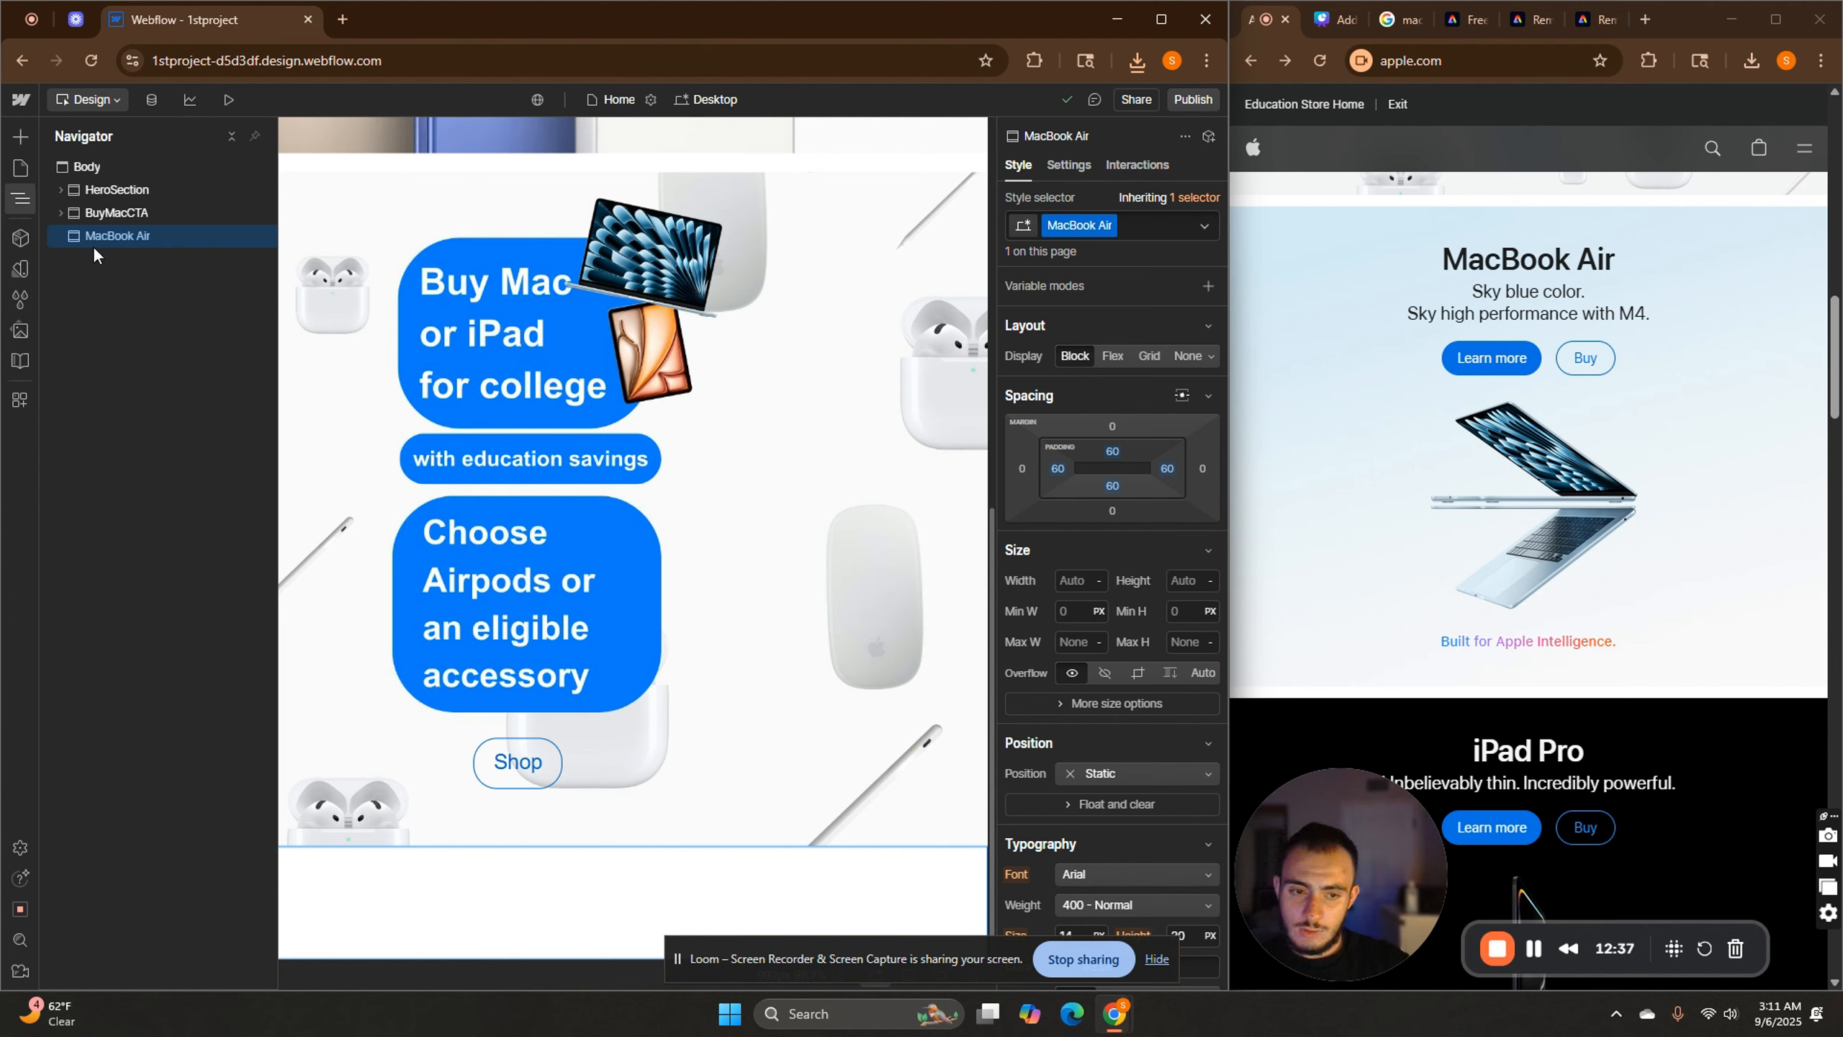
Insert a container inside the MacBook Air section.
key("ctrl+k")
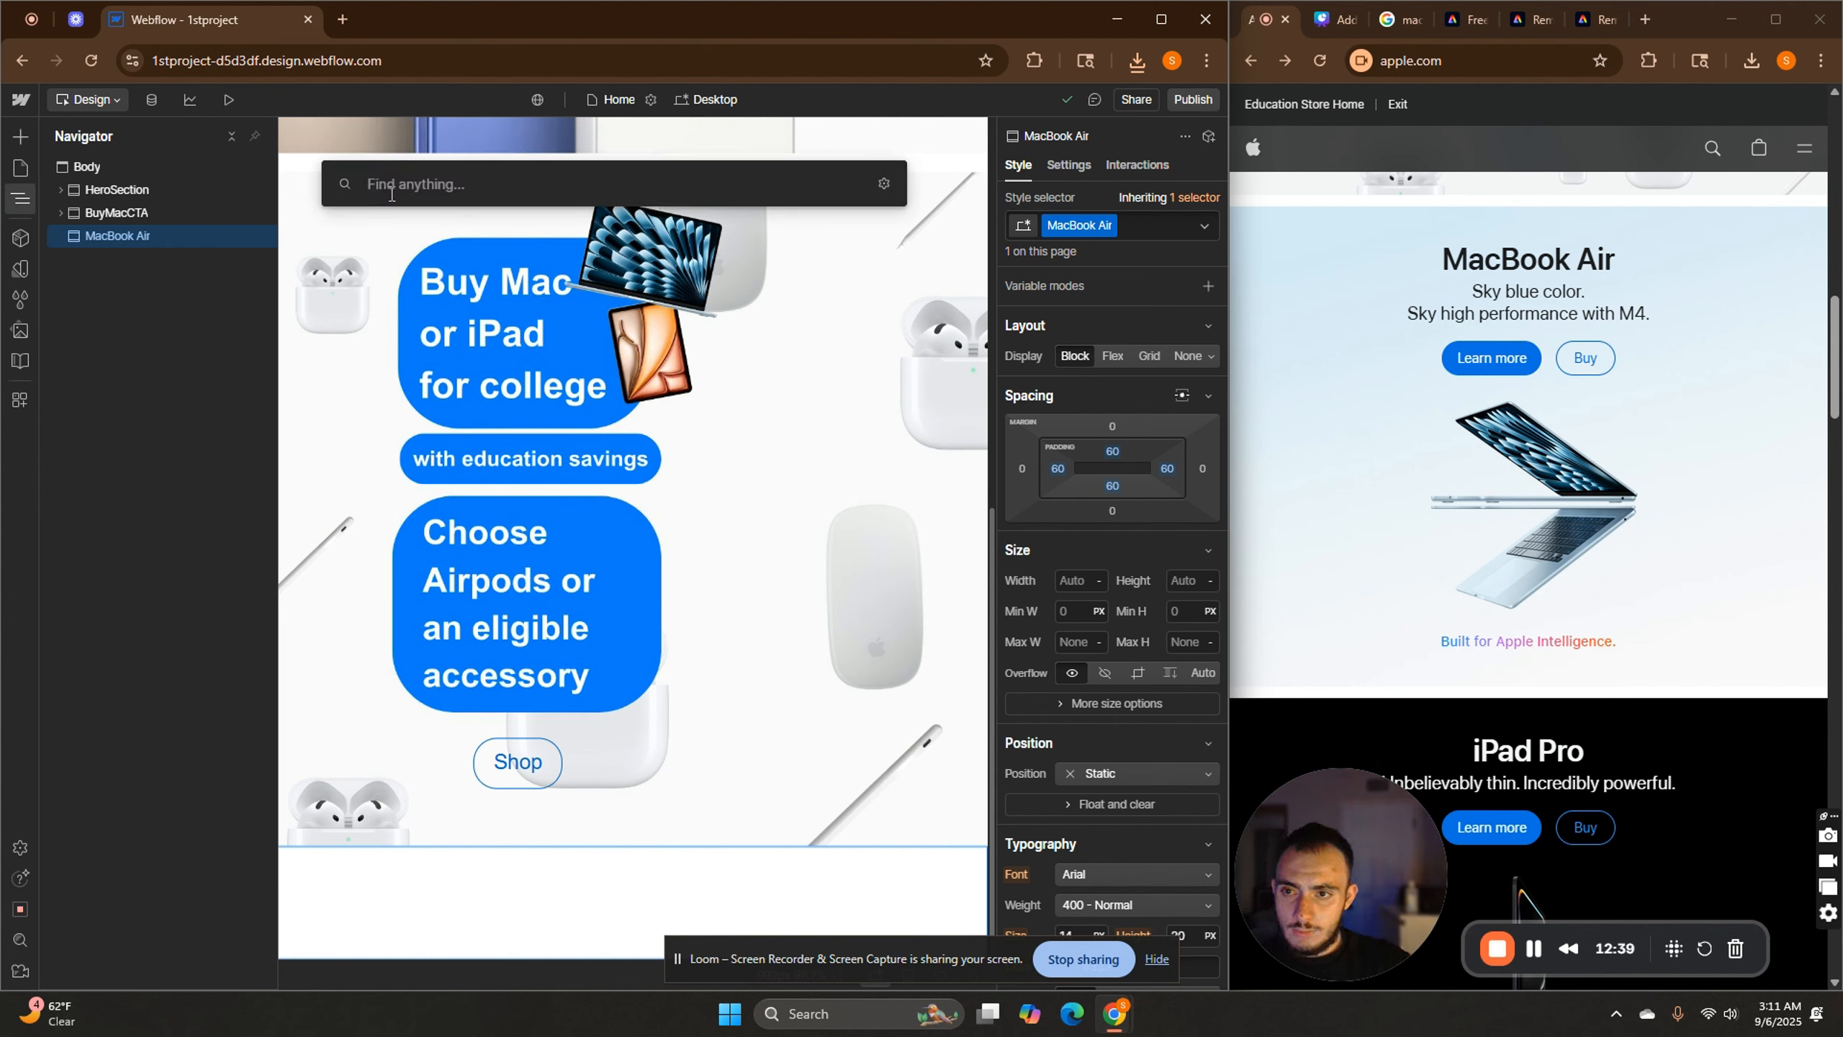
type("c")
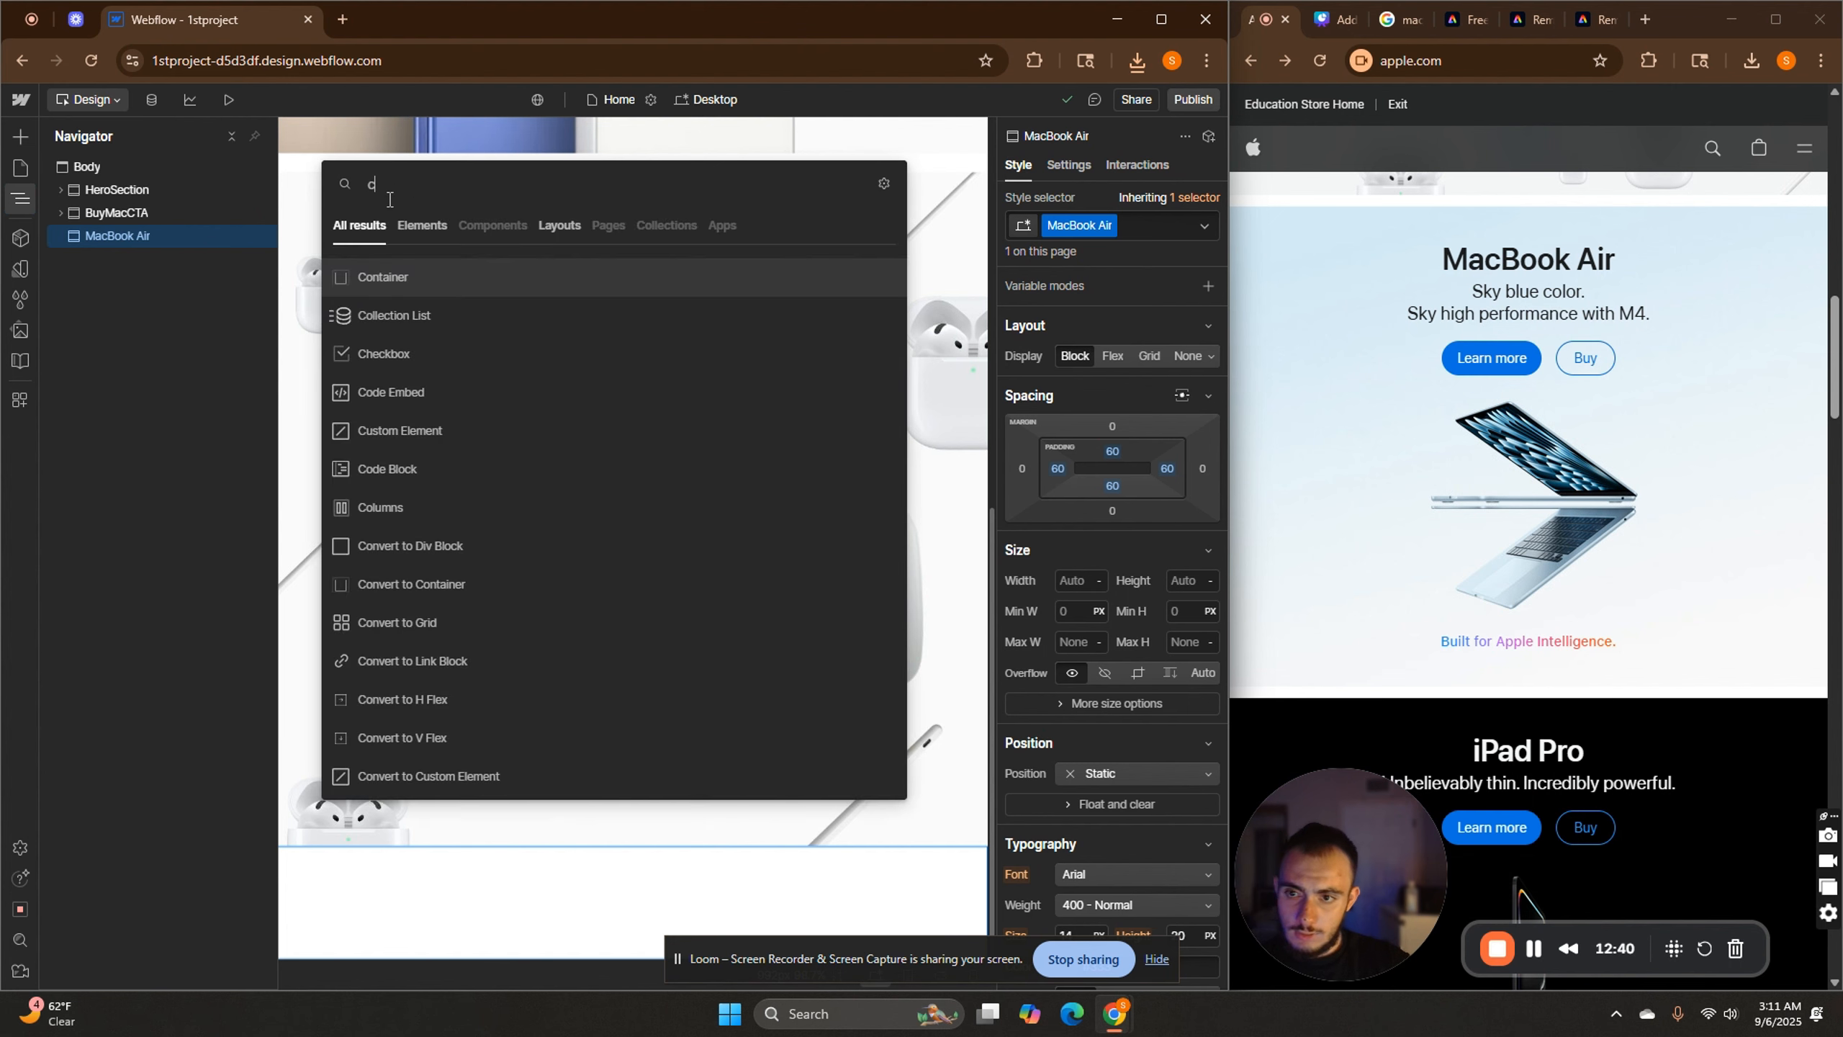
left_click(404, 283)
scroll(838, 685, "down", 1)
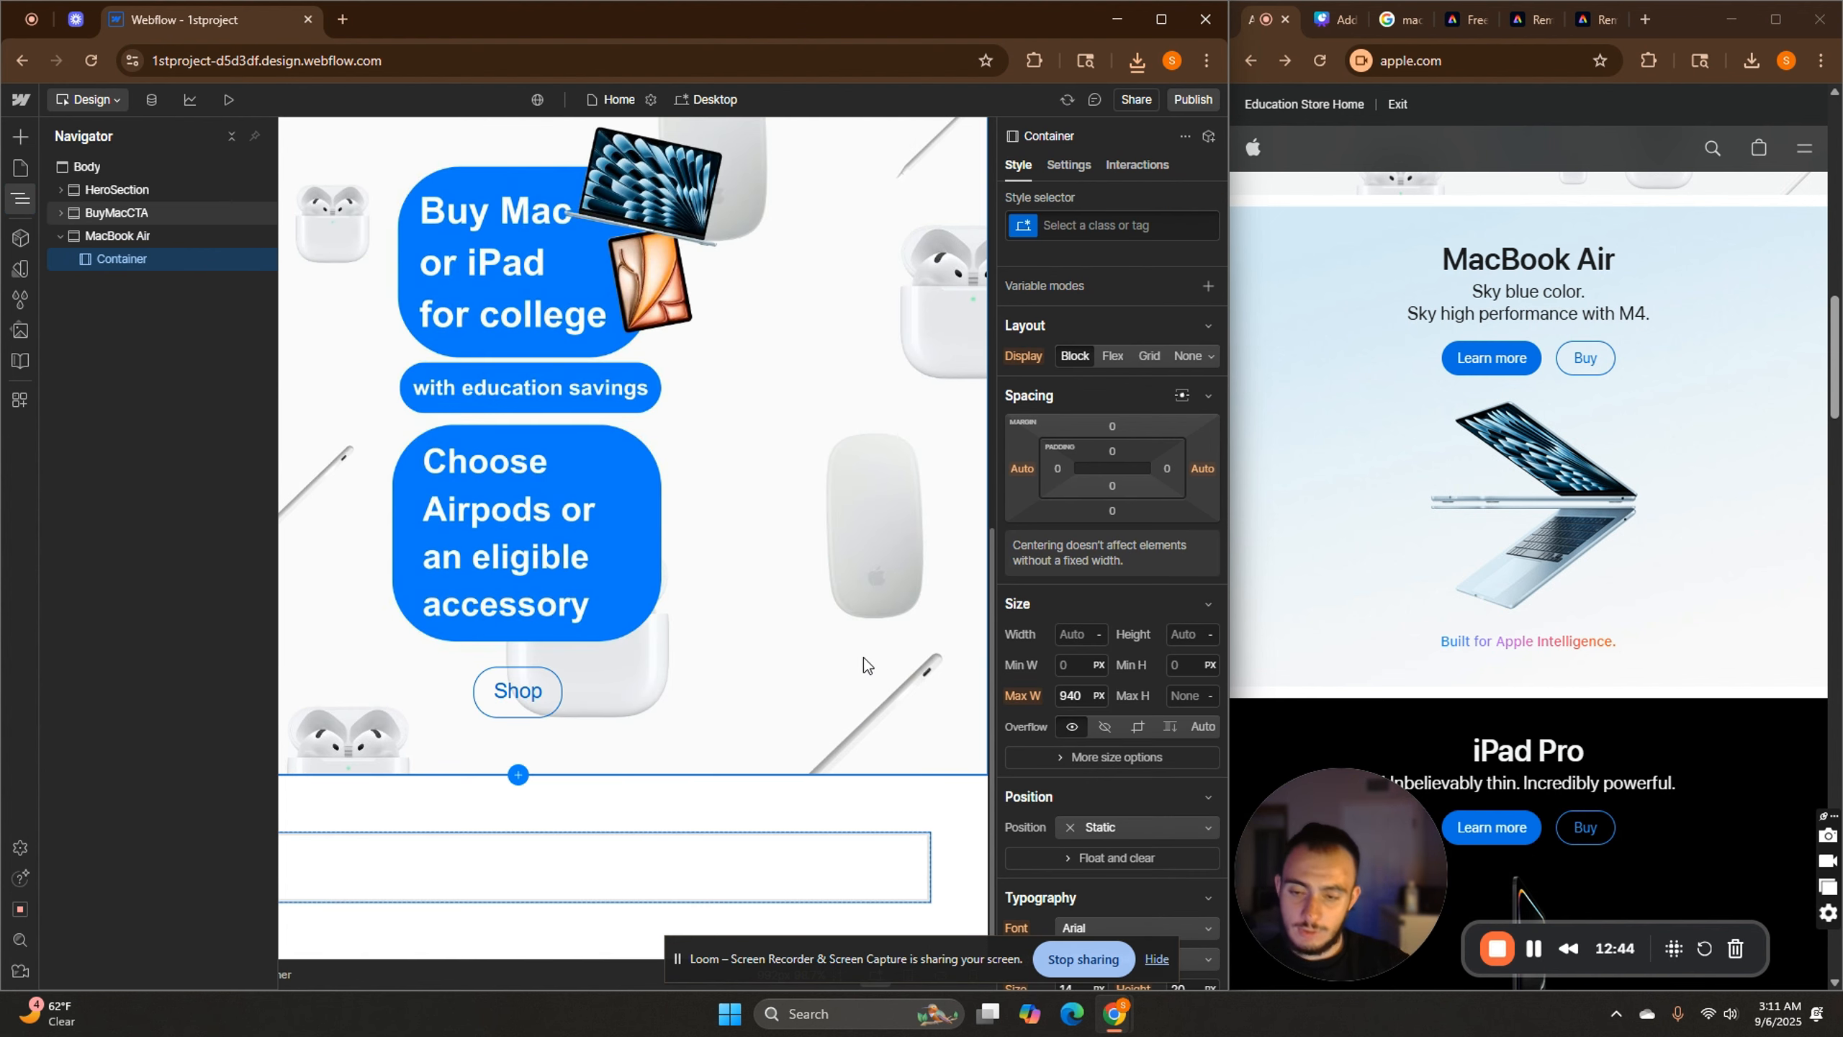
Set the new container's display to Flex with a vertical direction.
left_click(548, 879)
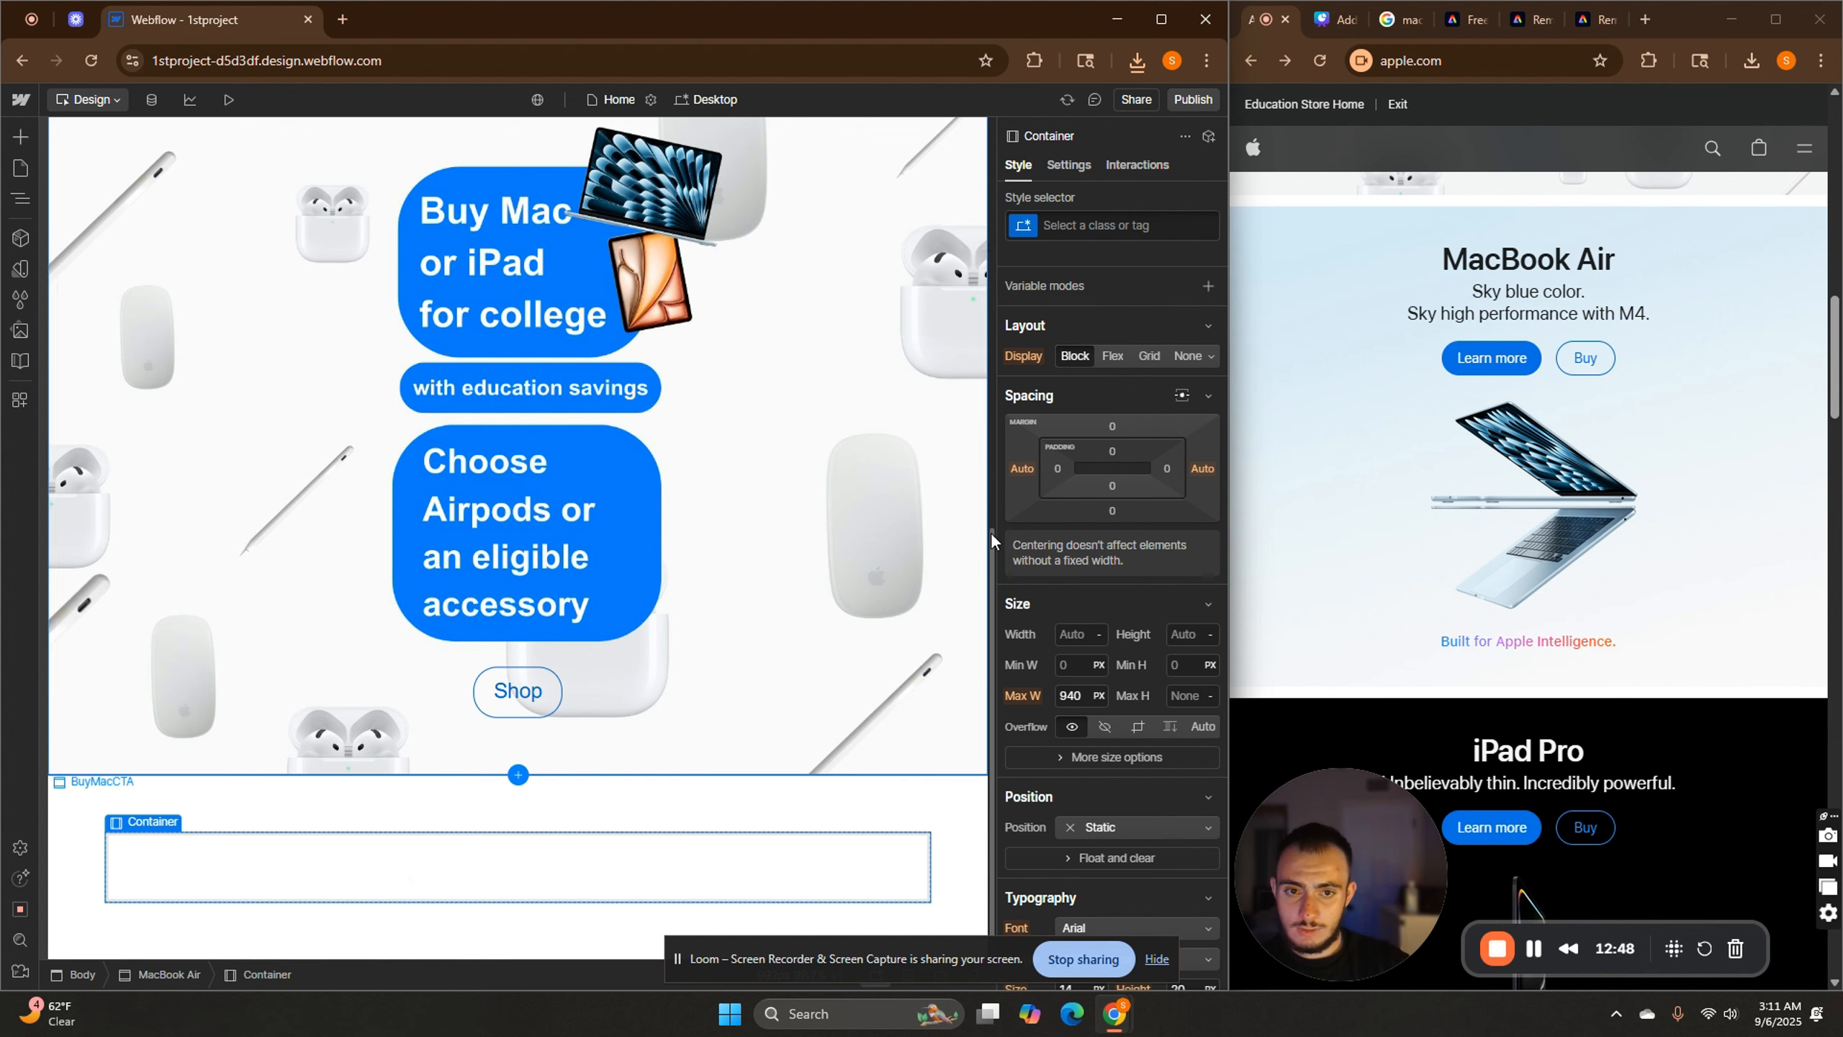
left_click(1116, 357)
left_click(1135, 389)
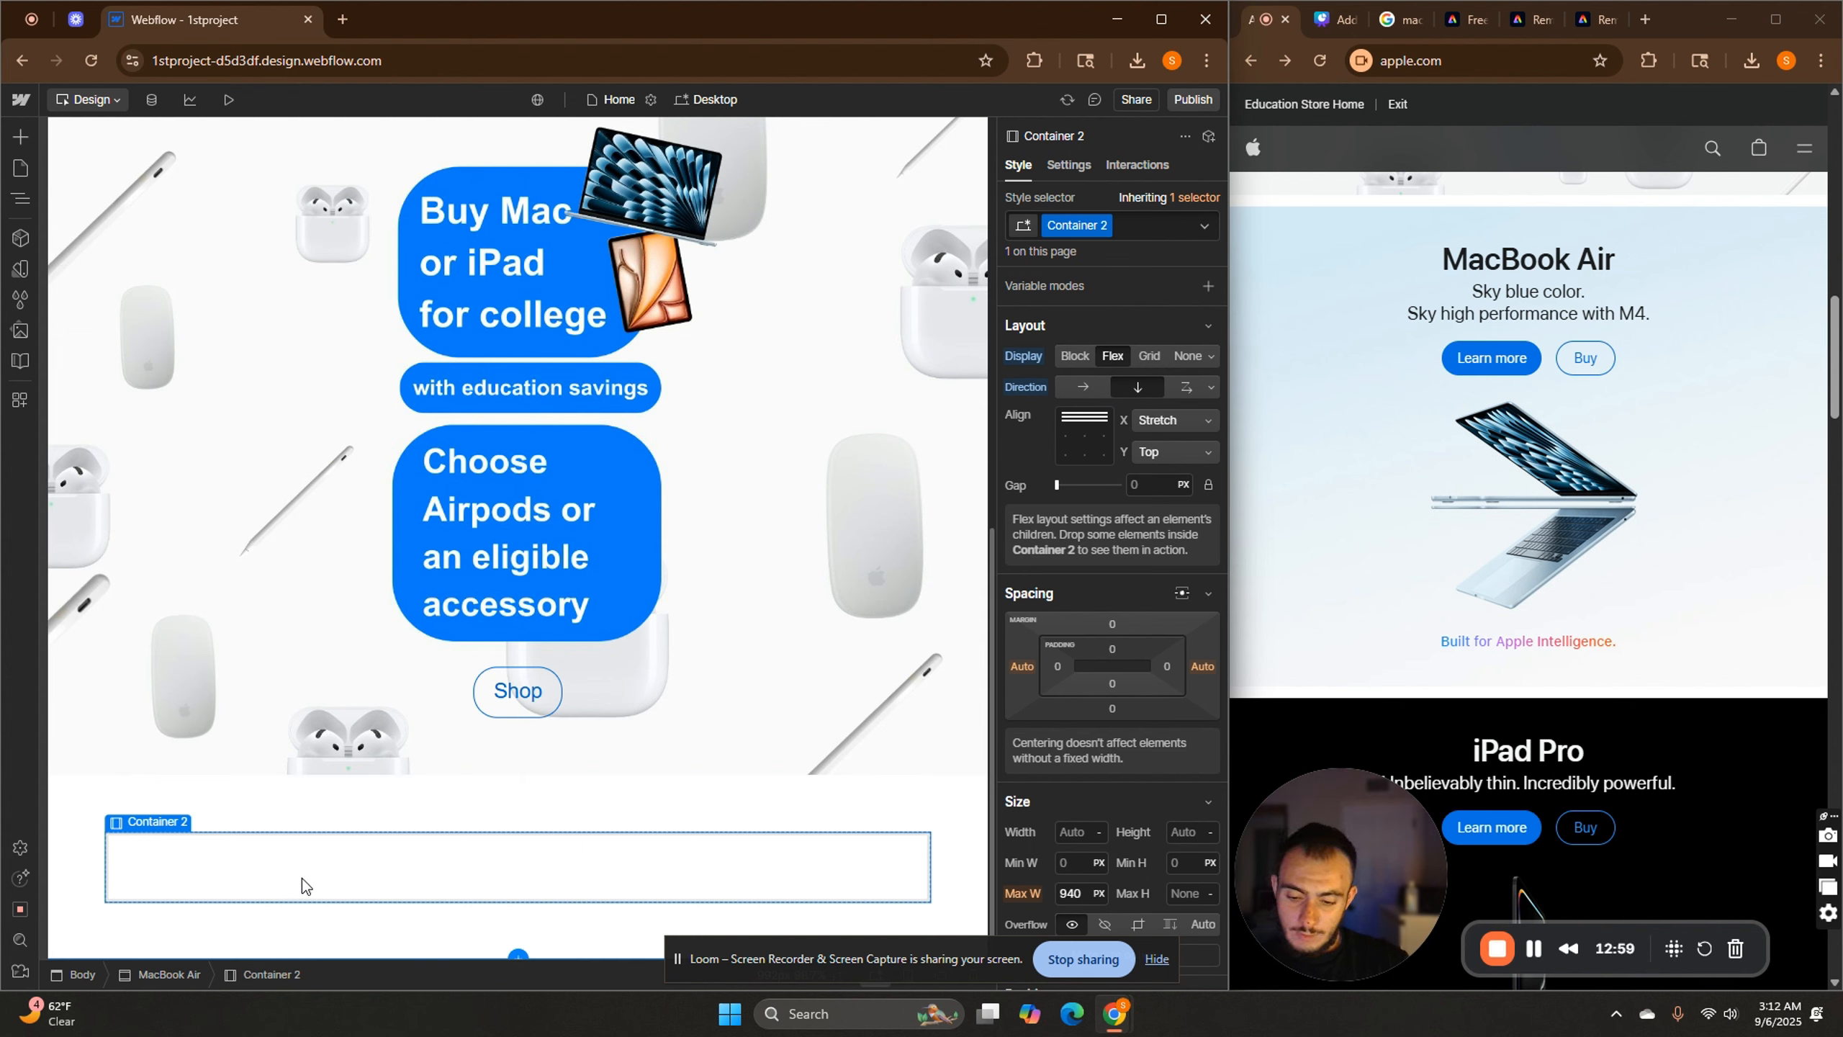
Insert a div block inside the new flex container of the MacBook Air section.
key("ctrl+e")
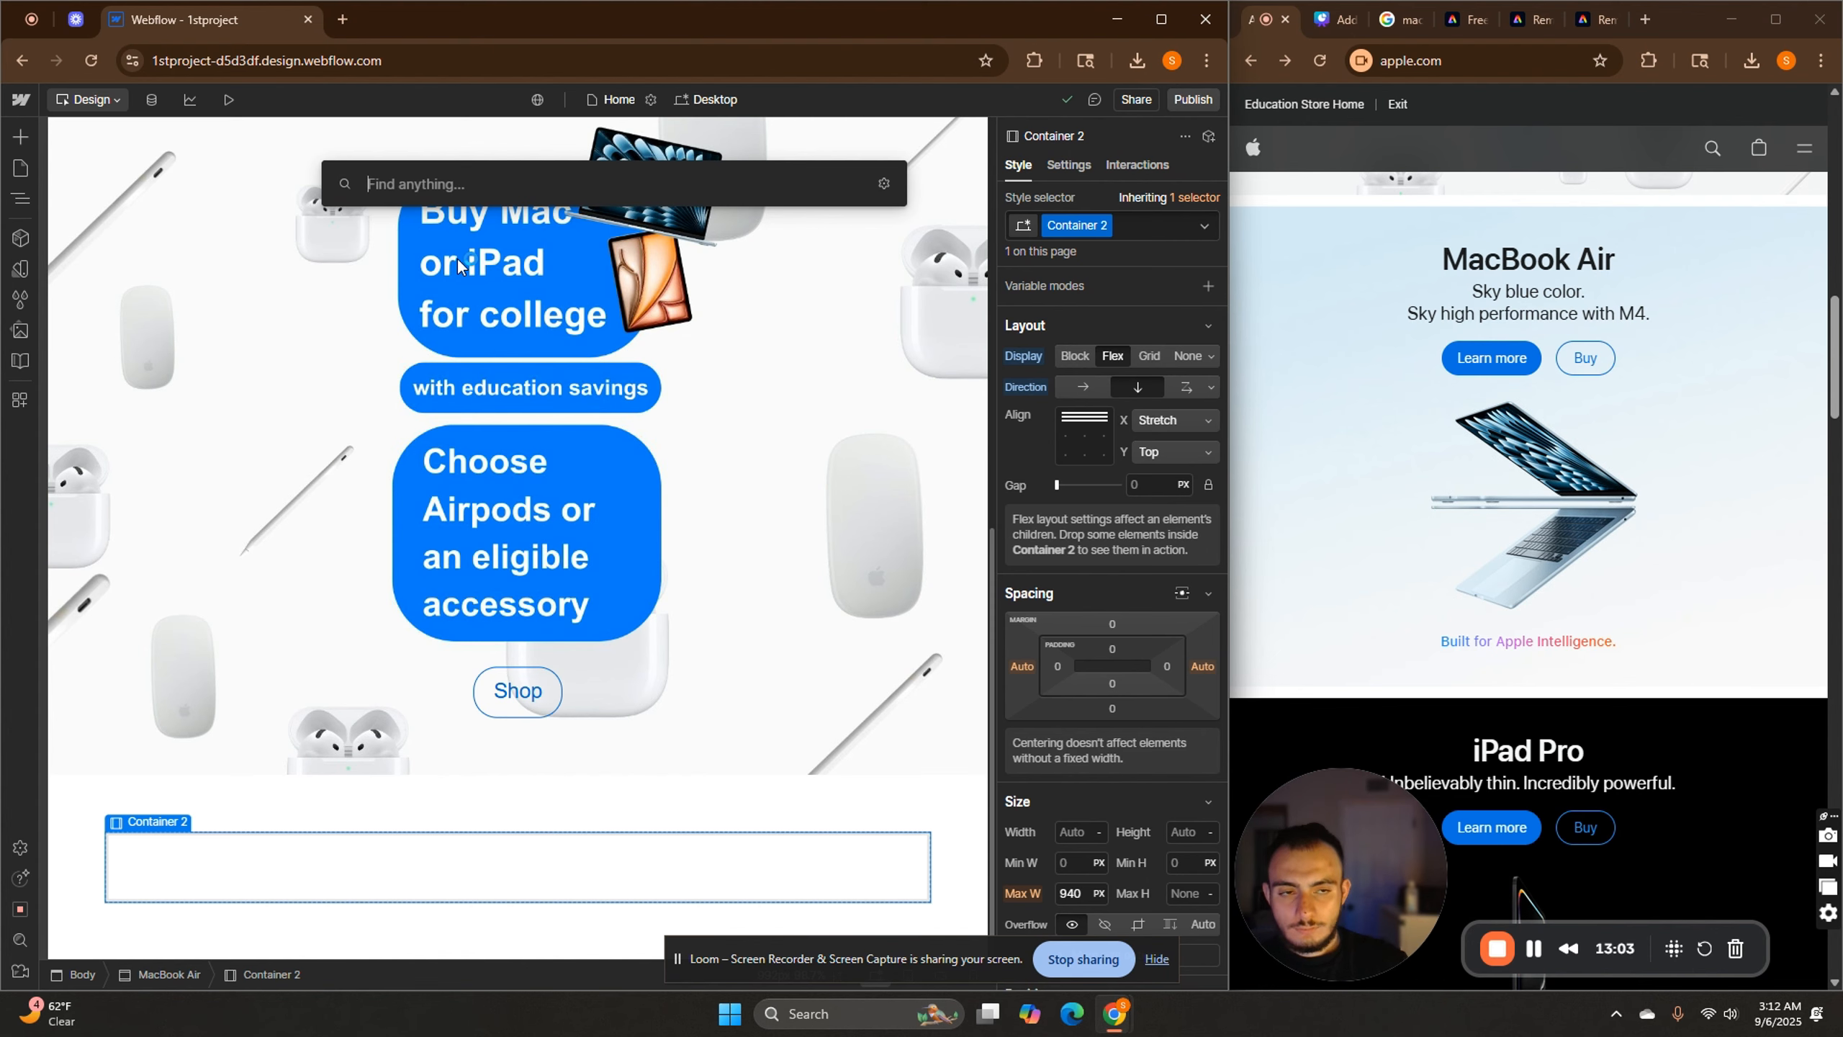
type("d")
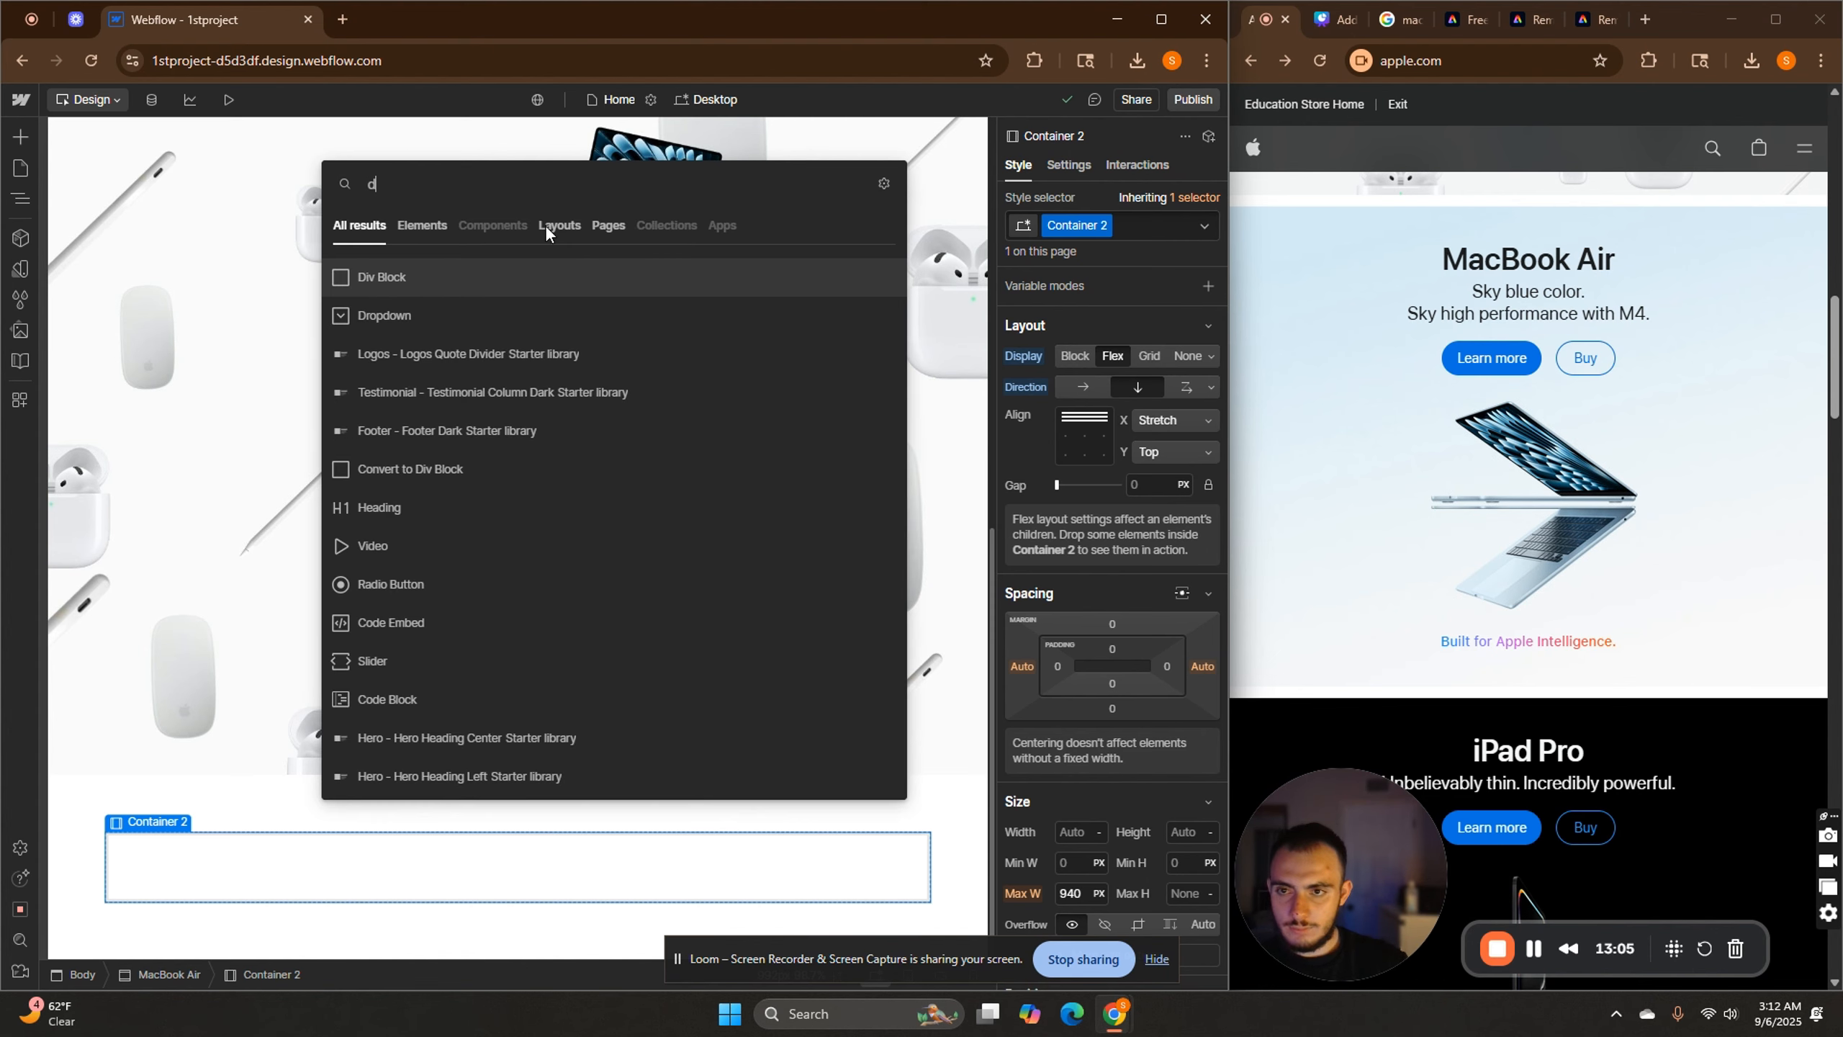
left_click(454, 283)
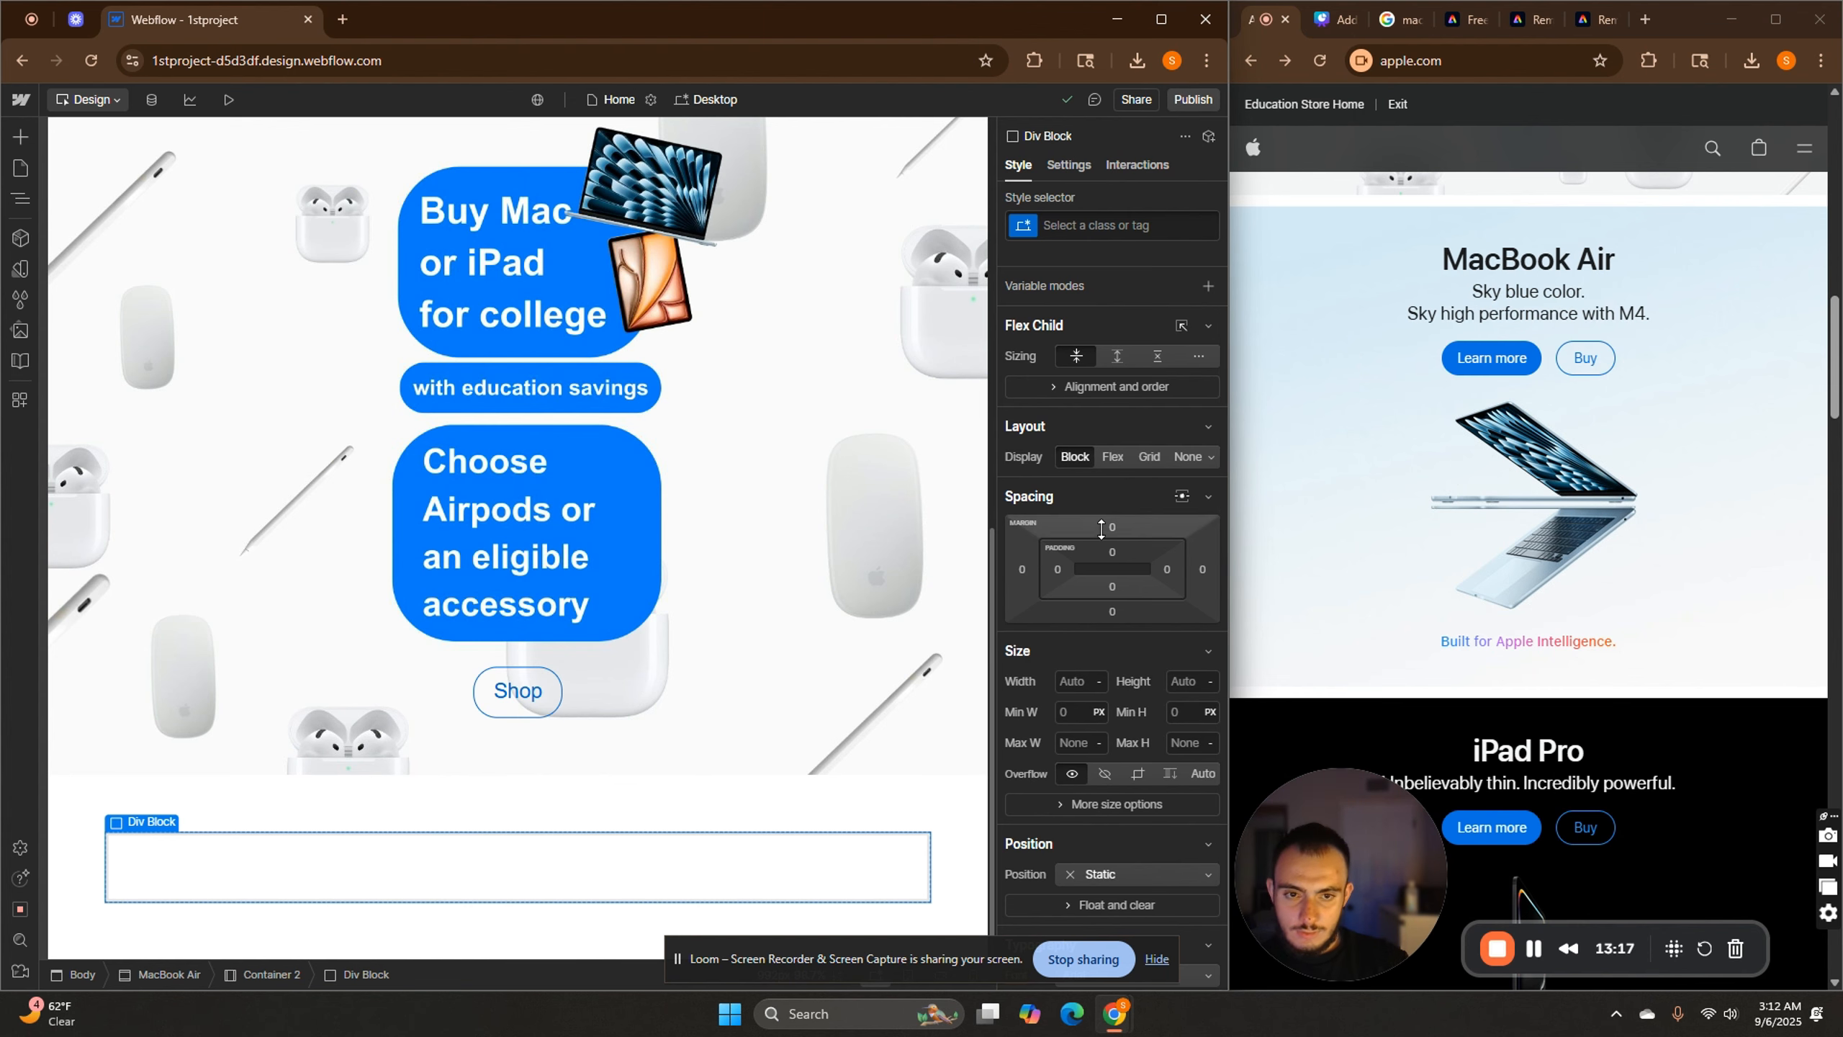
Set the div block's display to Flex with a vertical direction, aligned to Center on both X and Y.
left_click(1104, 462)
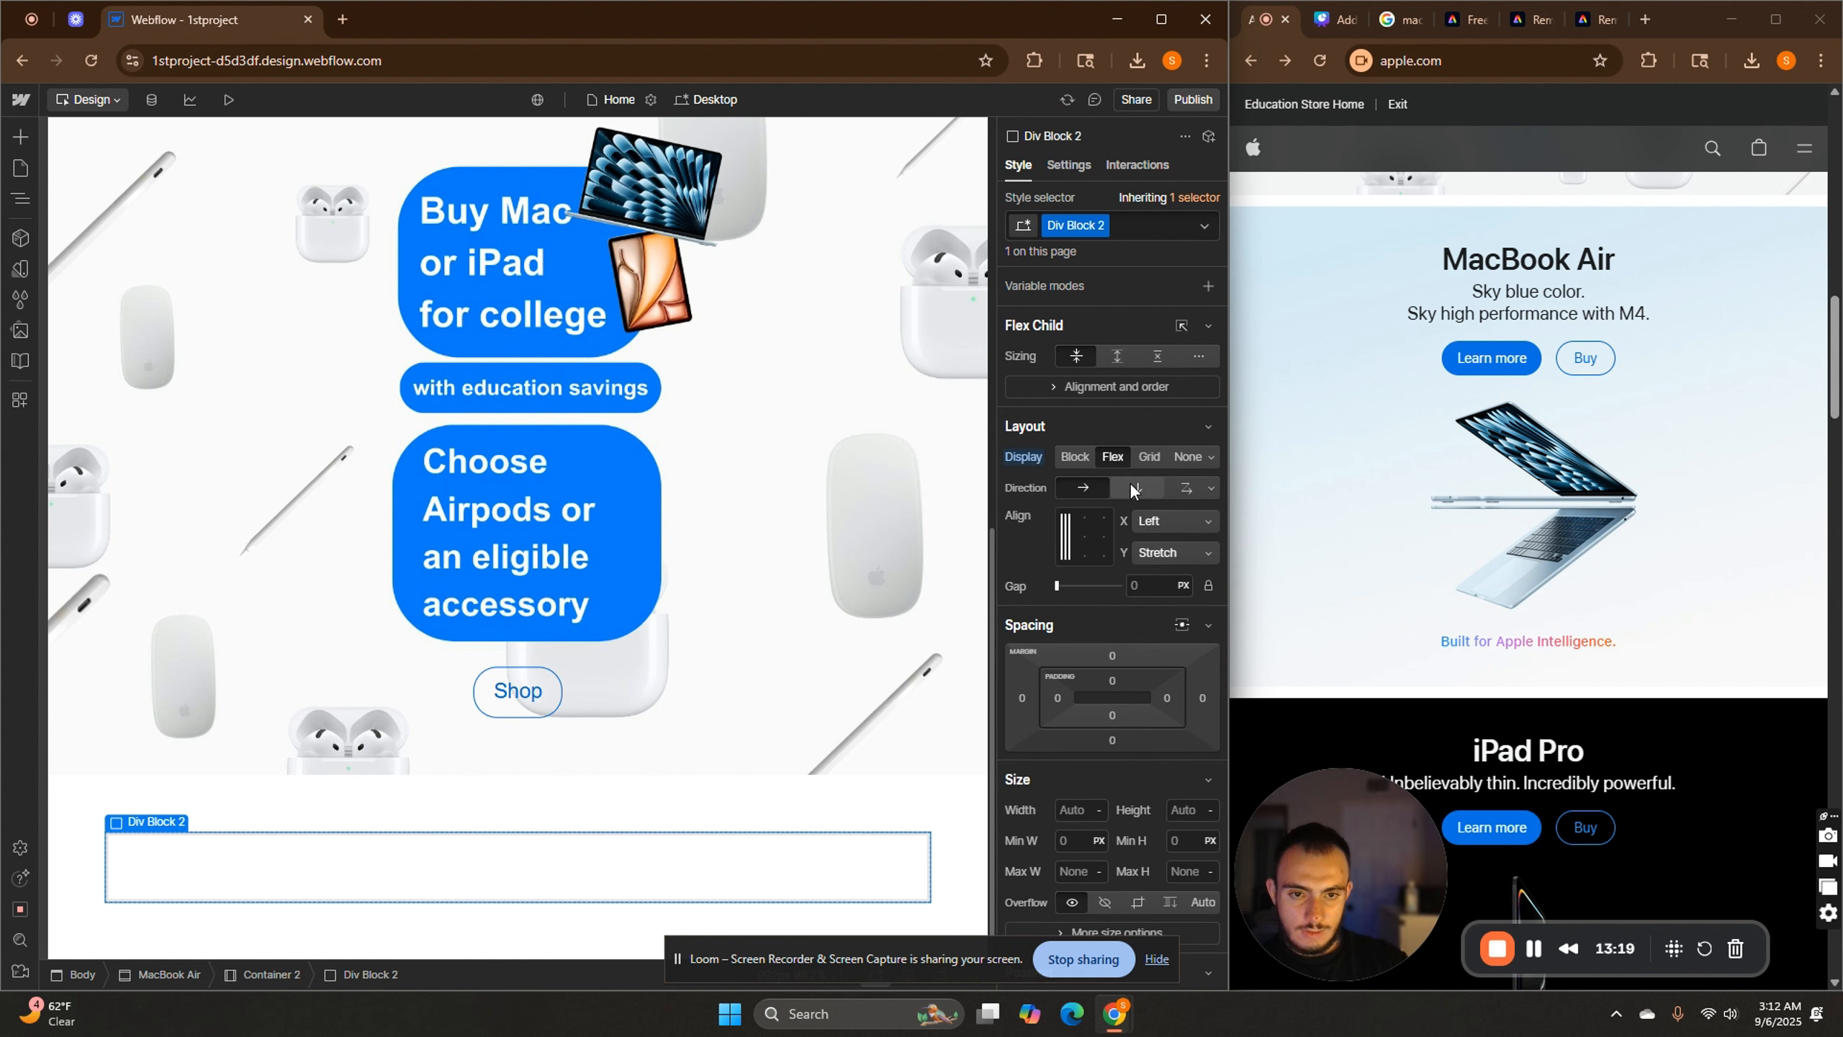
left_click(1136, 489)
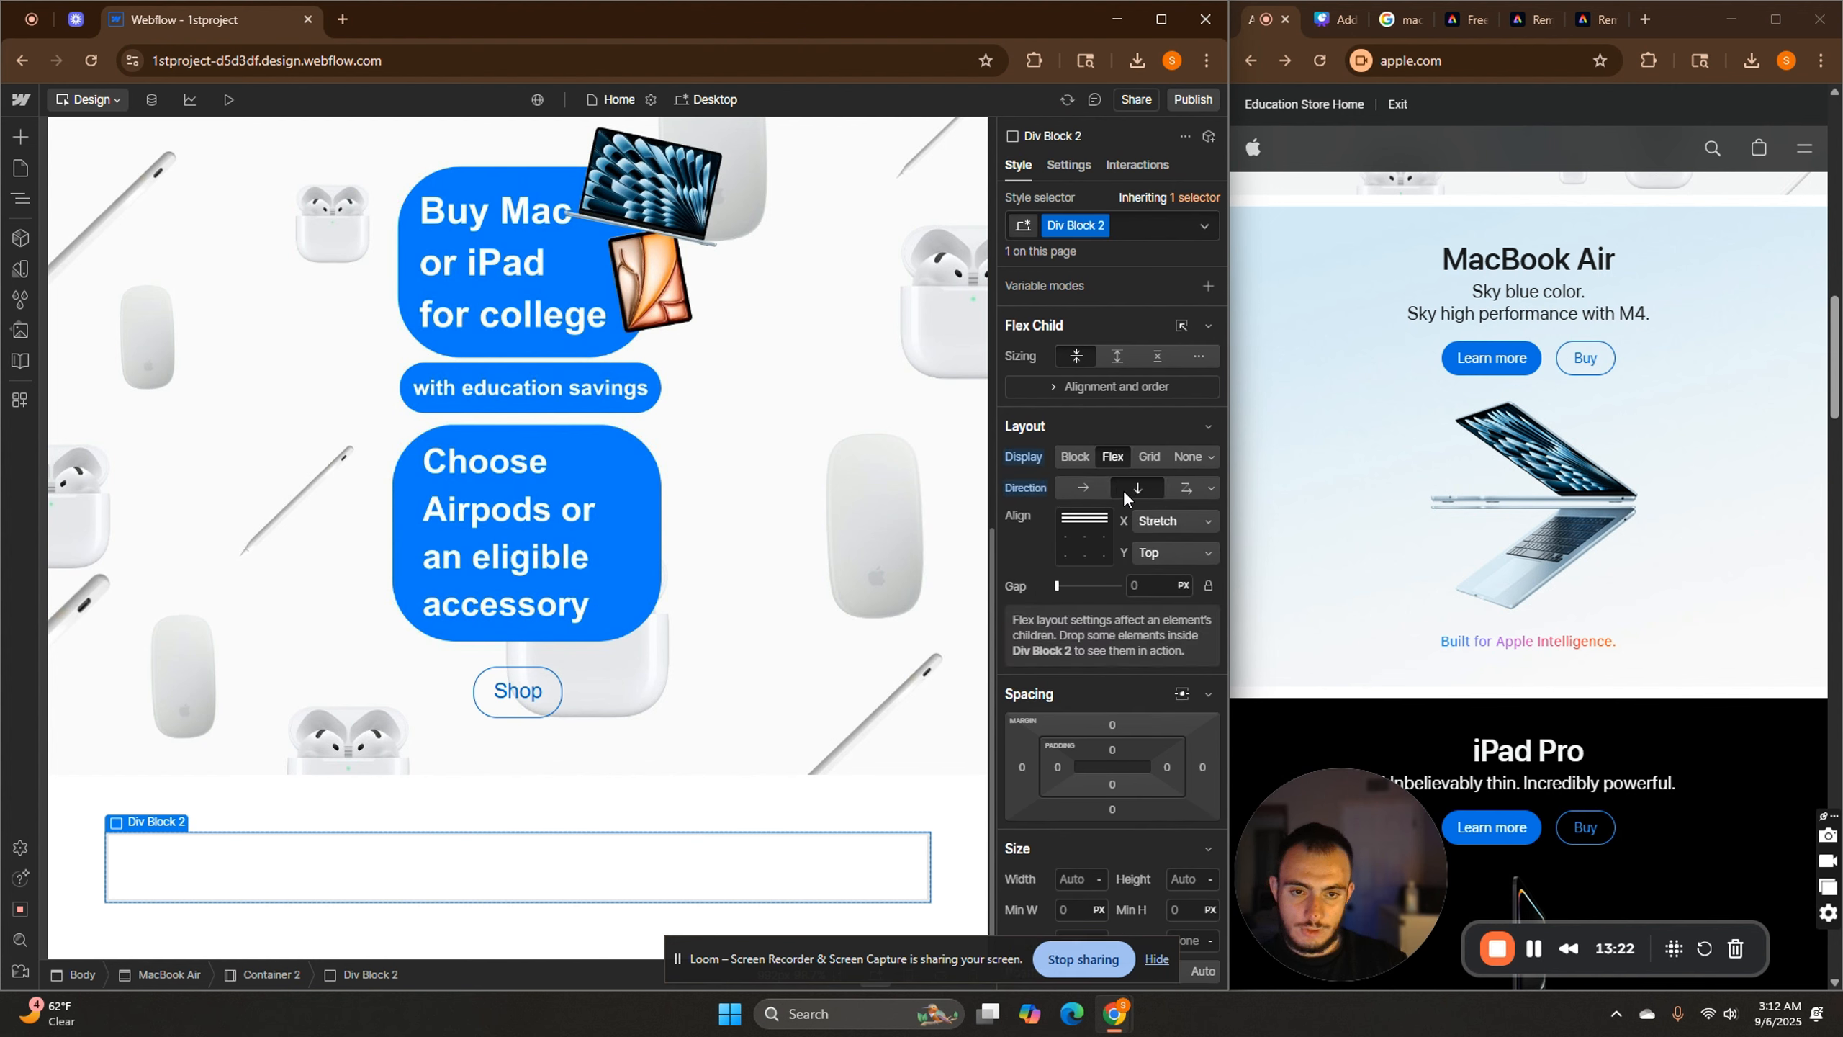
left_click(1081, 526)
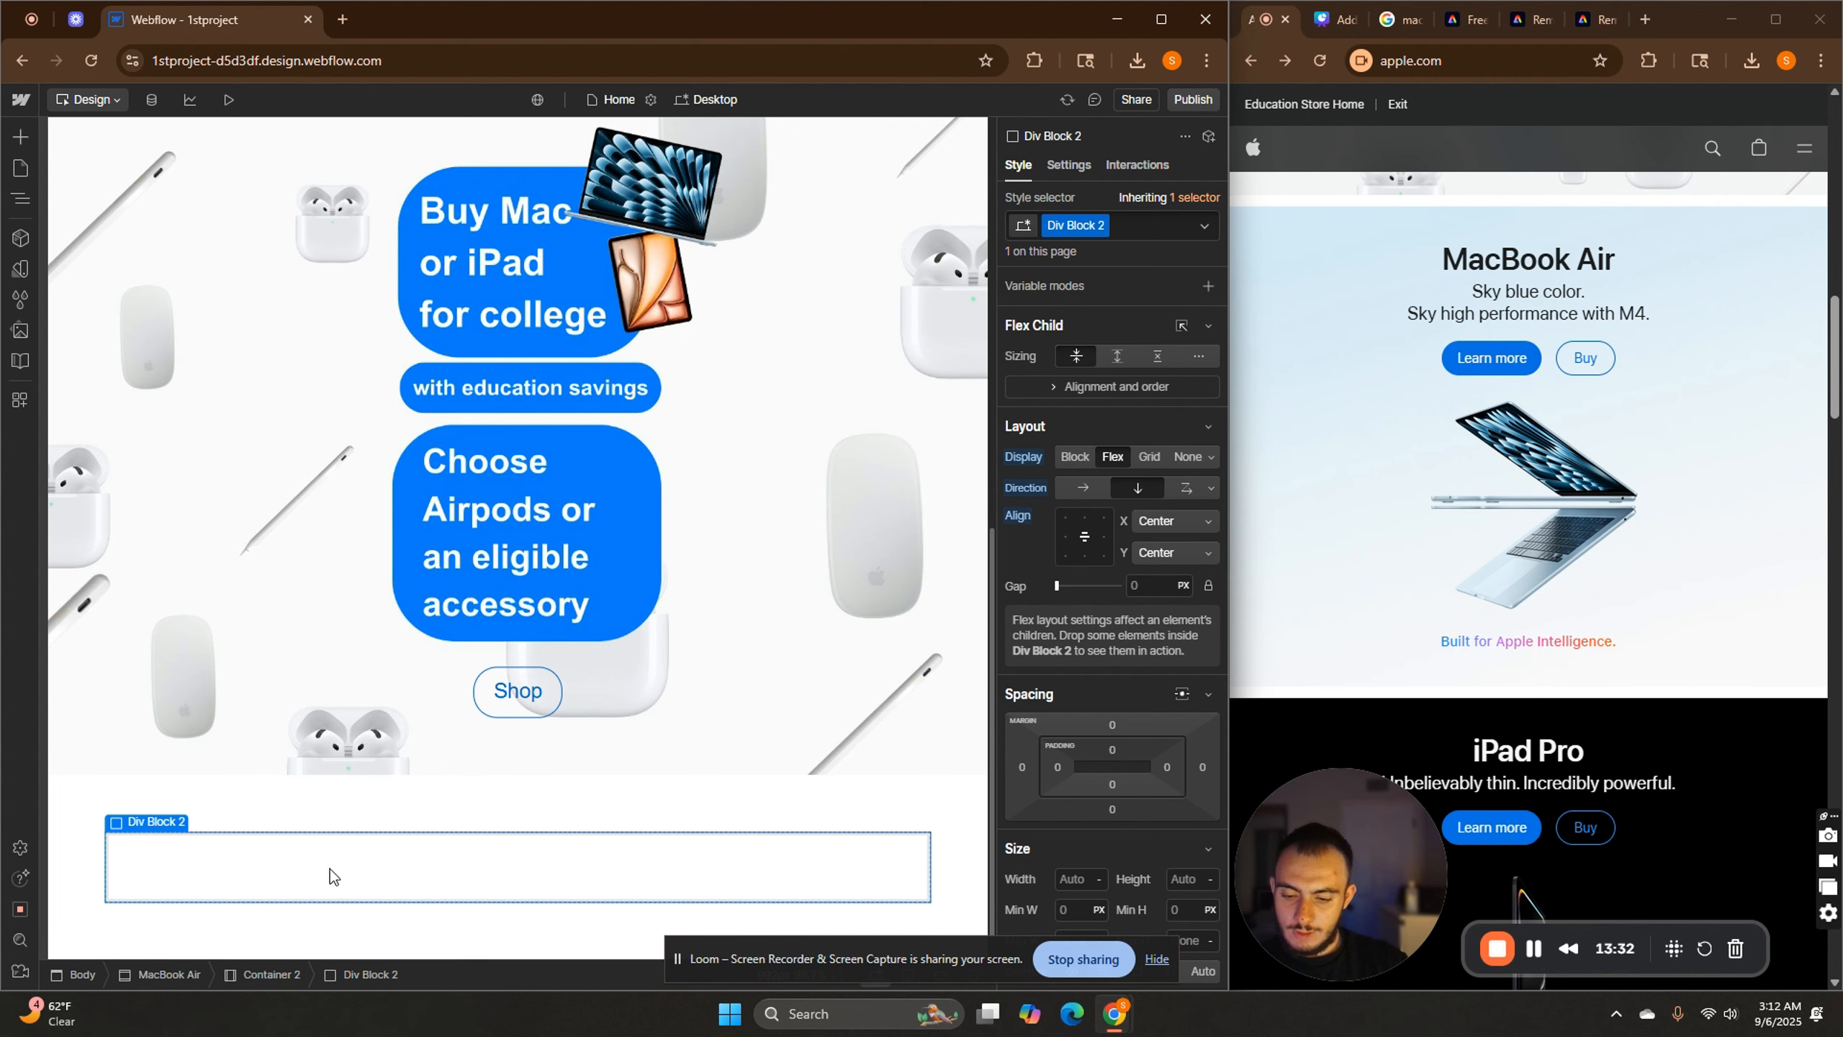
Insert an H1 heading inside the div block and set its text to "MacBook Air".
key("ctrl+e")
type("h")
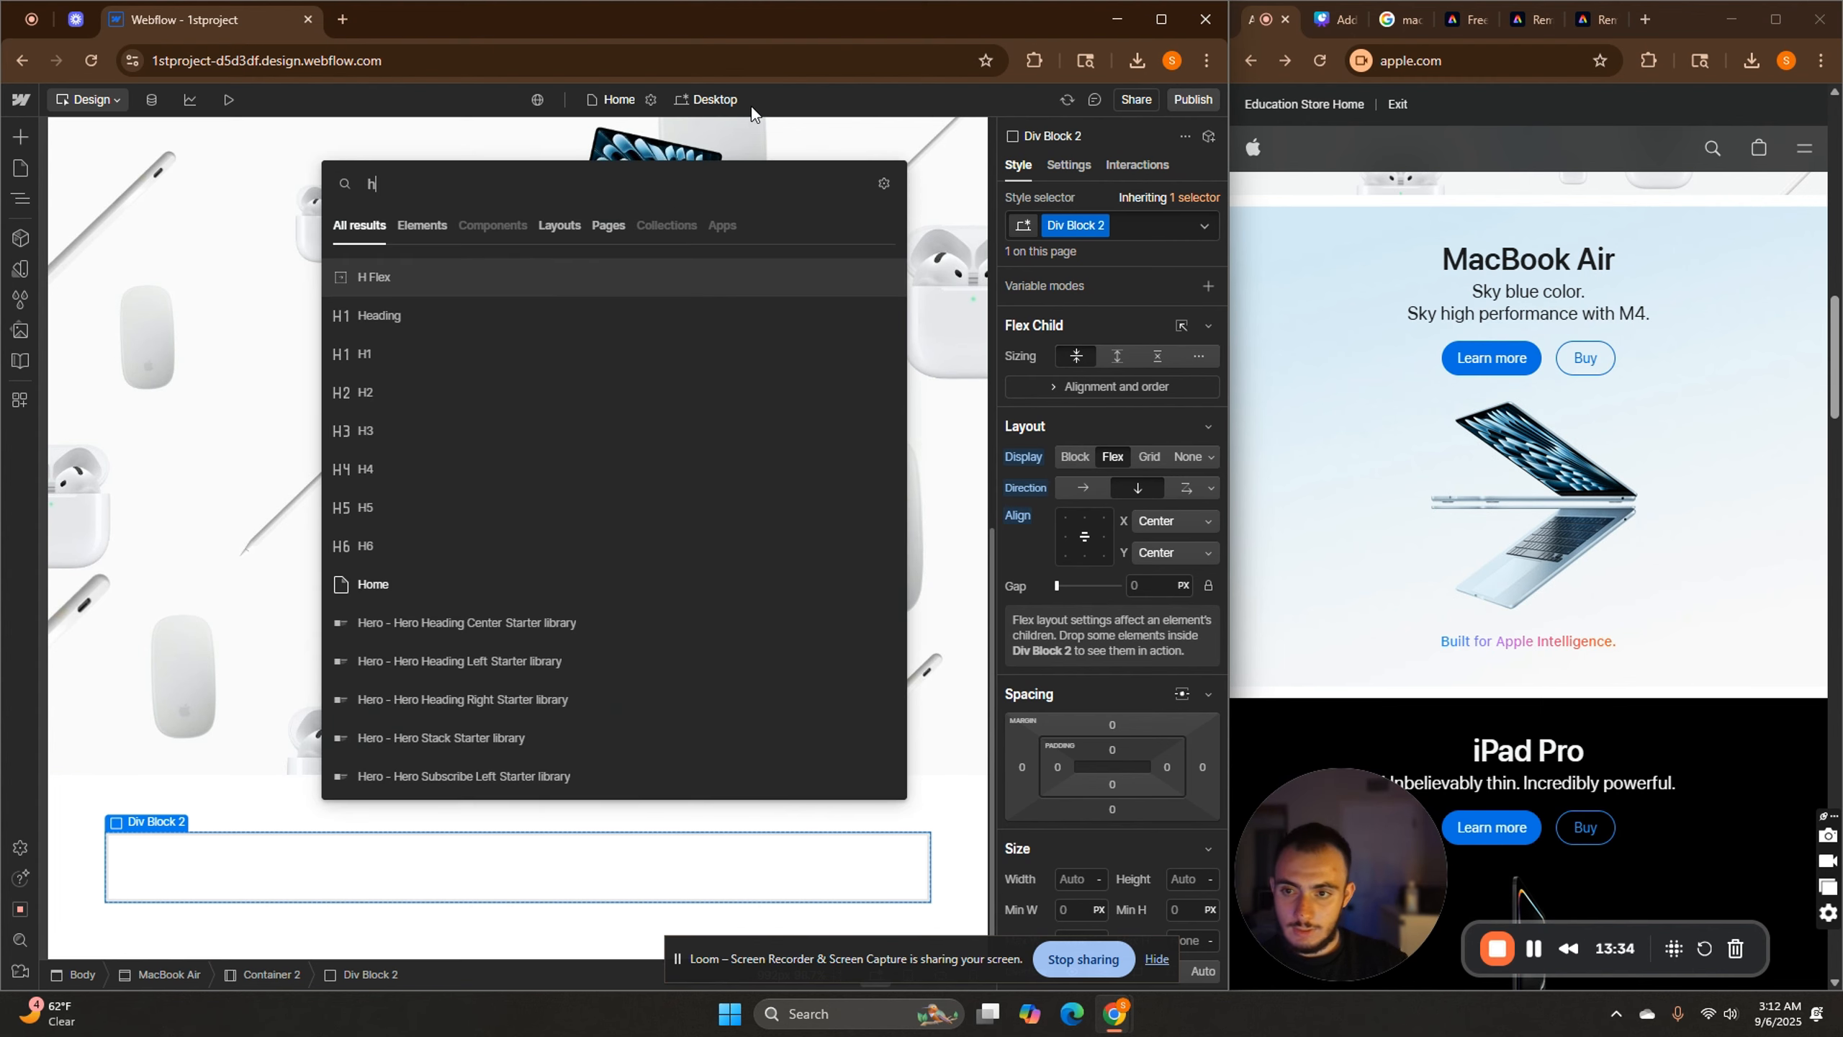
left_click(409, 341)
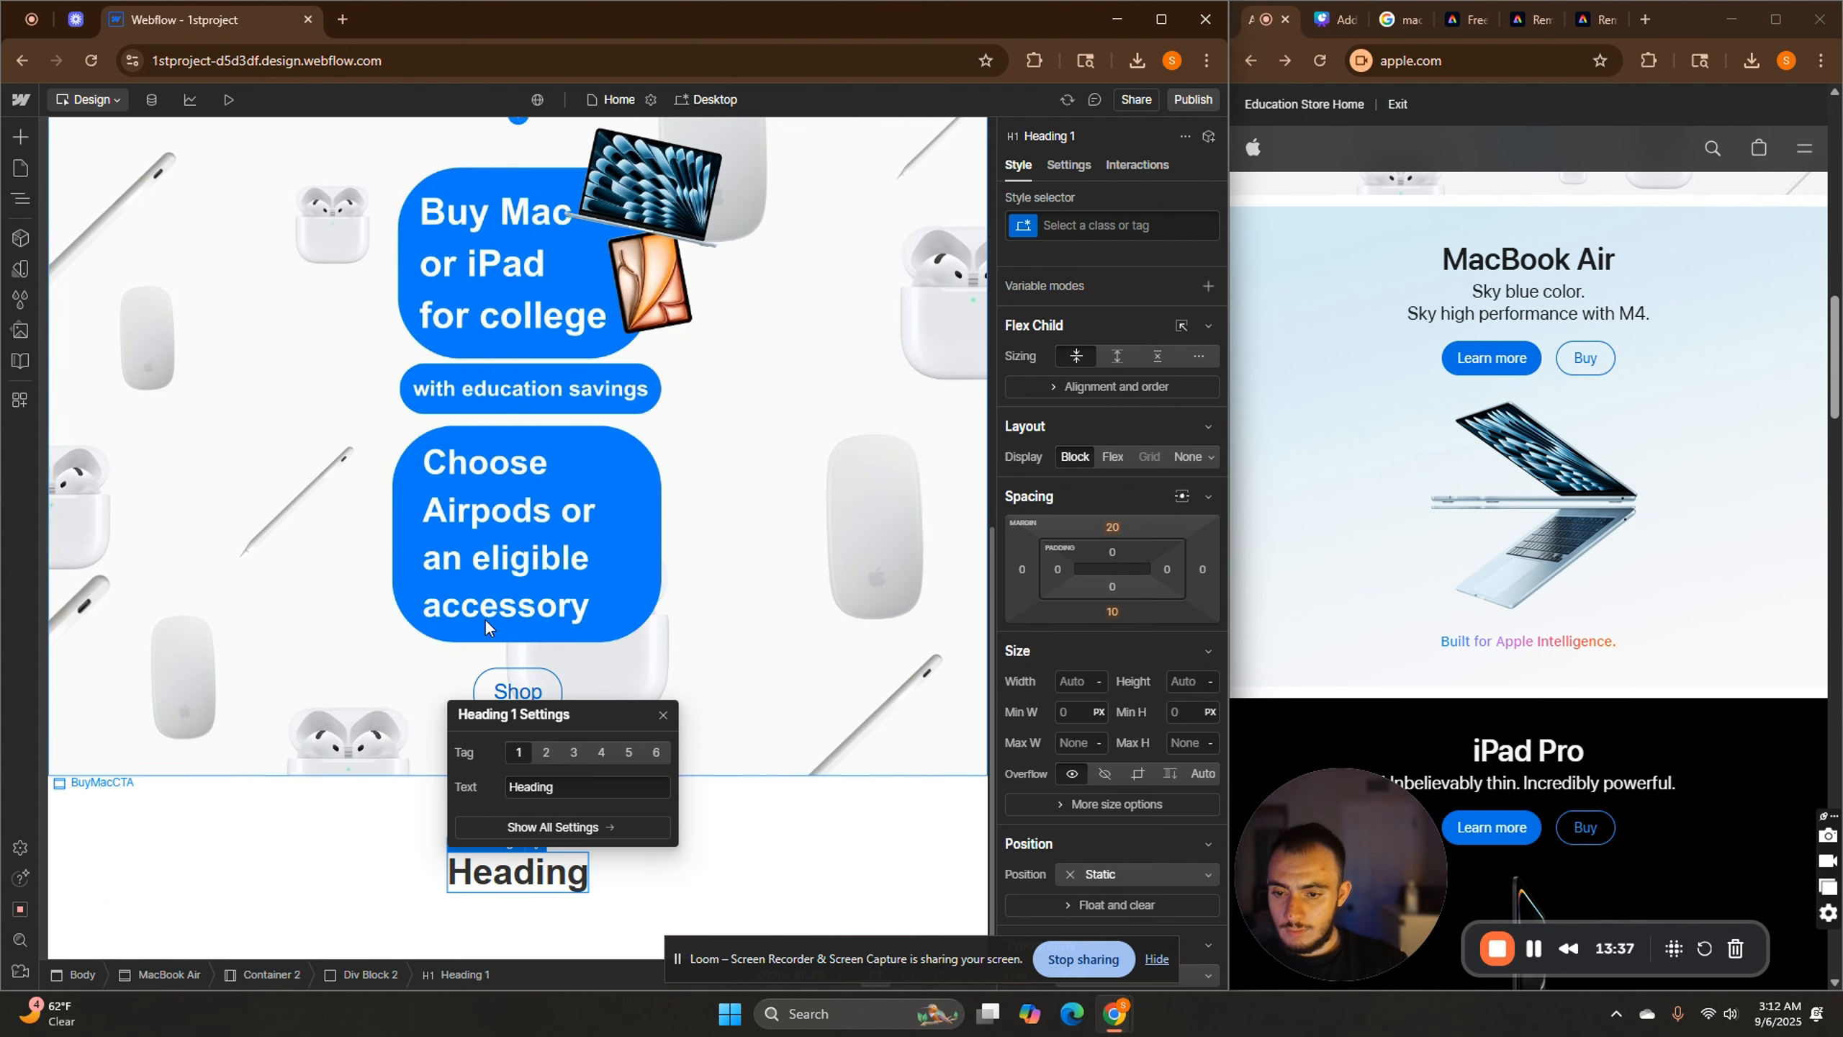
double_click(560, 785)
type("M")
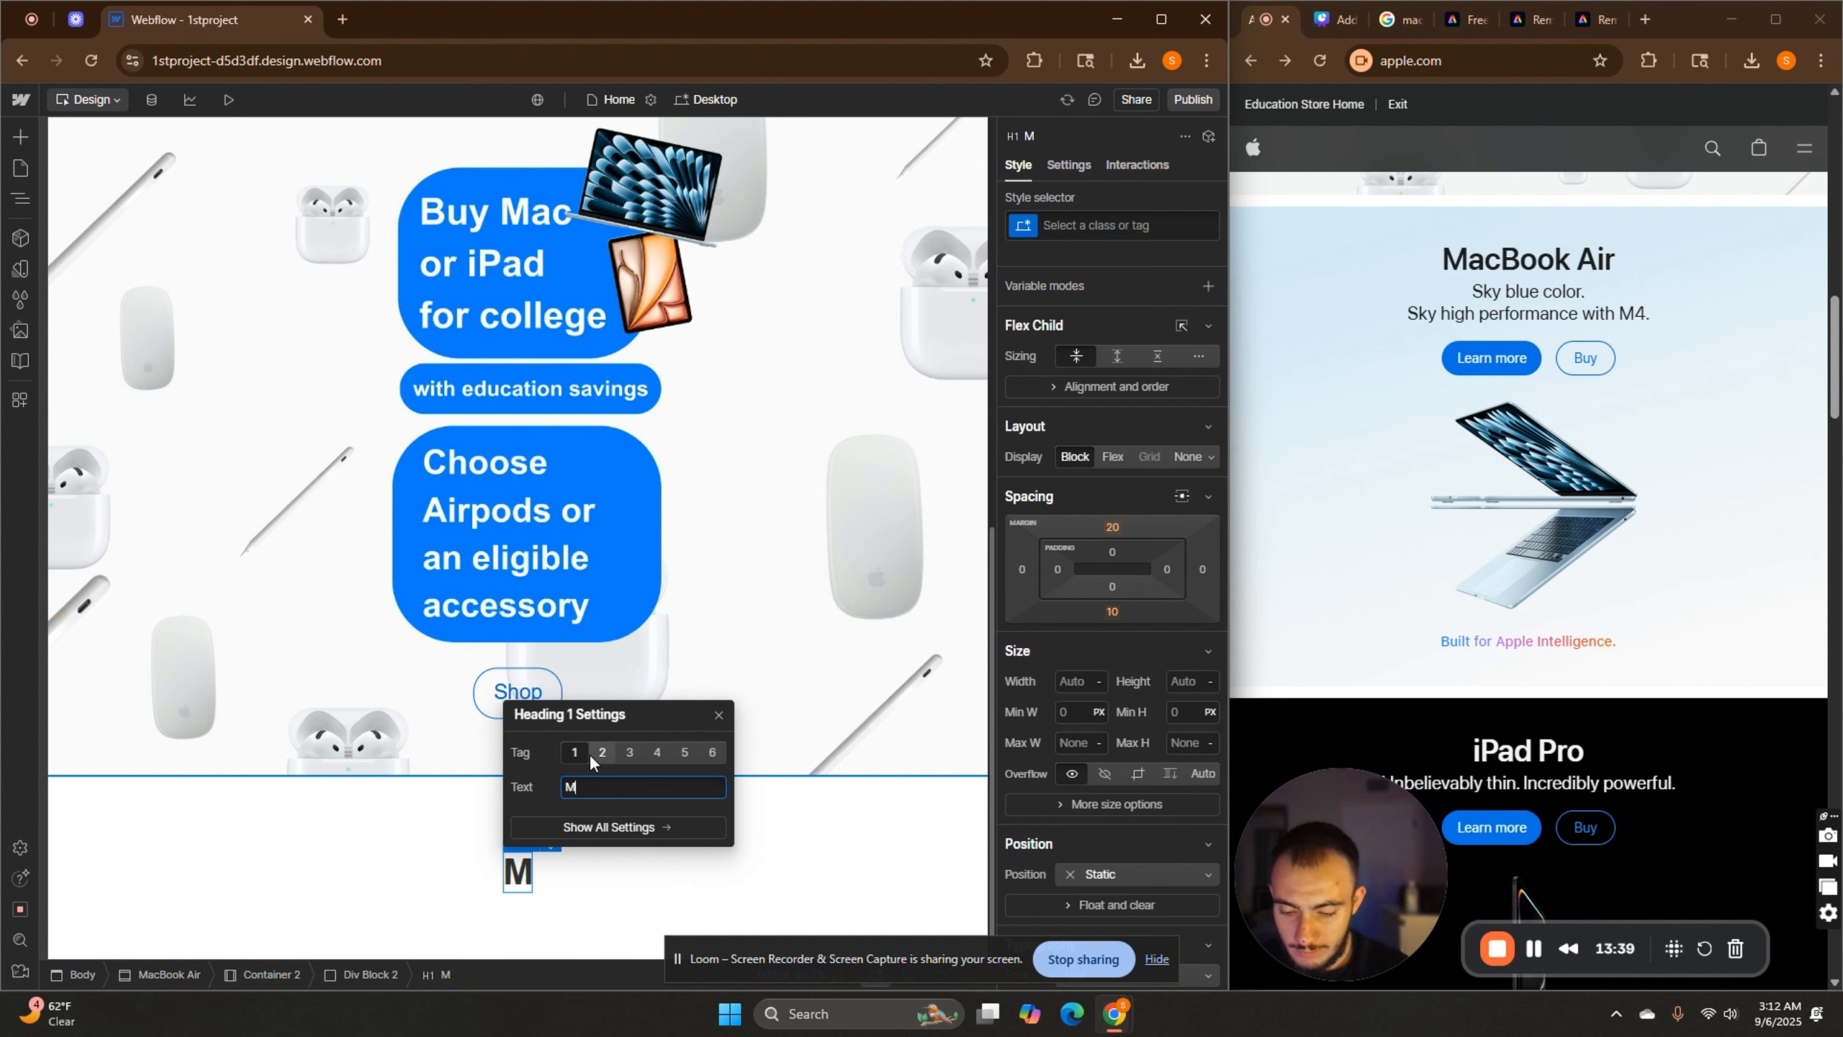
type("acBook A")
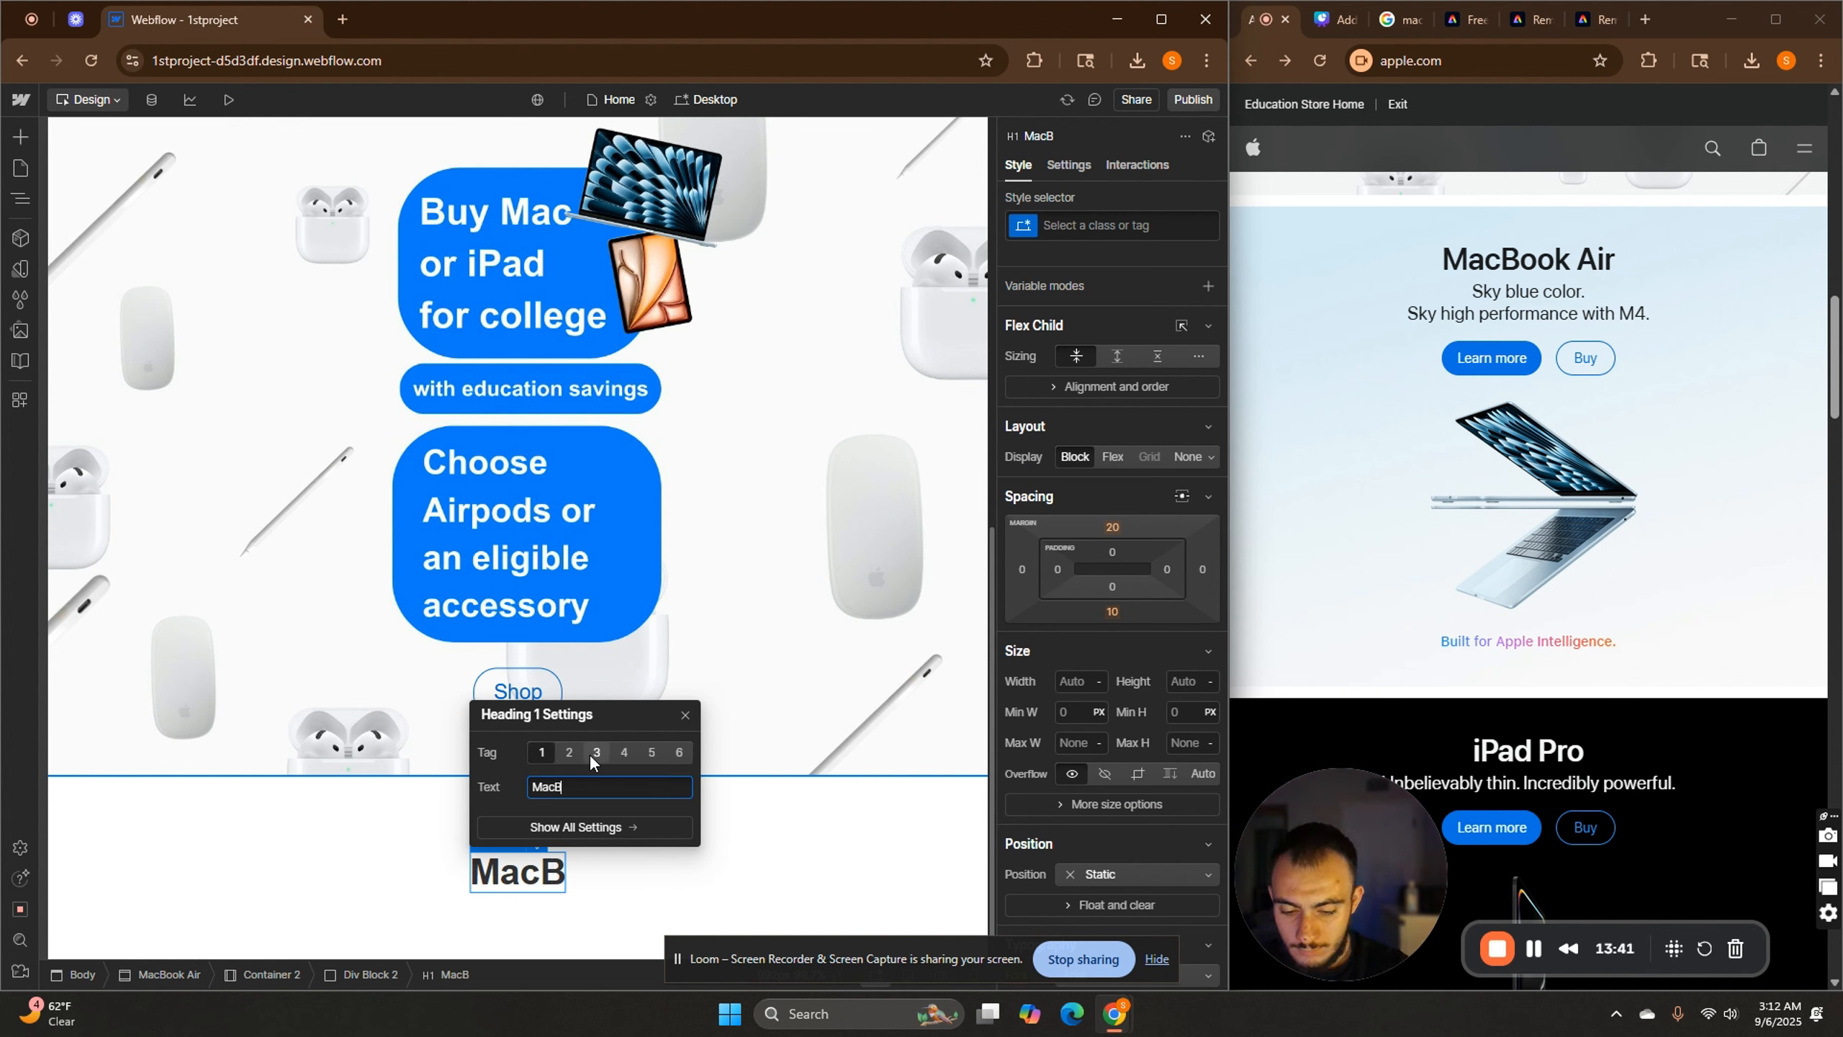
type("r")
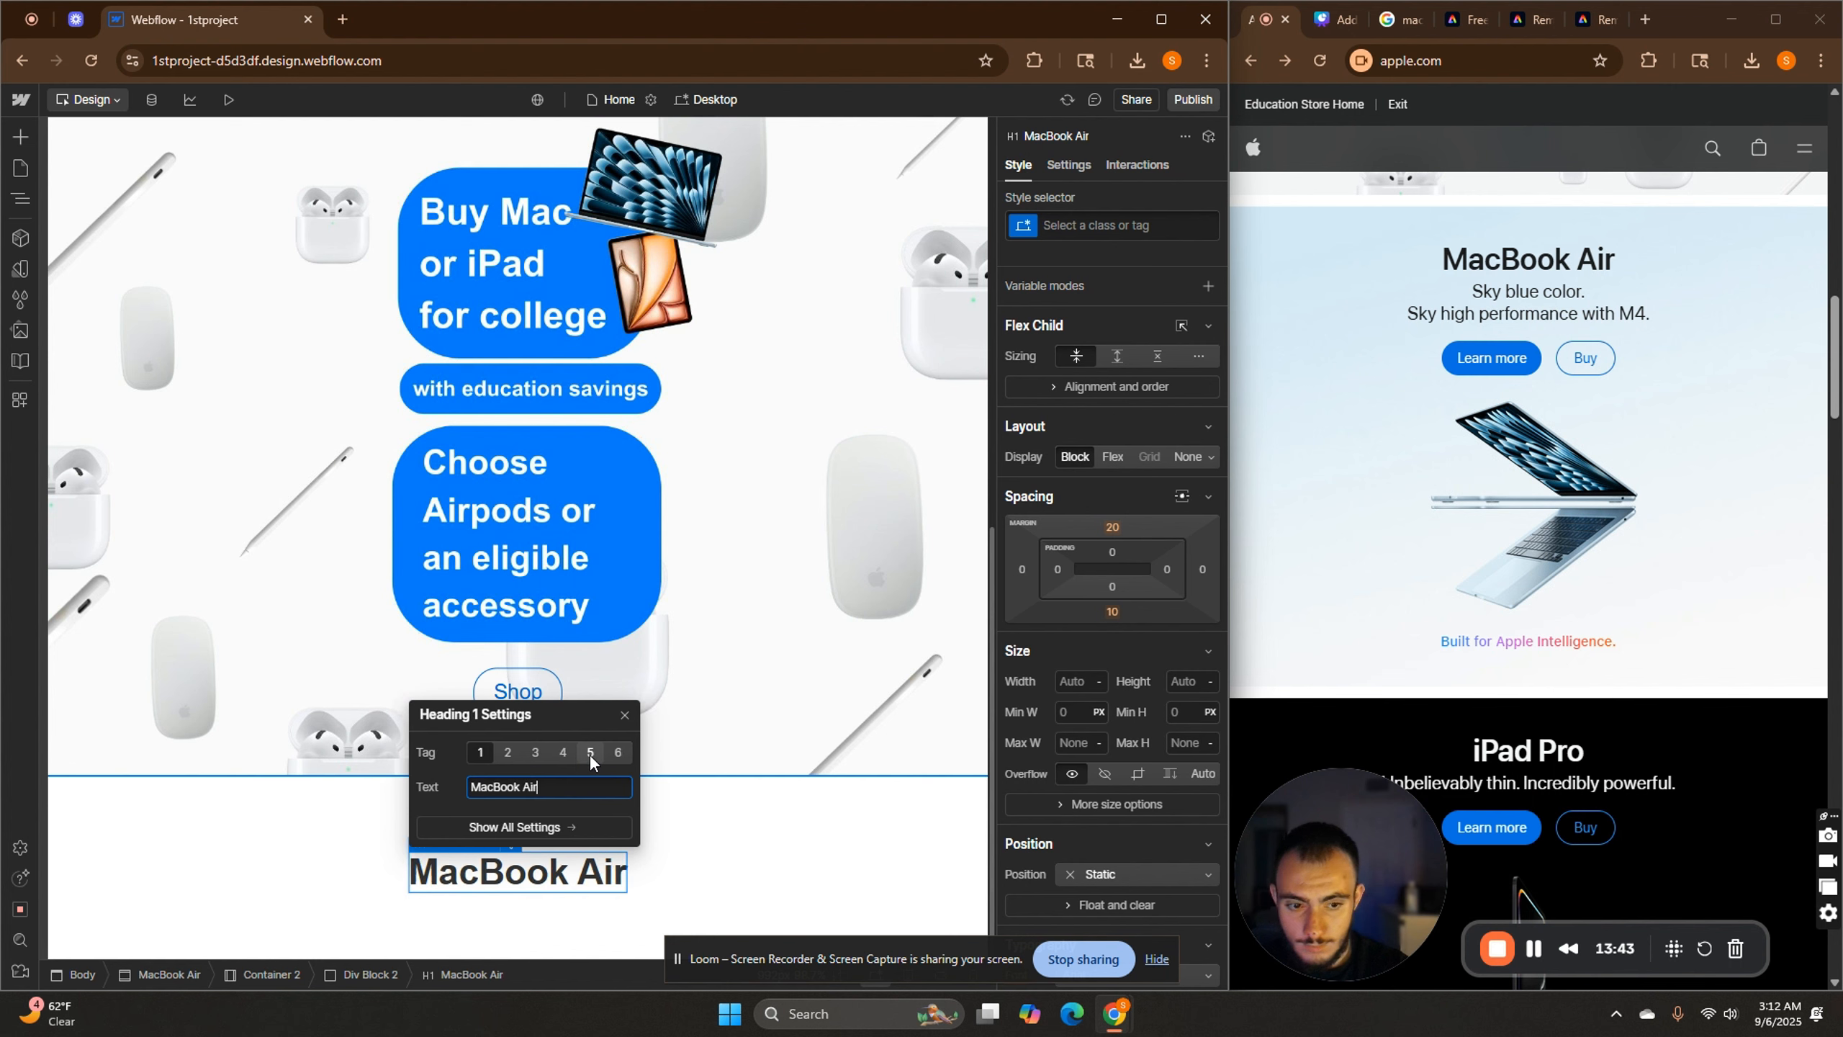
Add a text block below the heading in the div block, reading "Sky blue color.".
left_click(698, 890)
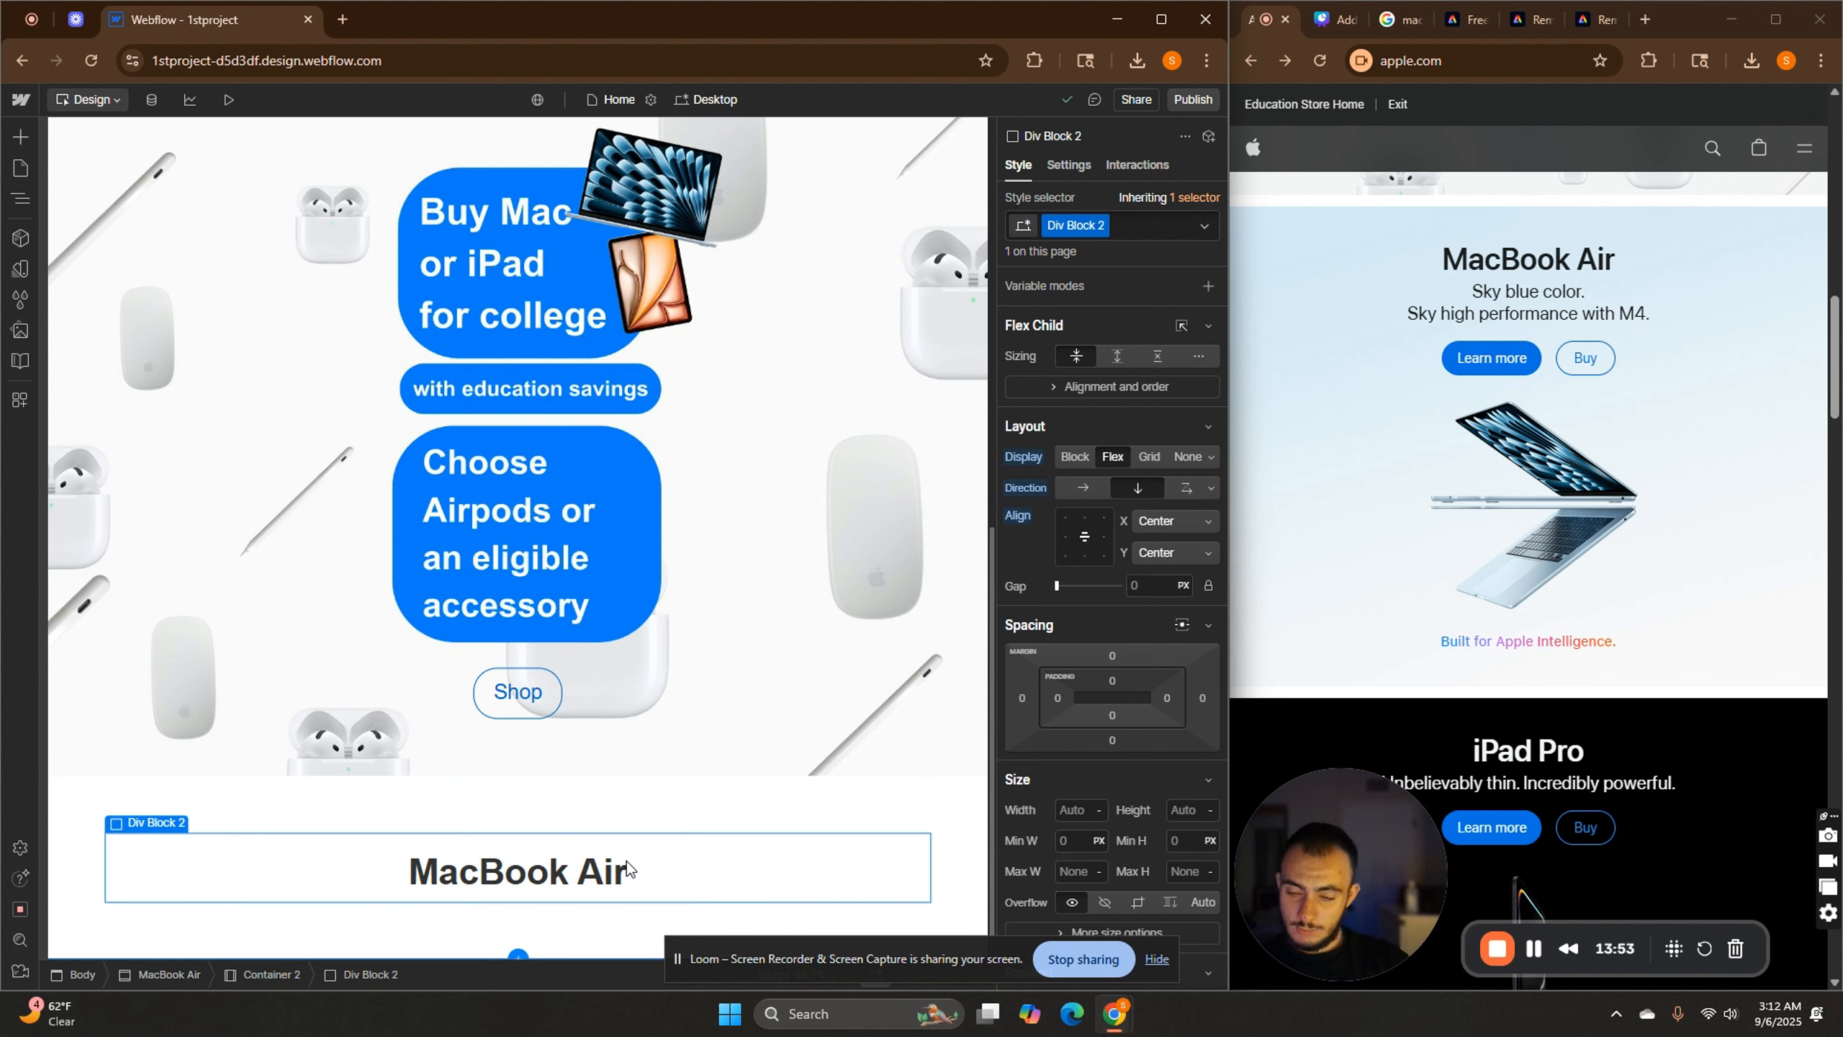
key("ctrl+k")
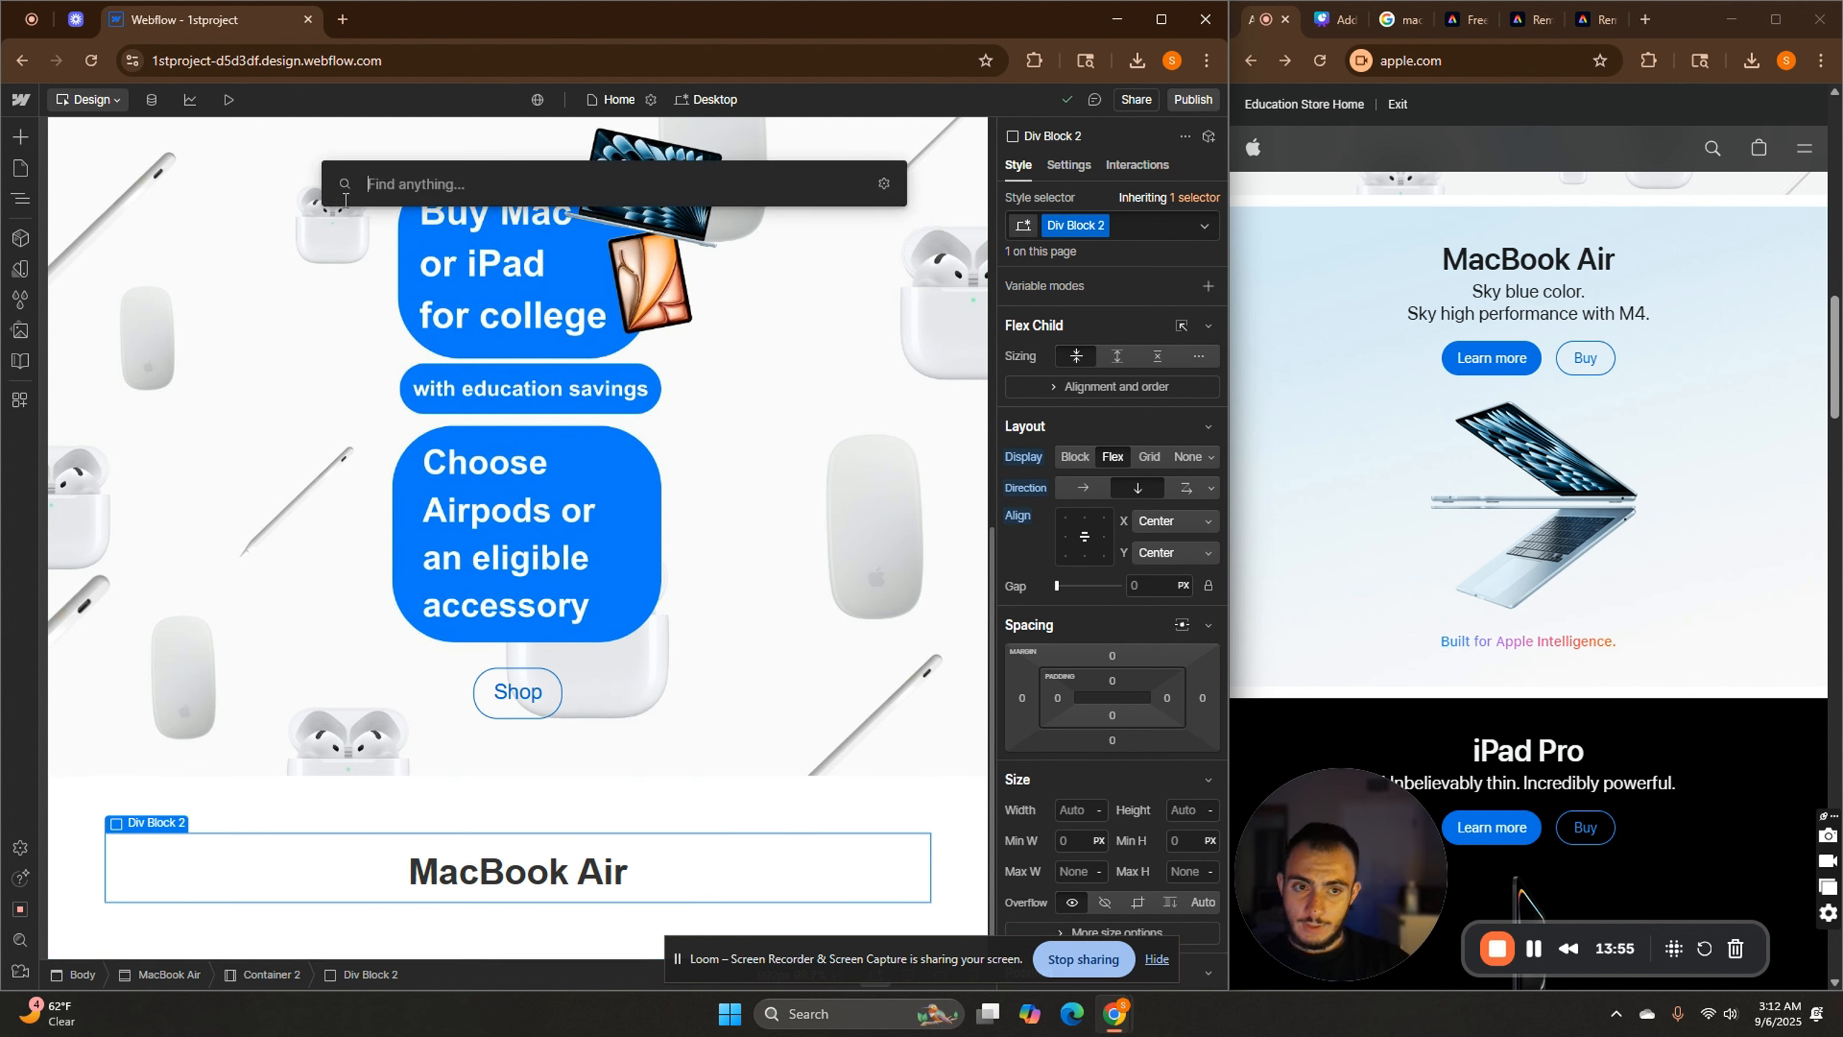
type("text")
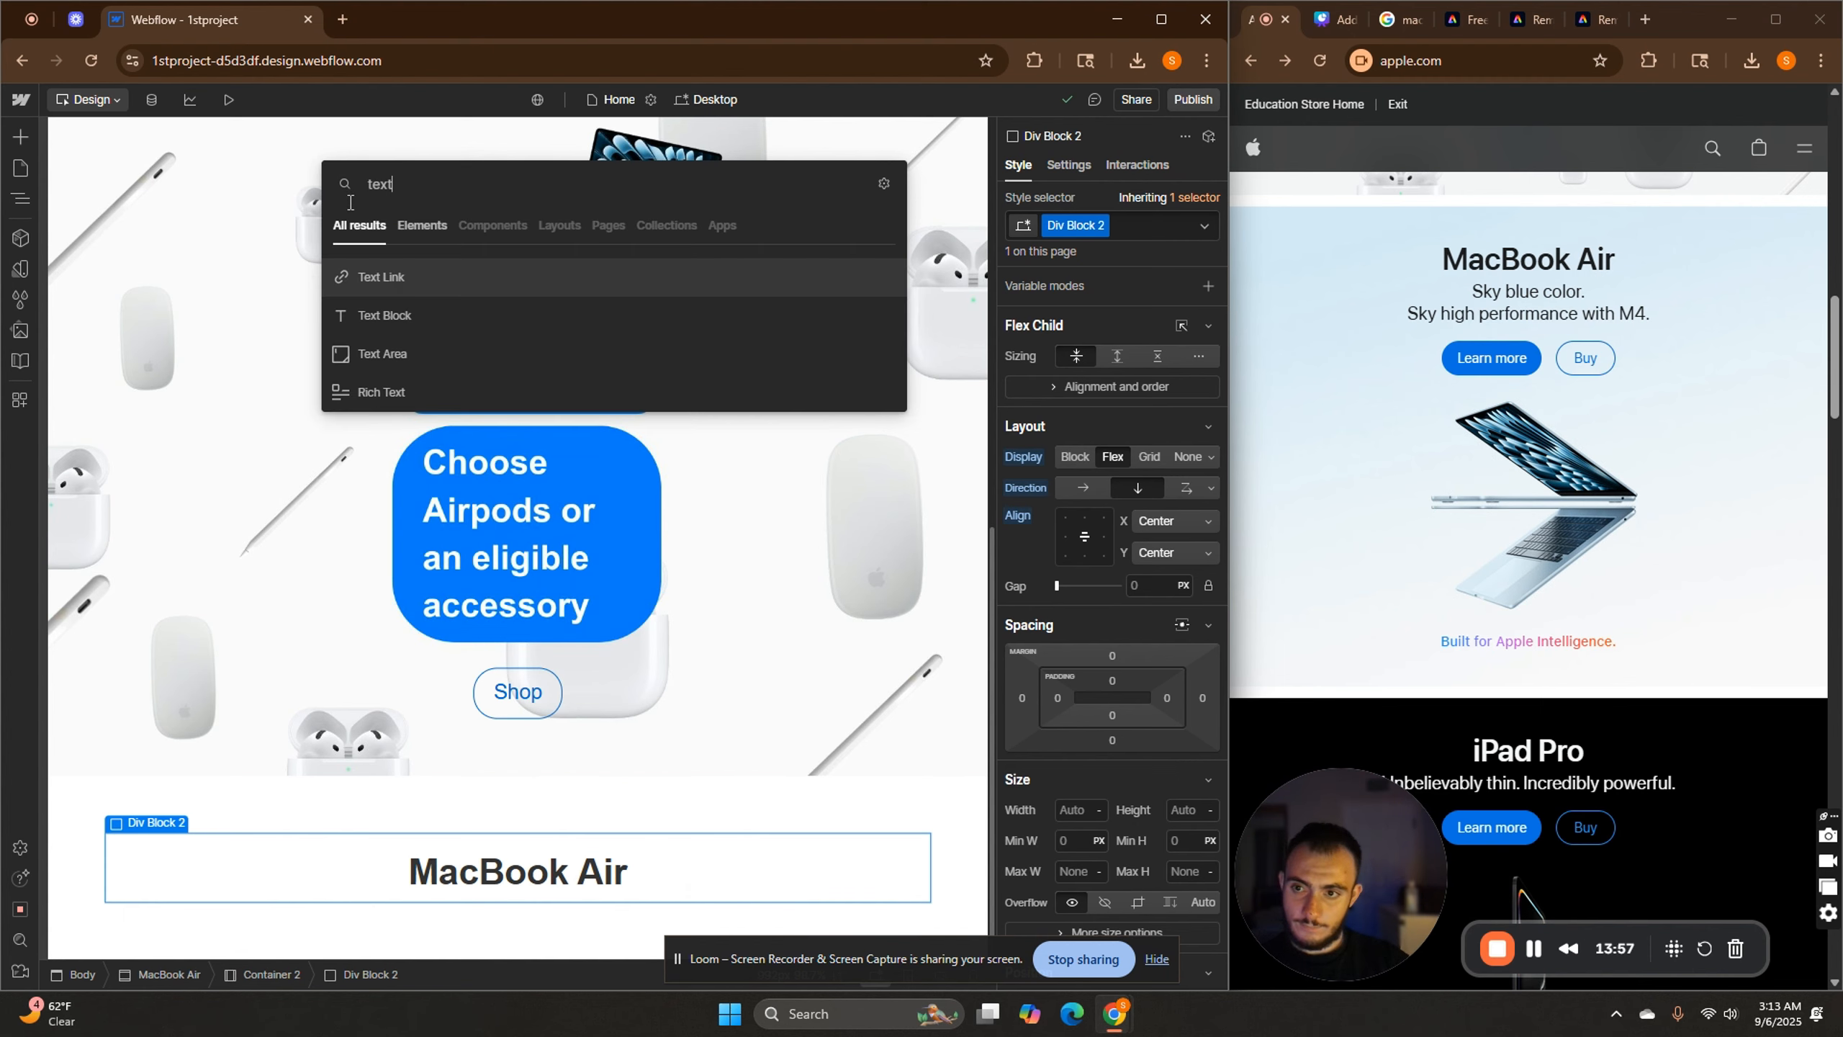
left_click(424, 314)
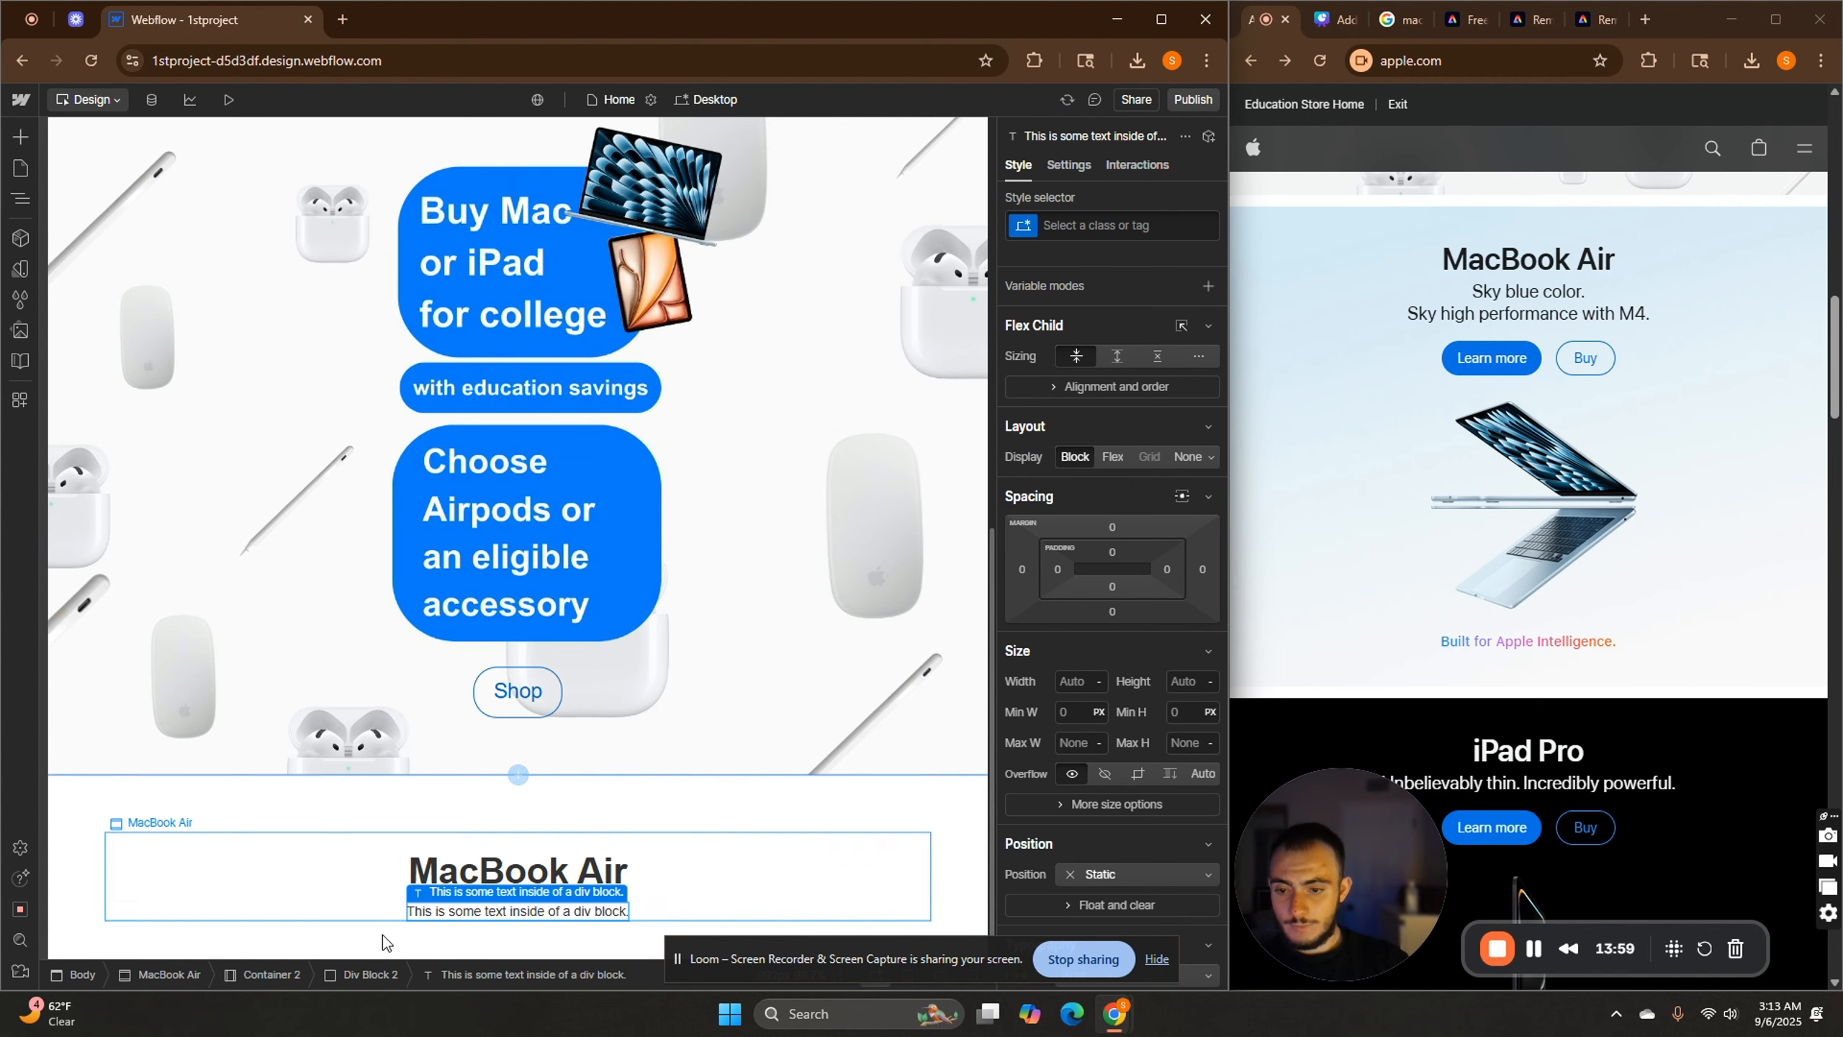
double_click(452, 920)
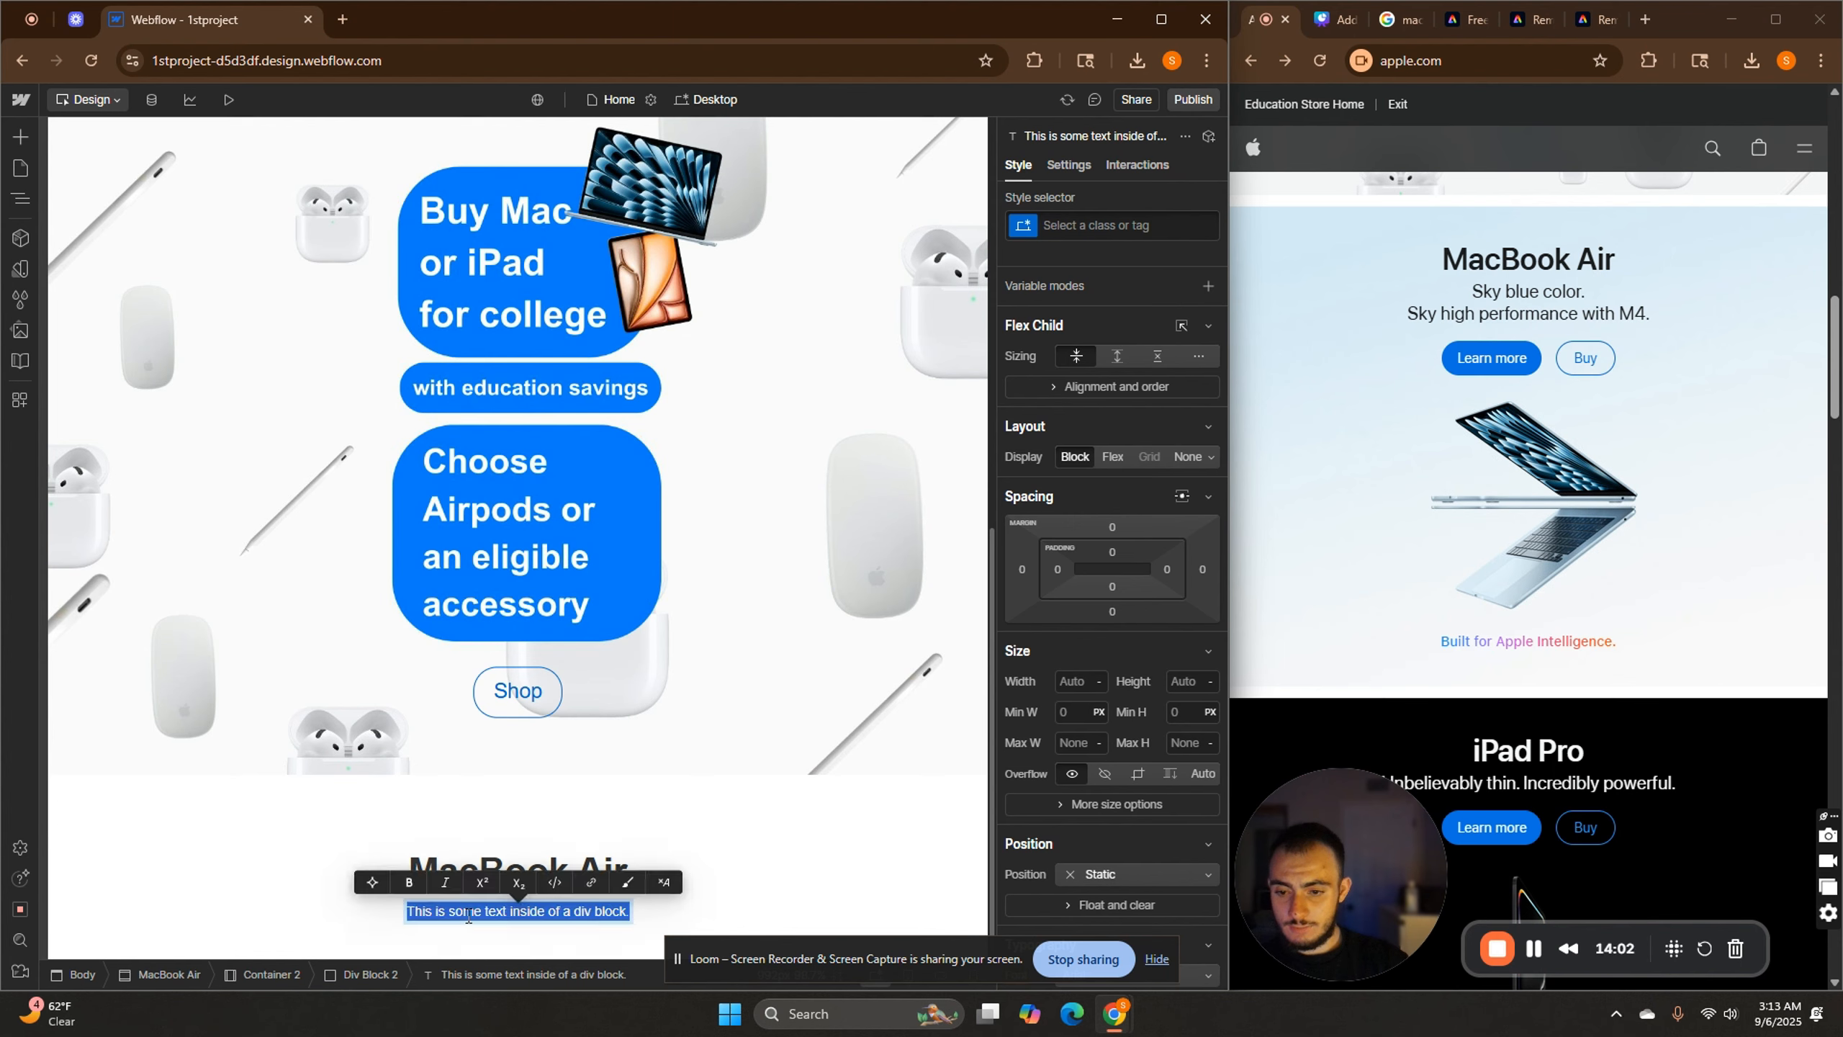
type("Sky")
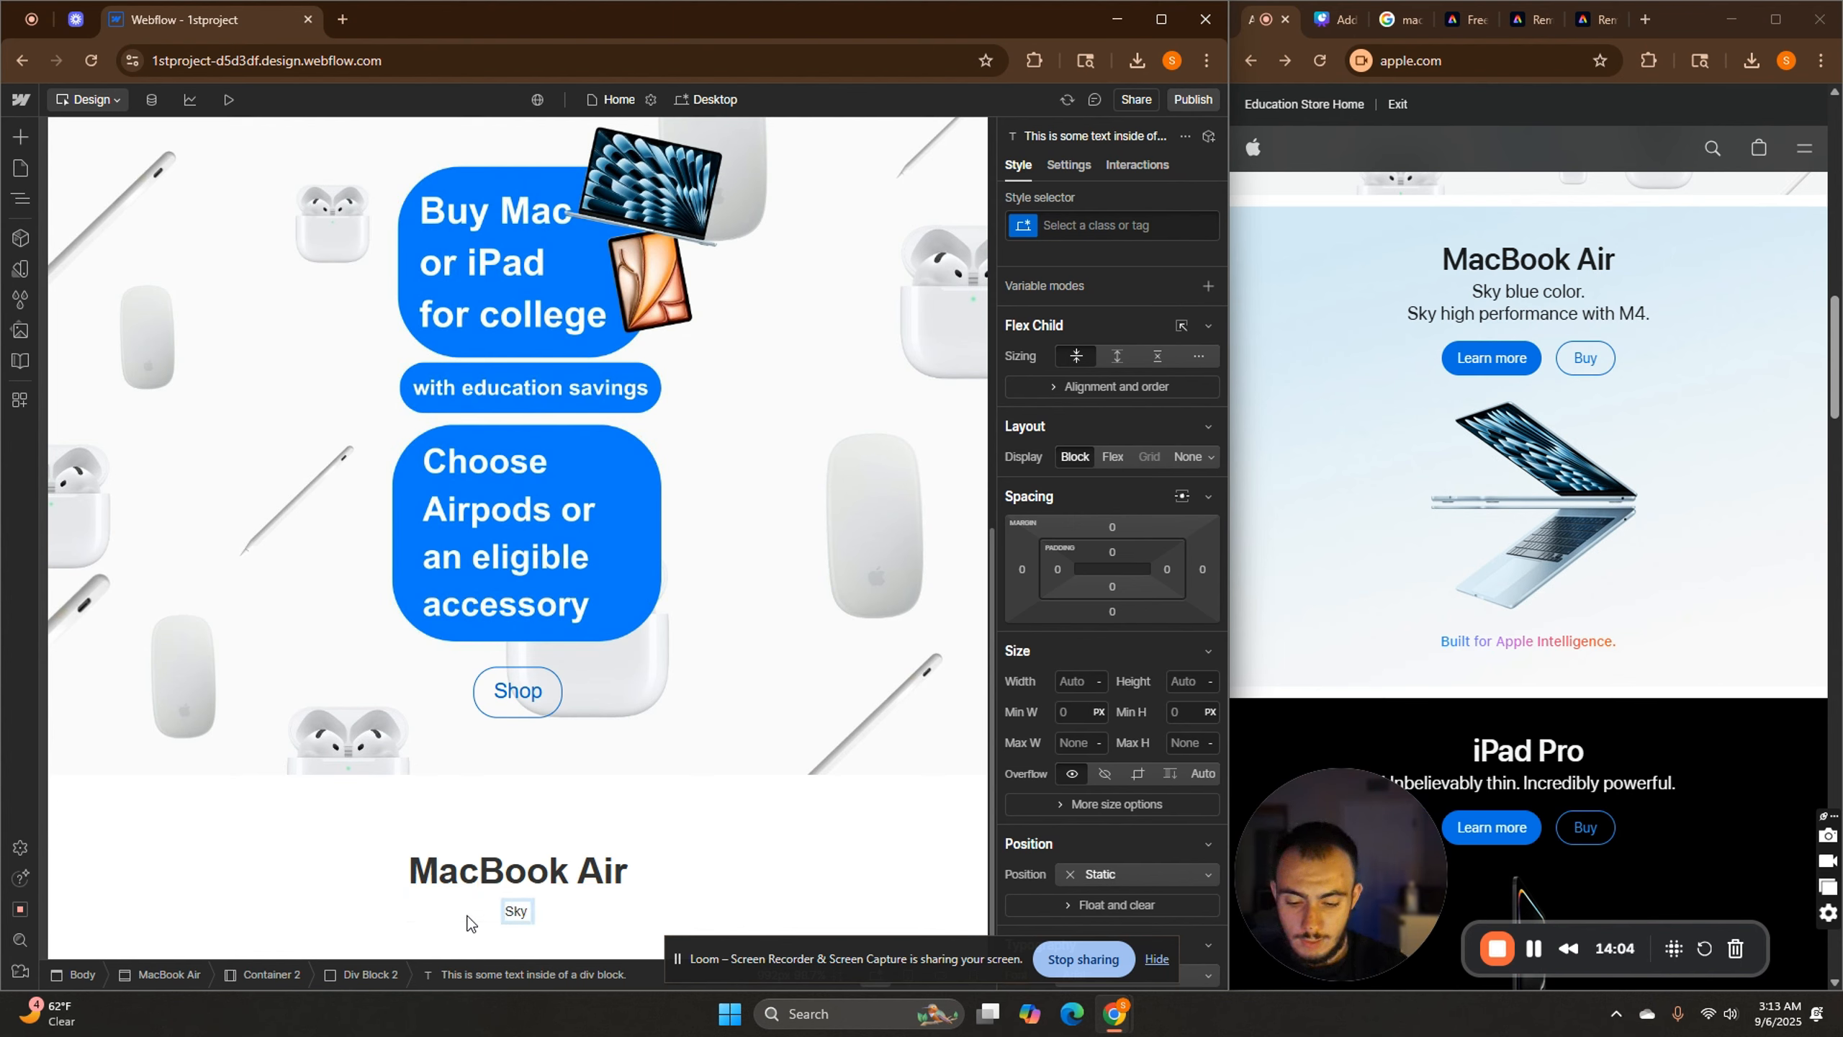
type(" blue co")
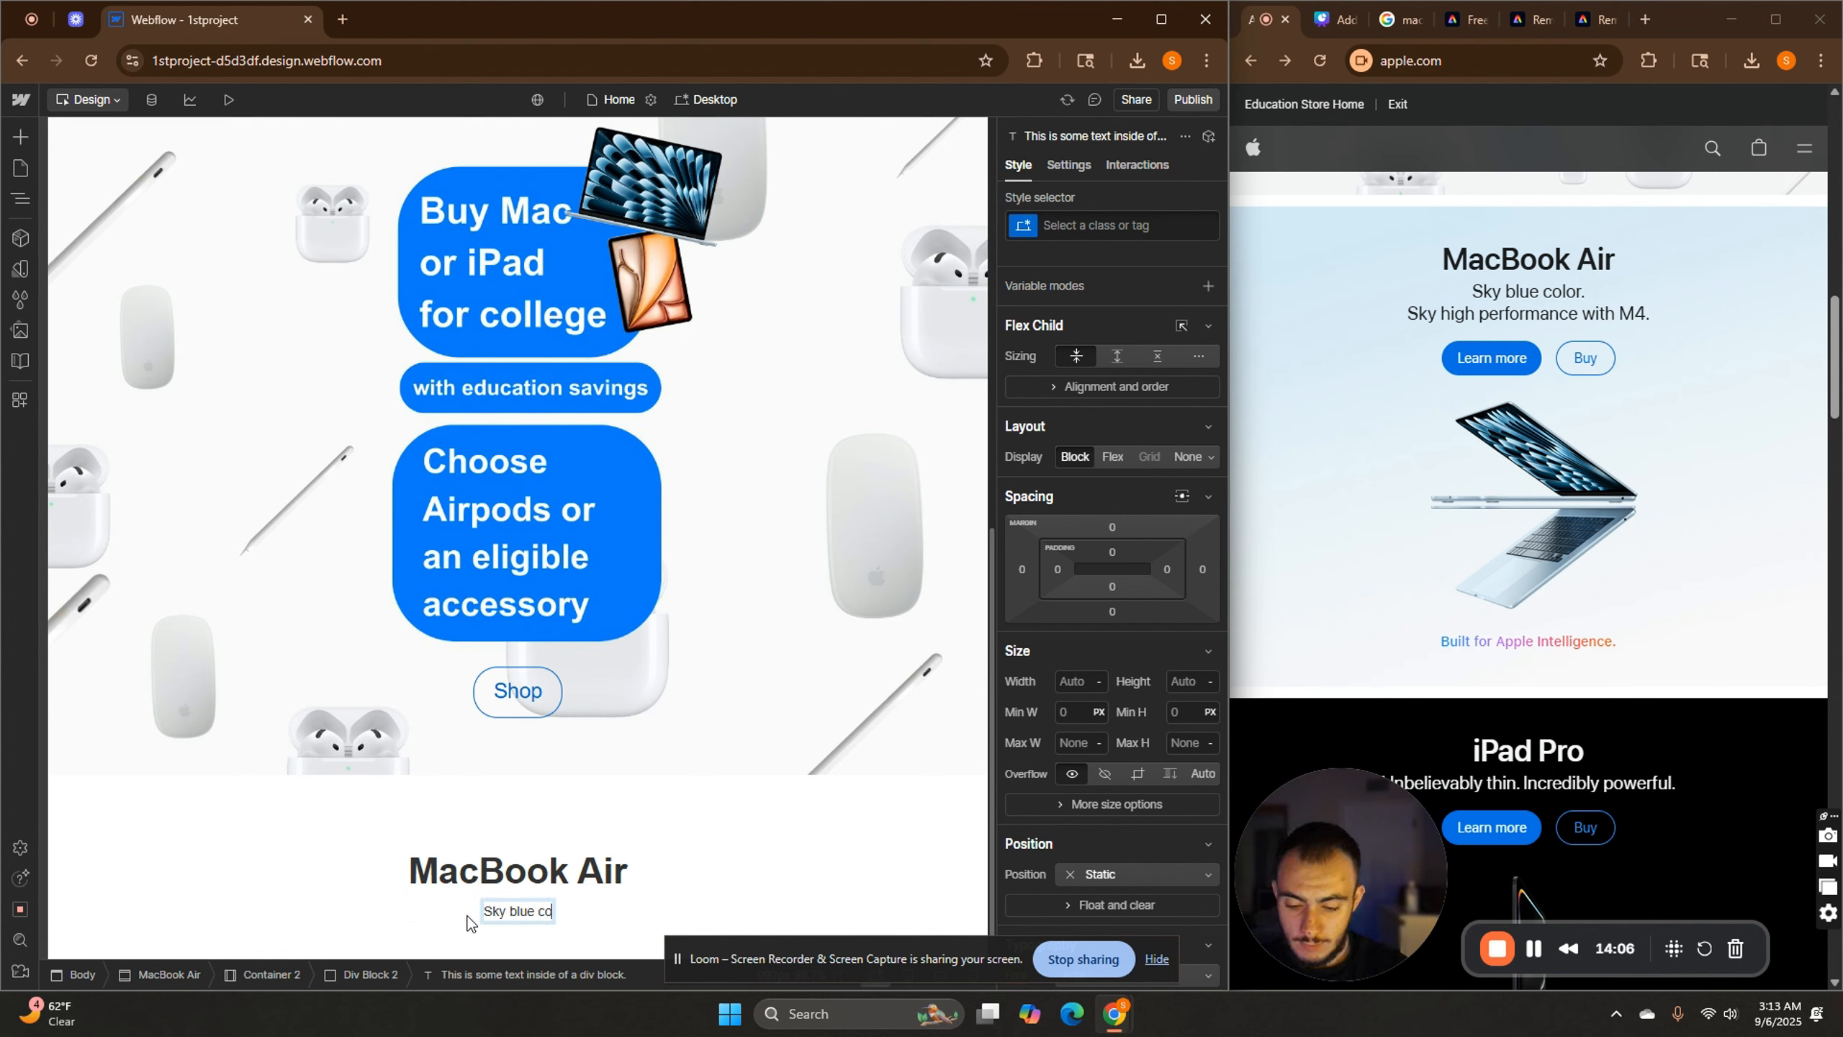
type("lor.")
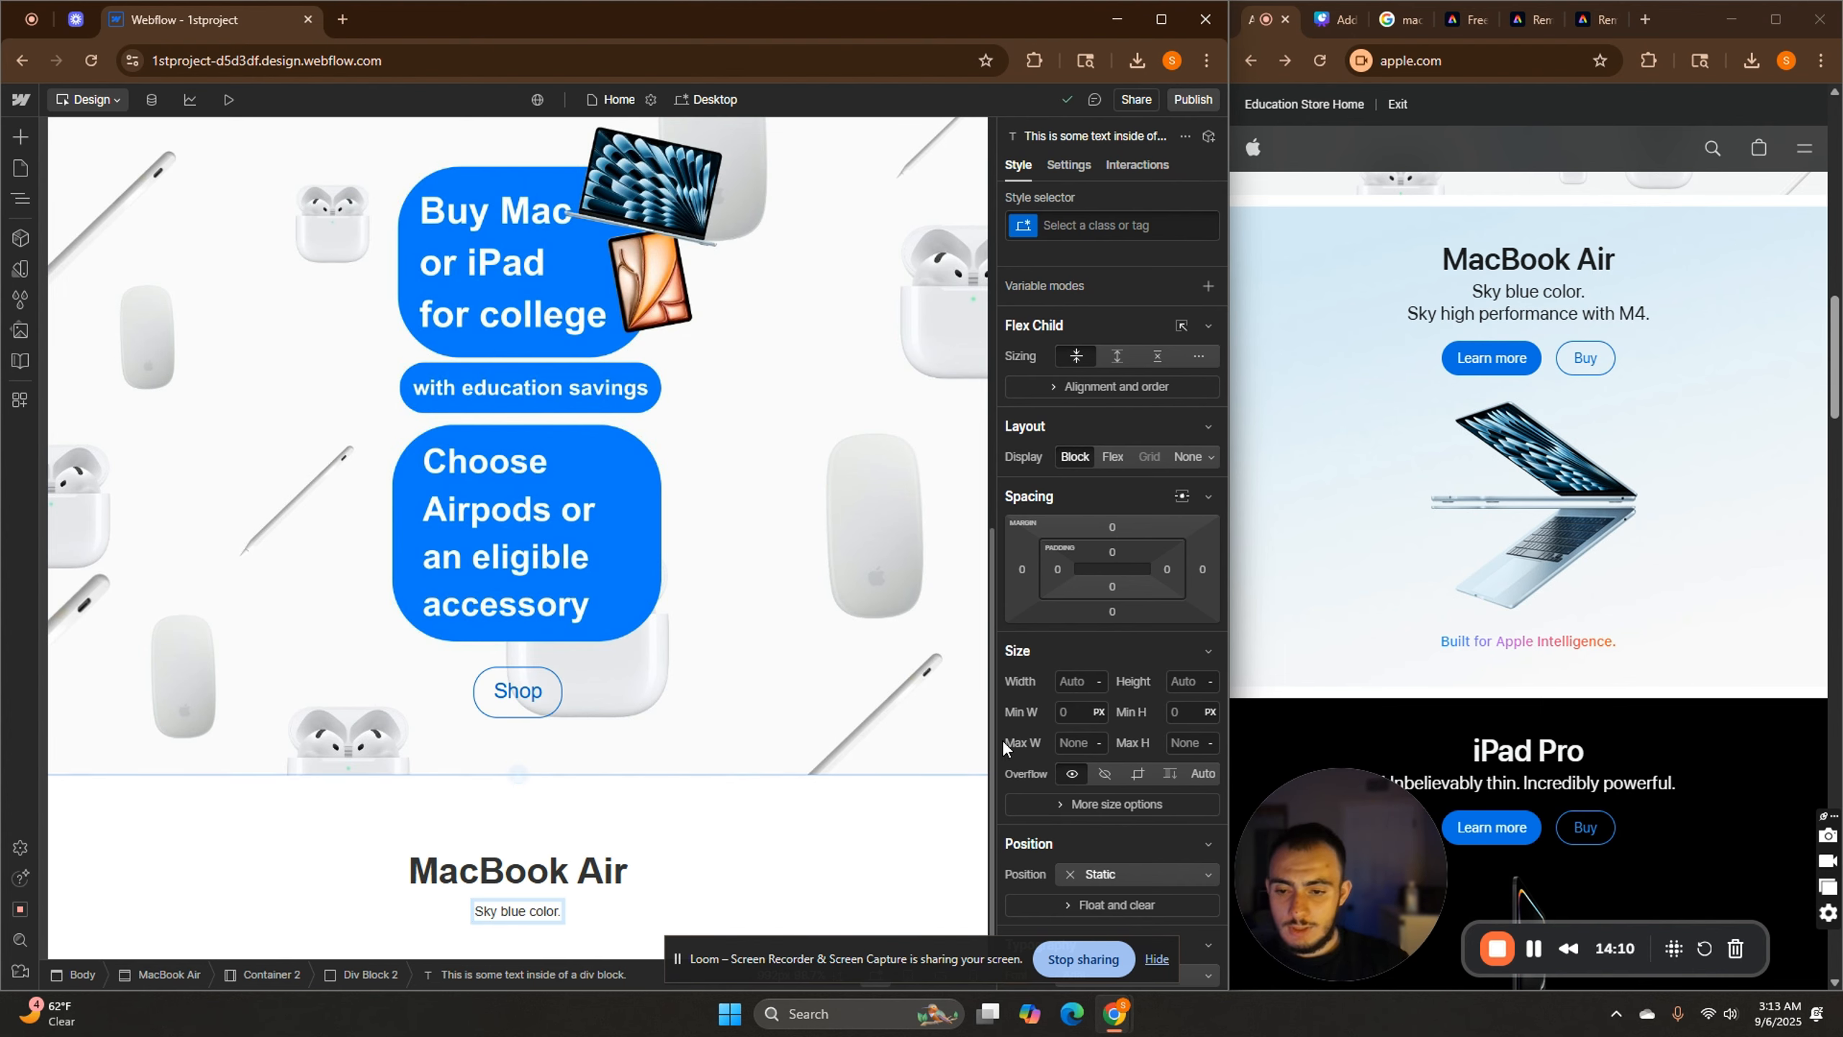
Try font sizes of 16 px and 18 px on the "Sky blue color." text block.
scroll(716, 867, "down", 1)
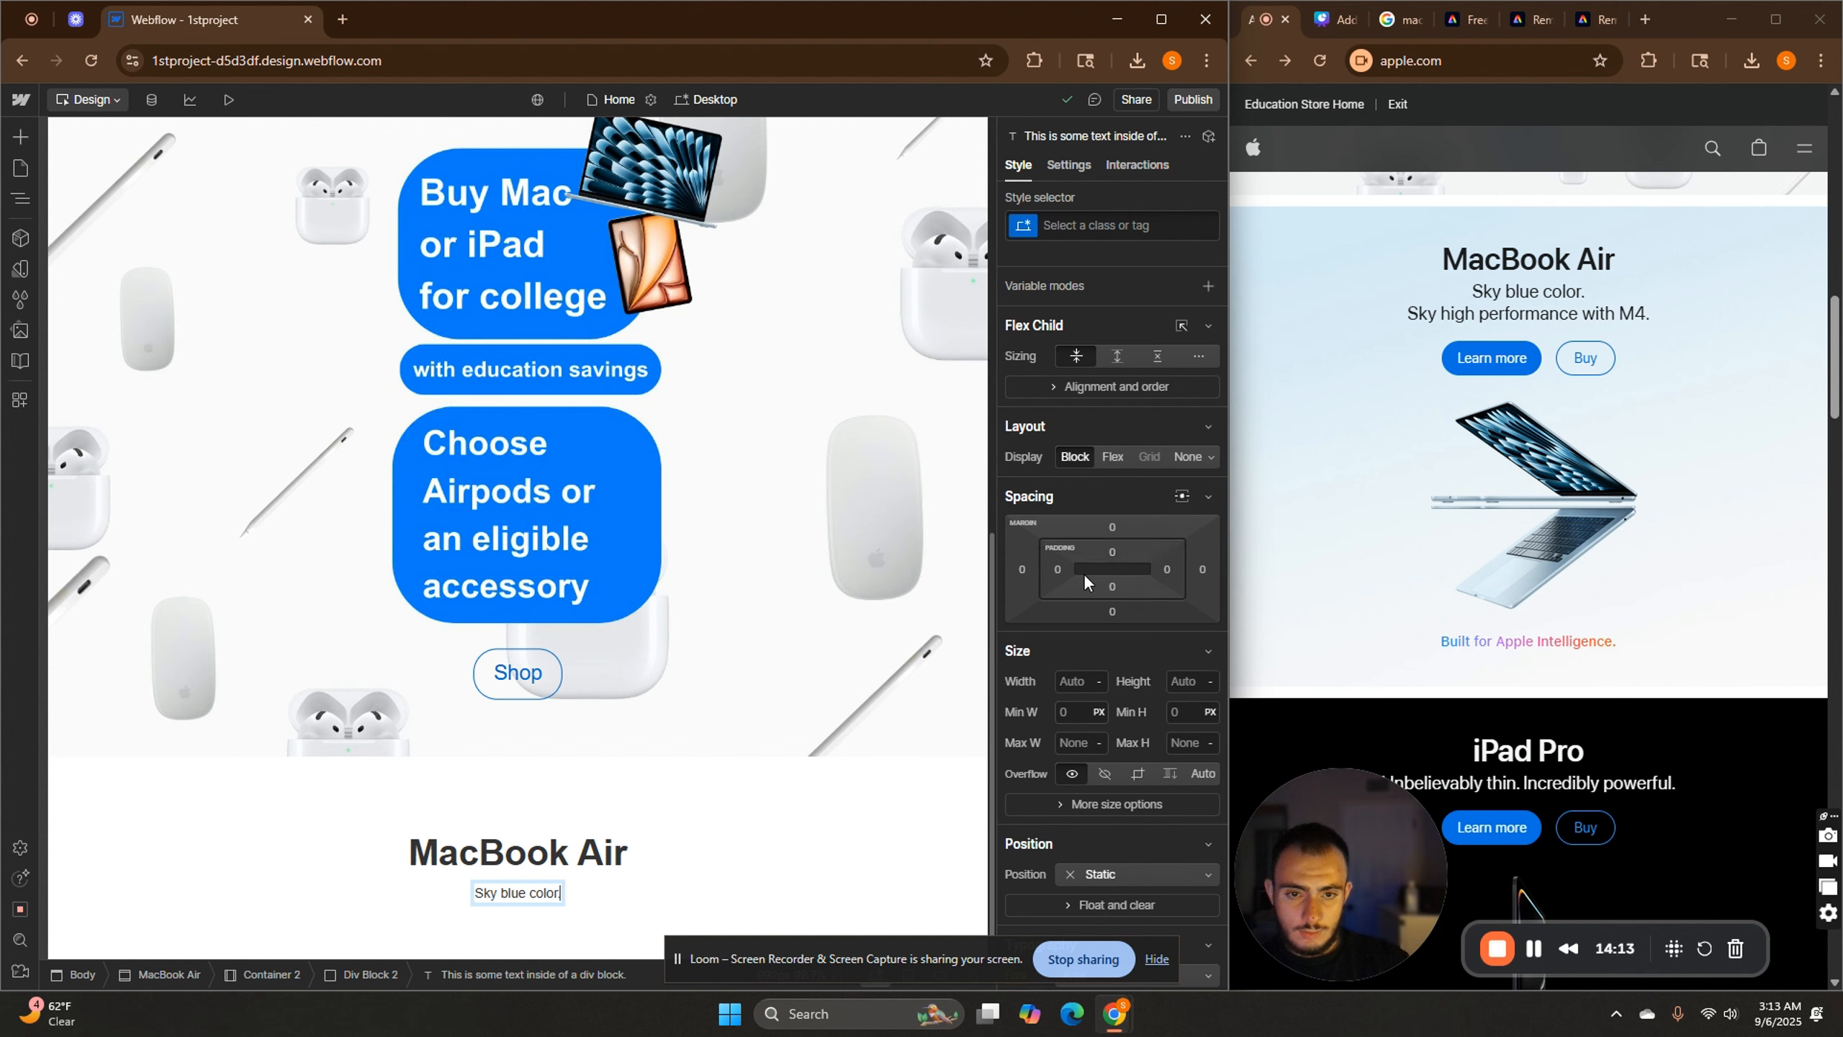
scroll(1083, 578, "down", 5)
left_click(1088, 652)
type("1")
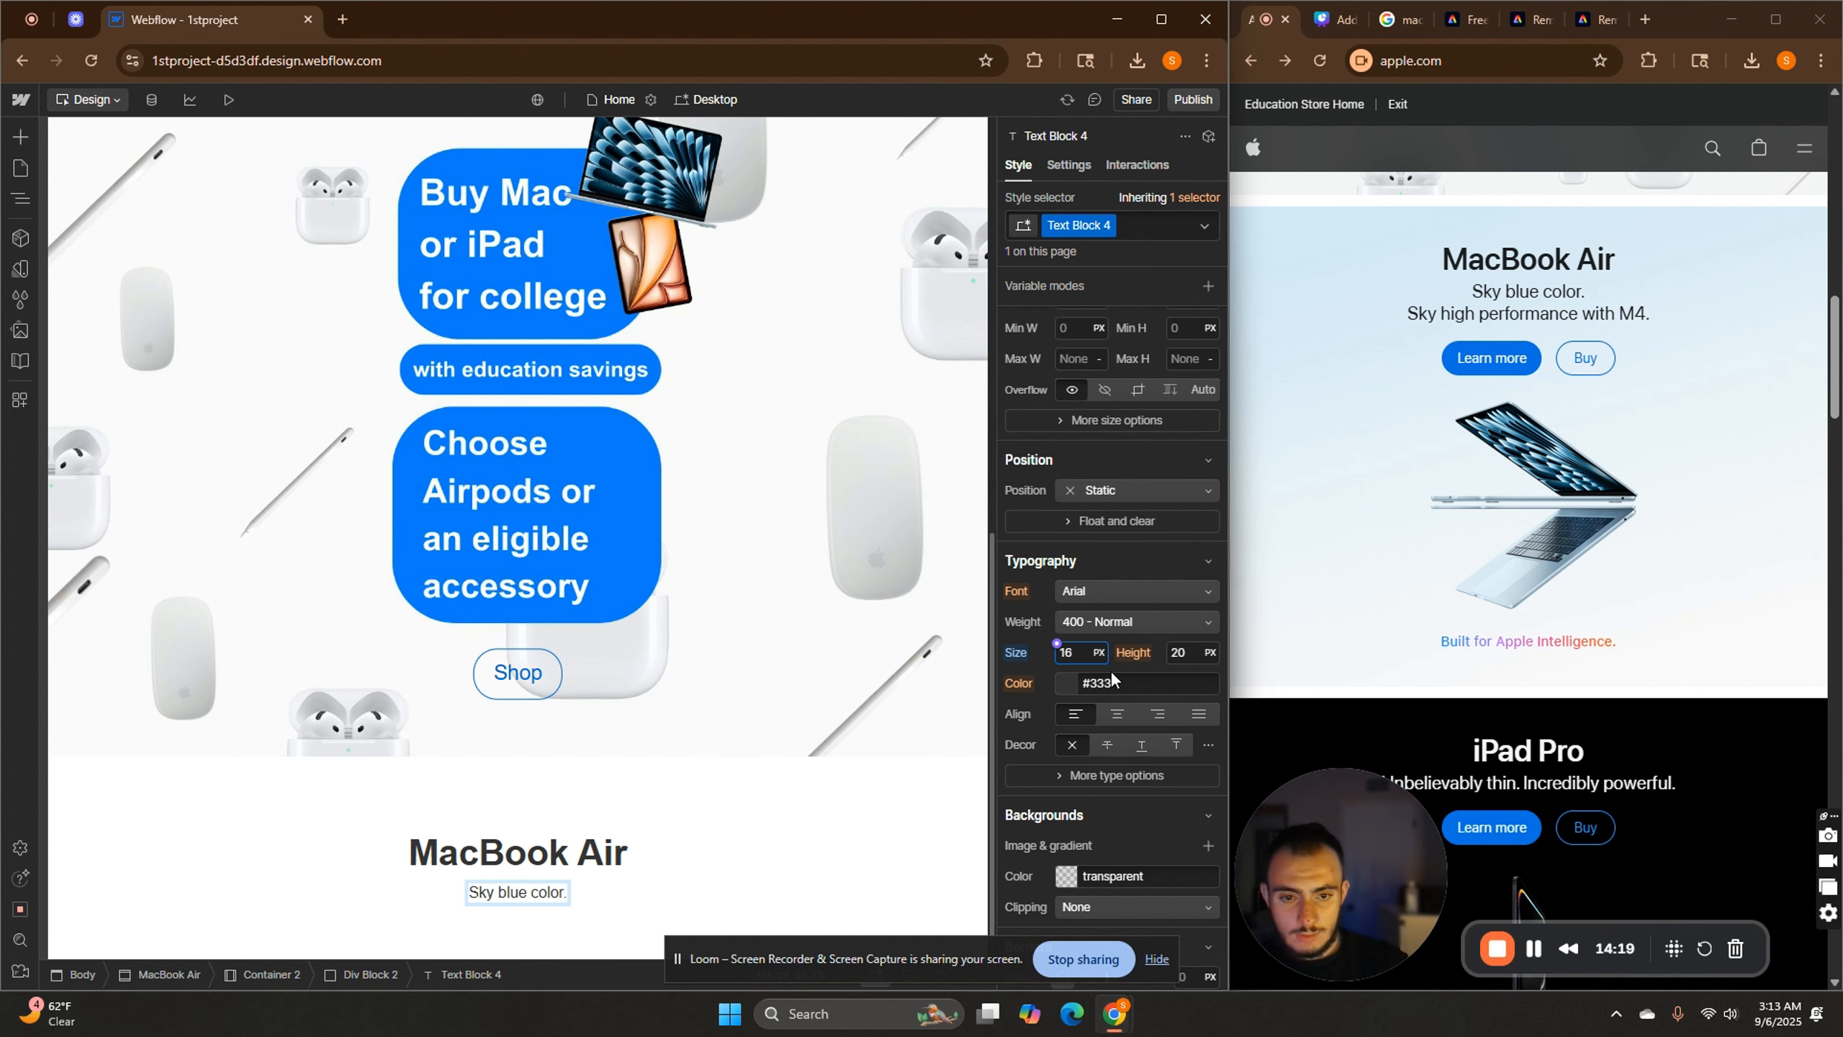
type("8")
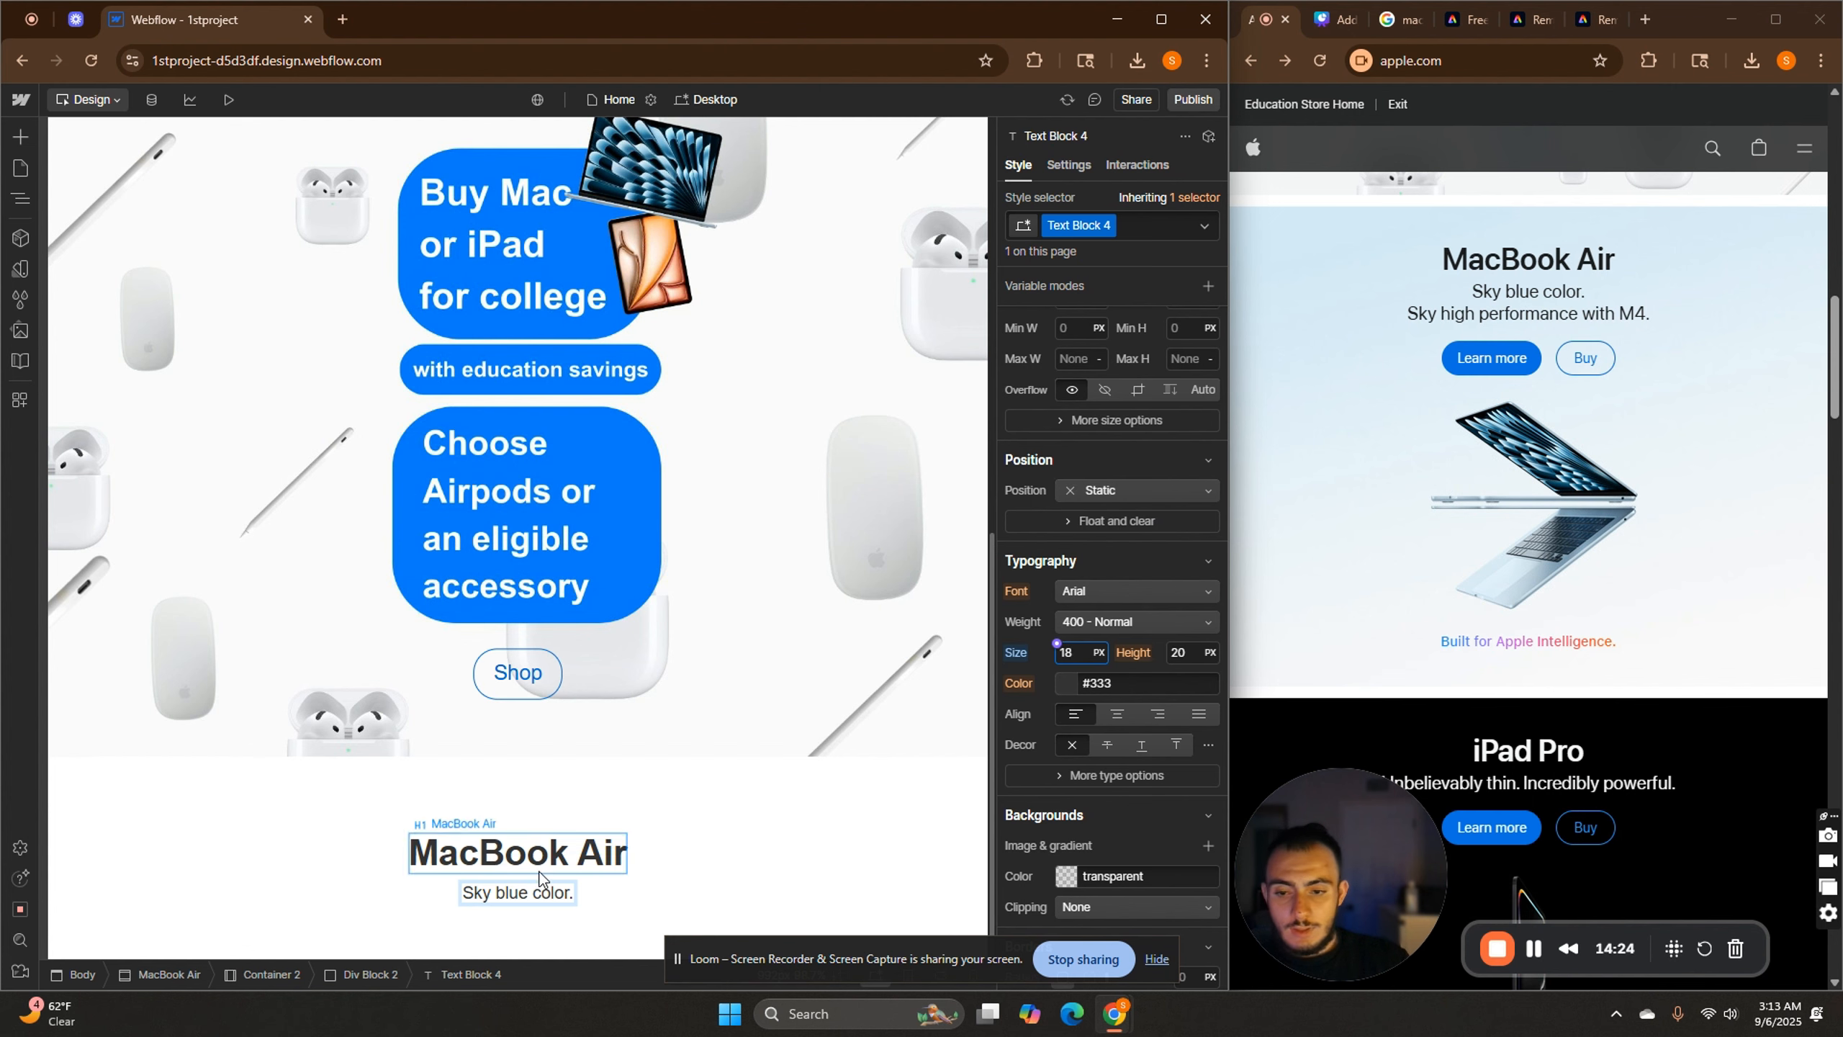
Duplicate the "Sky blue color." text block directly below the original in the div block.
left_click(556, 898)
left_click(556, 898)
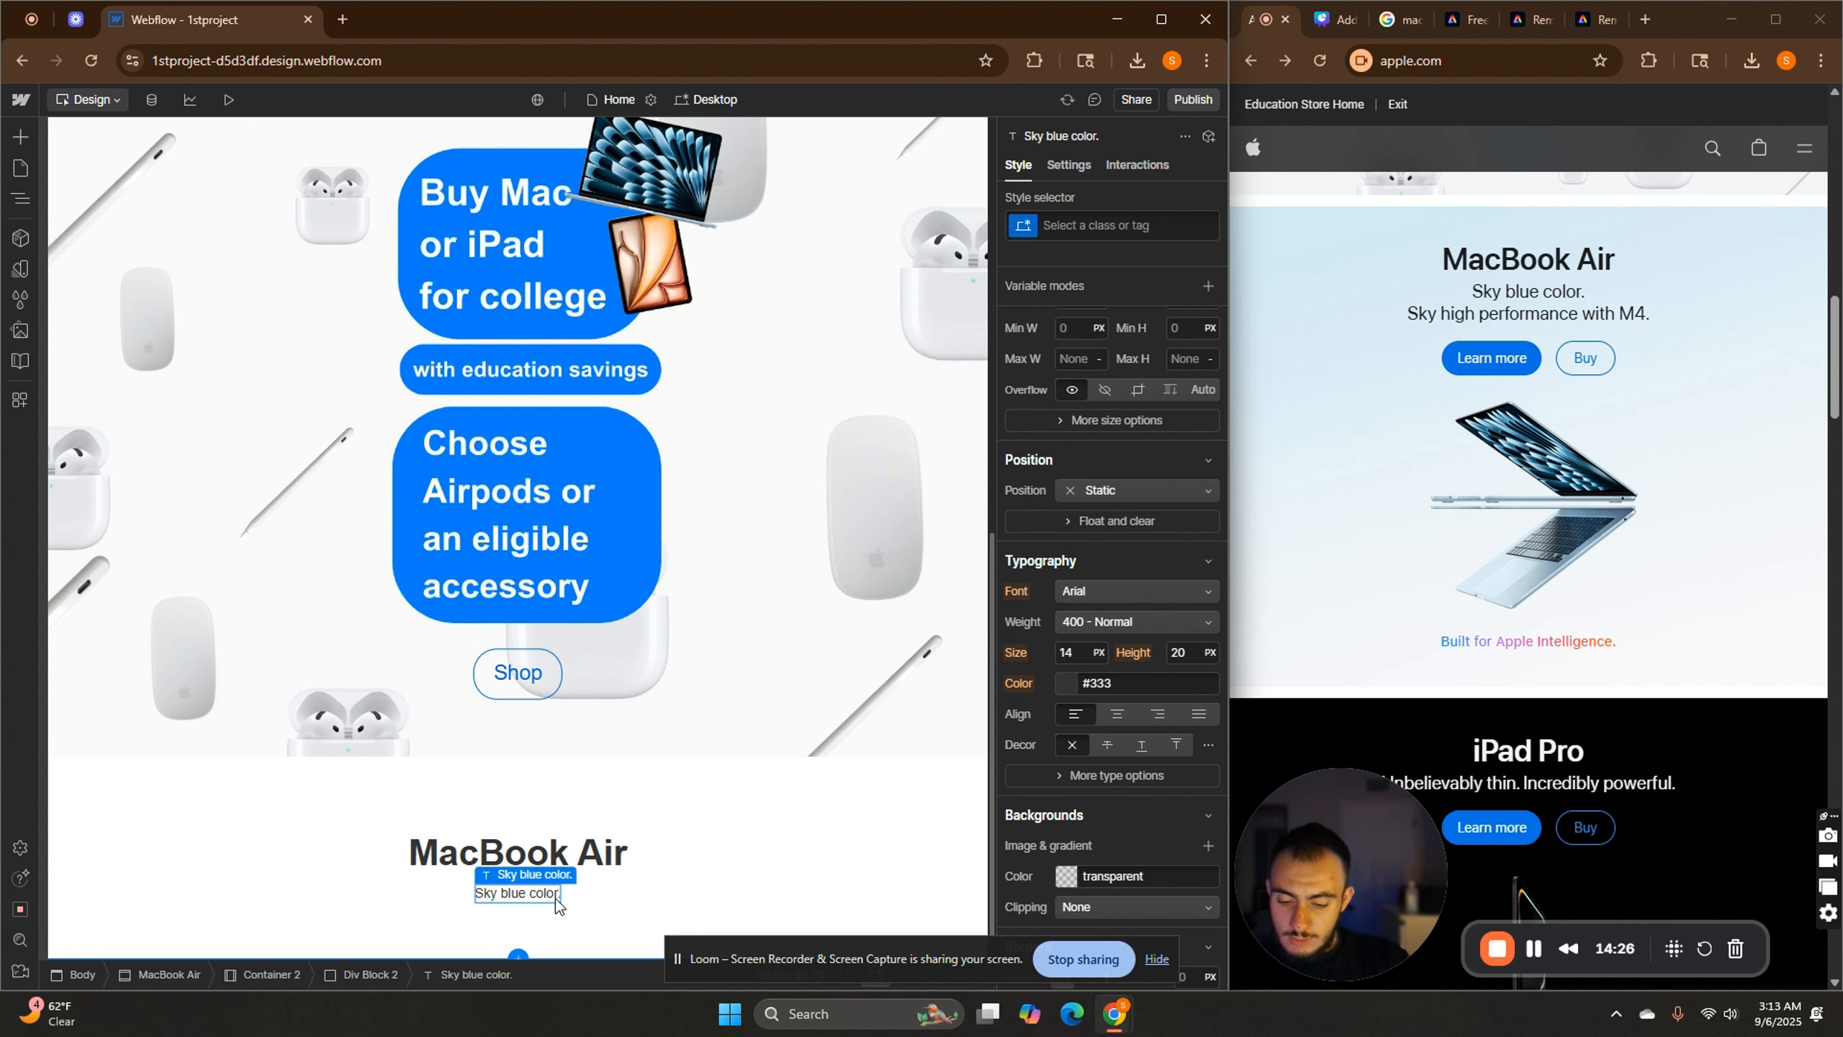
key("ctrl+v")
left_click(499, 918)
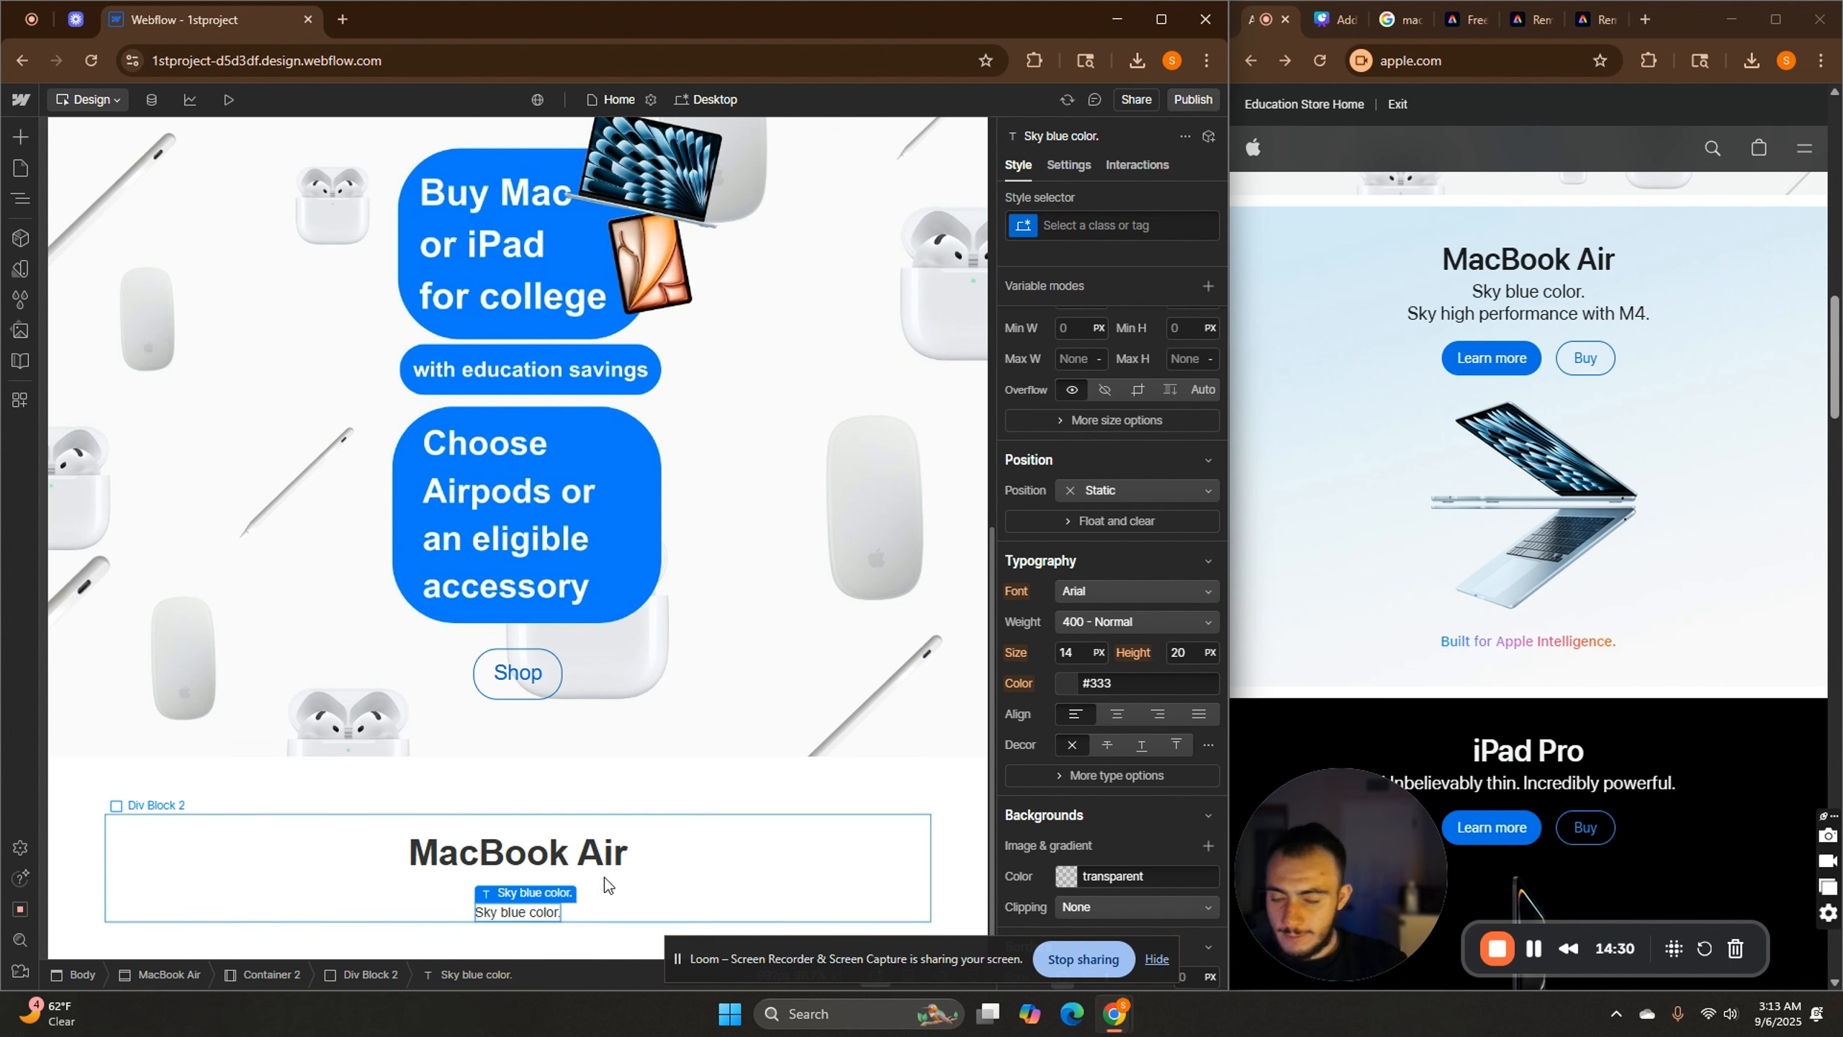
Replace the duplicated text block's content with "Sky high performance with M4.".
double_click(501, 917)
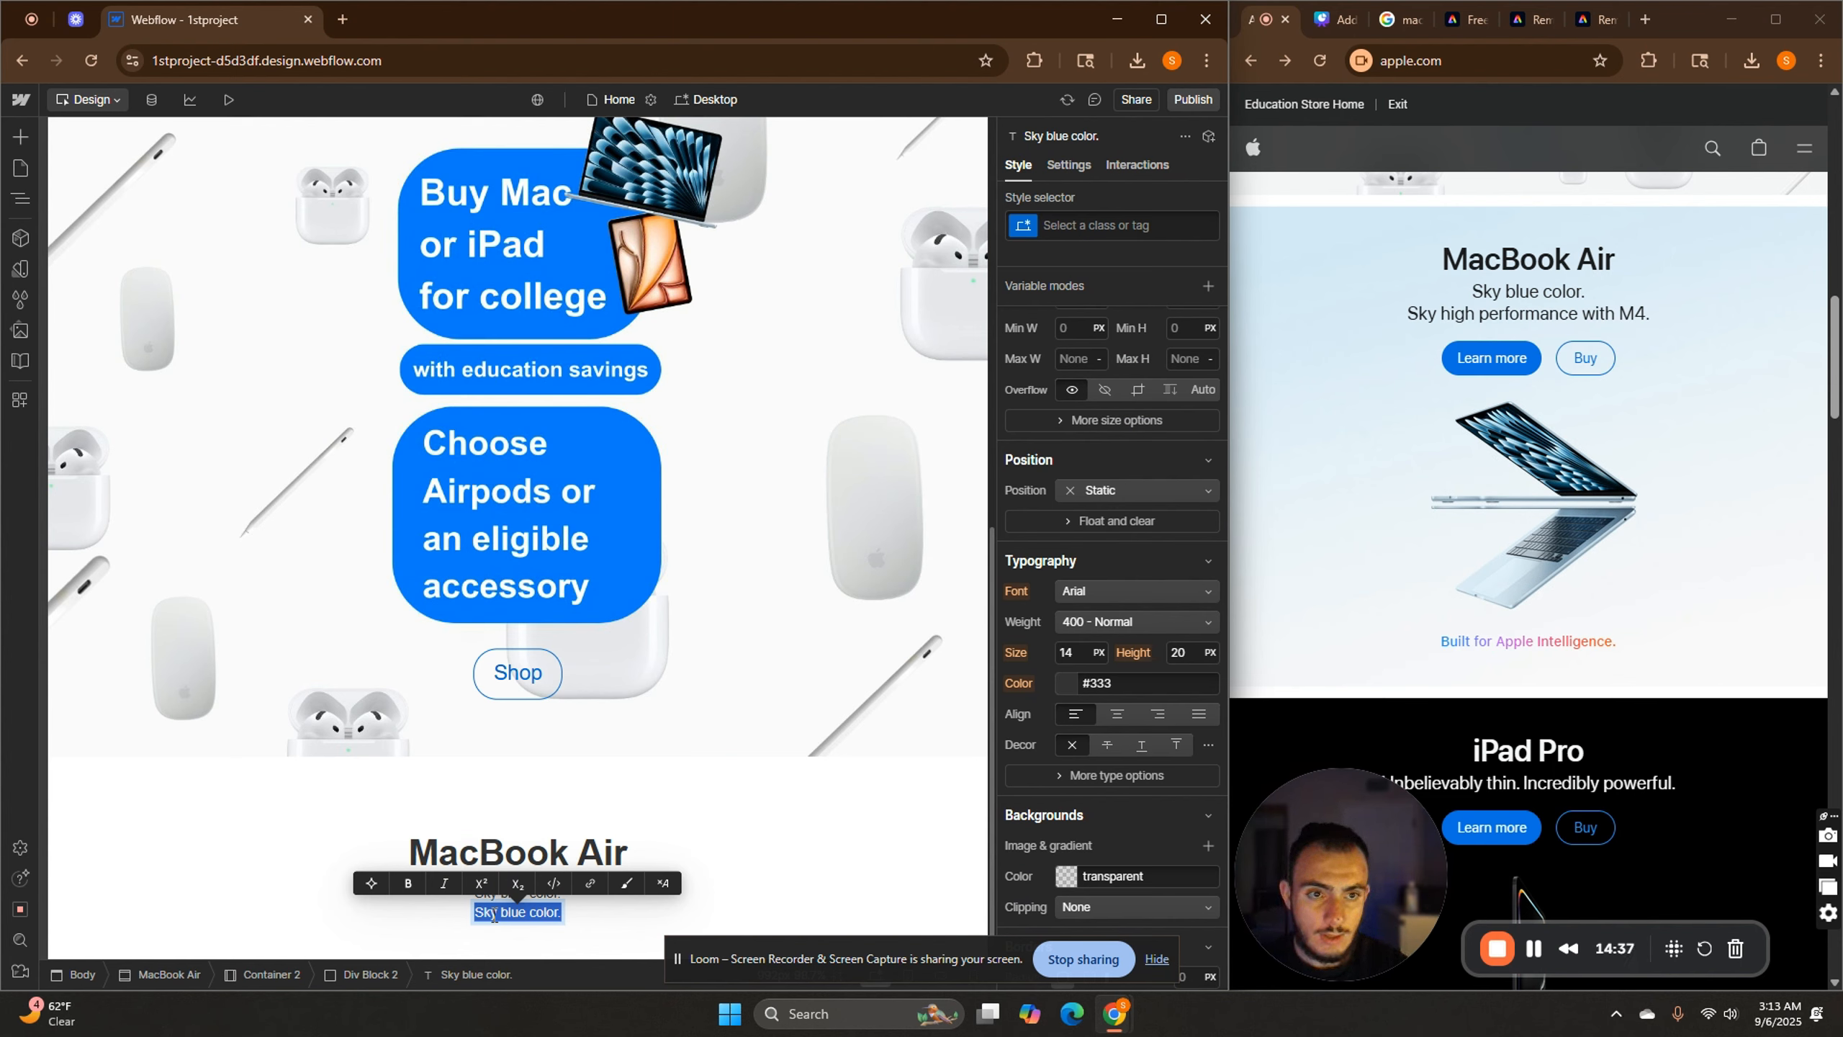
type("Sky")
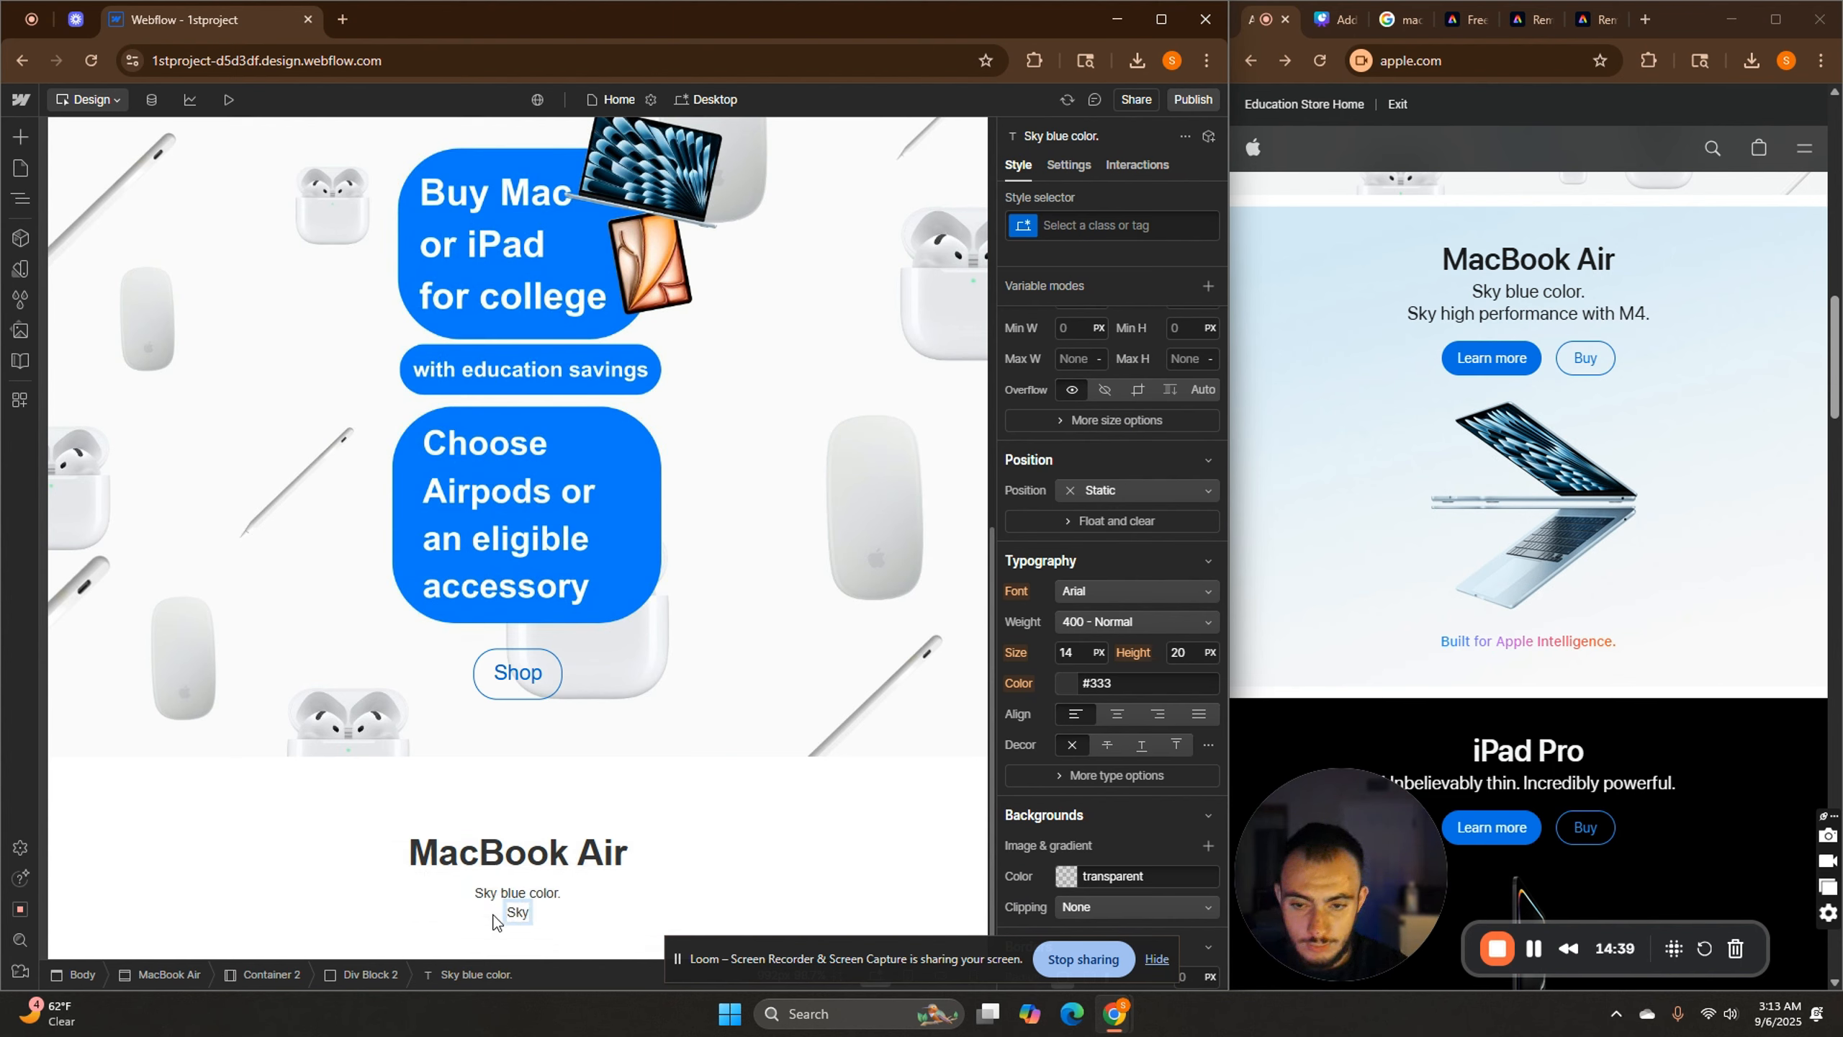
type(" high")
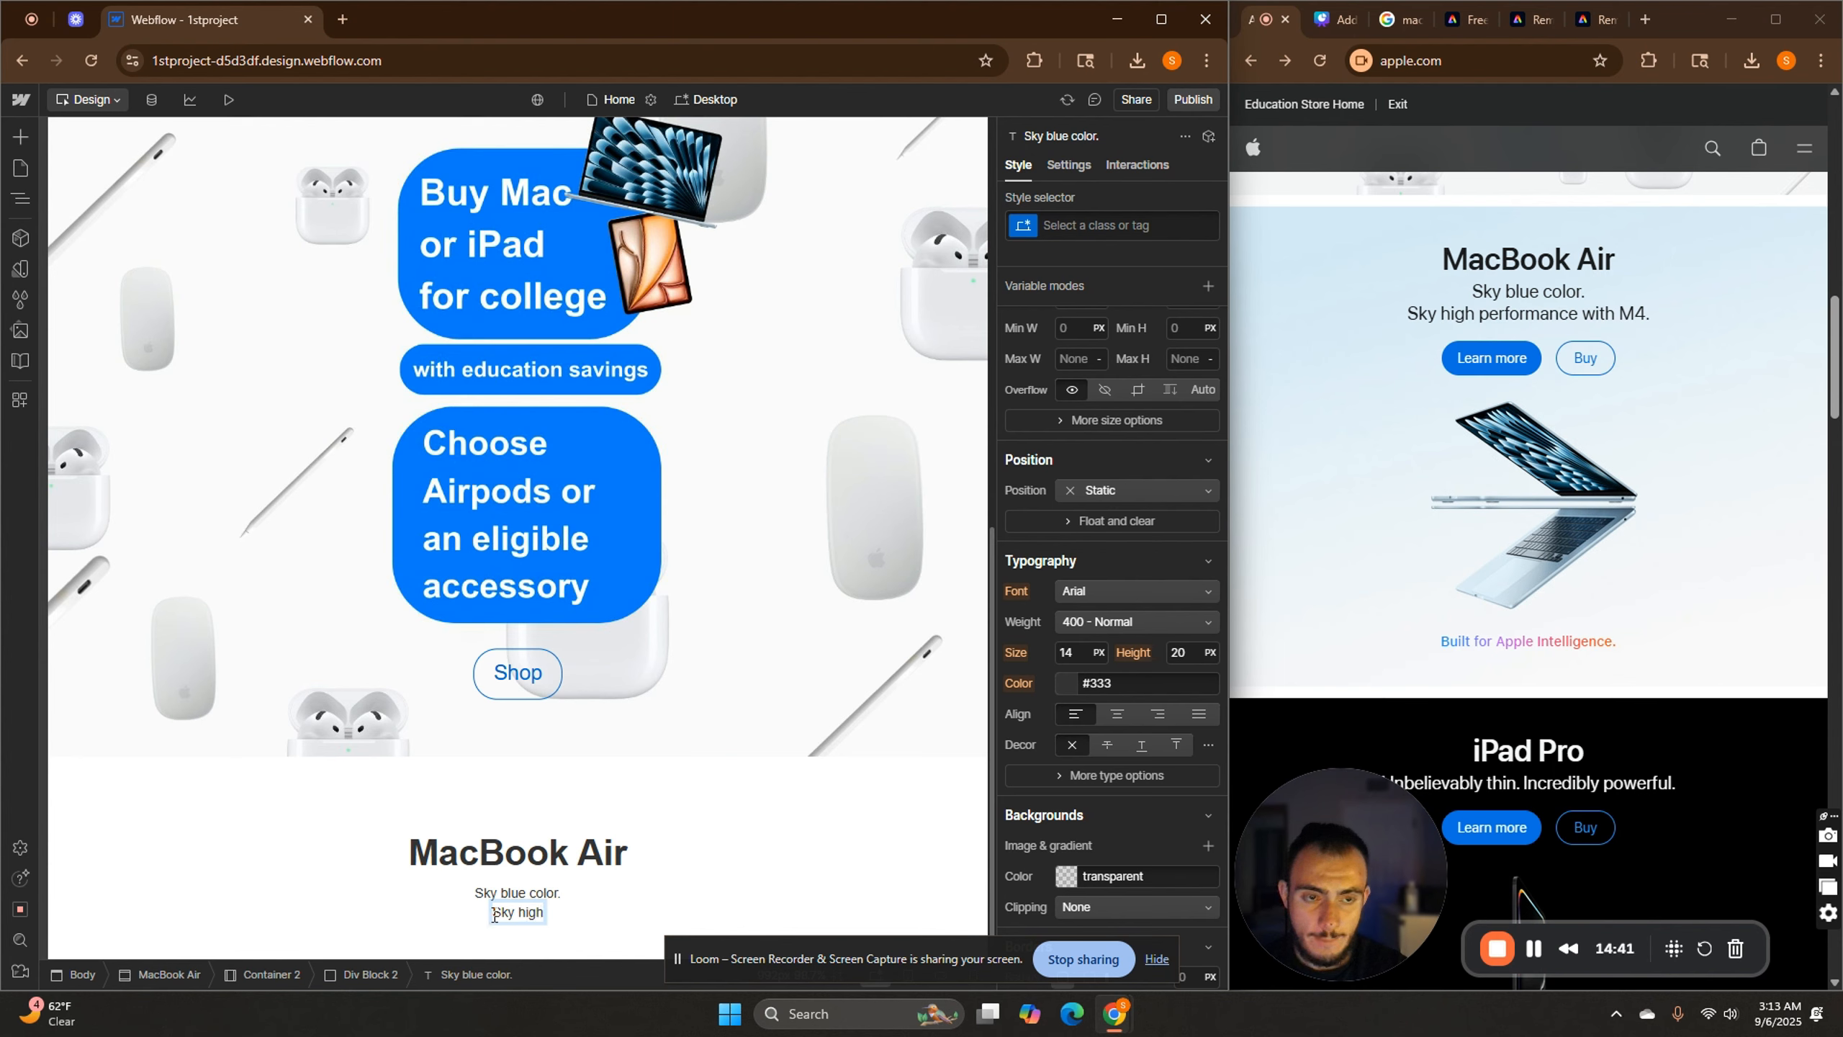
type(" performacen")
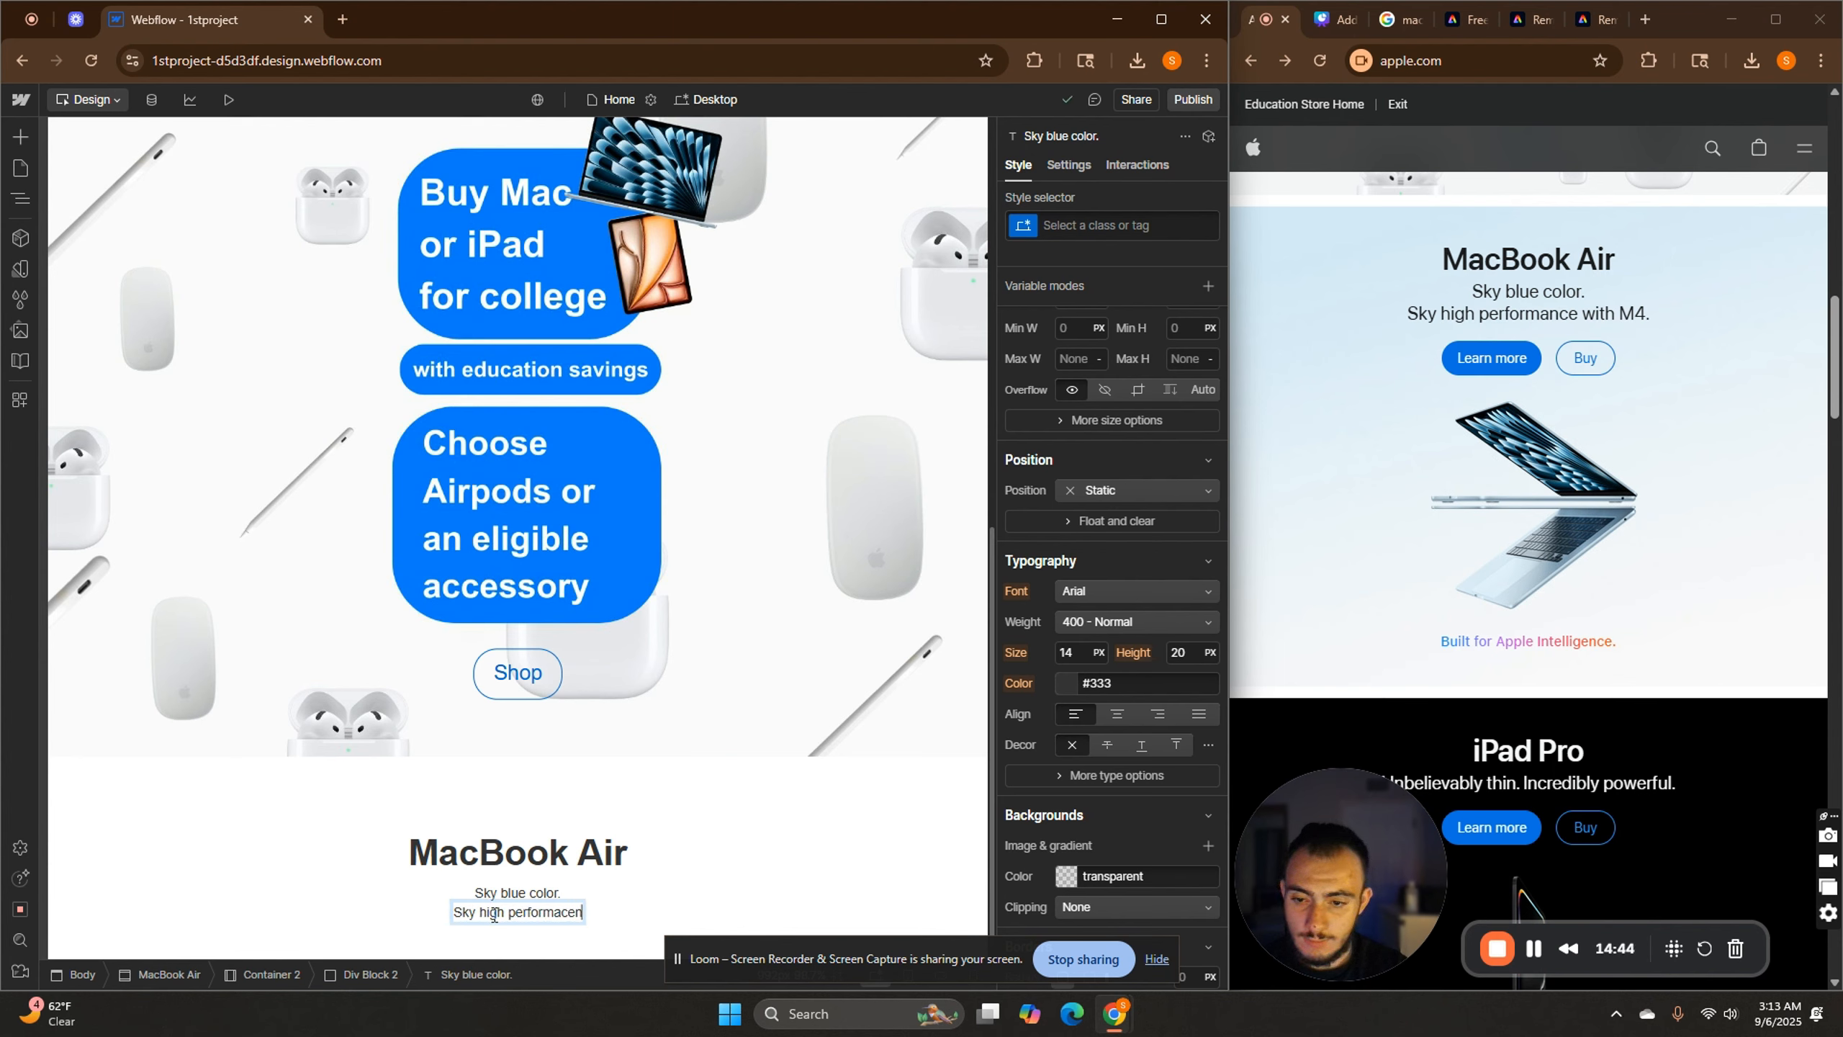
key("BackSpace")
key("BackSpace")
key("BackSpace")
type("nce w")
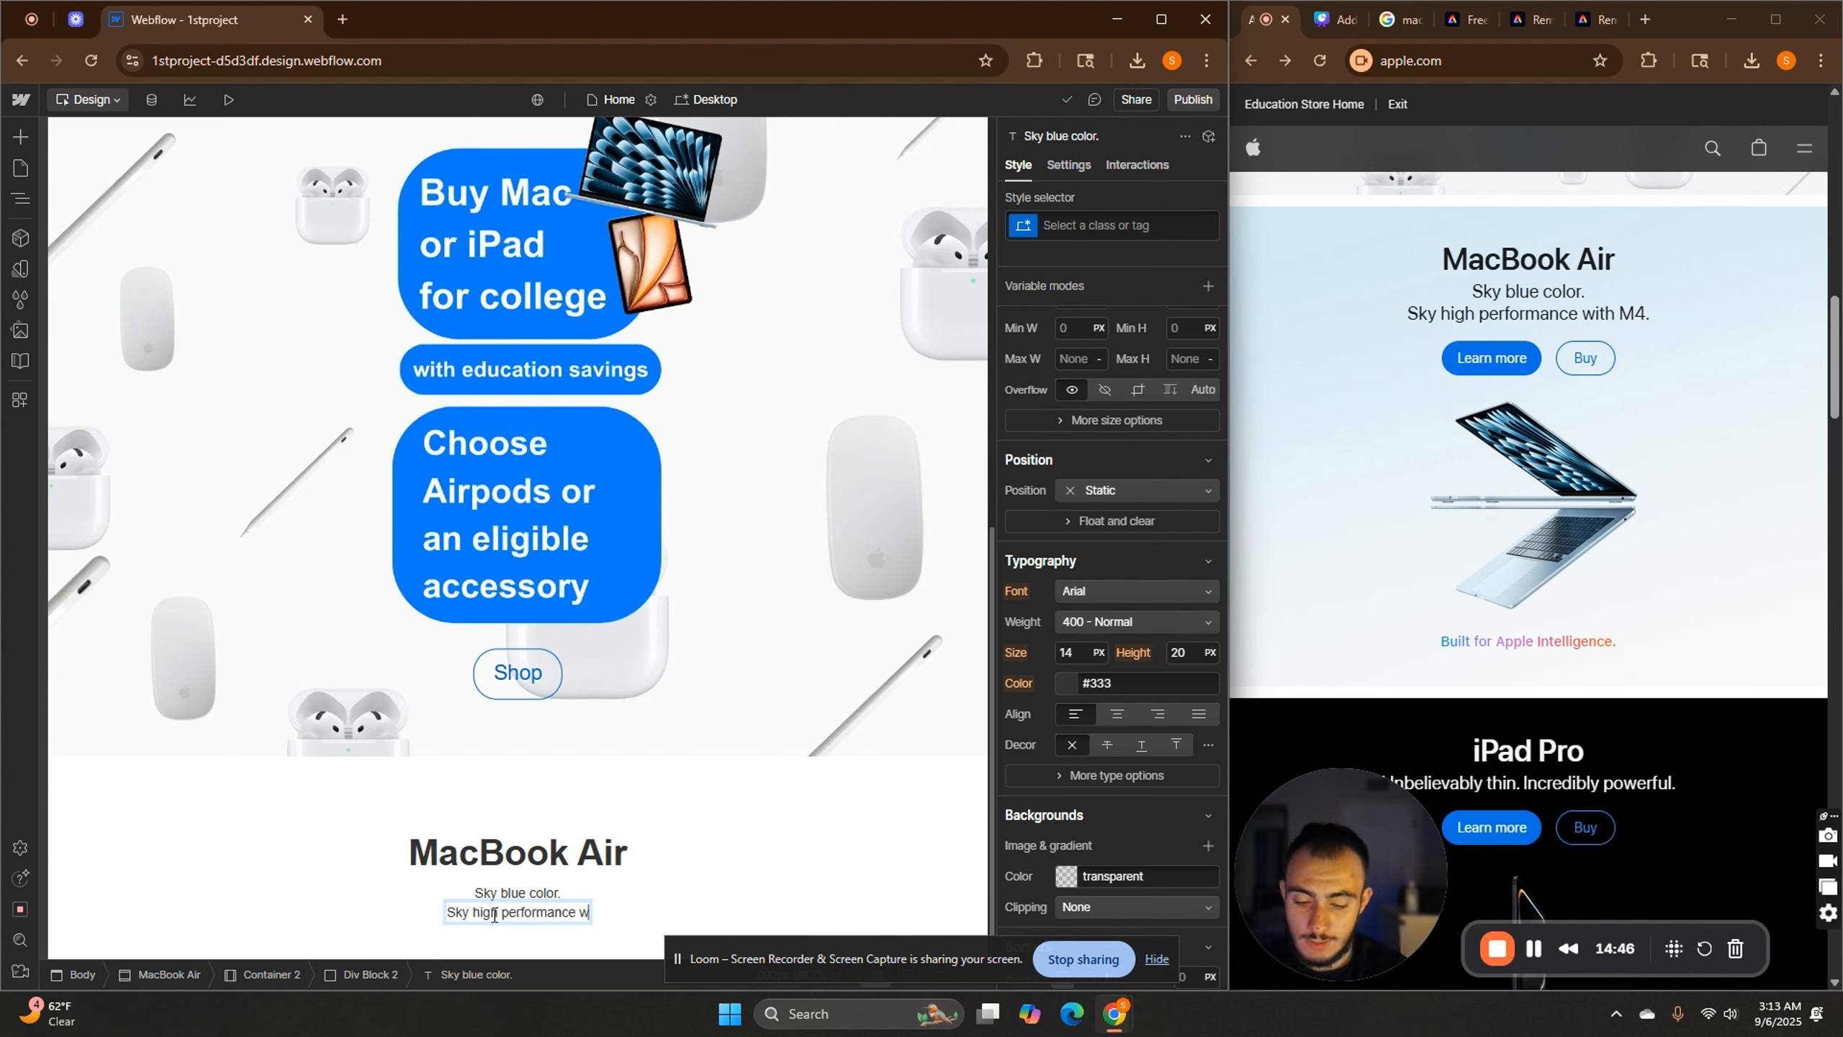
type("ith M4.")
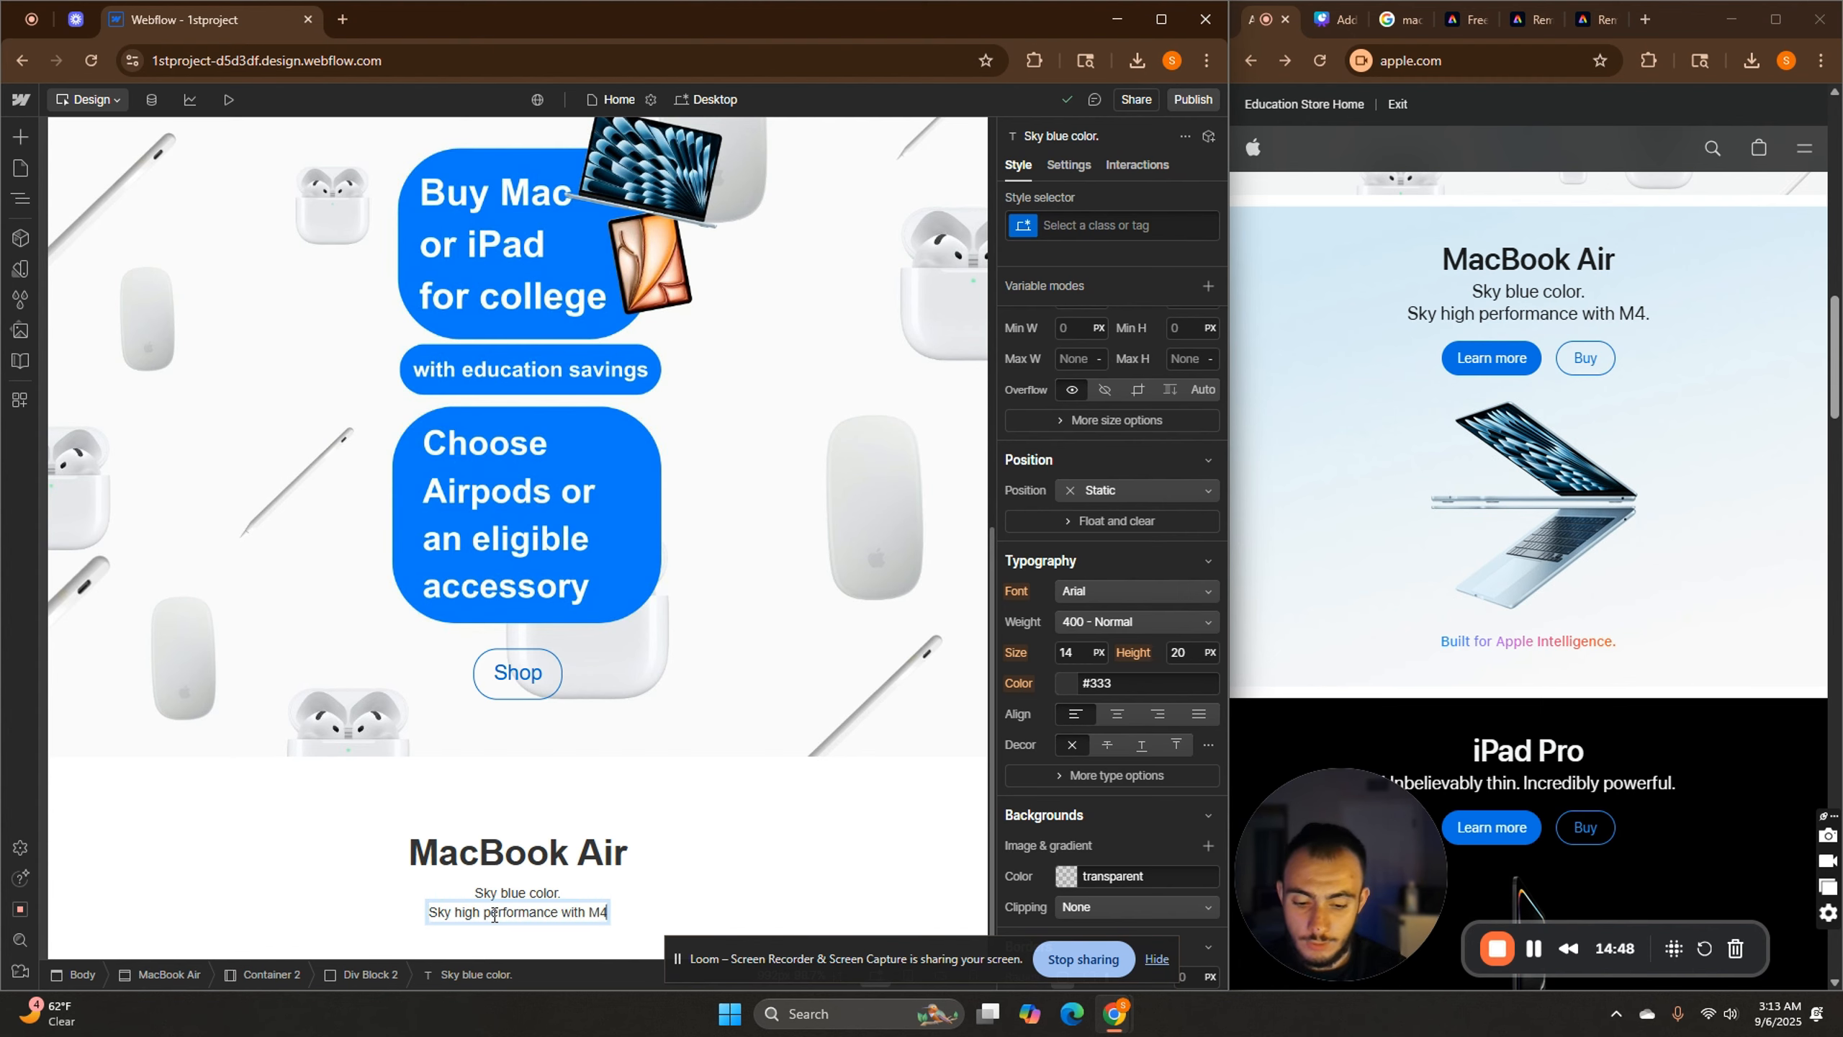
scroll(506, 850, "down", 1)
left_click(777, 855)
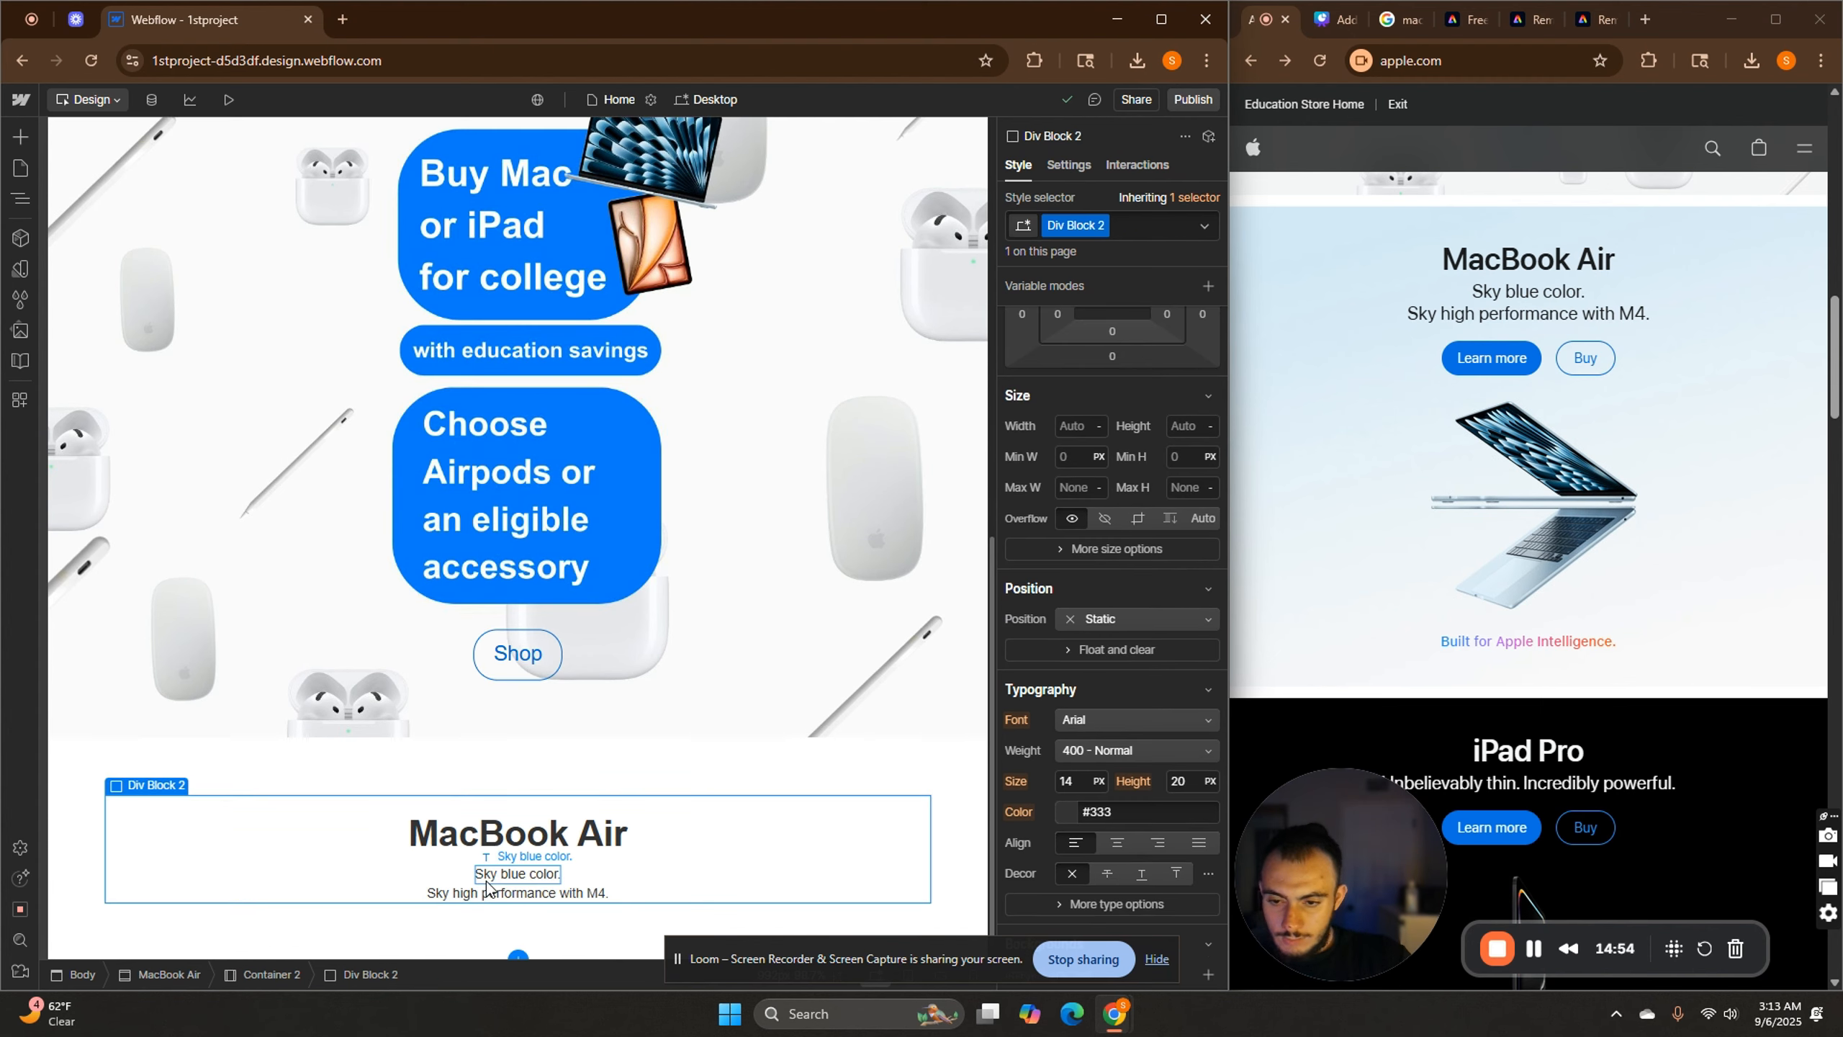
Set the font size of the "Sky blue color." text block to 18 px.
left_click(517, 873)
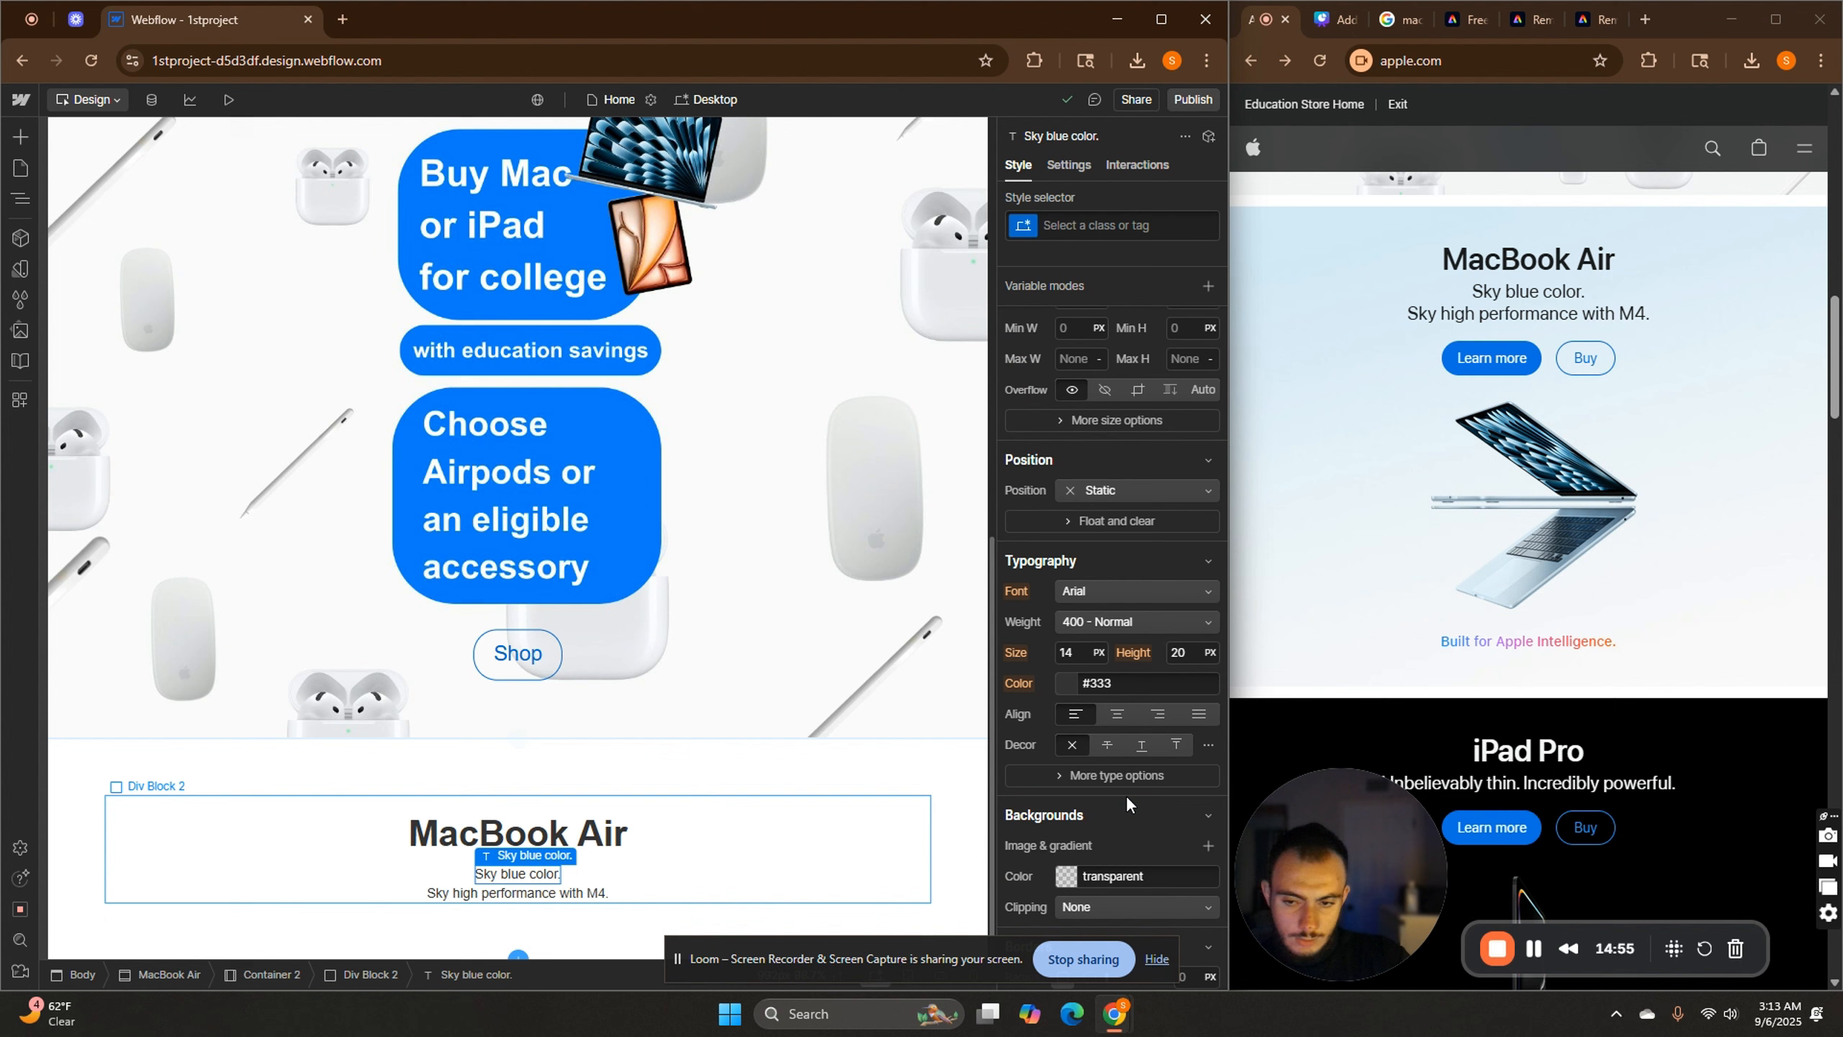
left_click(517, 893)
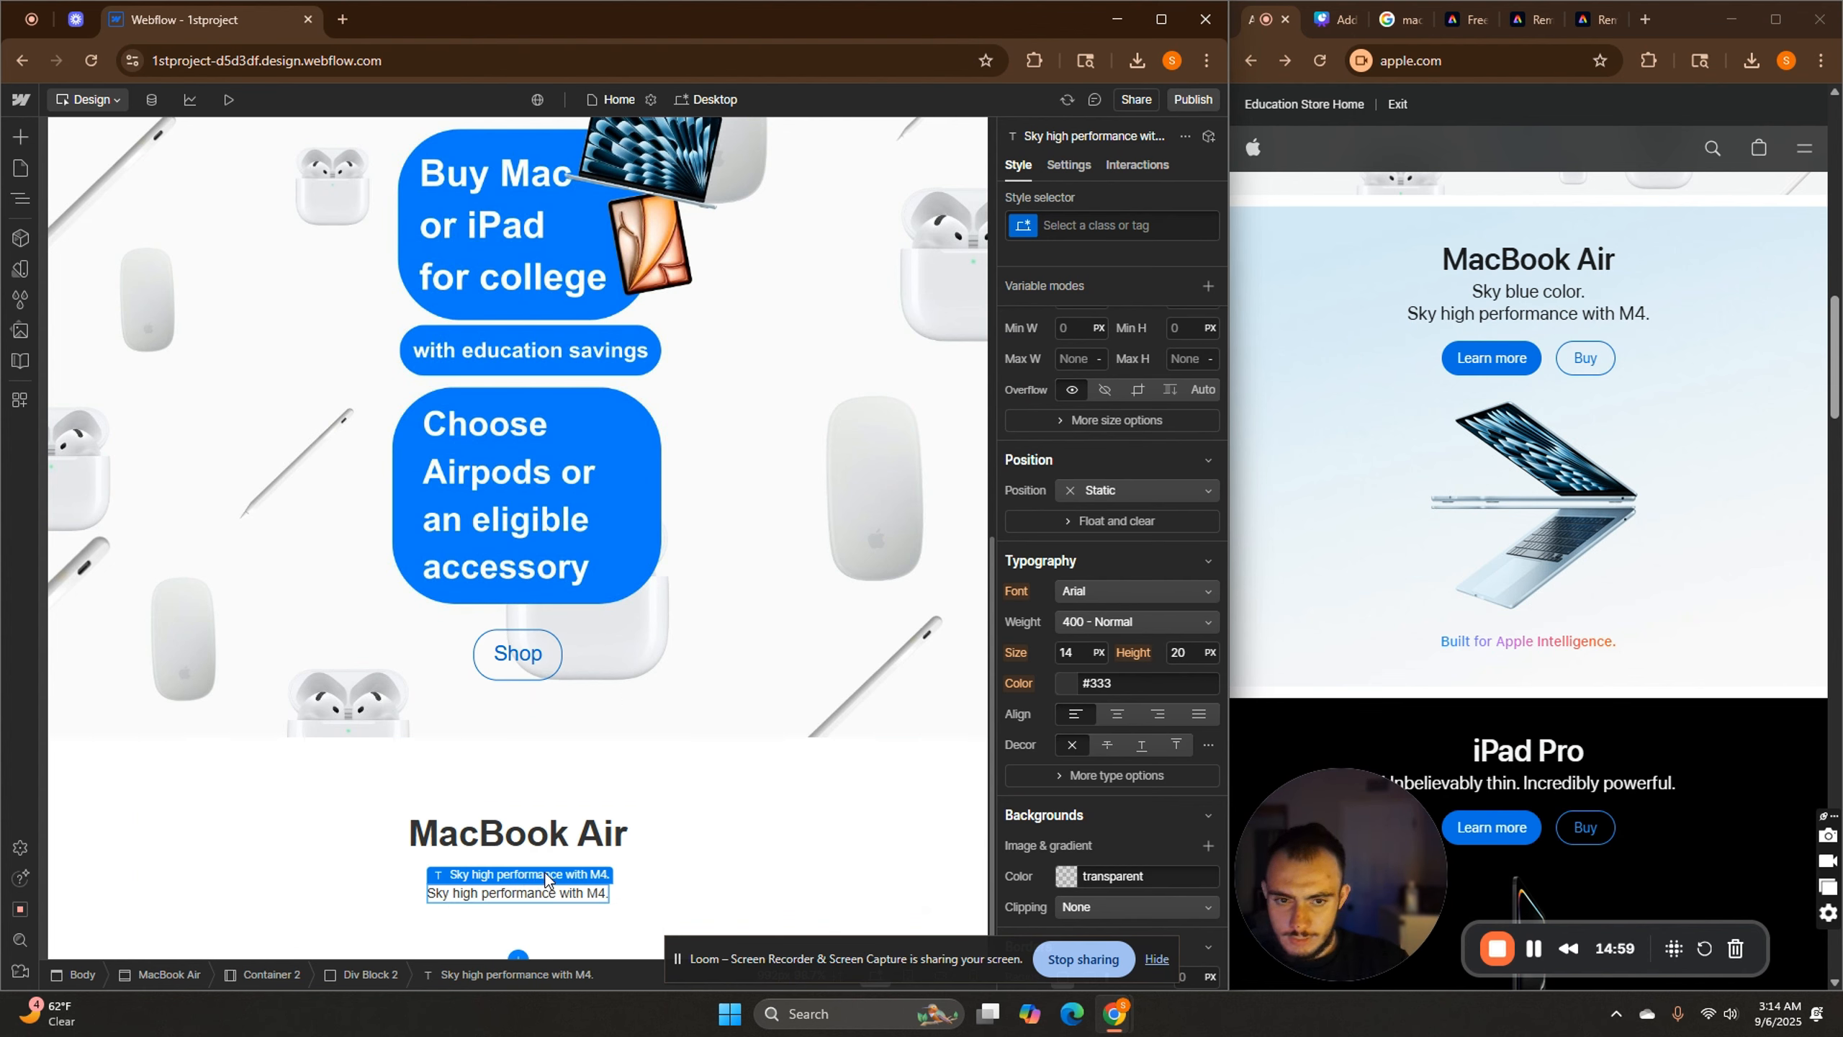
left_click(708, 869)
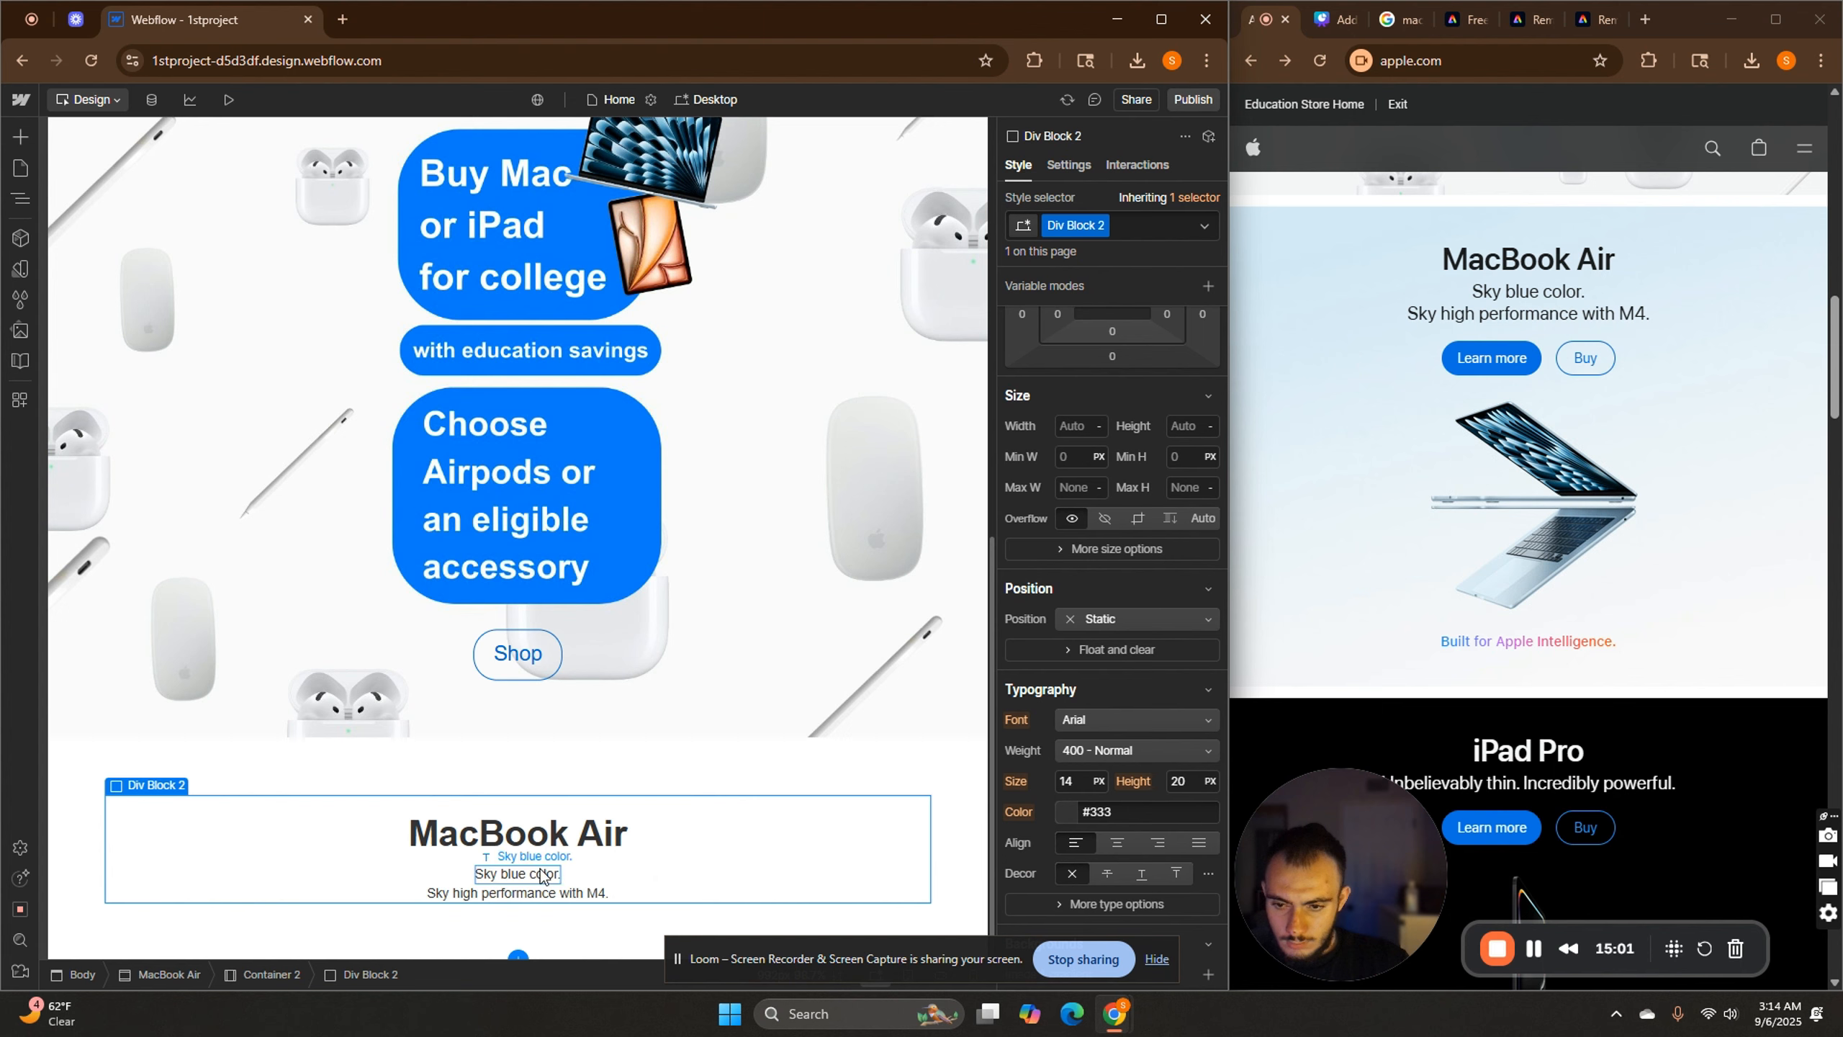
left_click(518, 873)
left_click(1065, 653)
type("1")
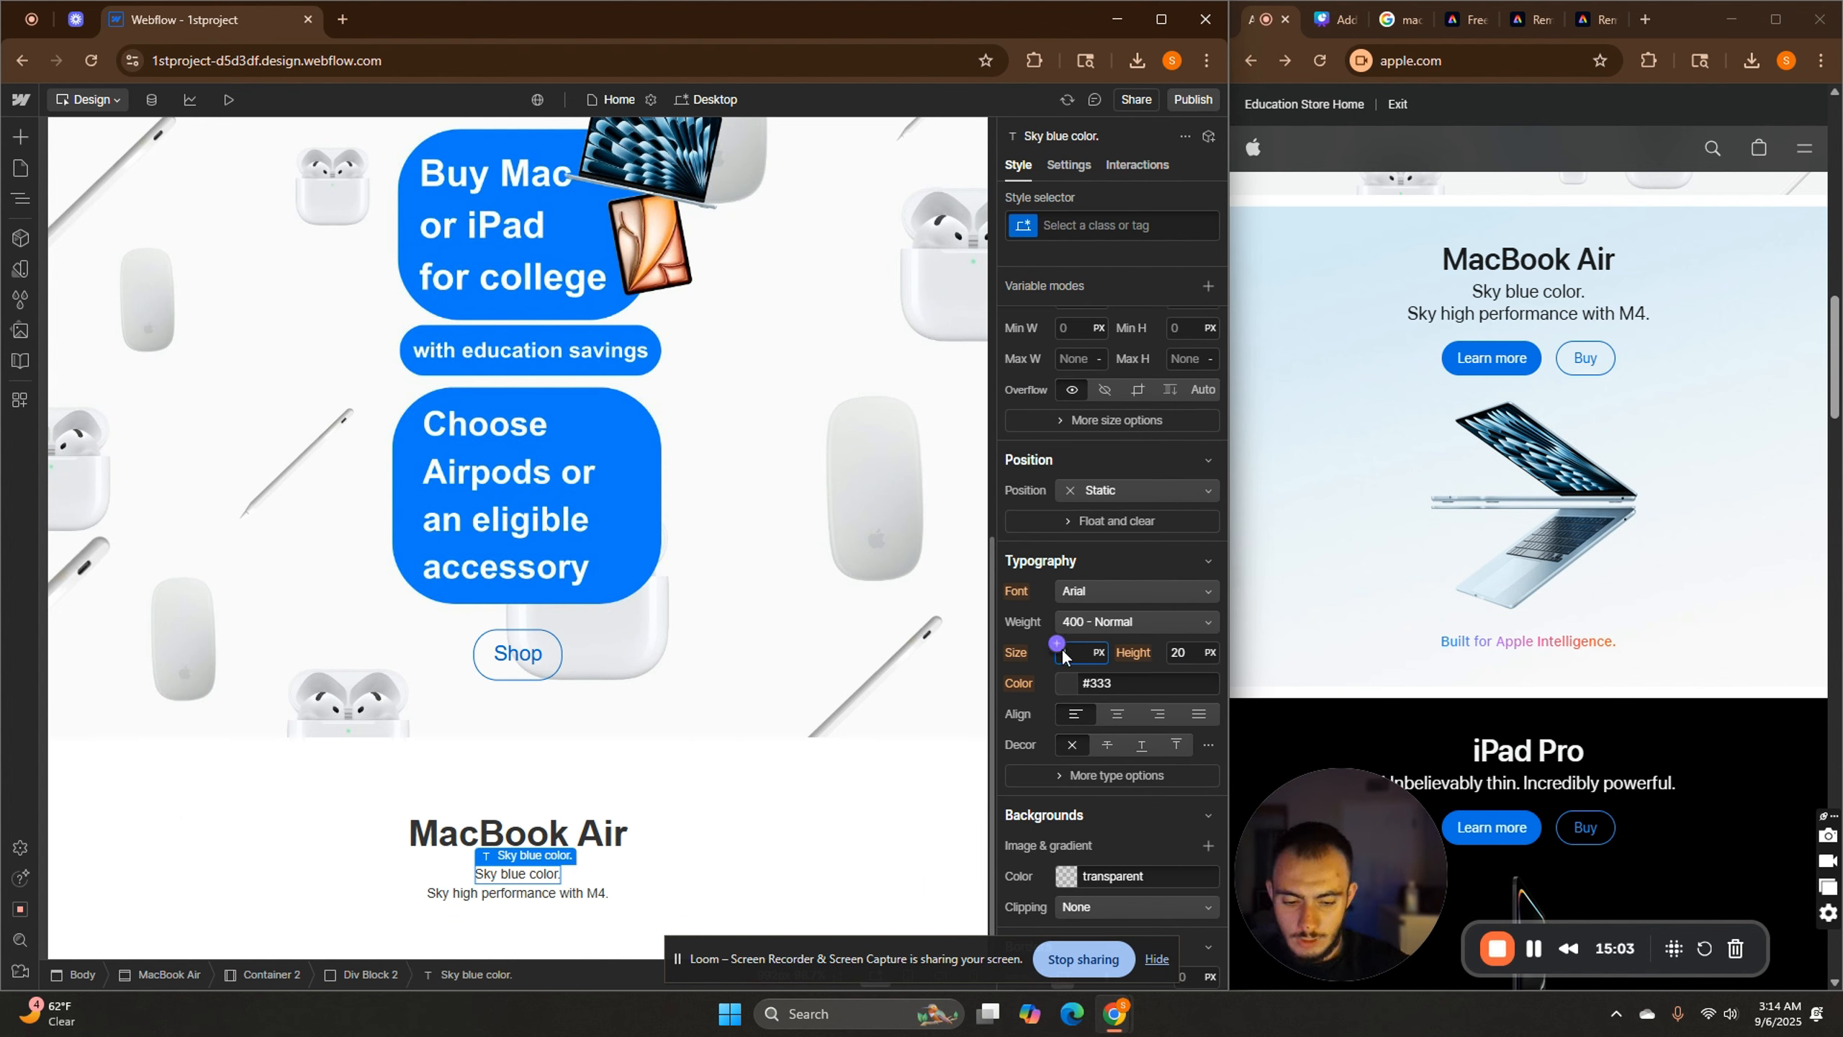
type("8")
key("Return")
Set the font size of the "Sky high performance with M4." text block to 18 px.
left_click(602, 917)
left_click(564, 897)
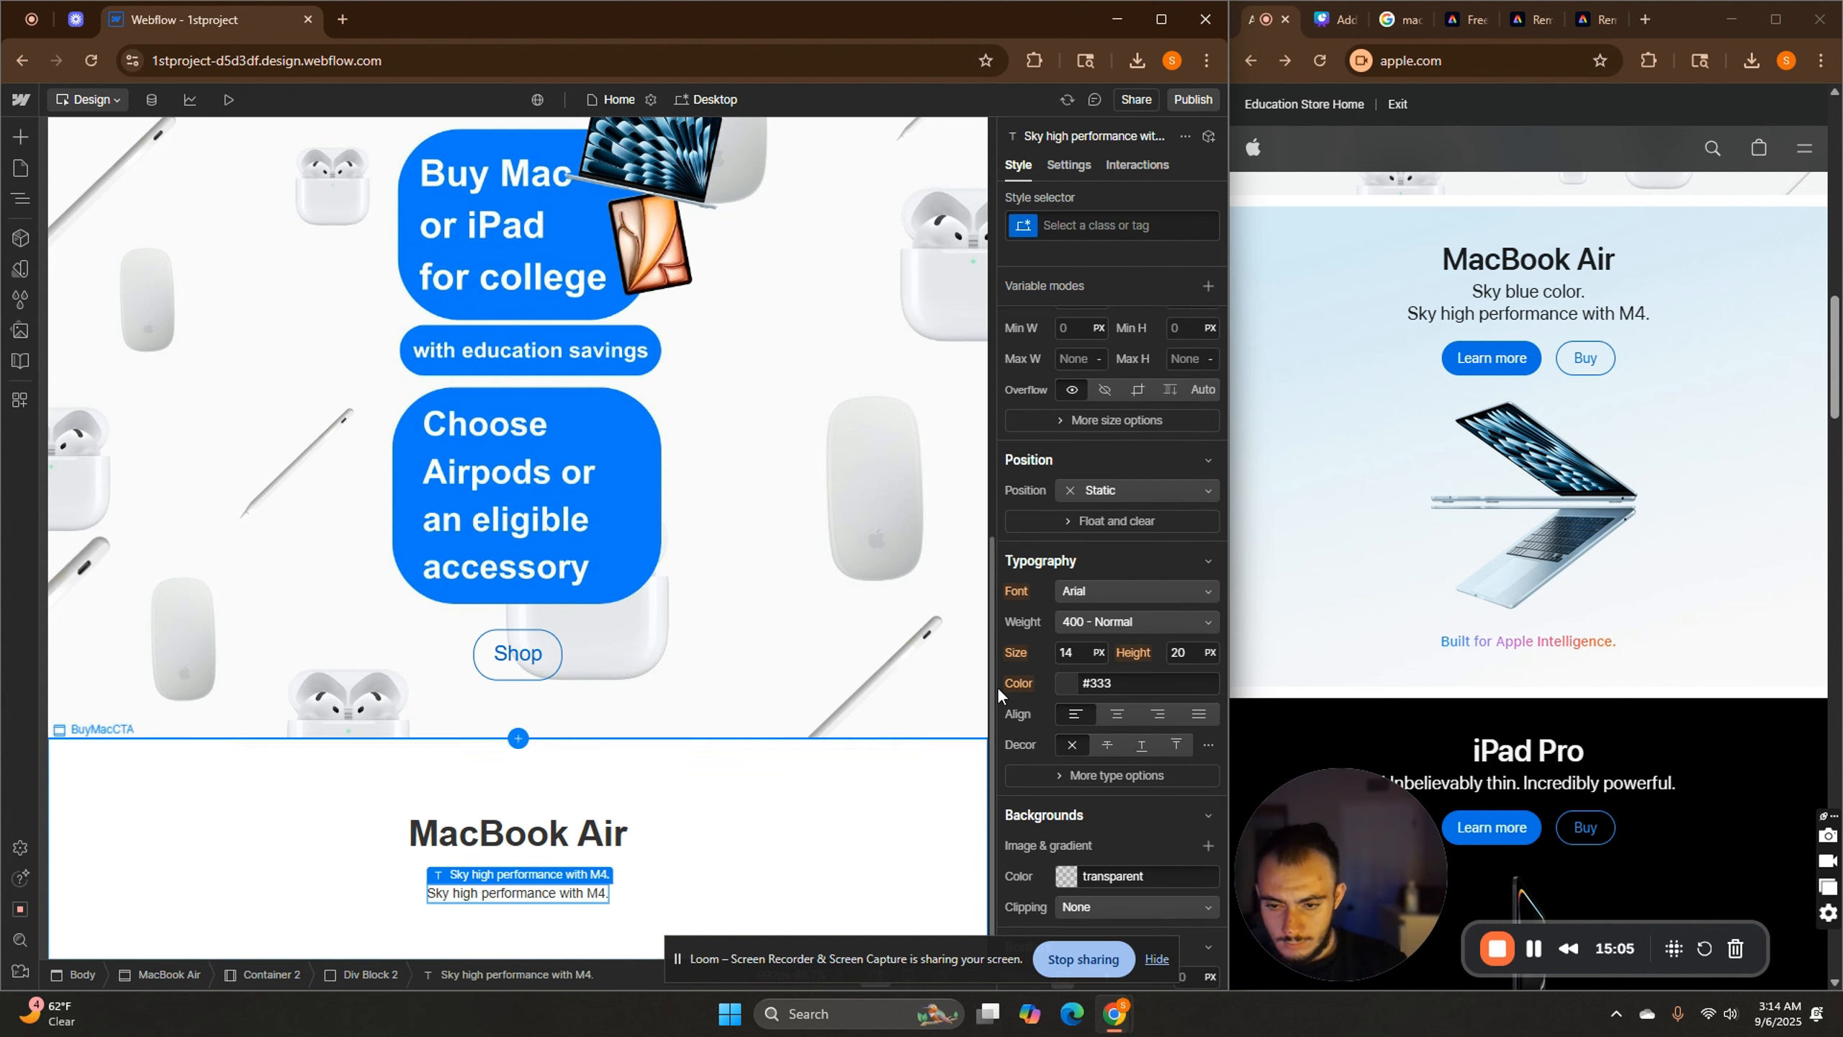
left_click(1082, 659)
type("18")
key("Return")
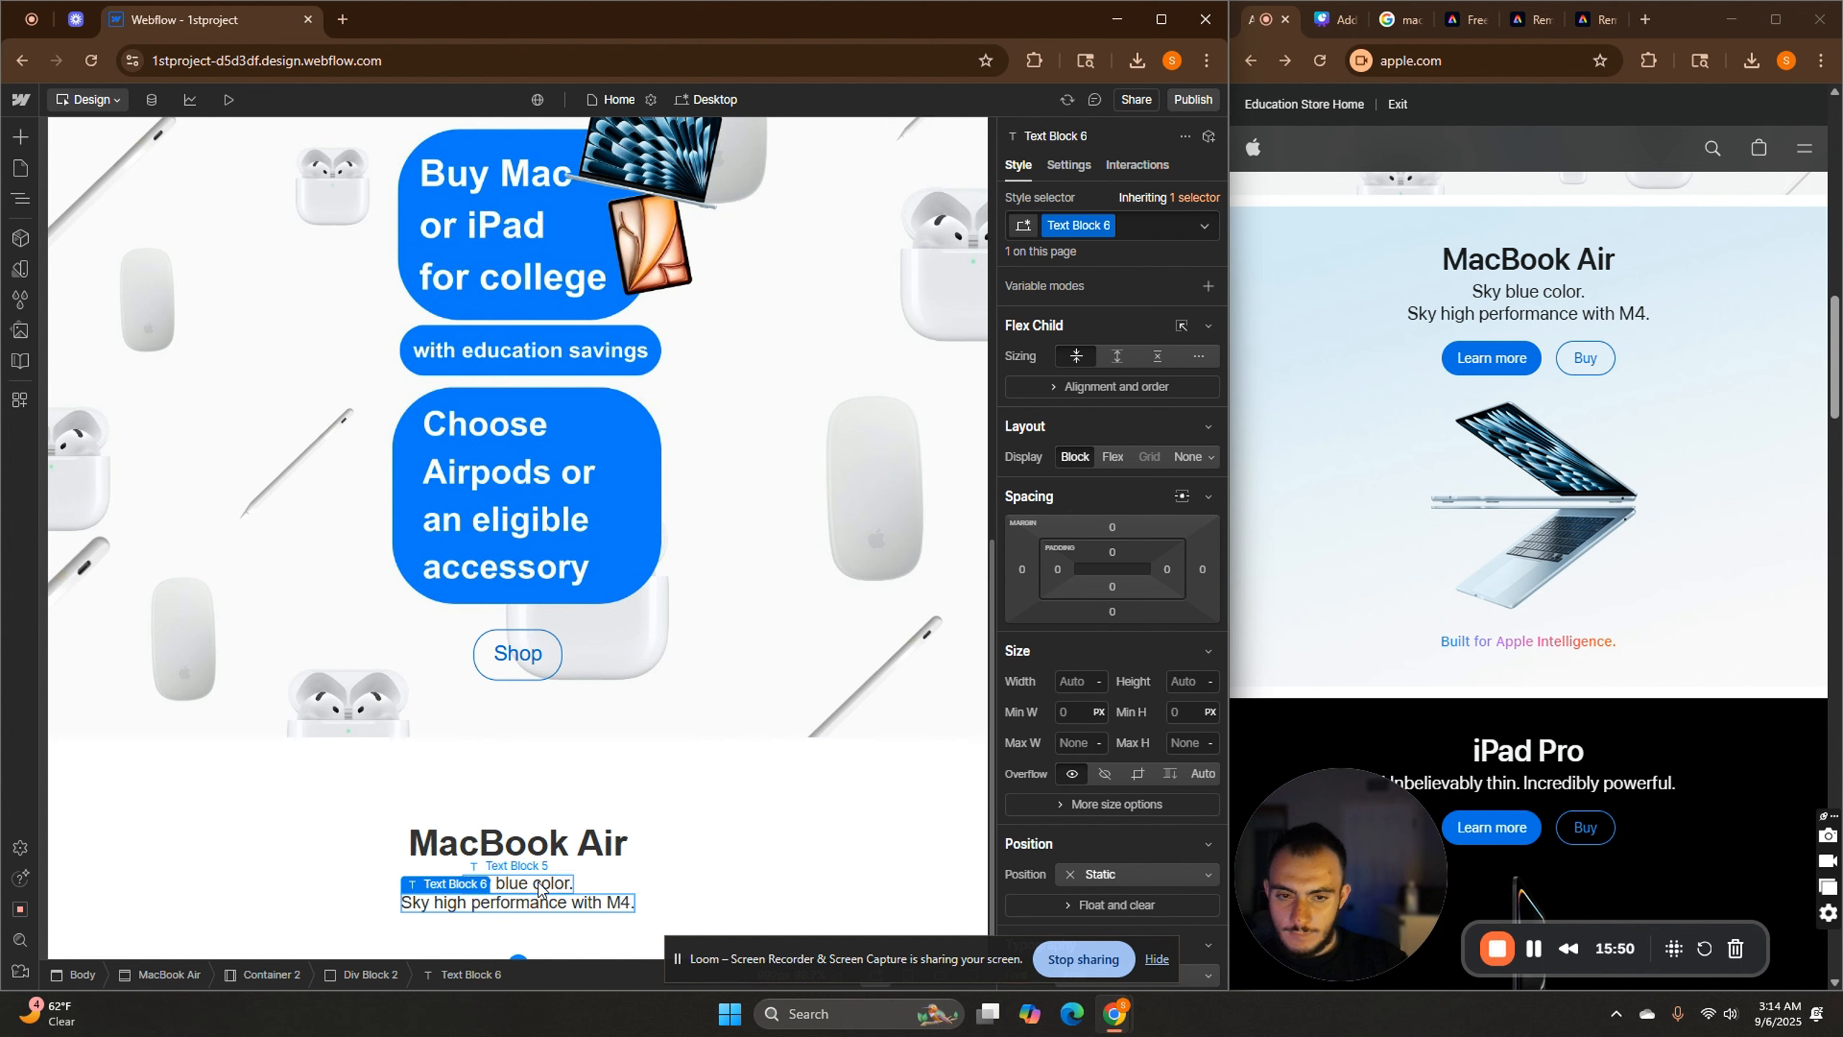
Give both tagline text blocks under the MacBook Air heading a top margin of 10 px.
left_click(1112, 524)
left_click(1122, 590)
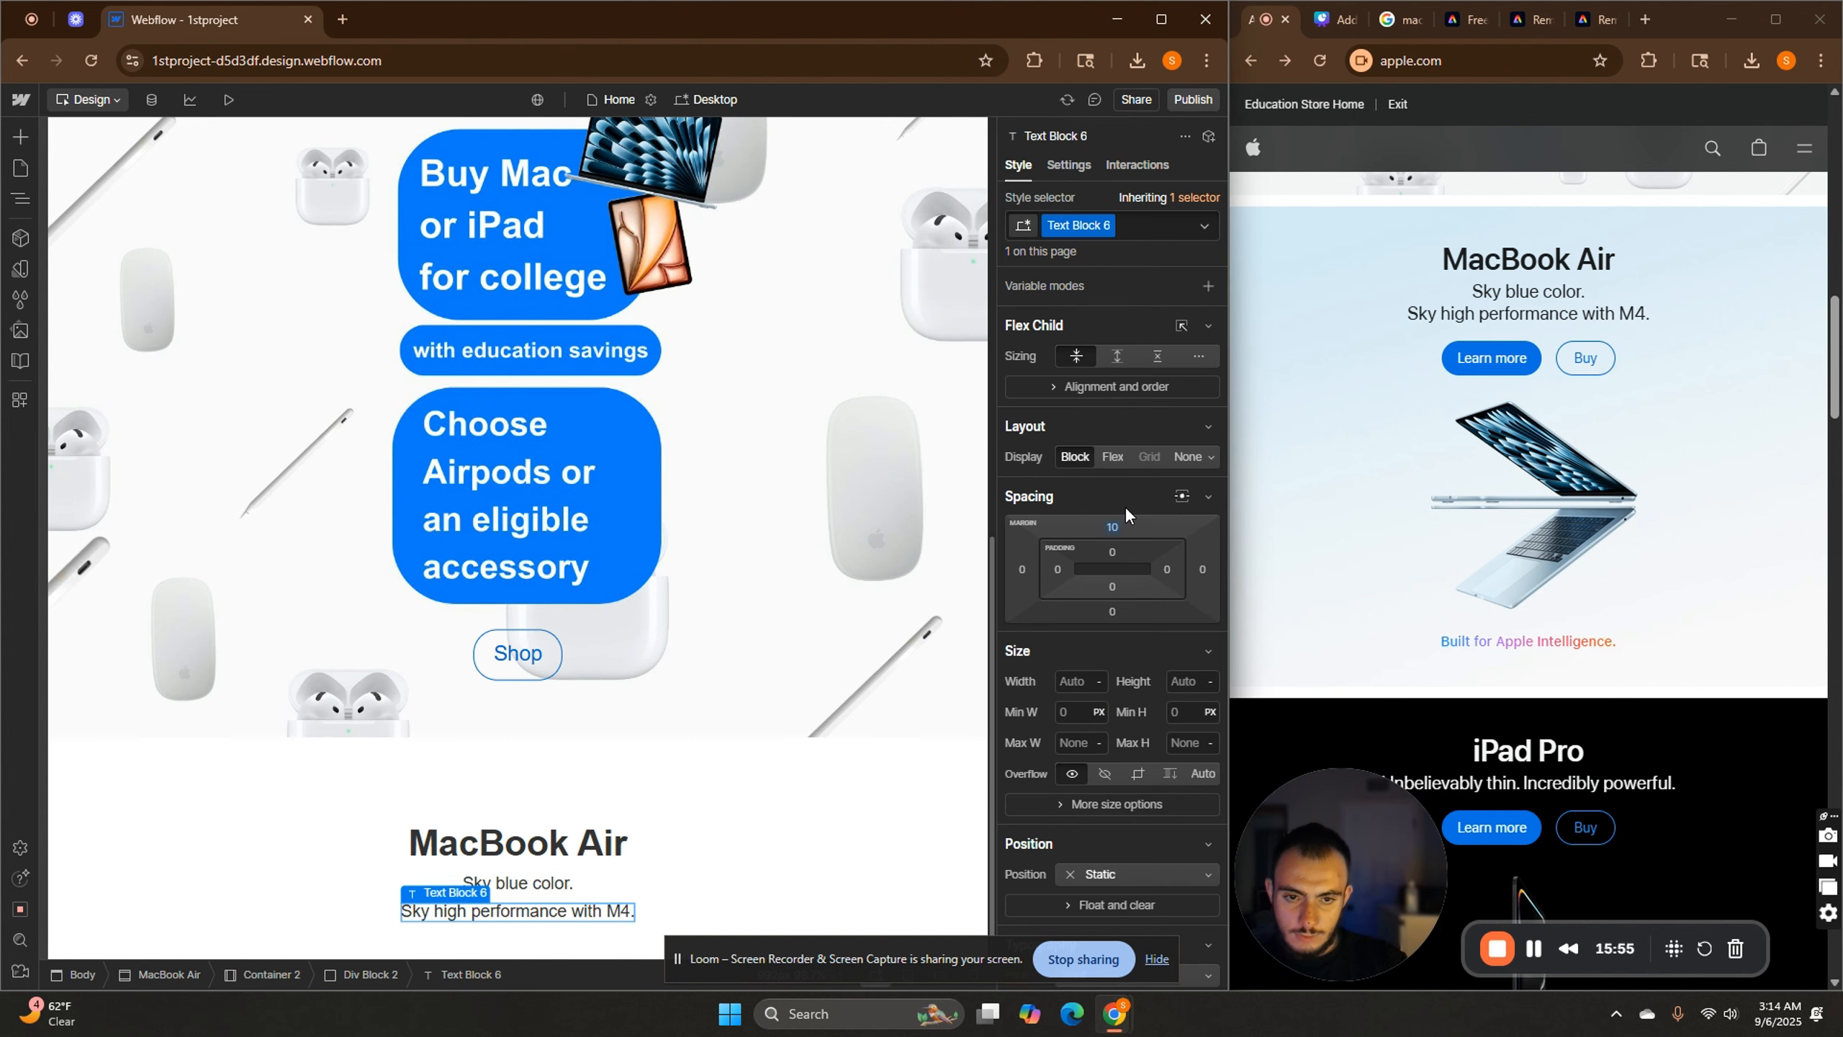
left_click(535, 887)
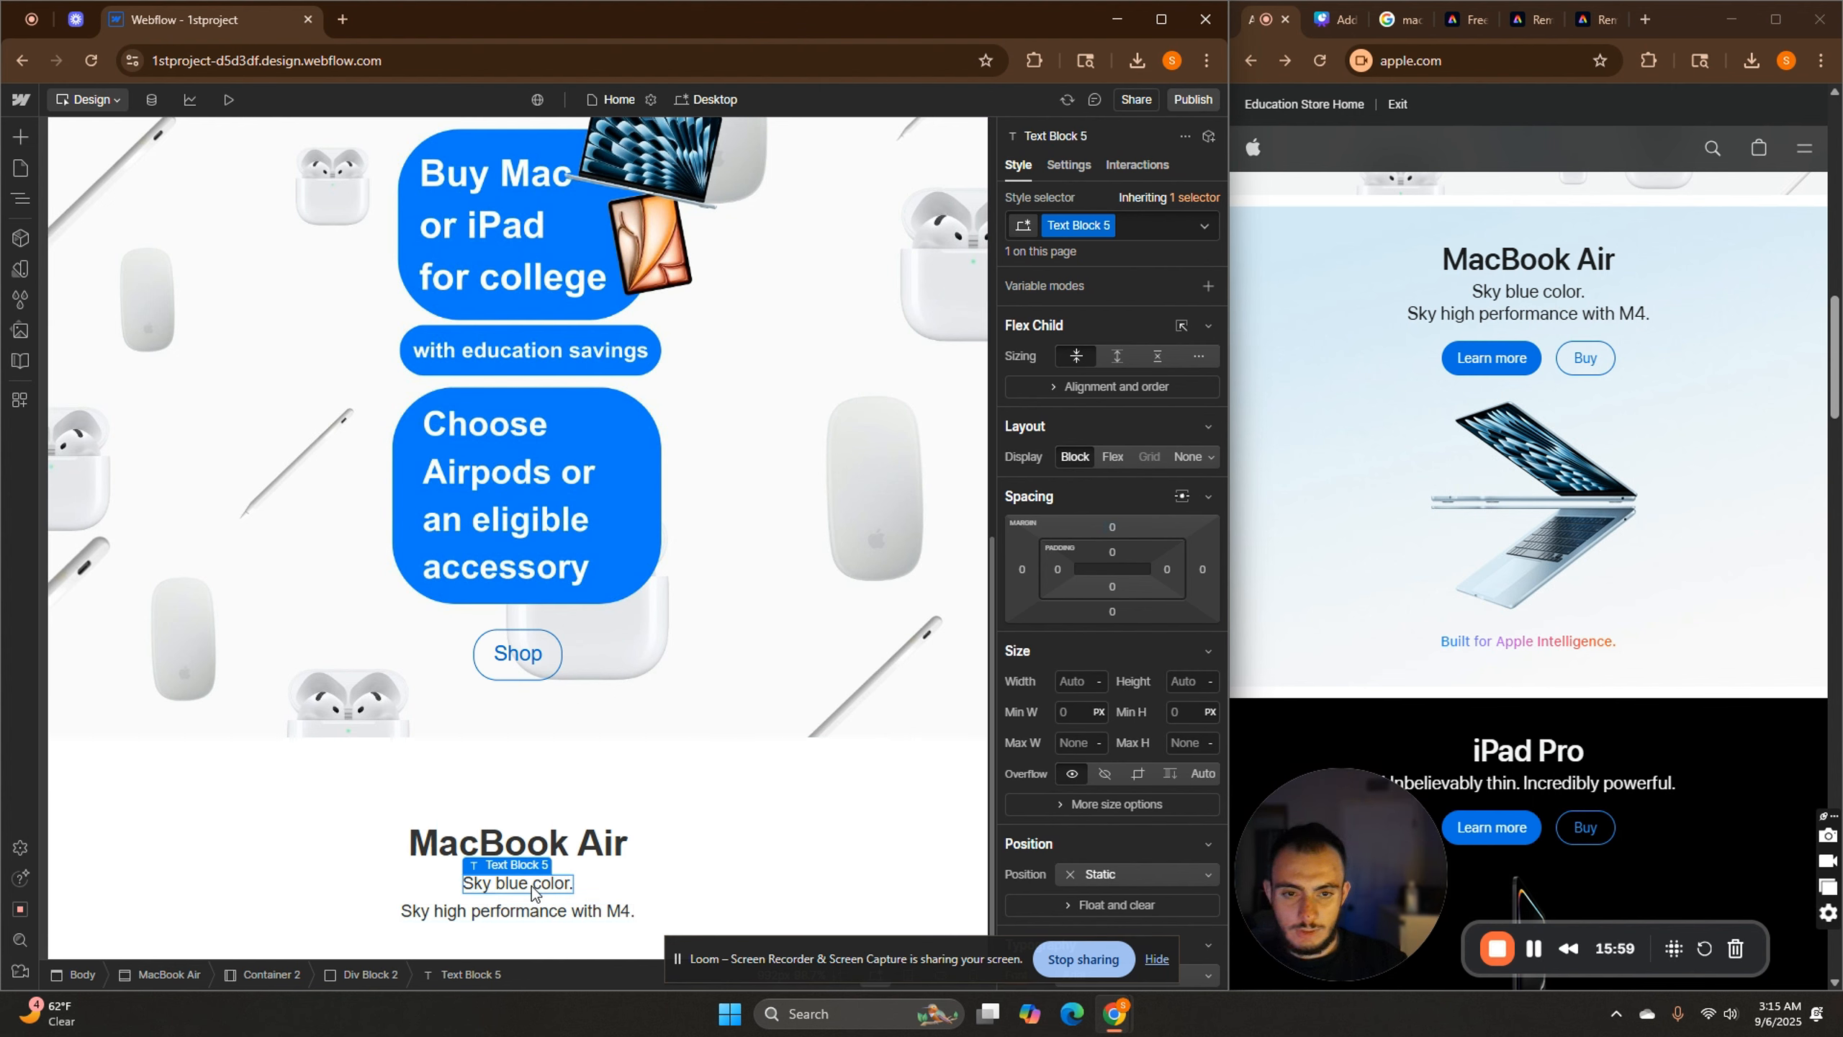
left_click(1111, 527)
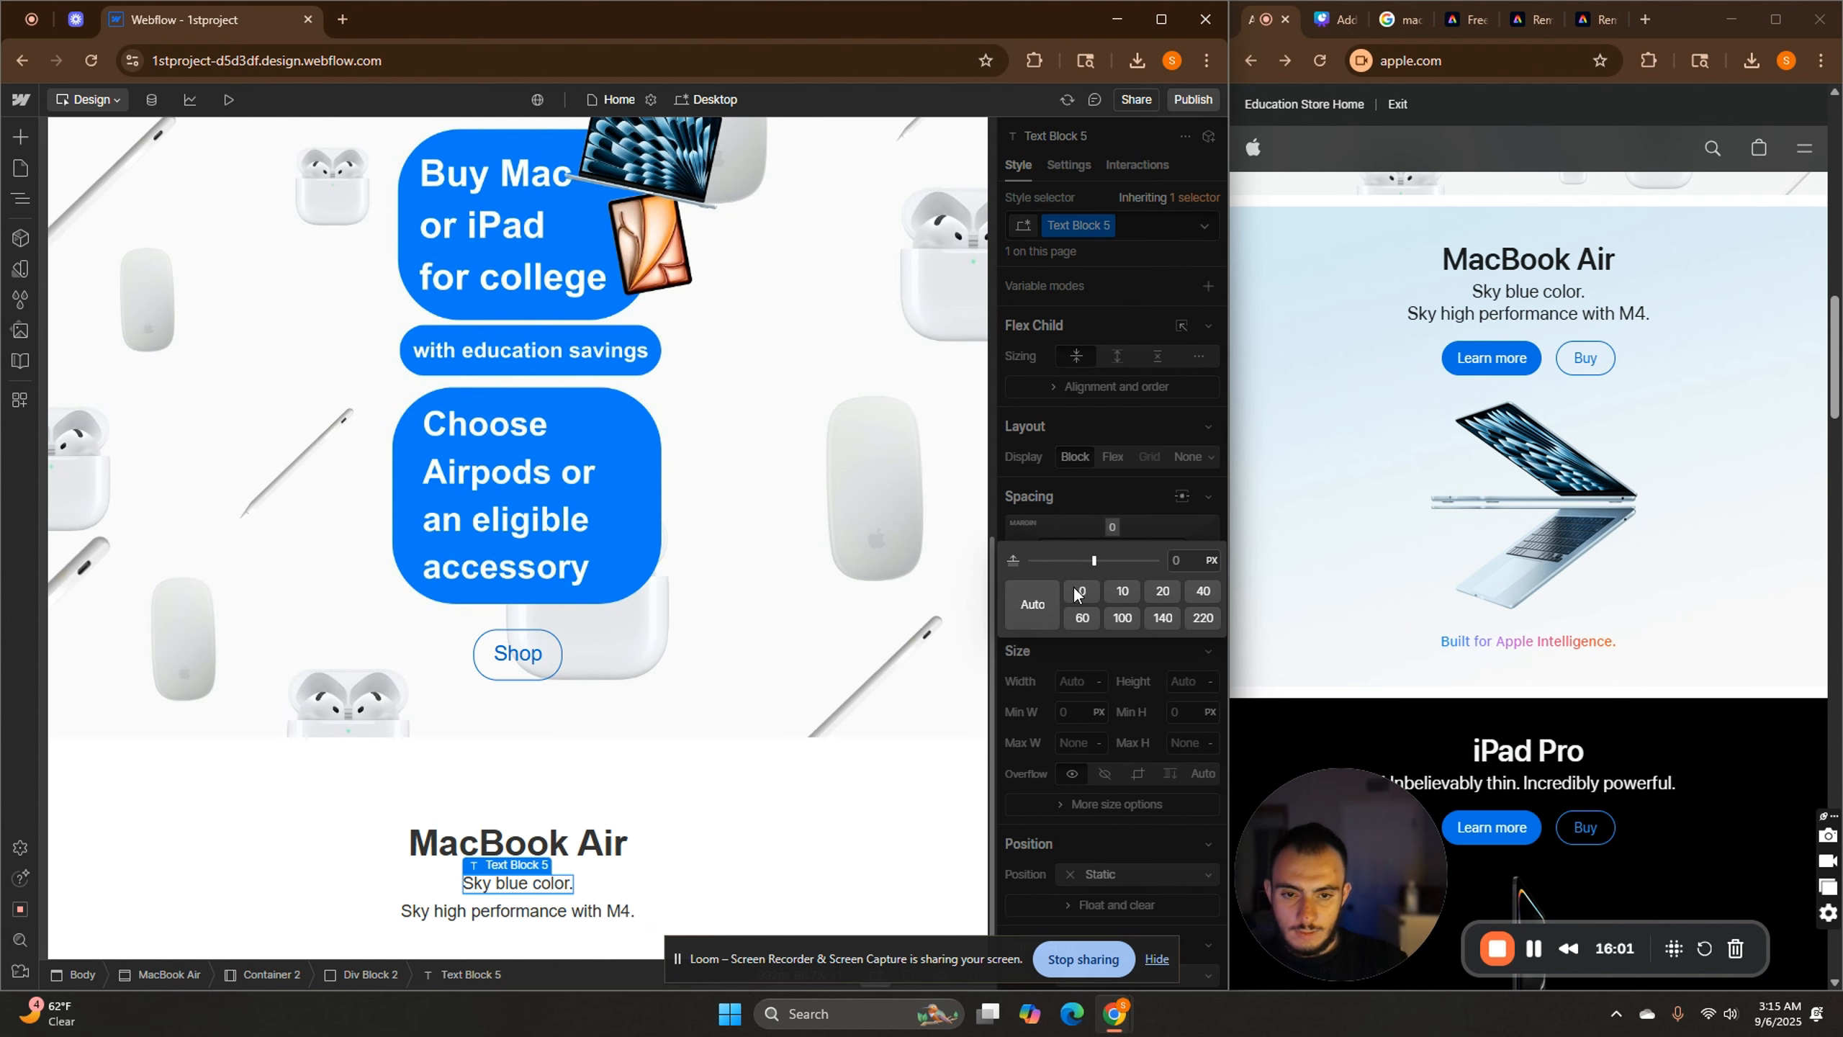
left_click(1136, 589)
scroll(603, 875, "down", 1)
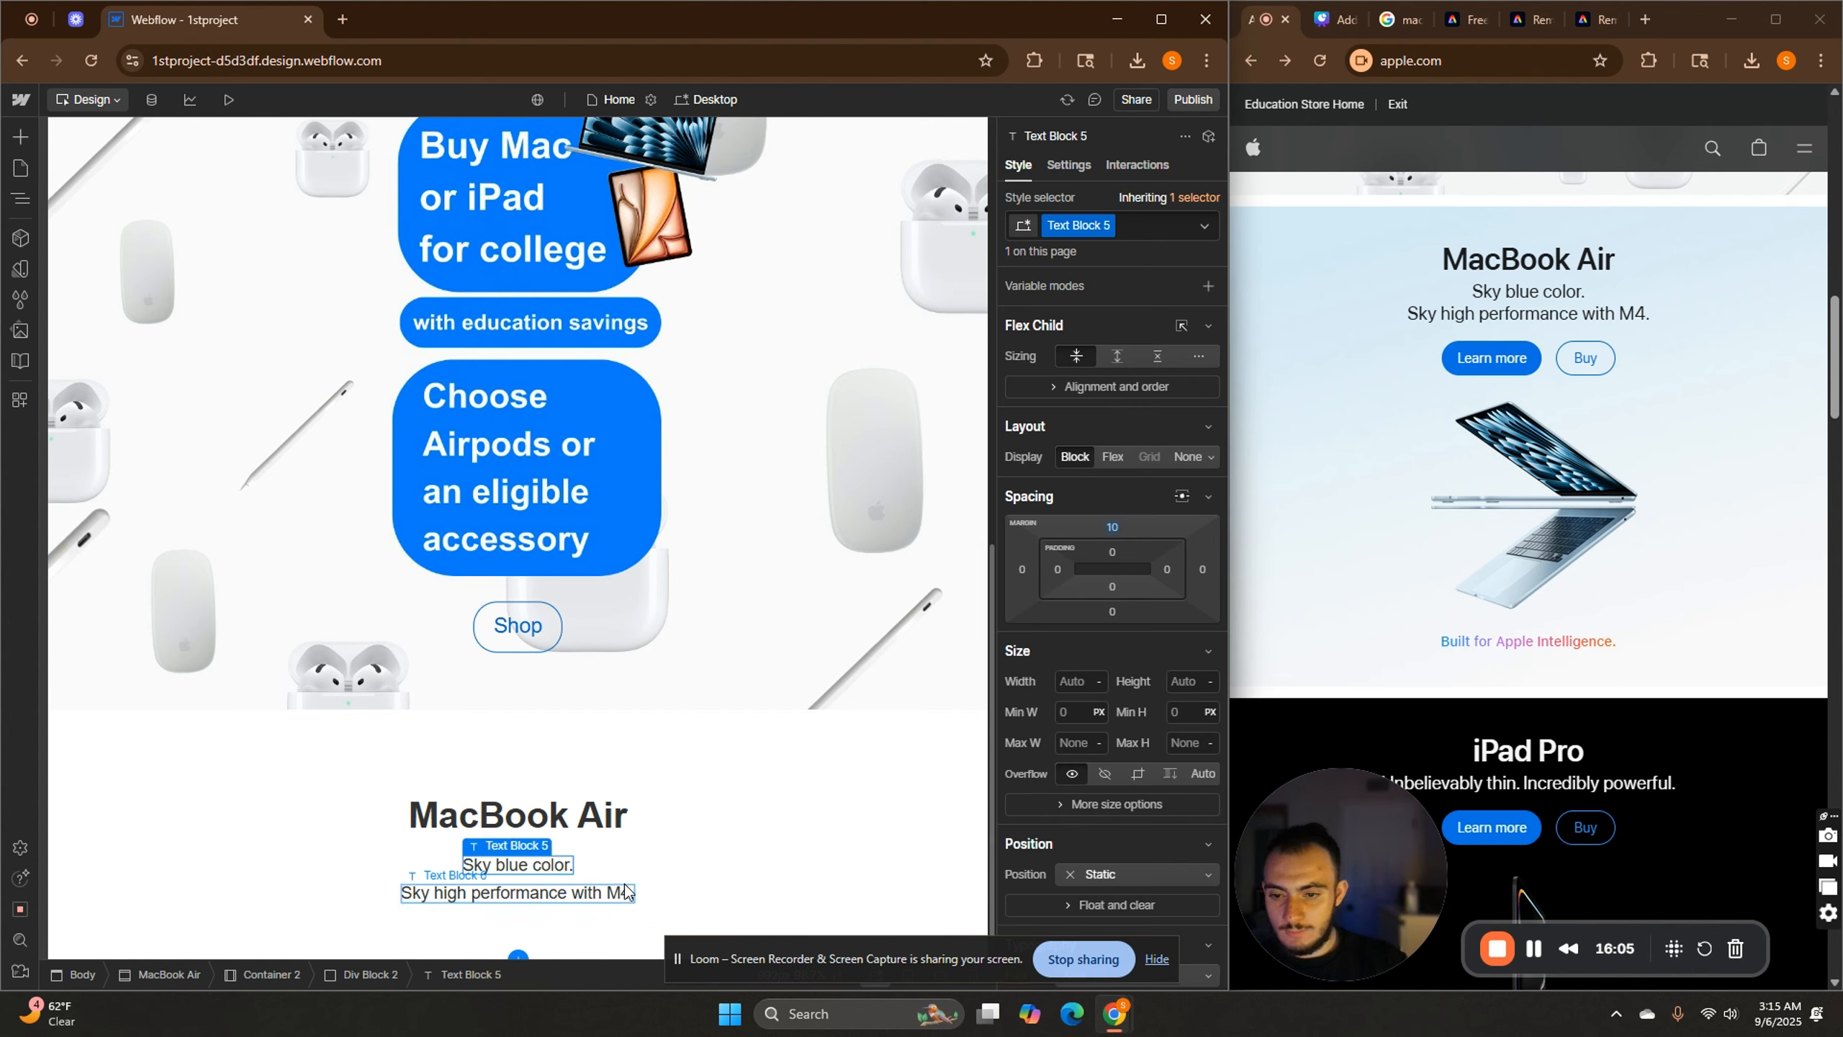
Copy the button grid from the iPhone hero section and paste it into the MacBook Air section's div block.
left_click(615, 870)
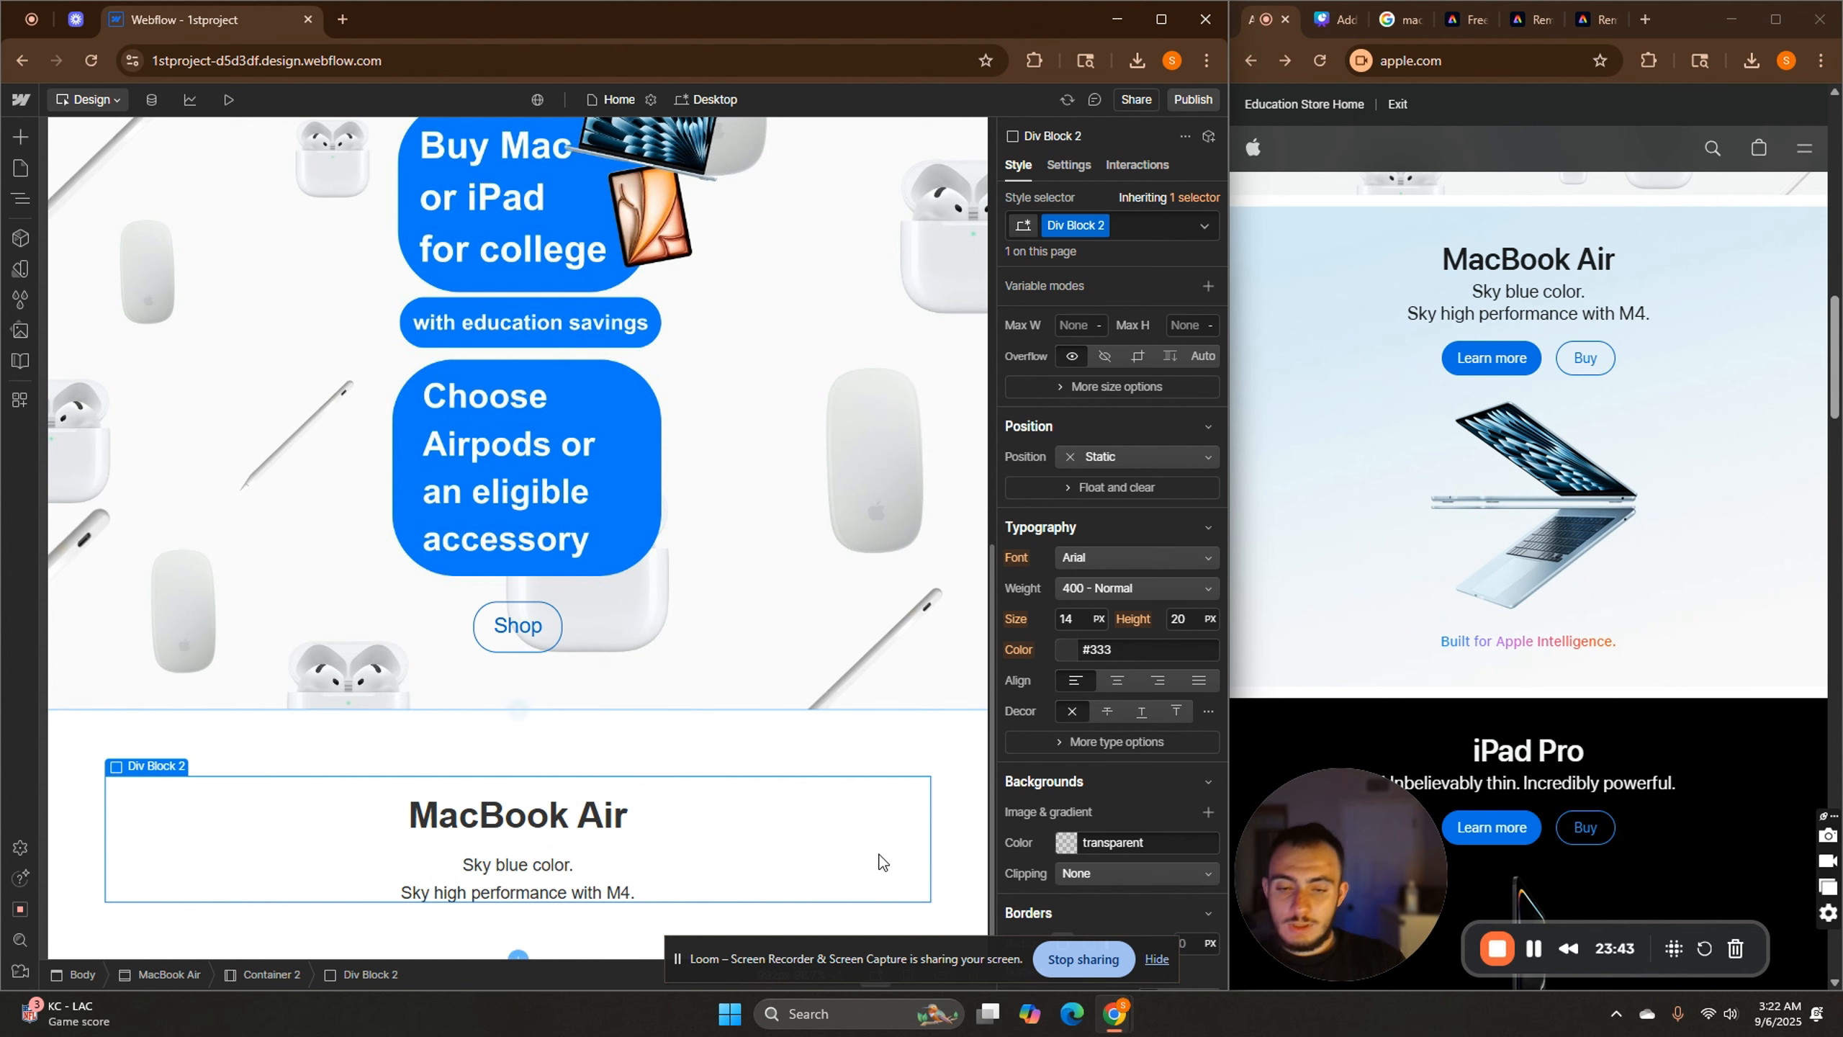
scroll(800, 841, "up", 10)
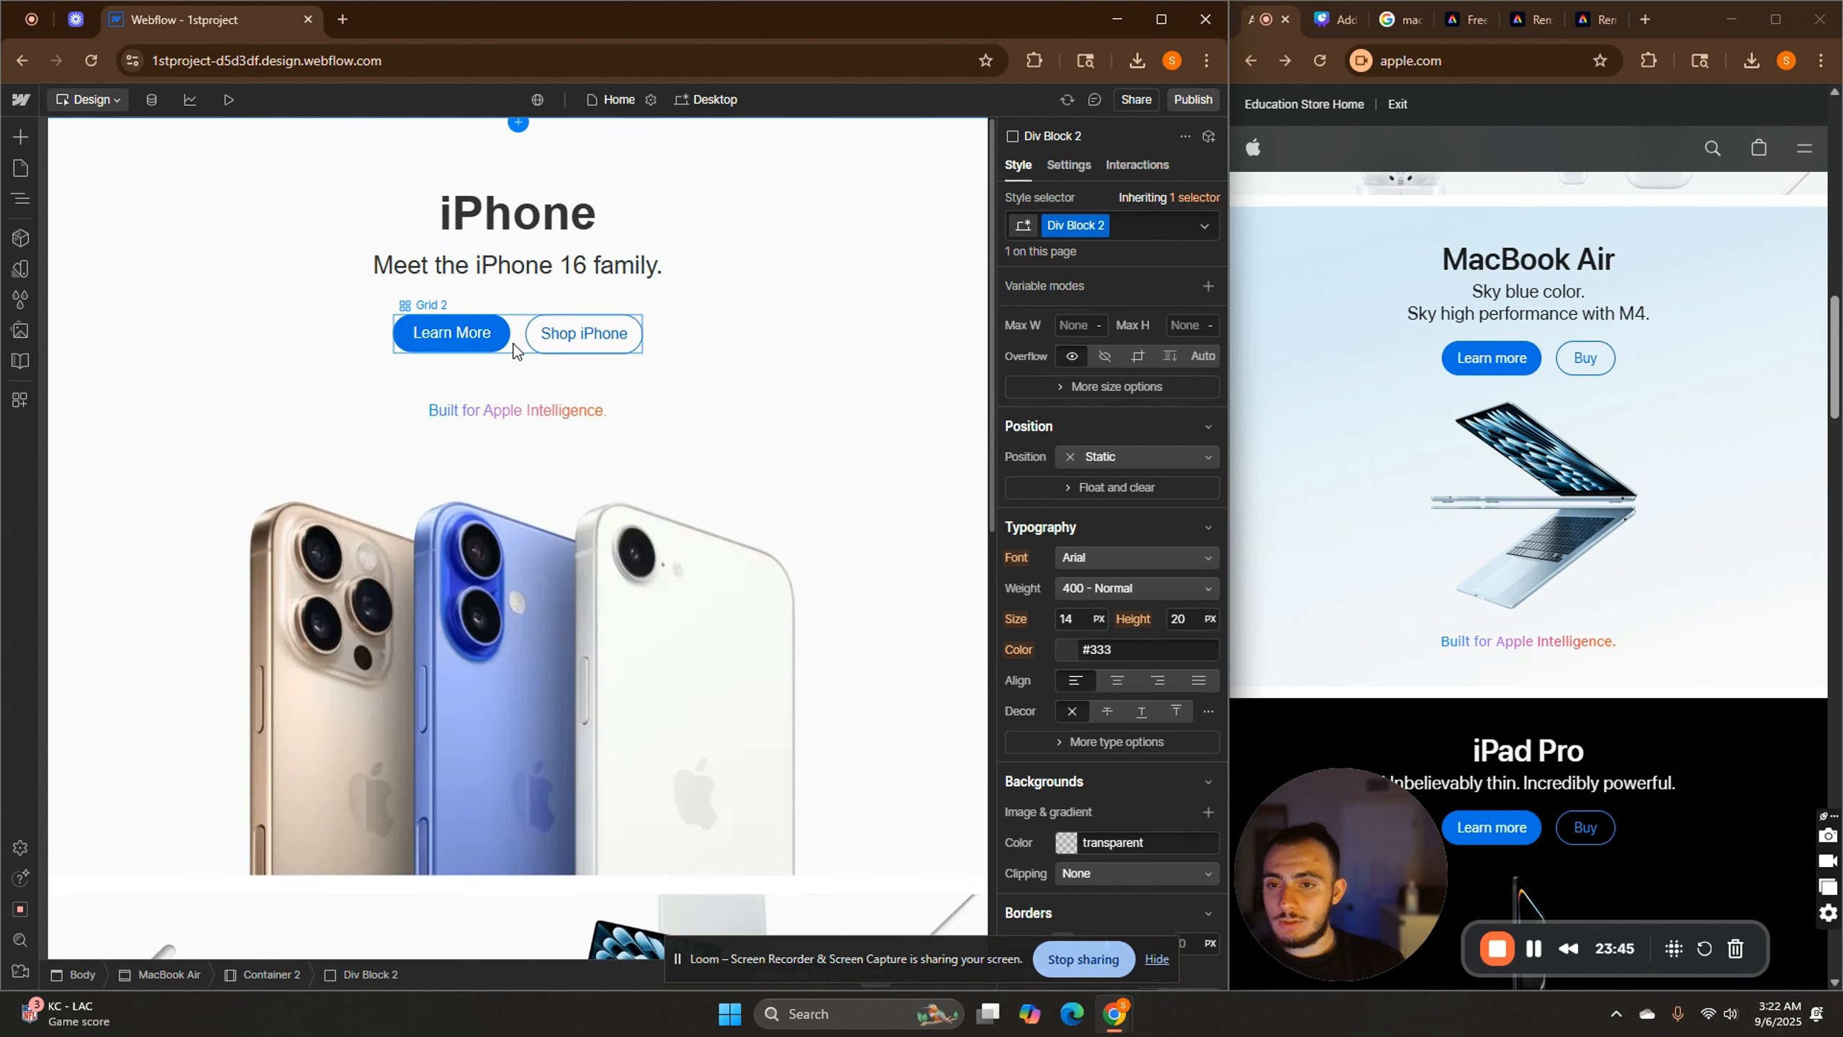
left_click(513, 351)
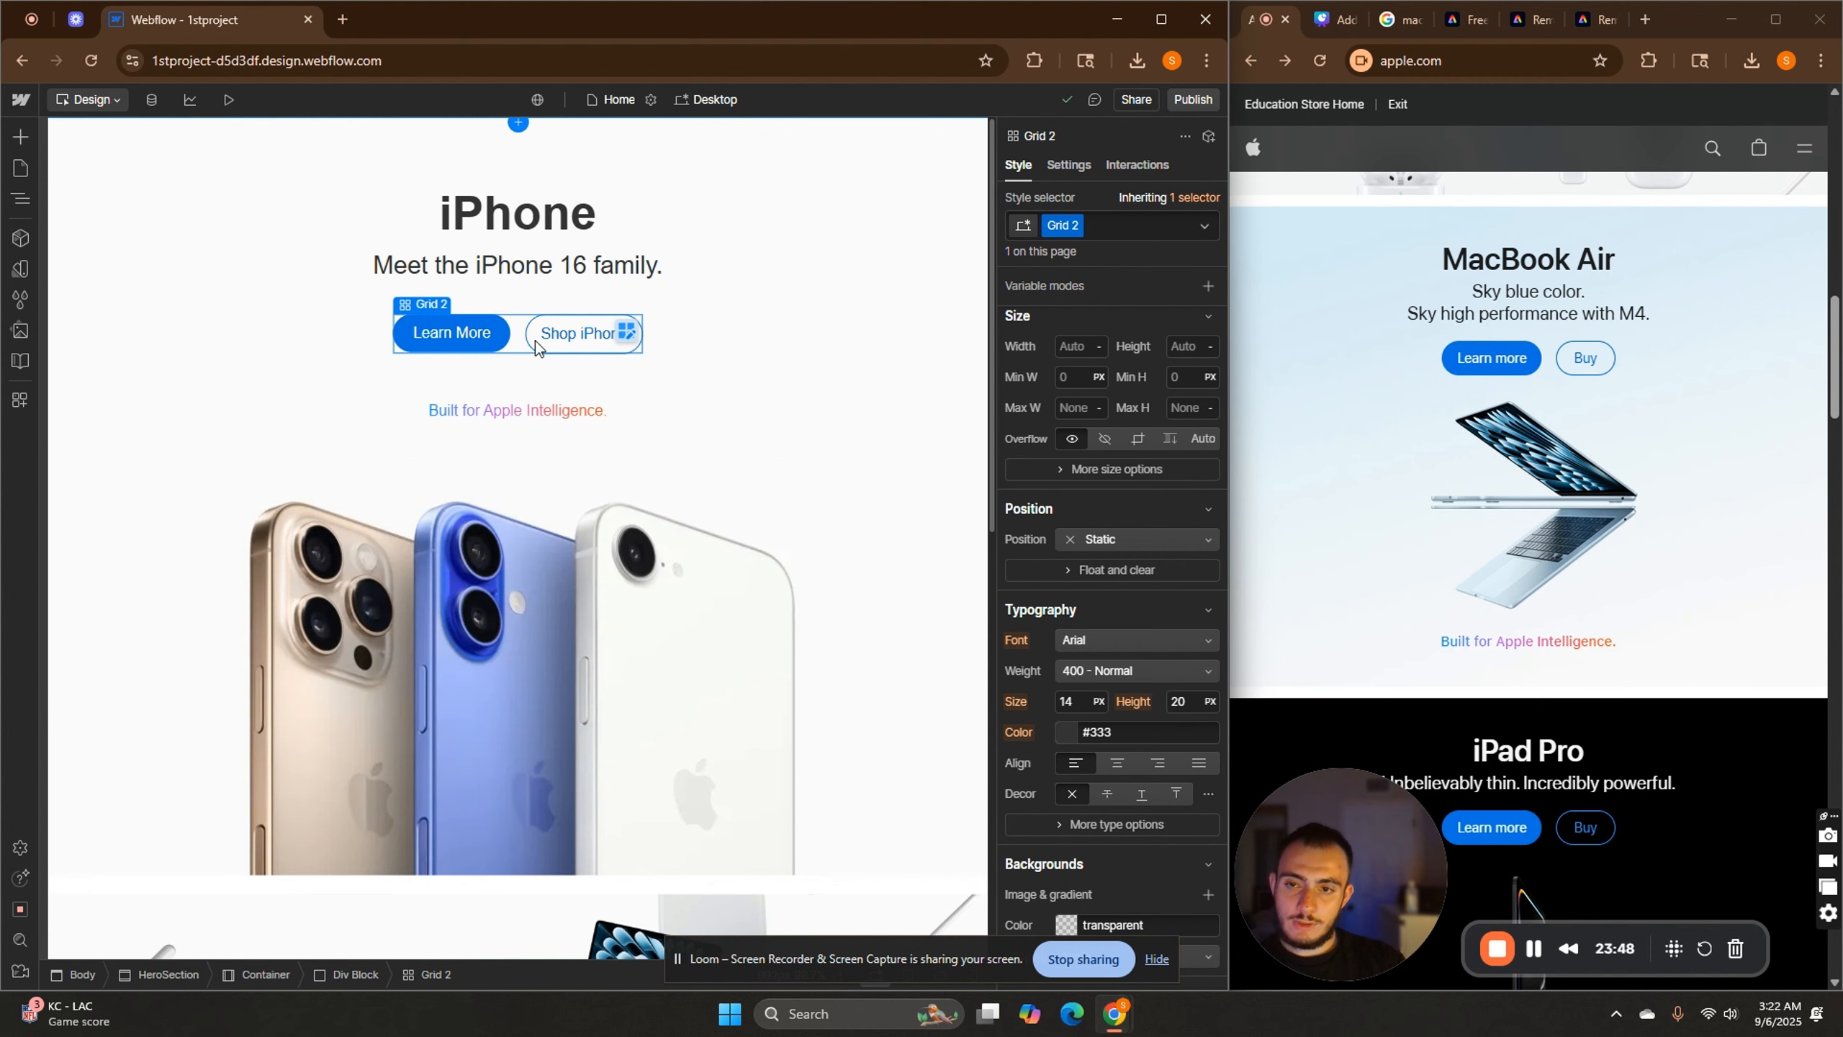
scroll(573, 730, "down", 10)
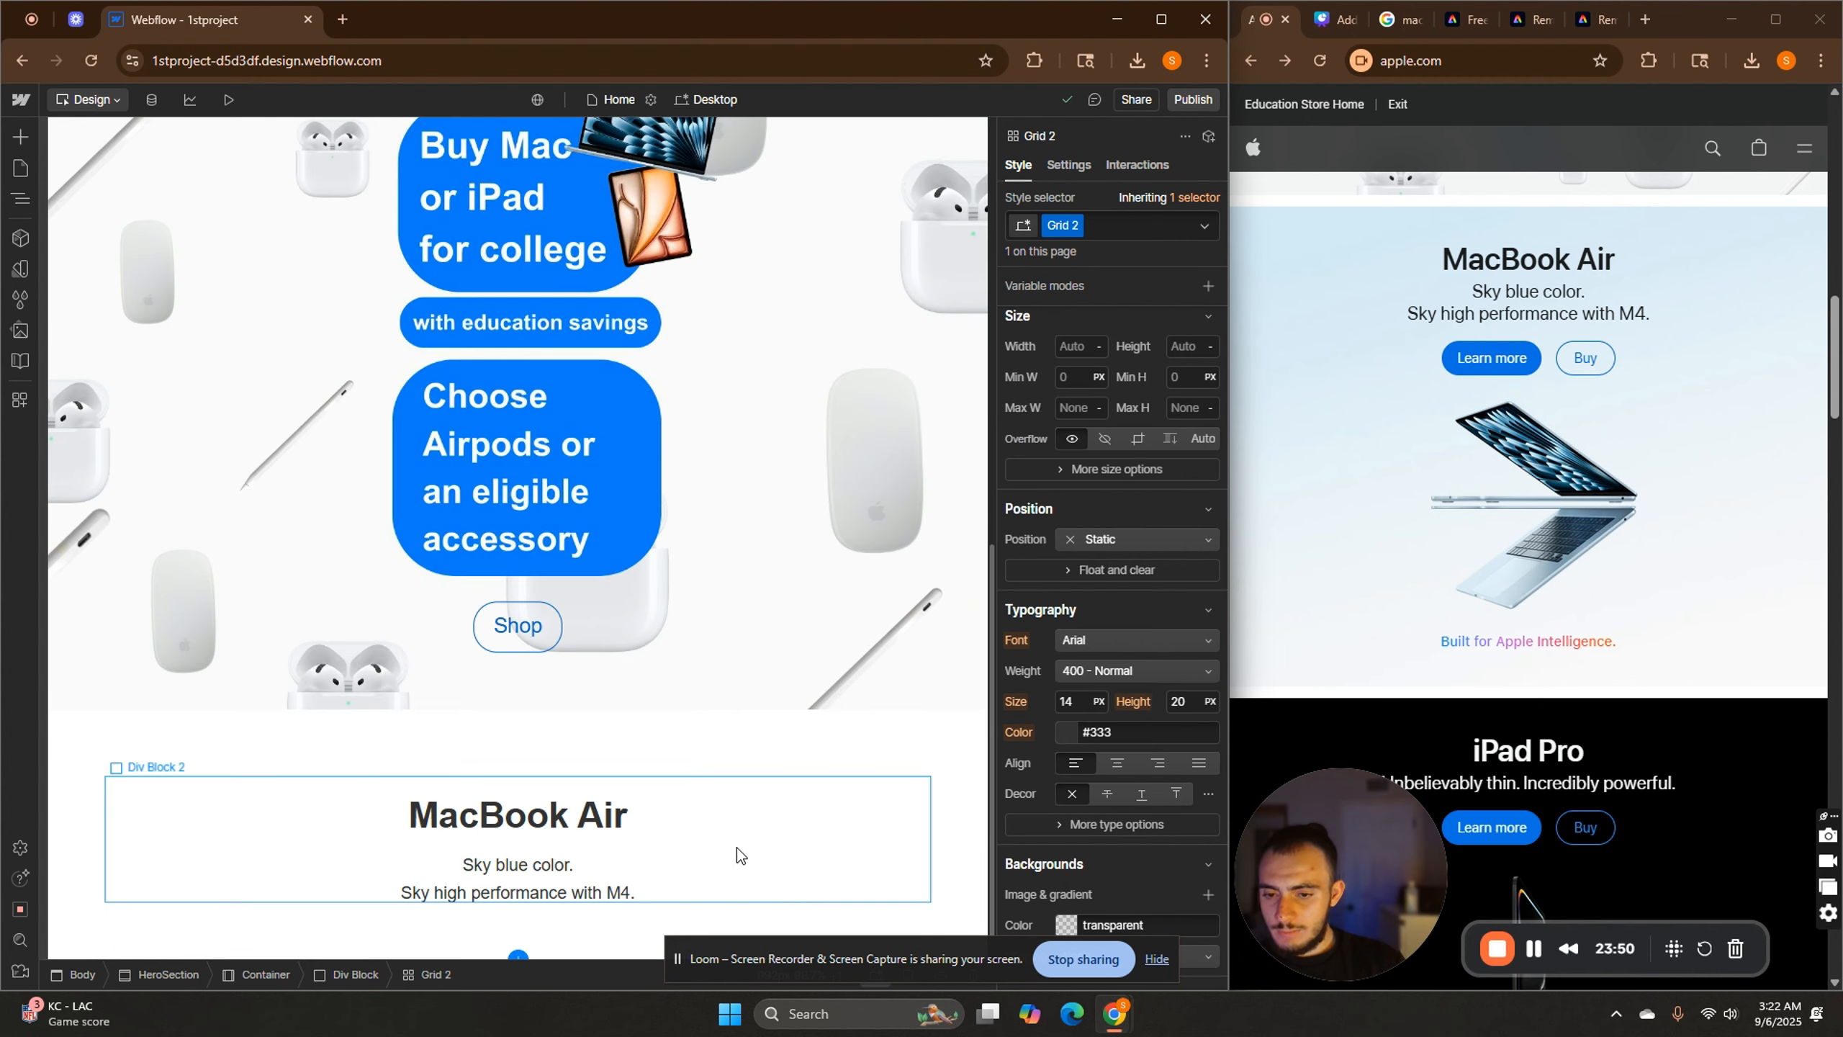
left_click(737, 848)
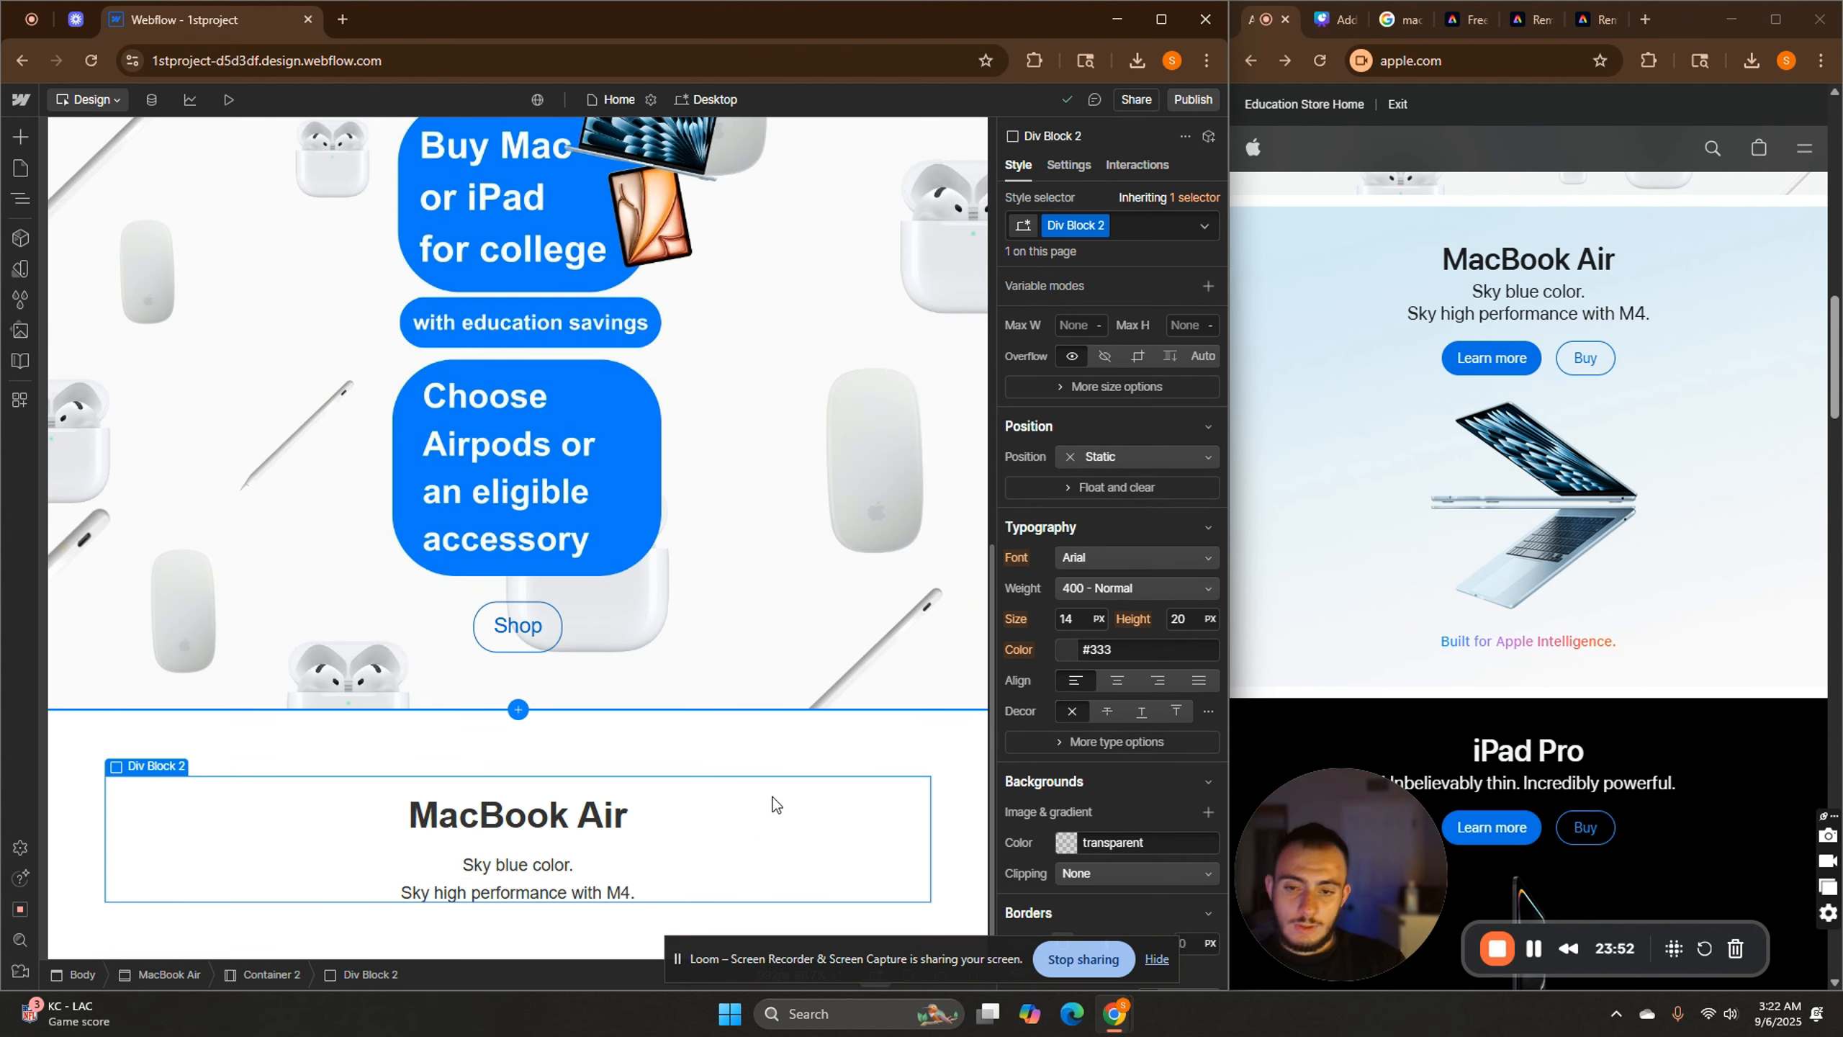
key("ctrl+v")
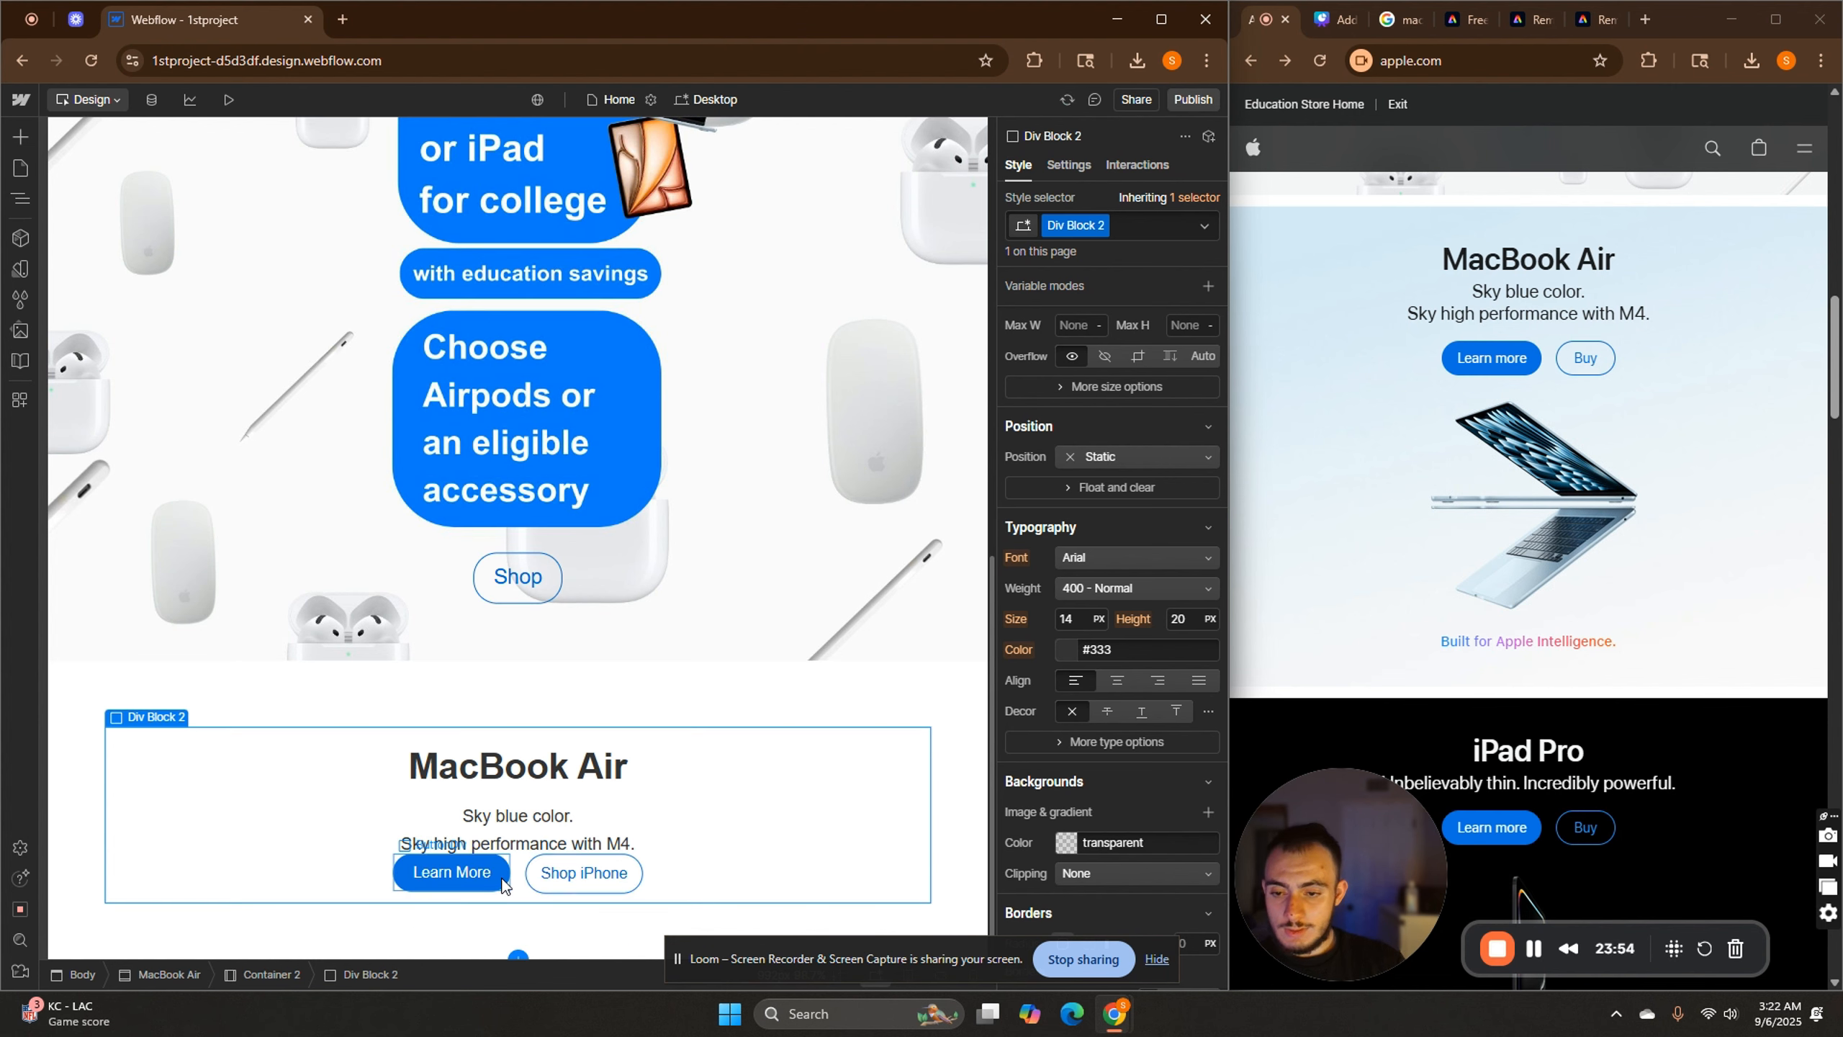
Add a combo class named "2" to the pasted button grid in the MacBook Air section.
left_click(520, 884)
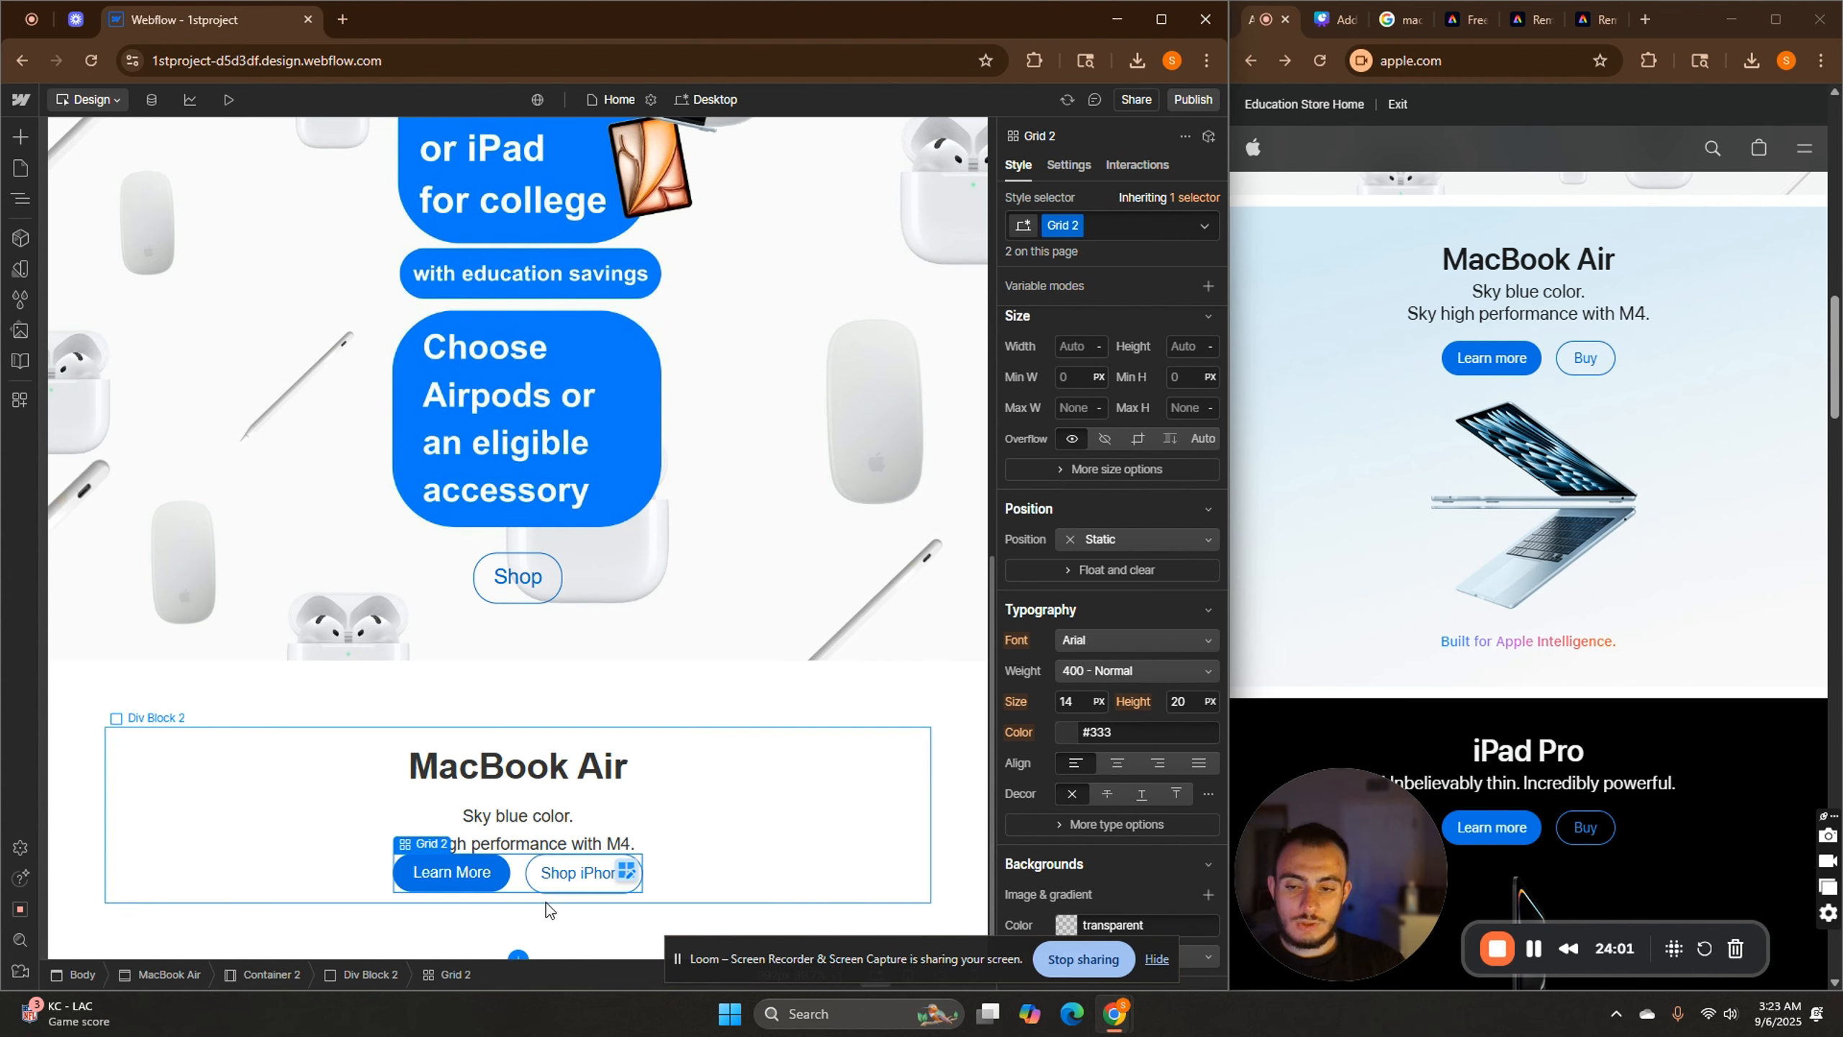
scroll(1103, 792, "down", 5)
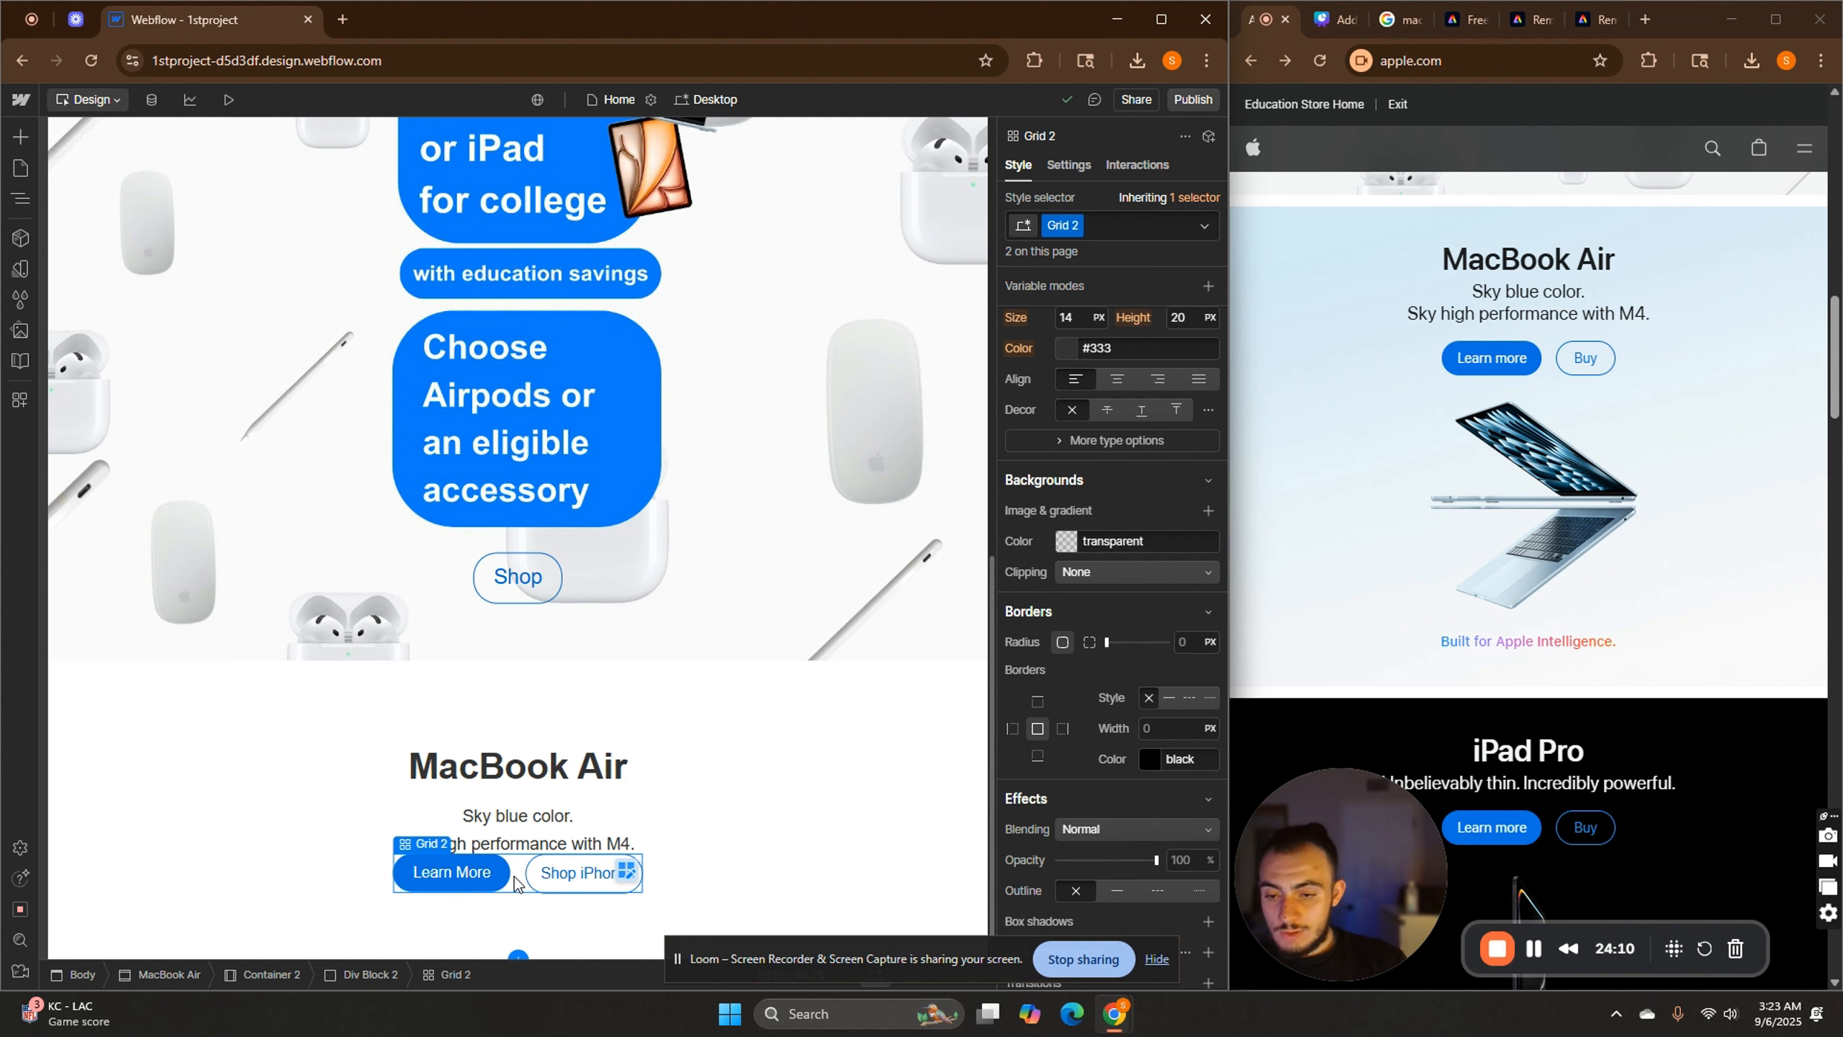
scroll(1083, 659, "up", 5)
scroll(743, 738, "up", 3)
scroll(807, 753, "down", 3)
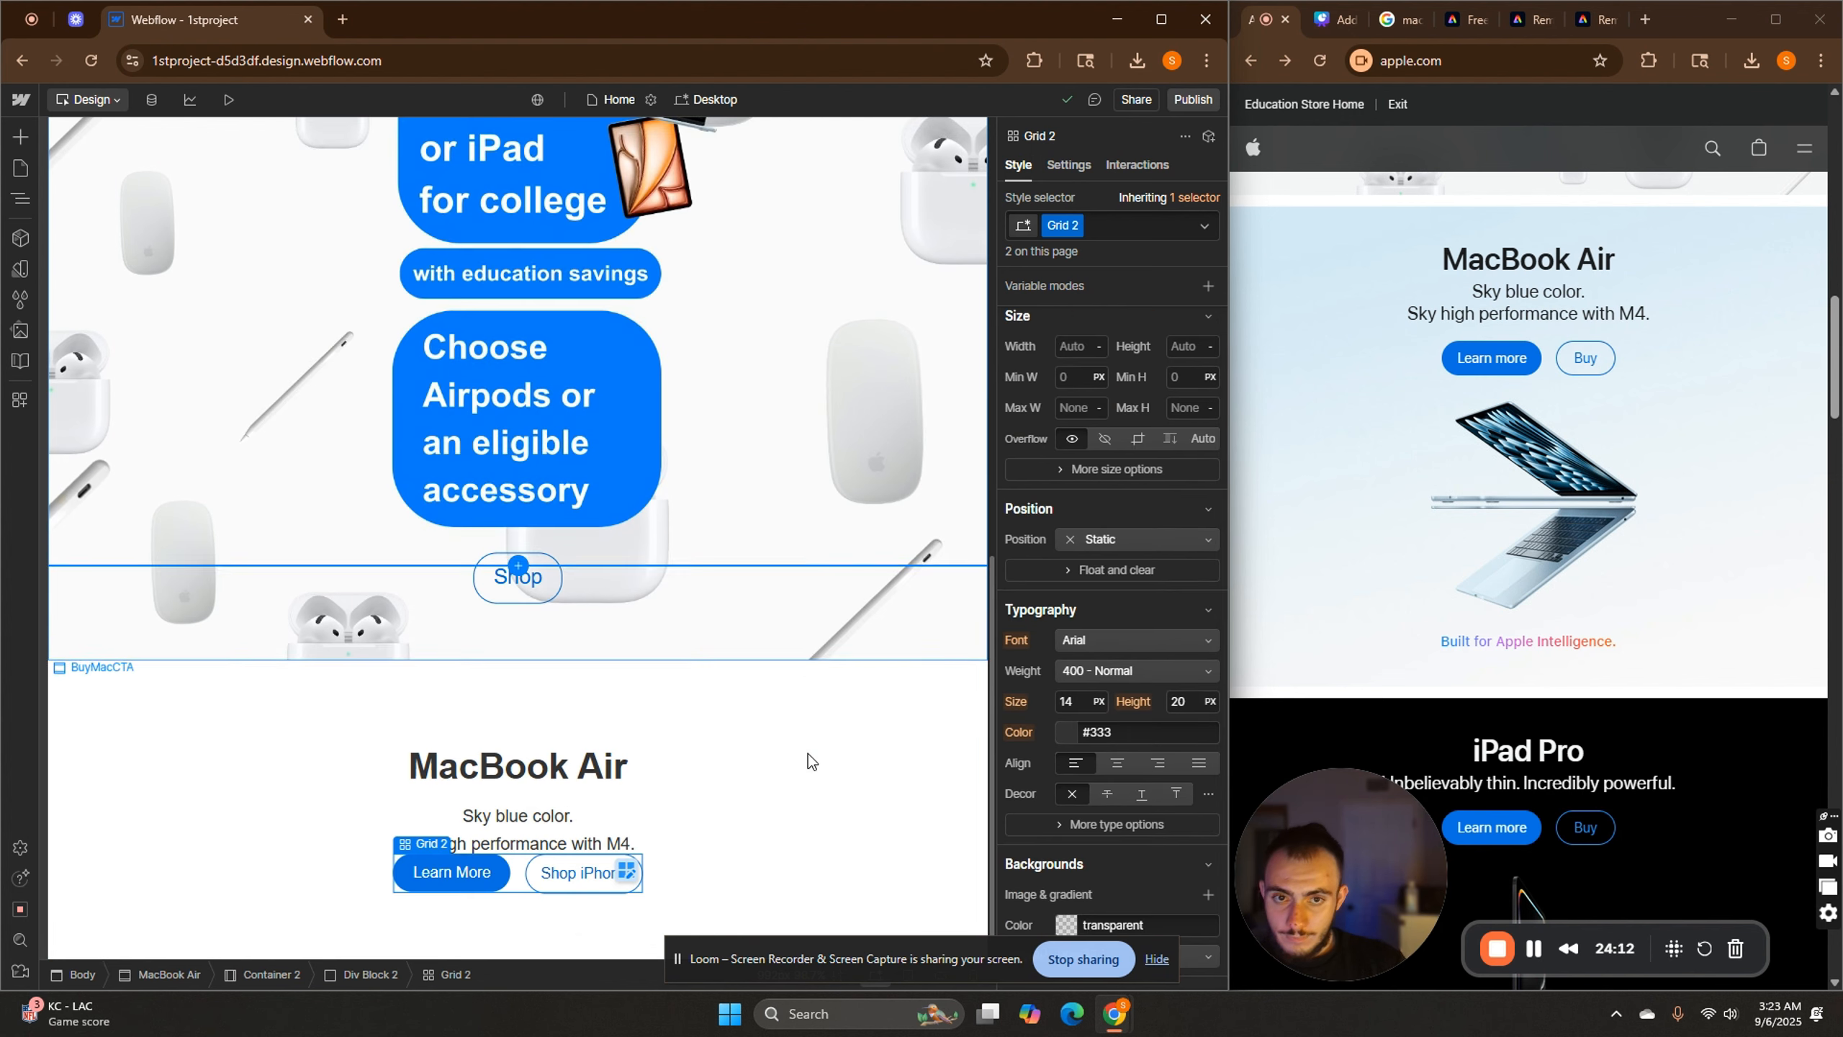
left_click(1110, 222)
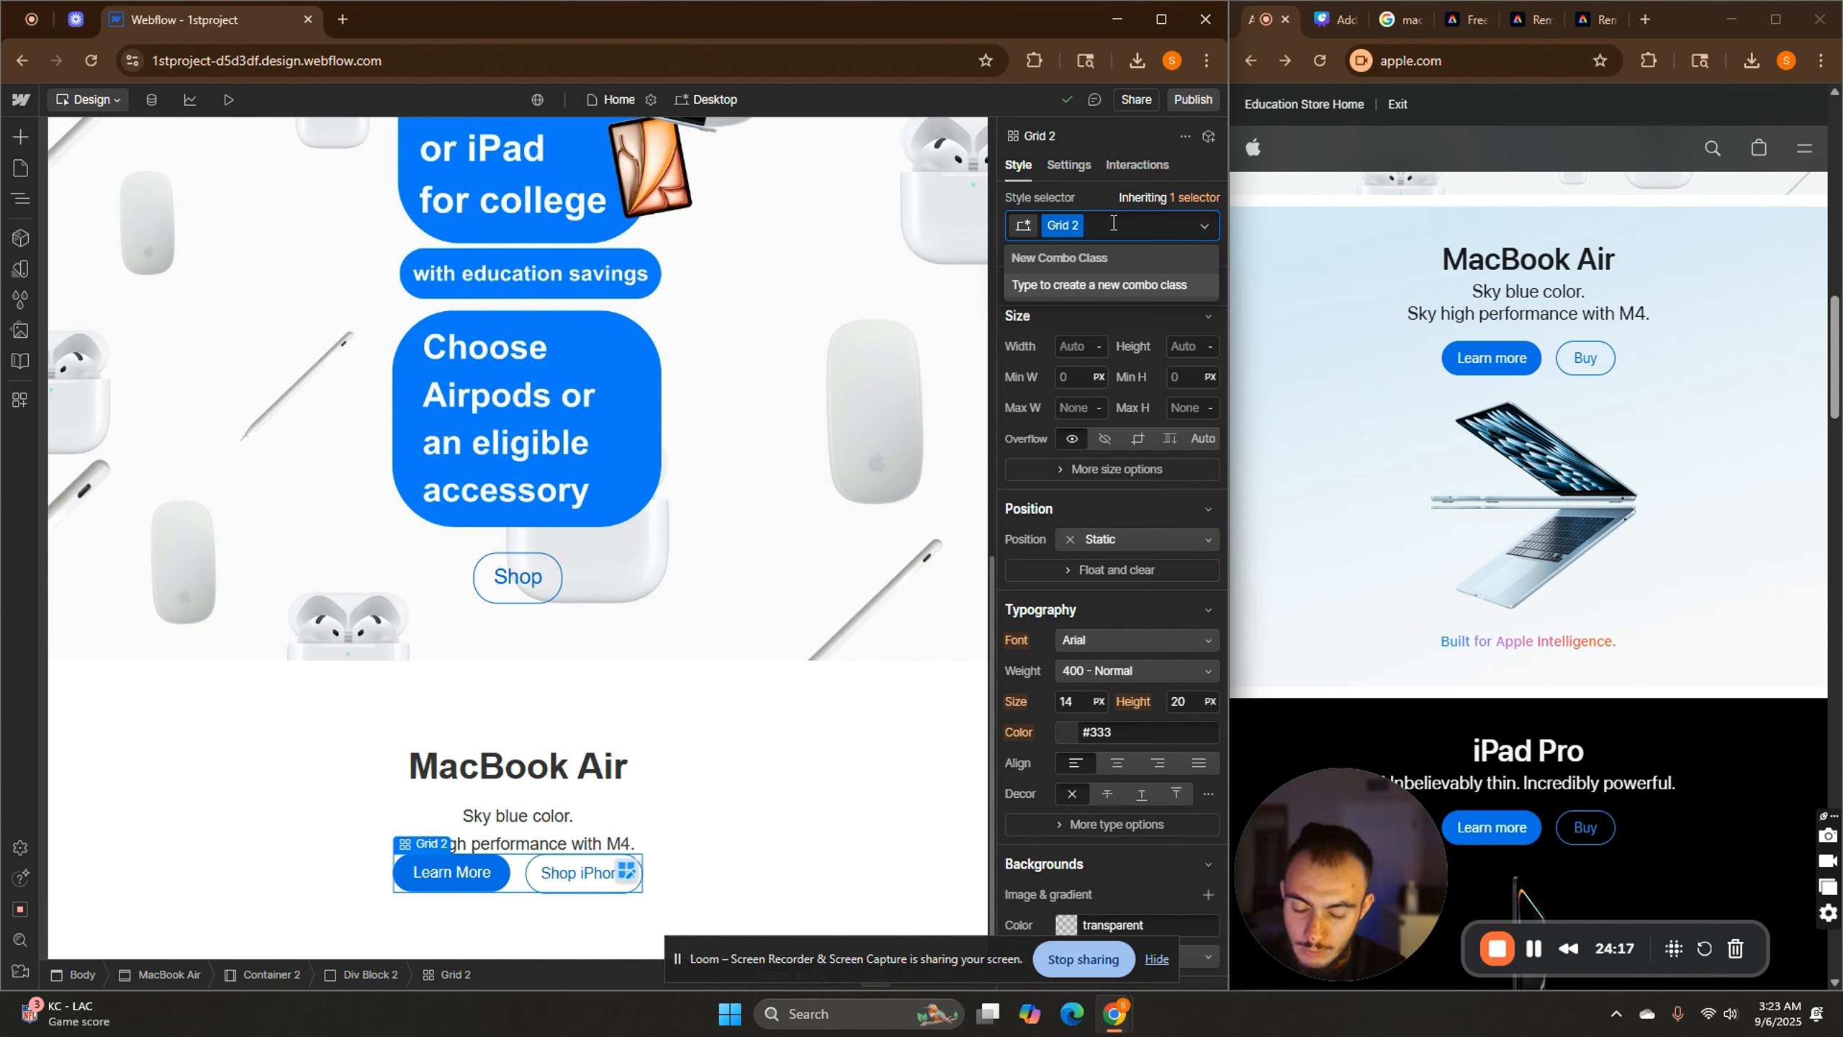
type("2")
key("Return")
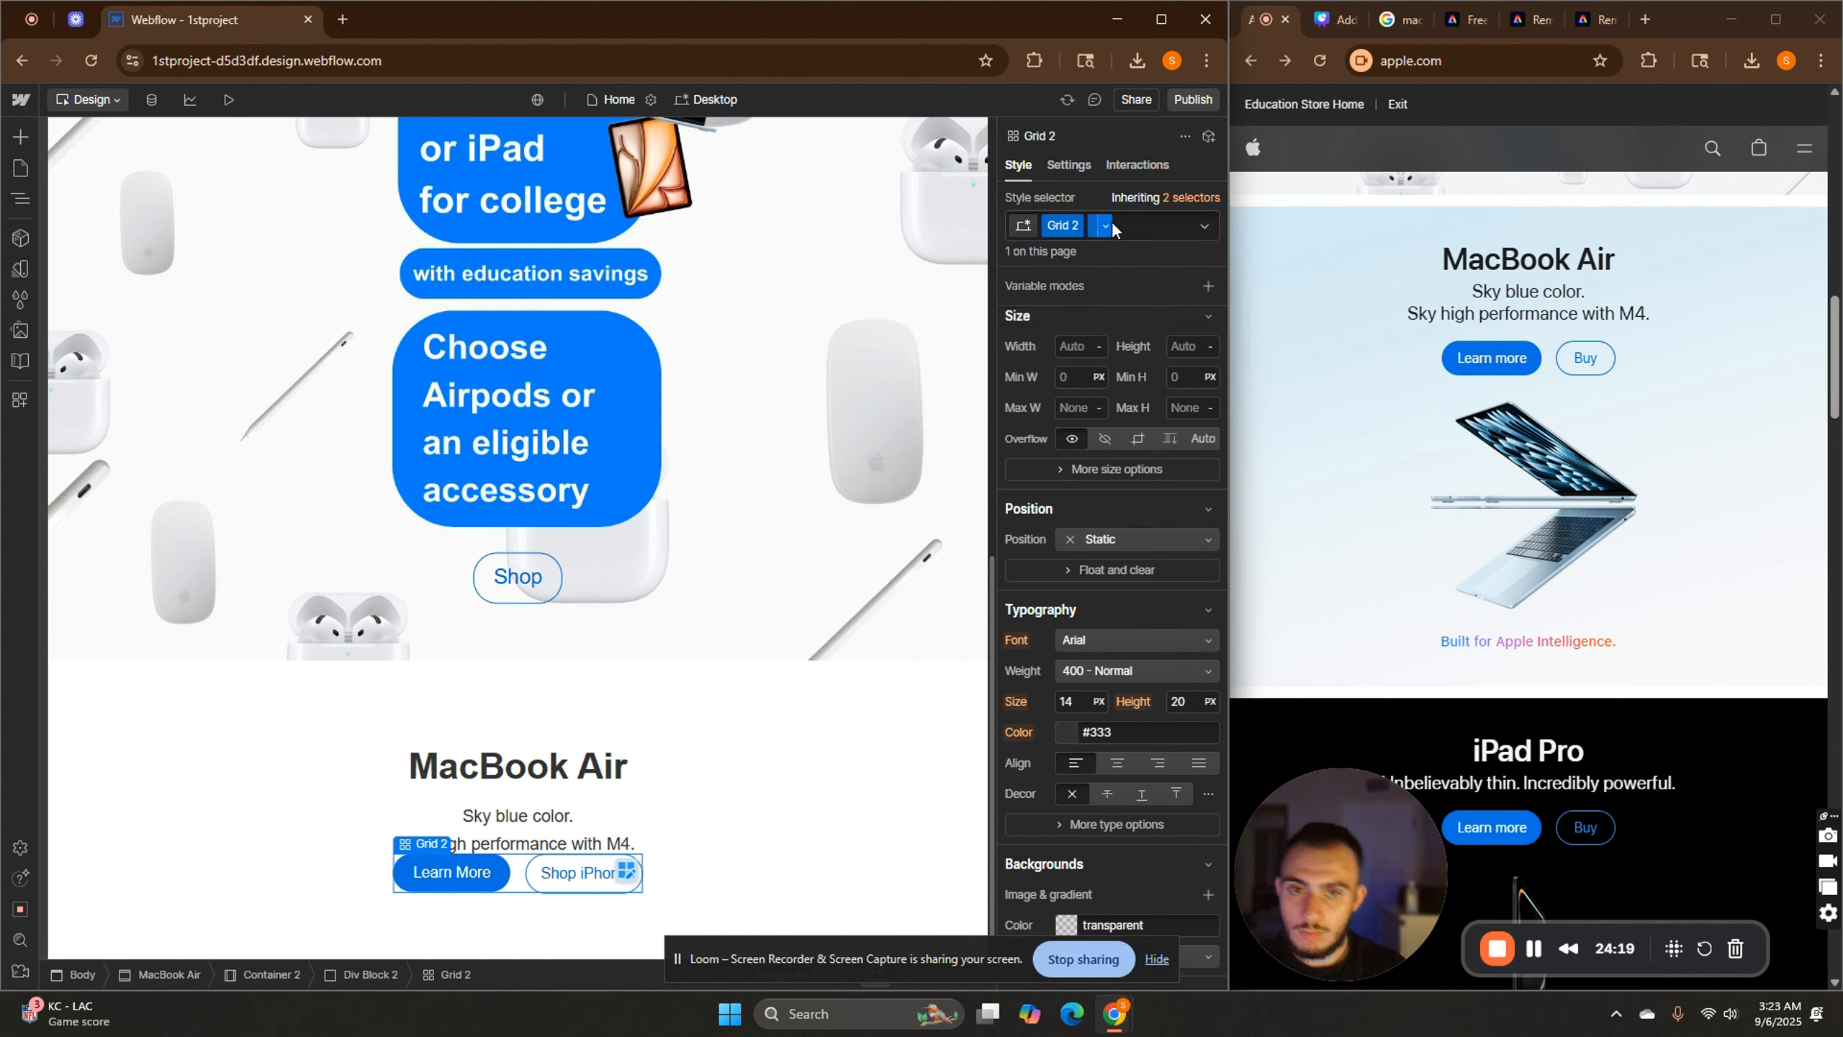
Set the top margin of the MacBook Air button grid to 20 px.
scroll(699, 465, "up", 10)
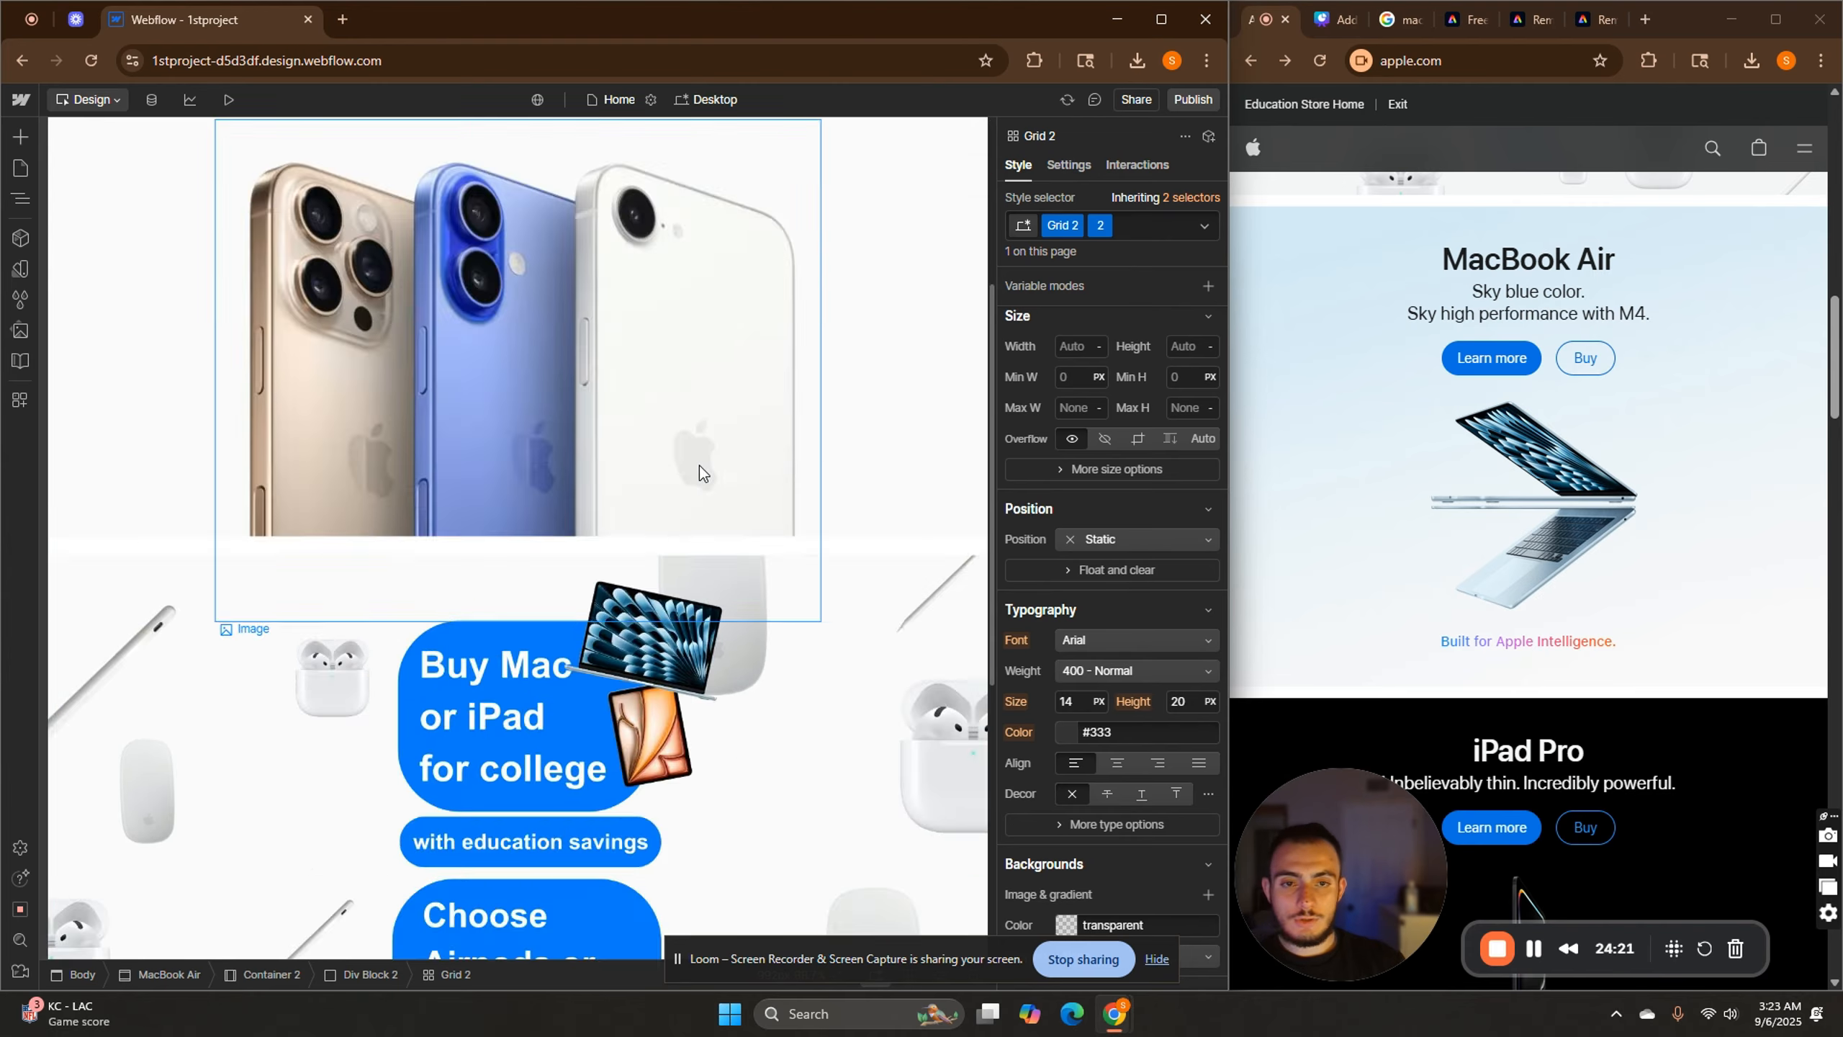
scroll(887, 720, "down", 4)
scroll(887, 720, "down", 7)
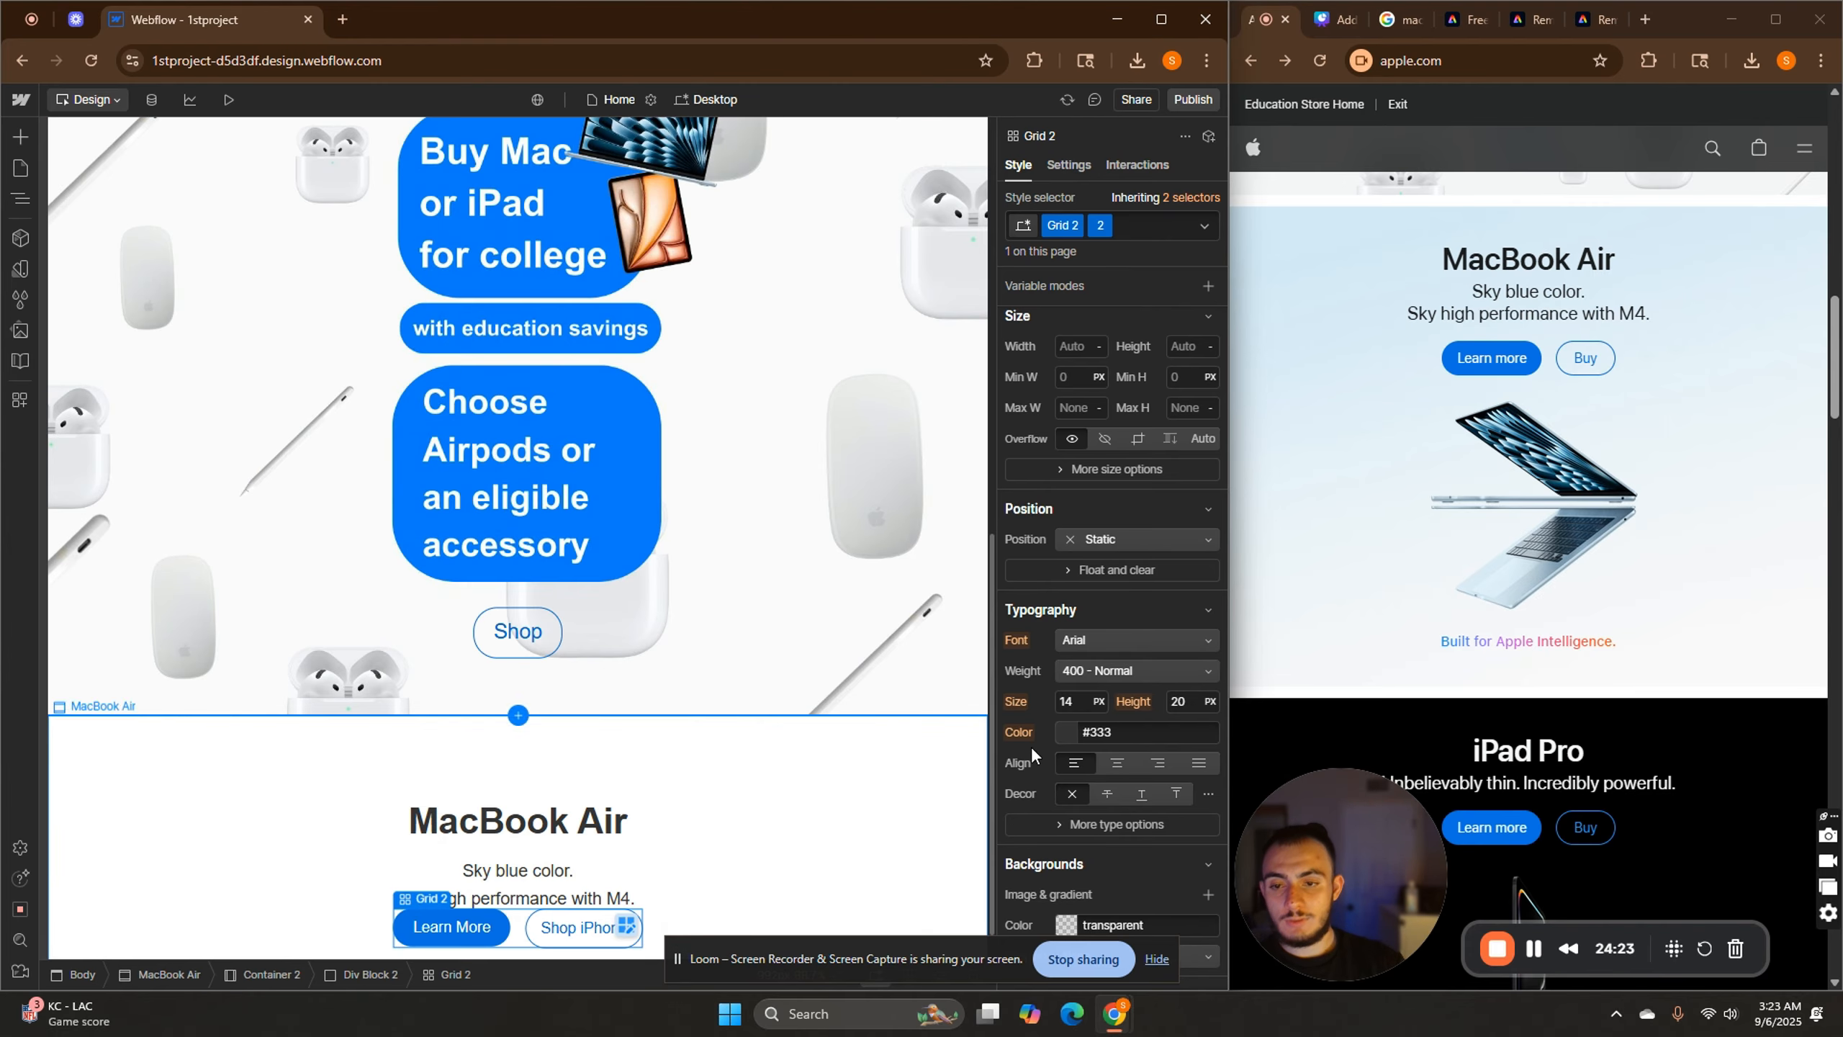
scroll(802, 762, "down", 1)
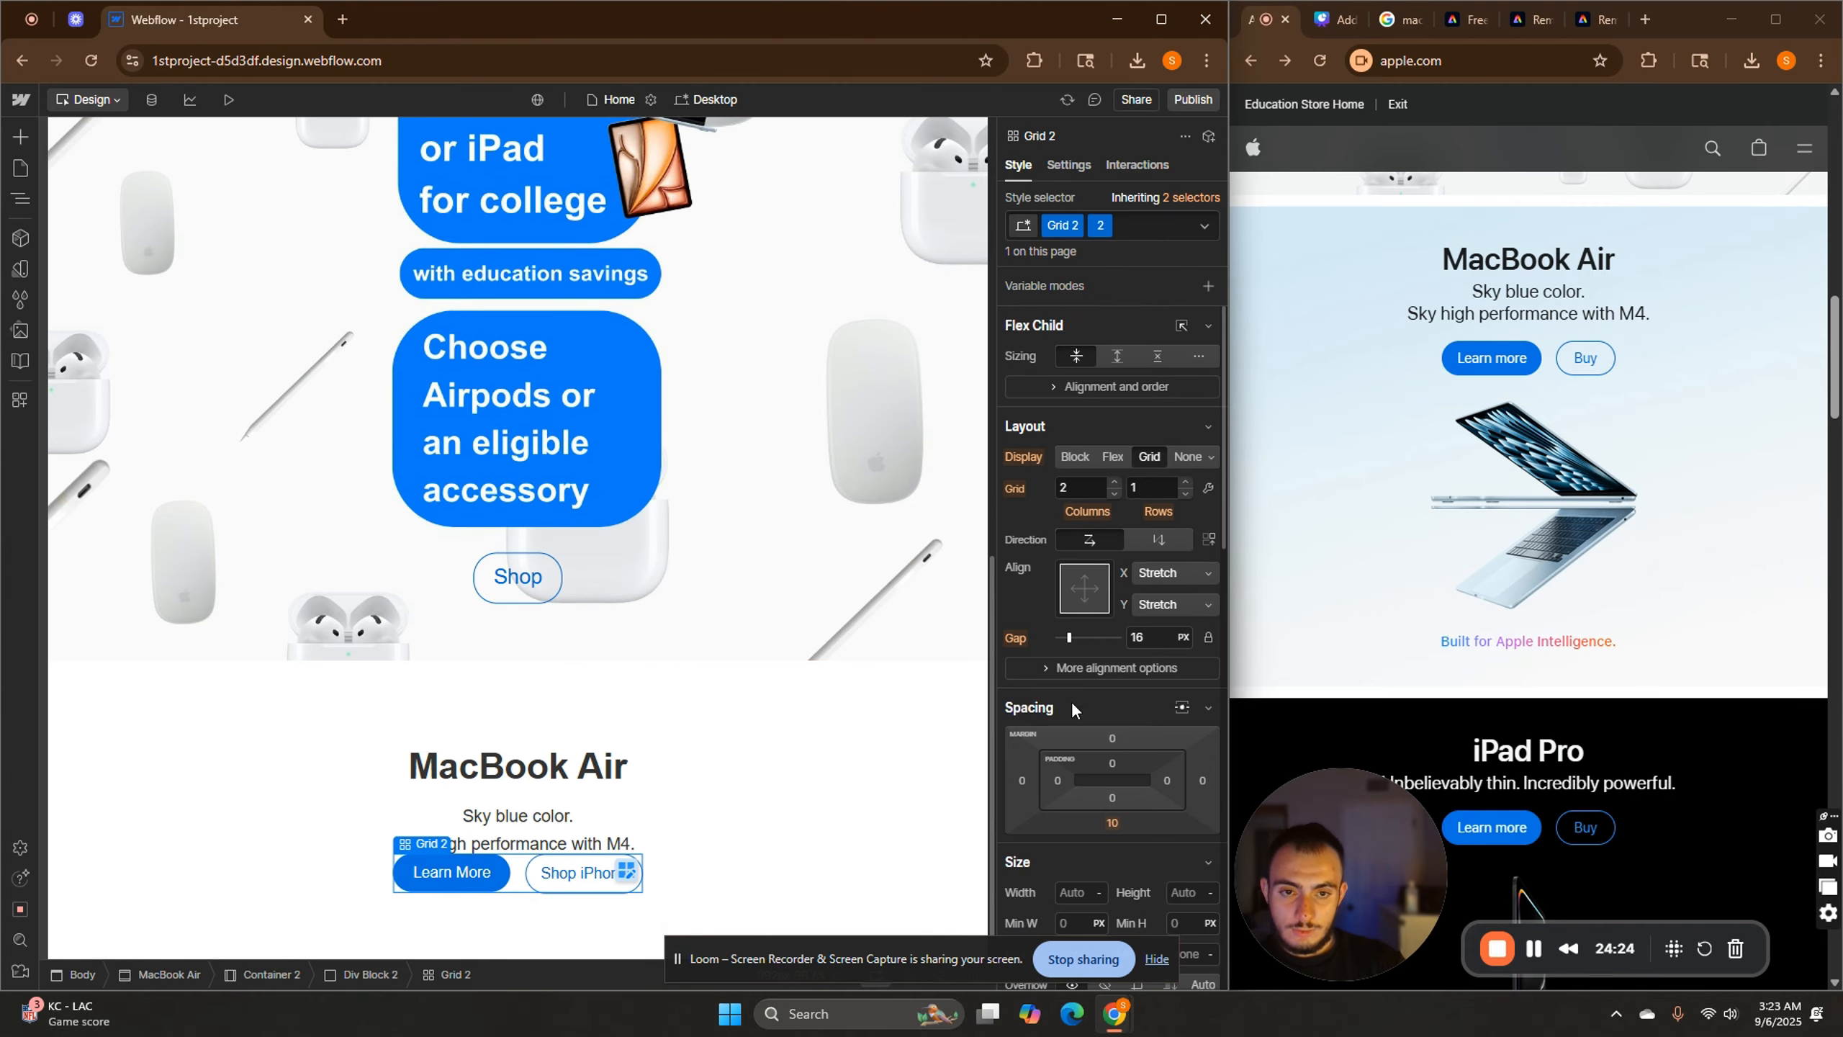
left_click(1112, 738)
left_click(1164, 801)
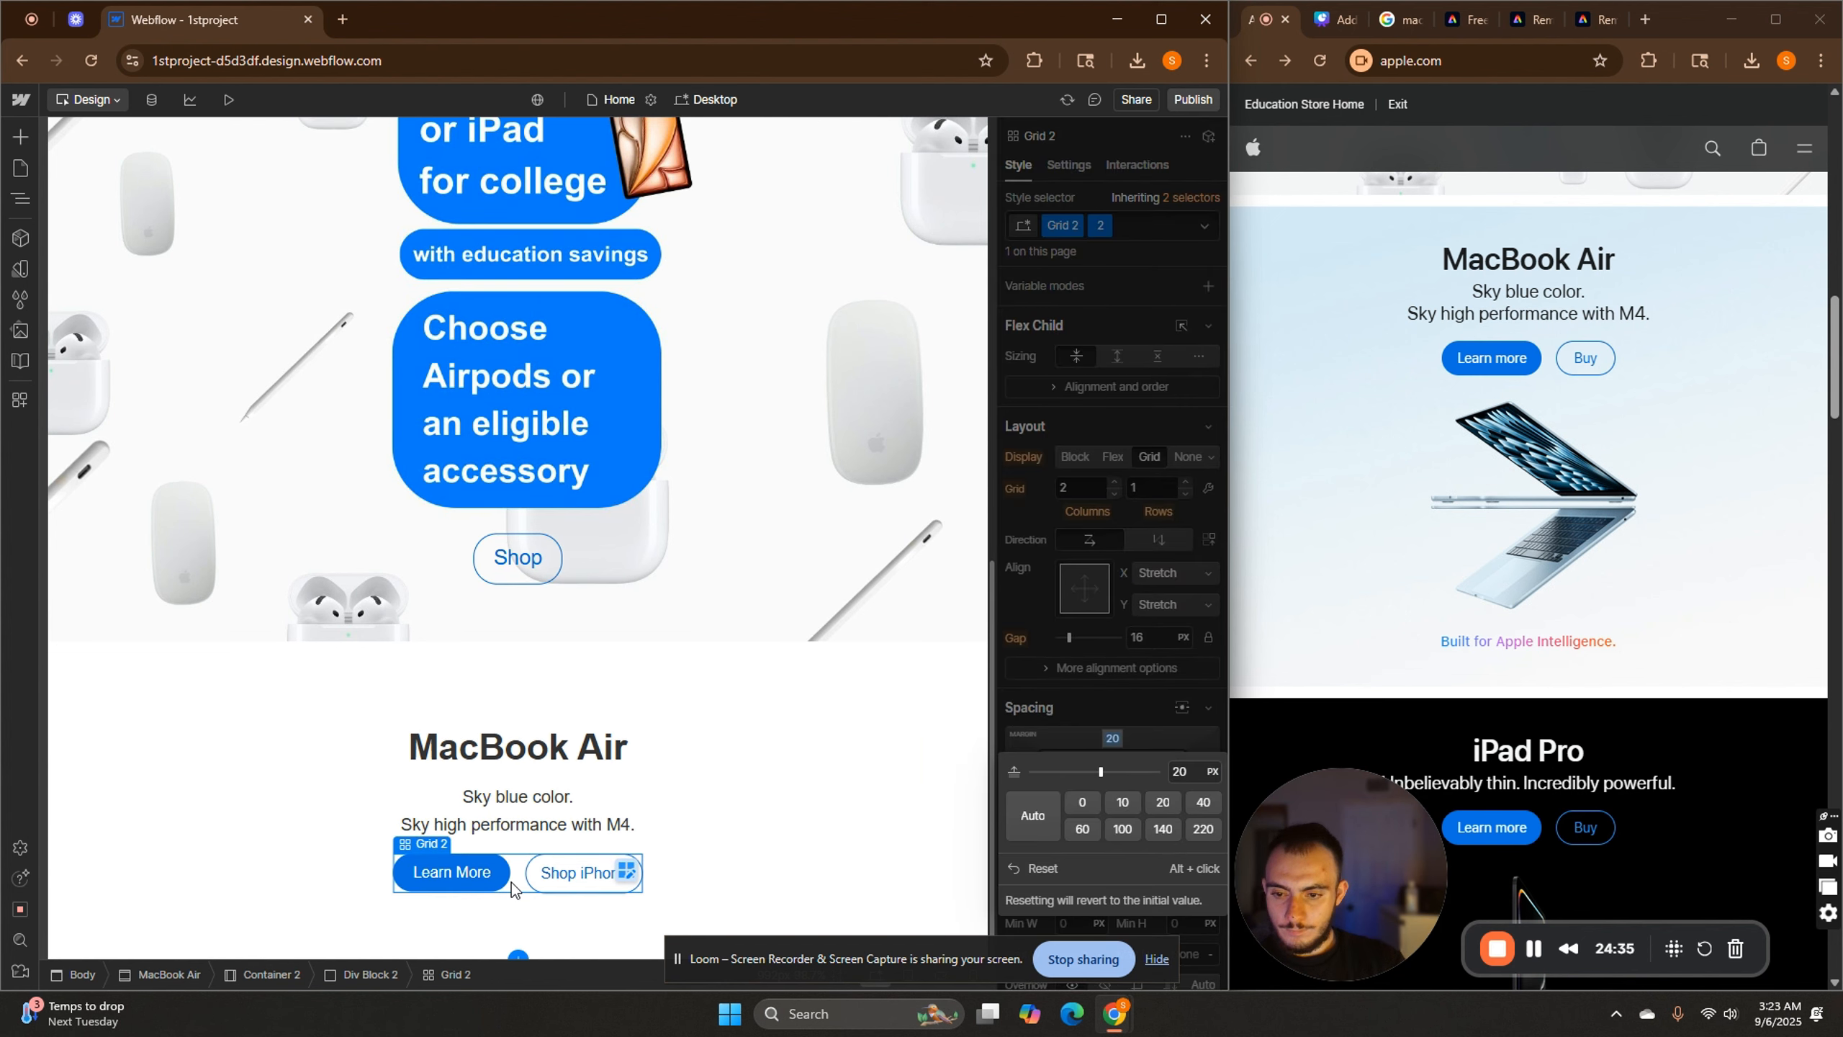
Change the "Shop iPhone" button text in the MacBook Air section to "Buy".
left_click(460, 868)
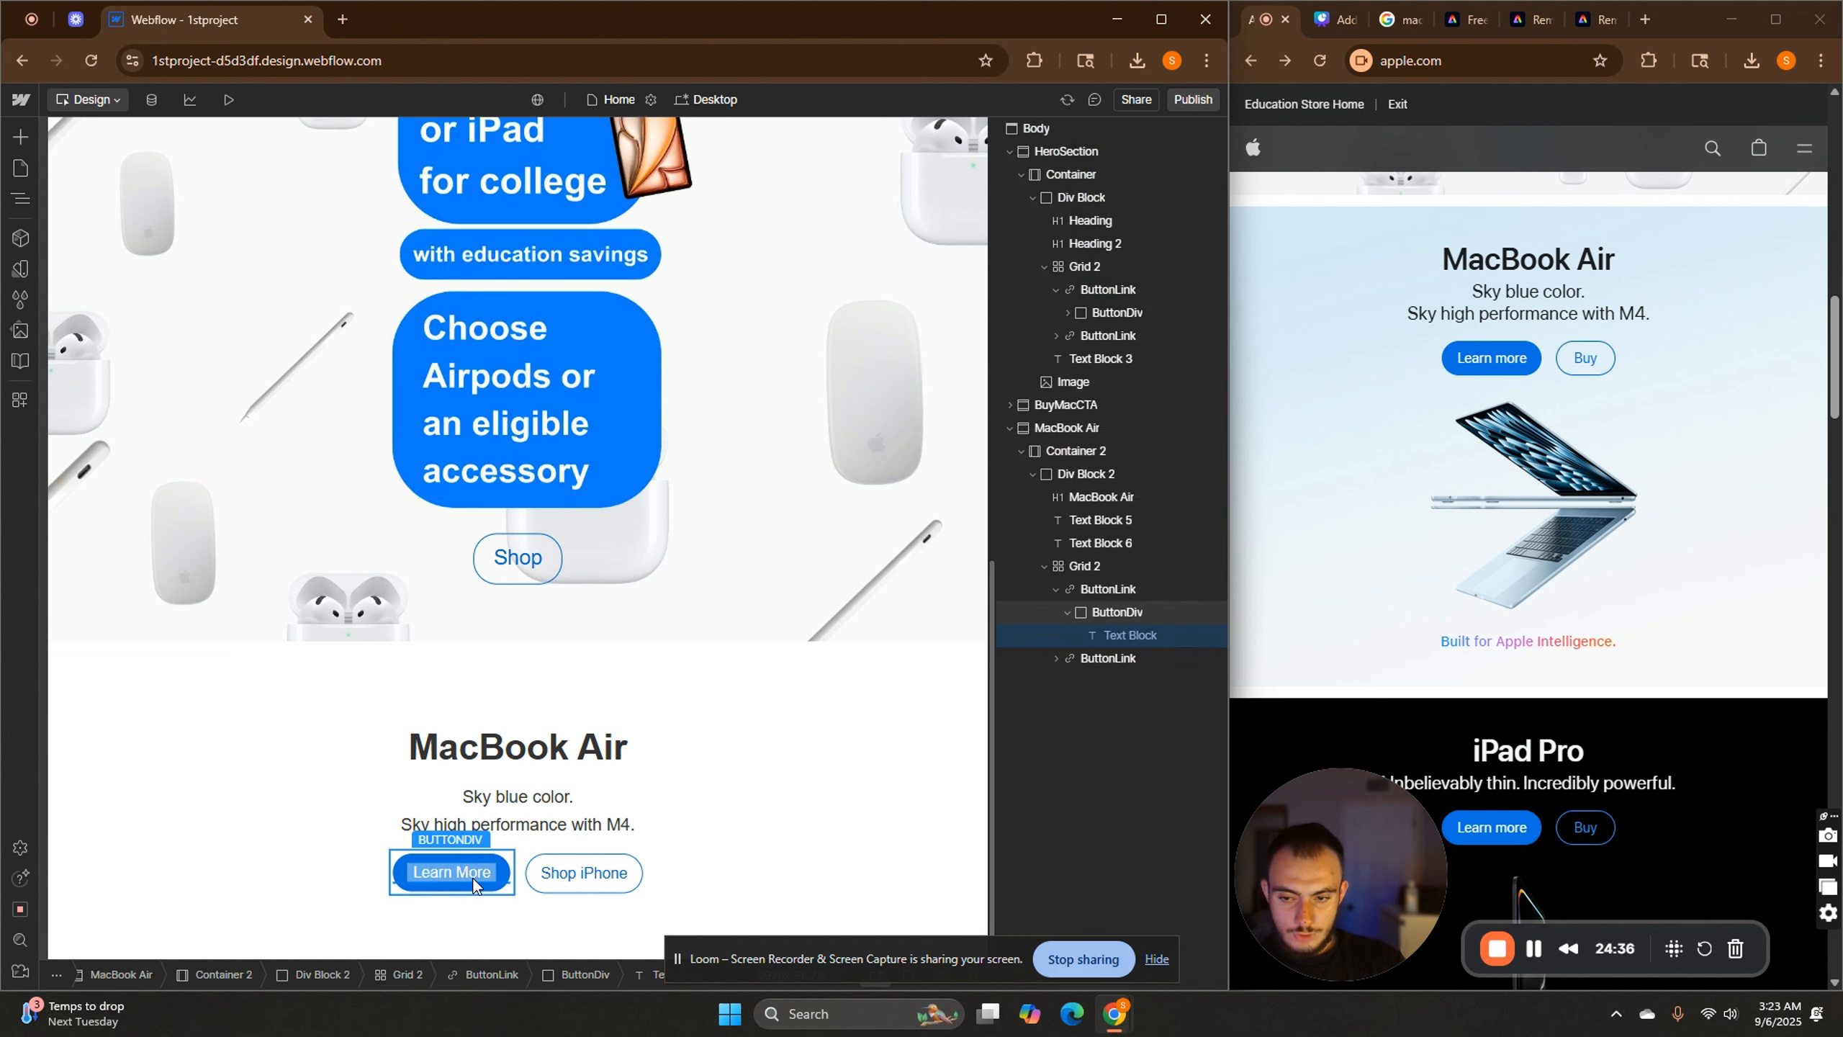
left_click(584, 871)
double_click(580, 874)
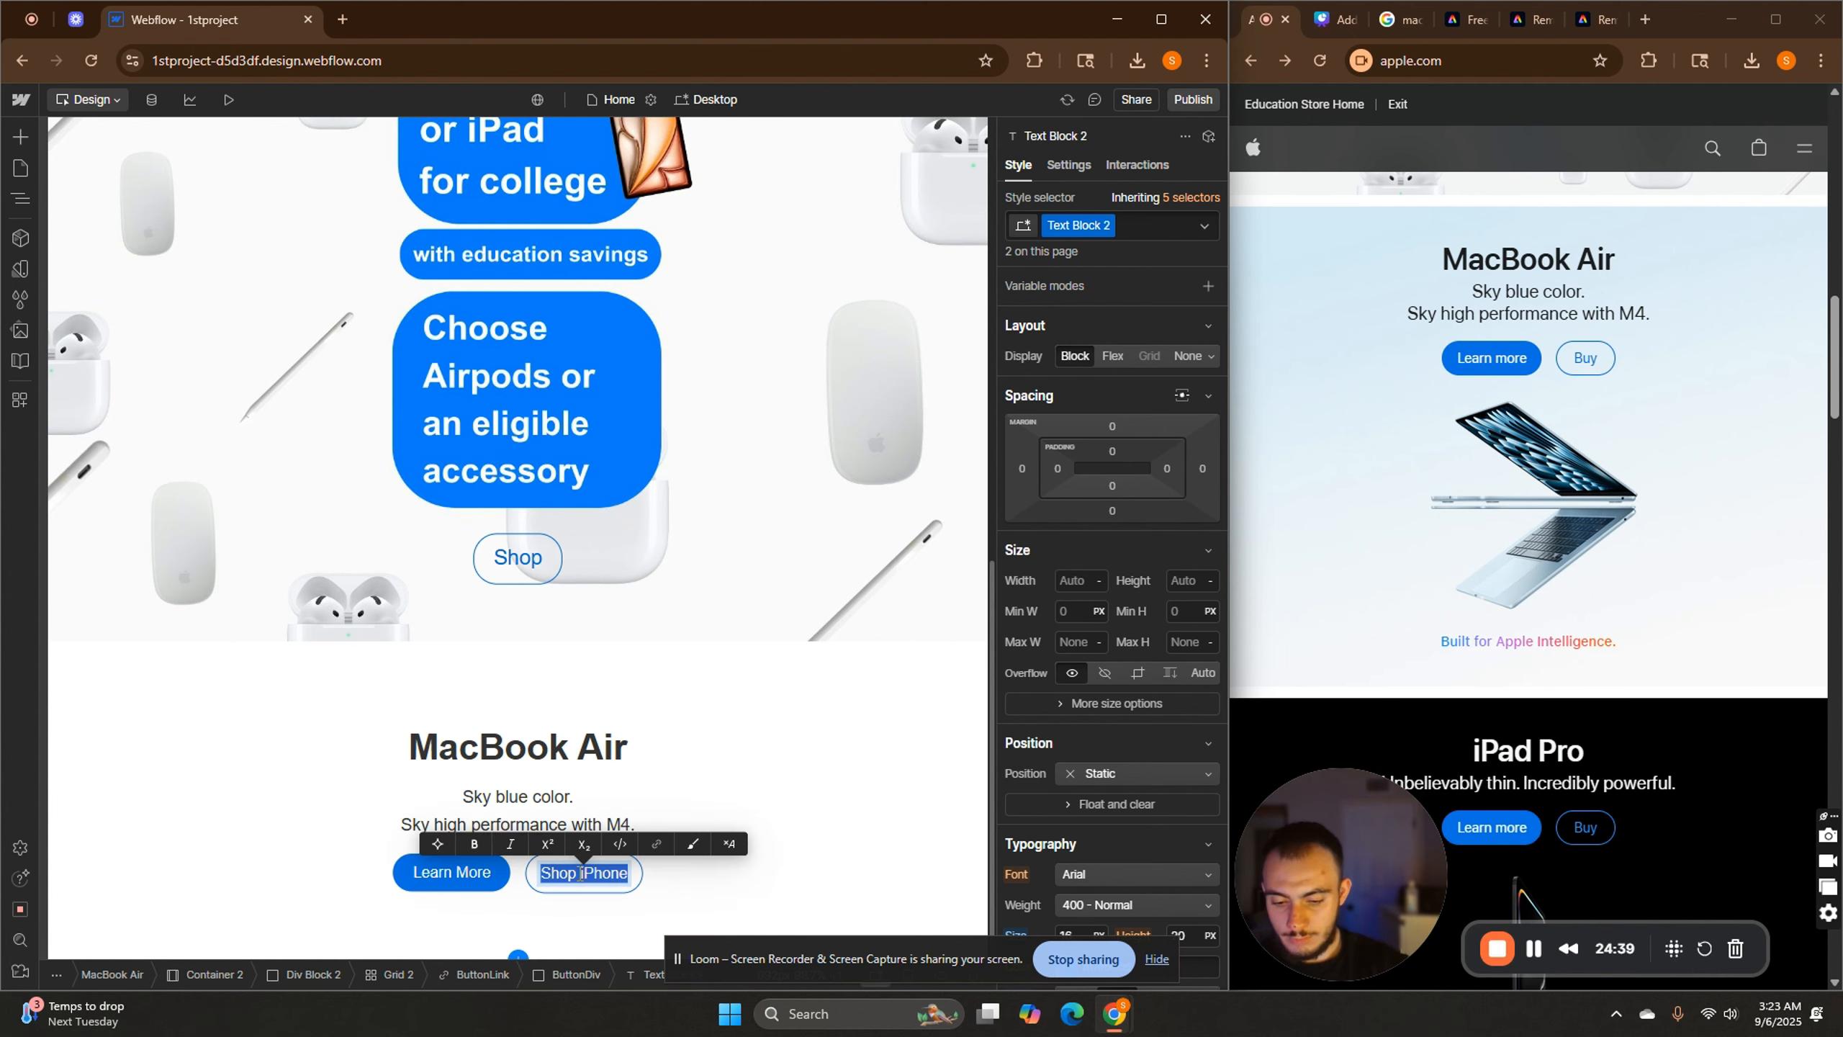
type("Buy")
left_click(715, 832)
Add an image element to Container 2, directly below Div Block 2 in the MacBook Air section.
scroll(725, 820, "up", 9)
scroll(762, 820, "down", 10)
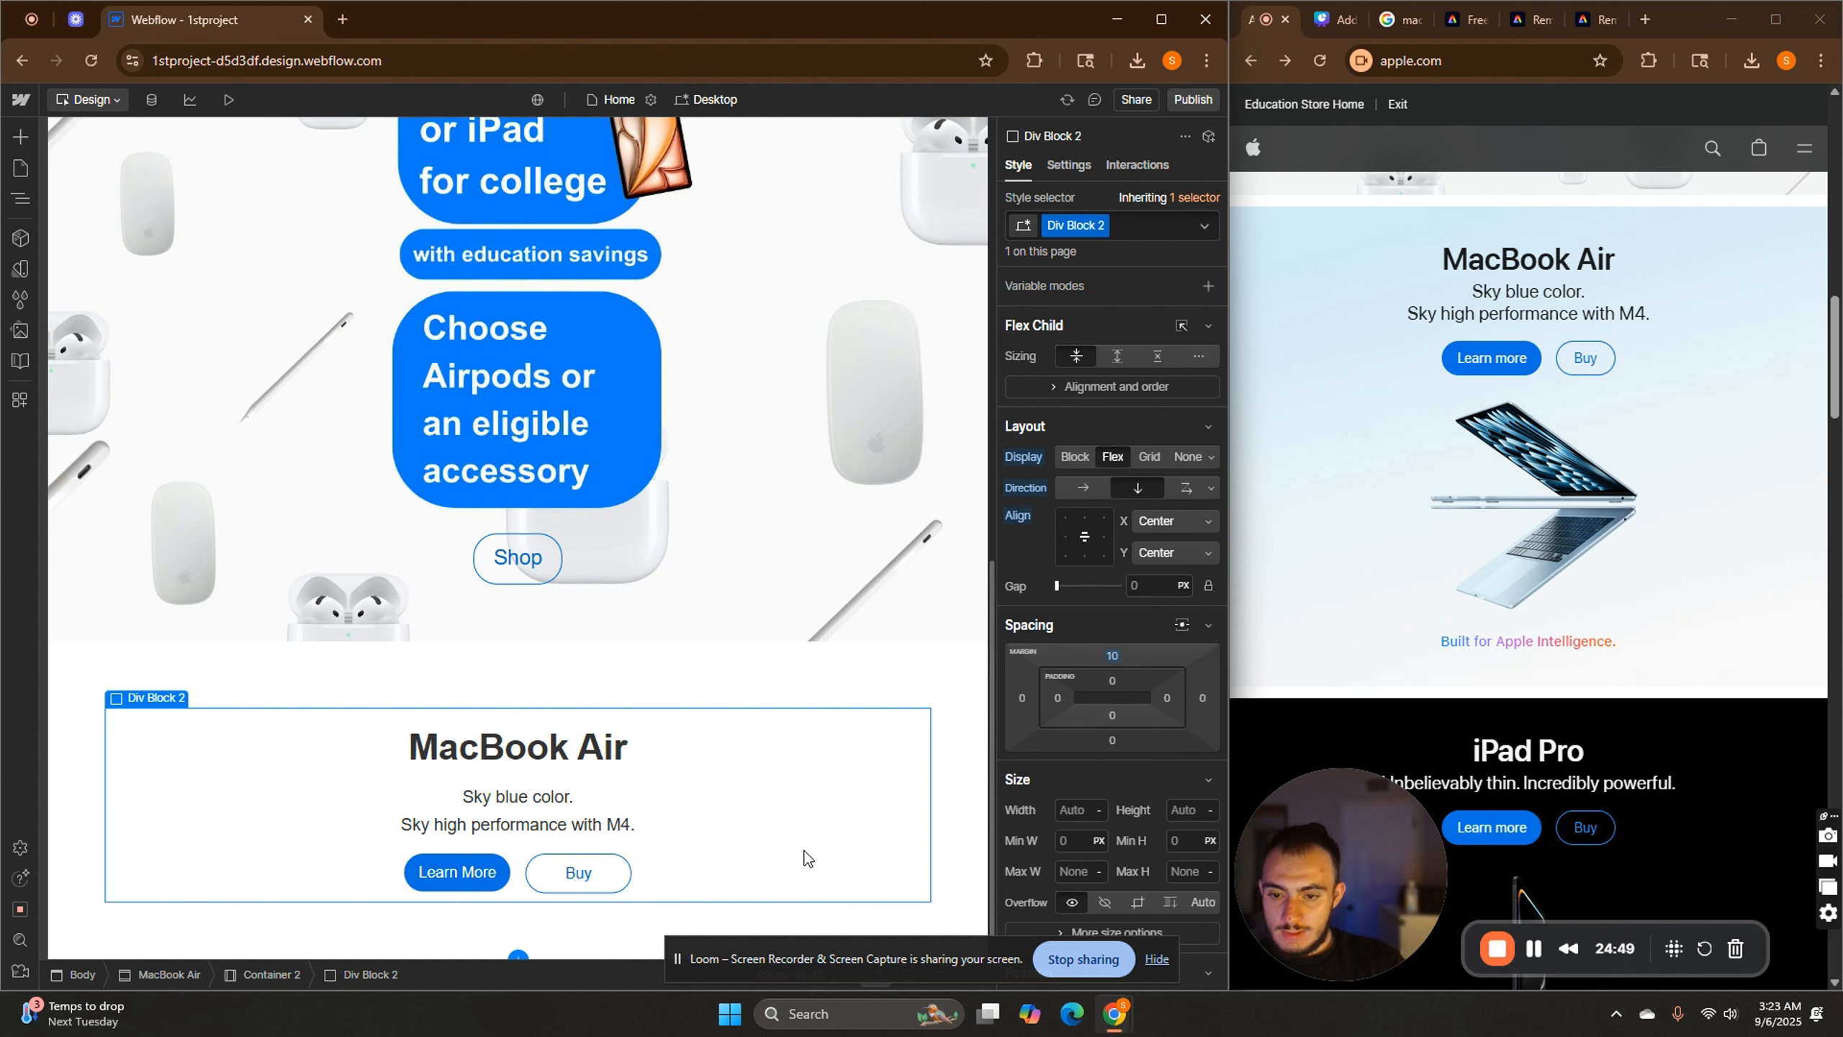
left_click(20, 197)
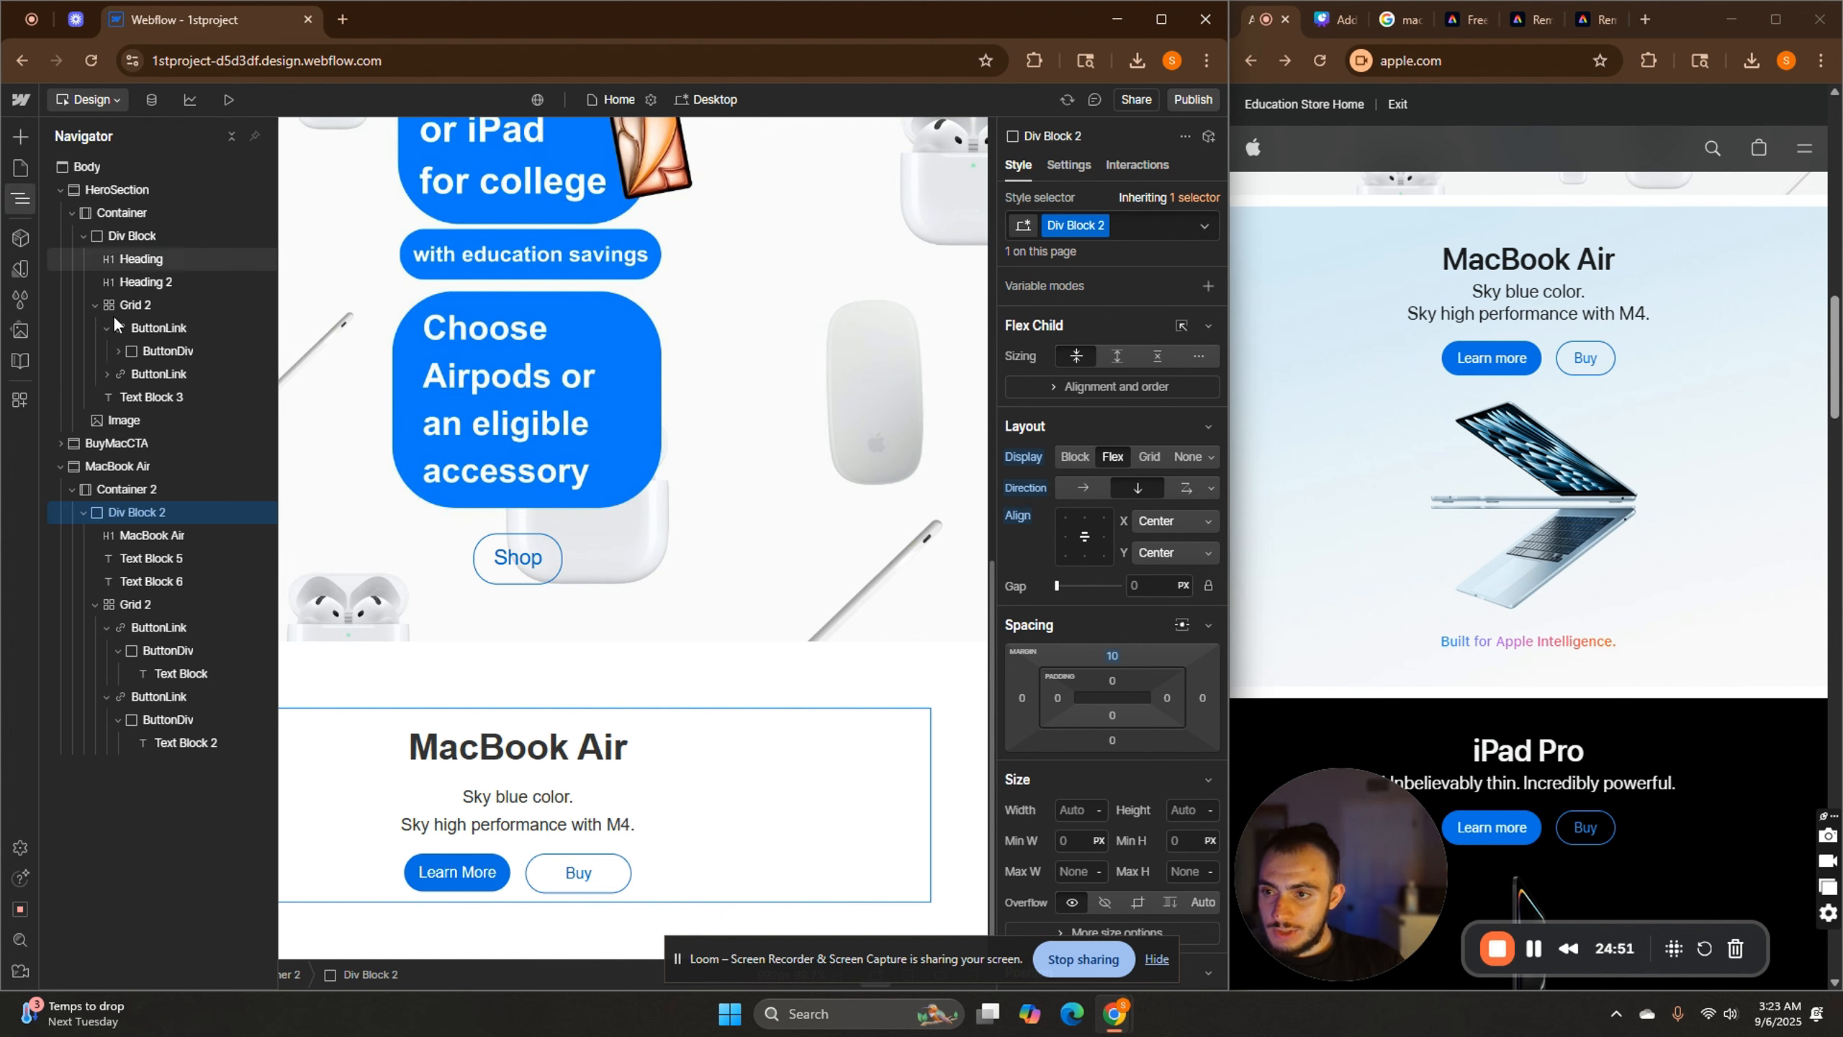
left_click(105, 490)
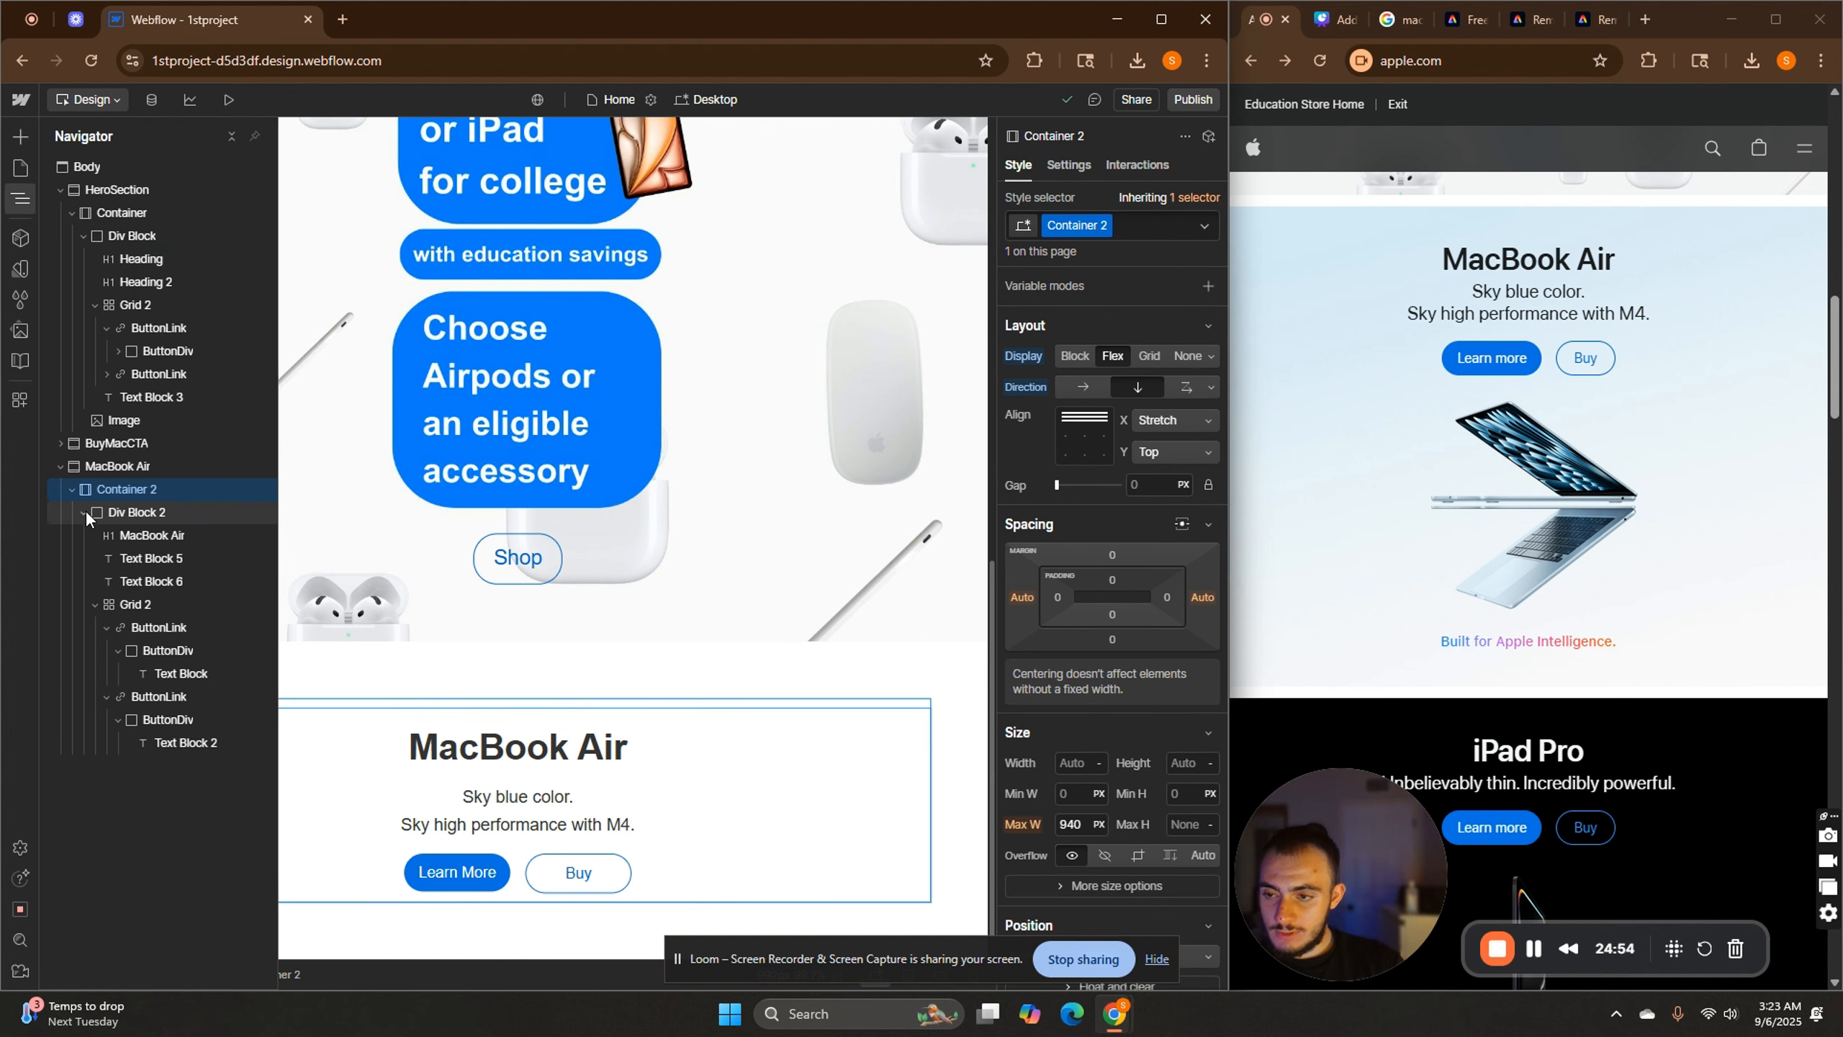
left_click(84, 511)
key("ctrl+e")
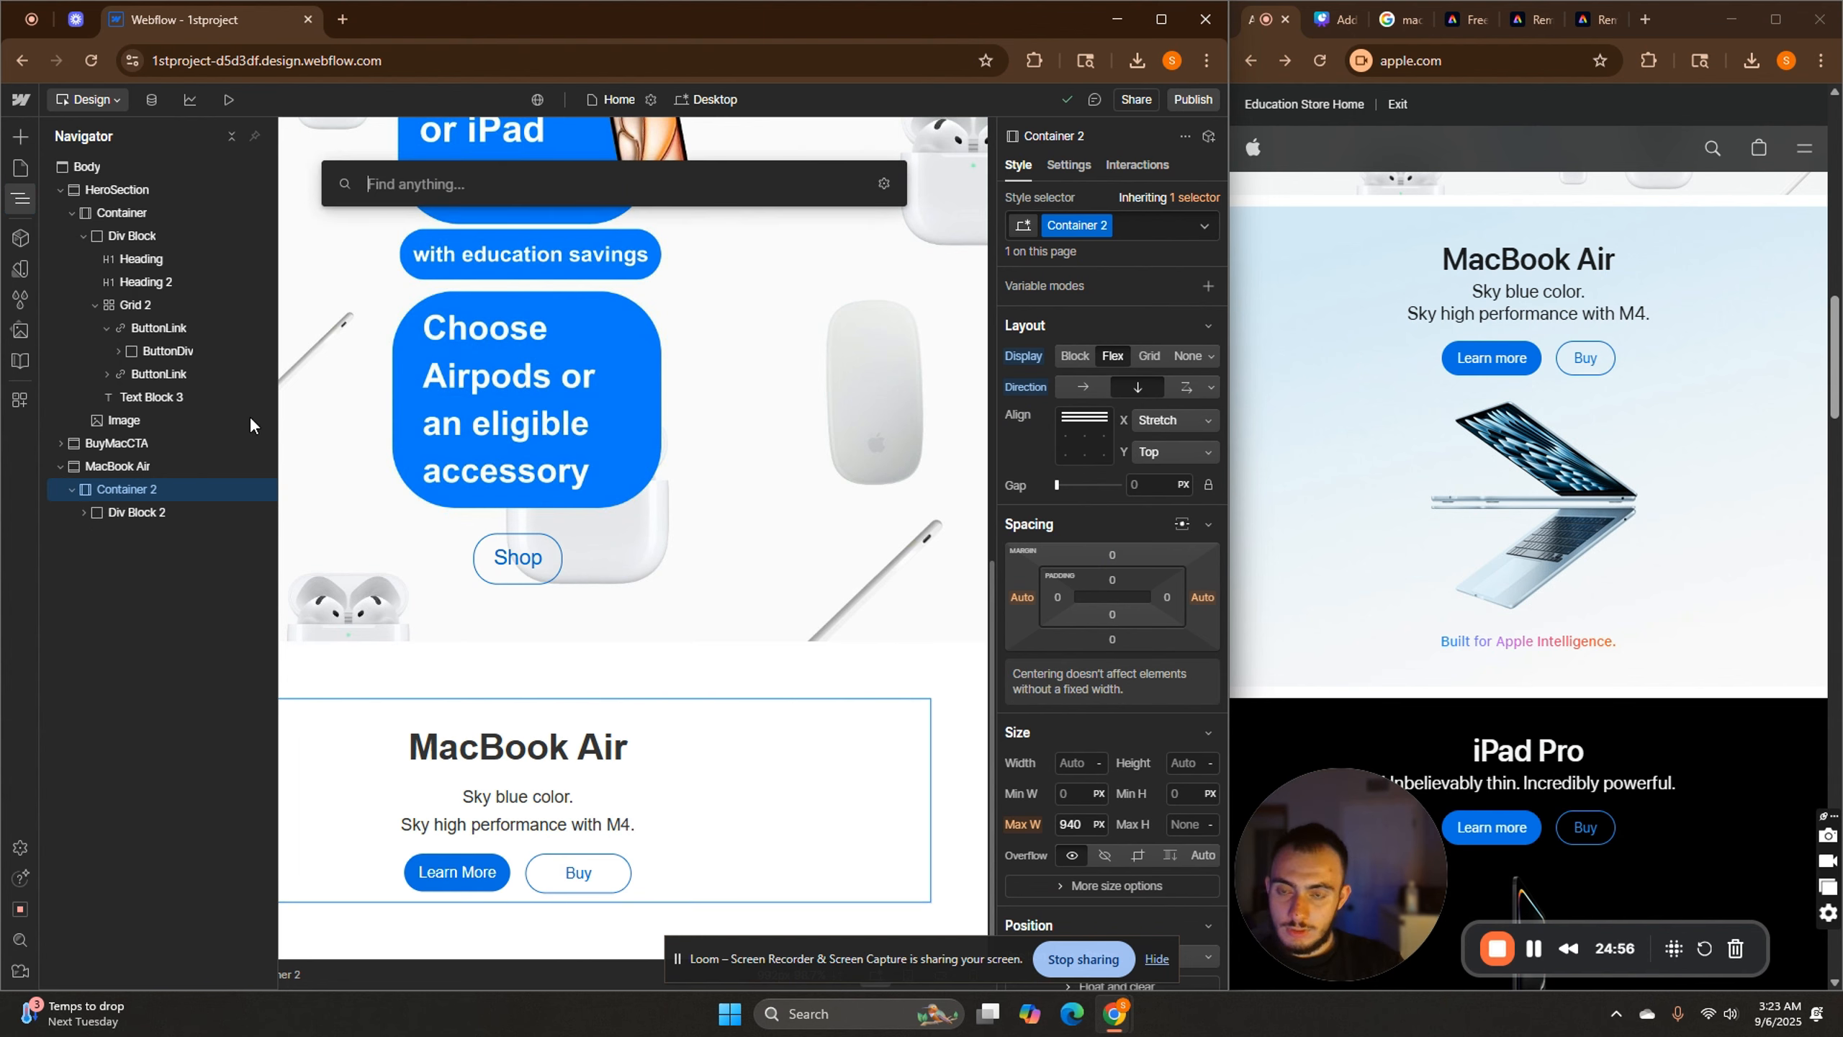
type("im")
left_click(441, 285)
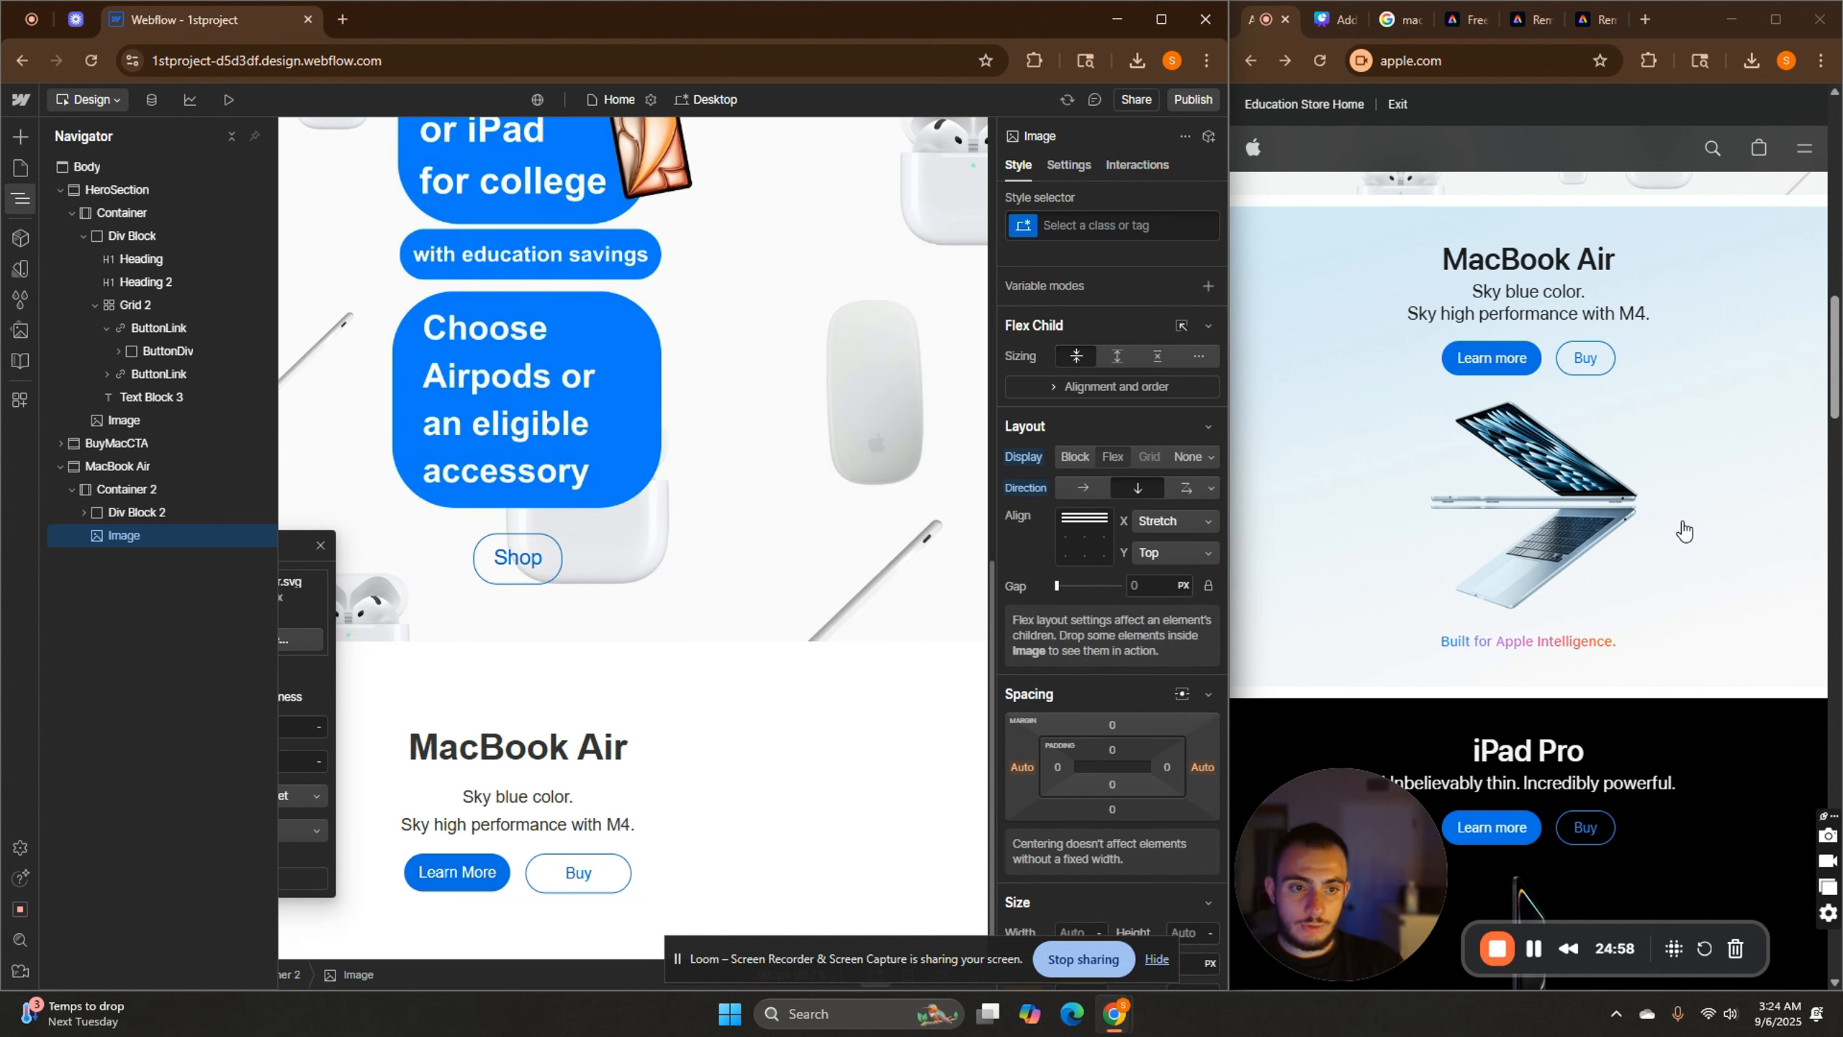
Upload apple-macbook-air-15in-m4 from Downloads to the assets and use it as the image in the MacBook Air section.
scroll(394, 486, "down", 3)
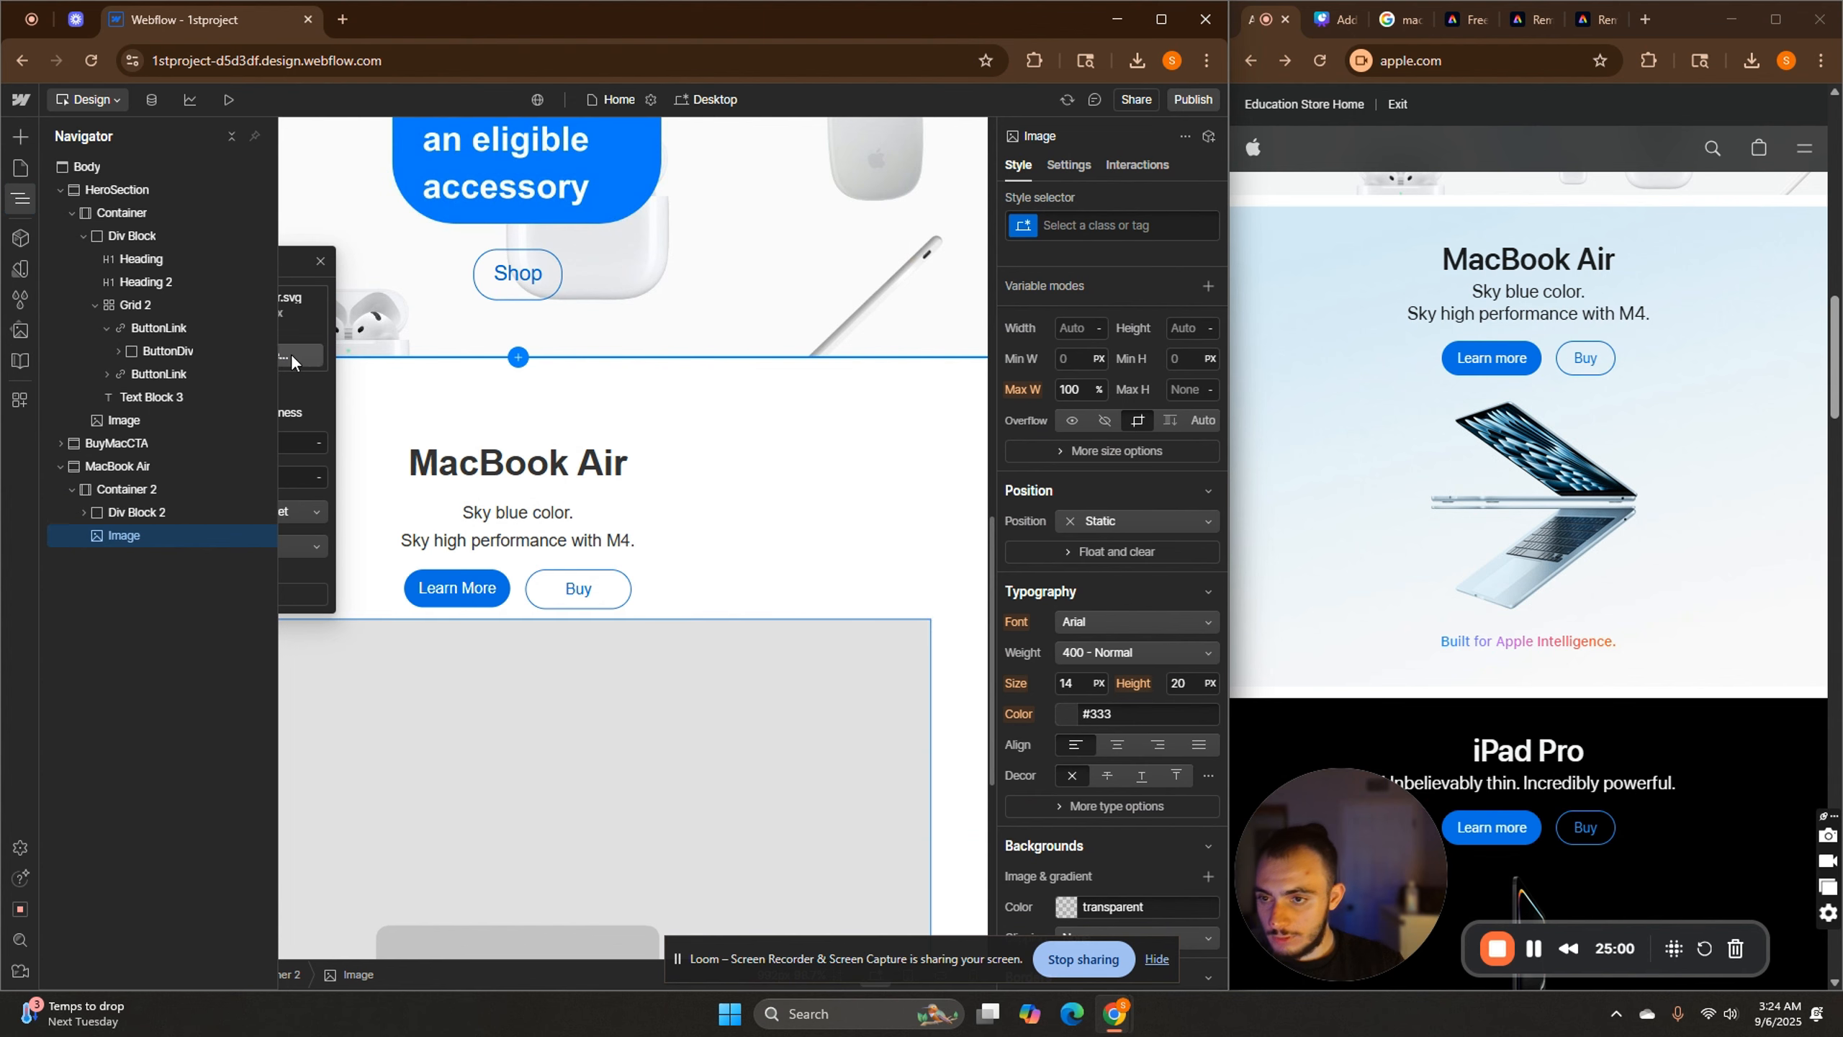
left_click(20, 198)
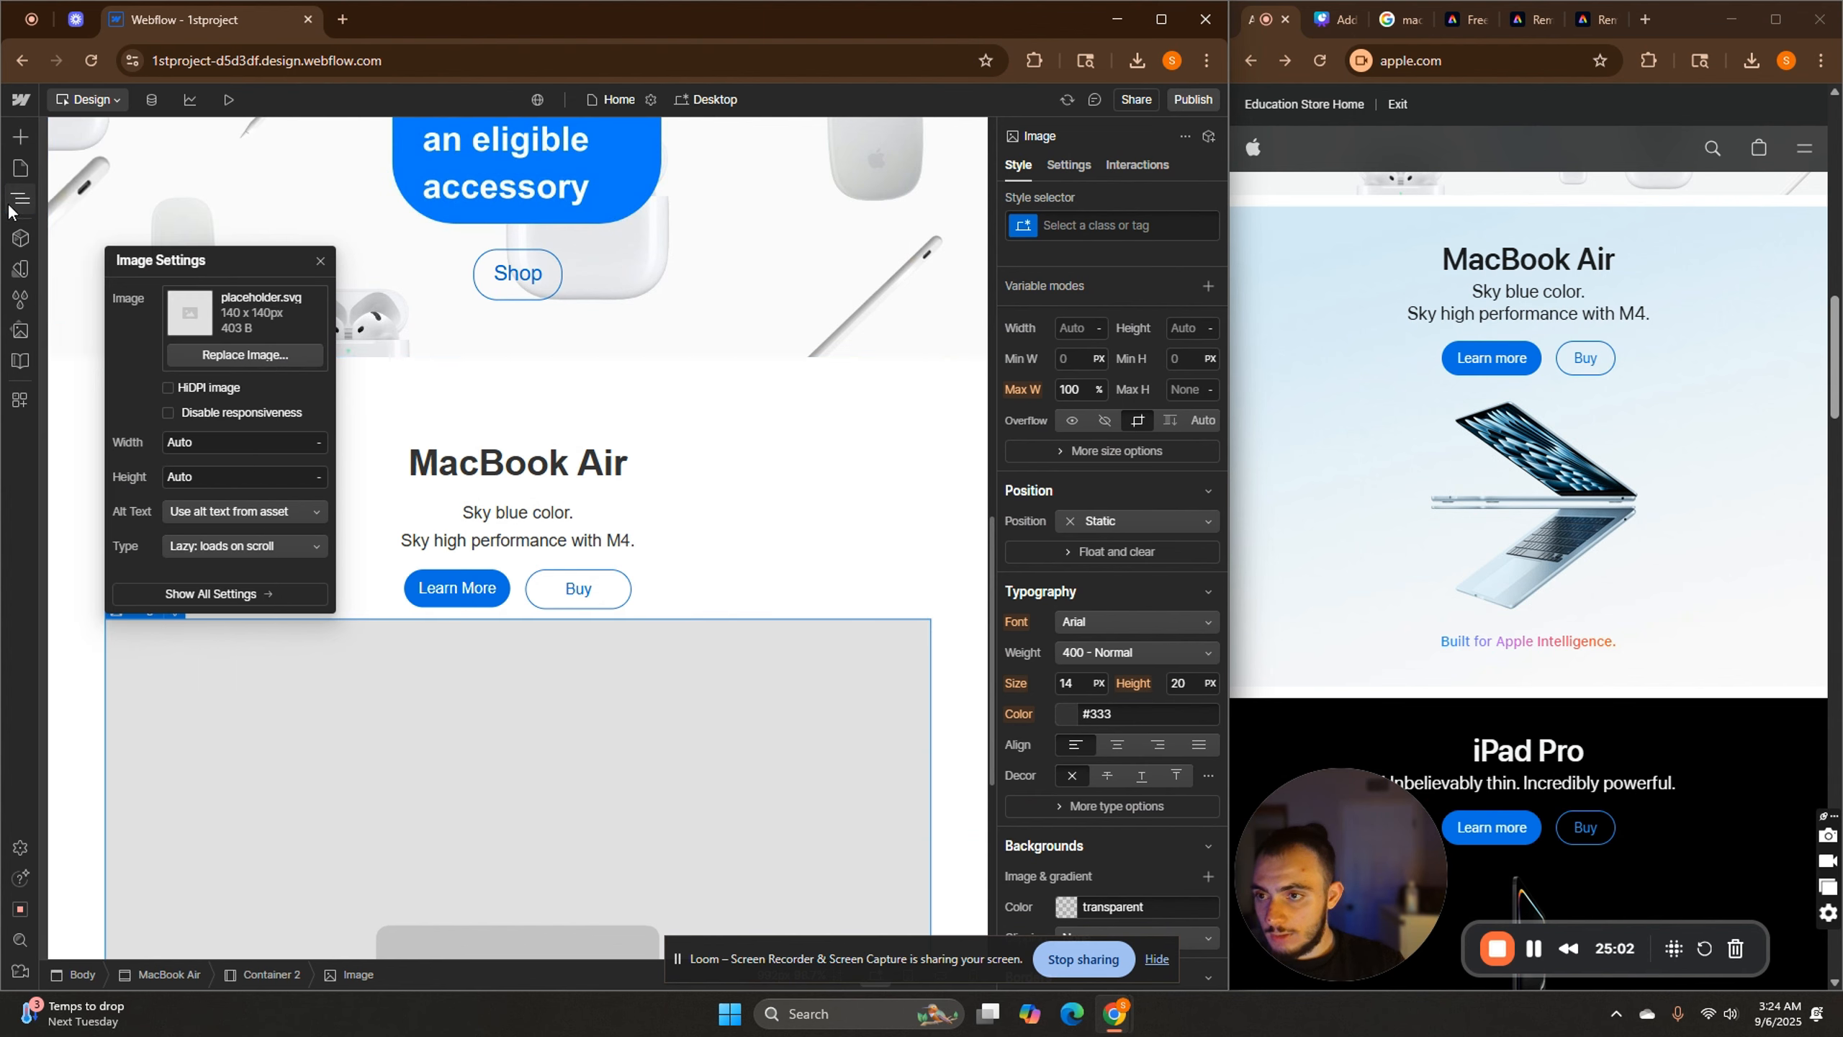
left_click(222, 348)
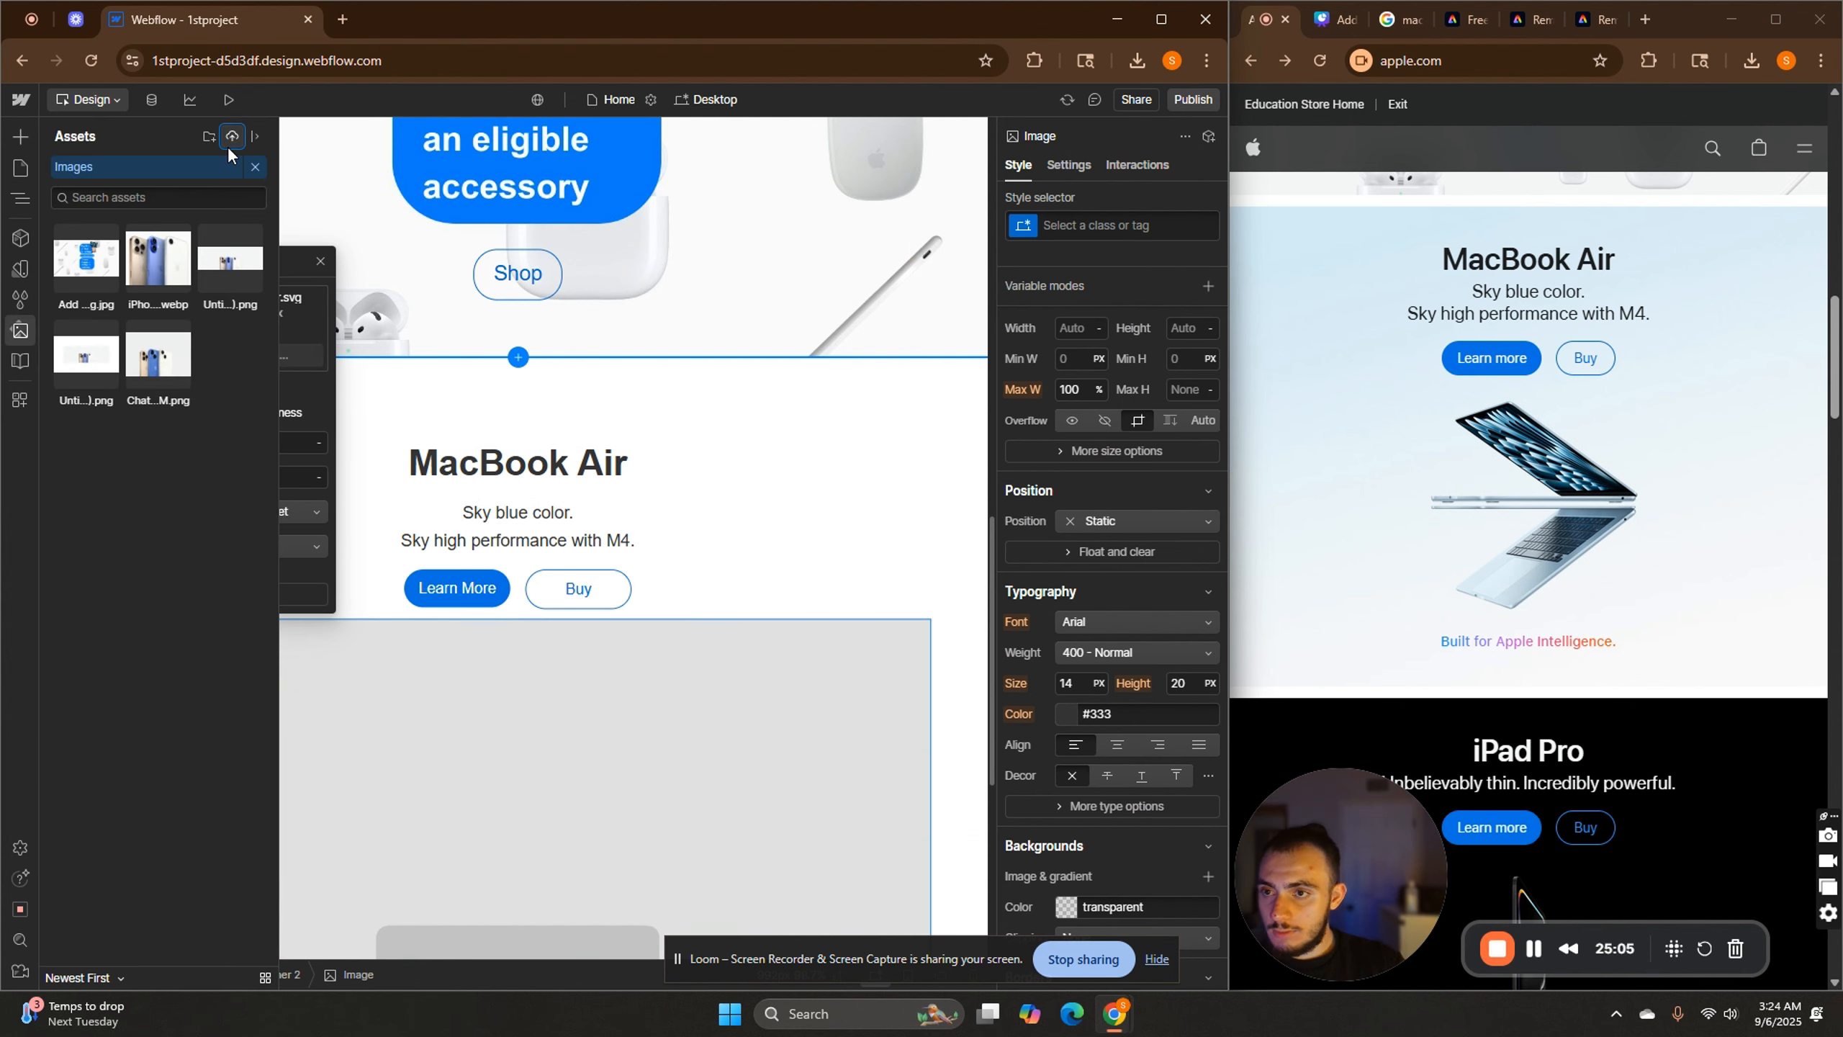
left_click(232, 137)
left_click(244, 179)
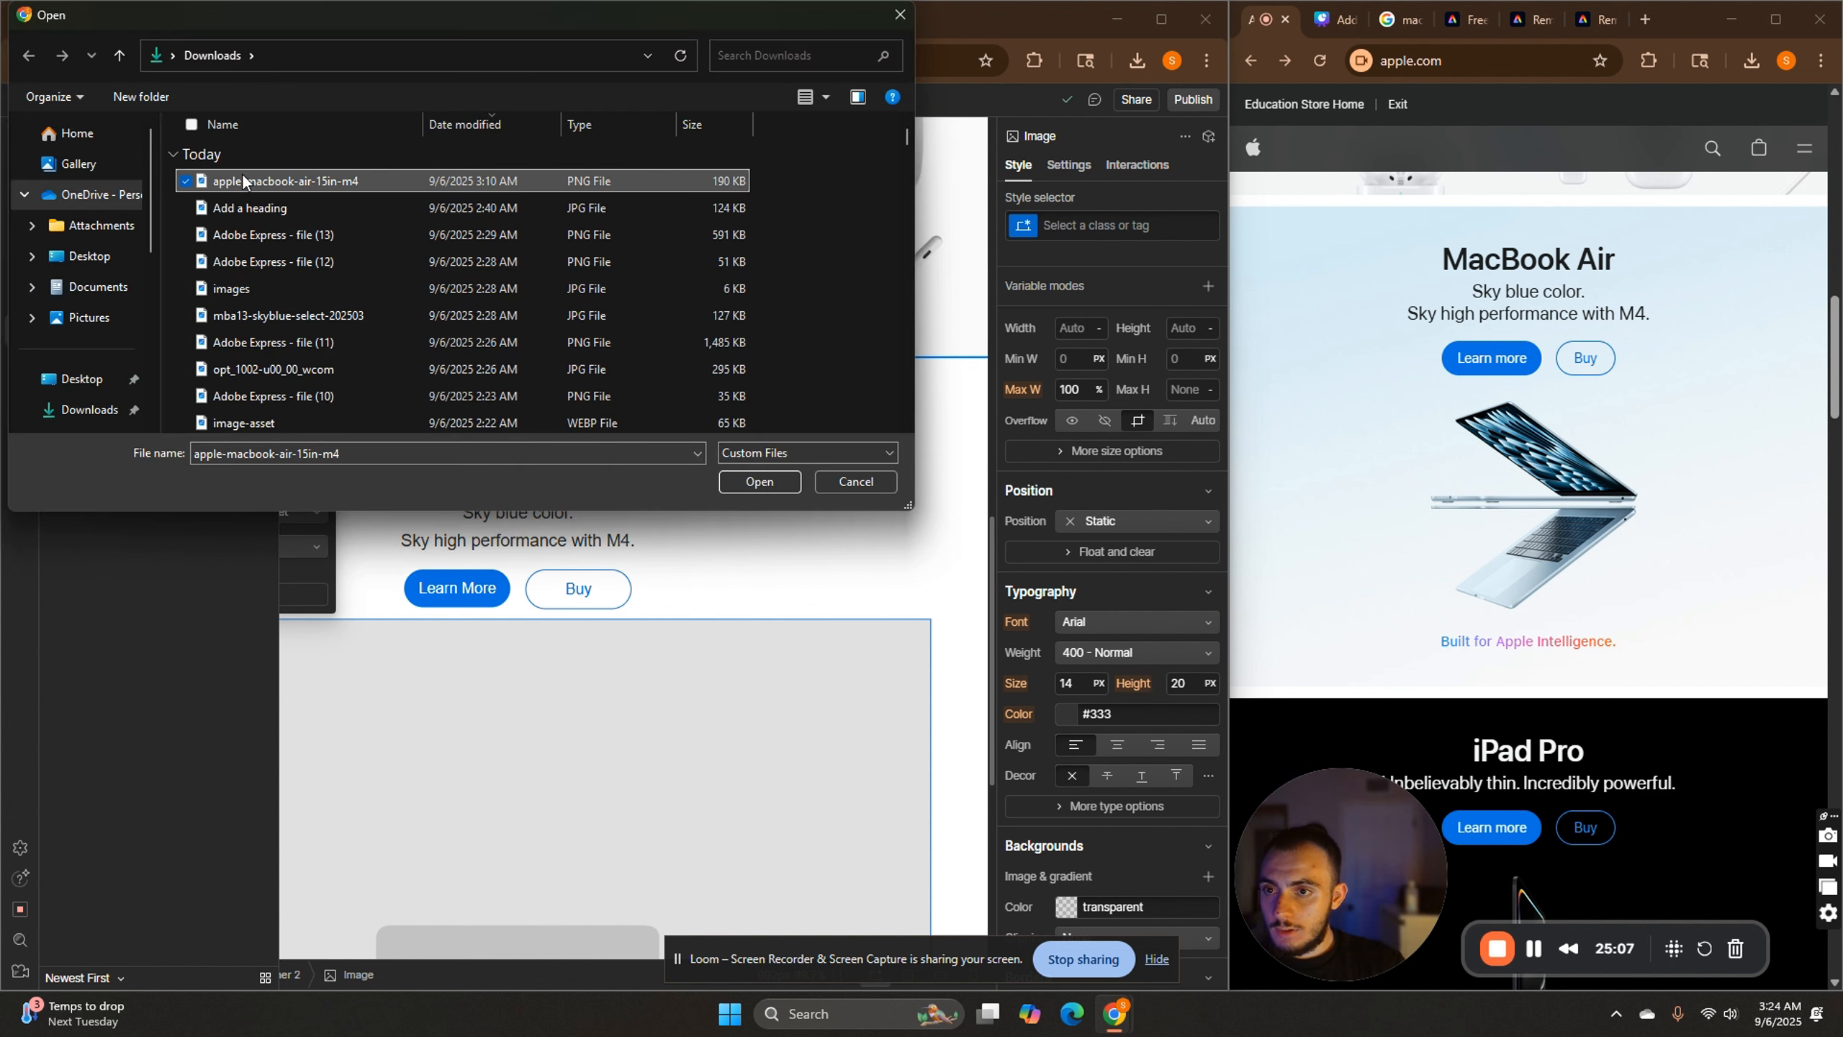
left_click(241, 172)
left_click(766, 487)
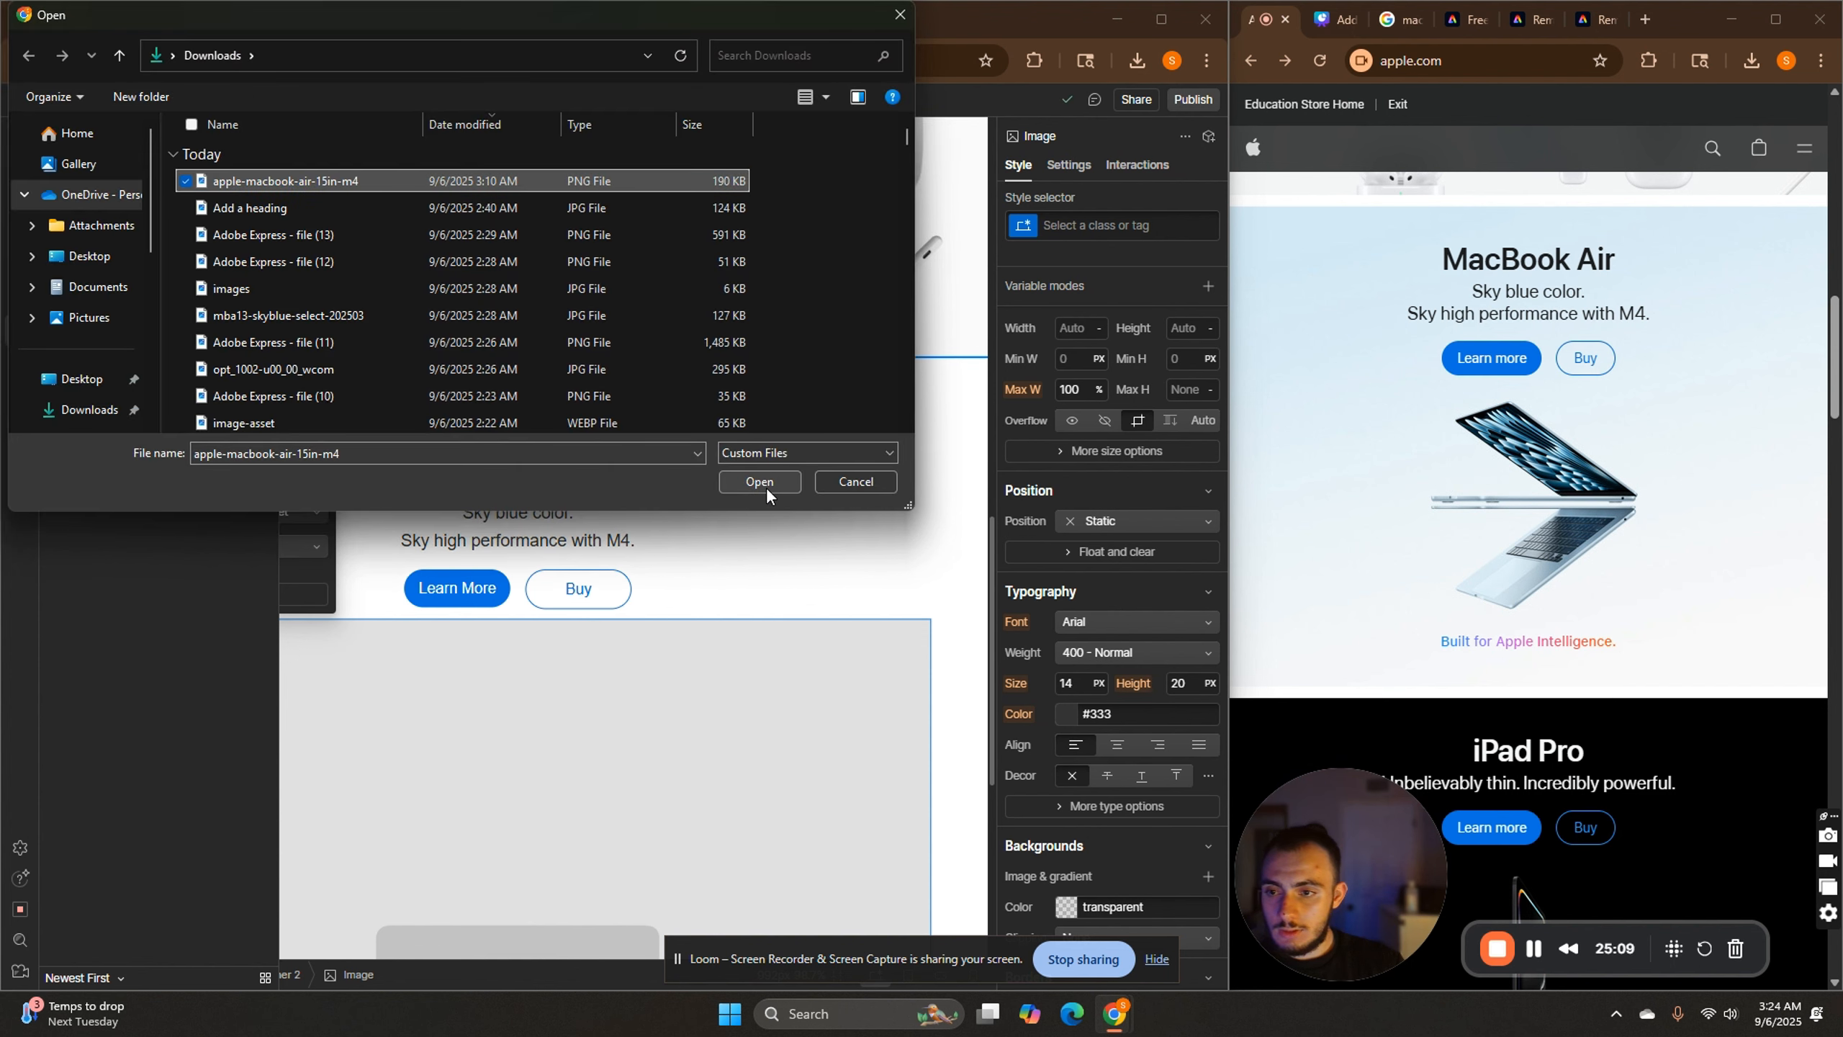
left_click(763, 483)
scroll(863, 730, "down", 5)
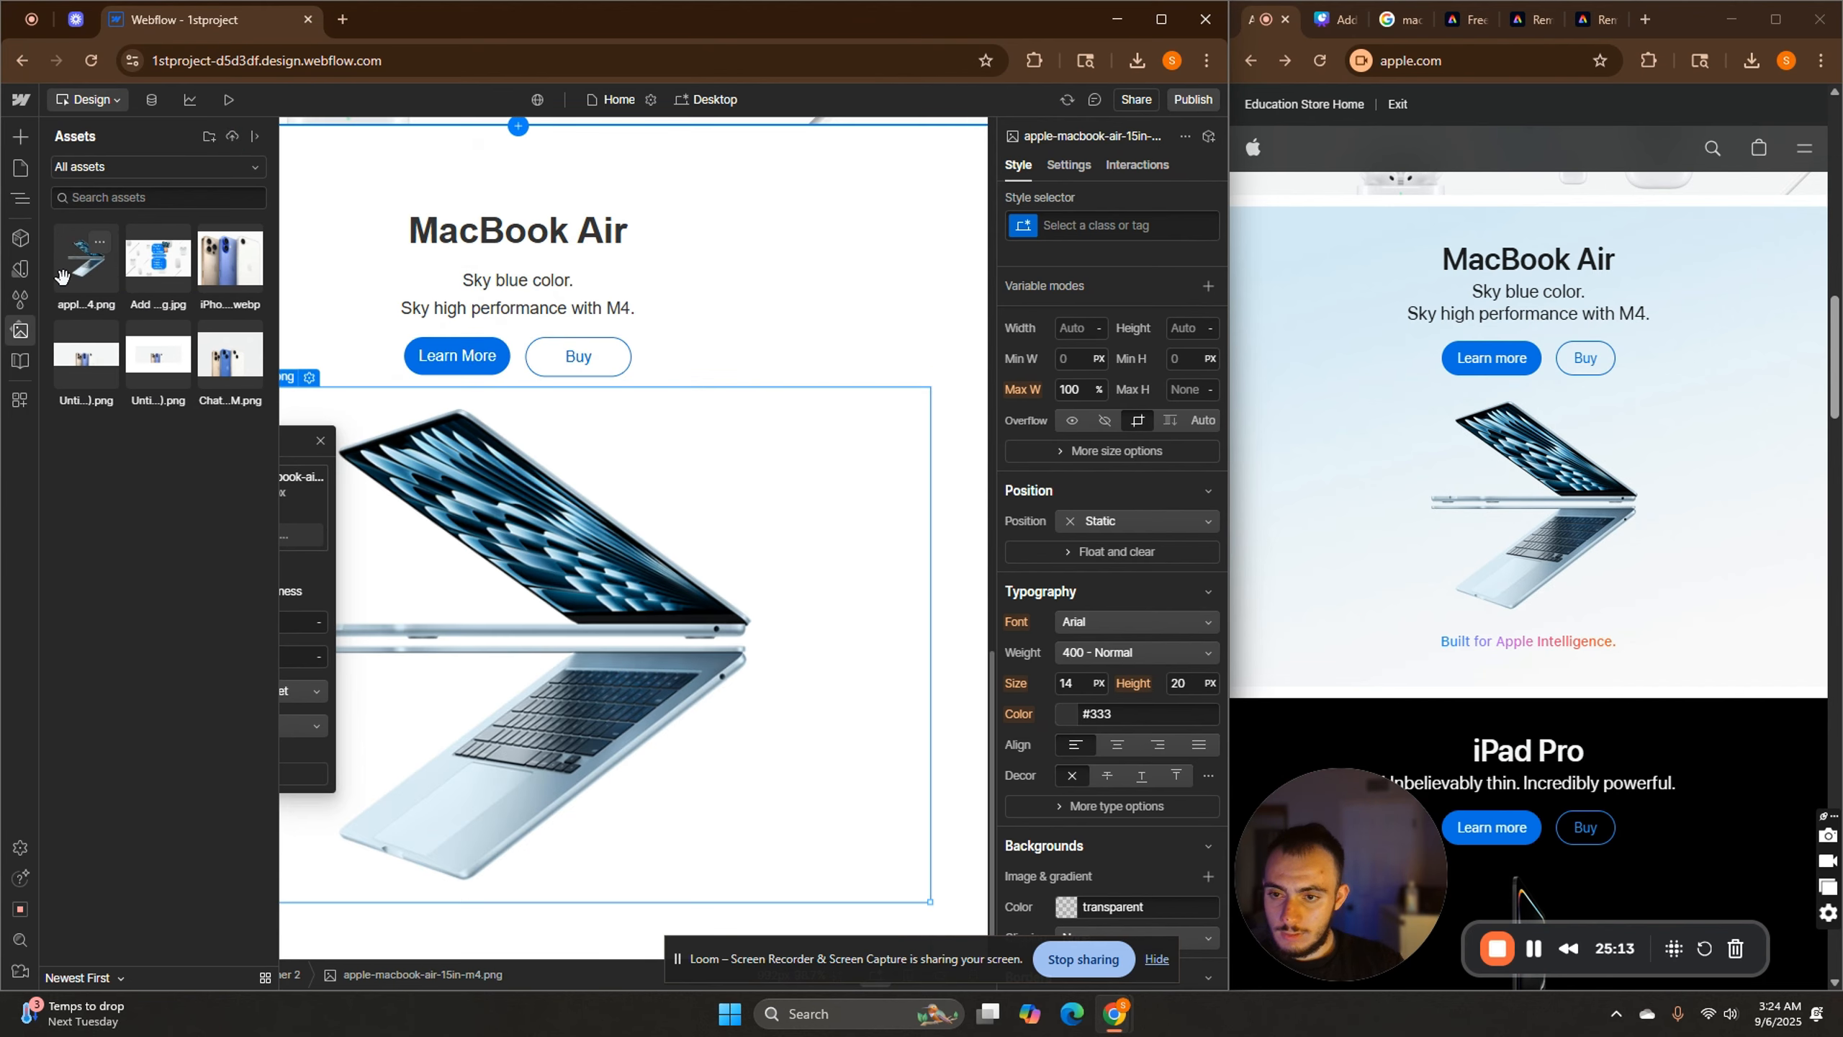
left_click(67, 274)
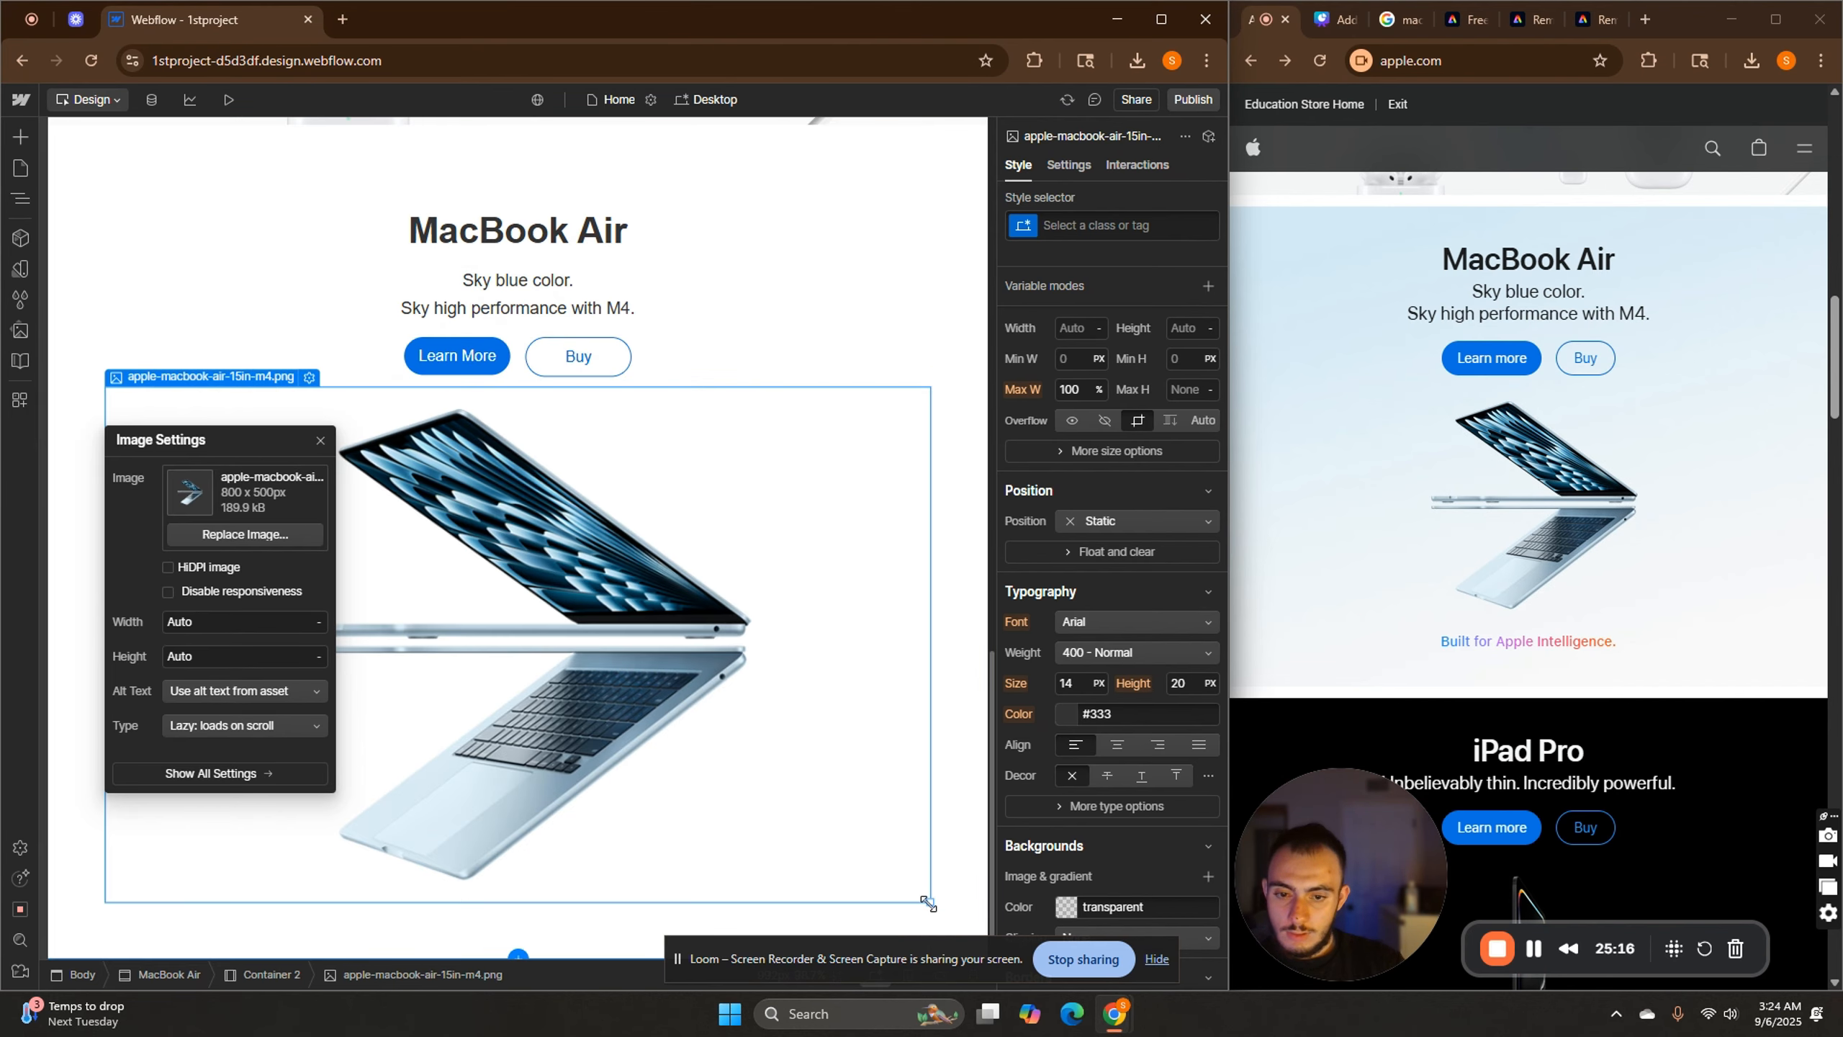
Shrink the MacBook image to about two-thirds of the container's width and center Container 2's contents on both axes.
left_click_drag(929, 902, 659, 779)
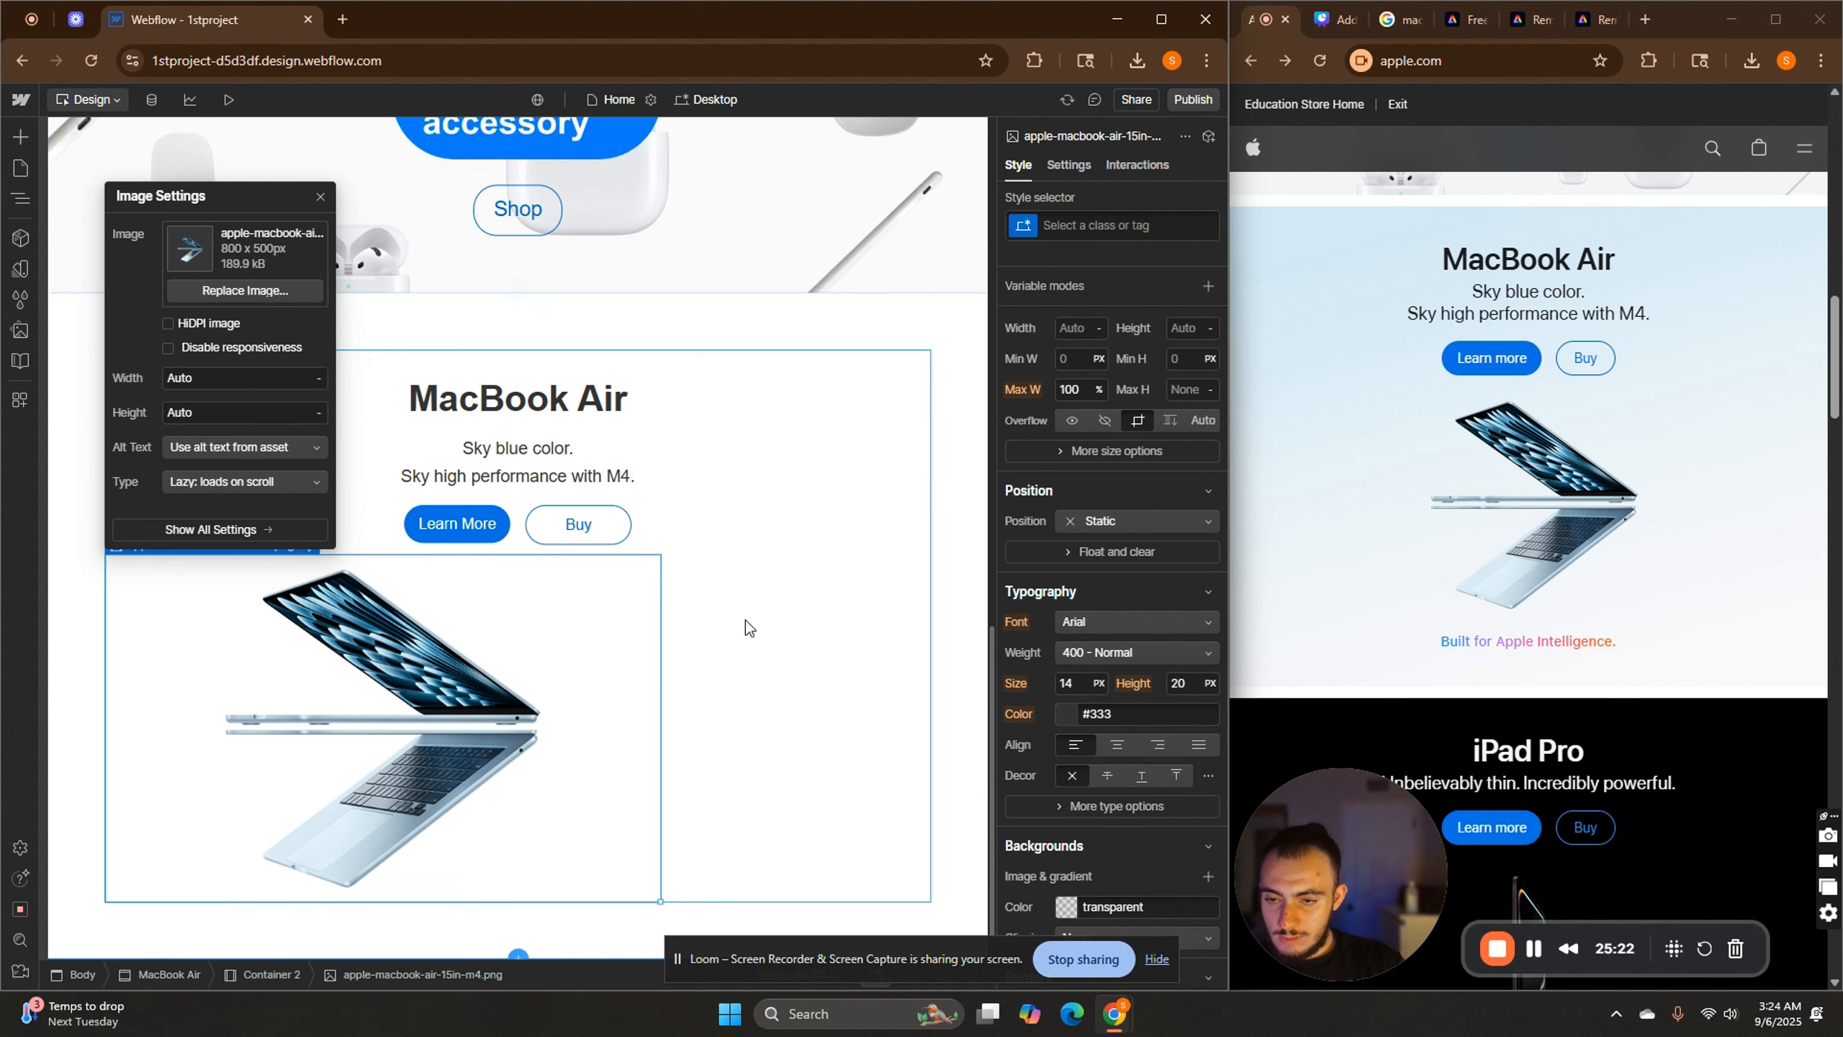
left_click(801, 562)
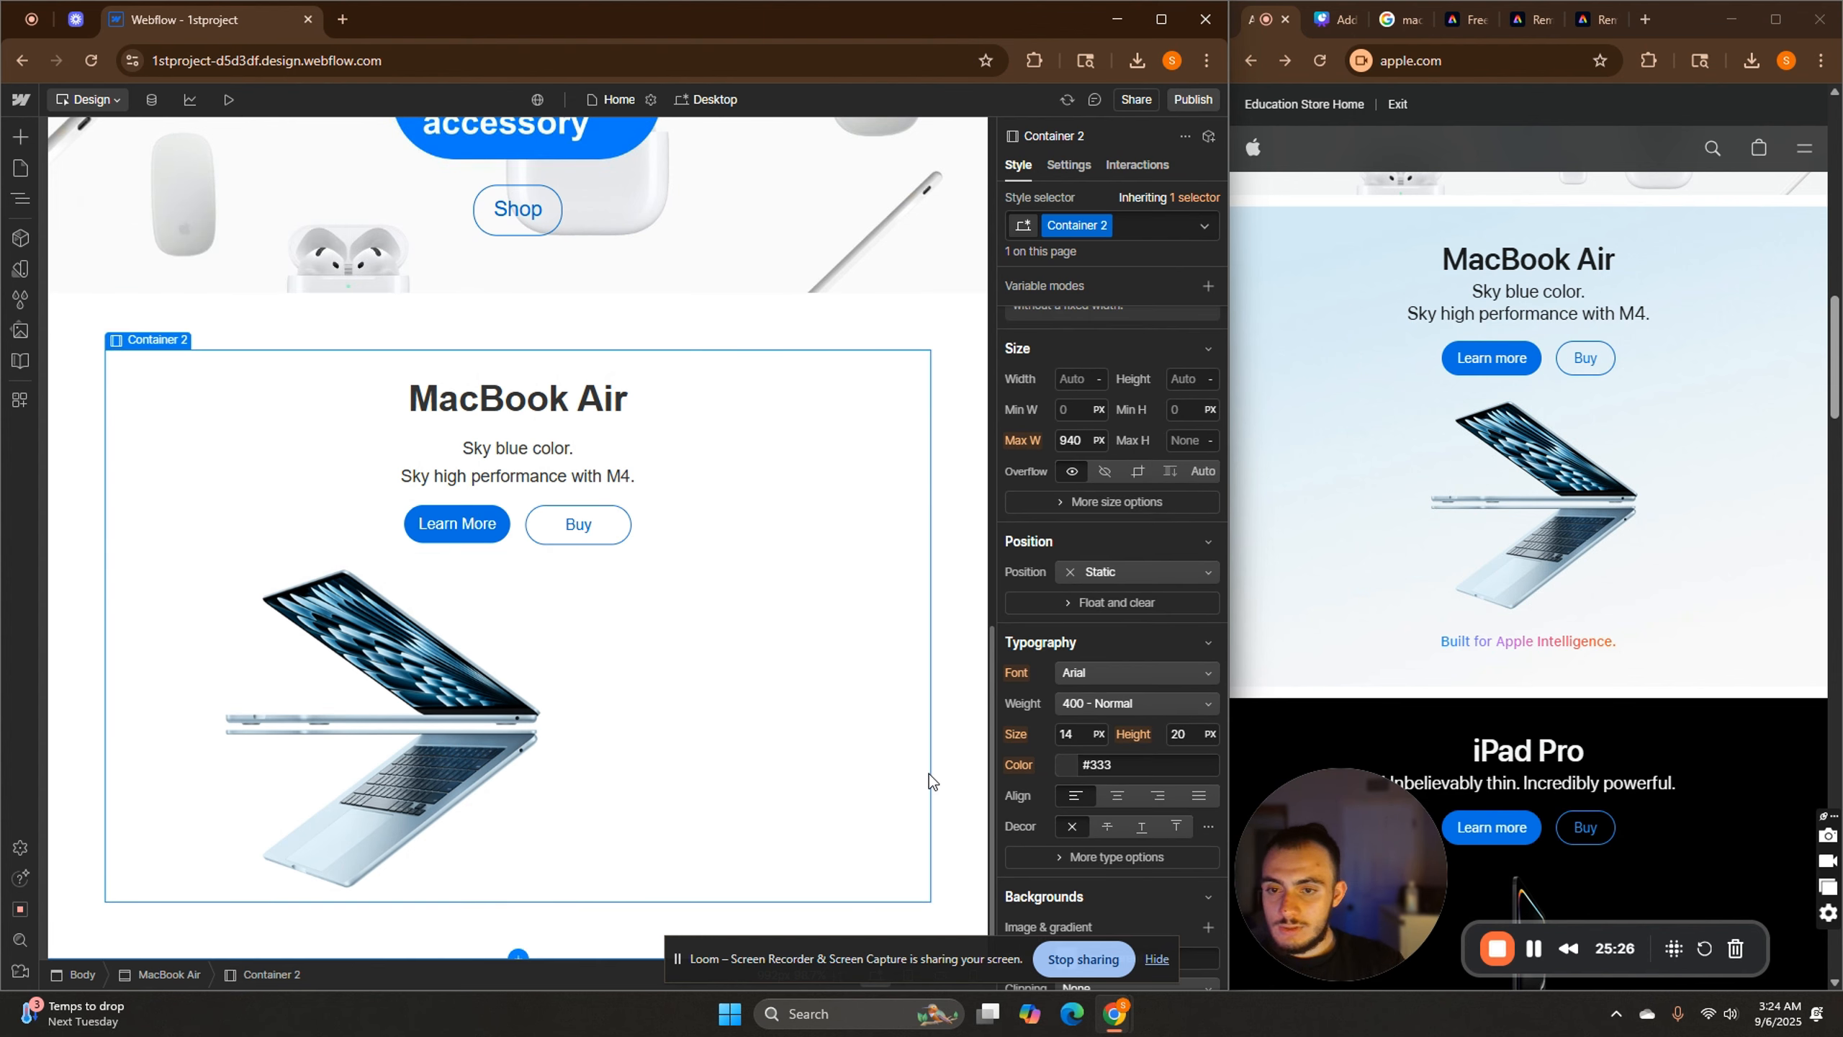
scroll(1096, 533, "up", 5)
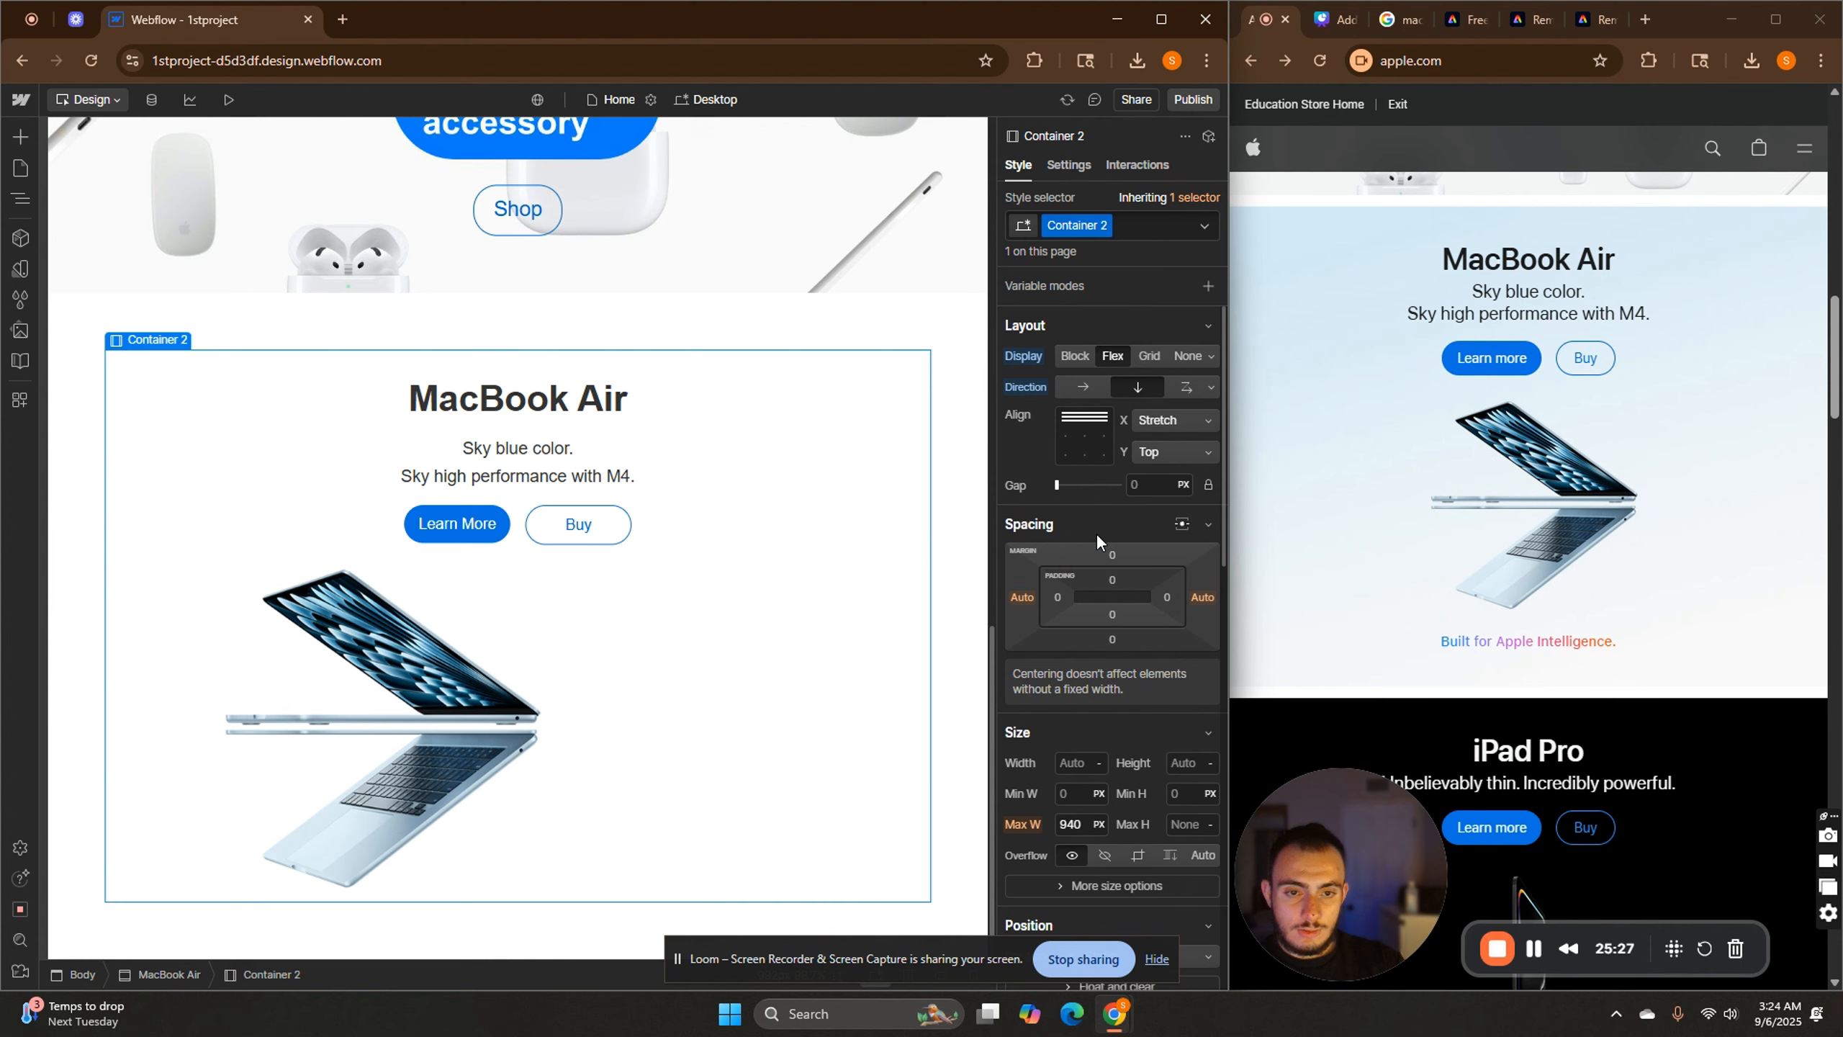
left_click(1084, 438)
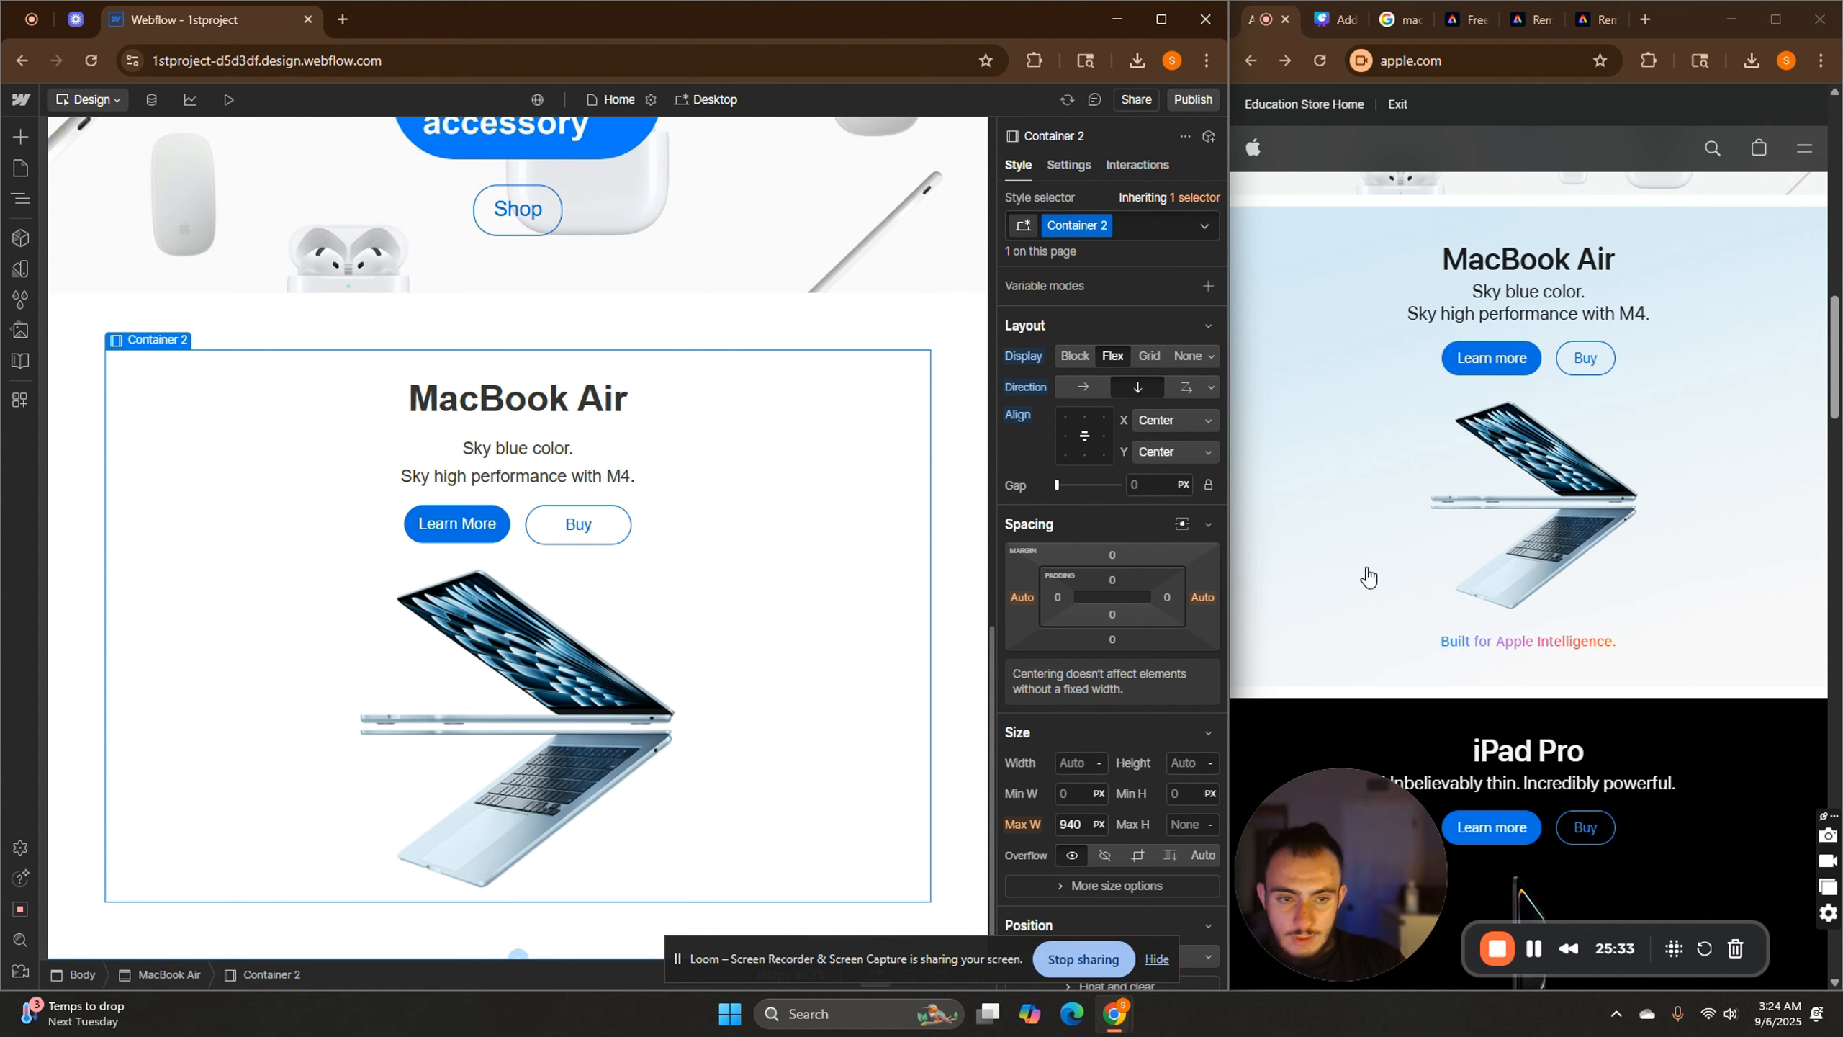
Copy the "Built for Apple Intelligence." text from the iPhone section into Container 2, below the MacBook image.
scroll(633, 705, "up", 10)
scroll(634, 705, "up", 6)
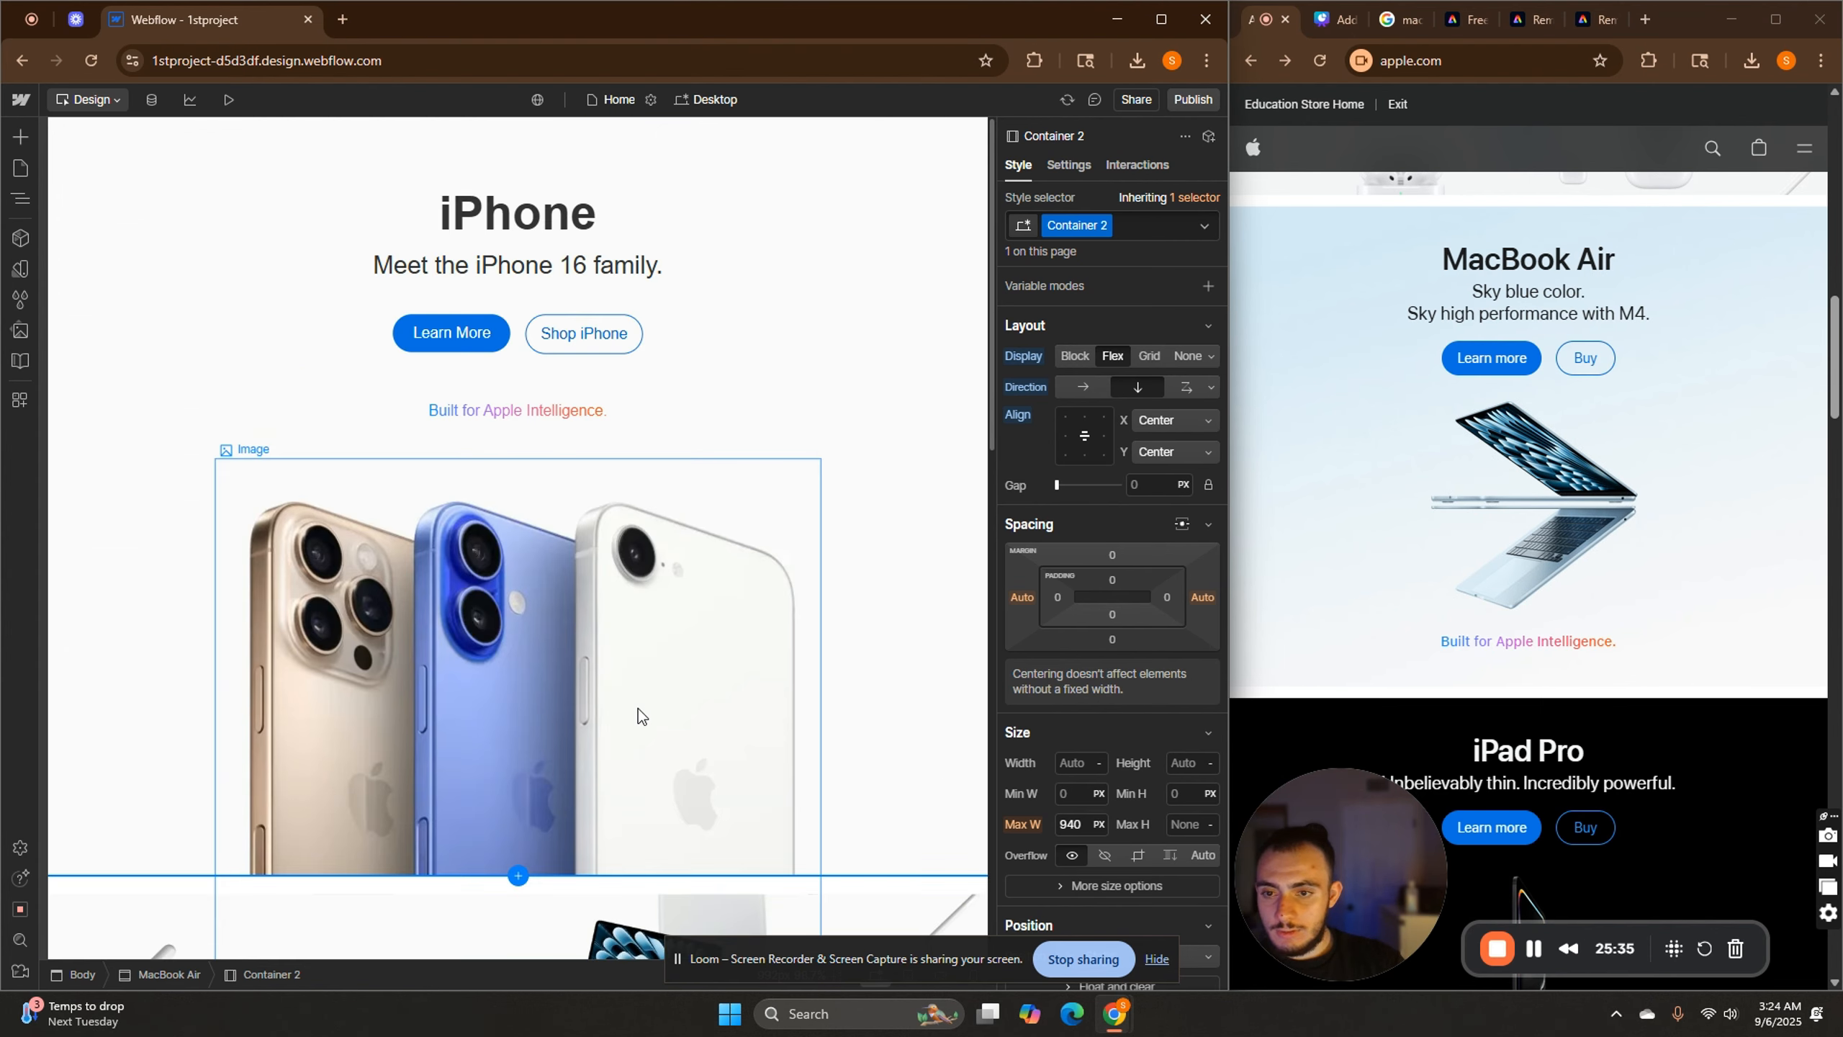
left_click(556, 410)
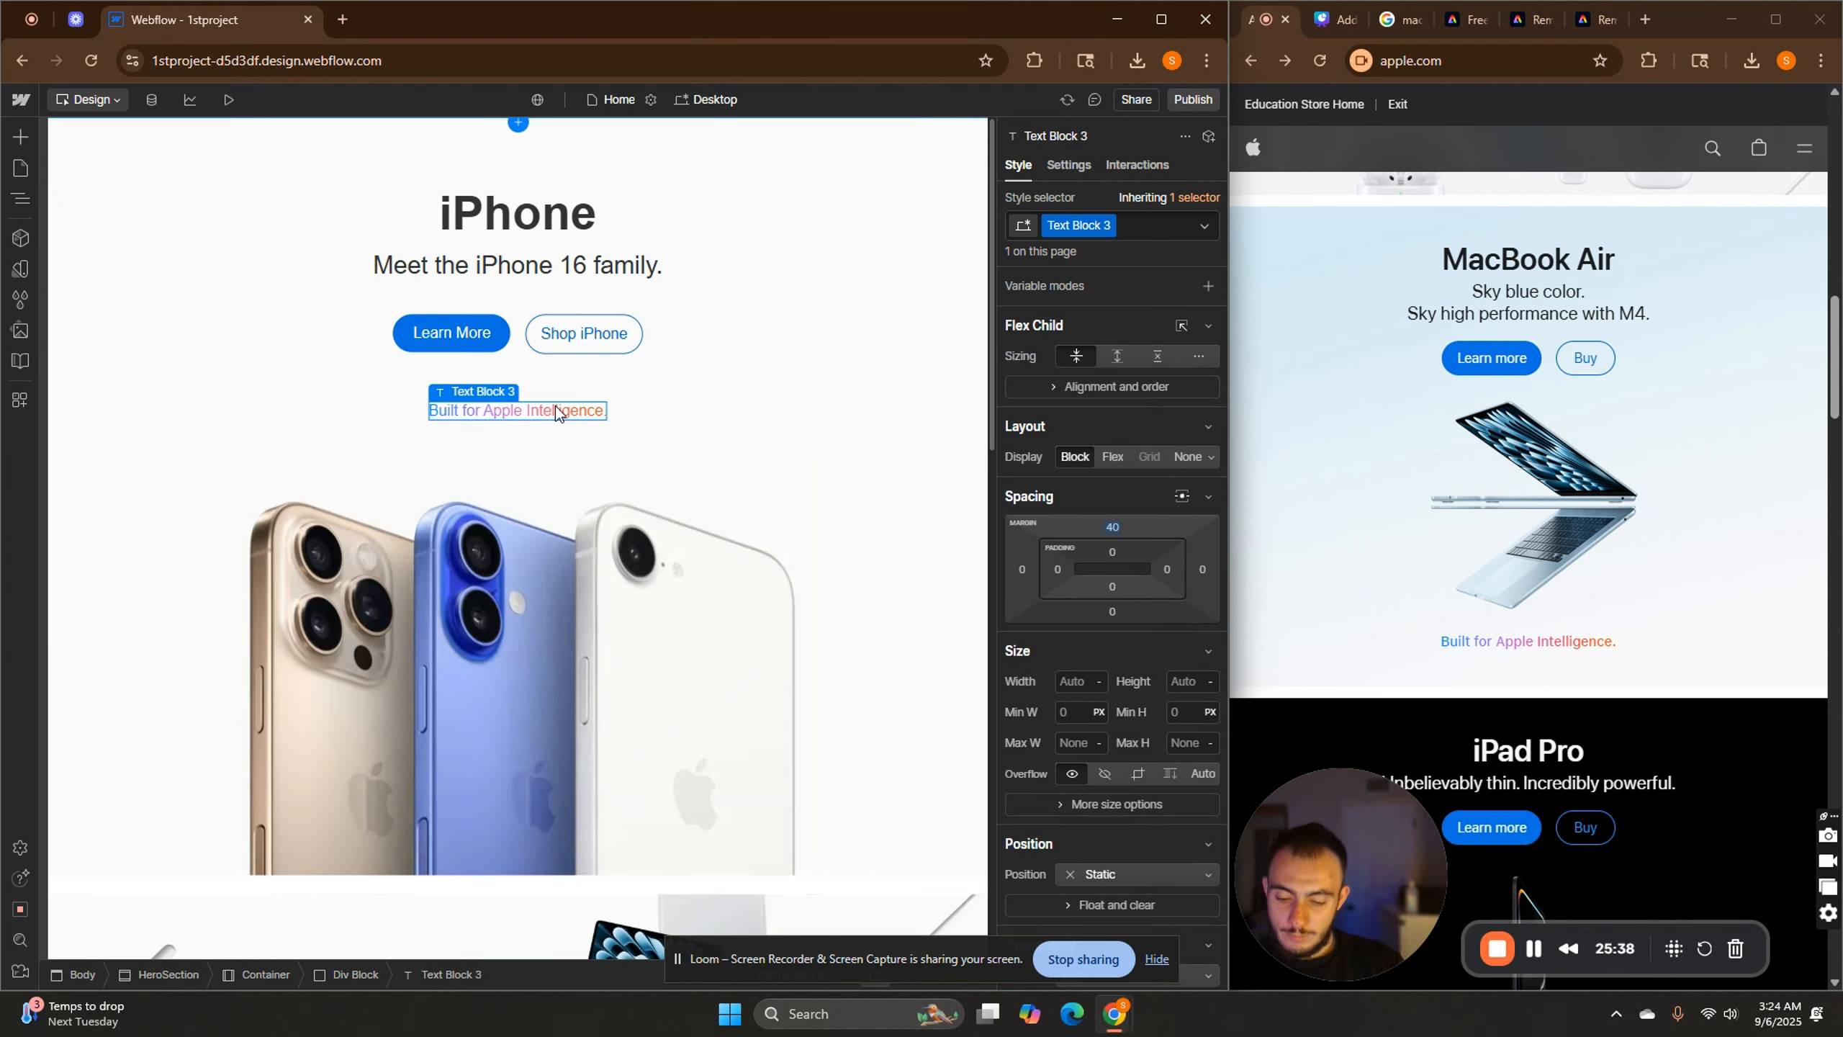
scroll(694, 638, "down", 15)
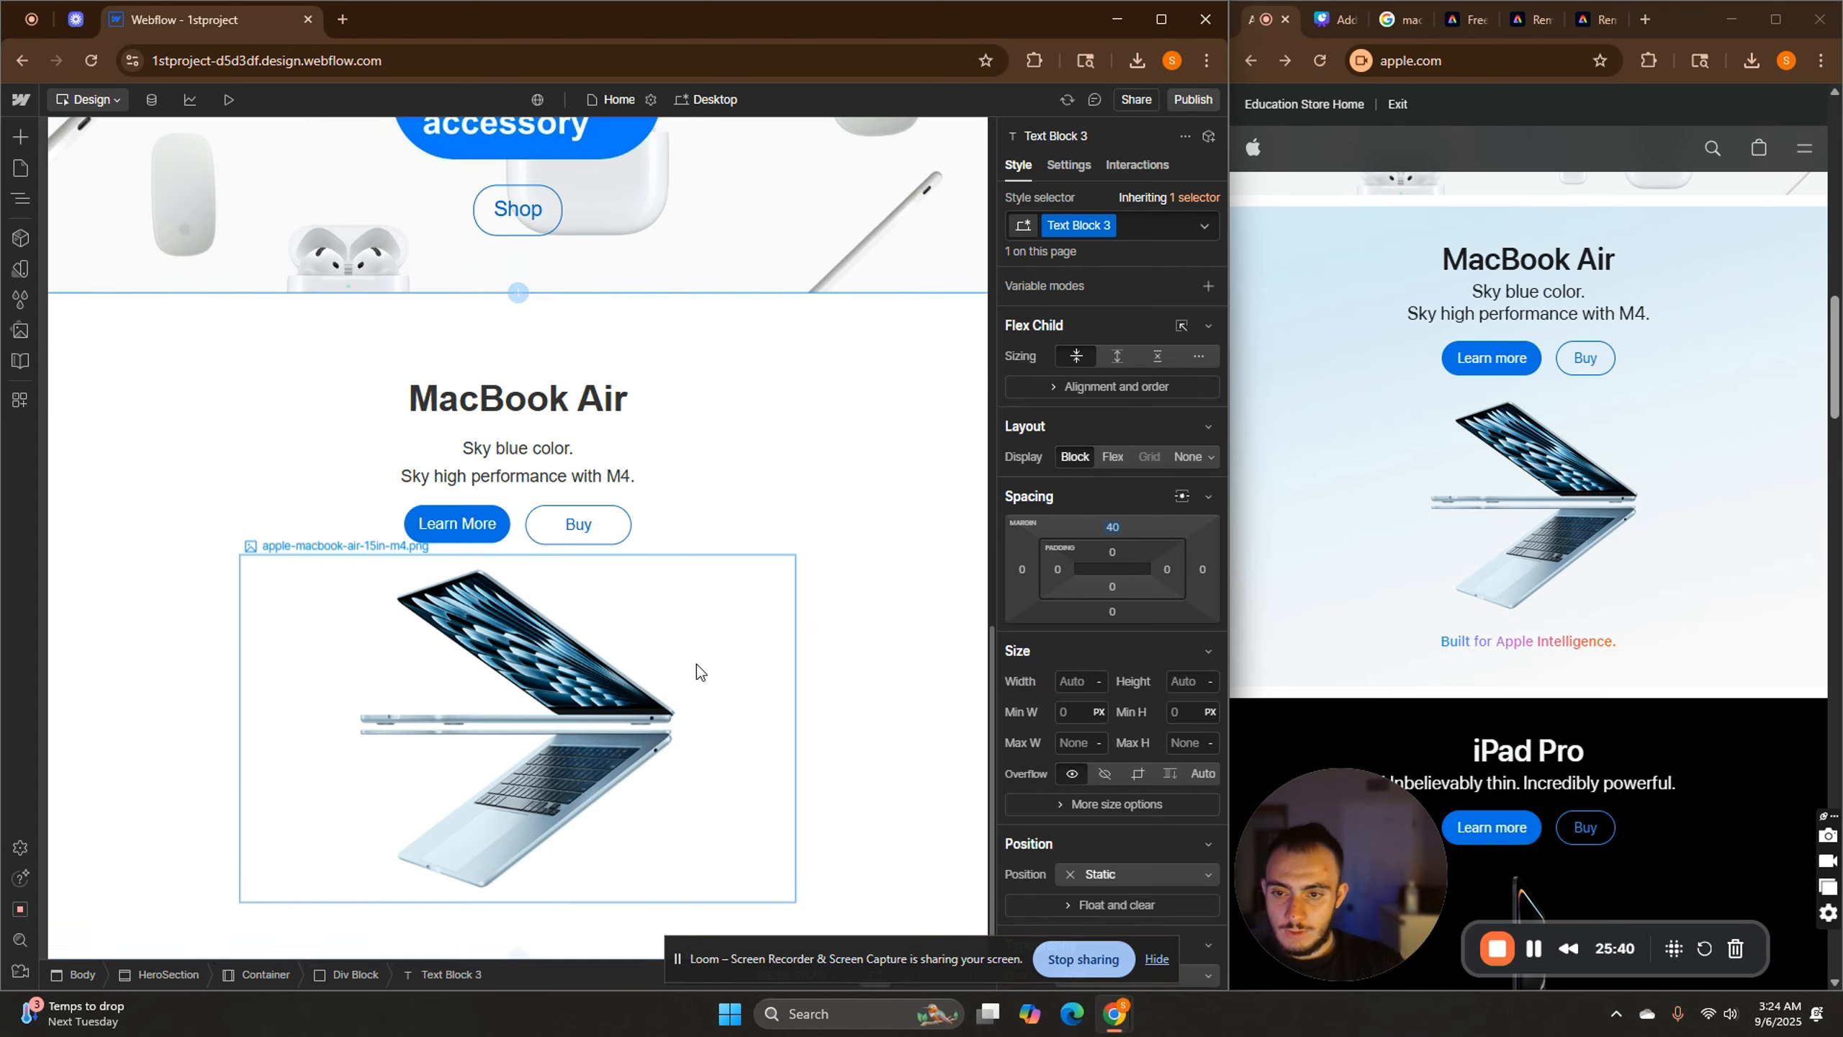
left_click(703, 529)
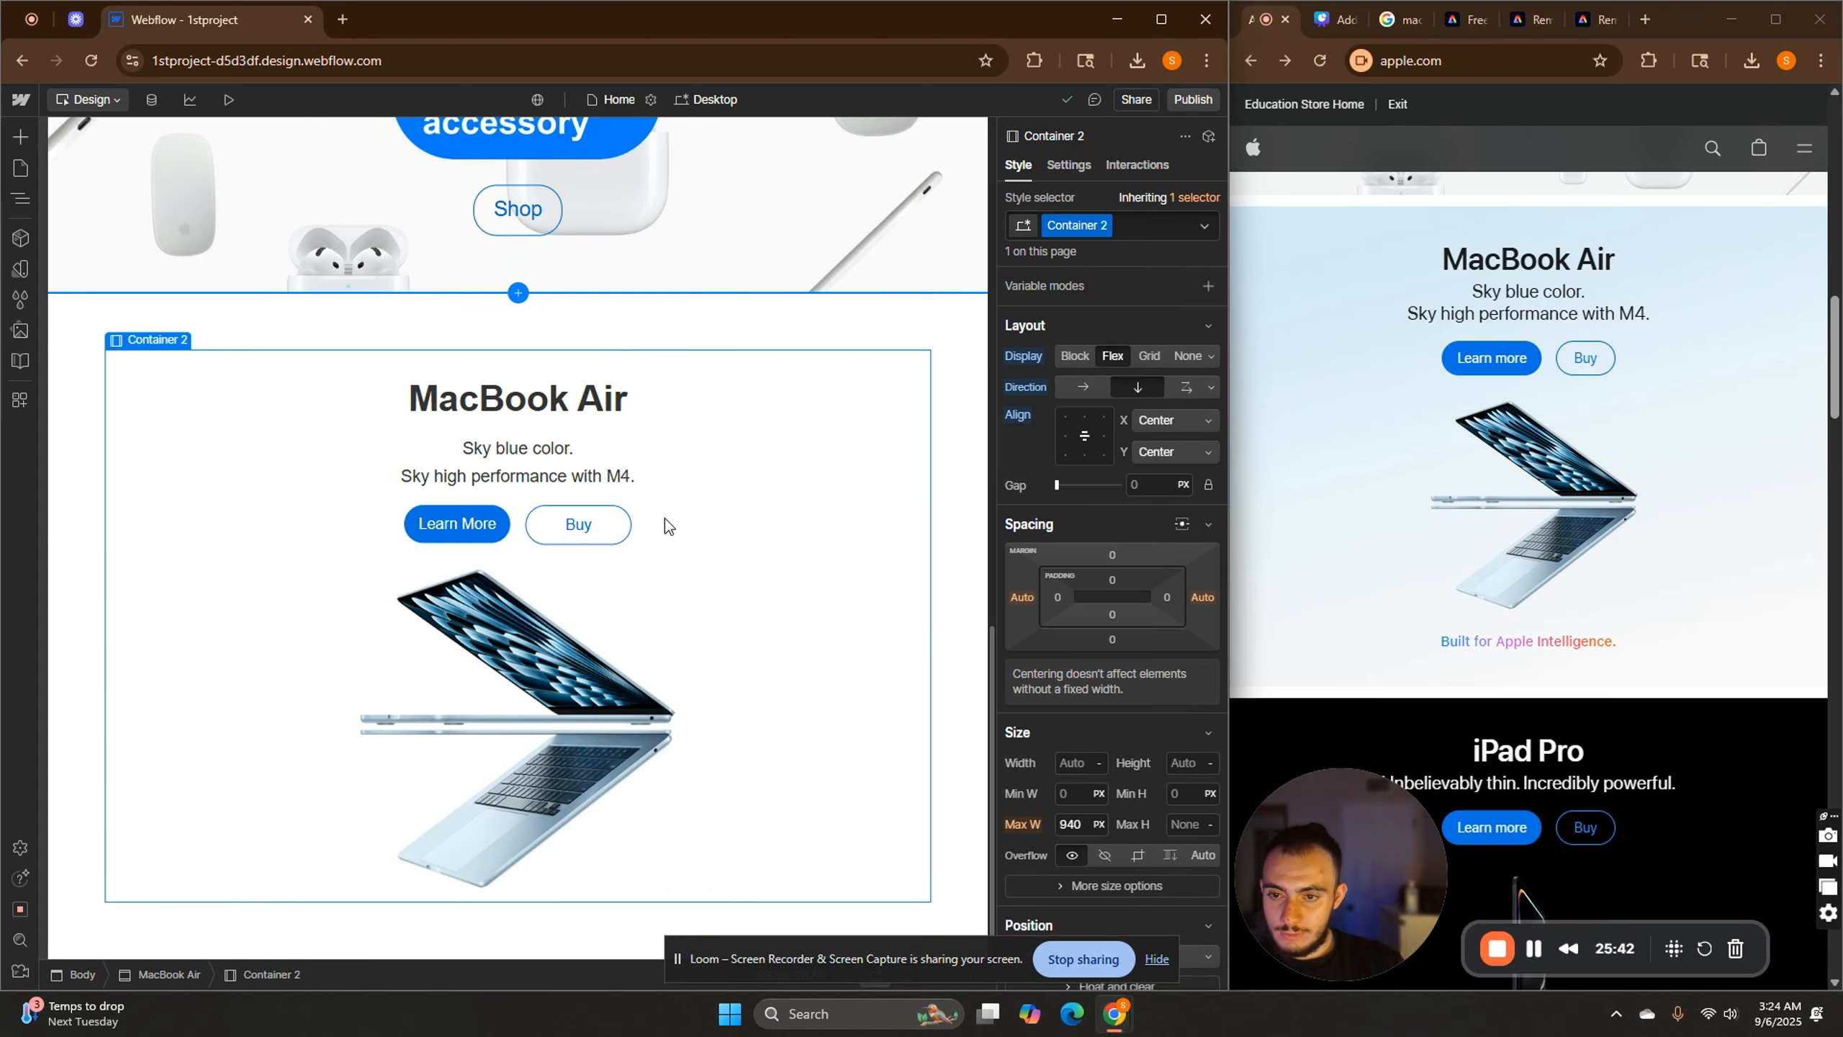
key("ctrl+v")
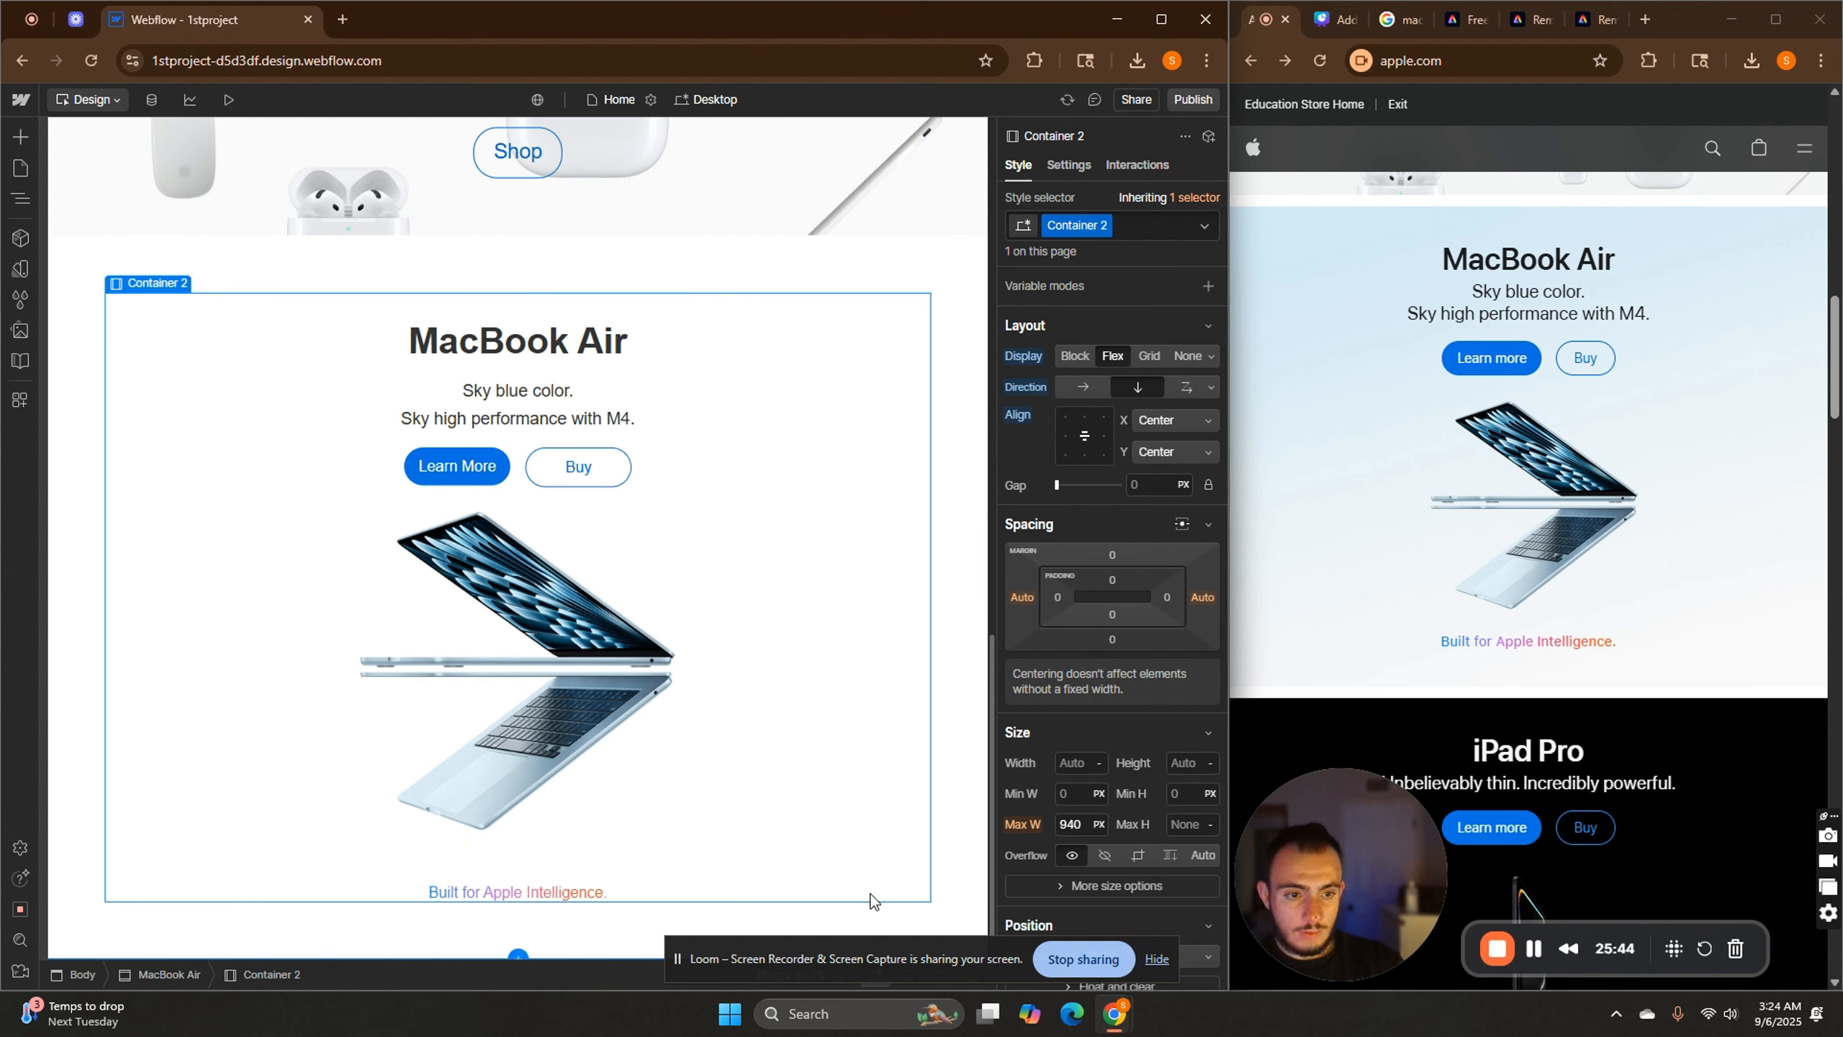
Add a linear gradient background to the MacBook Air section.
left_click(959, 865)
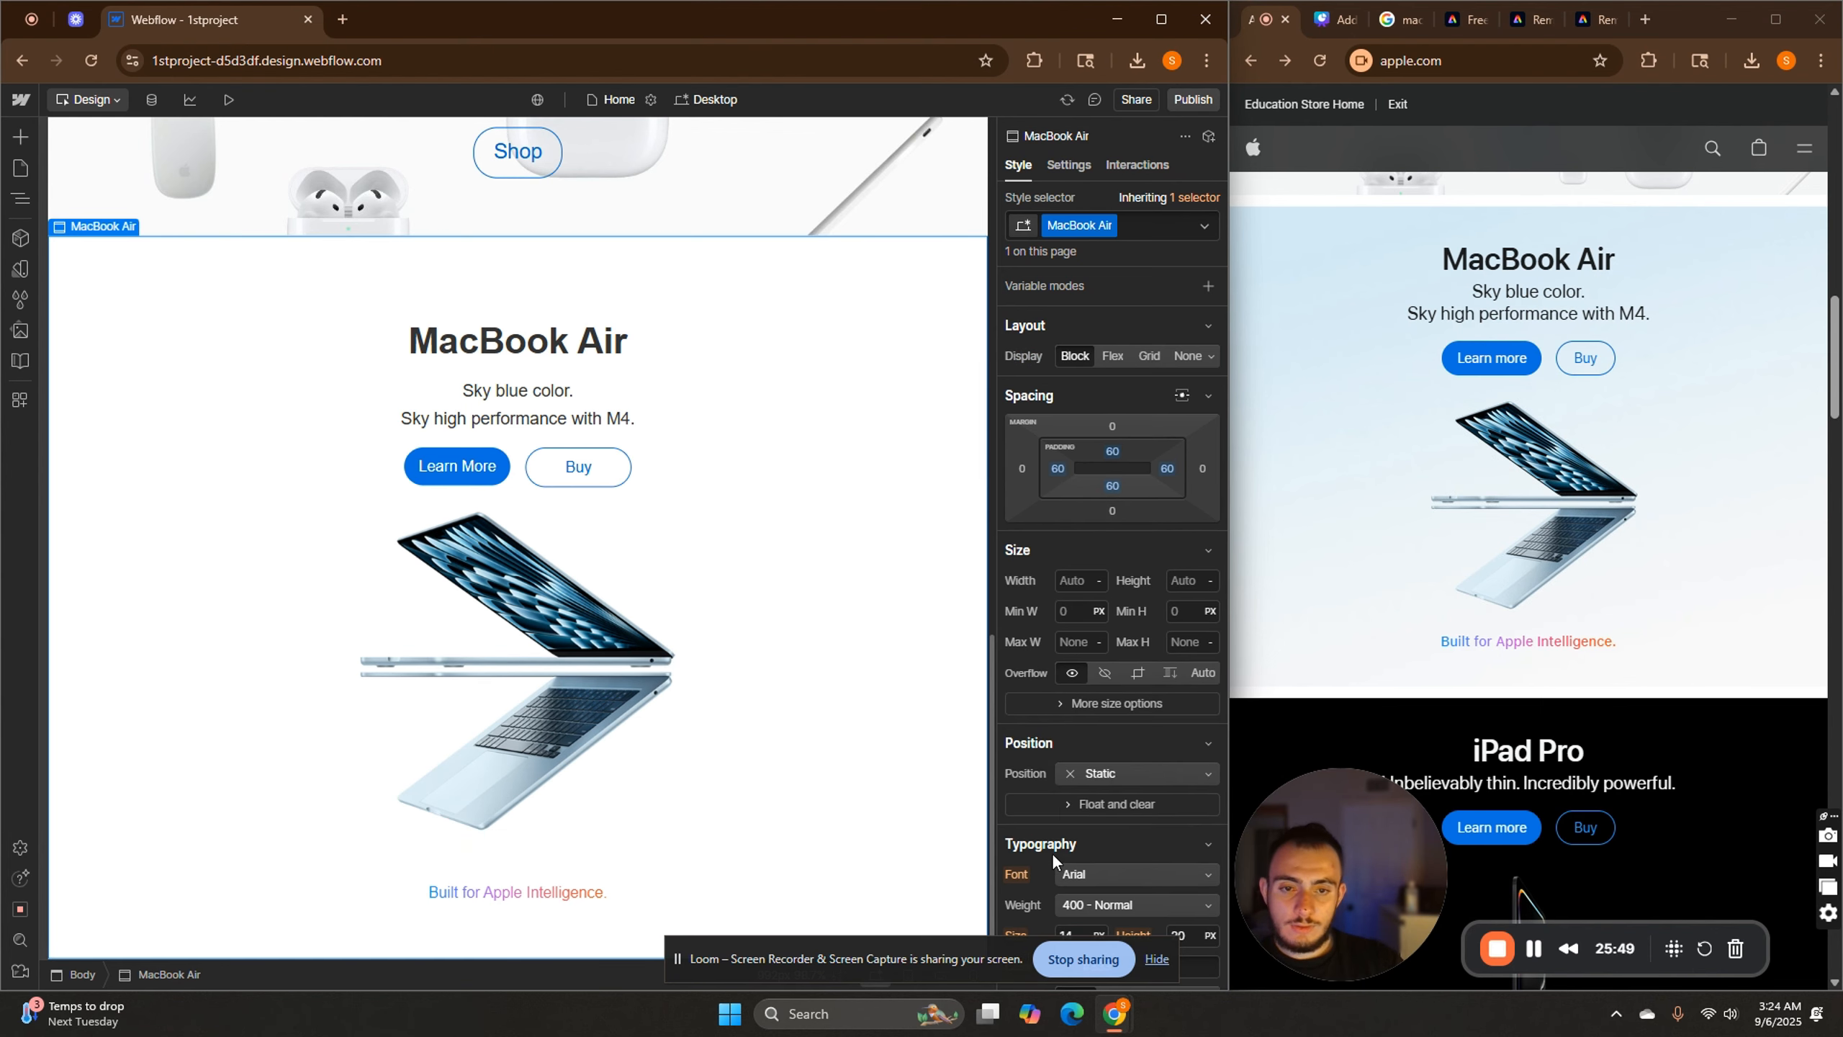
scroll(1041, 784, "down", 4)
scroll(1022, 648, "up", 4)
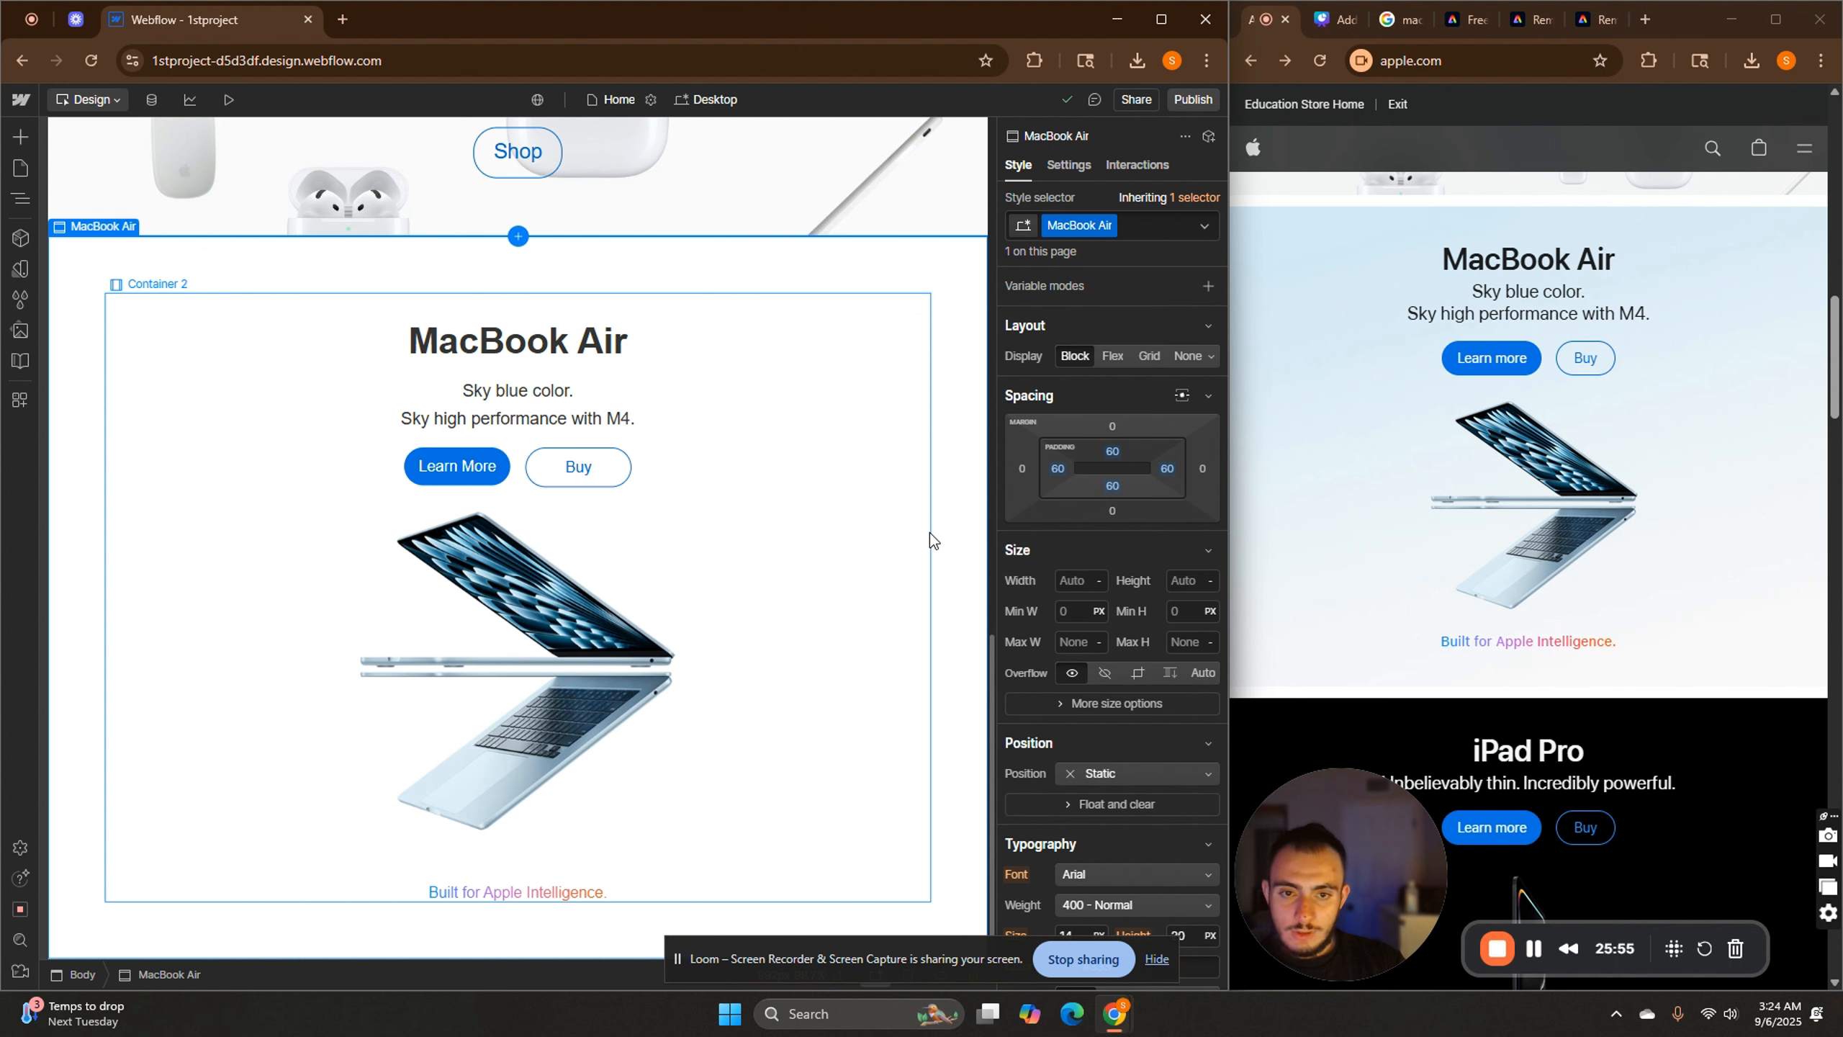
scroll(1008, 544, "down", 5)
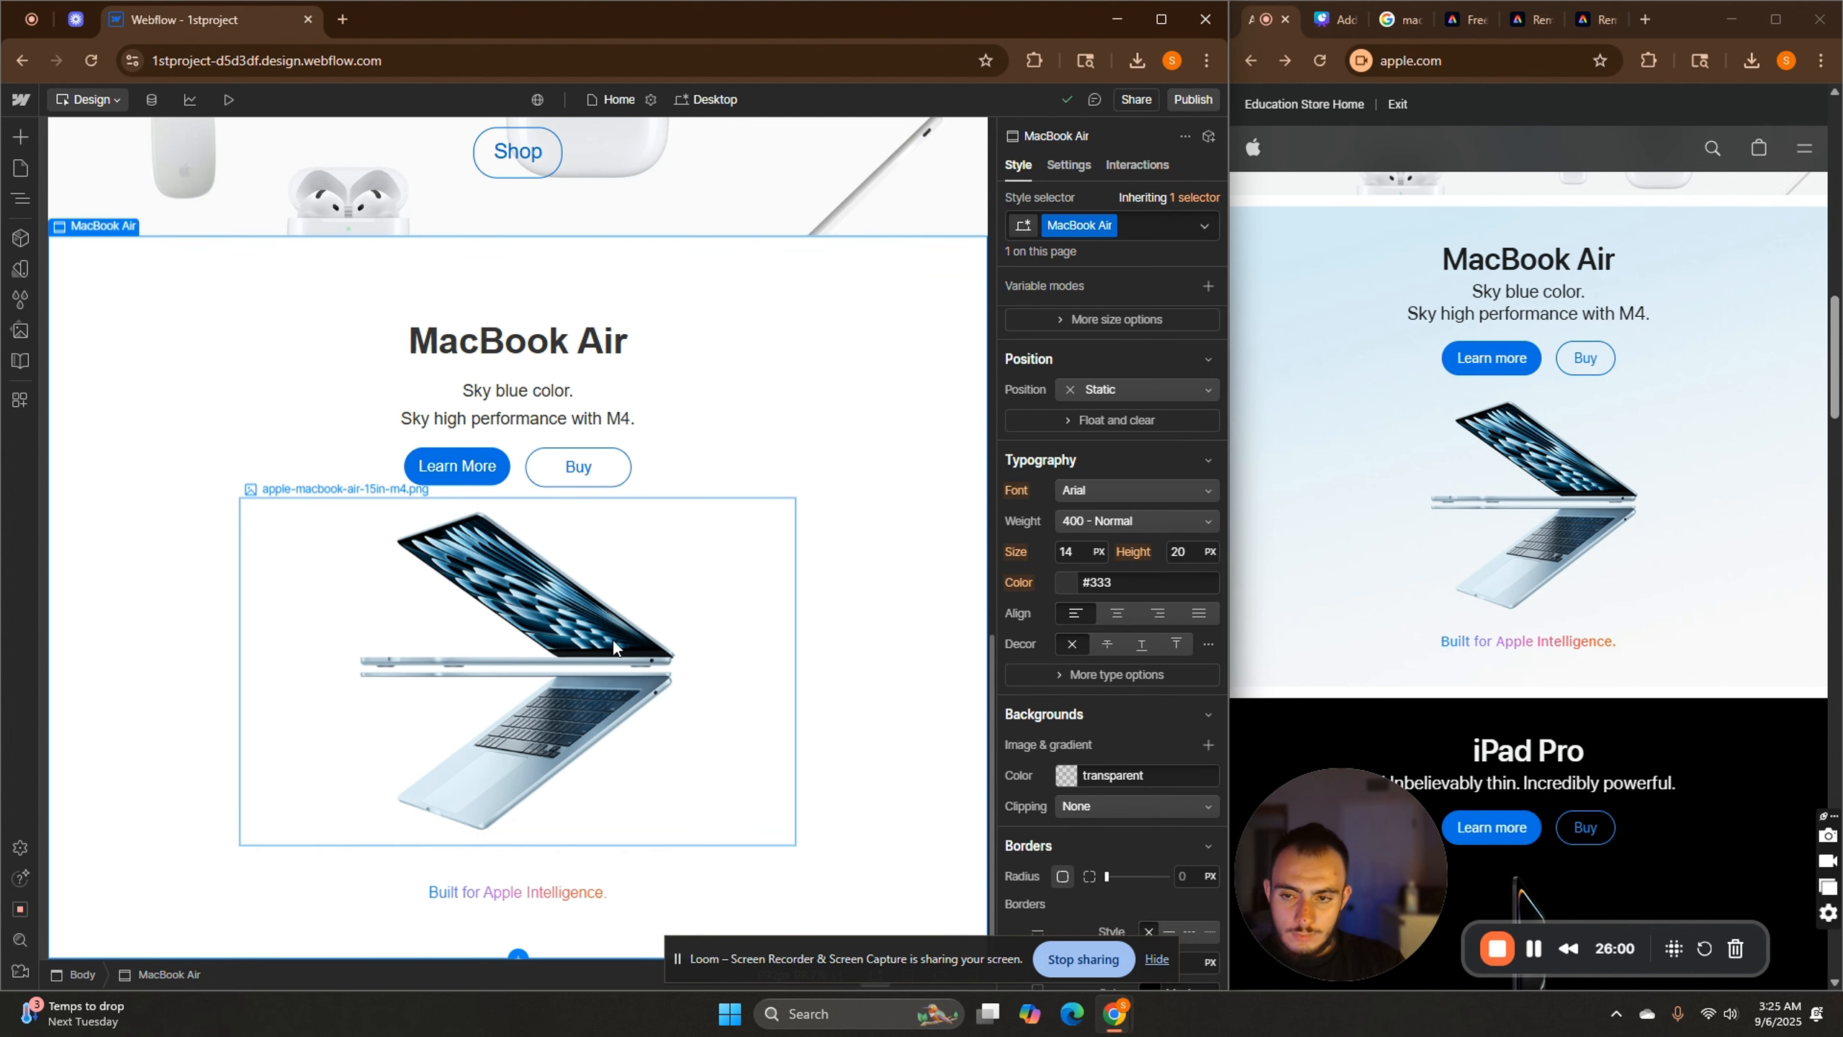
scroll(1122, 659, "down", 2)
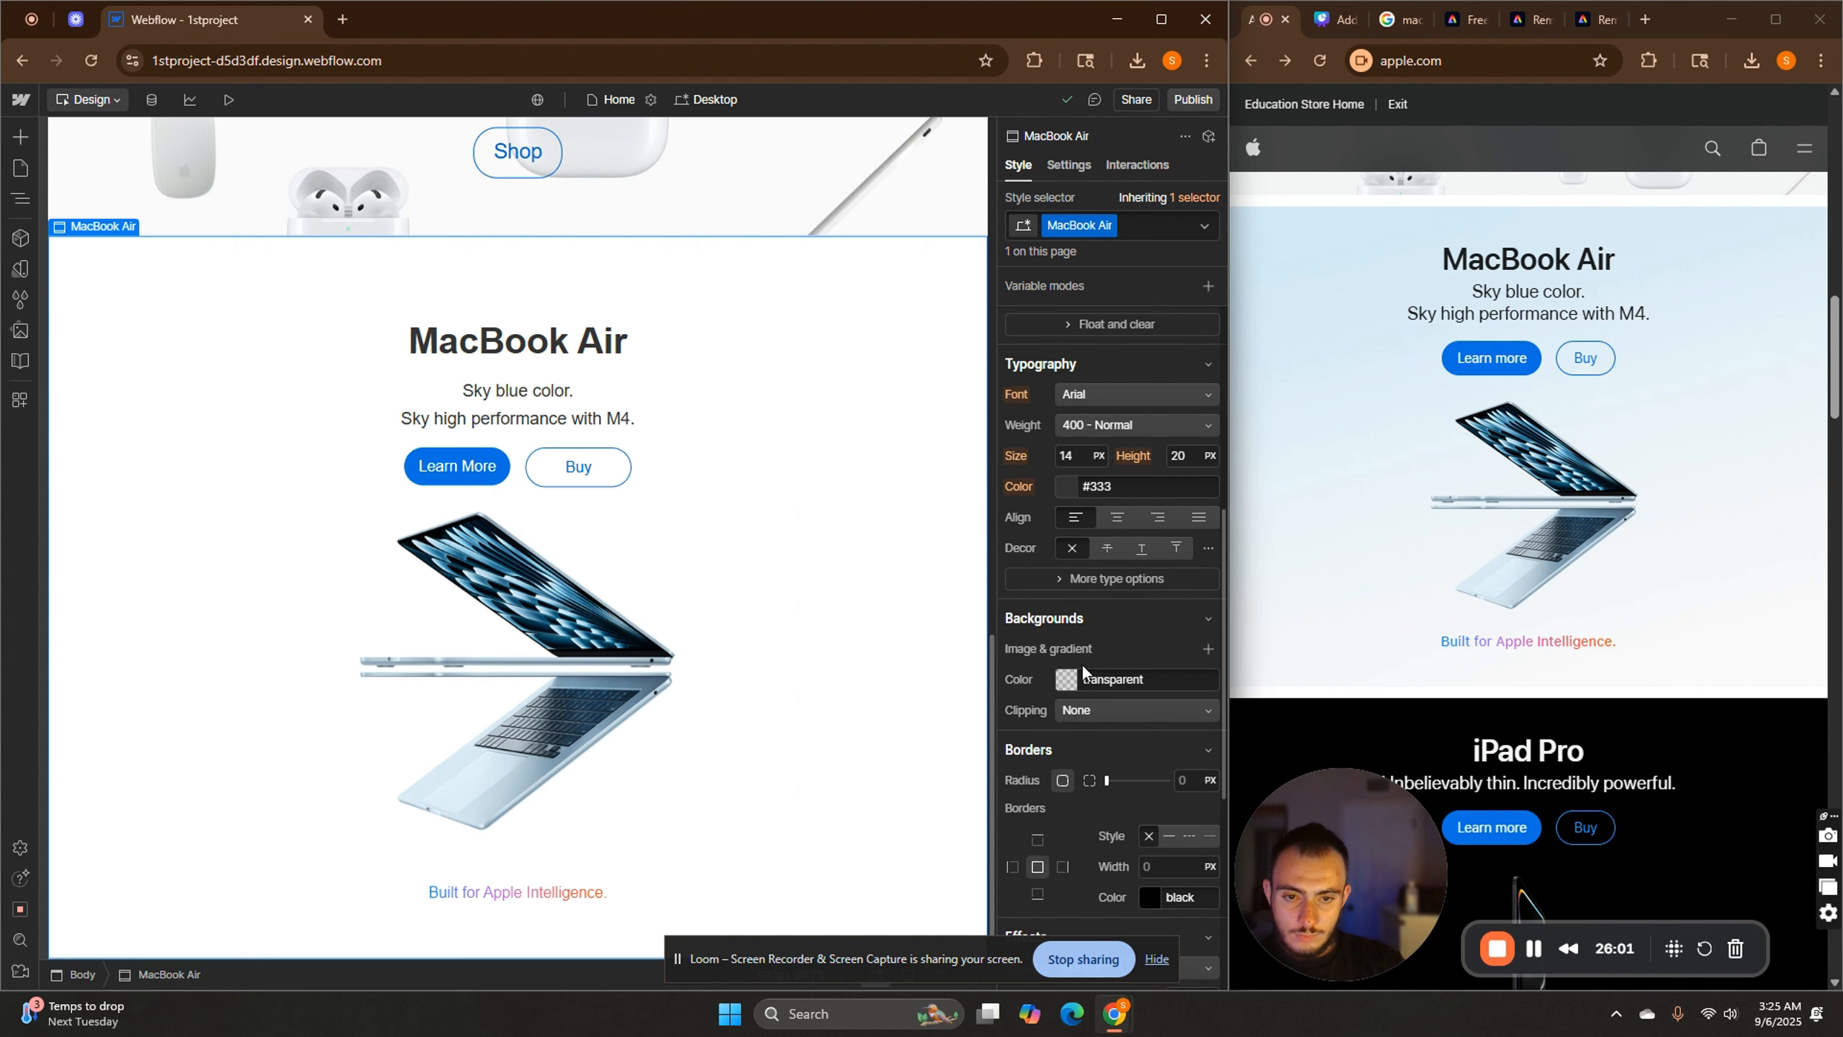
left_click(1206, 647)
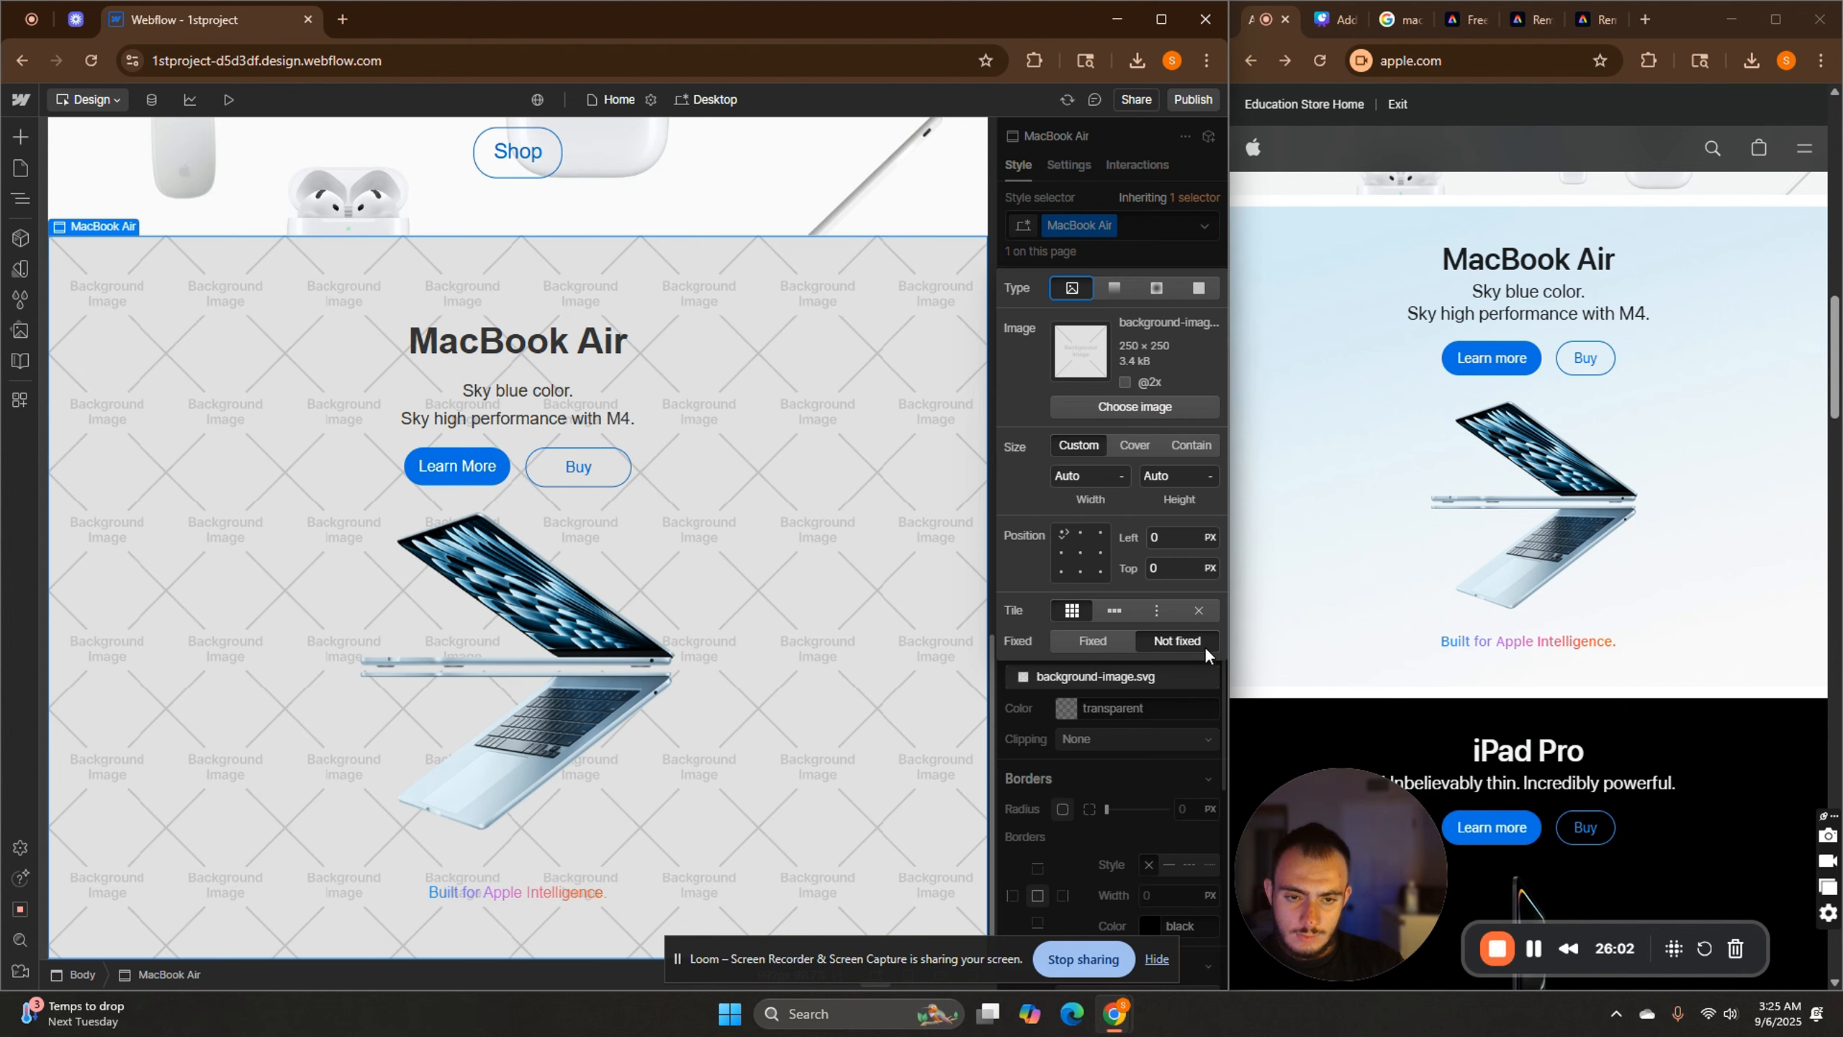
left_click(1120, 291)
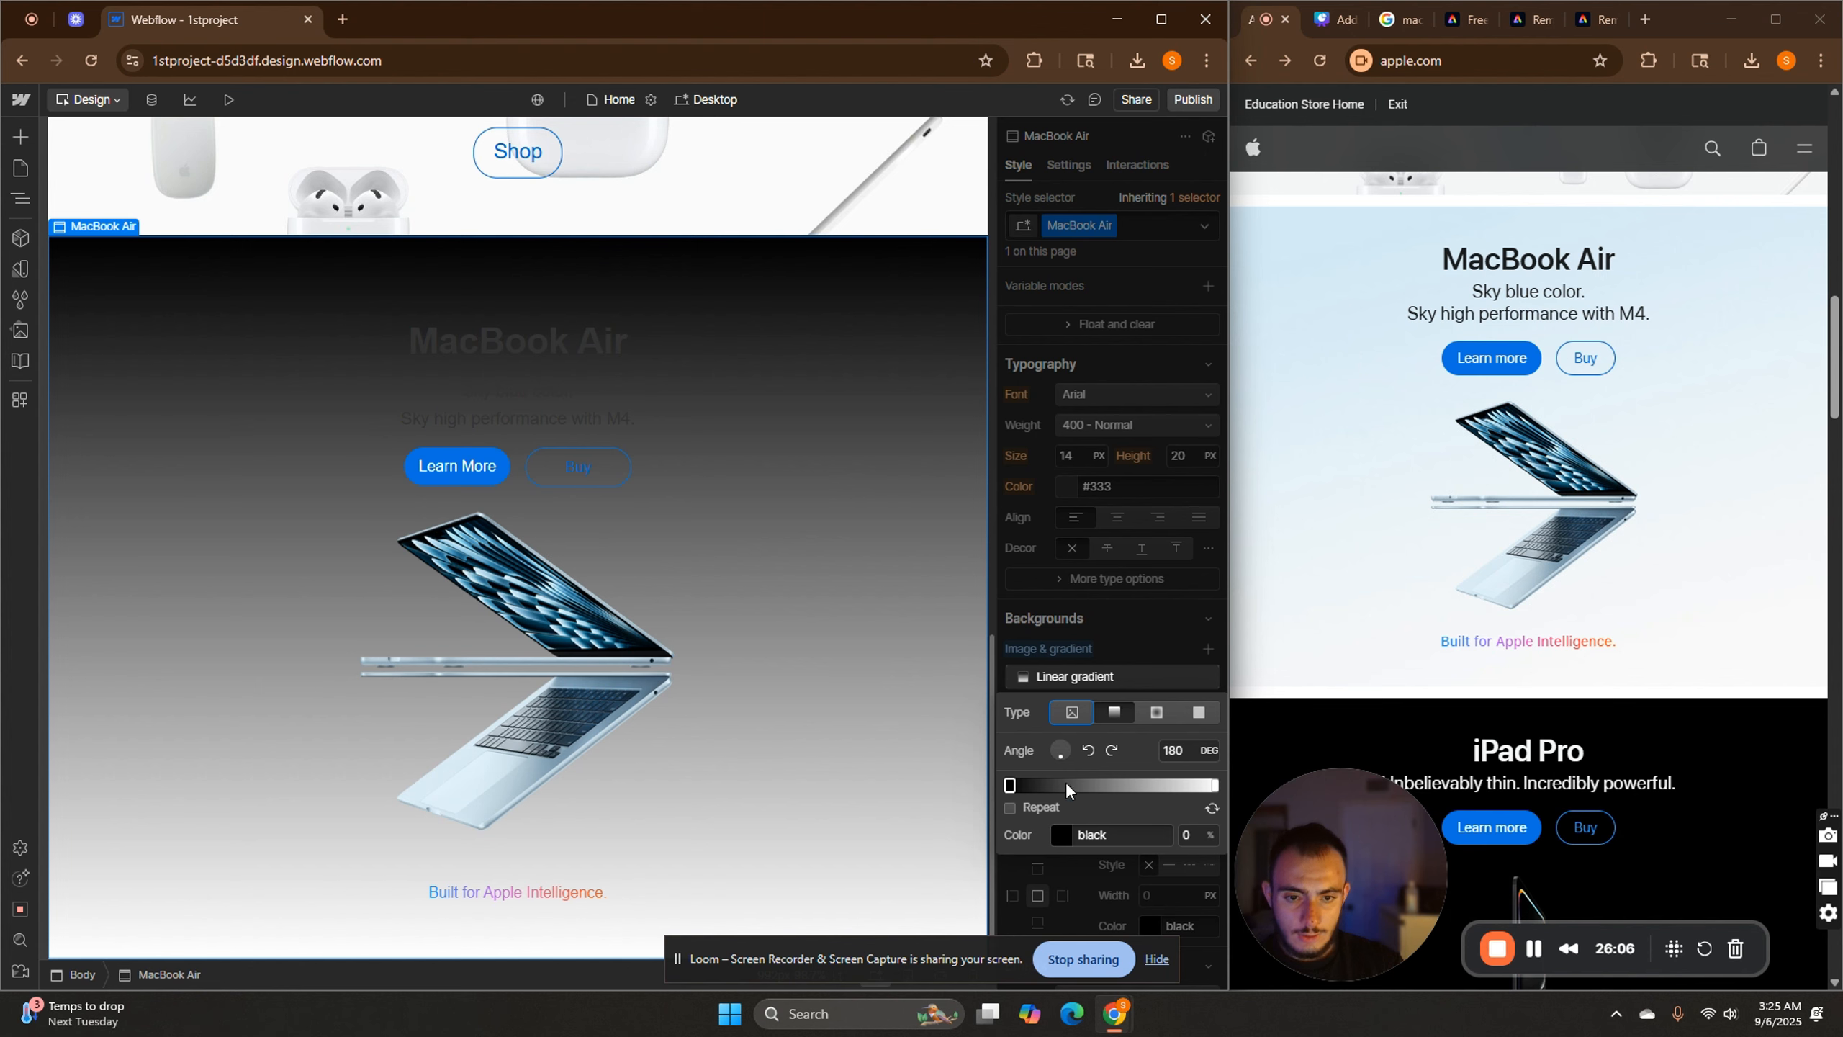
left_click(1059, 834)
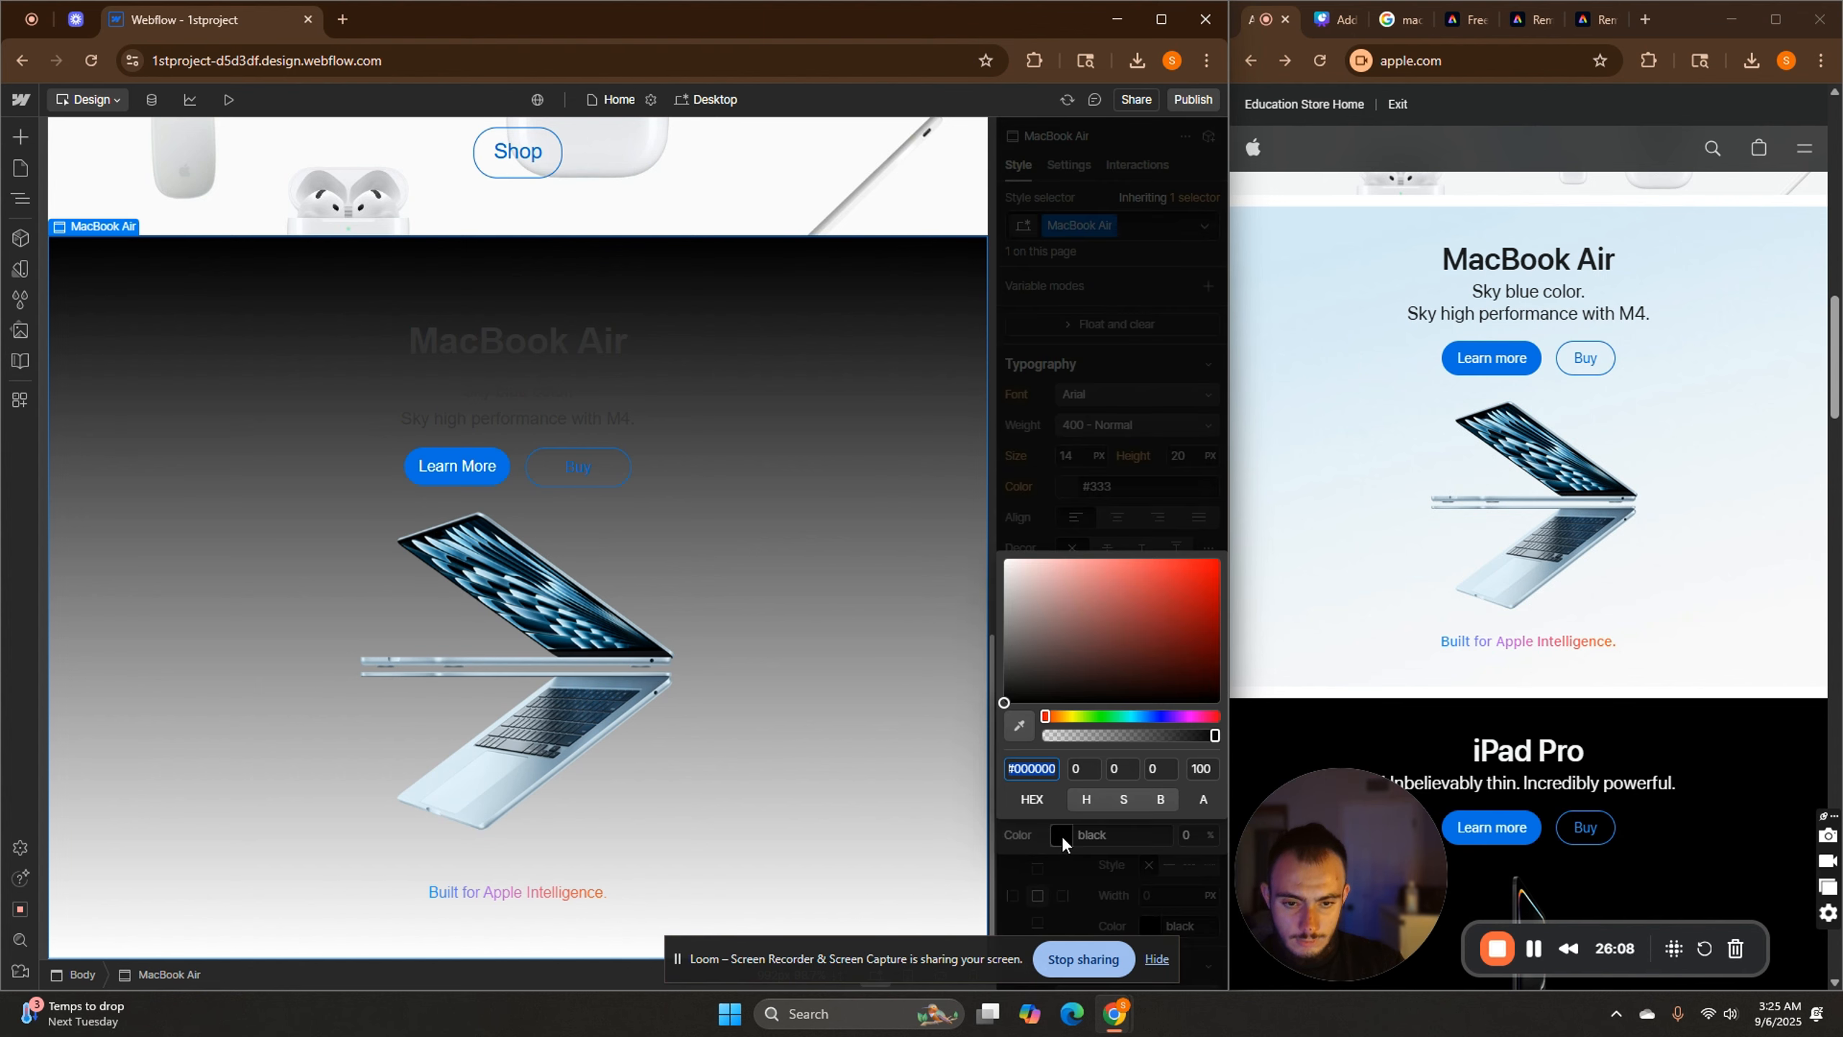
left_click(1019, 725)
left_click(1251, 214)
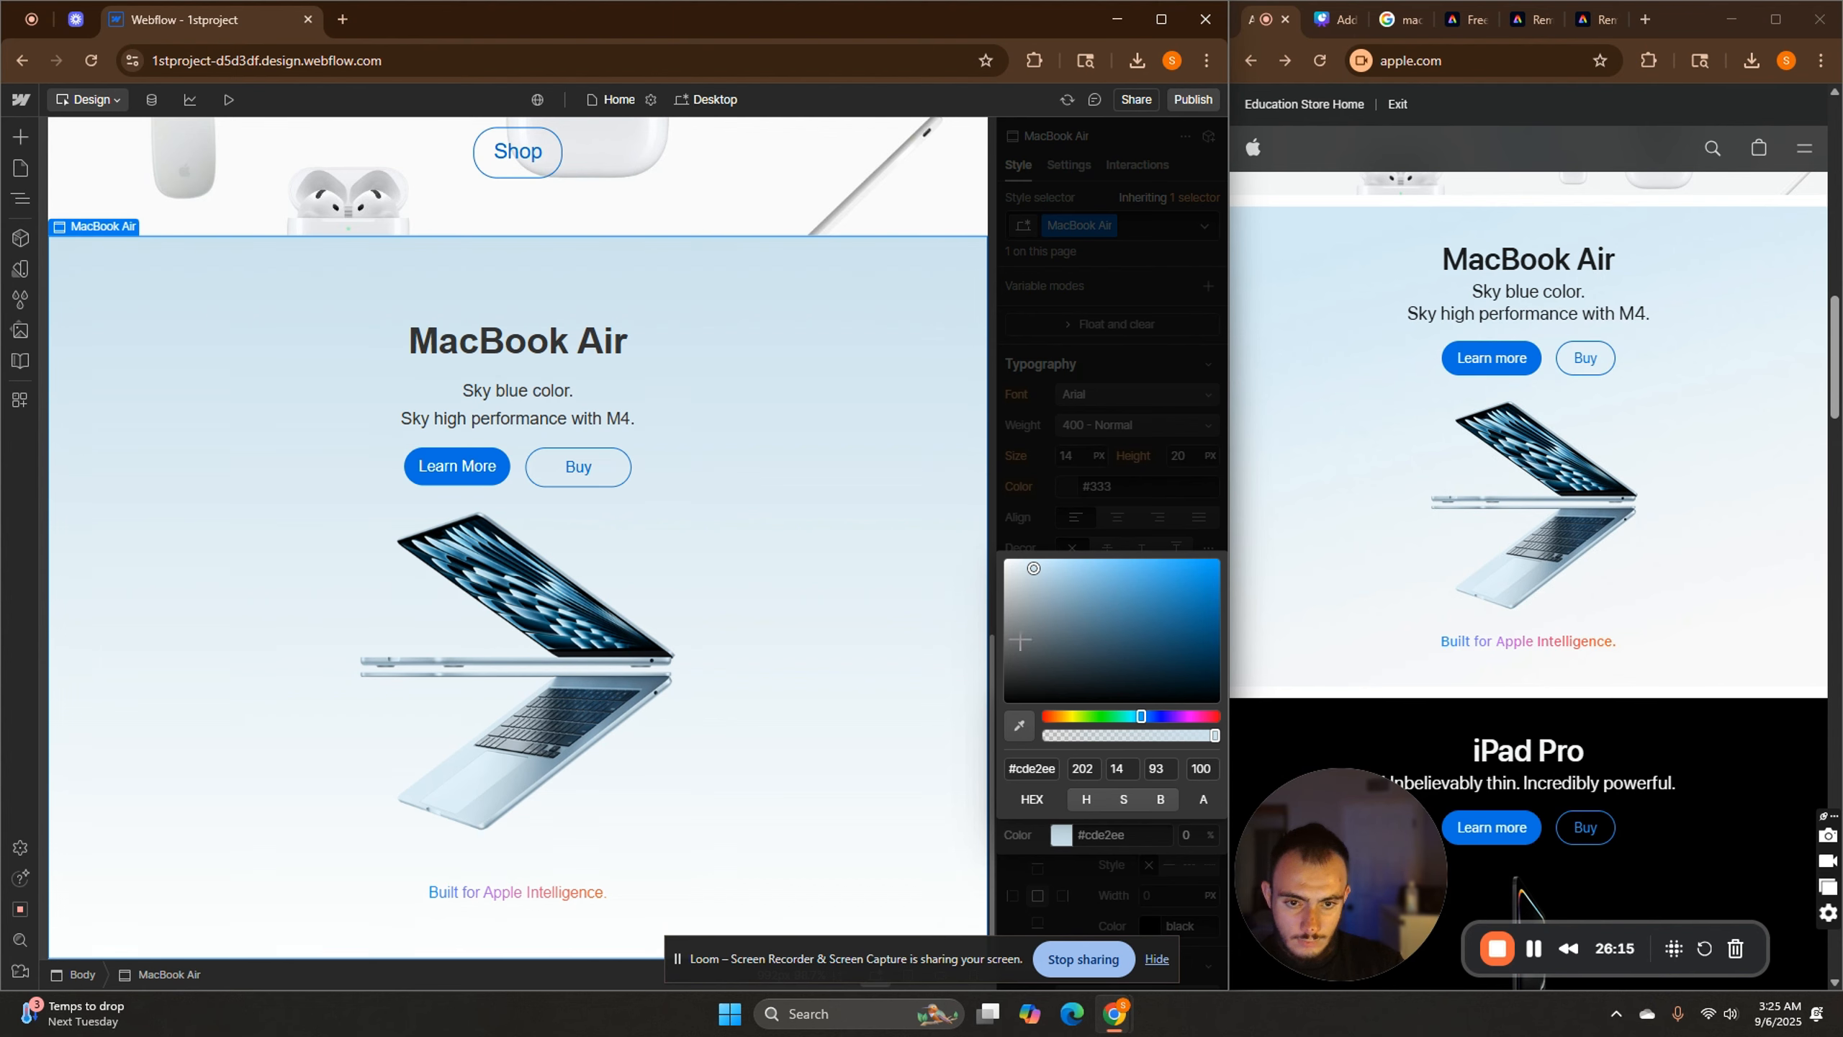
left_click(1079, 841)
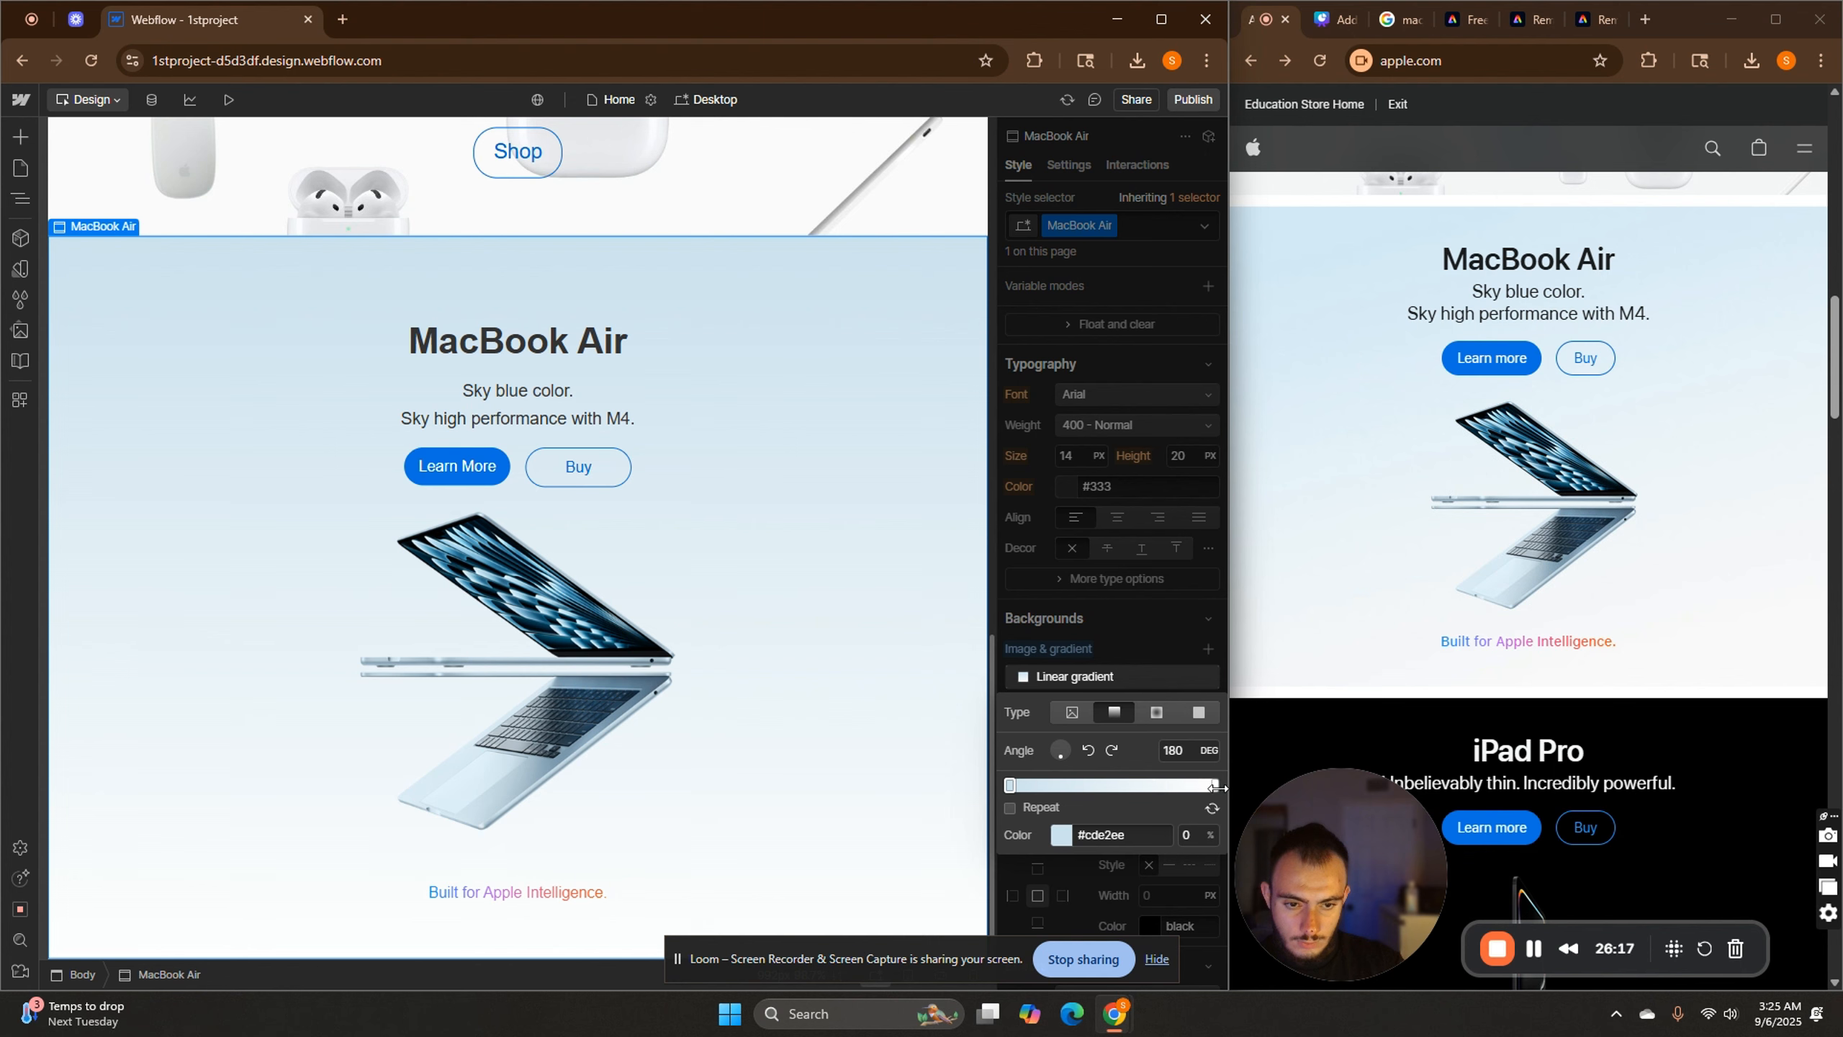
left_click(1215, 785)
left_click(1118, 835)
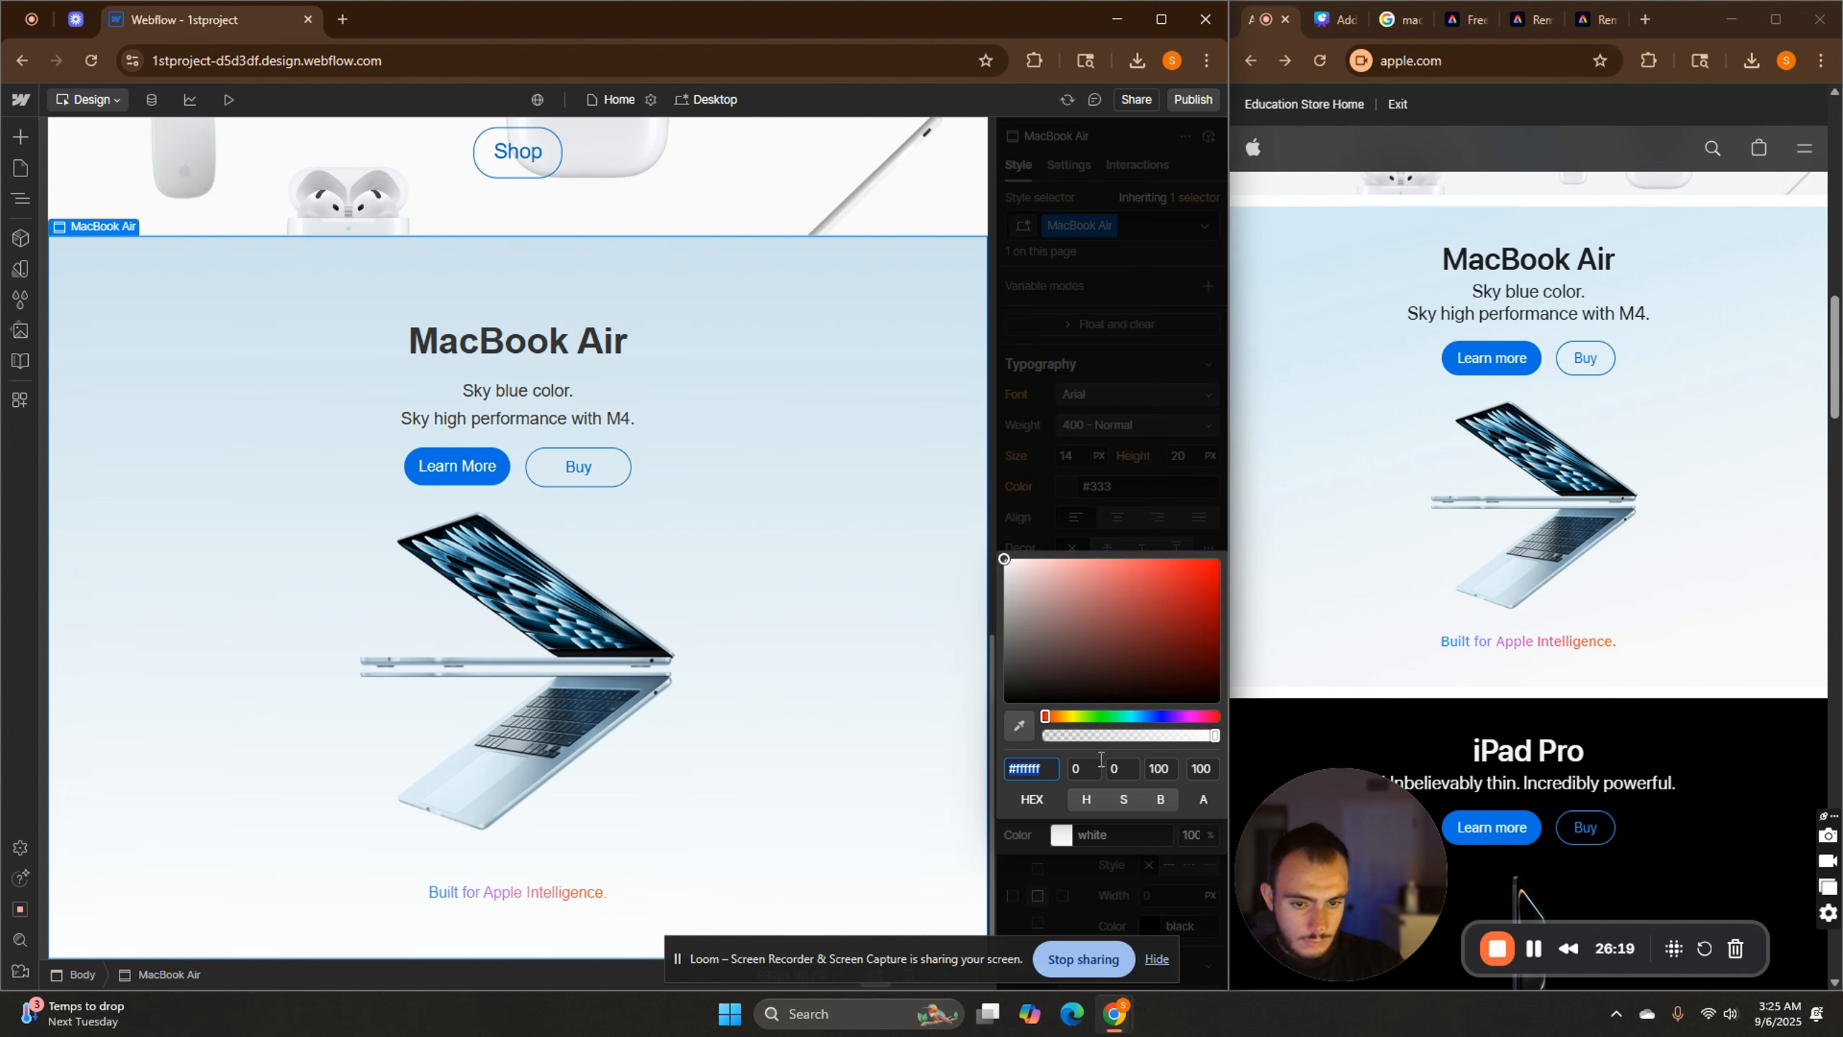
left_click(1019, 725)
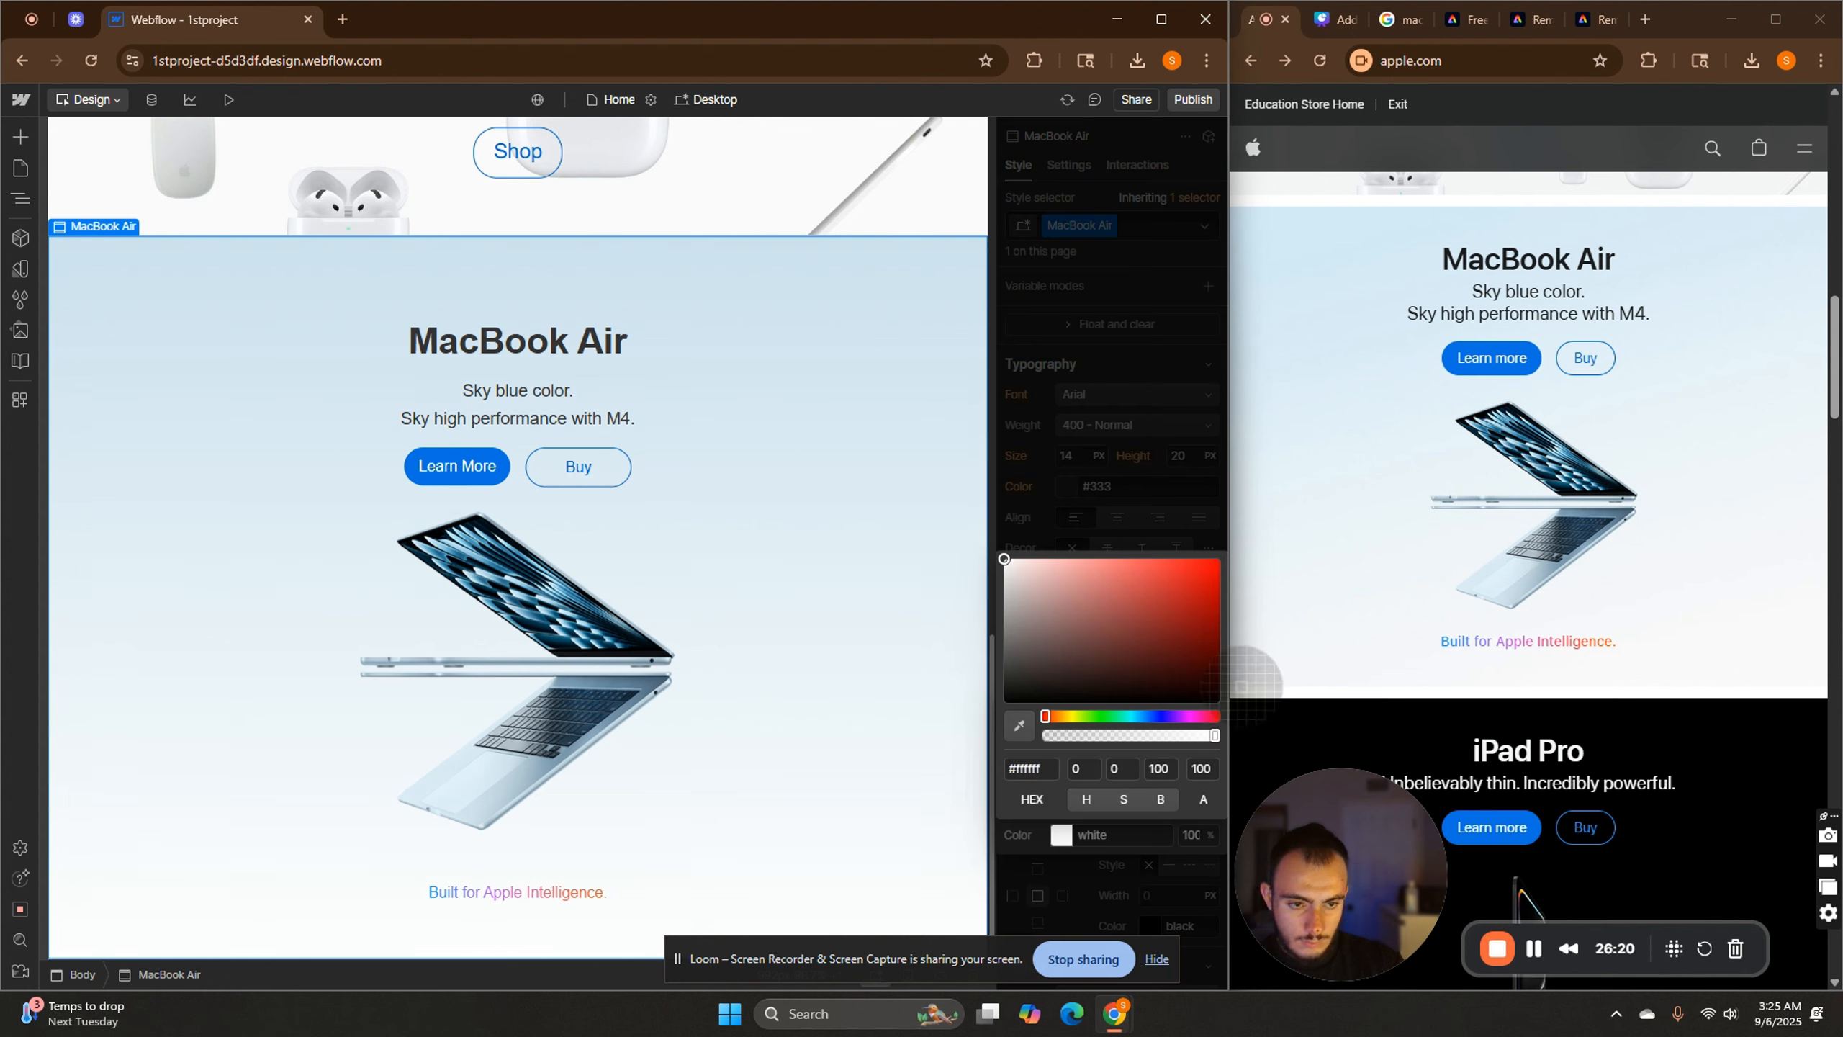
left_click(1674, 678)
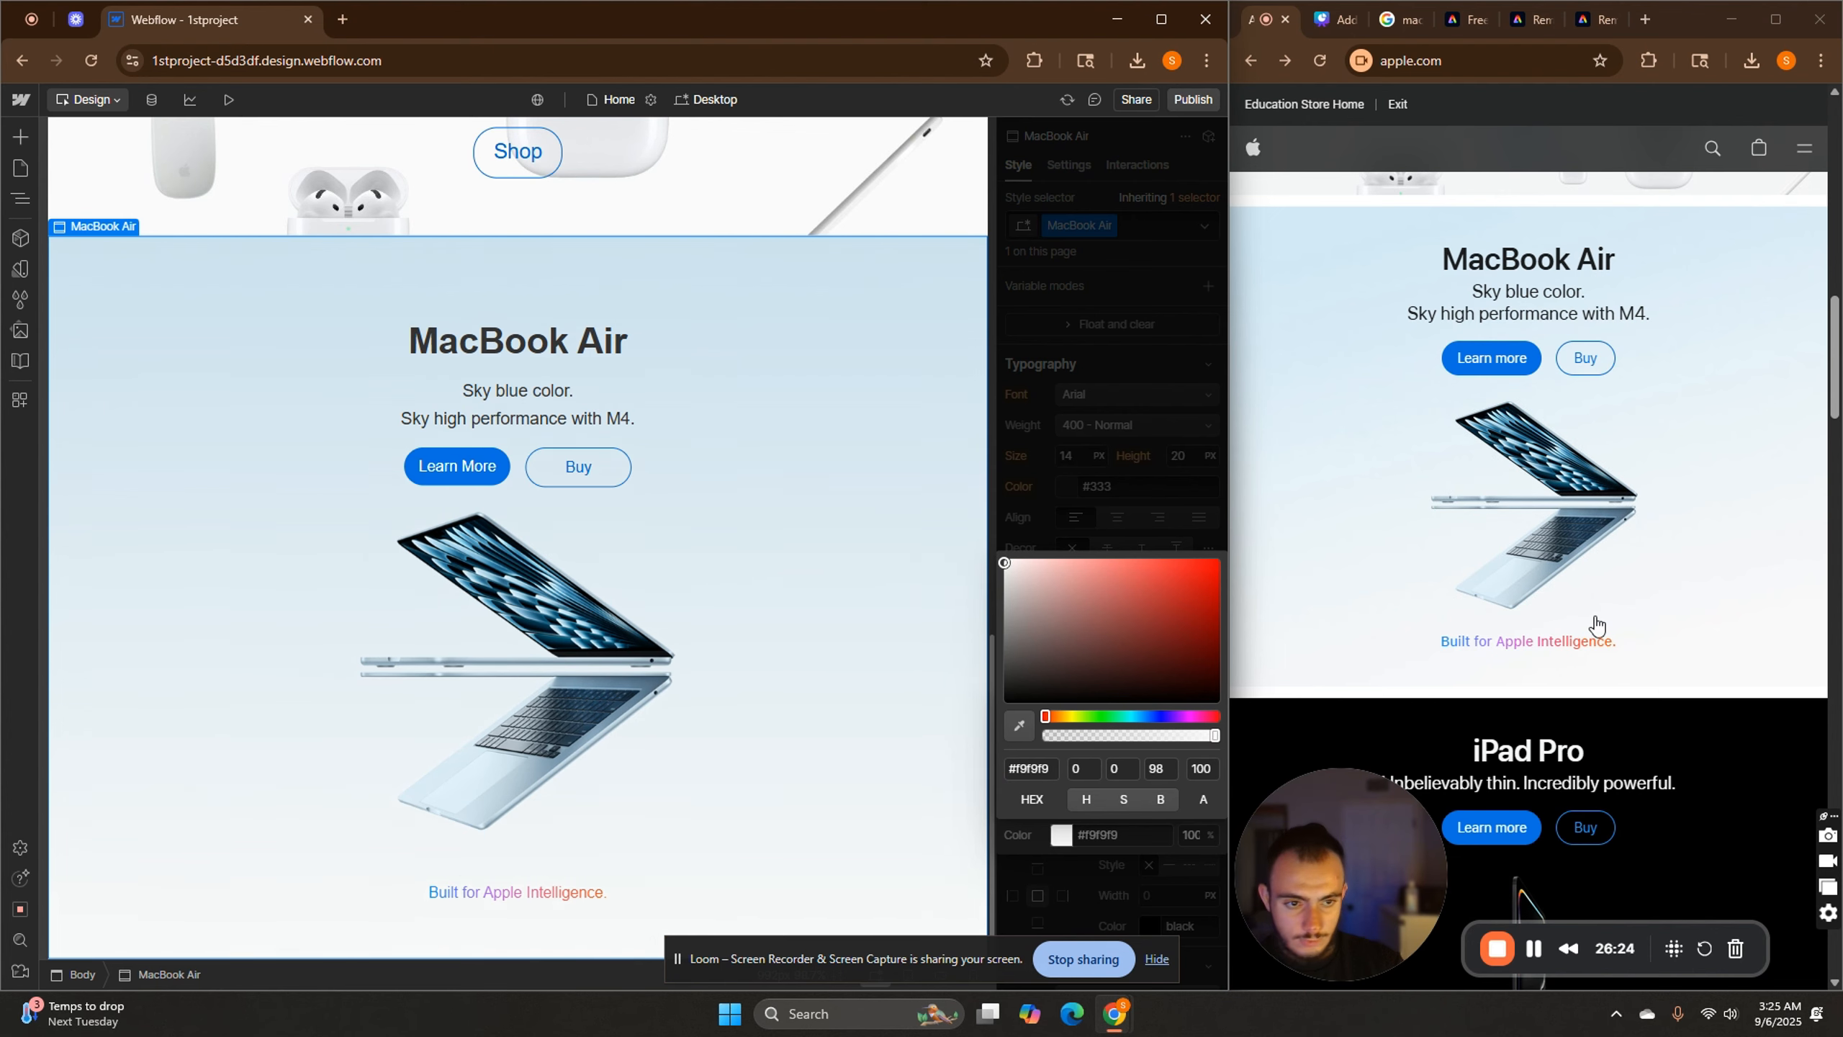
scroll(1596, 625, "down", 5)
scroll(781, 781, "up", 1)
left_click(1101, 519)
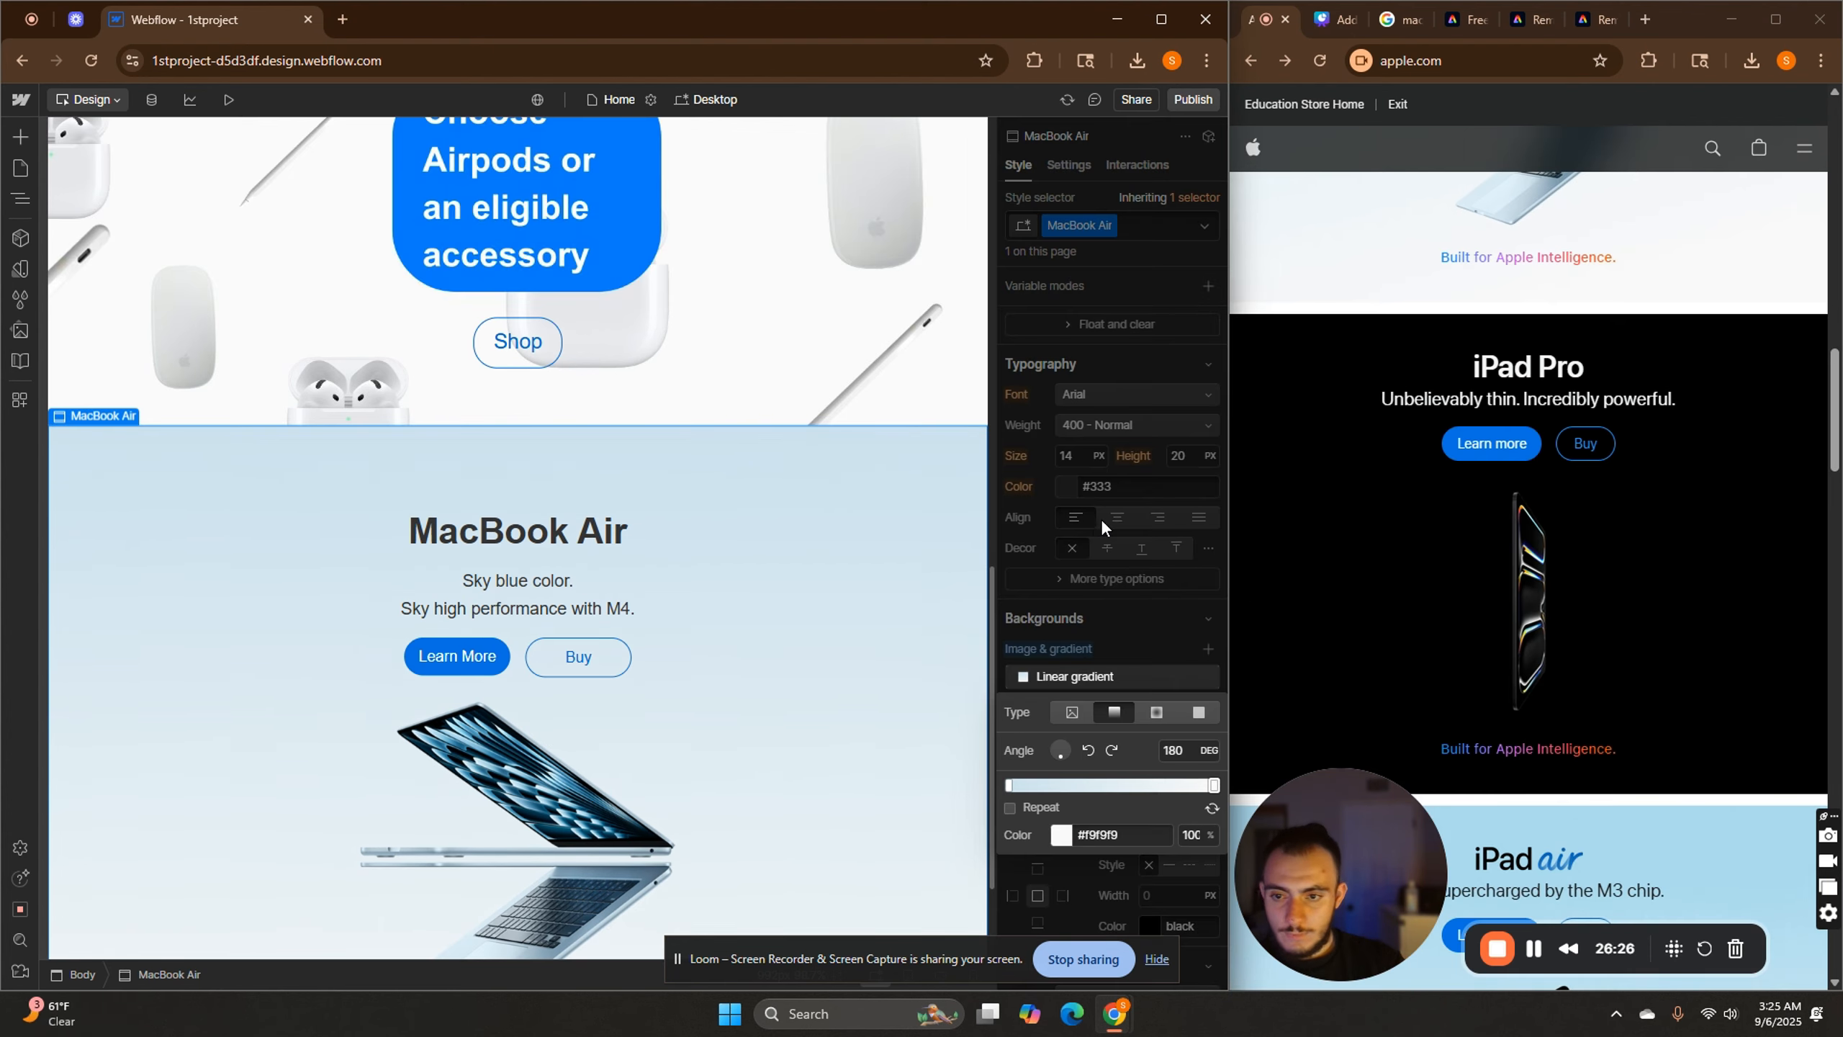
Set the font size of the "Sky blue color." and "Sky high performance with M4." taglines to 20 px.
scroll(870, 585, "down", 1)
scroll(1427, 515, "up", 5)
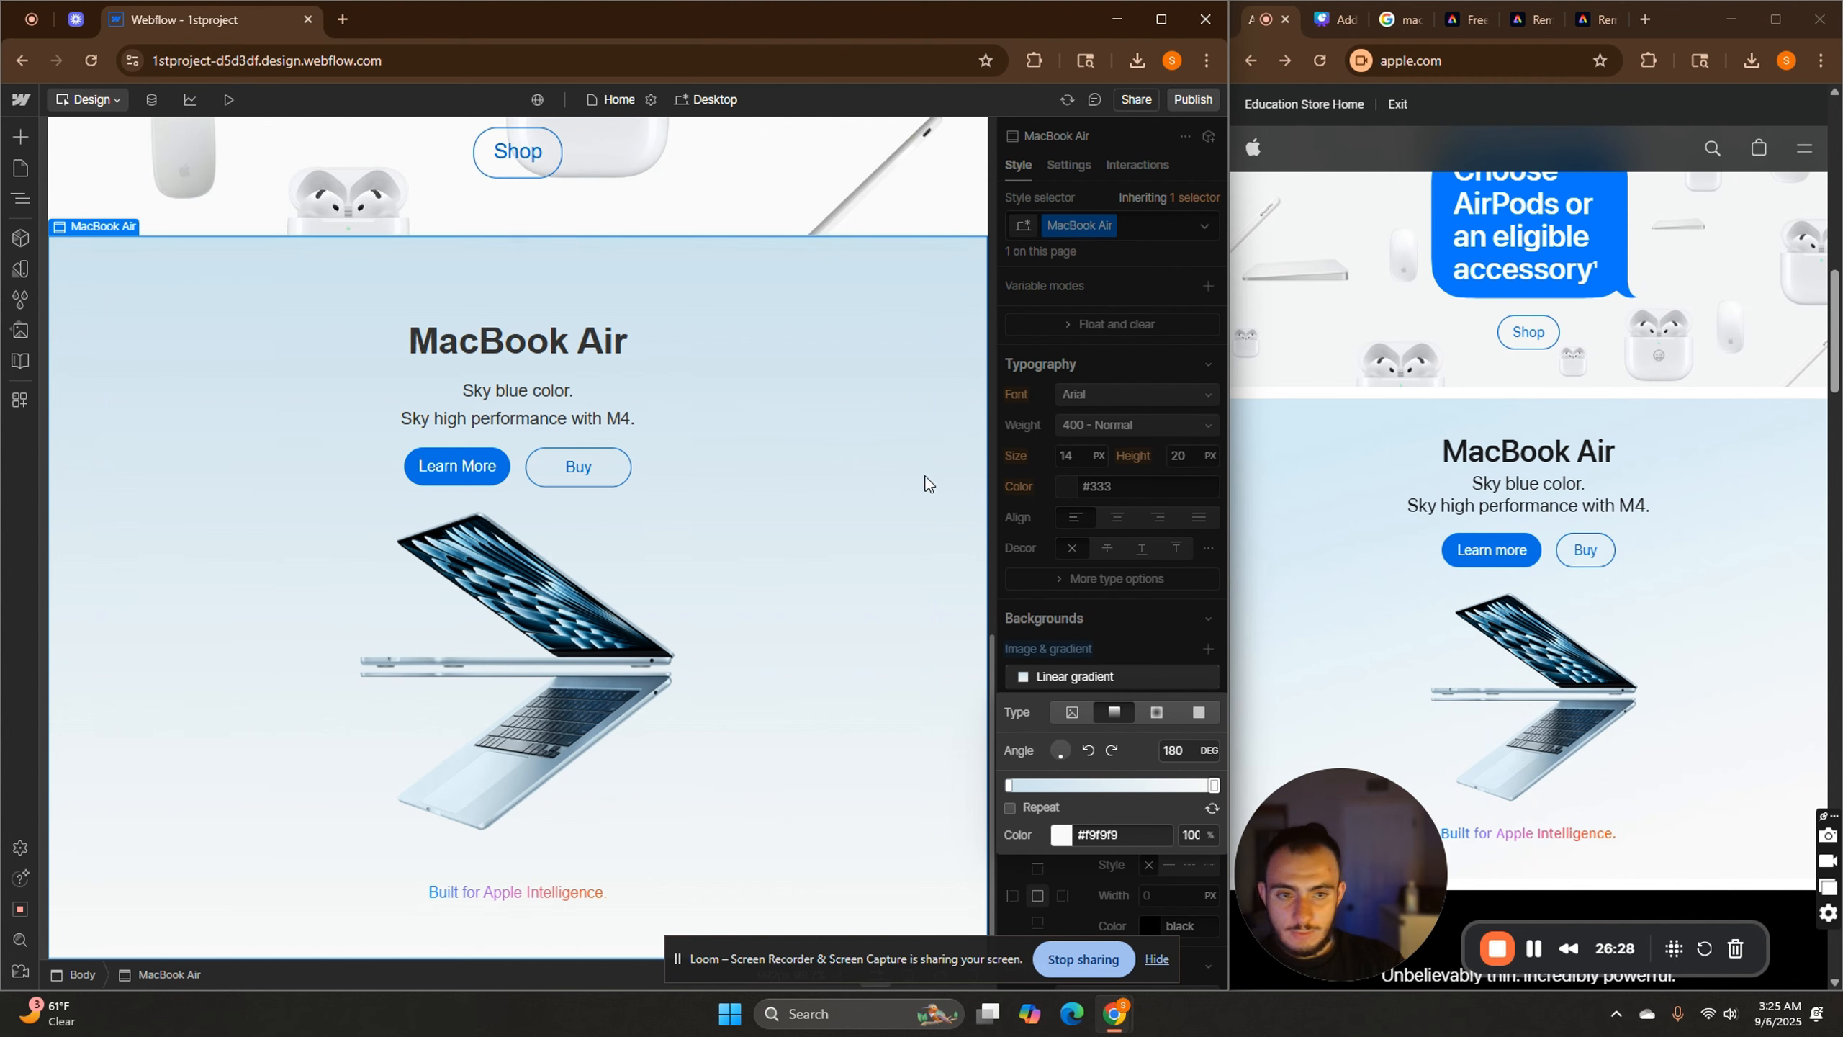
left_click(559, 418)
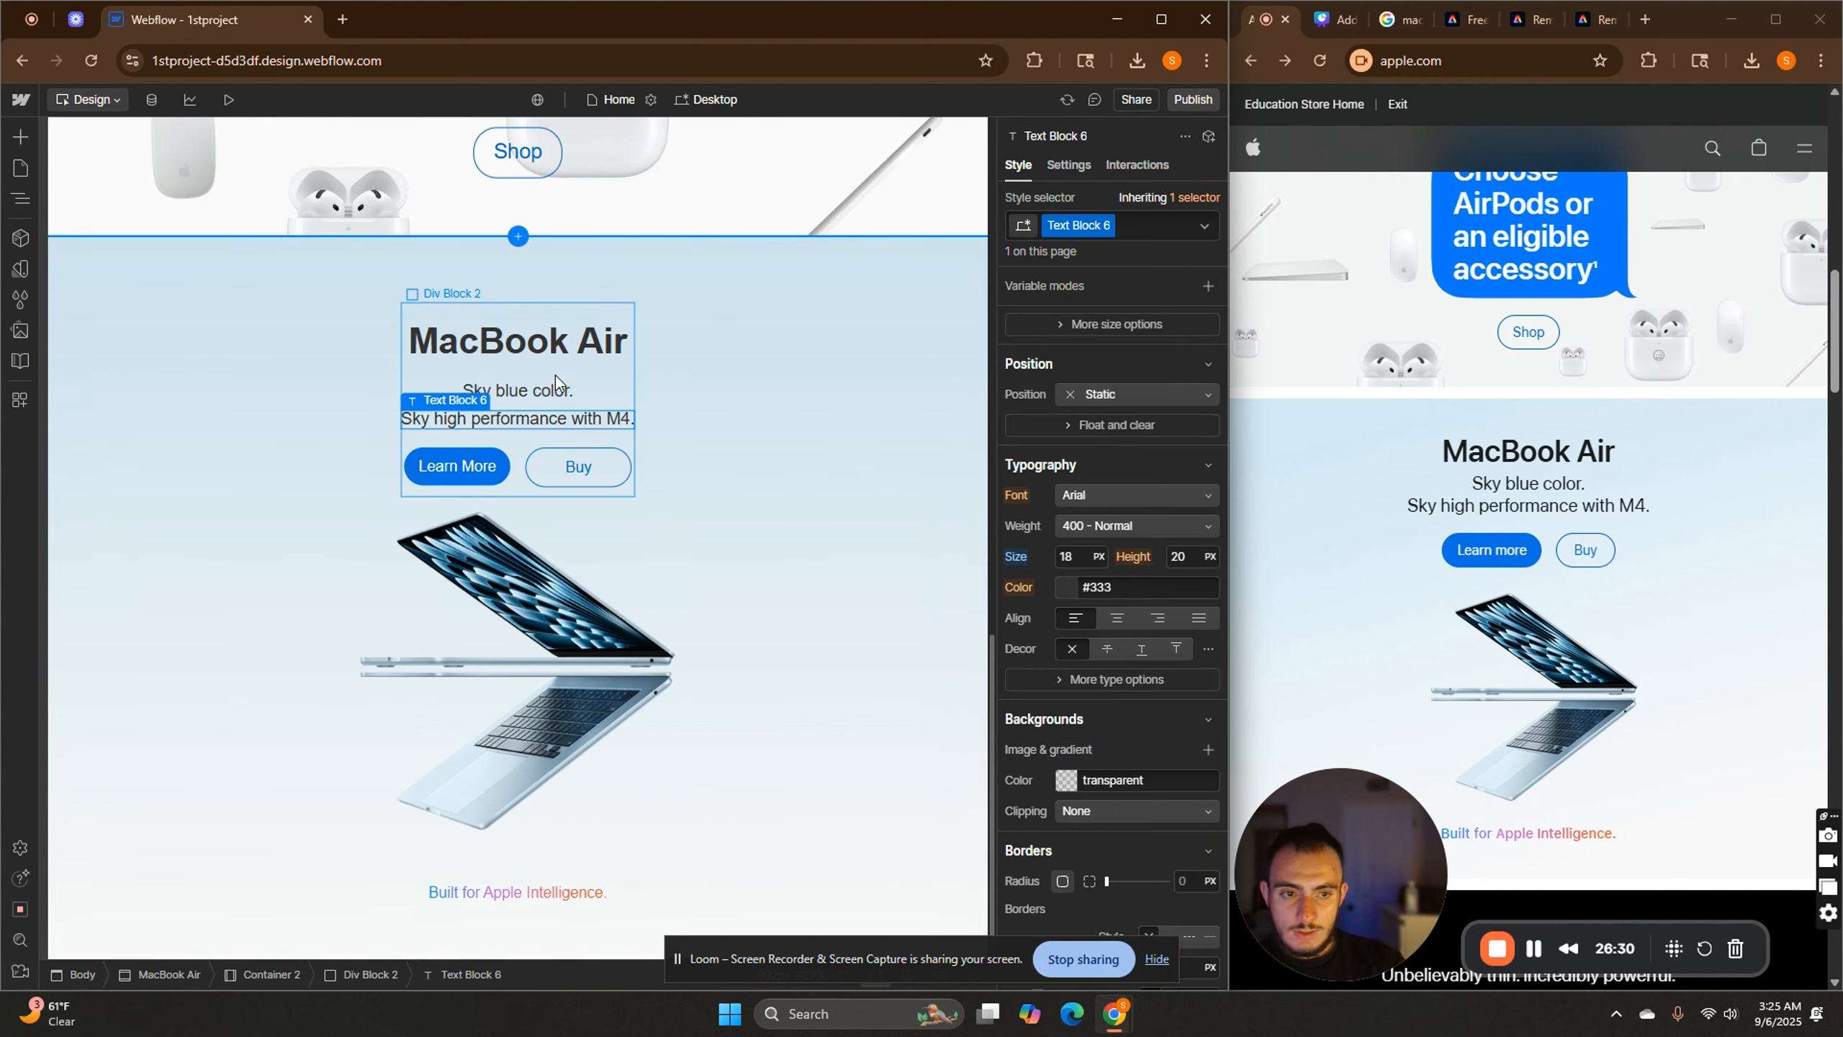
left_click(518, 391)
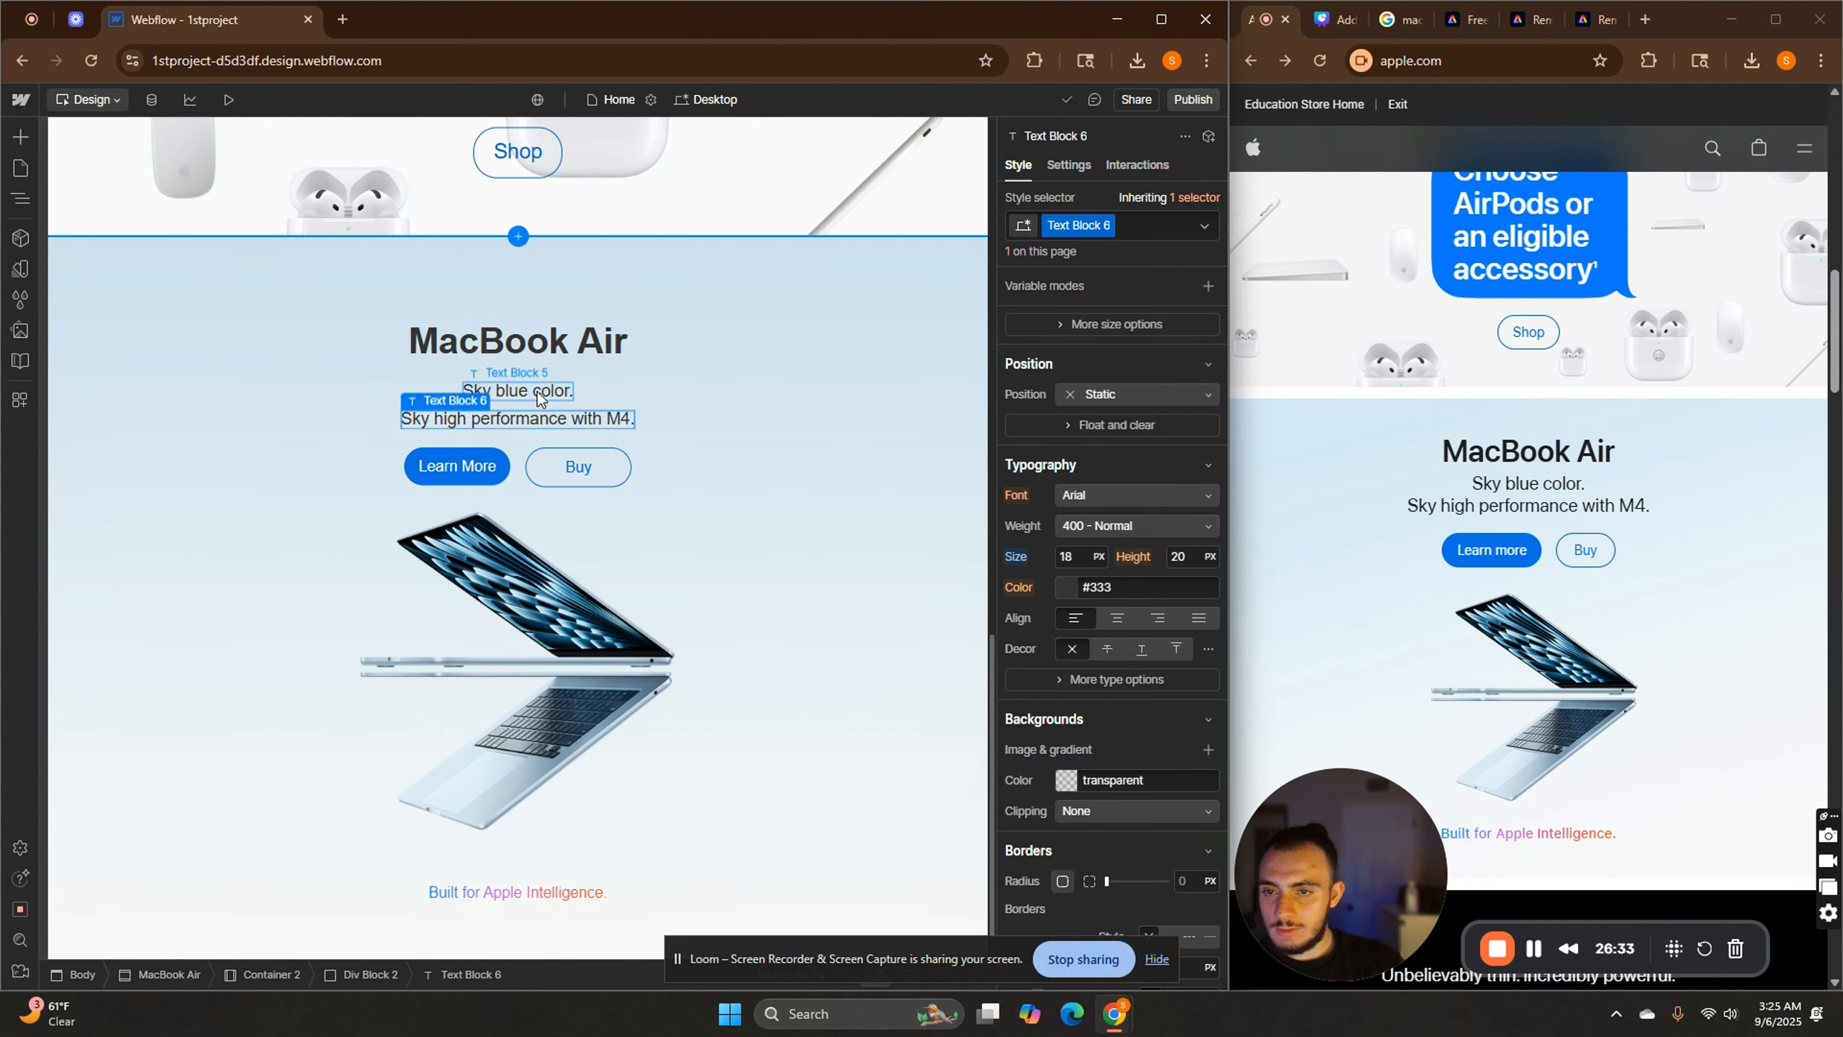
left_click(1087, 557)
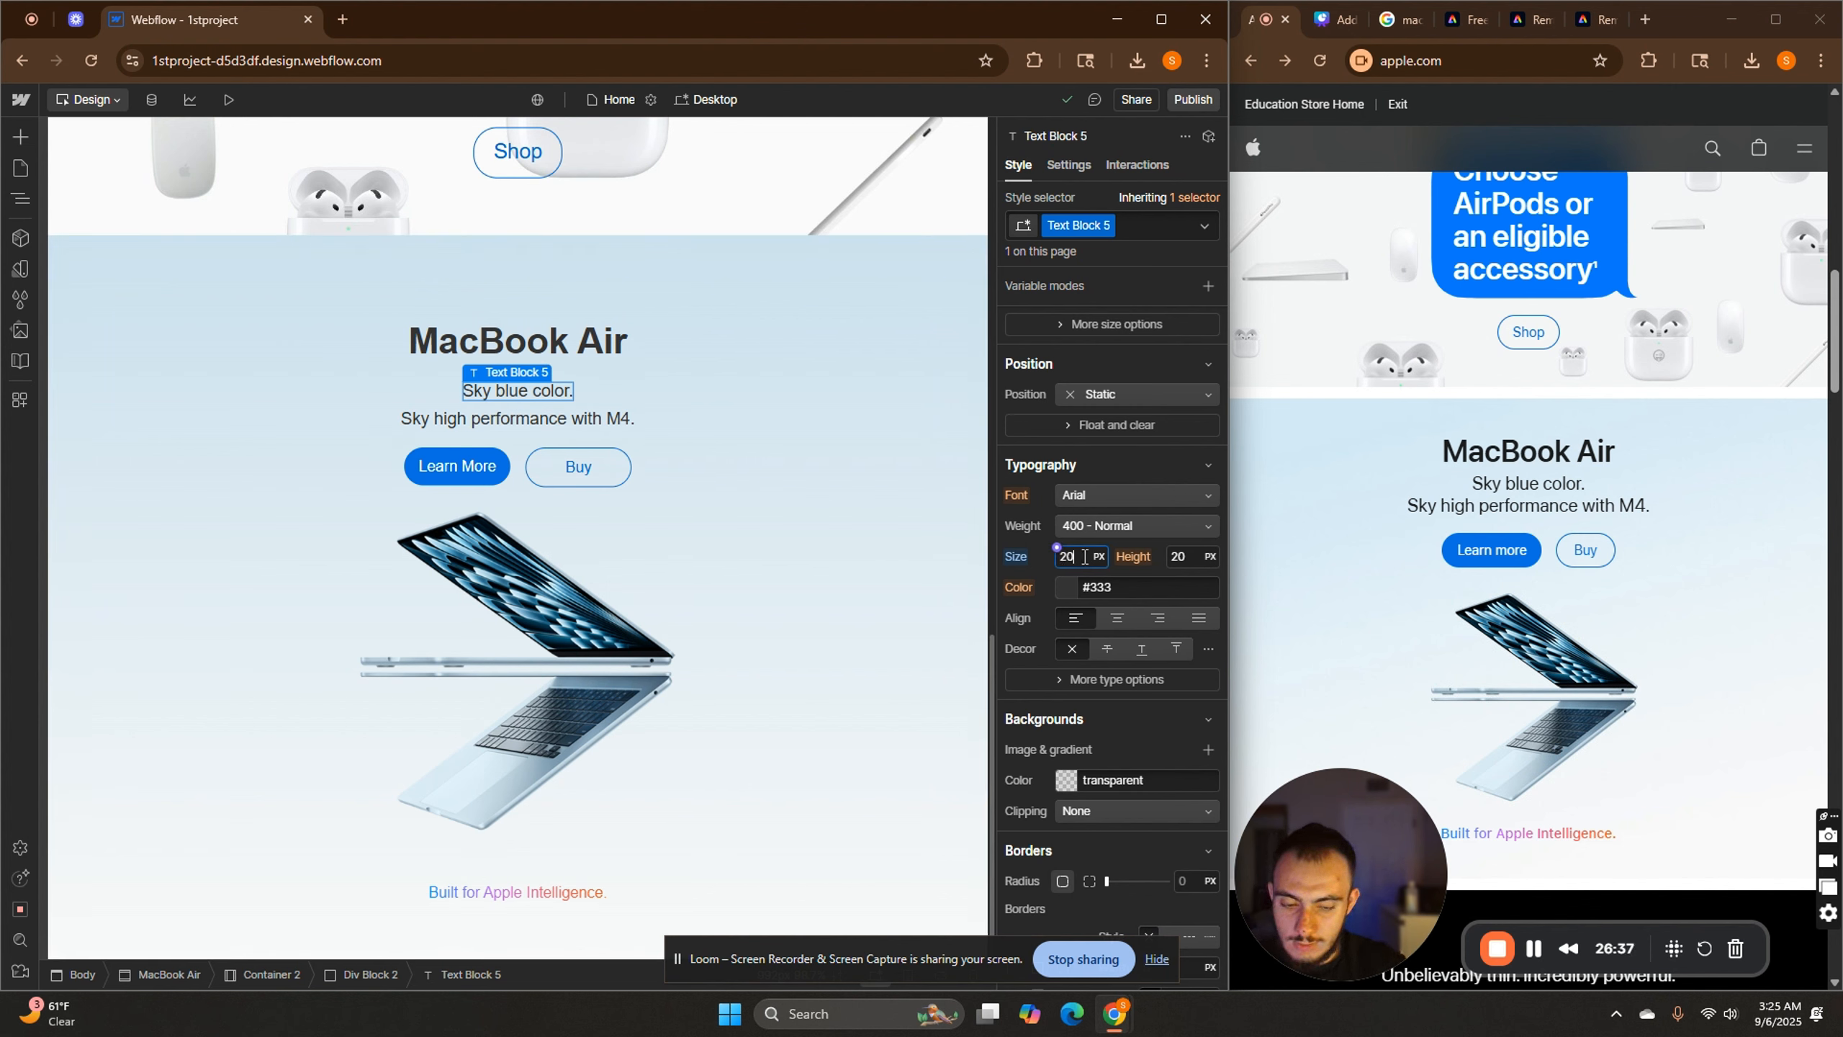
left_click(573, 421)
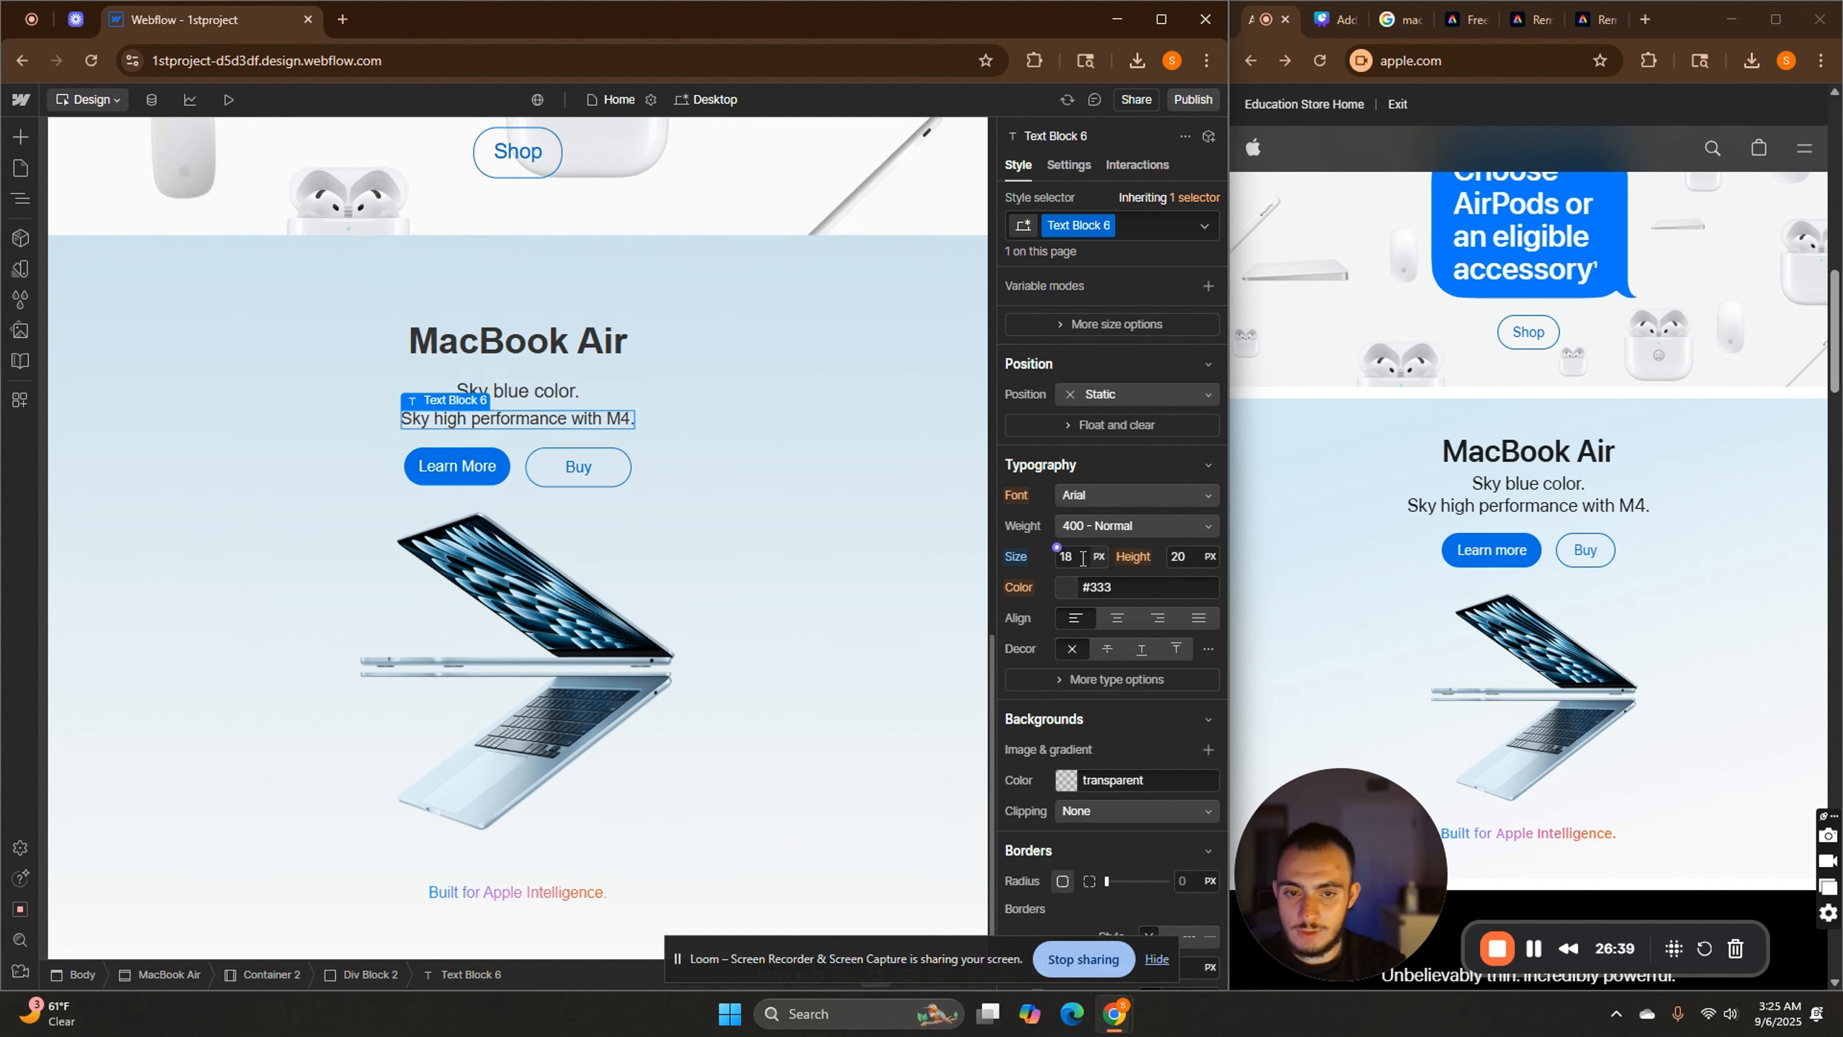
left_click(1082, 558)
type("20")
key("Return")
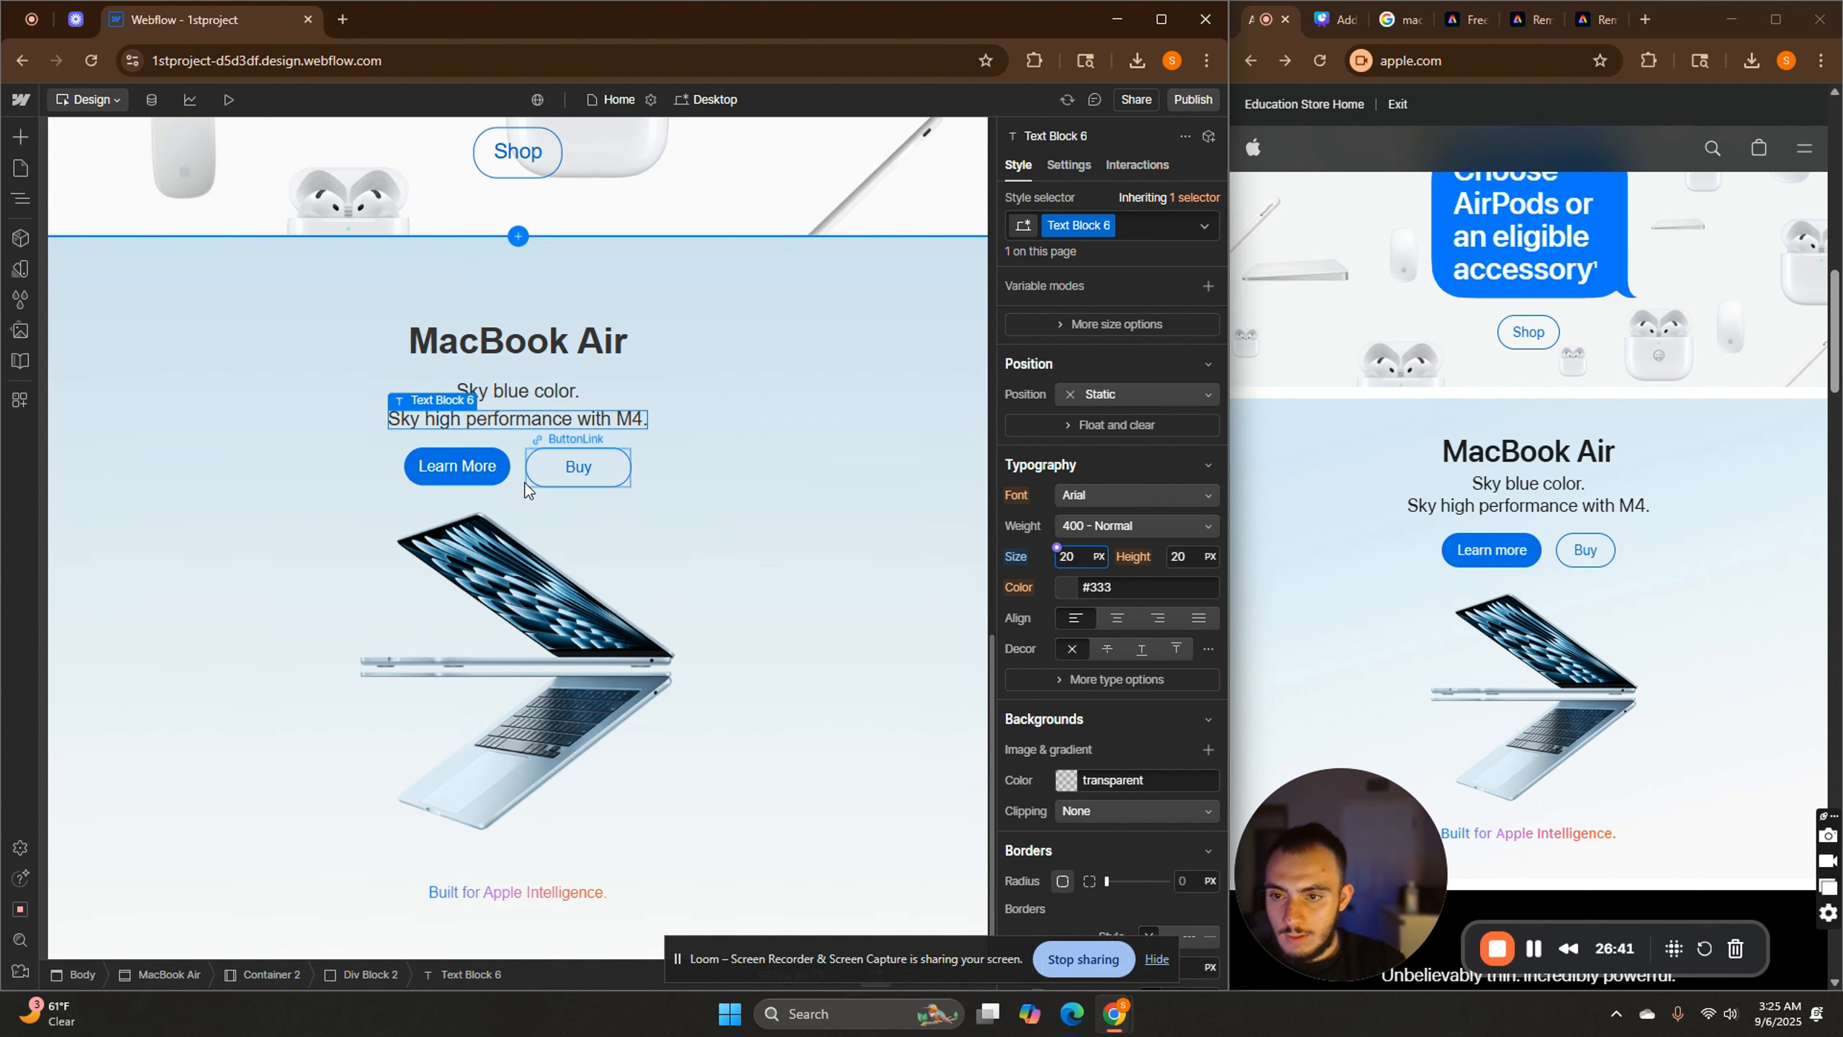
Add a combo class "1" to the Buy button's ButtonDiv in the MacBook Air section.
left_click(463, 482)
left_click(613, 520)
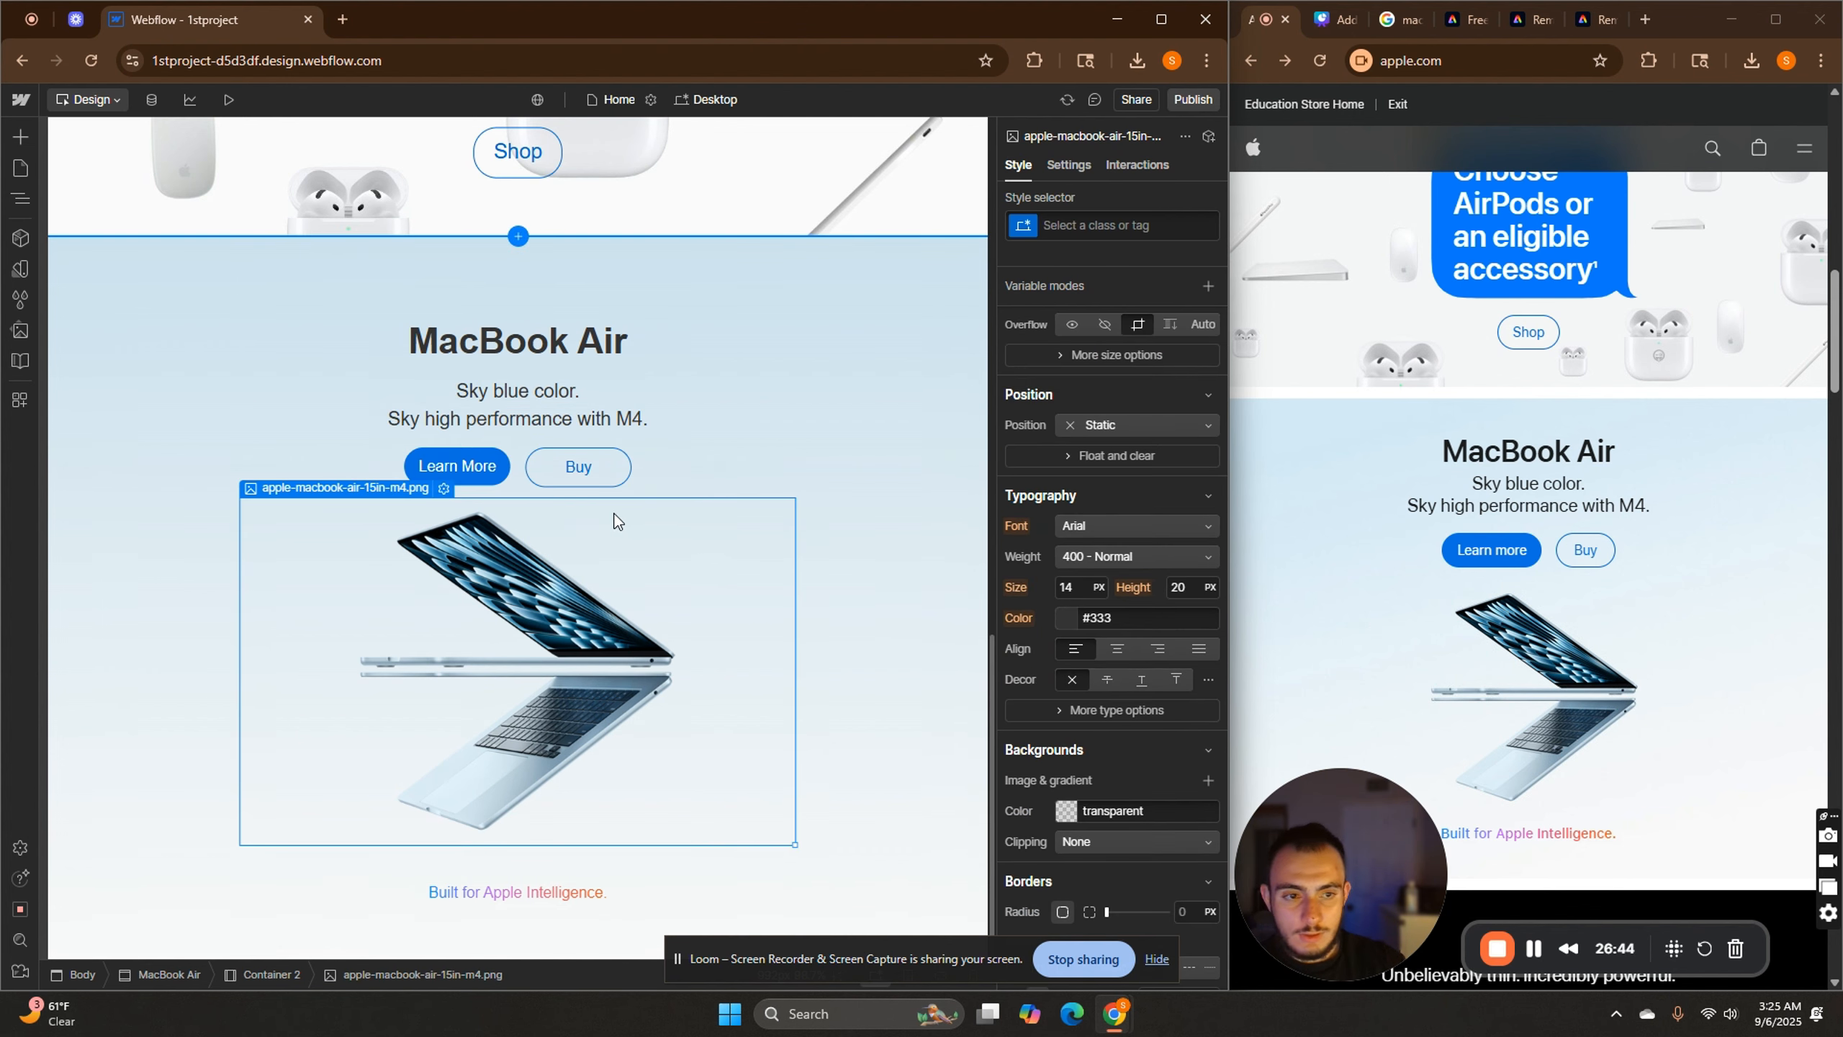
left_click(517, 479)
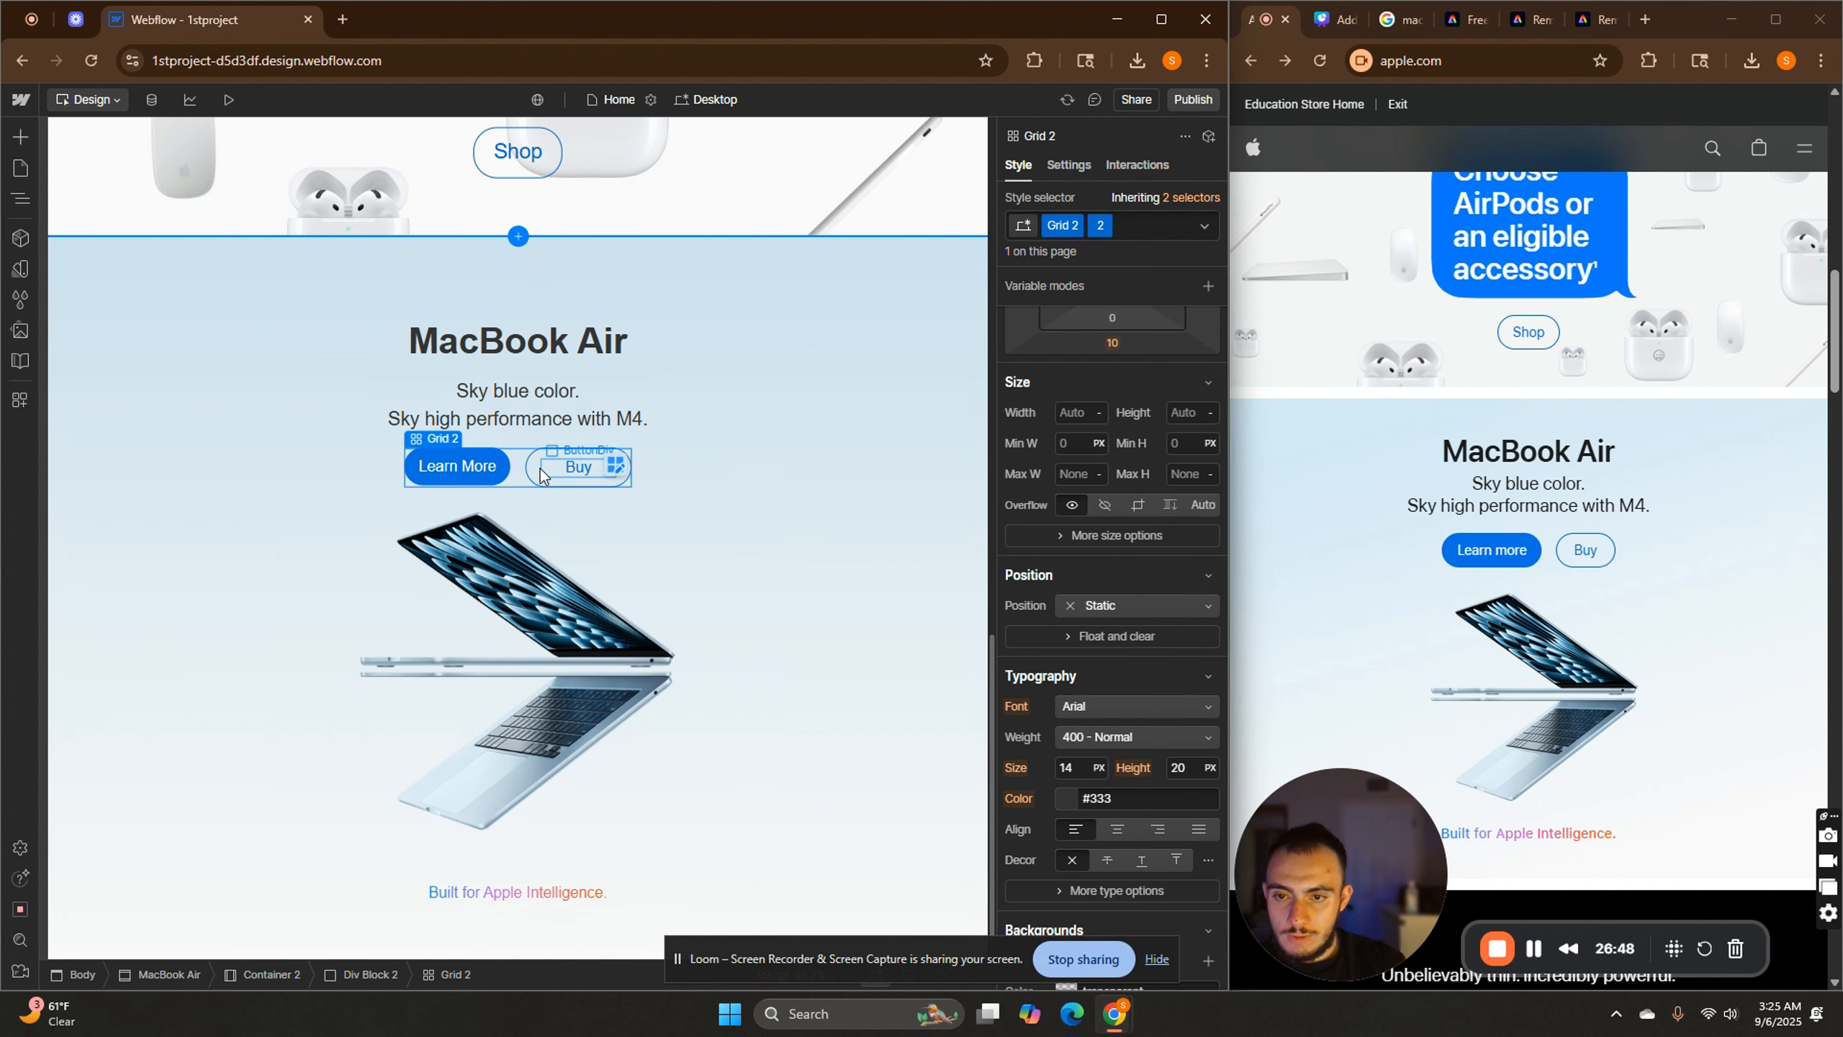
left_click(538, 478)
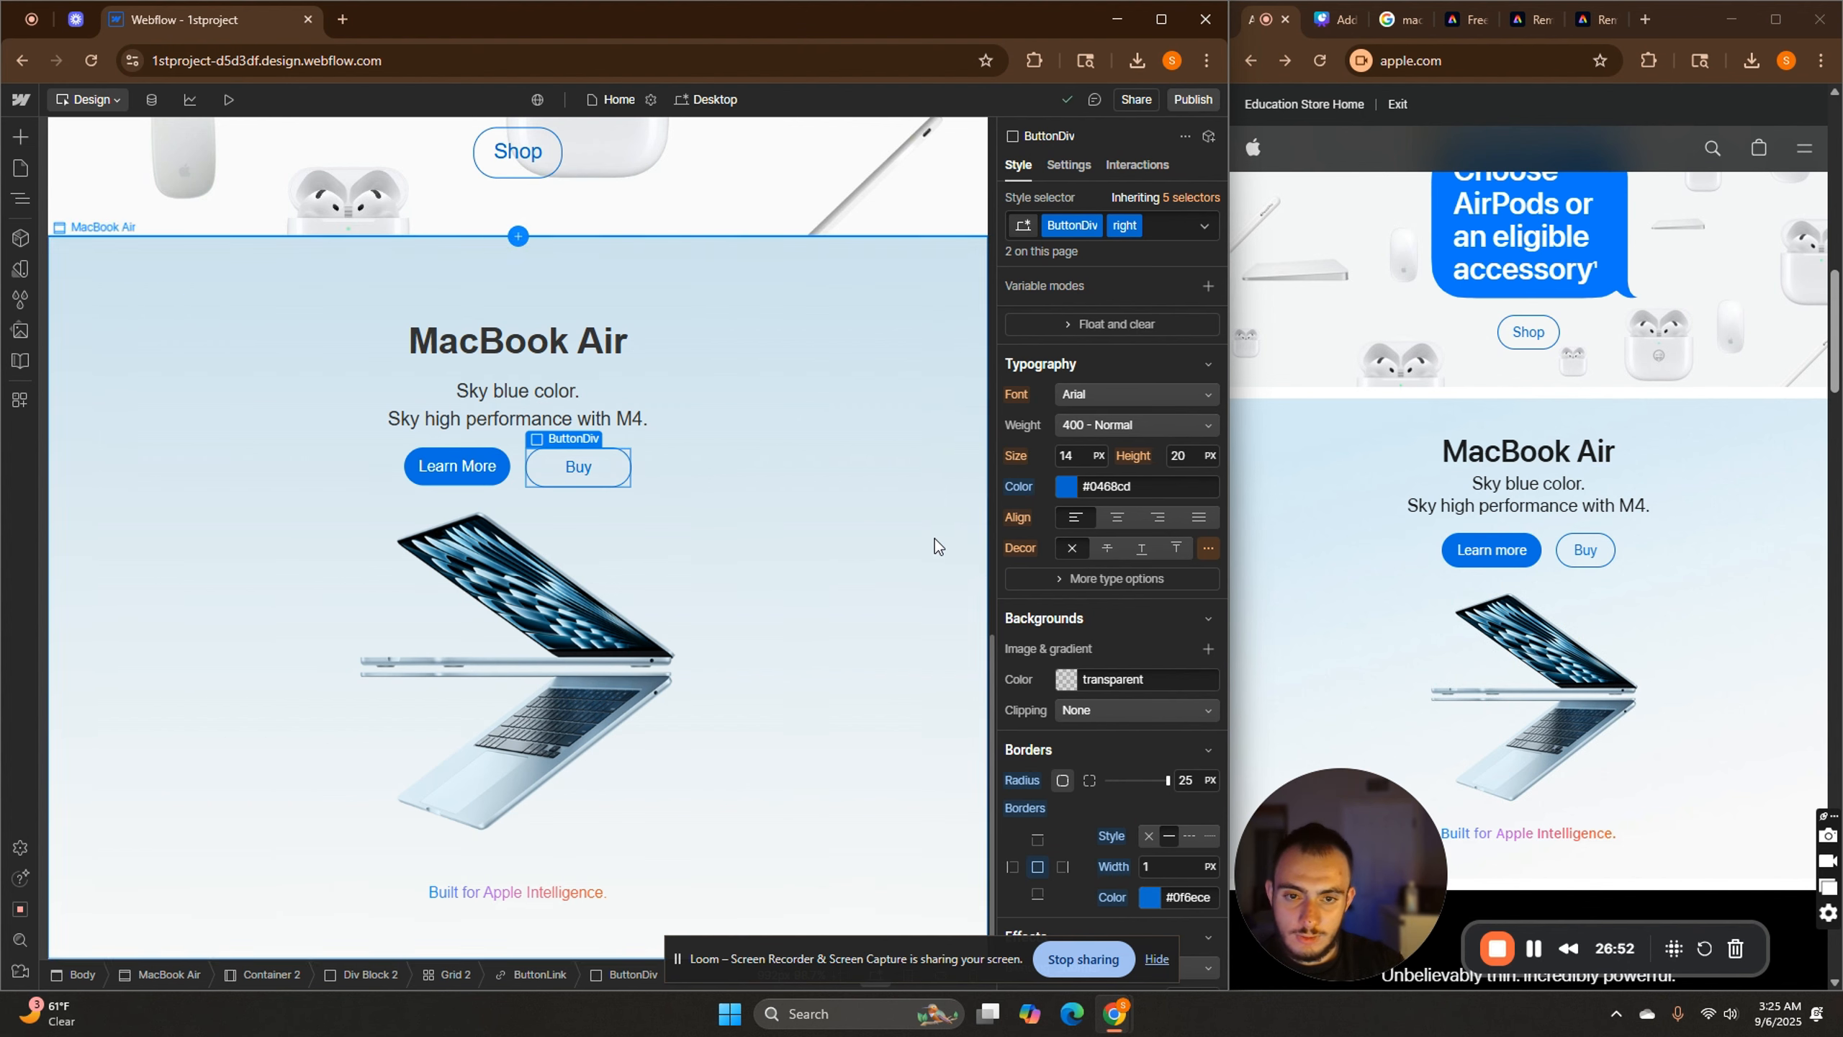
left_click(1160, 224)
left_click(535, 476)
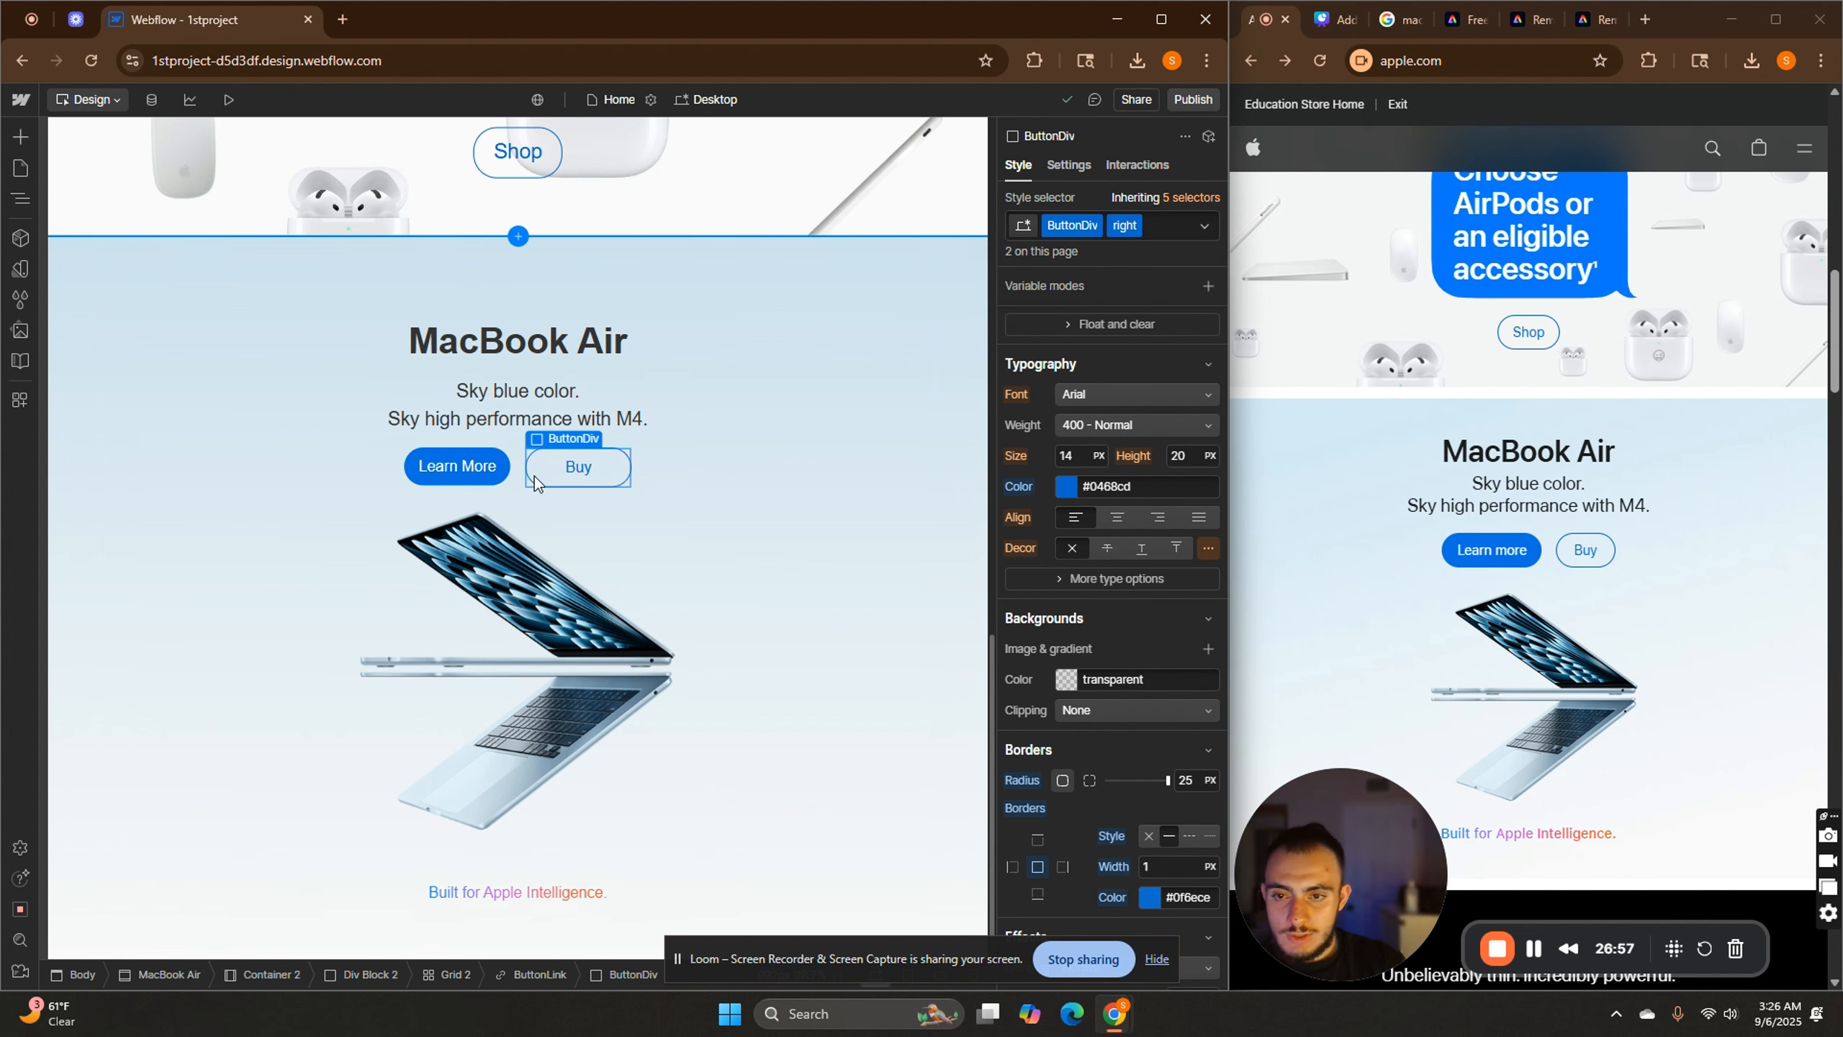
scroll(1090, 609, "up", 10)
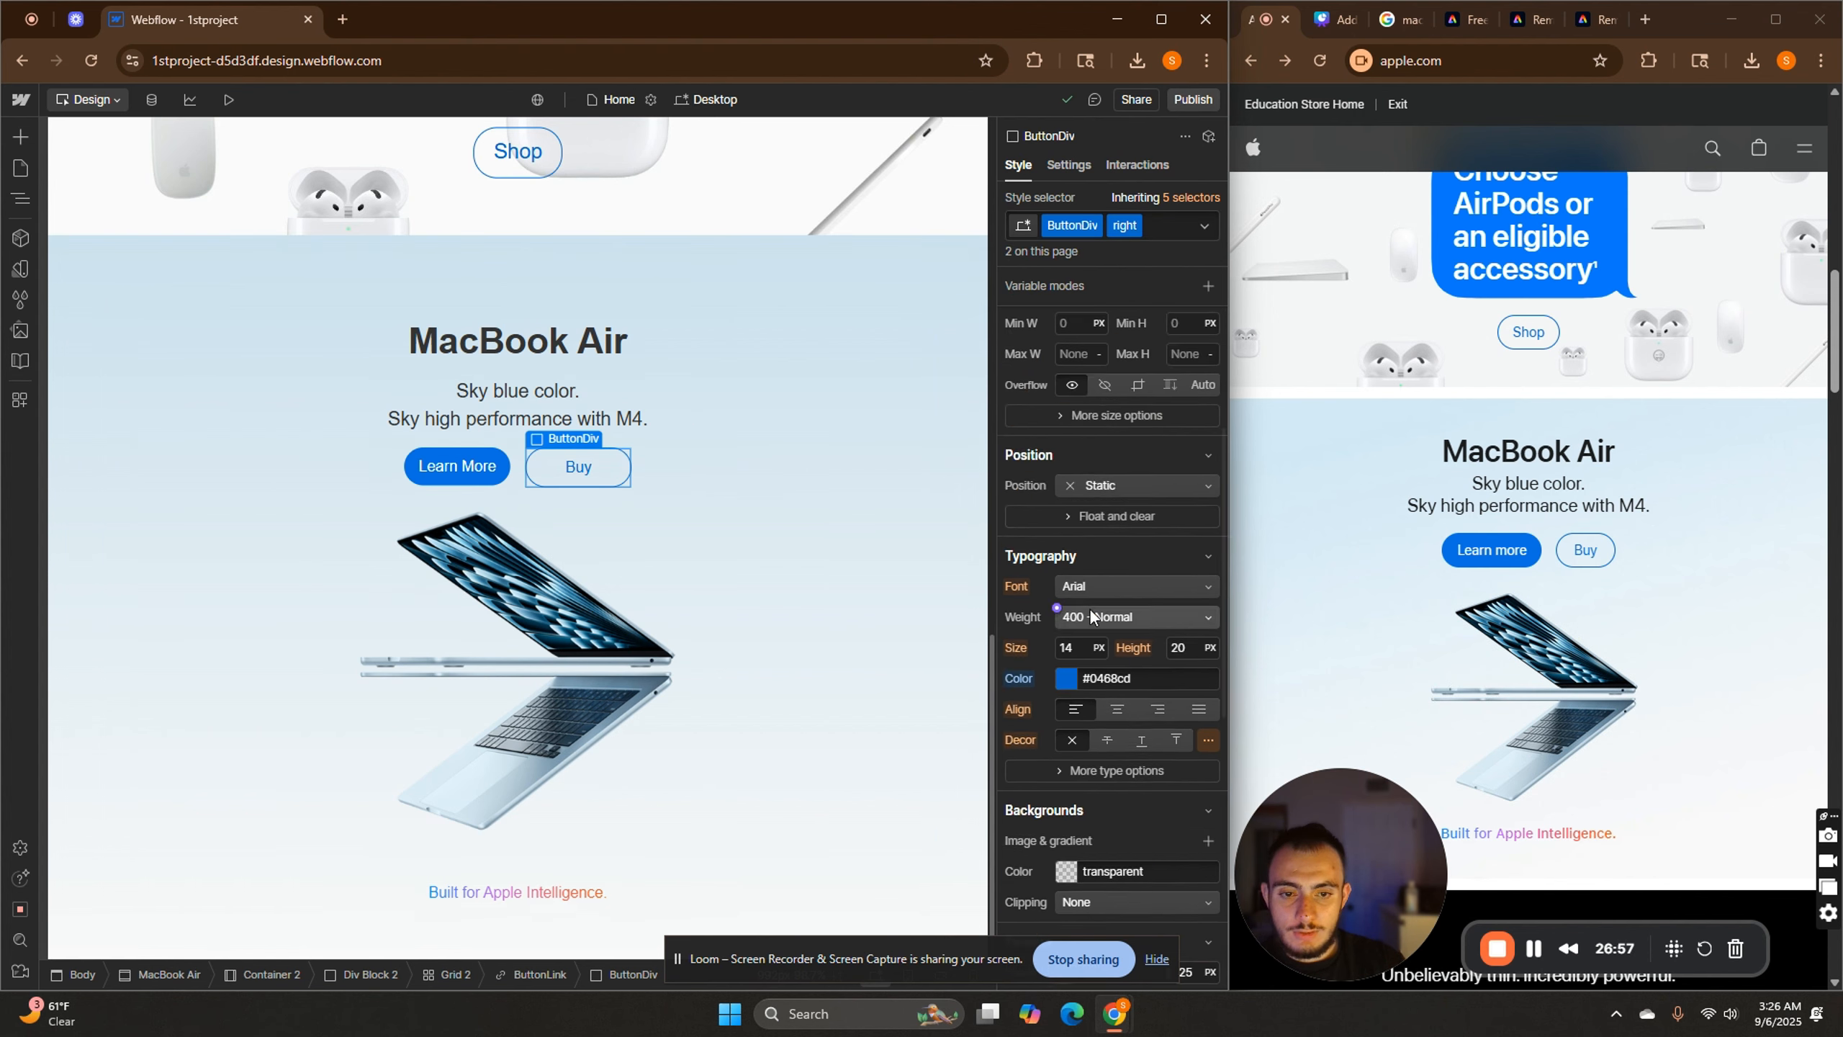
left_click(1157, 225)
type("1")
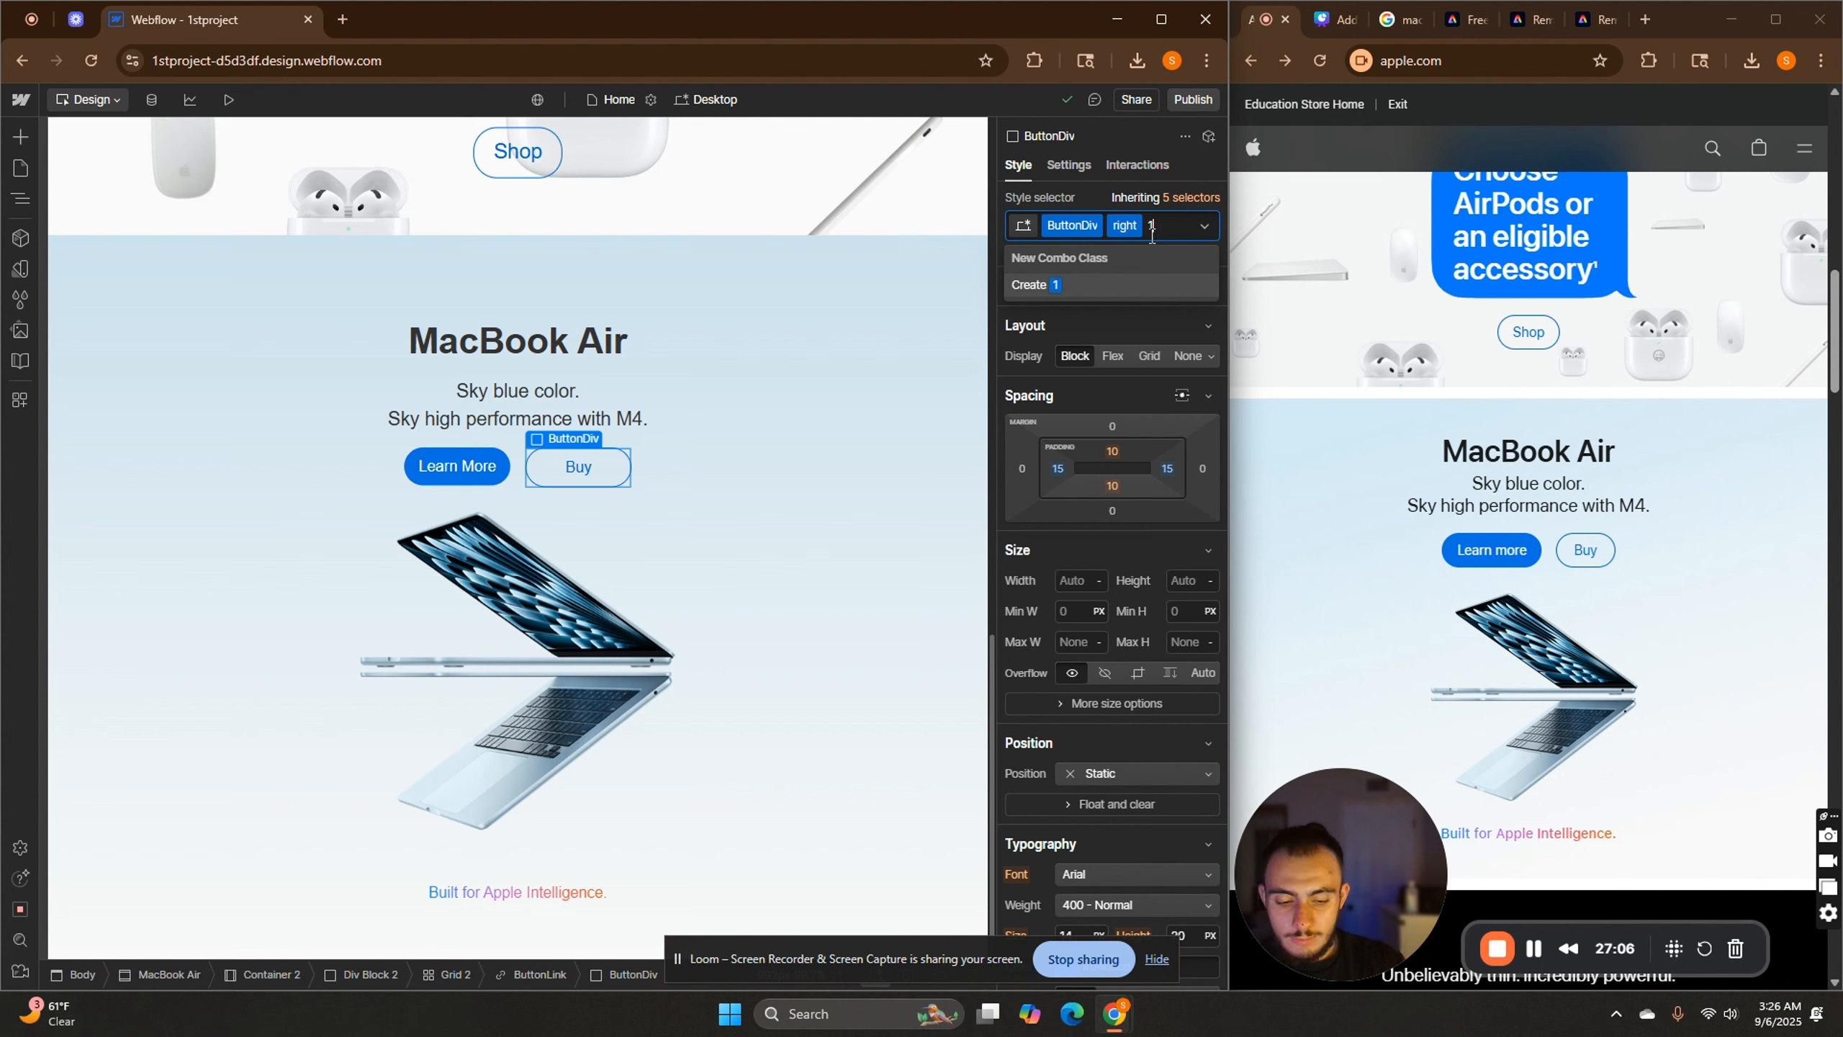
key("Return")
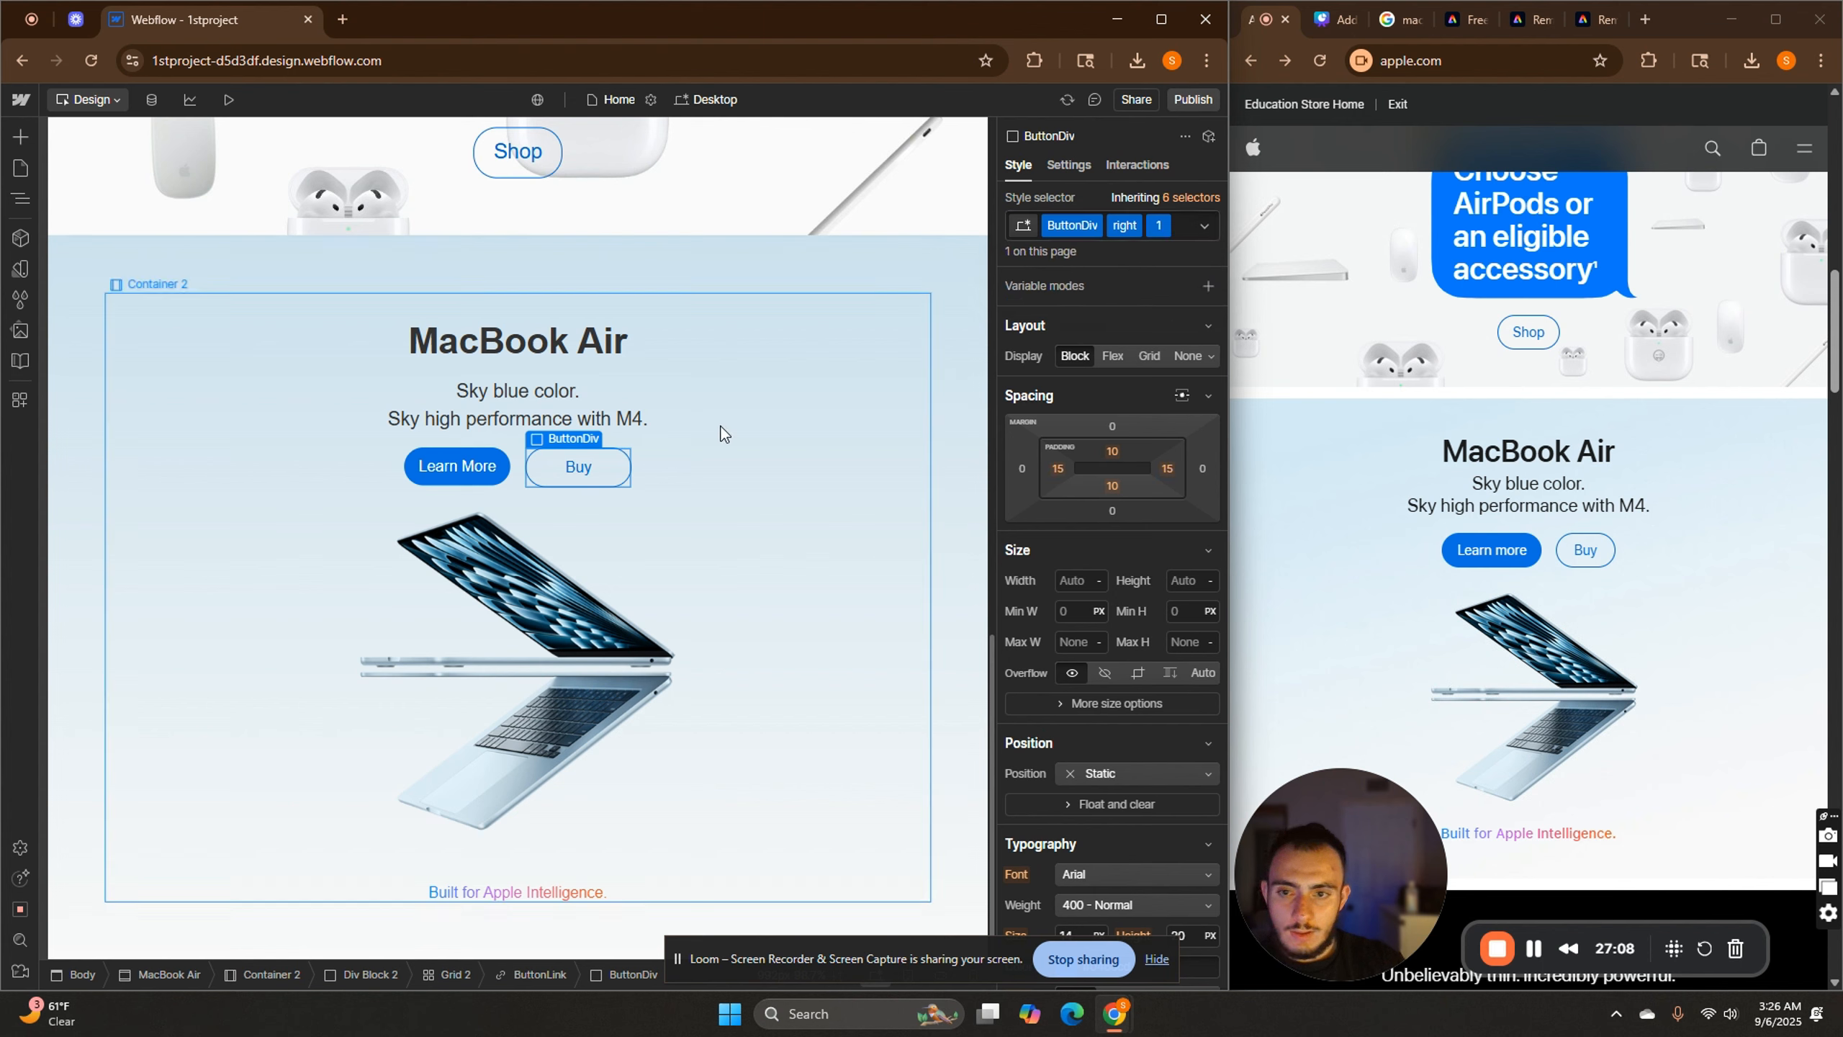
left_click(1058, 473)
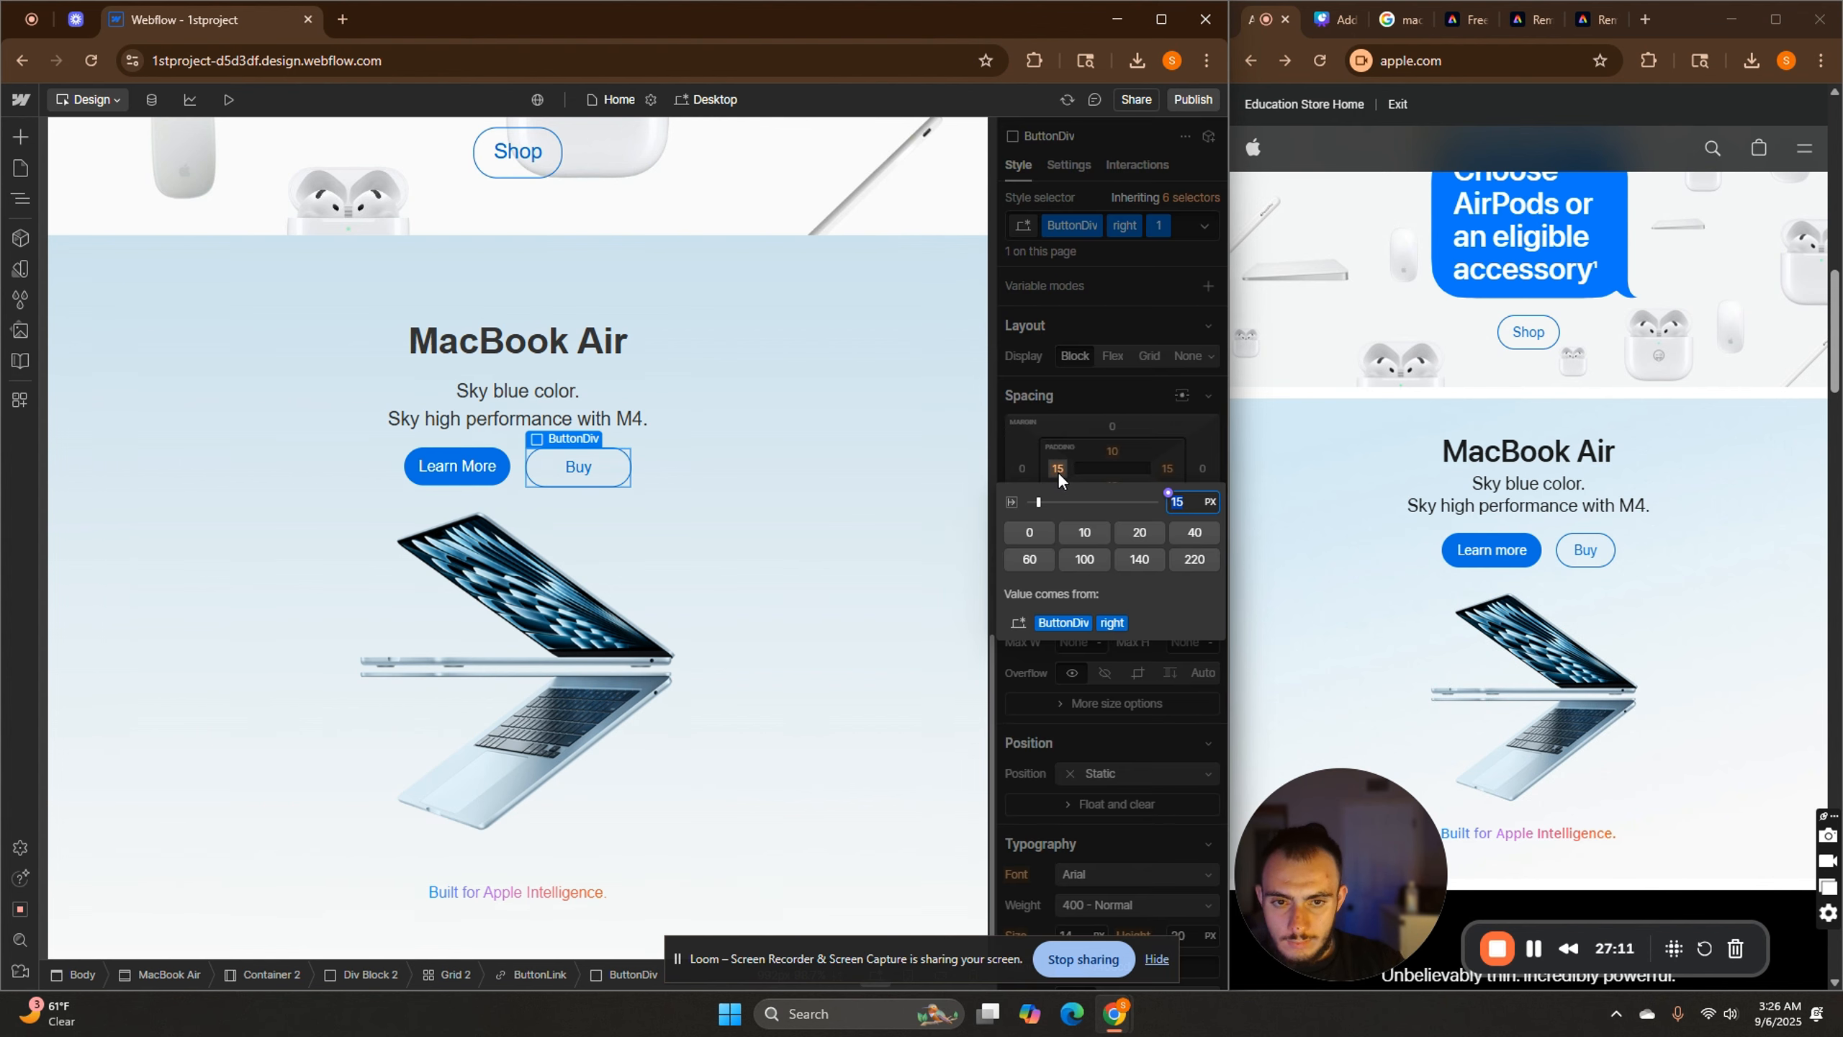
left_click(1058, 473)
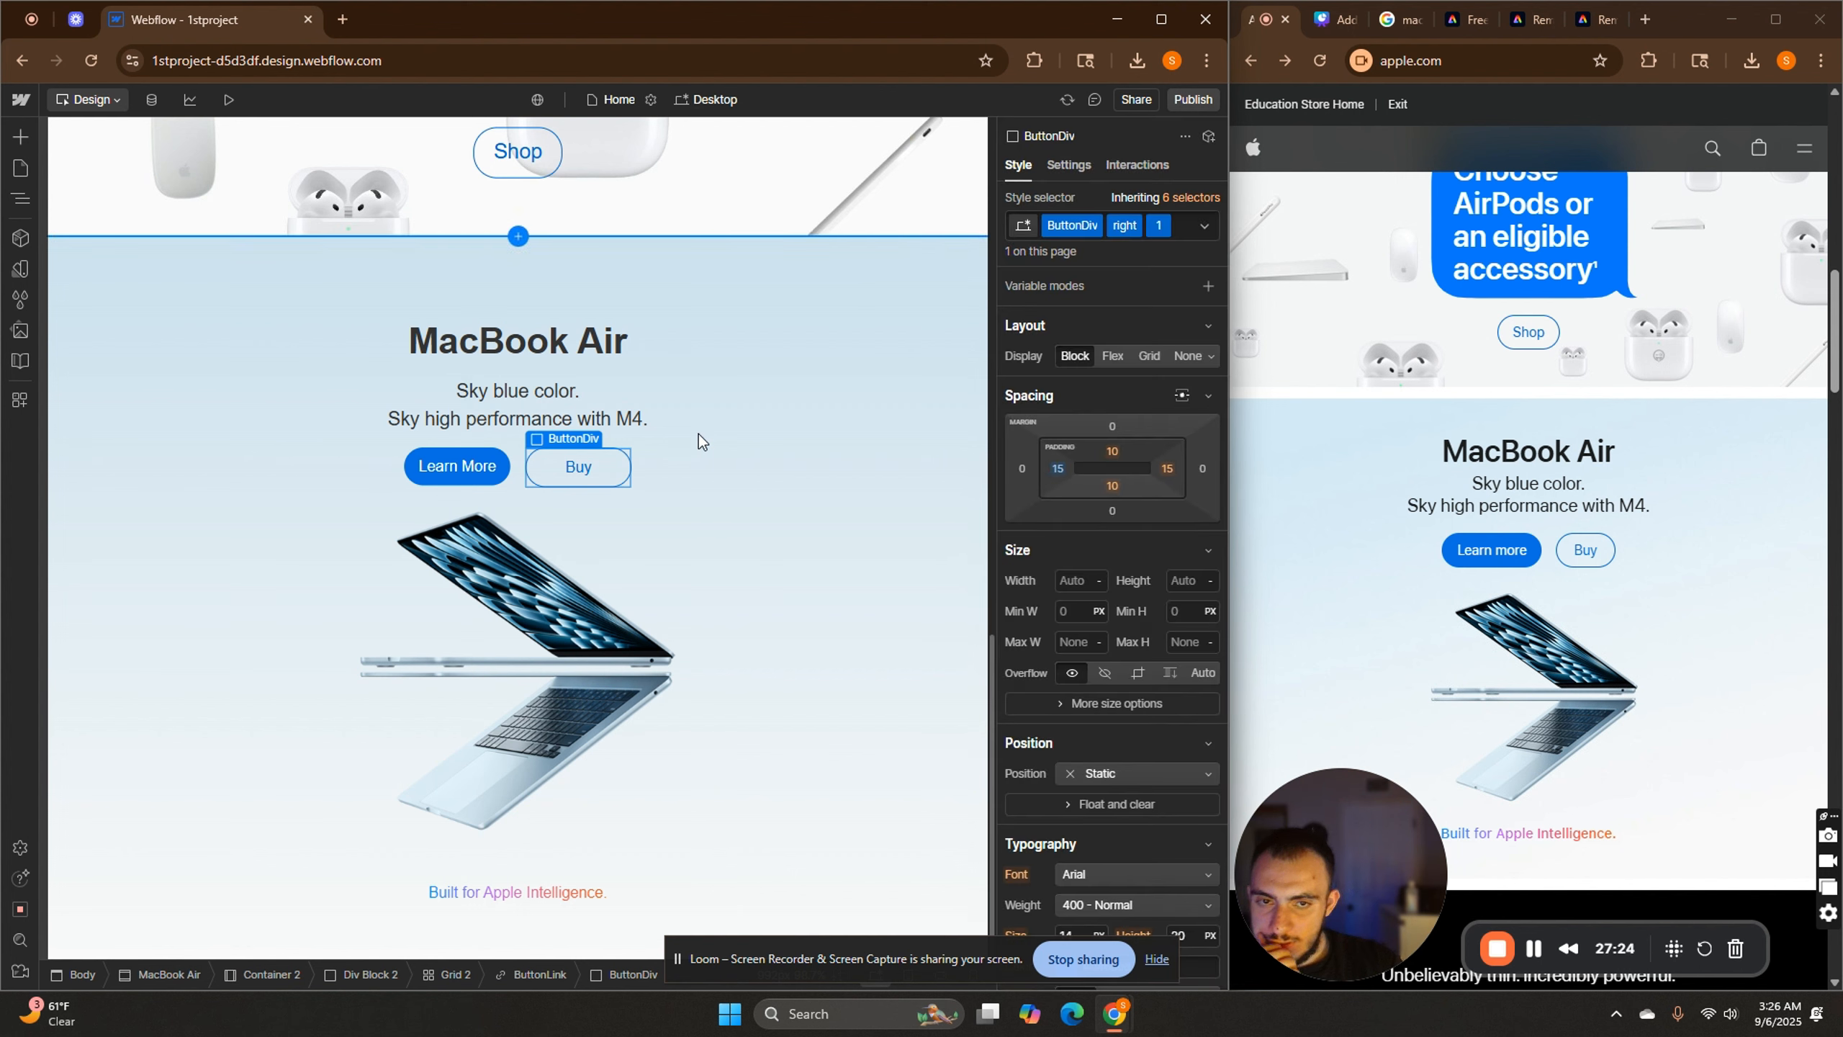
Narrow the Buy button's column in the MacBook Air button grid to 0.75fr.
left_click(520, 465)
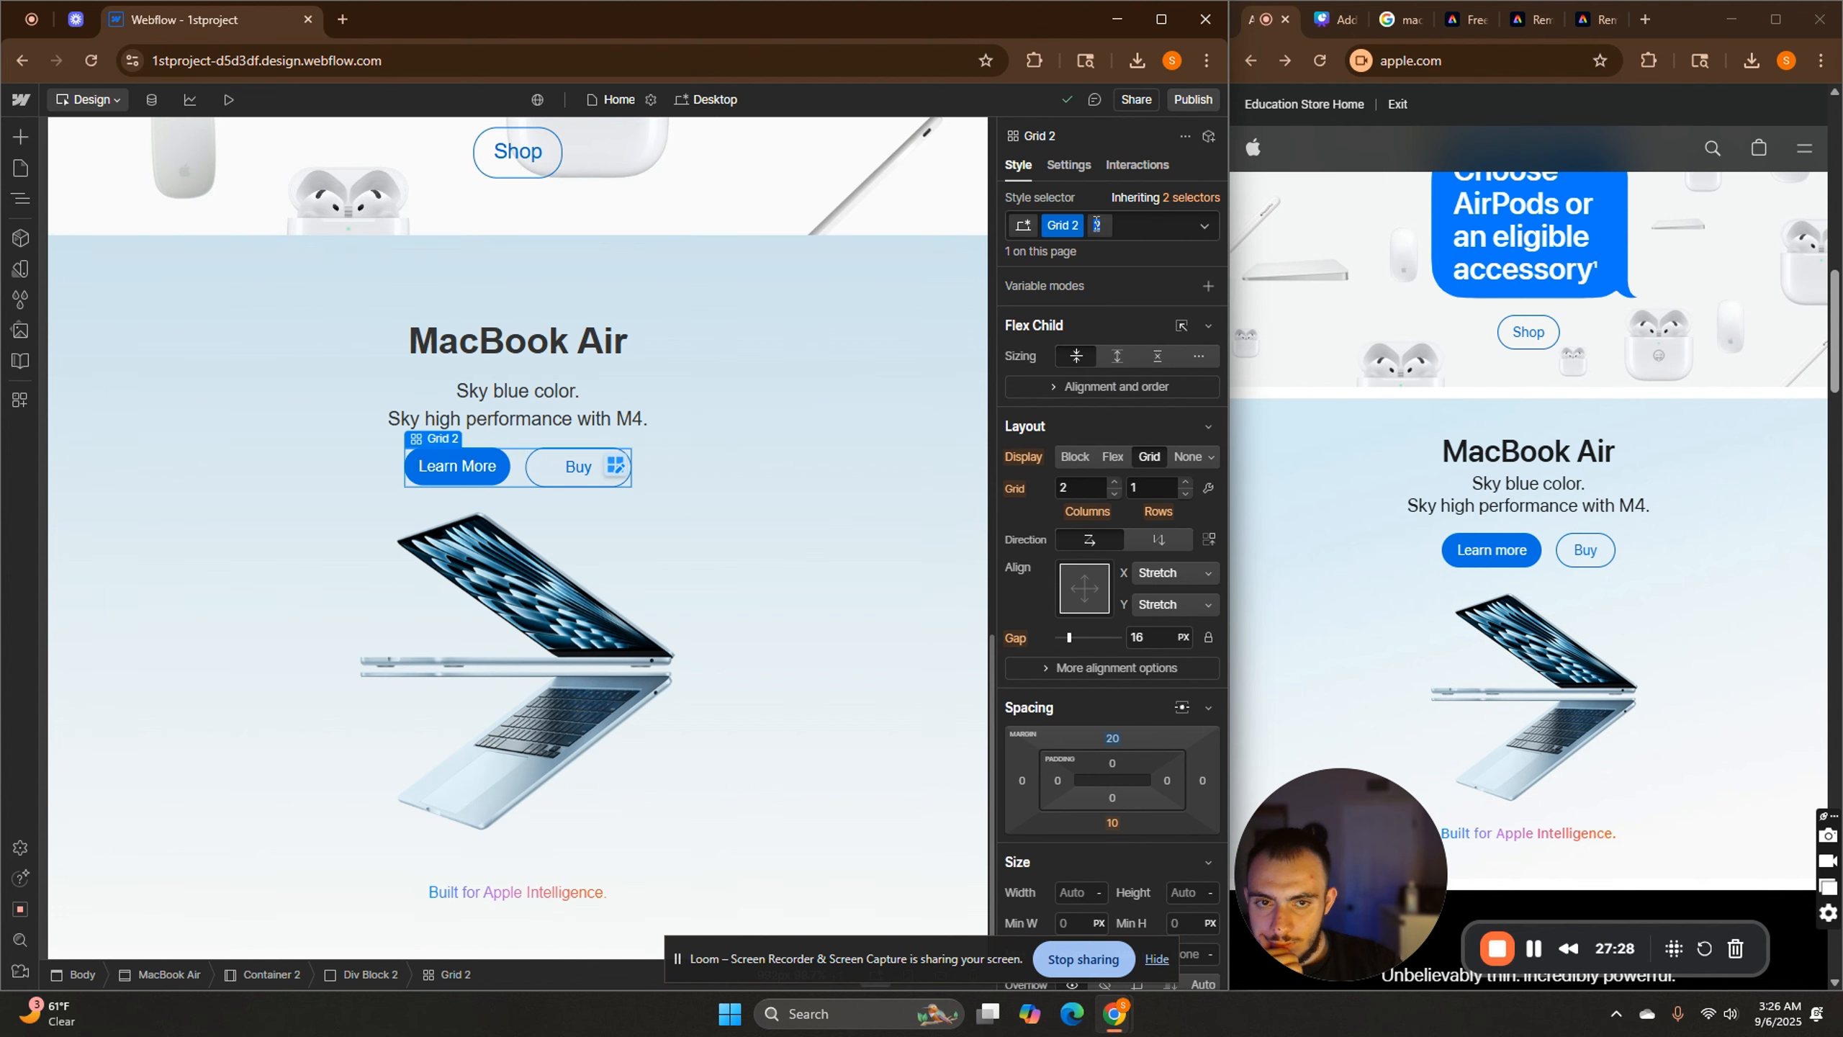
key("Return")
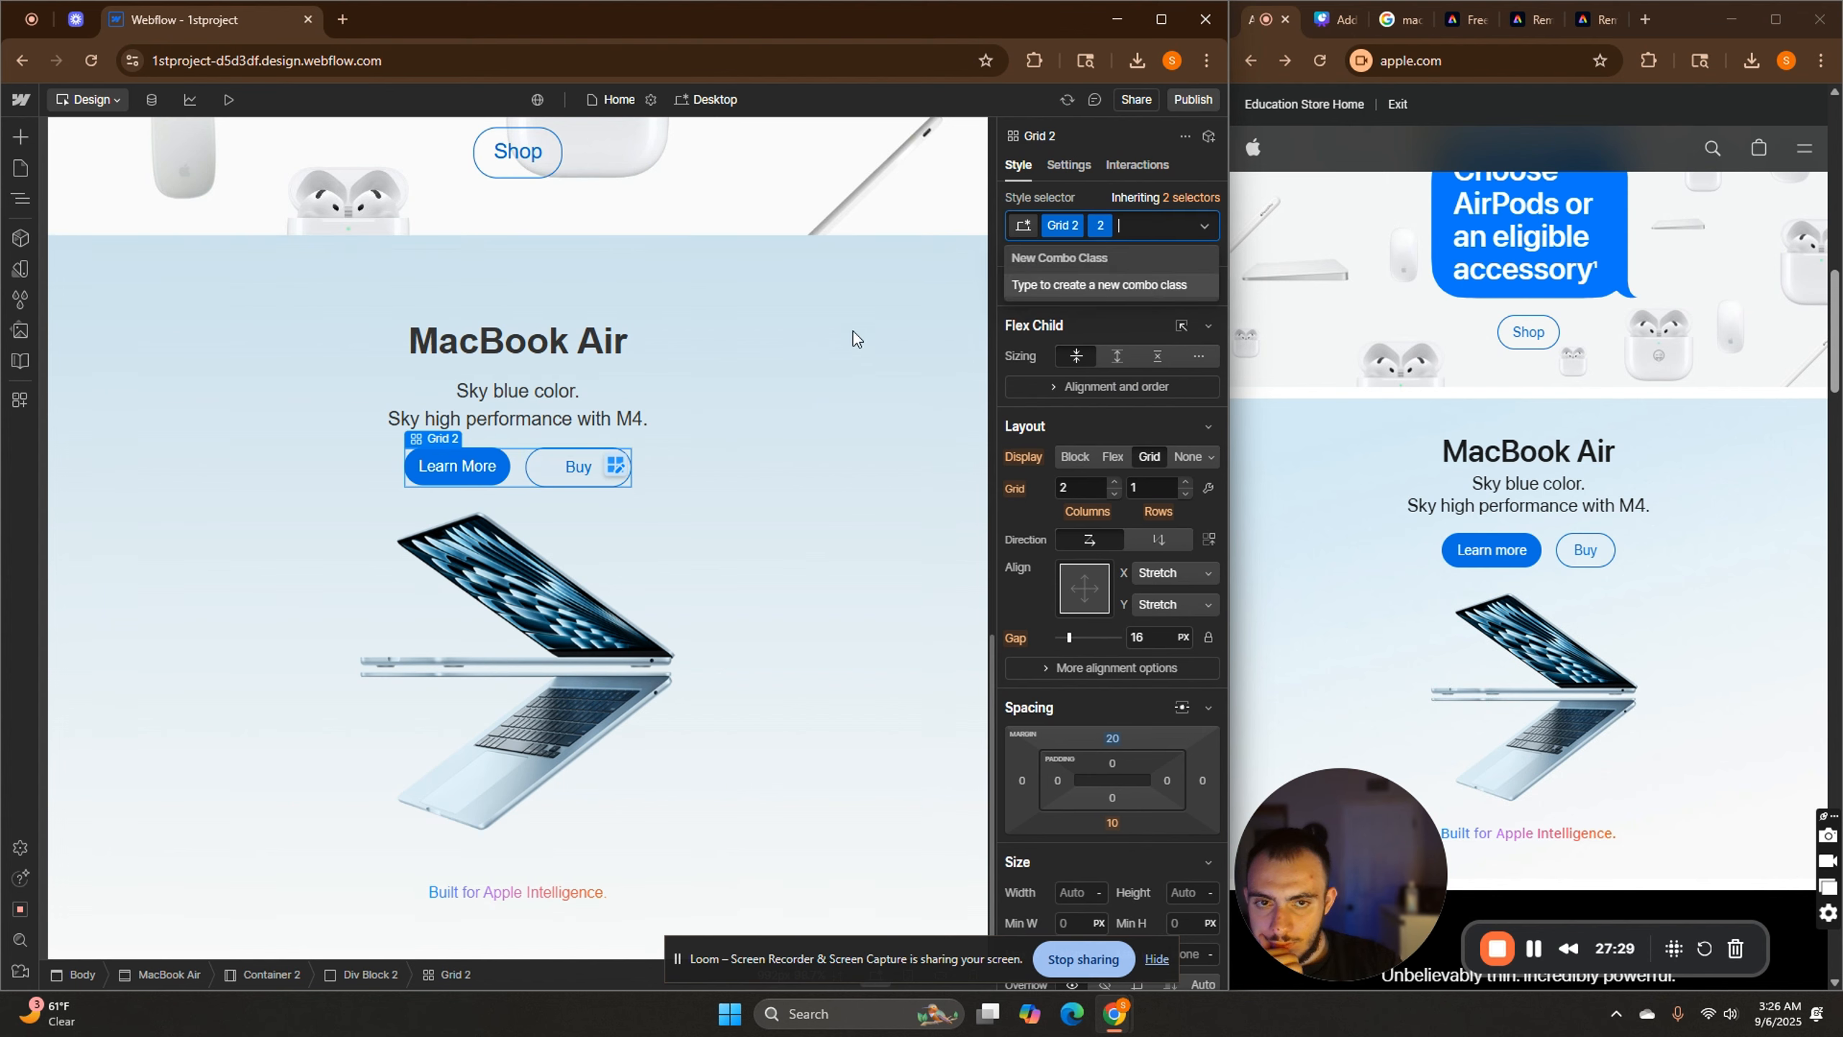
left_click(614, 463)
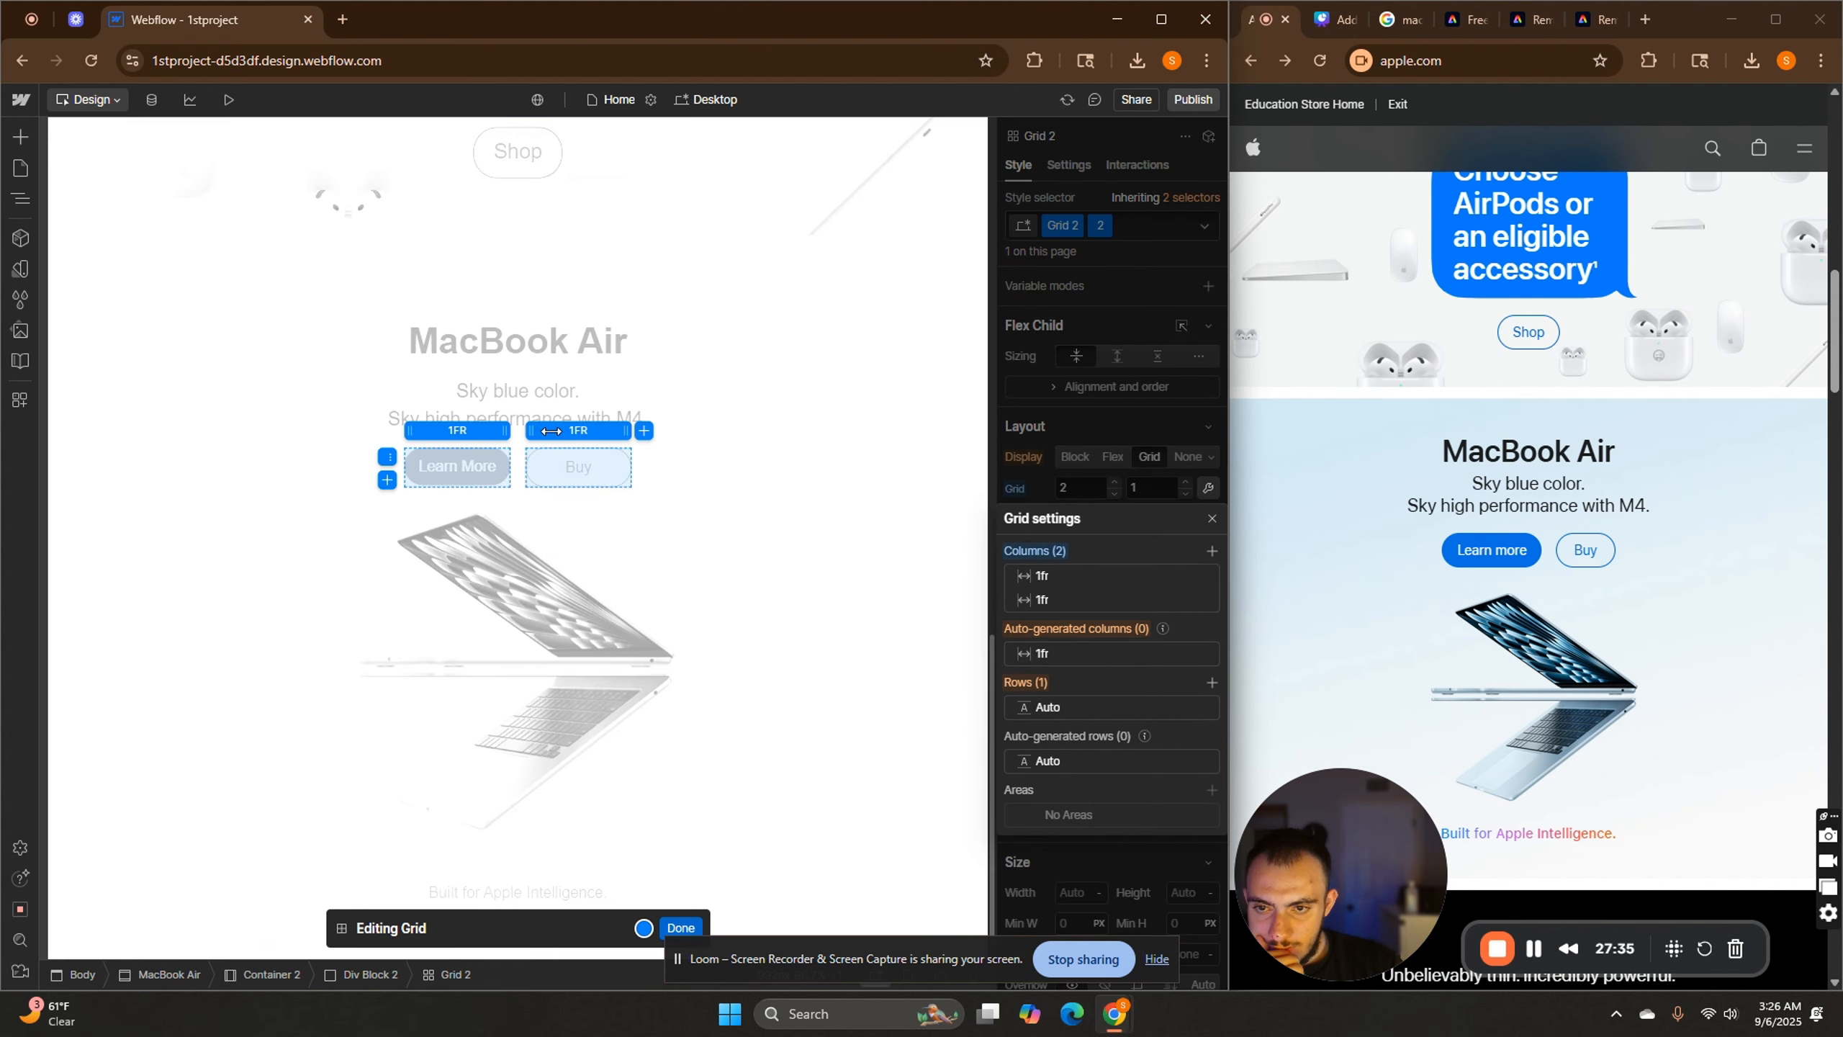
left_click_drag(551, 431, 559, 431)
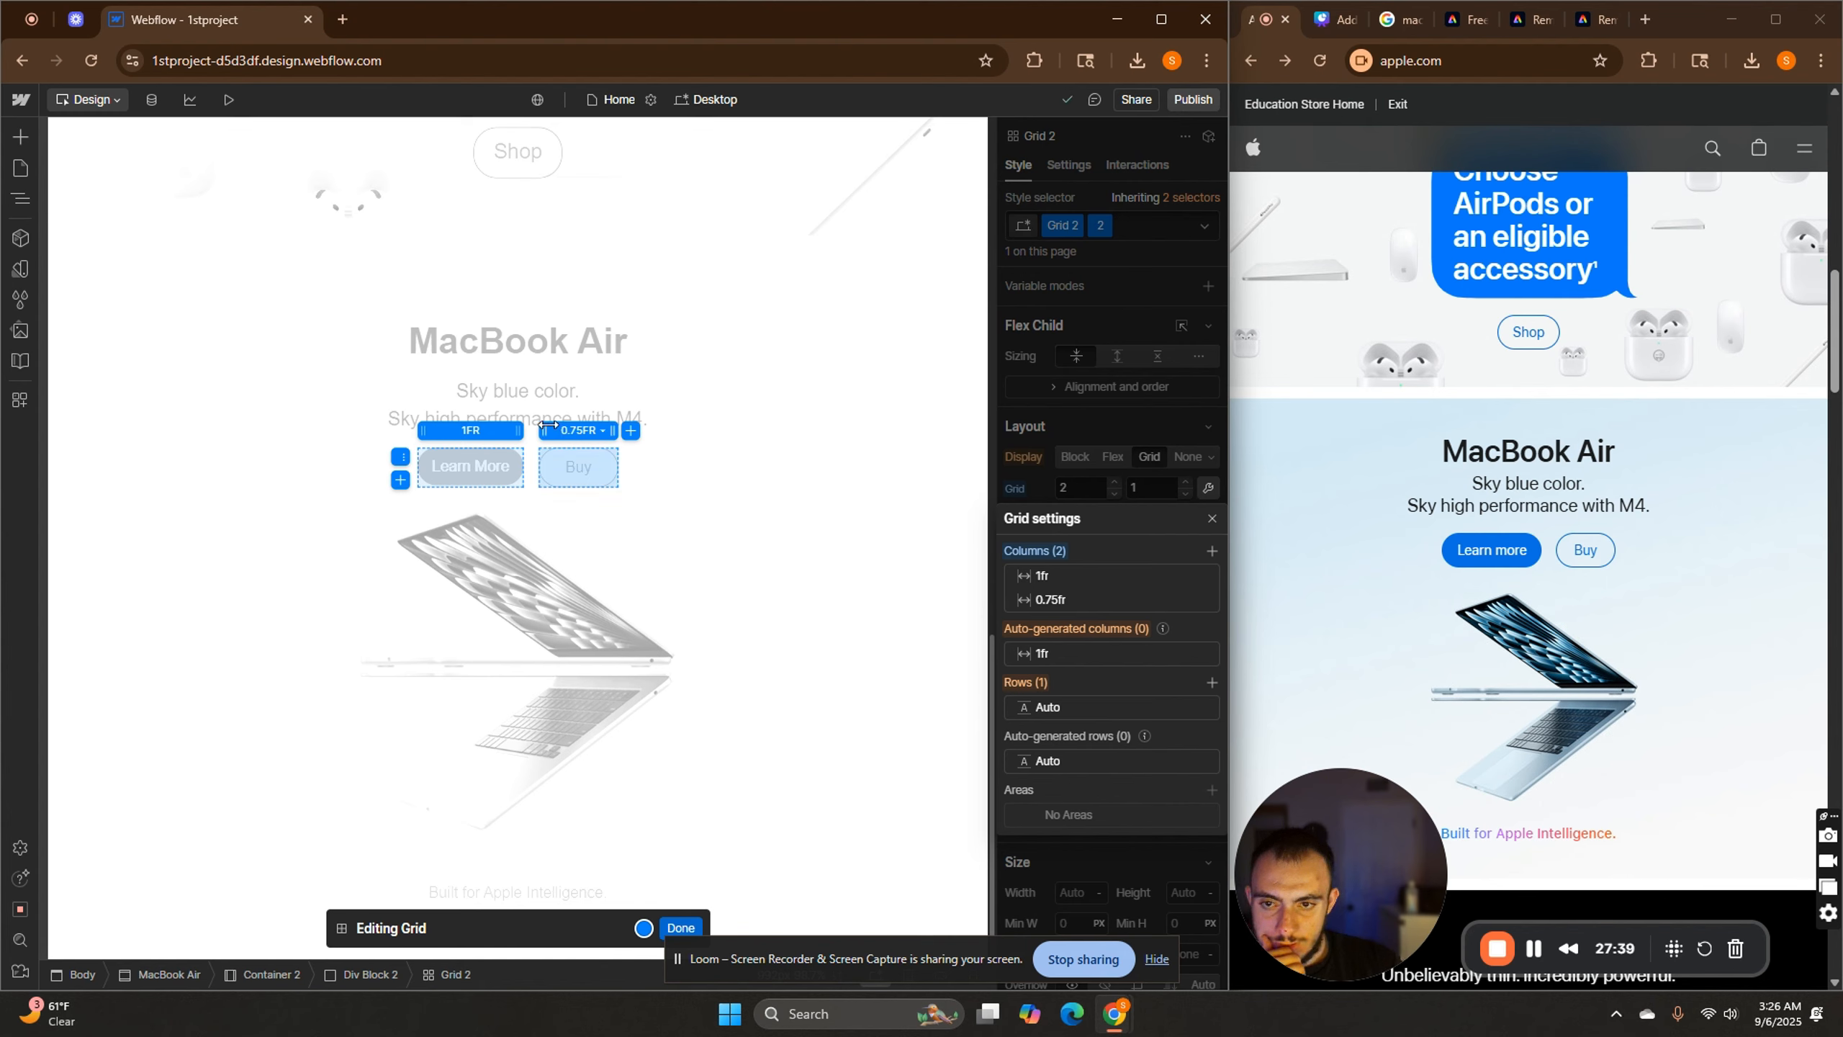
left_click_drag(540, 431, 528, 431)
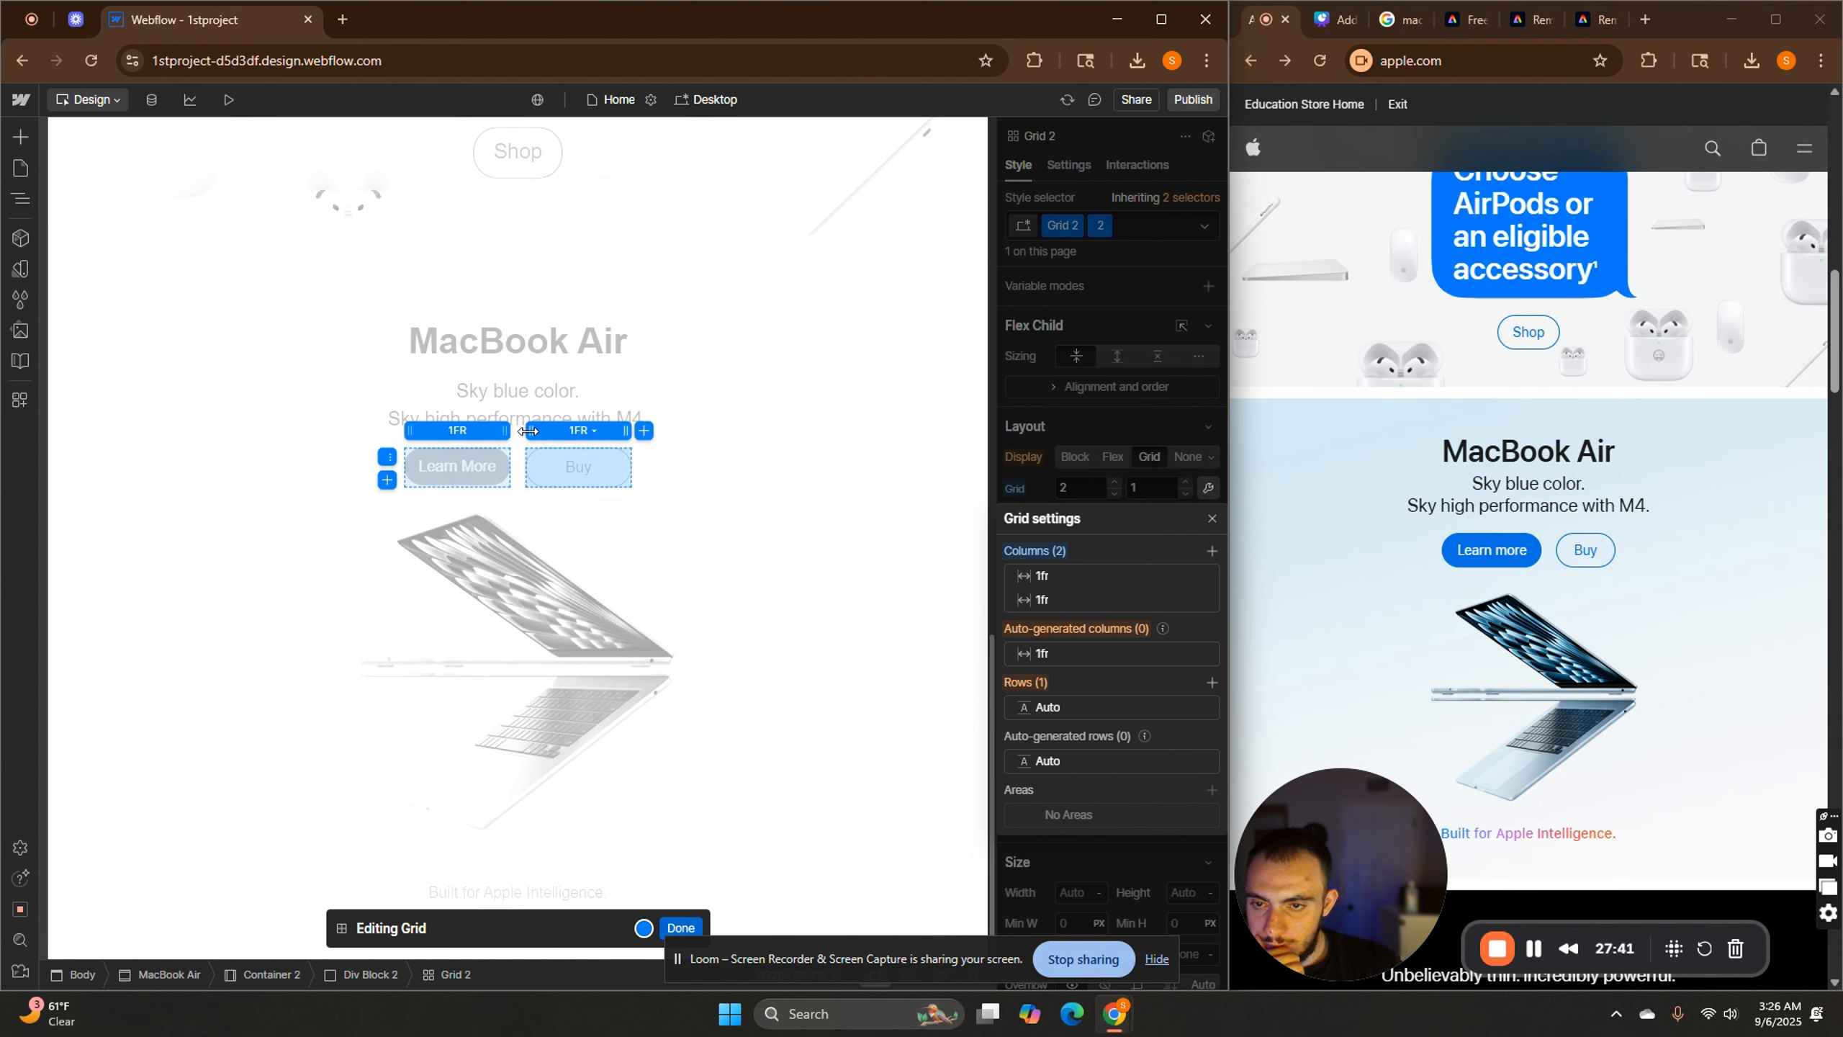
left_click(731, 447)
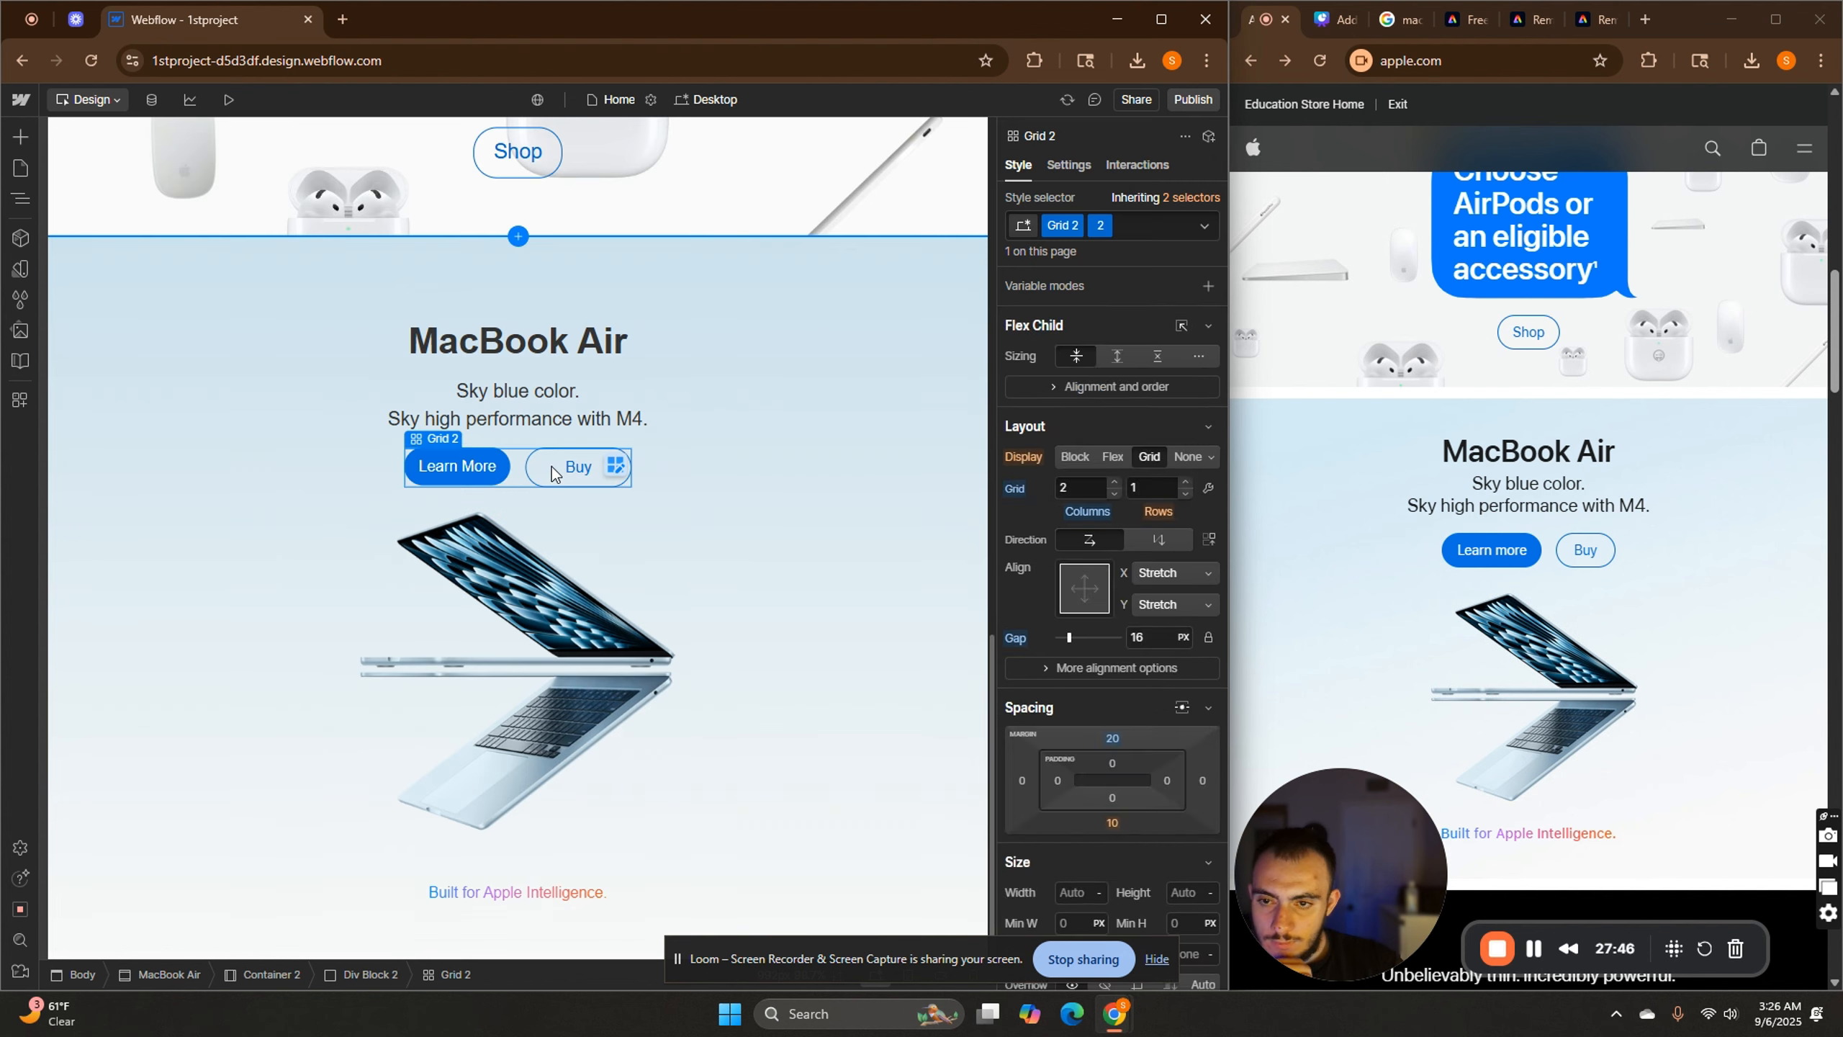
left_click(616, 465)
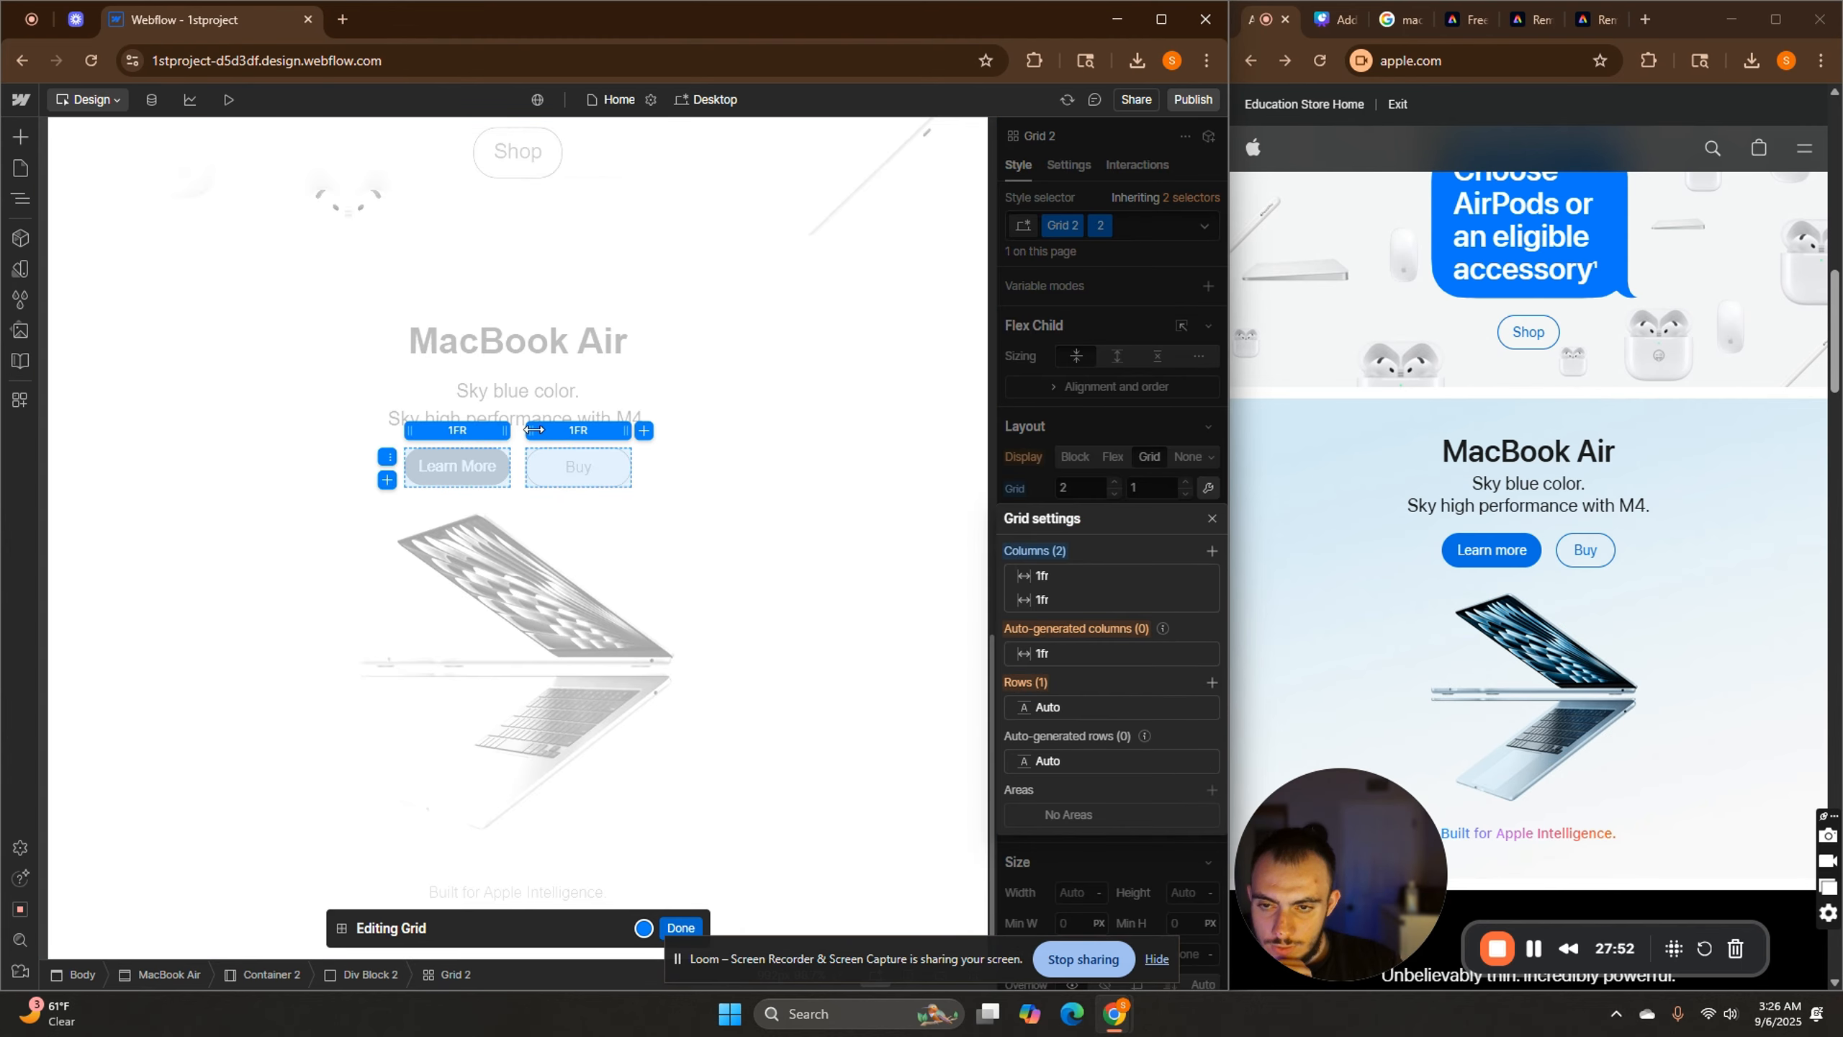
left_click_drag(543, 429, 554, 430)
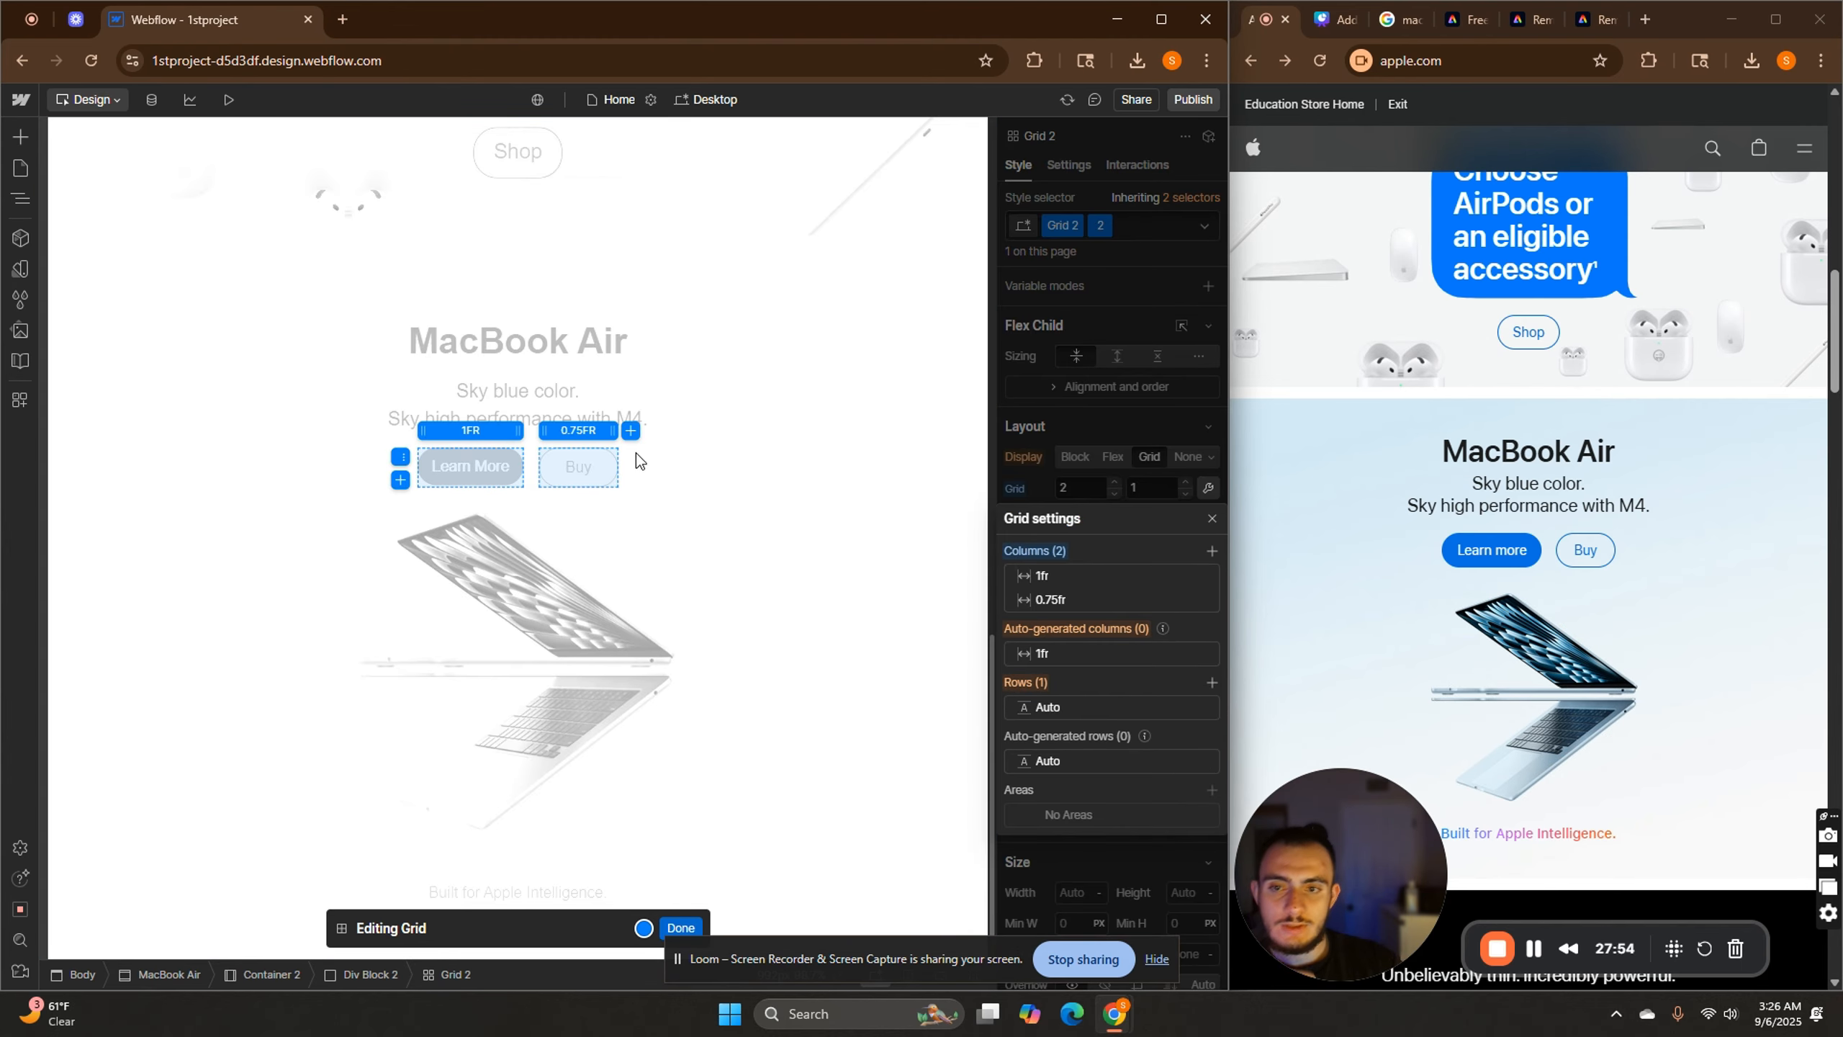
left_click(681, 472)
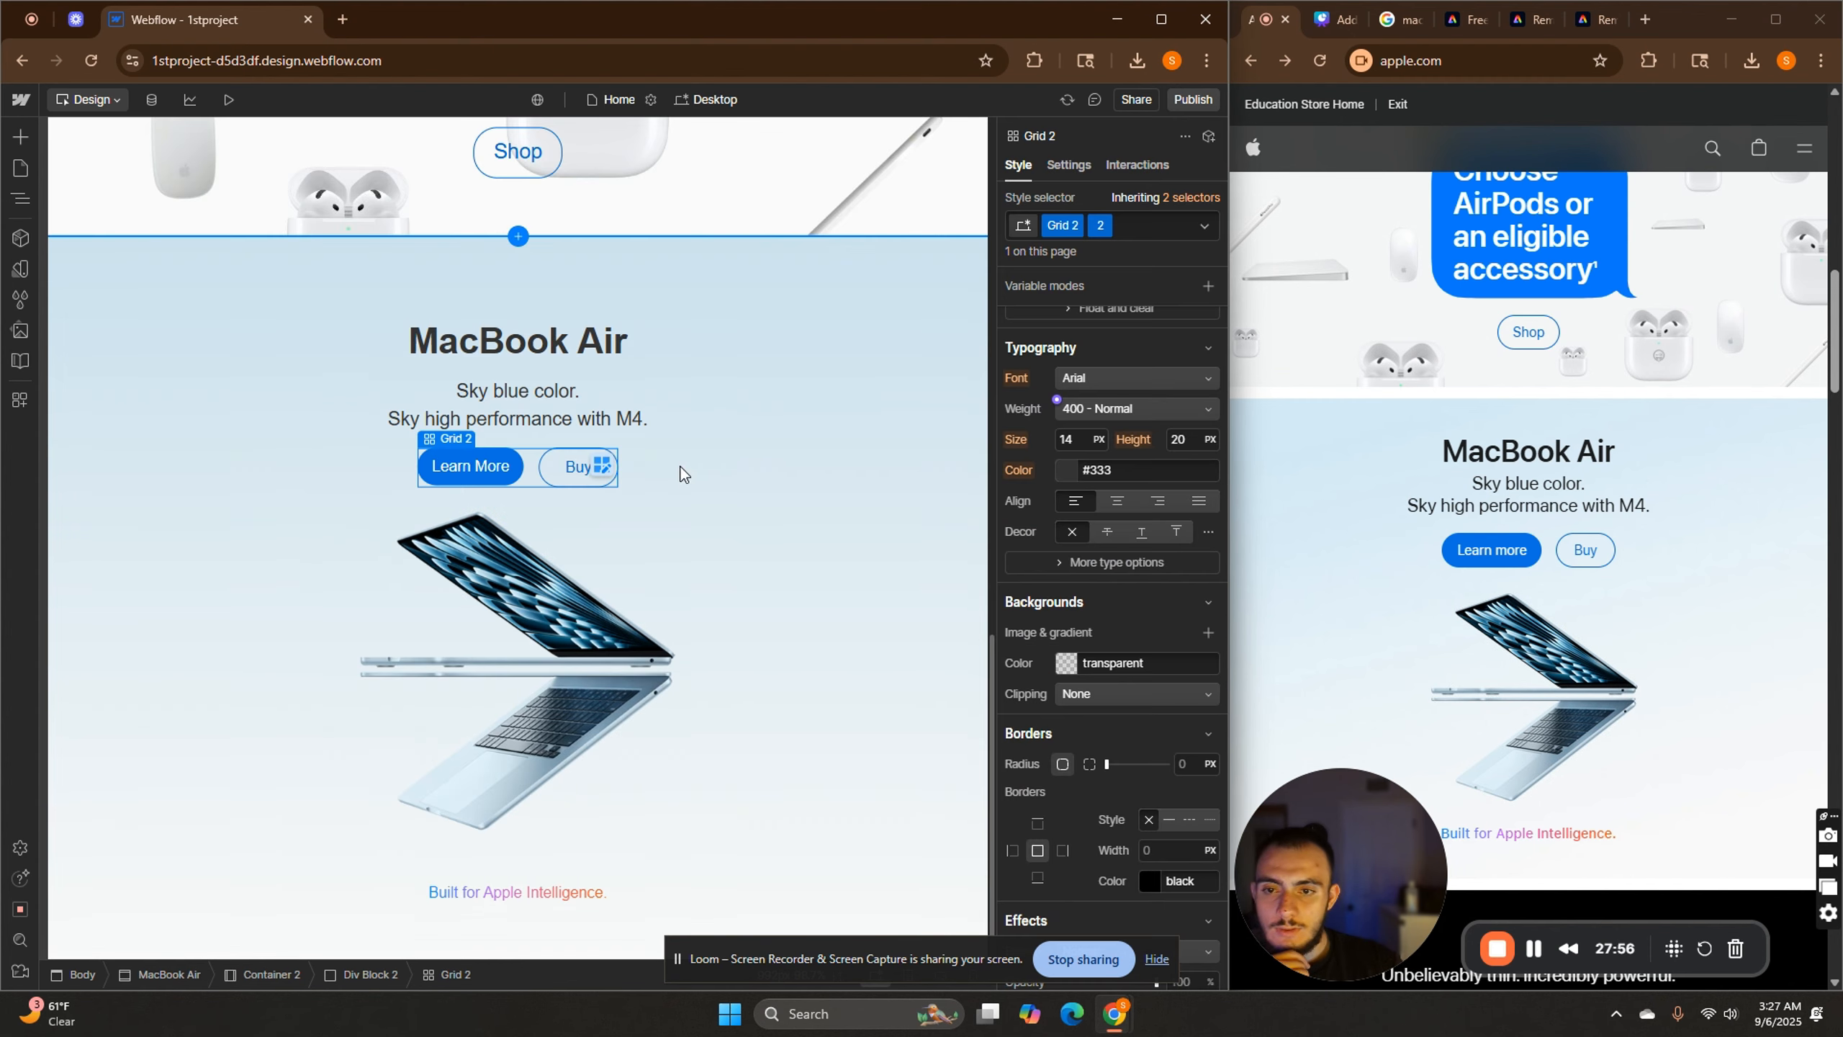
Set the "MacBook Air" heading's font size to 42 px.
left_click(735, 521)
scroll(750, 687, "up", 3)
scroll(750, 687, "down", 3)
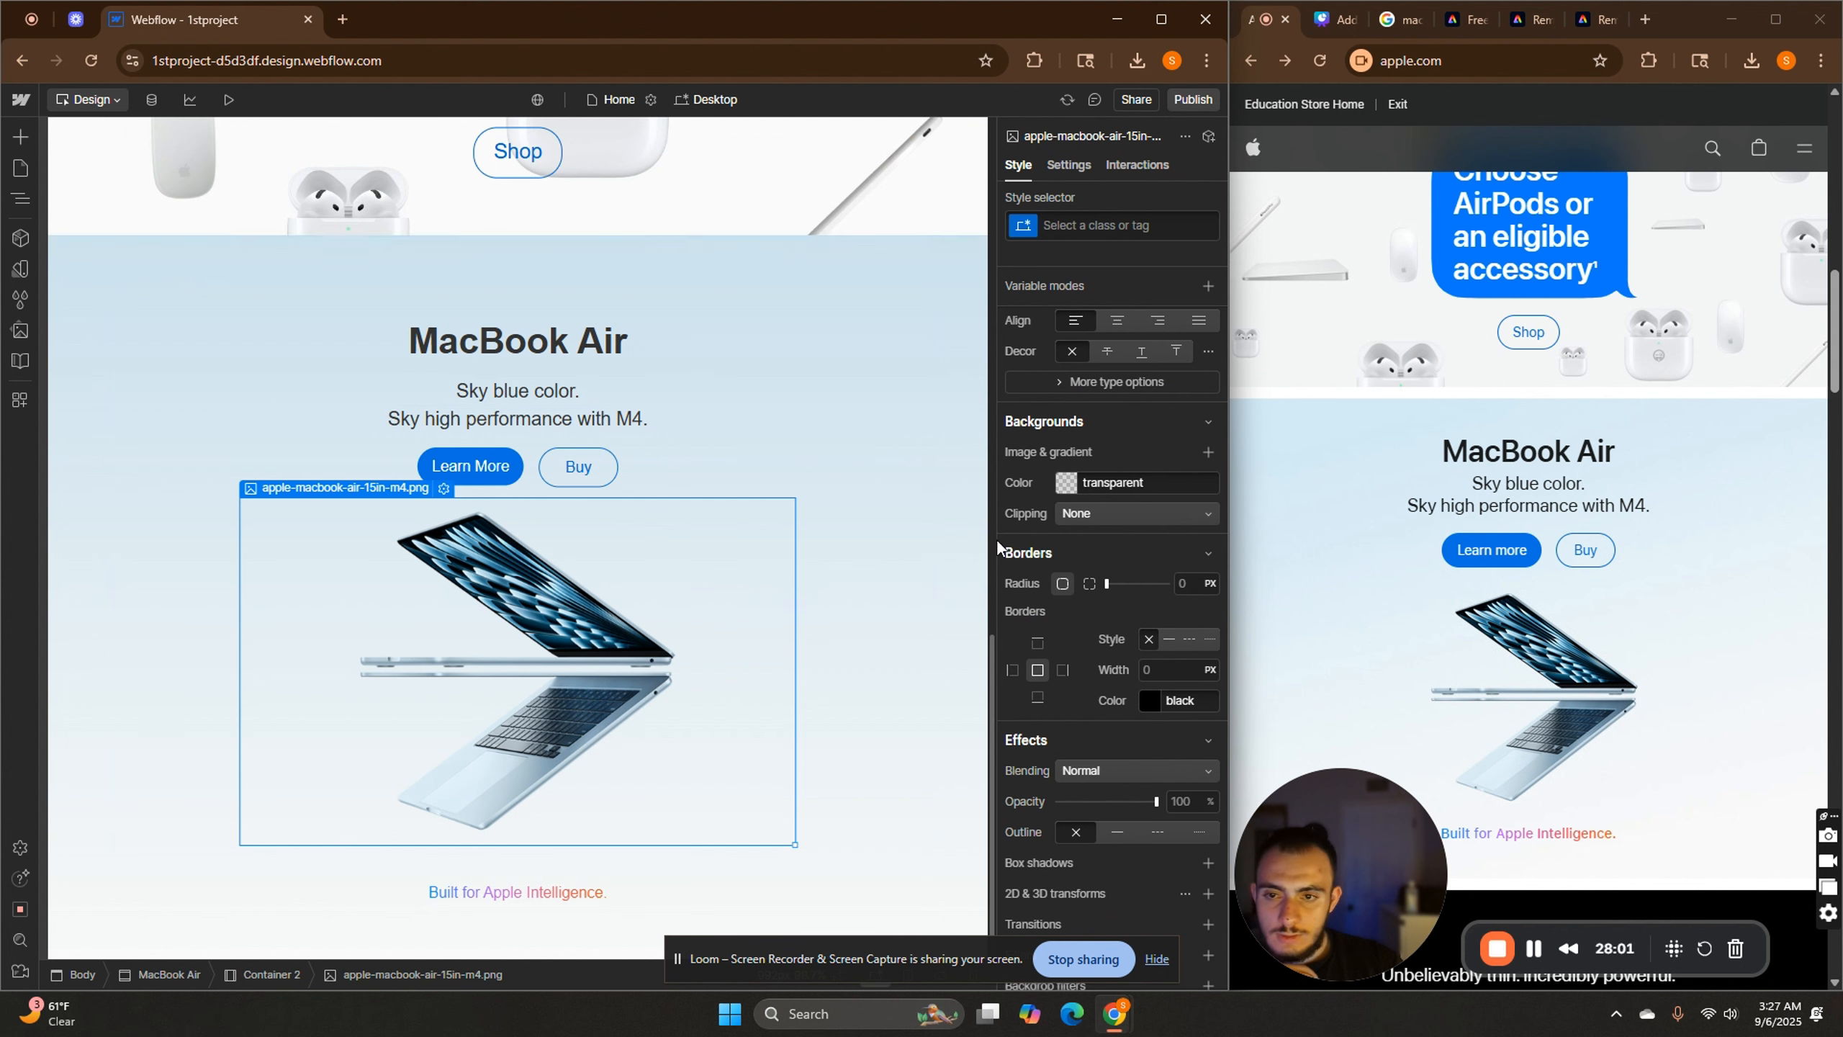
left_click(552, 341)
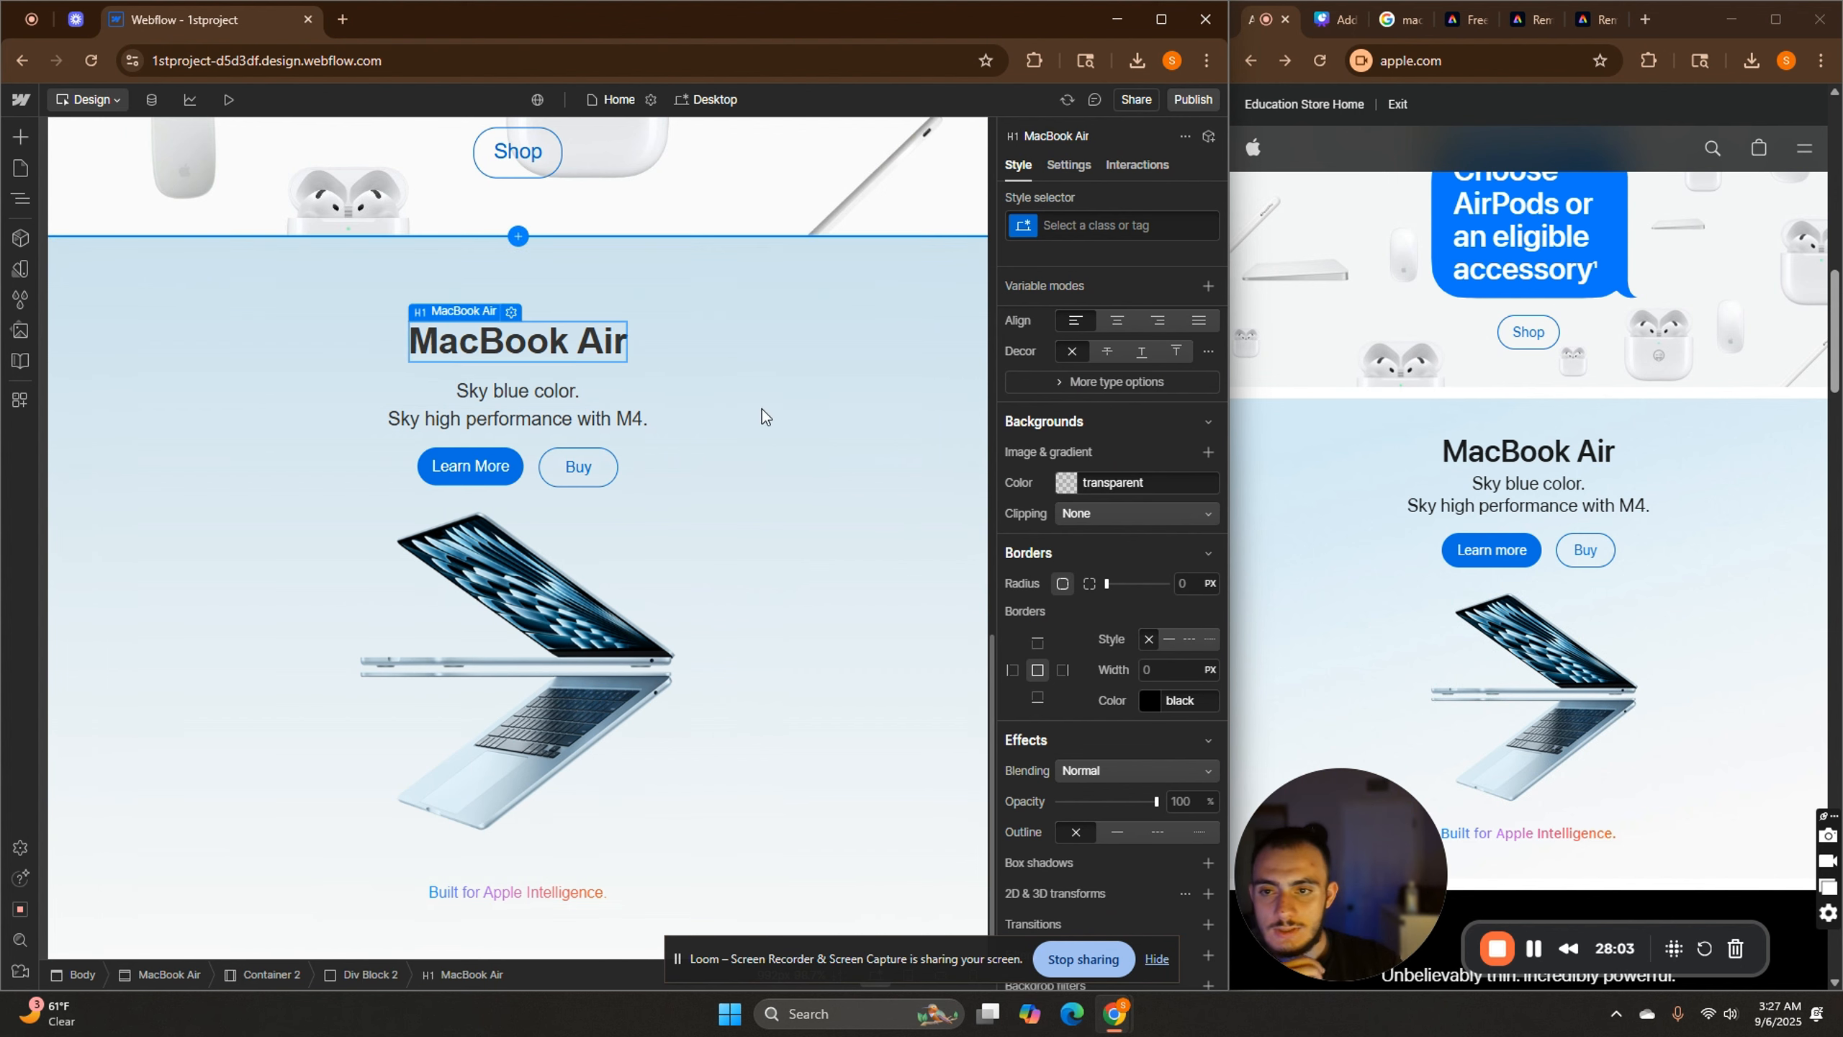
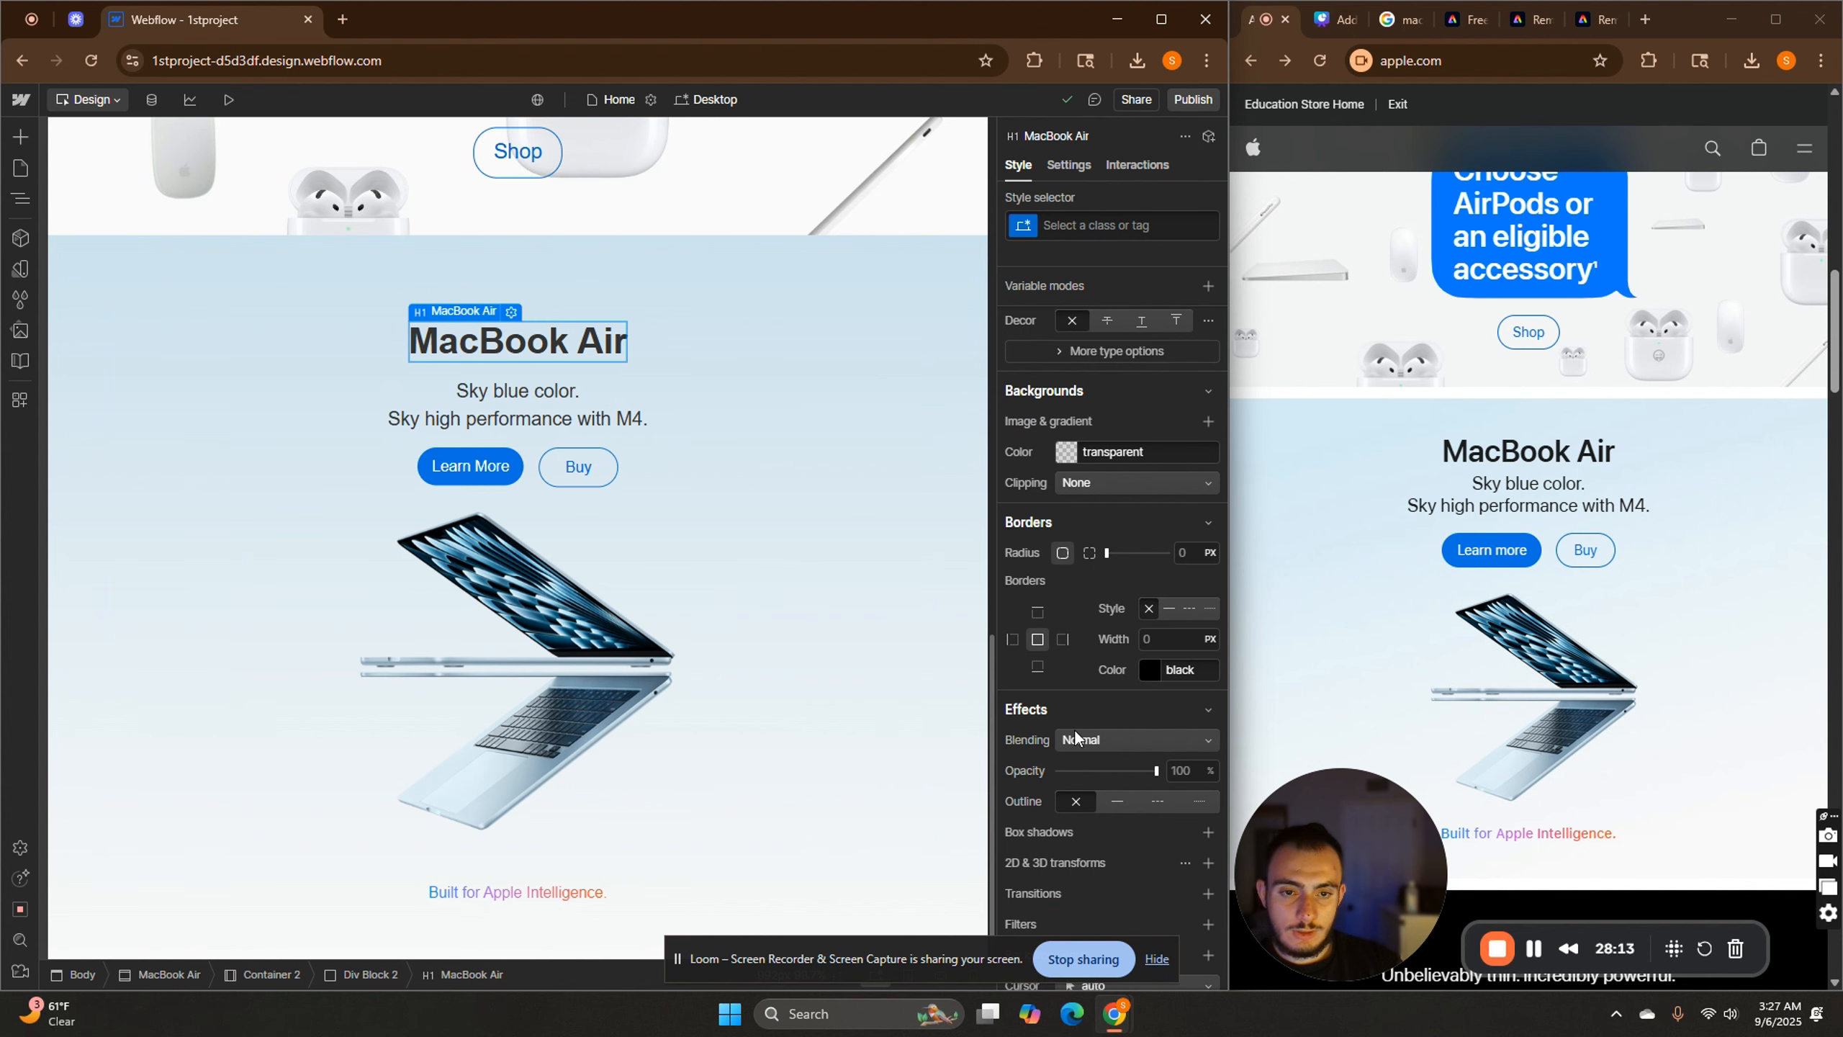
scroll(1099, 553, "up", 5)
scroll(1119, 736, "down", 1)
left_click(1079, 805)
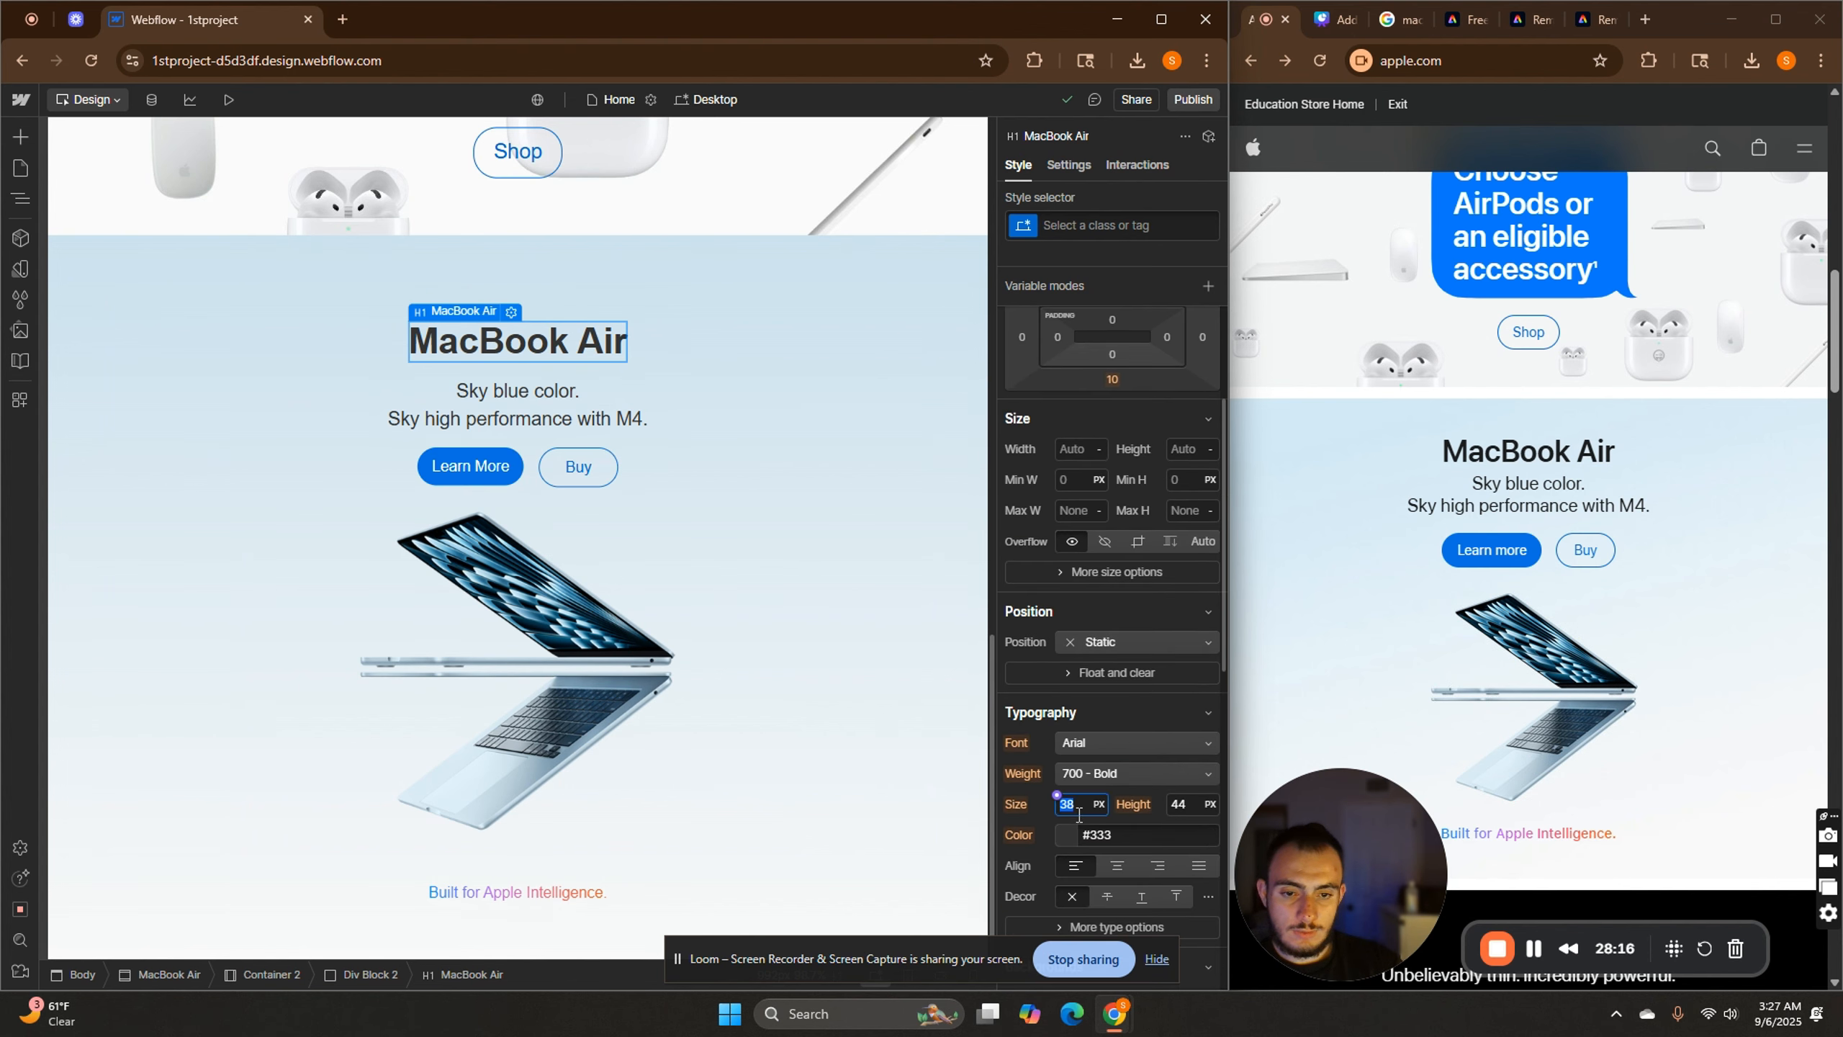
key("Return")
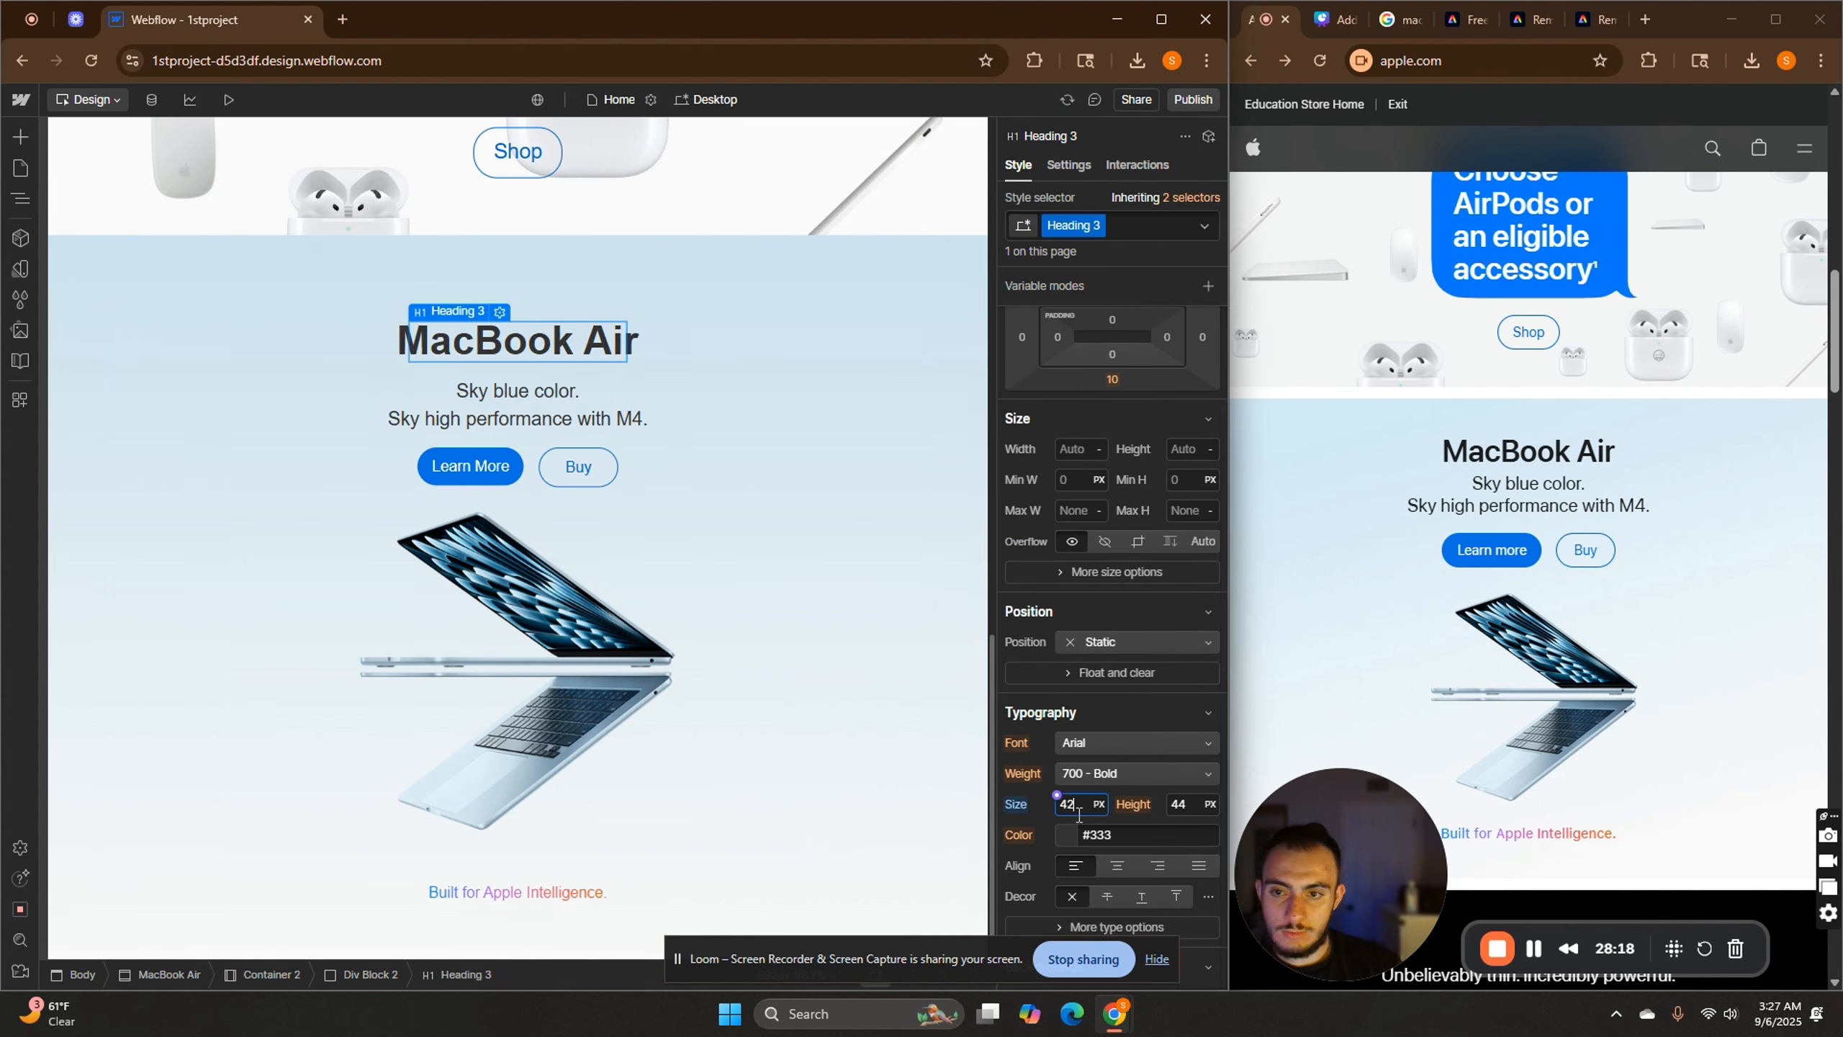
left_click(901, 413)
Set the top and bottom margins of the MacBook Air section to 20 px.
left_click(953, 349)
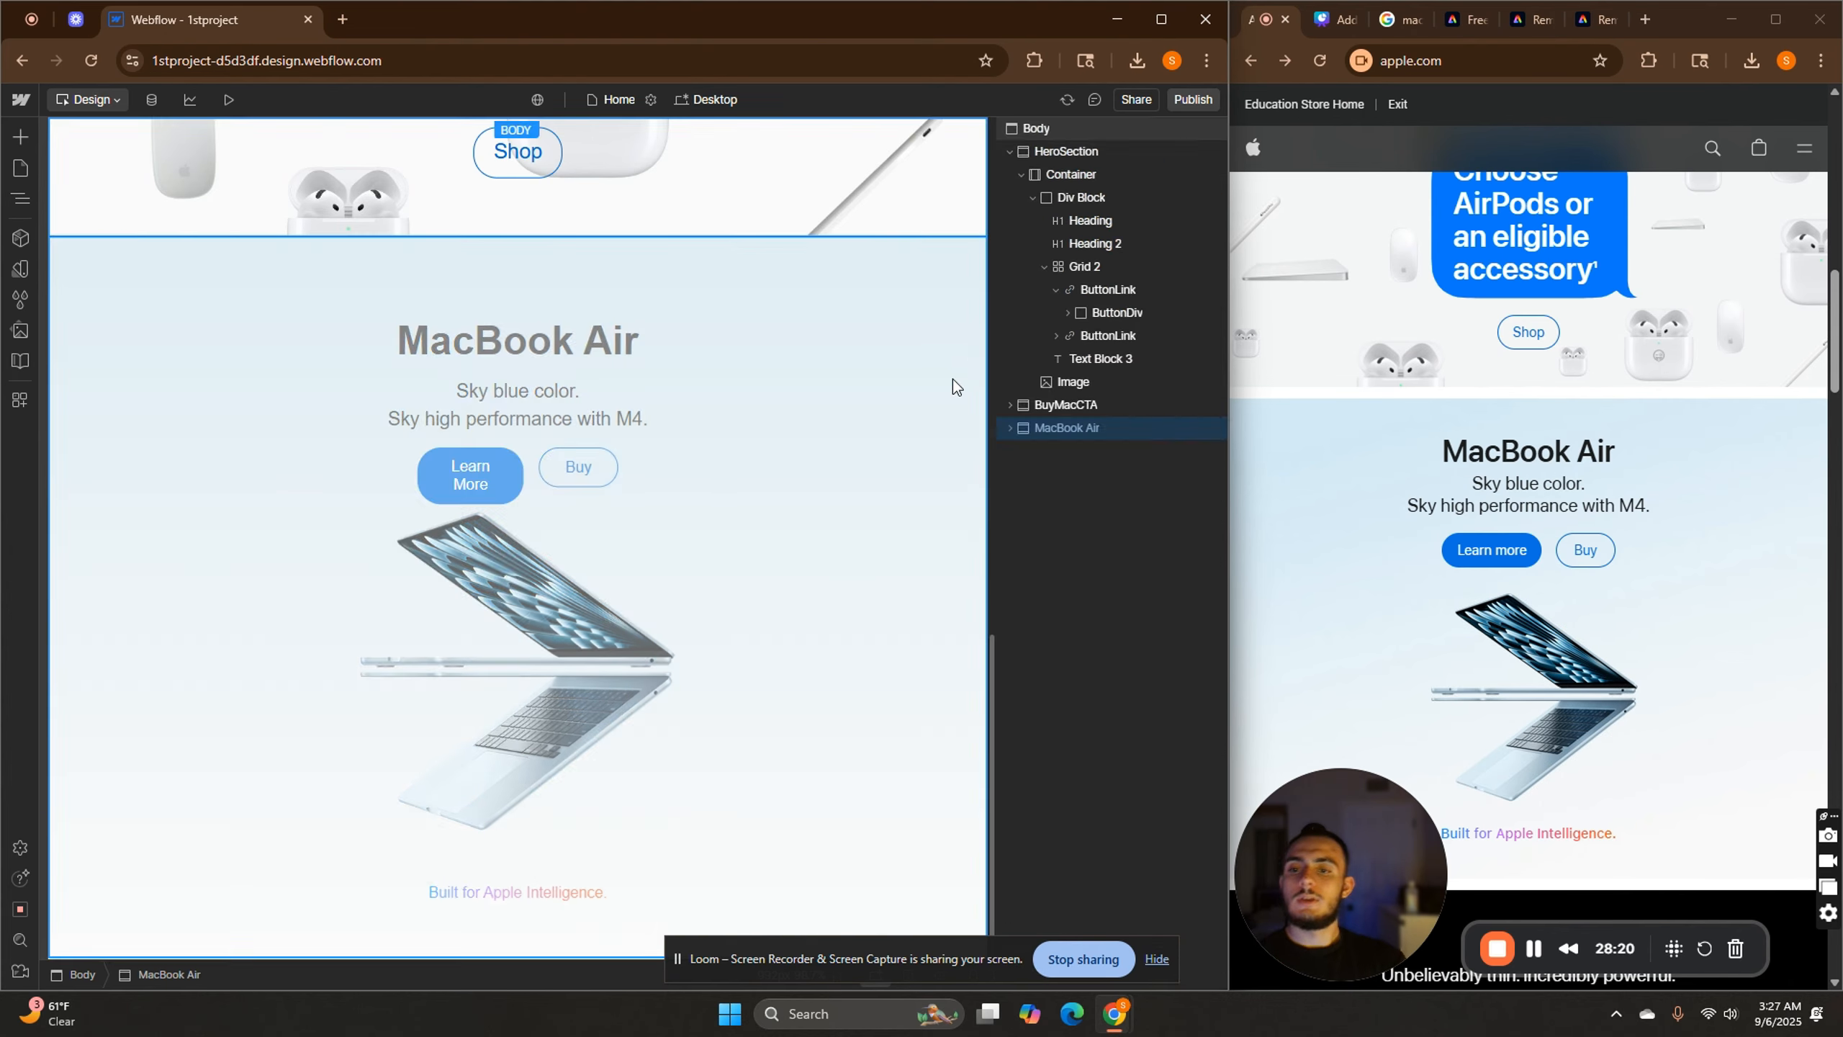
scroll(953, 379, "up", 5)
scroll(745, 767, "up", 2)
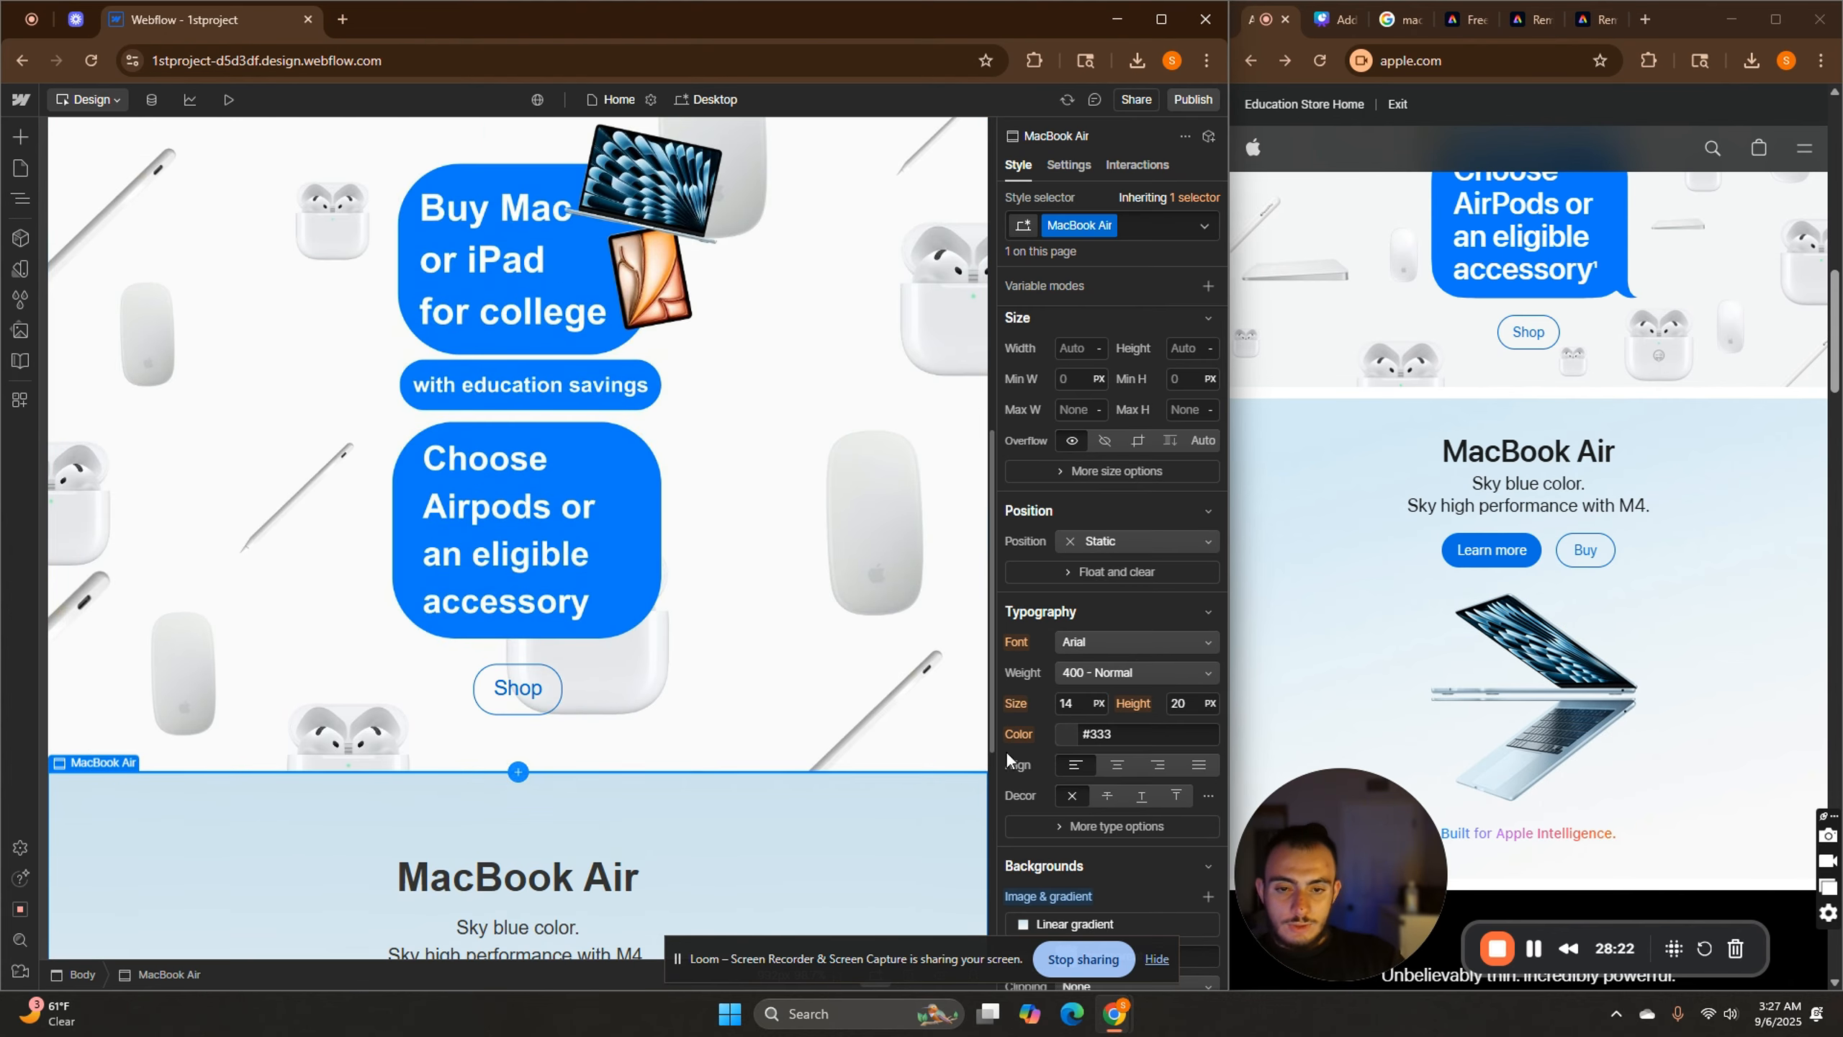
scroll(1065, 661, "up", 3)
left_click(1112, 427)
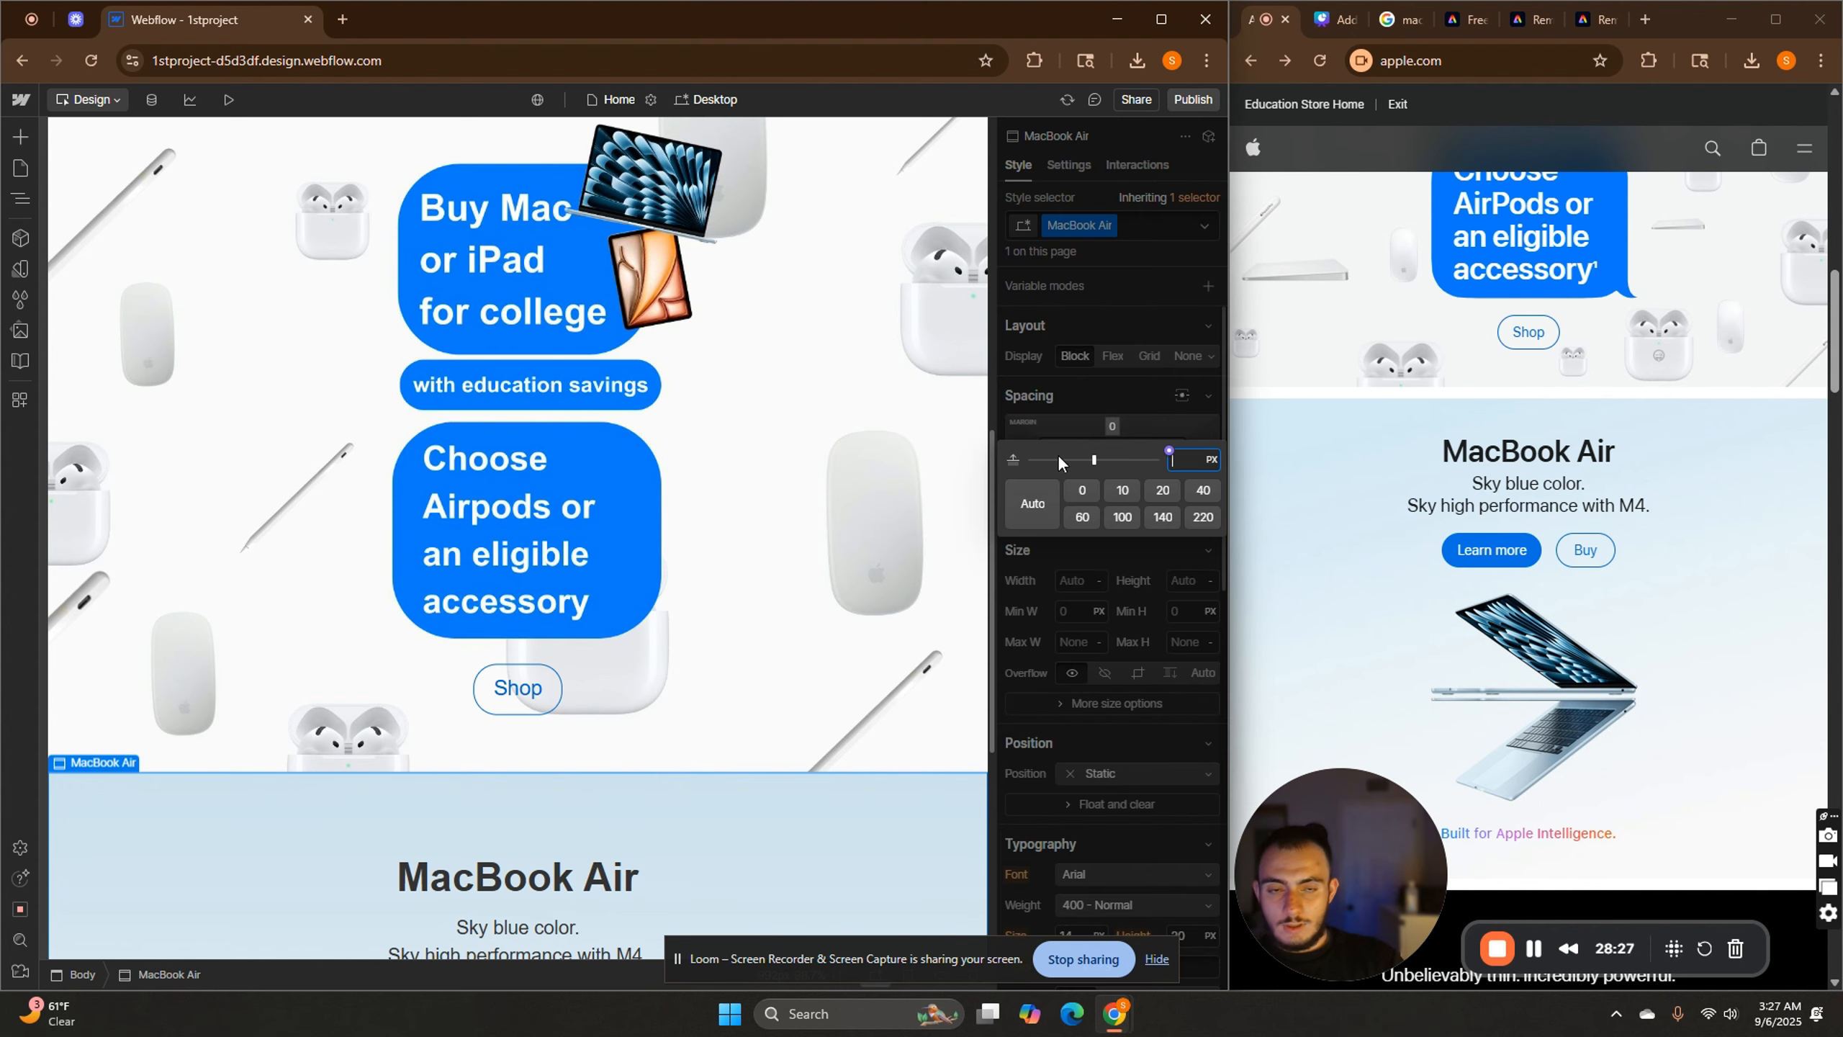
left_click(1125, 424)
scroll(925, 404, "down", 5)
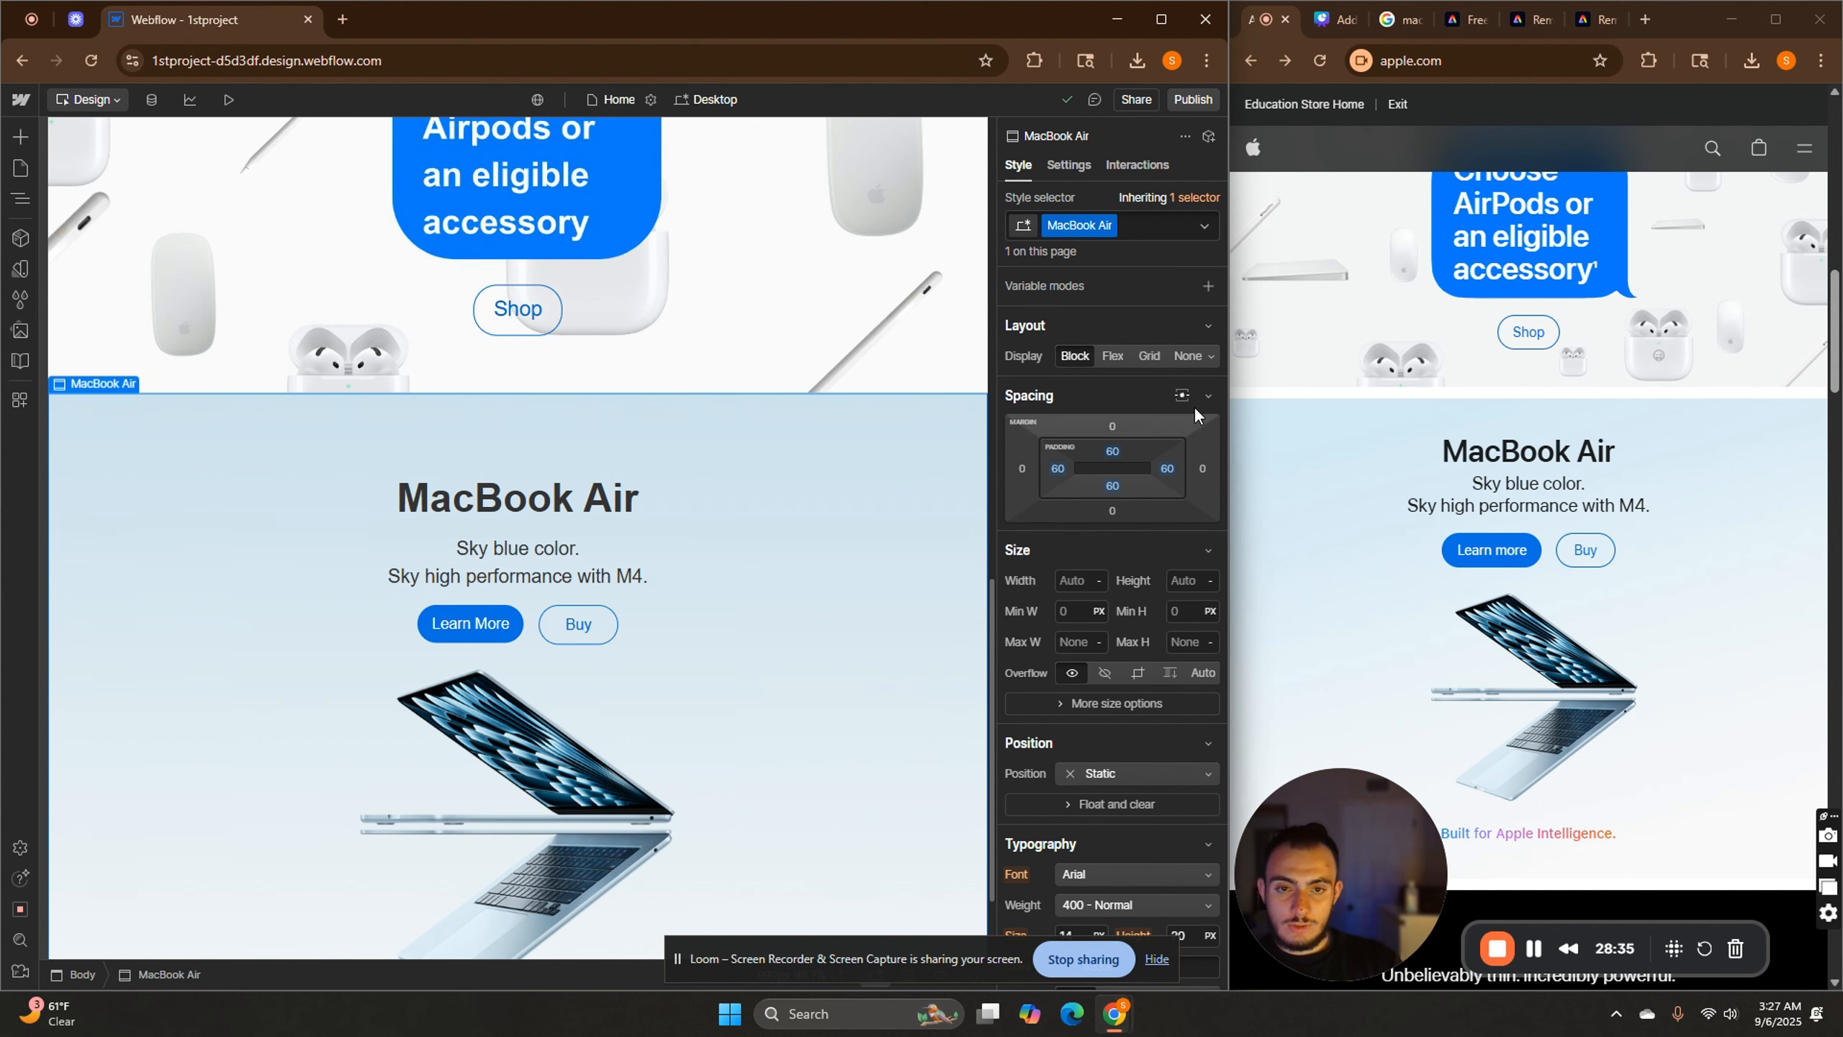
left_click(1115, 425)
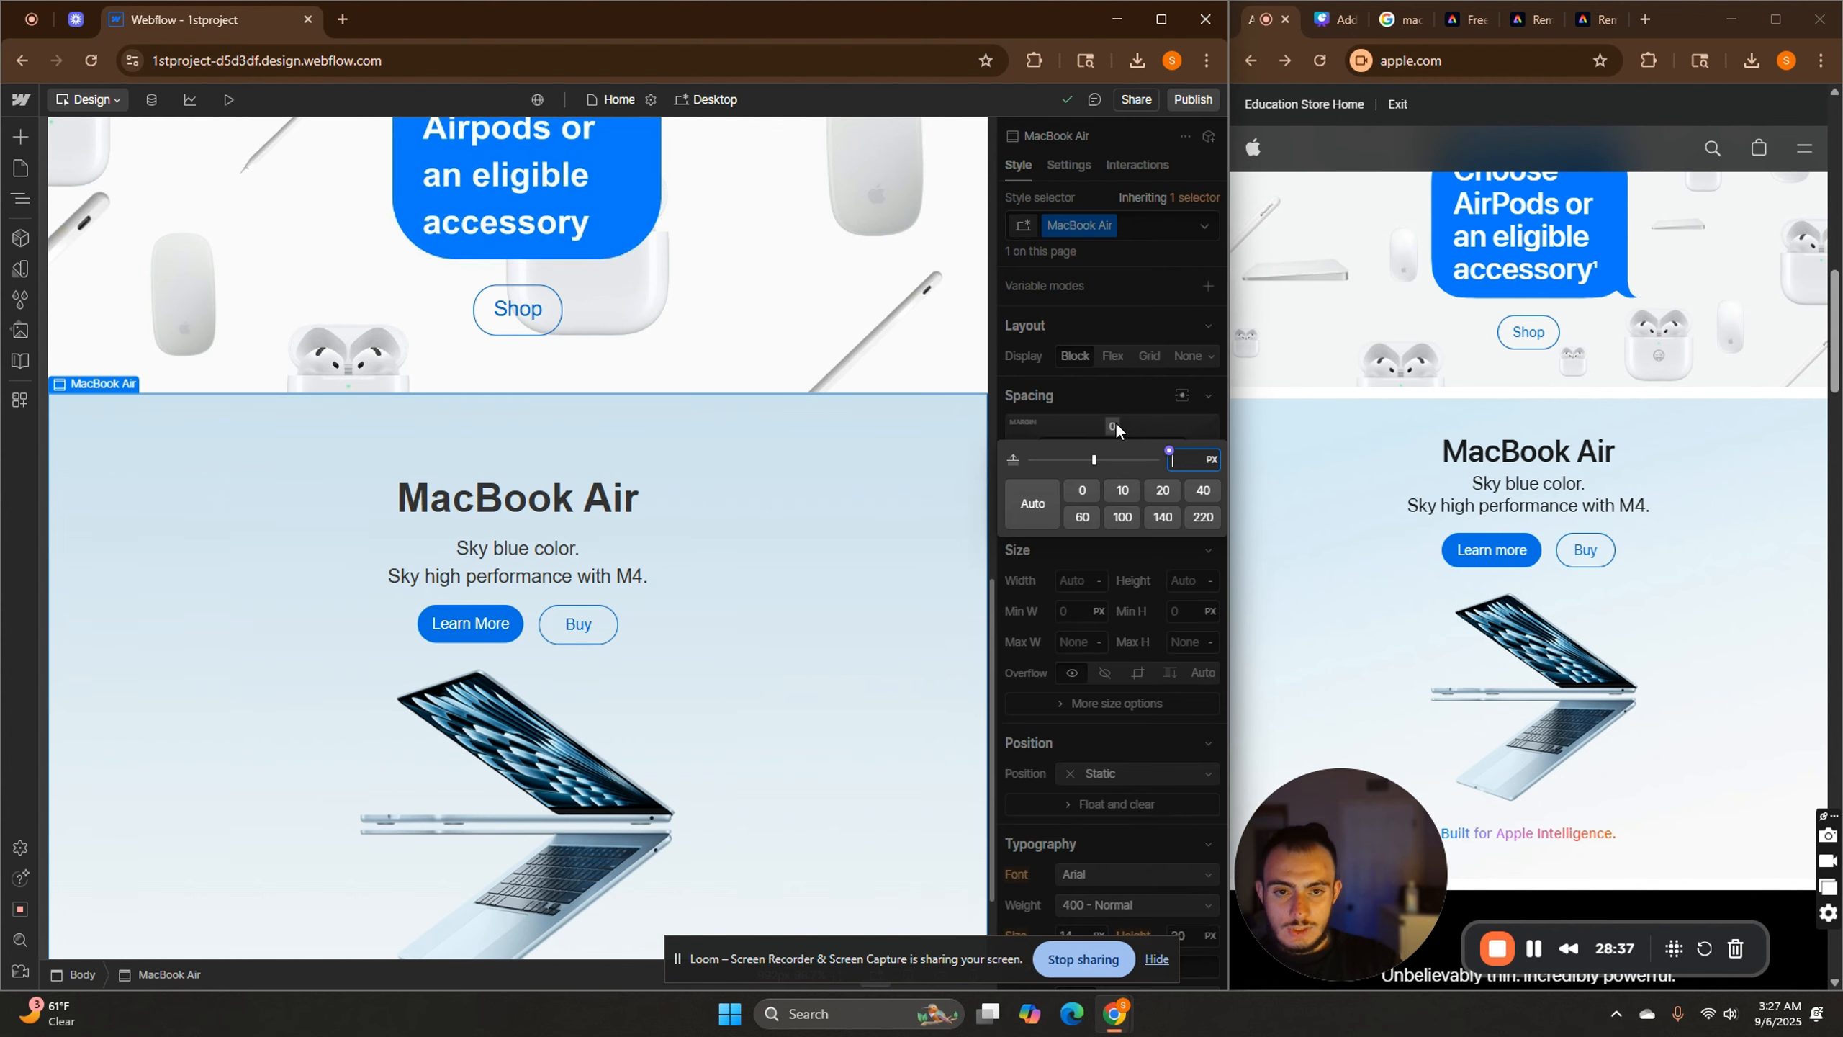
left_click(1165, 492)
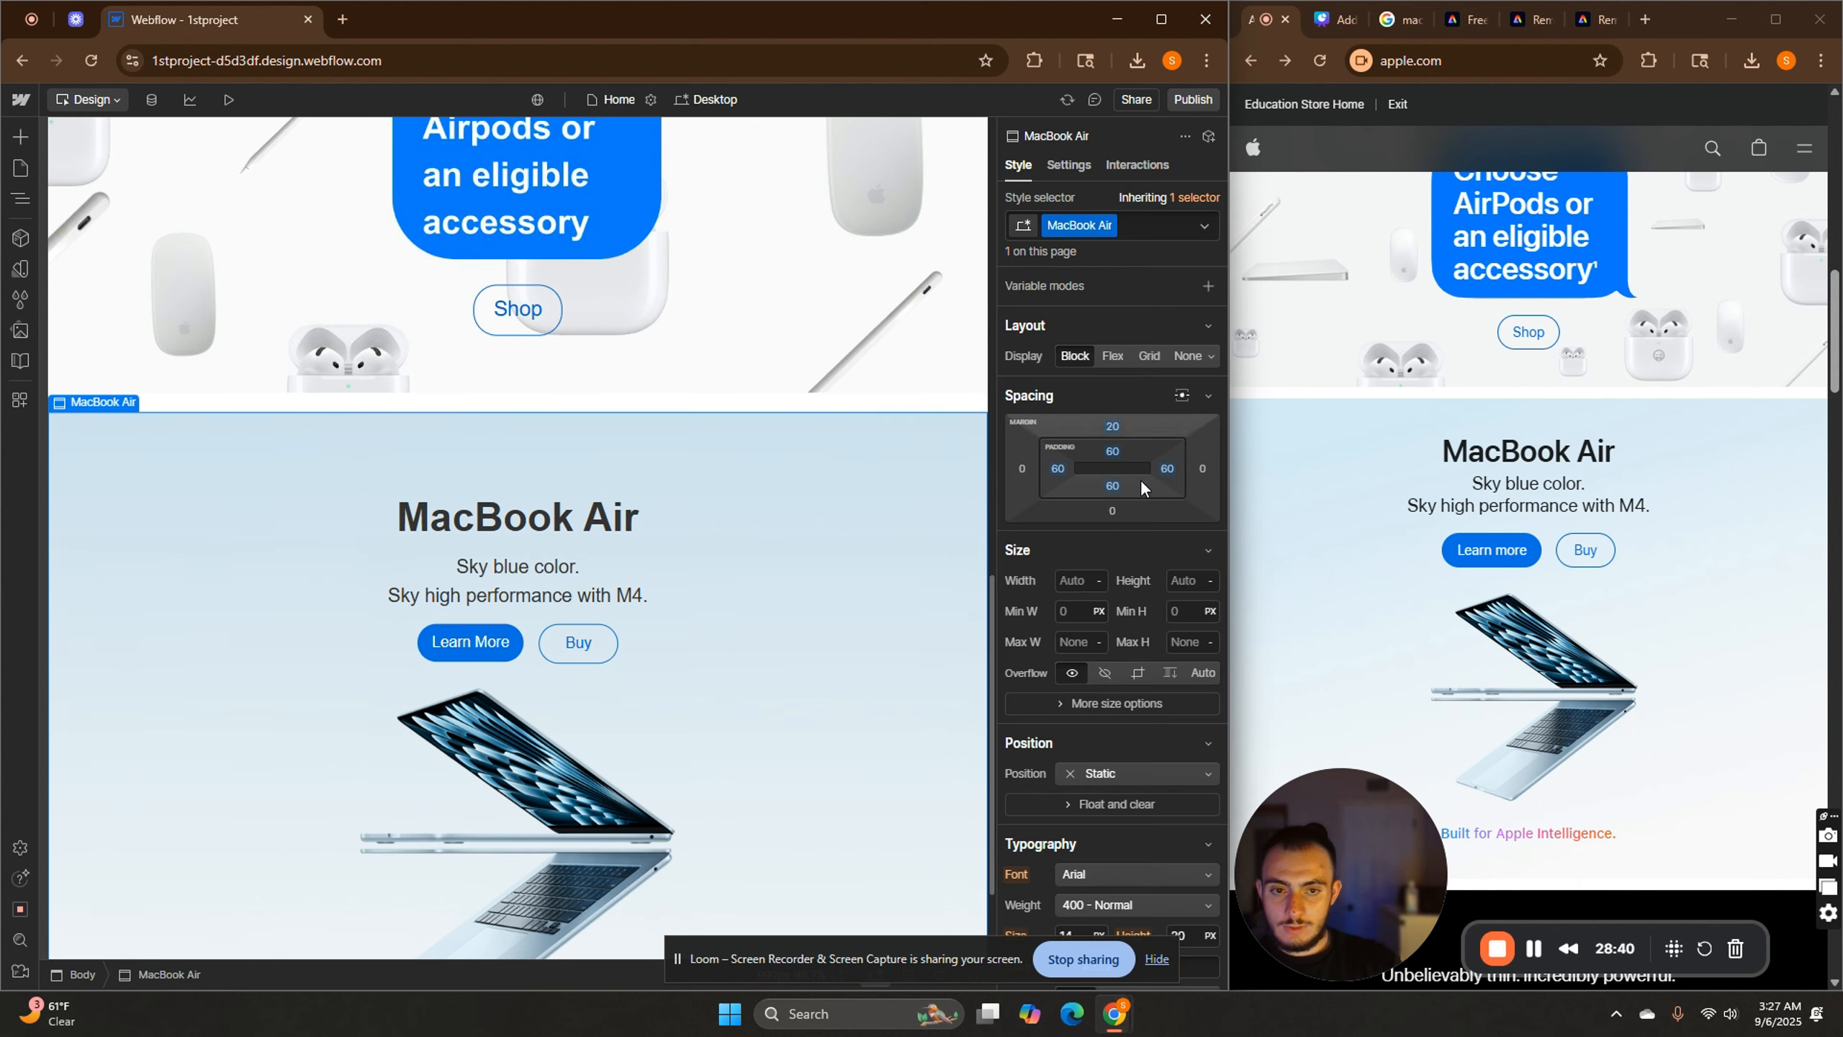
left_click(1113, 510)
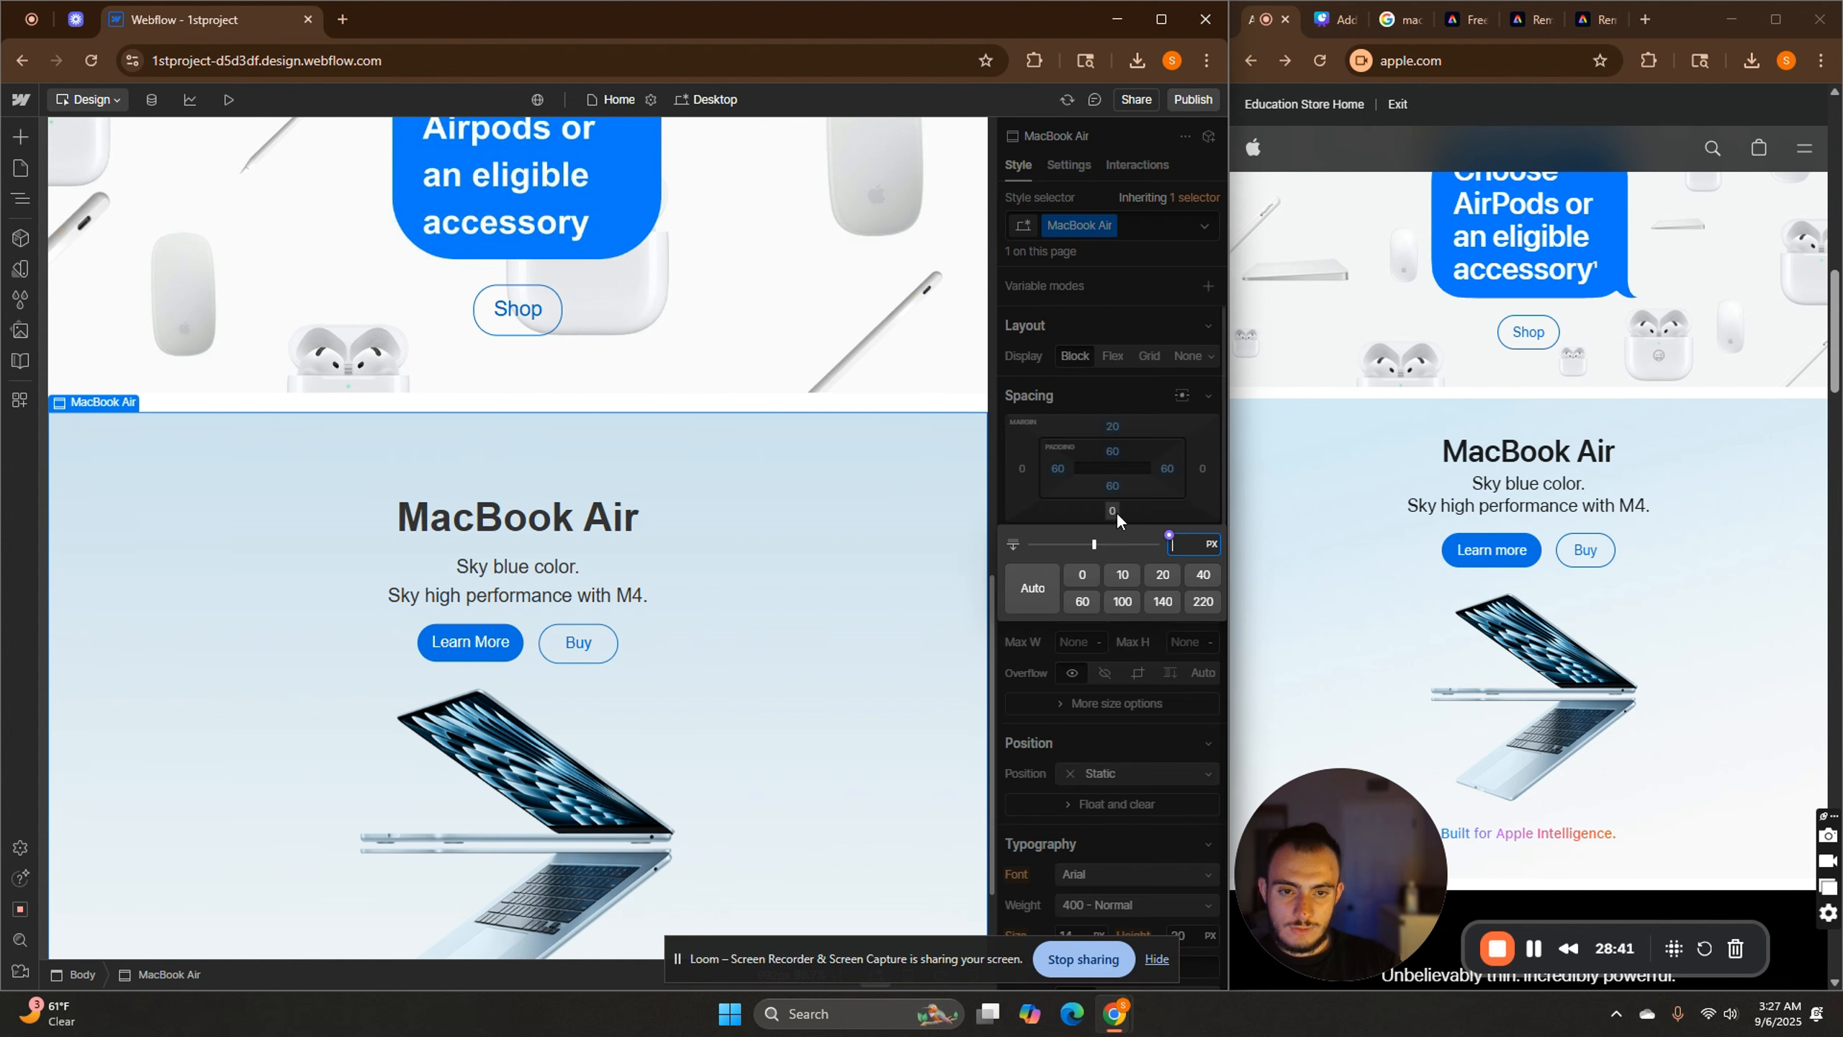
left_click(1160, 573)
scroll(732, 667, "down", 2)
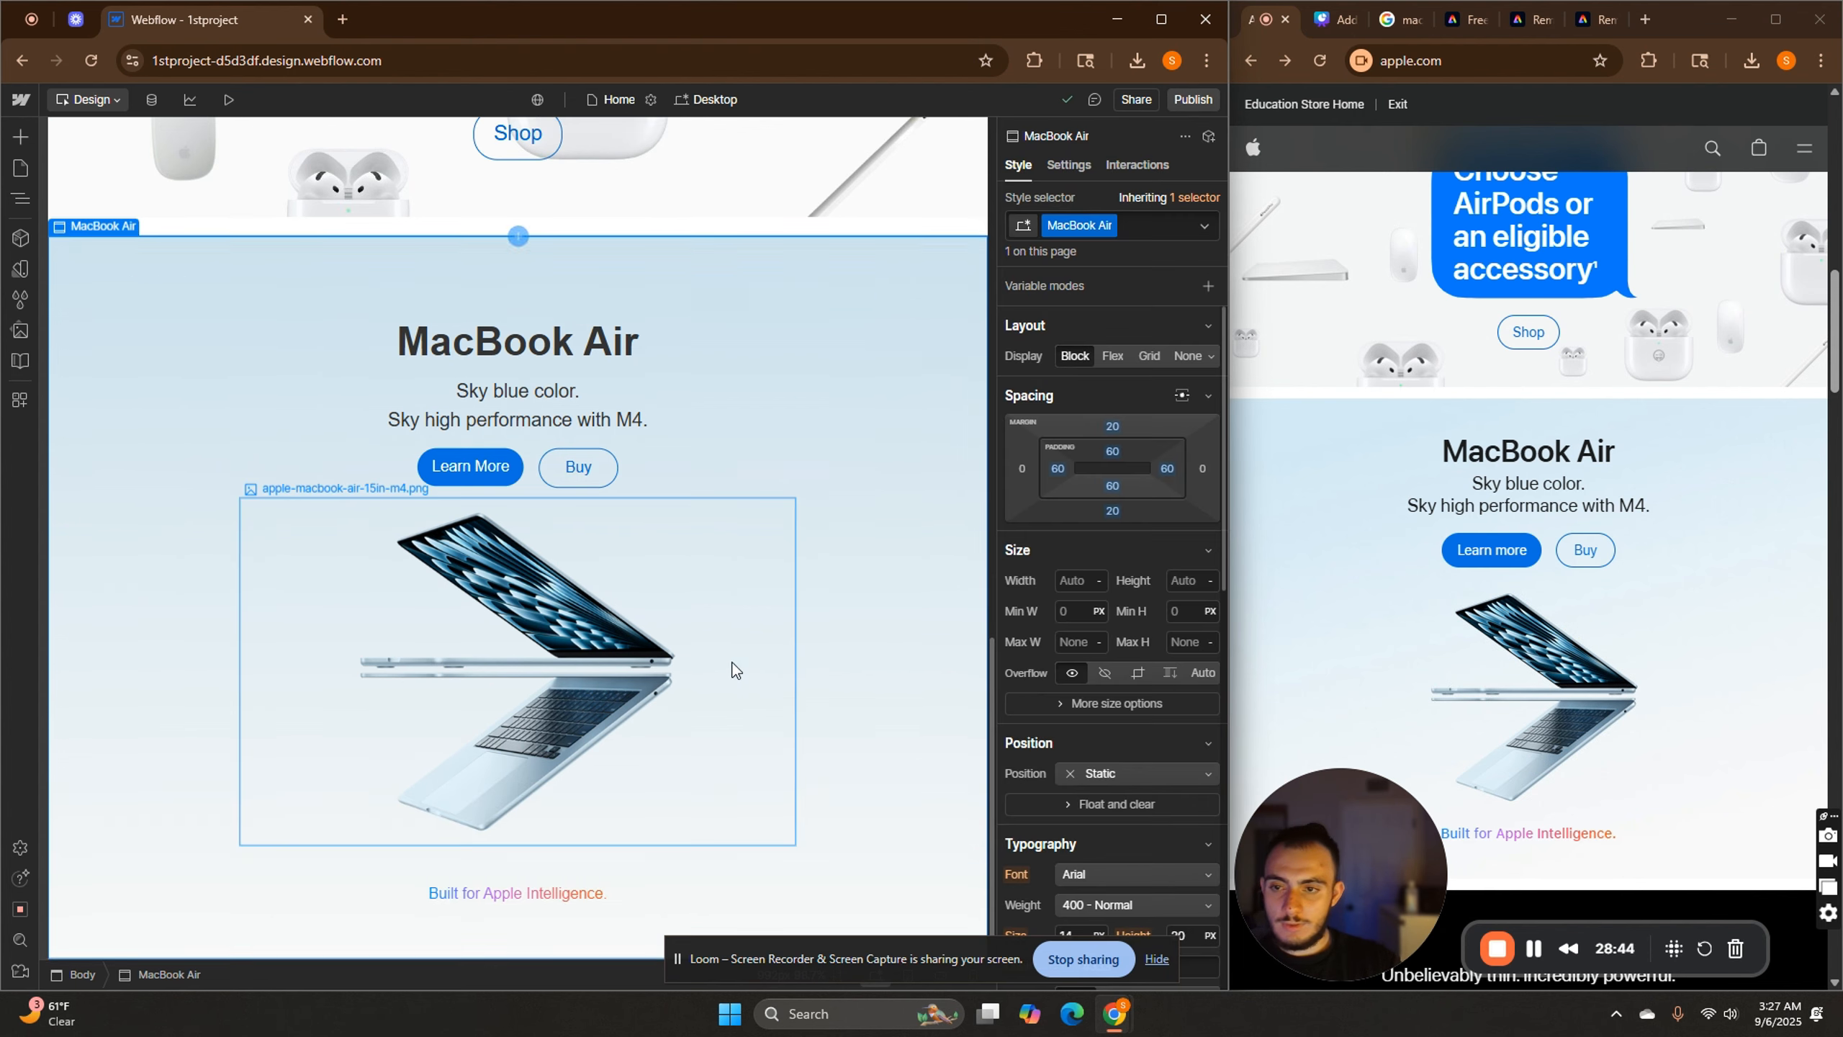
Maximize the browser window, widen the desktop canvas to 1464 px and review the iPhone and Buy Mac sections at that width.
scroll(835, 699, "up", 8)
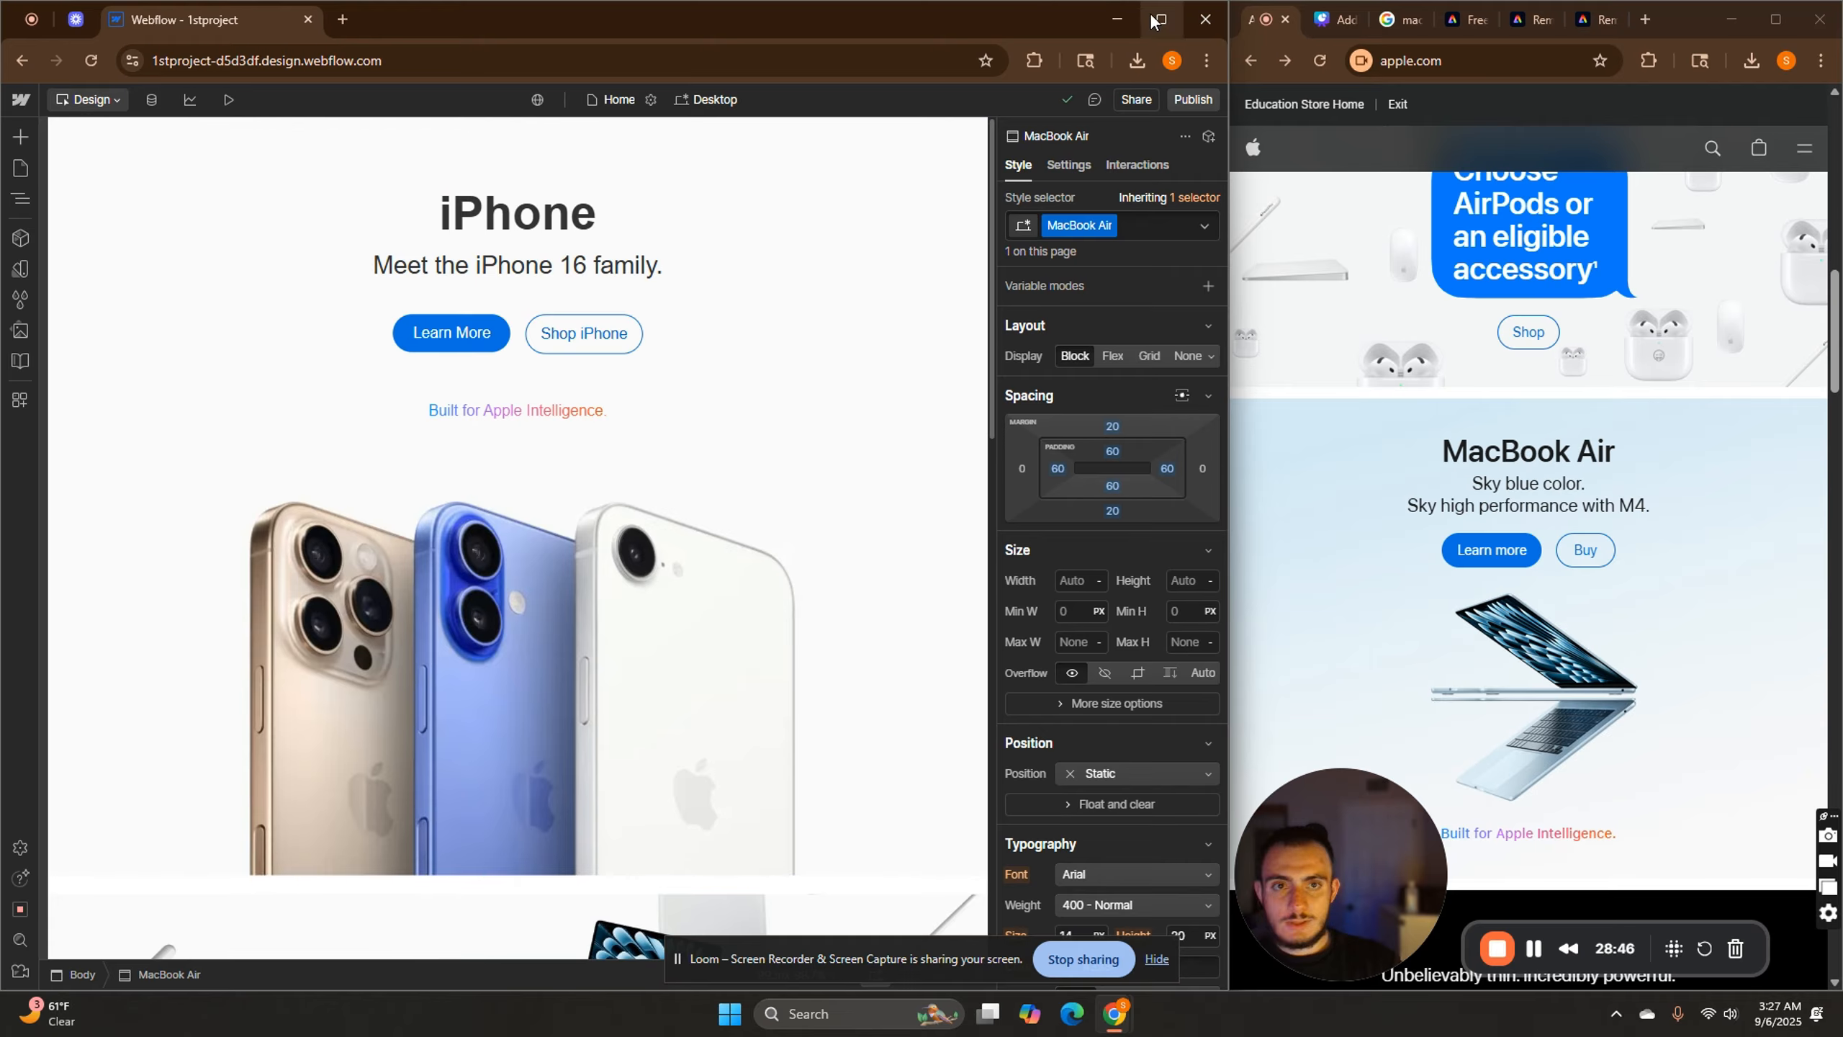
left_click(1161, 16)
left_click(1454, 457)
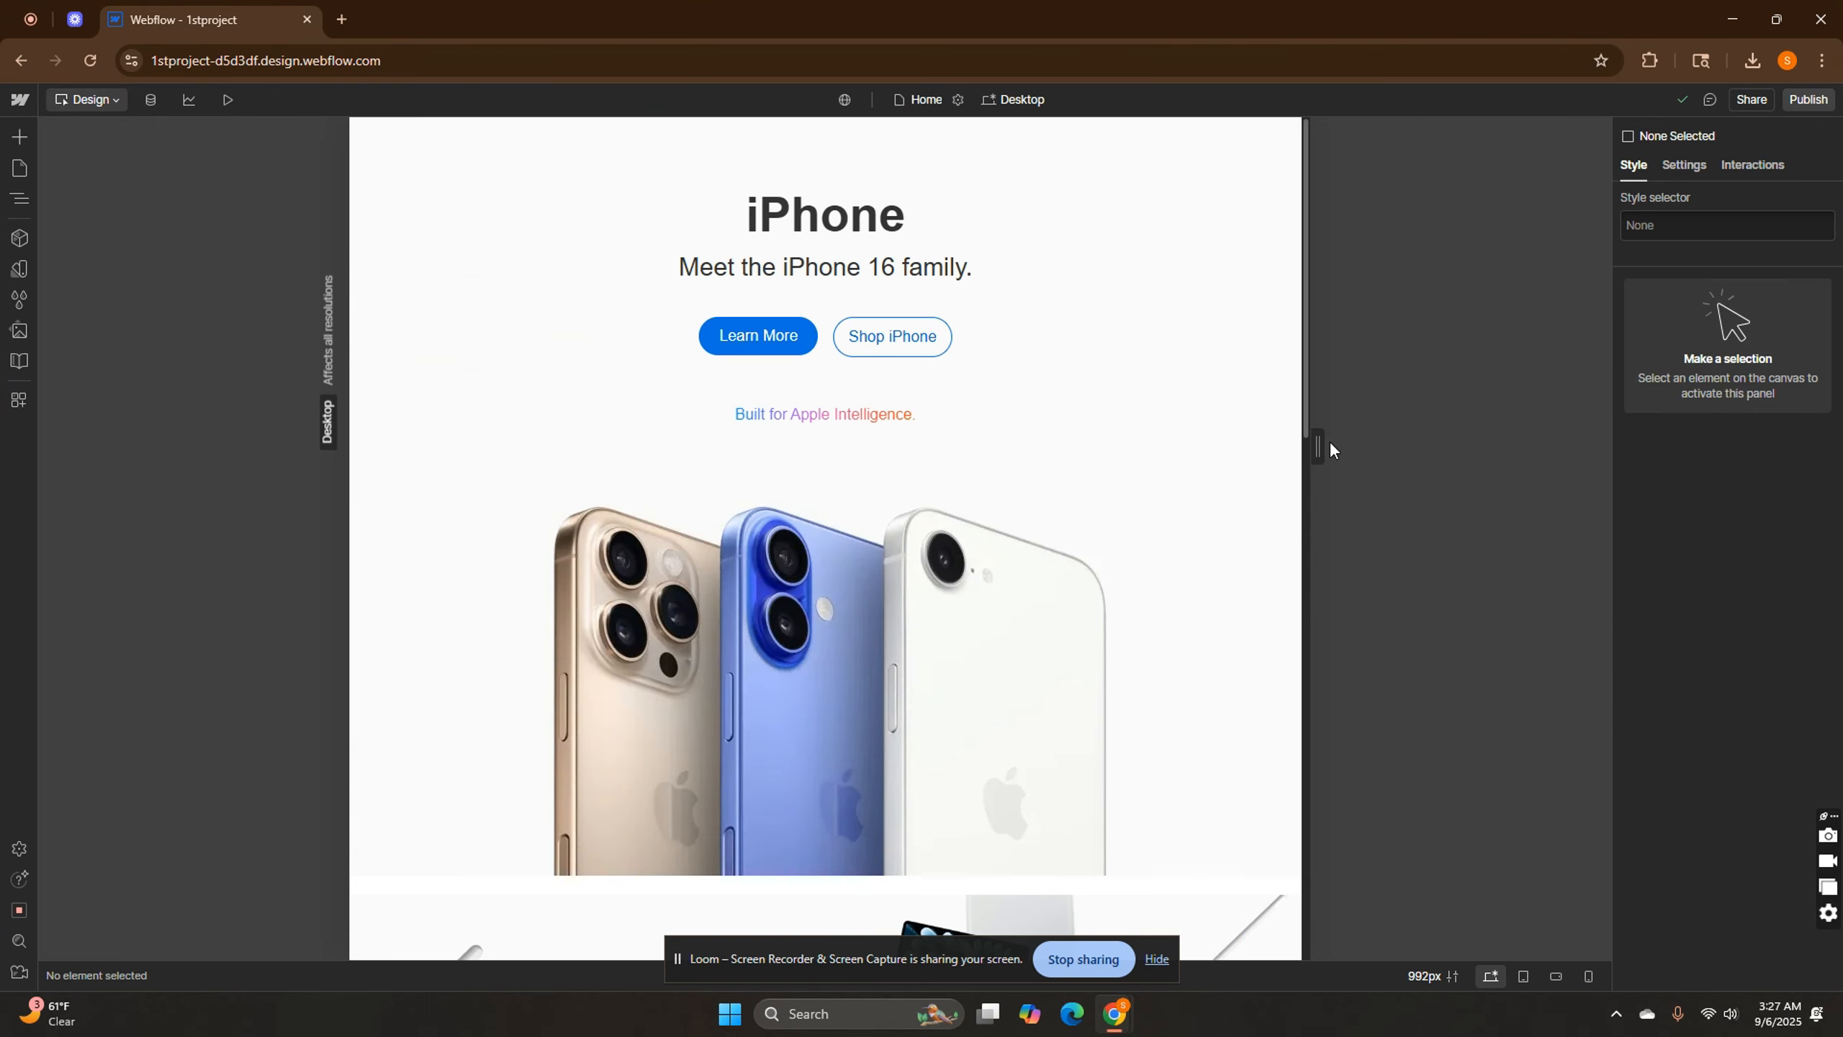
left_click_drag(1319, 448, 1523, 482)
scroll(1257, 600, "down", 5)
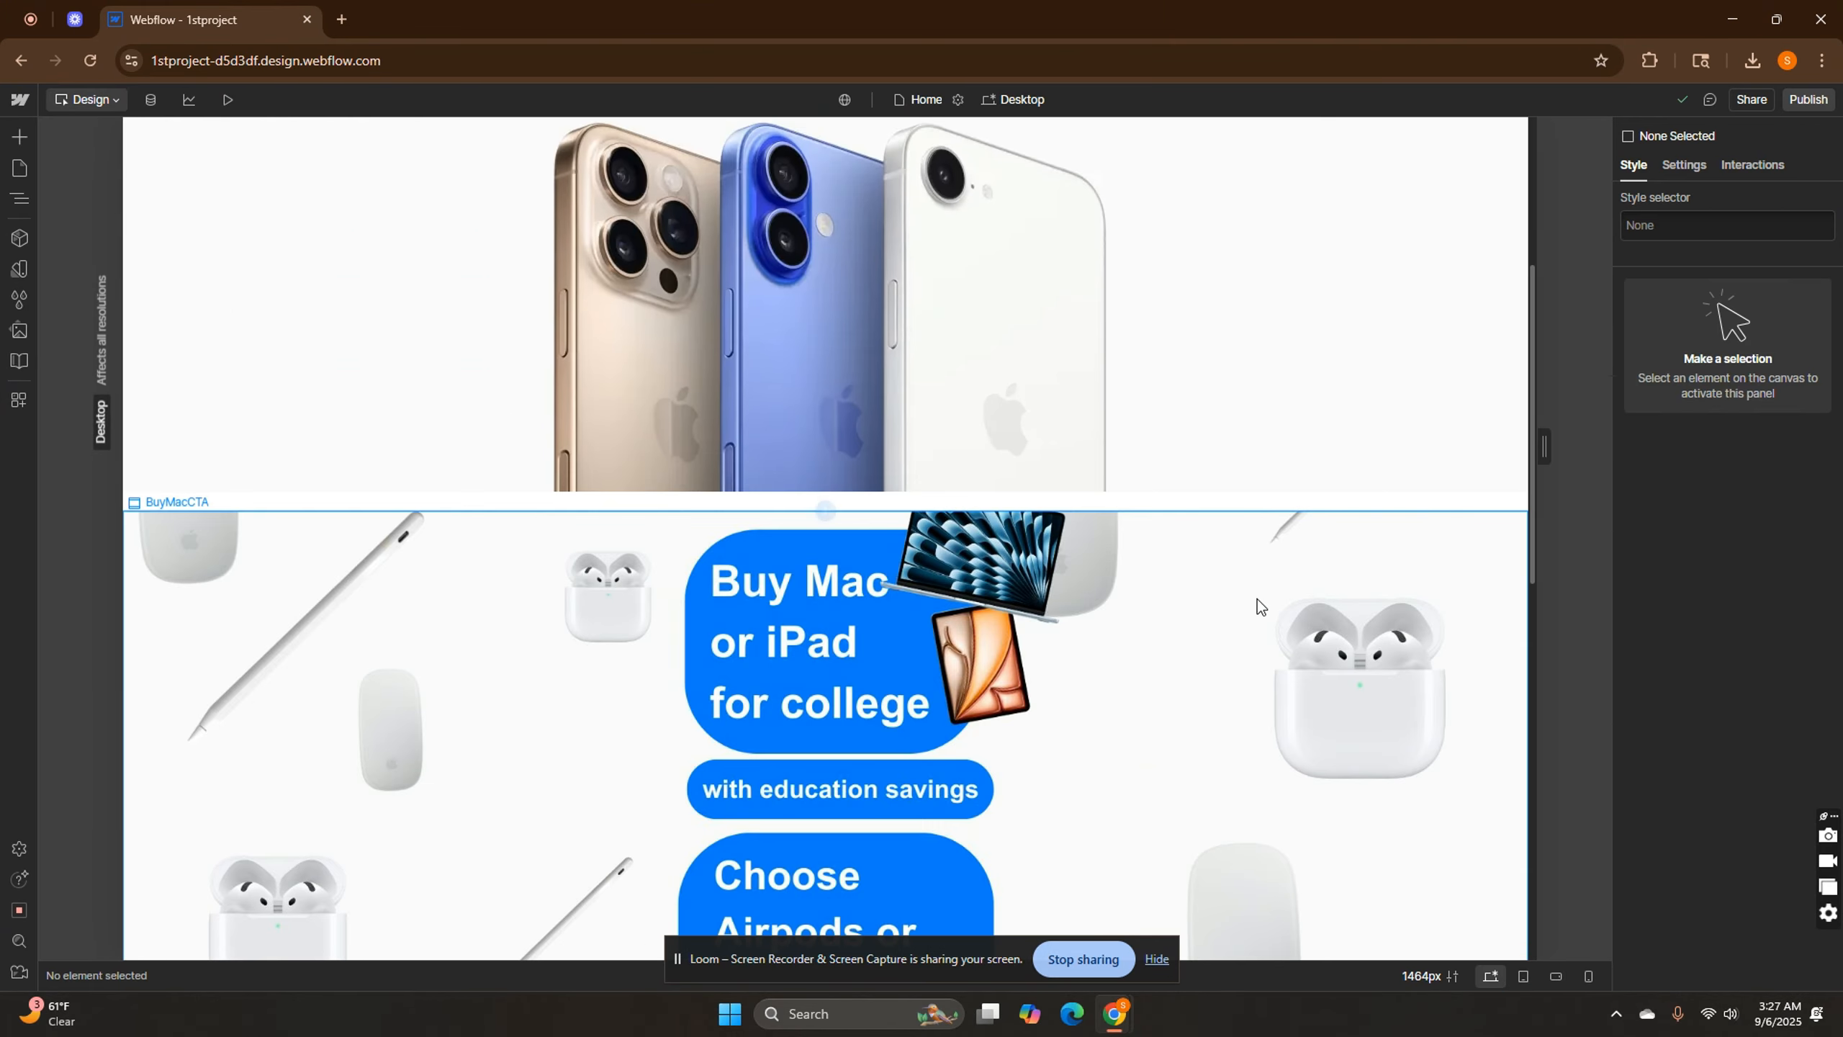
scroll(1257, 600, "down", 3)
scroll(1261, 609, "up", 3)
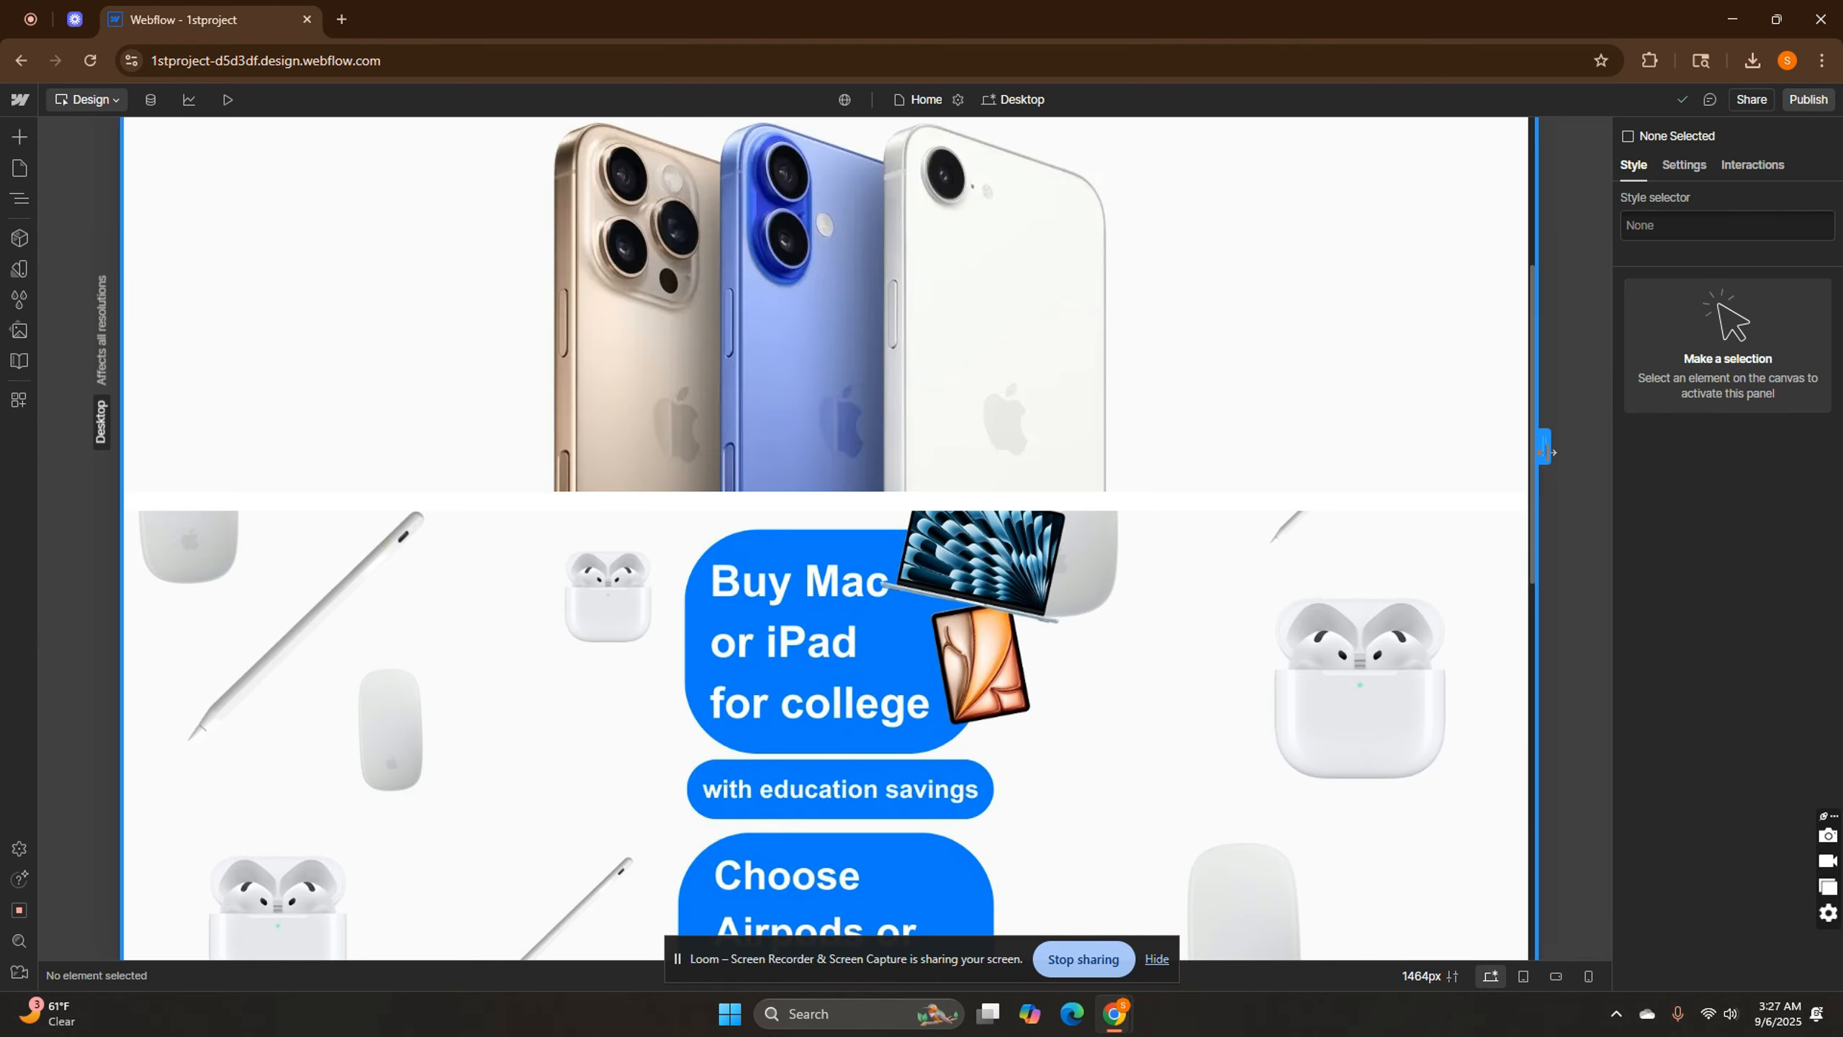
Narrow the desktop canvas to 1168 px and review the iPhone, Buy Mac and MacBook Air sections at that width.
left_click_drag(1544, 451, 1400, 449)
scroll(1237, 496, "down", 4)
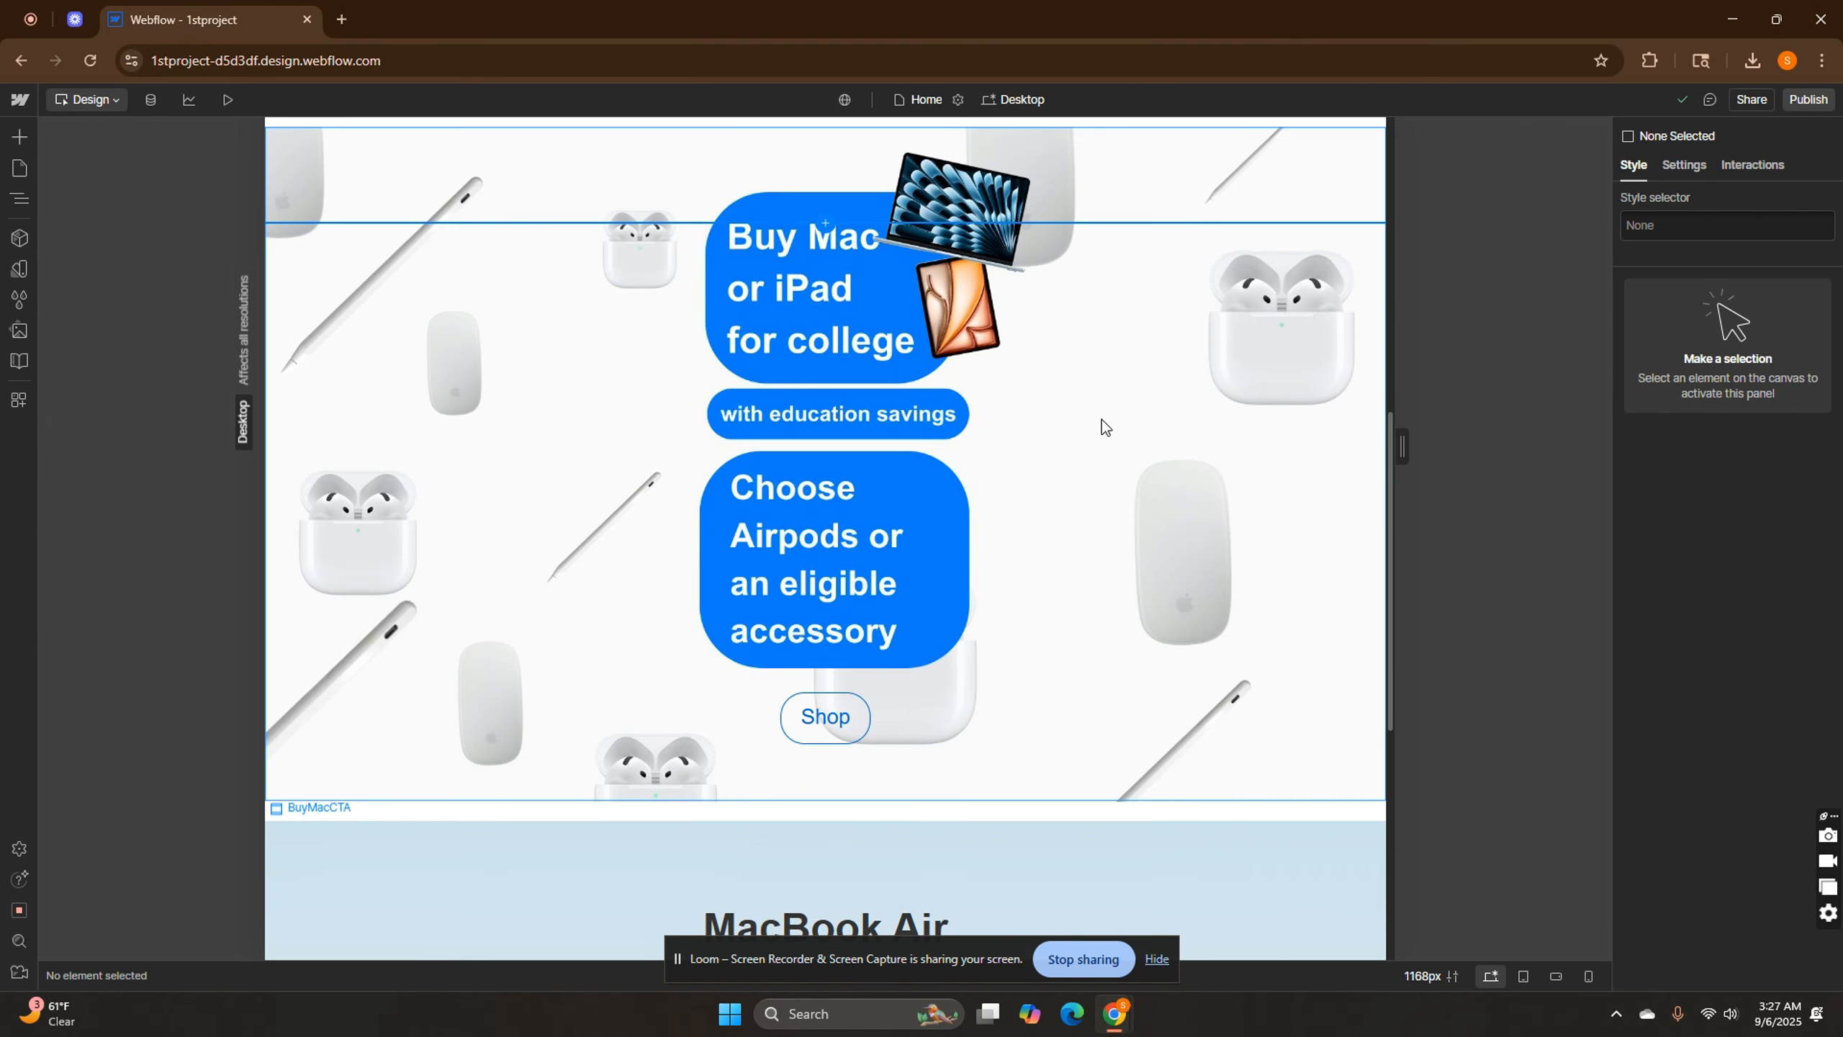
scroll(1102, 419, "up", 5)
scroll(1122, 555, "down", 10)
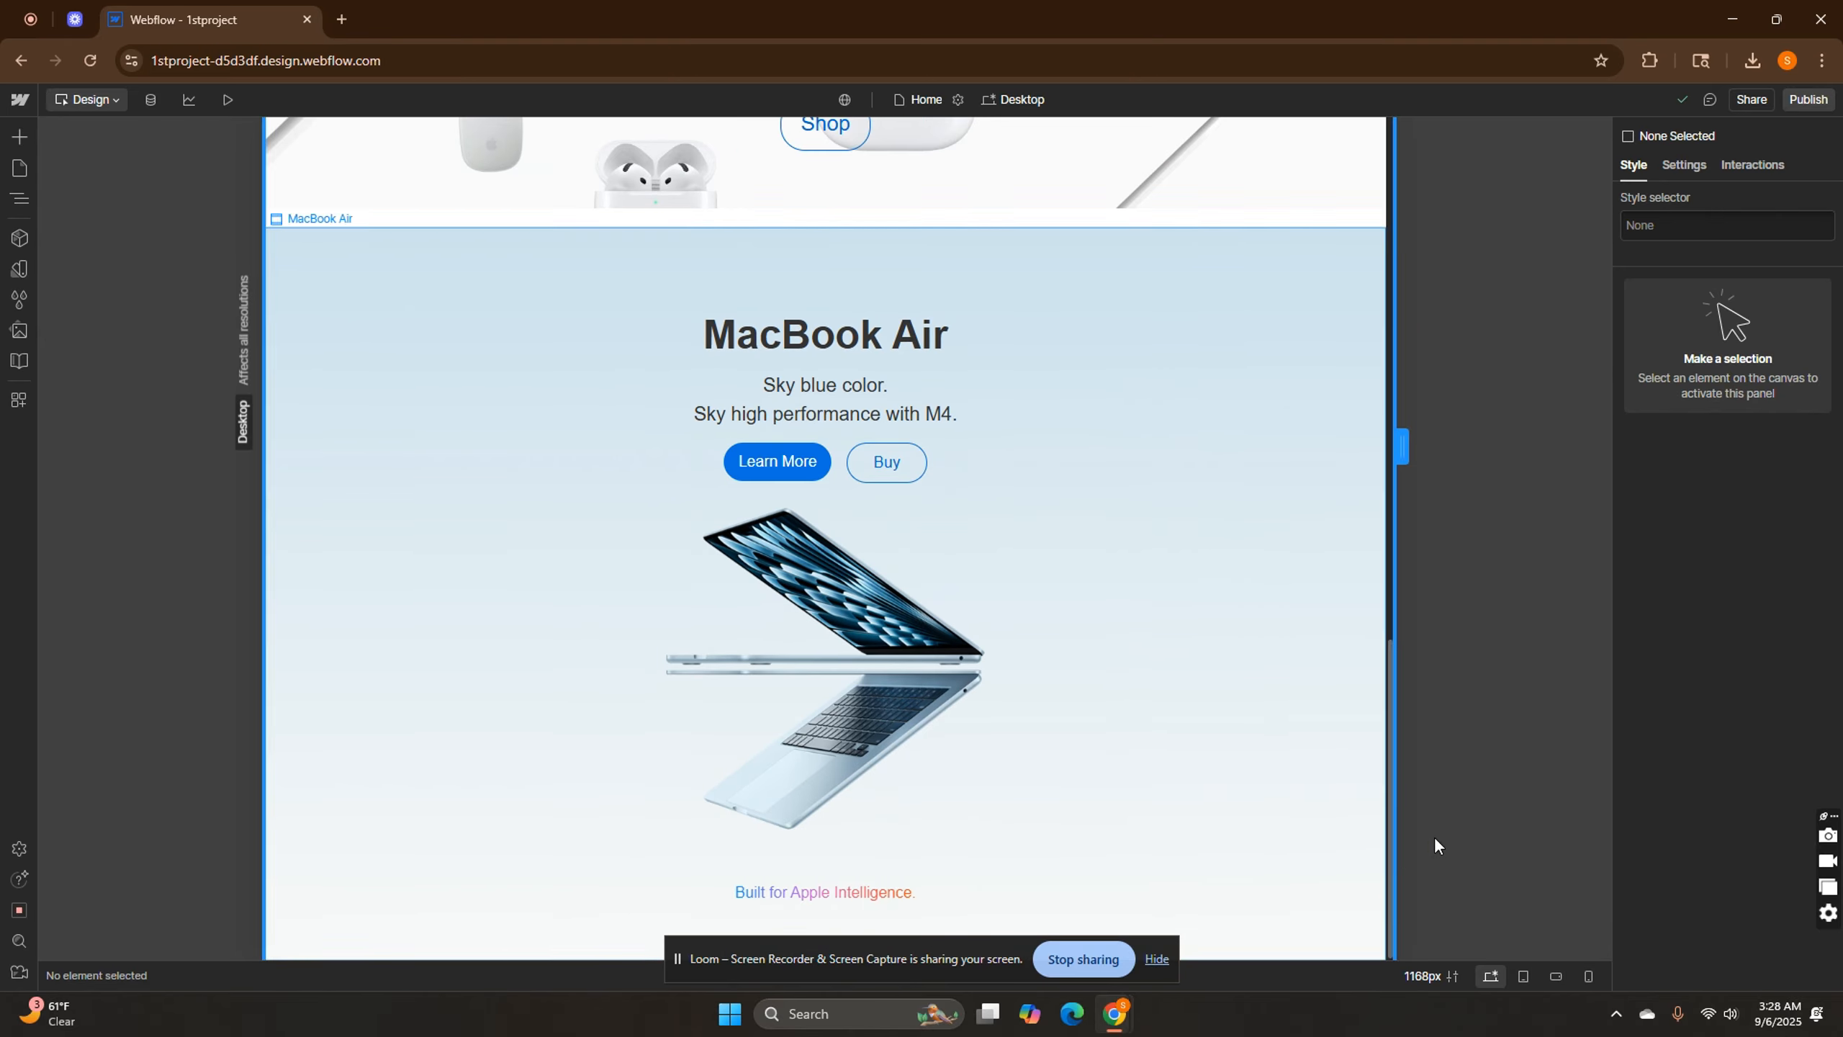
Restore the browser window to half the screen and check the original iPhone and Buy Mac sections on apple.com.
mouse_move(1767, 33)
left_click(1600, 85)
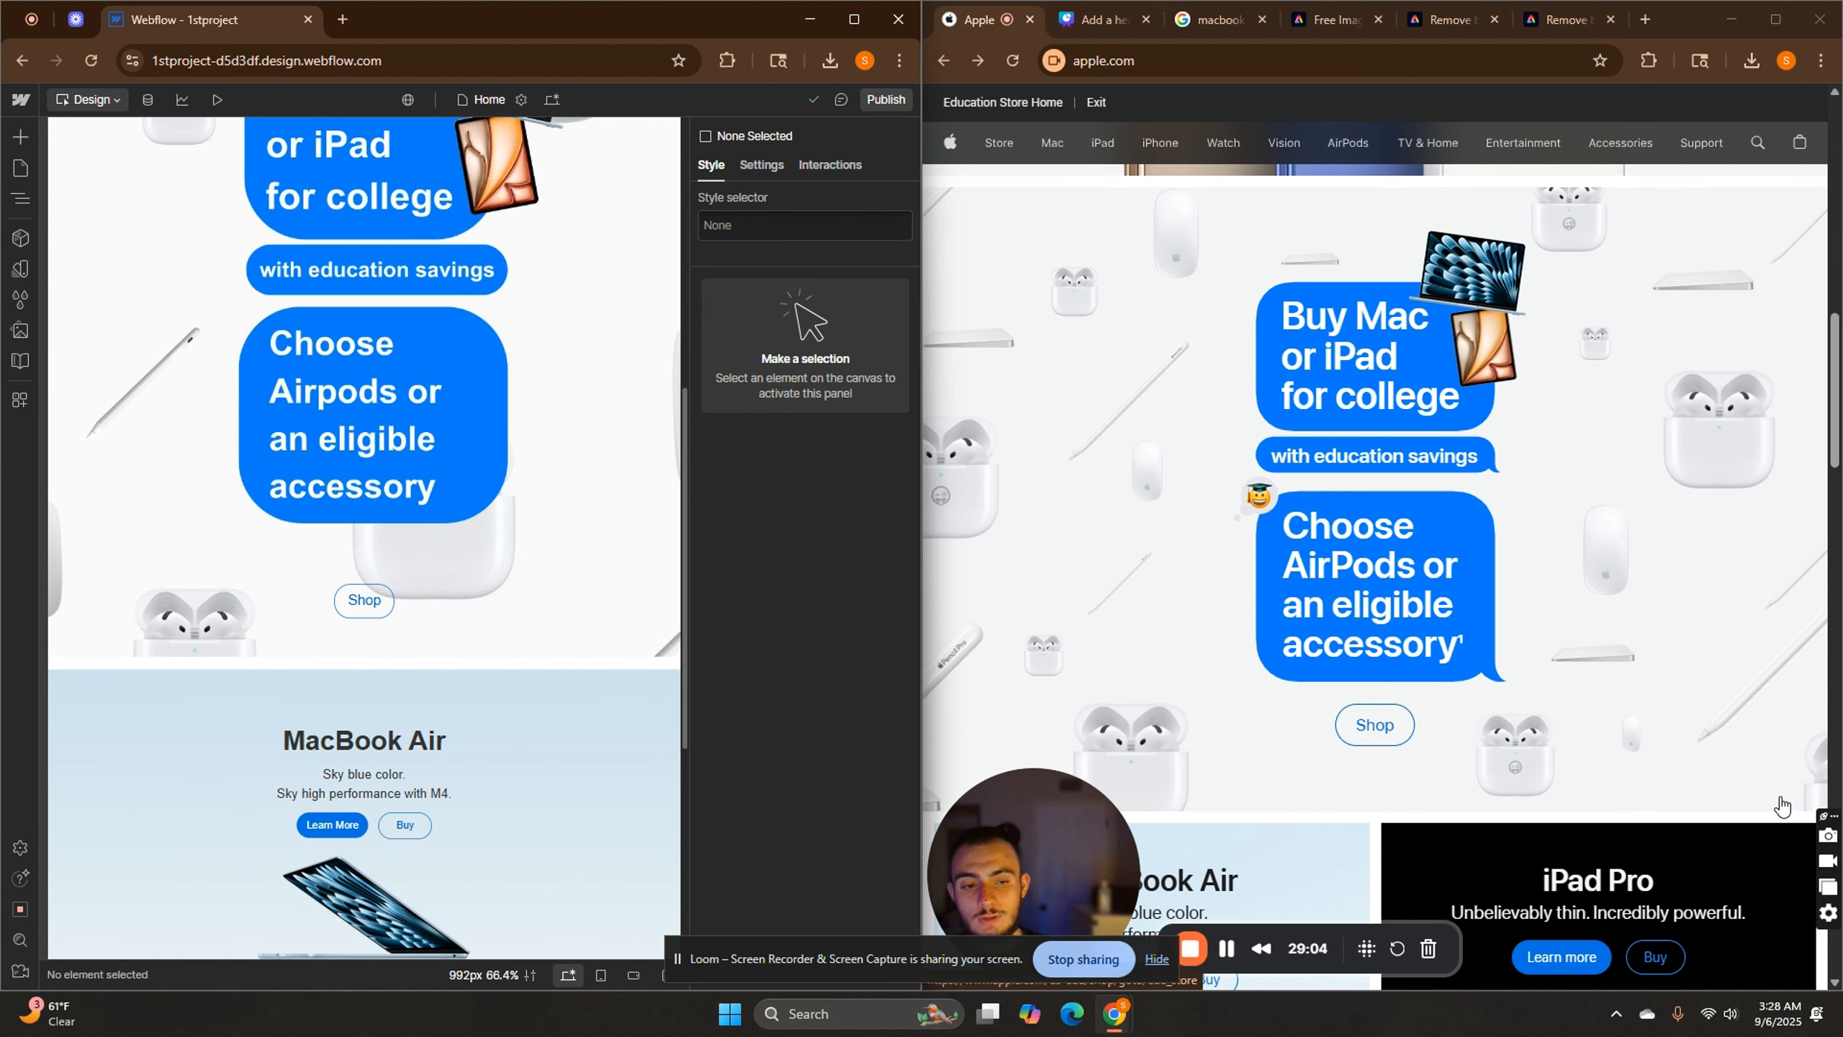
scroll(1581, 804, "up", 4)
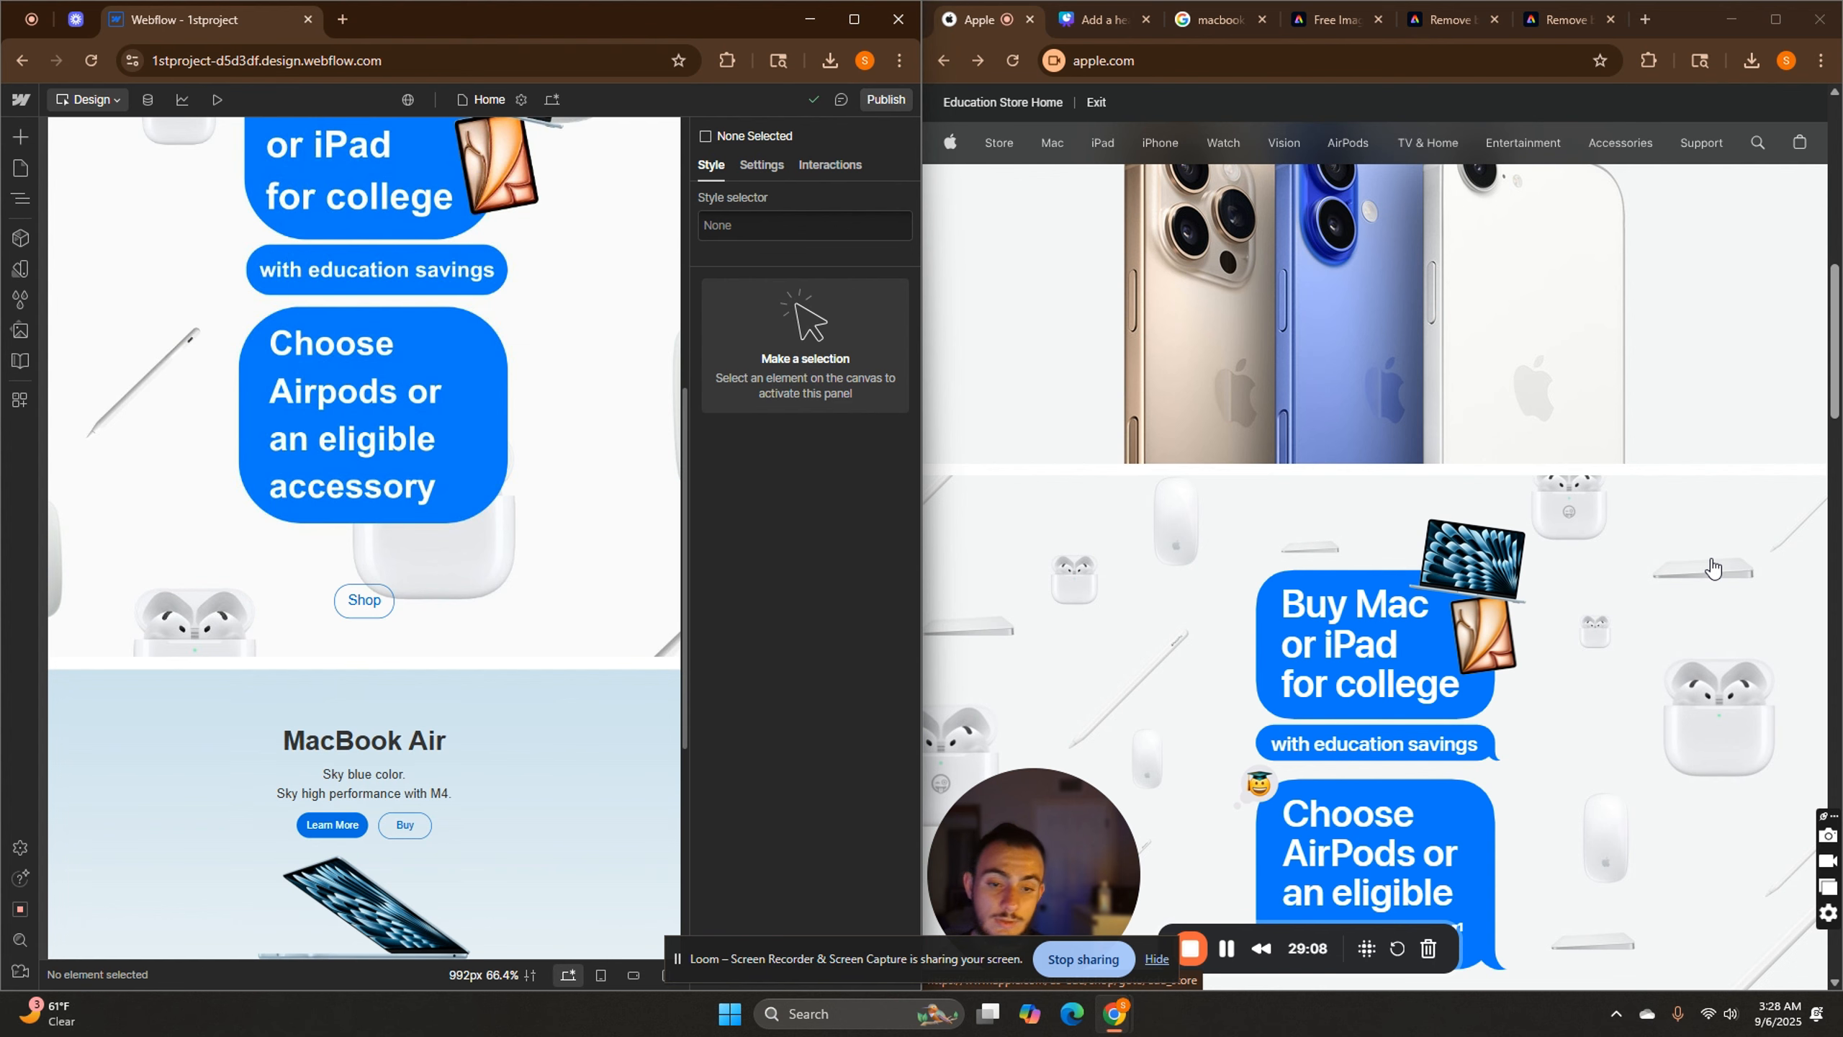
scroll(1599, 651, "down", 5)
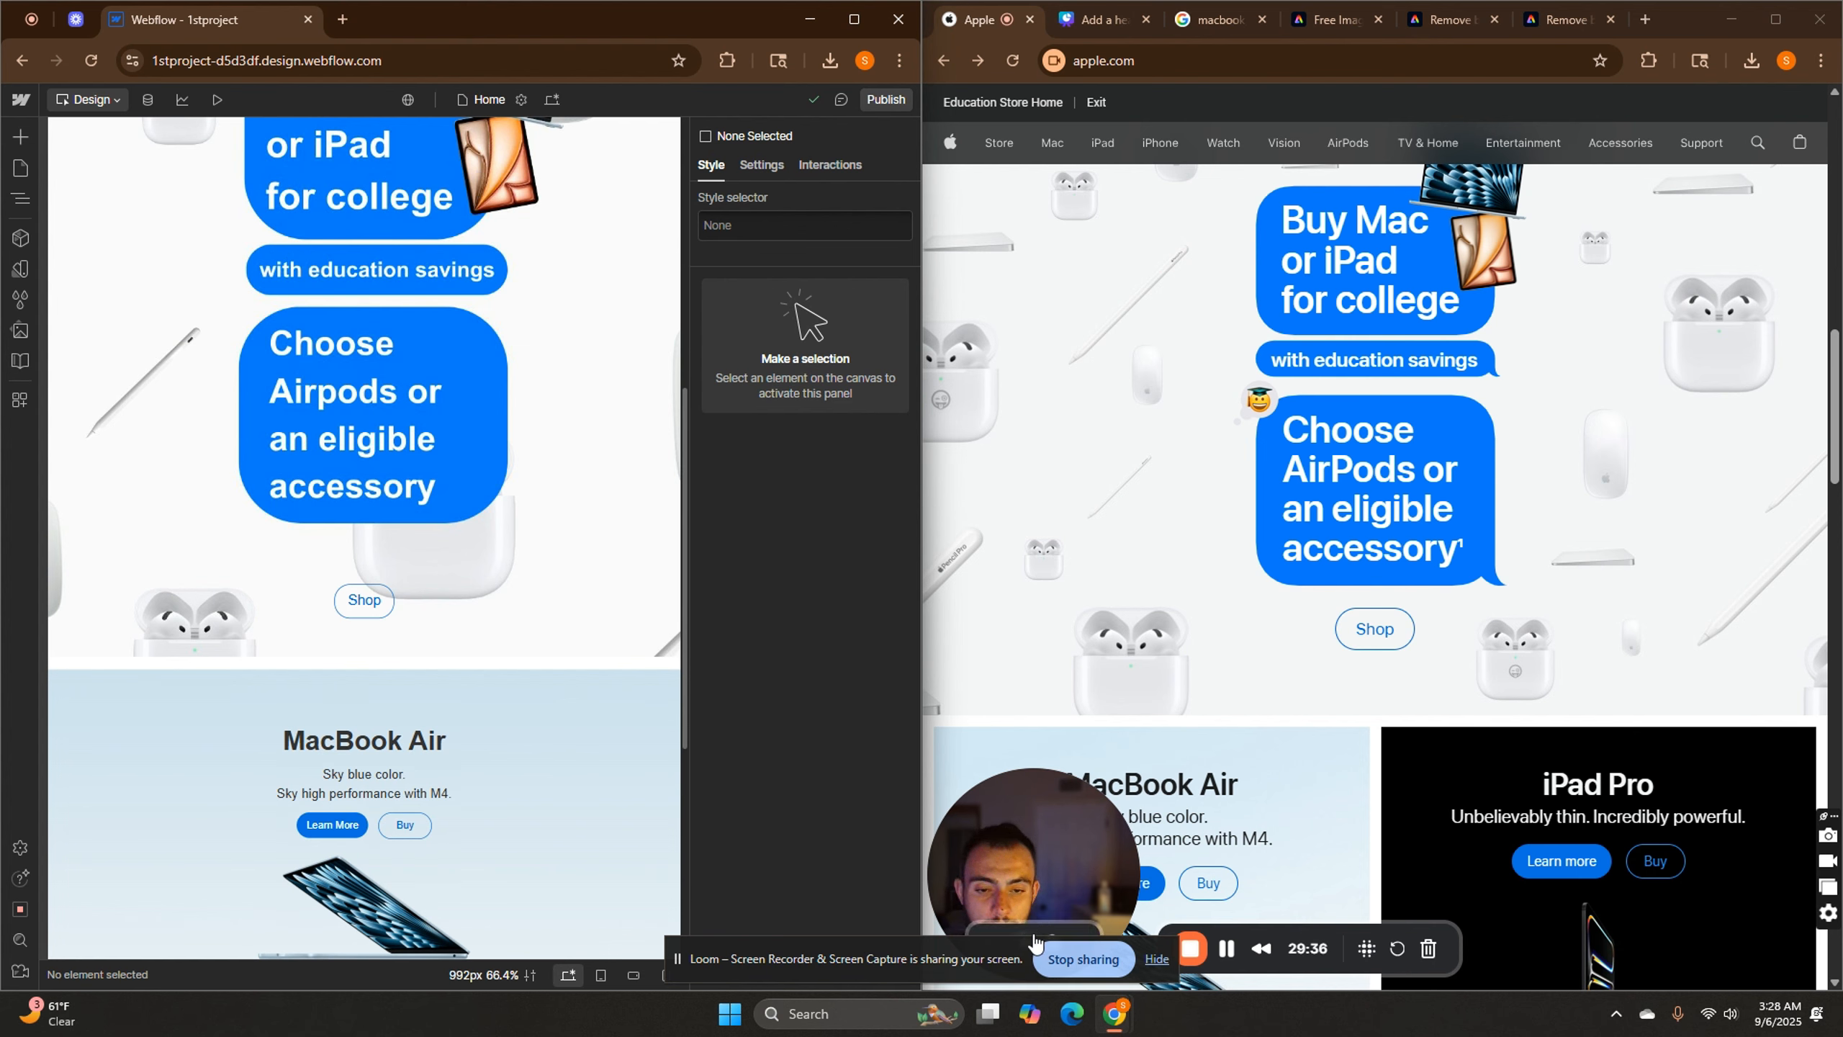
left_click(1084, 936)
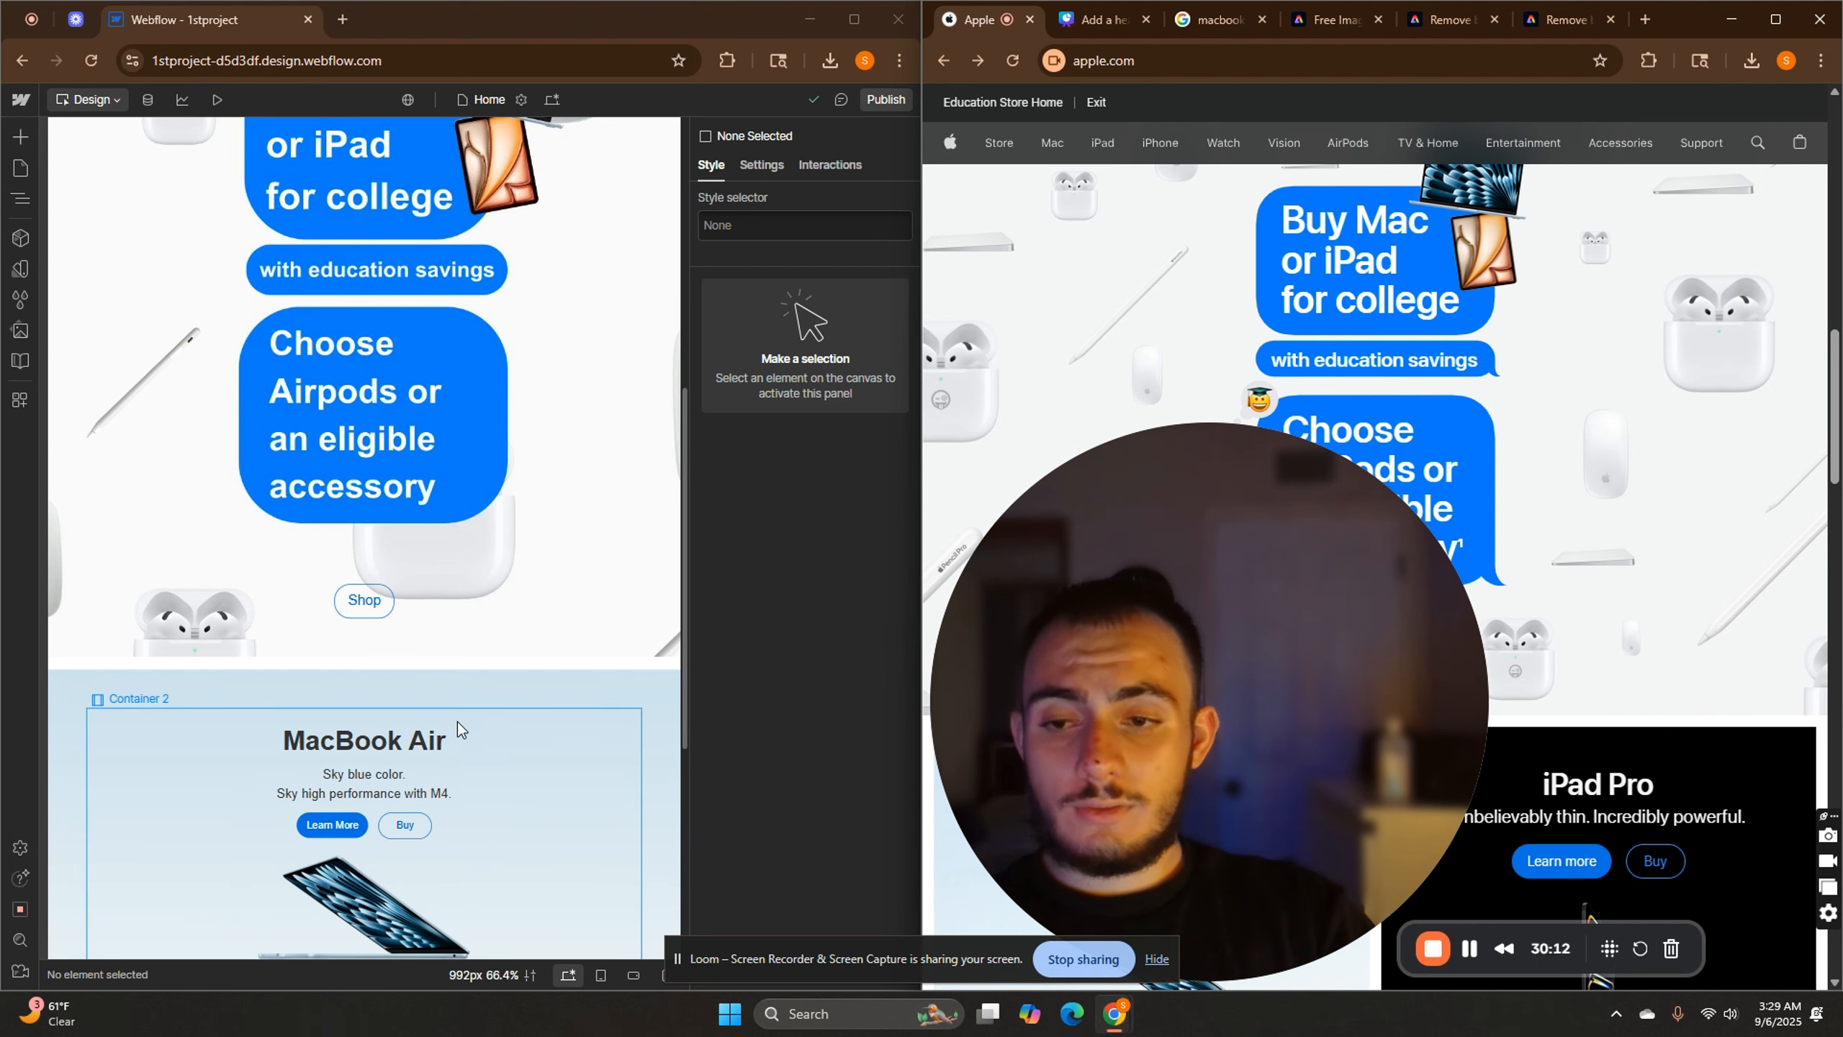
Review the rebuilt iPhone, Buy Mac and MacBook Air sections alongside the original Apple page.
scroll(462, 730, "down", 3)
scroll(484, 668, "up", 10)
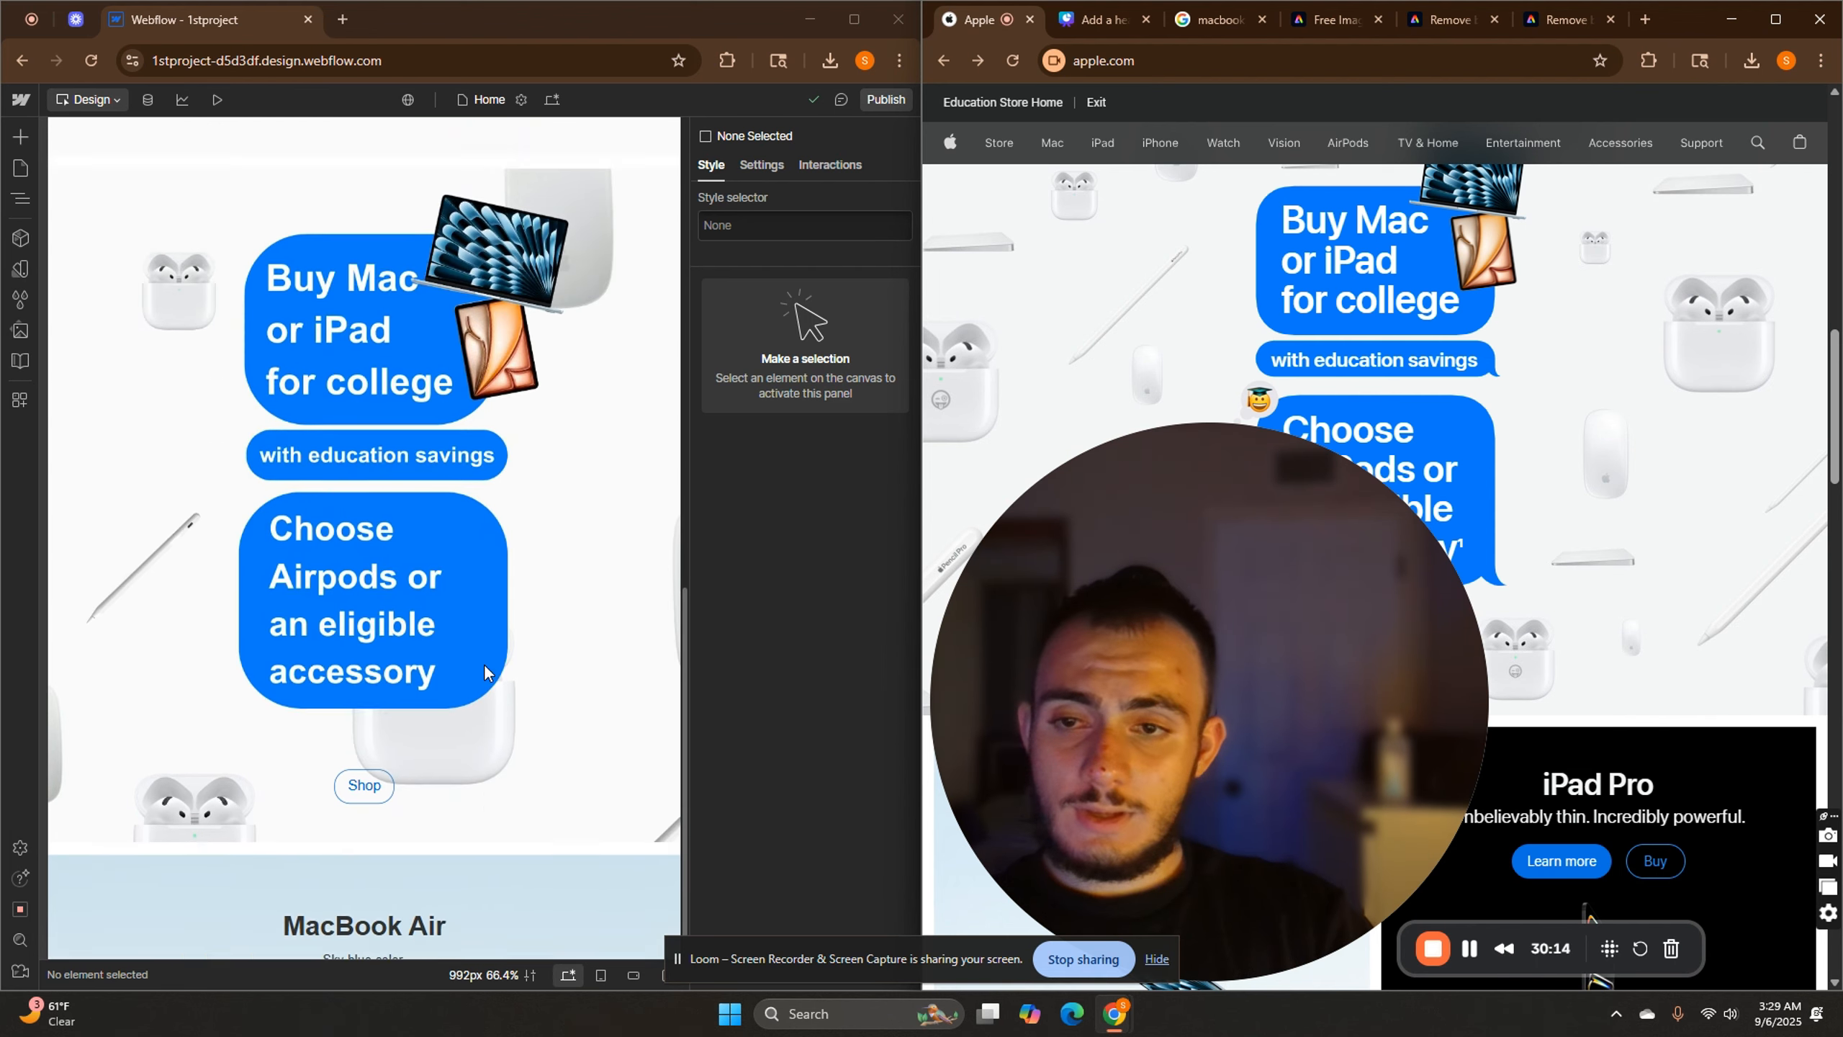
scroll(484, 668, "up", 5)
scroll(484, 669, "down", 7)
scroll(483, 668, "up", 6)
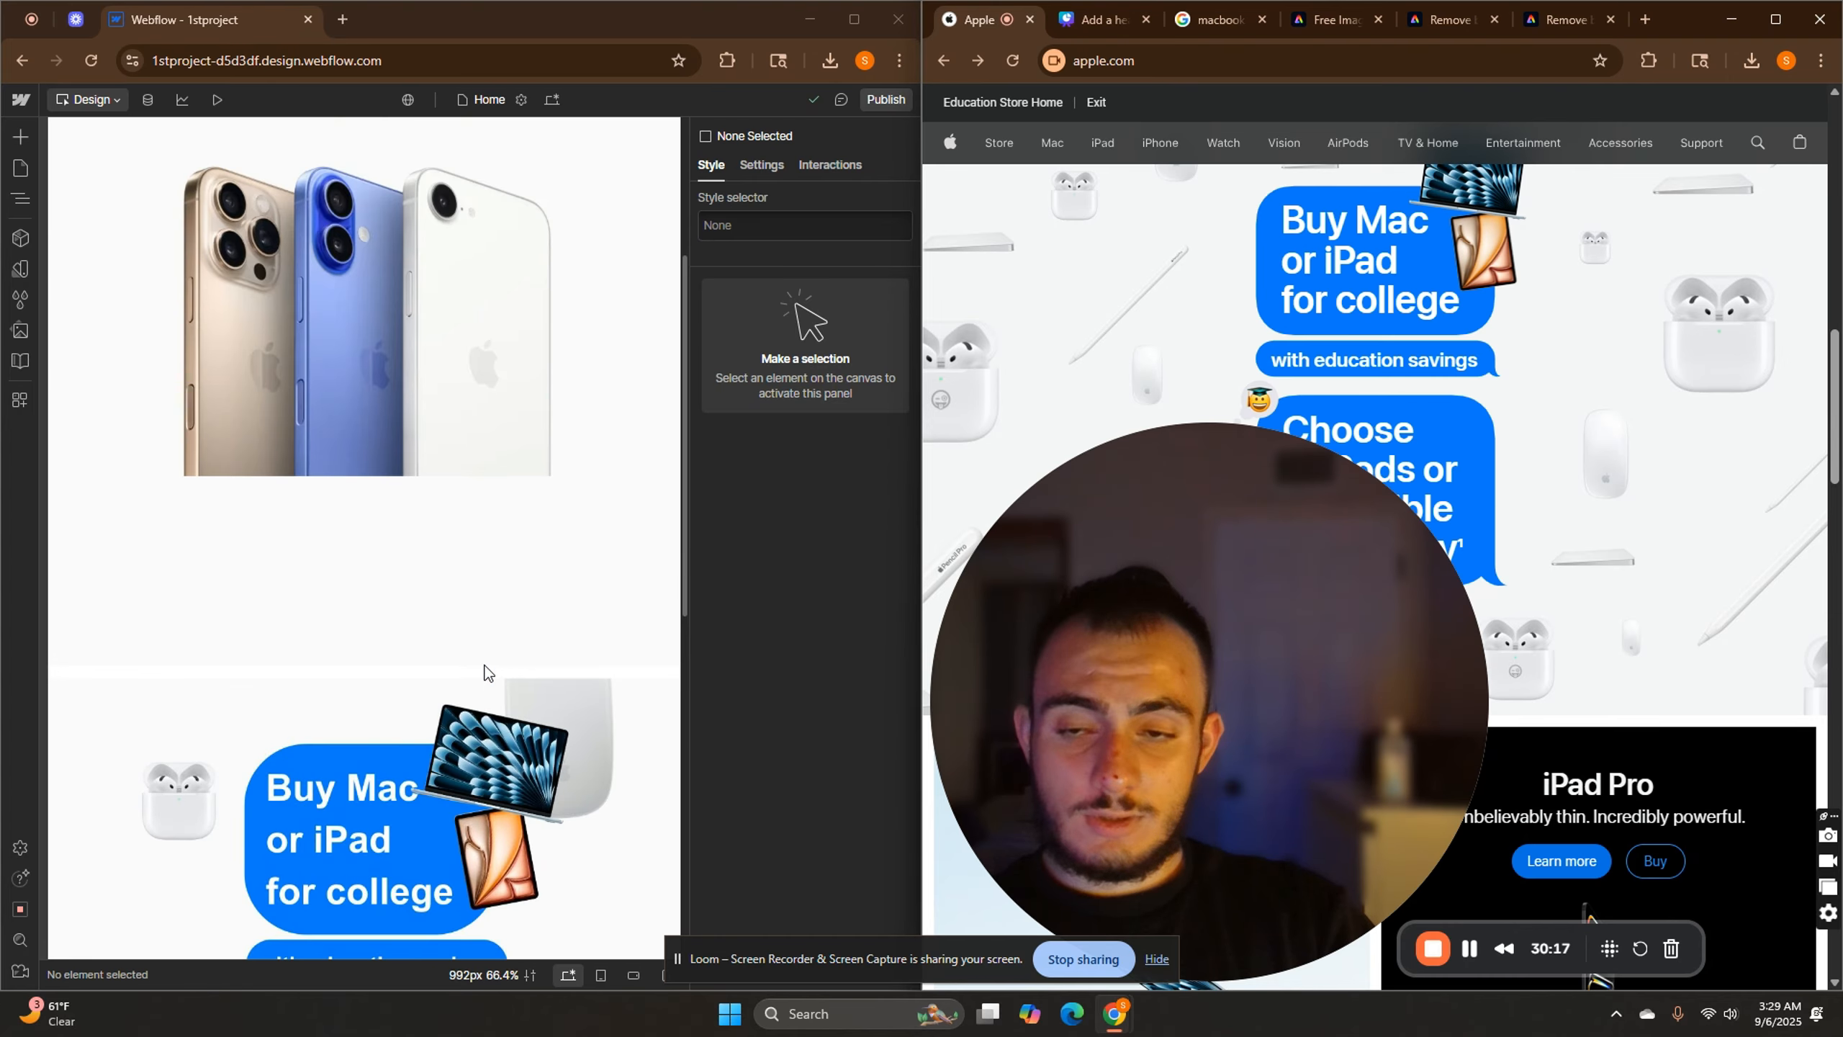
scroll(481, 666, "down", 10)
scroll(481, 666, "down", 2)
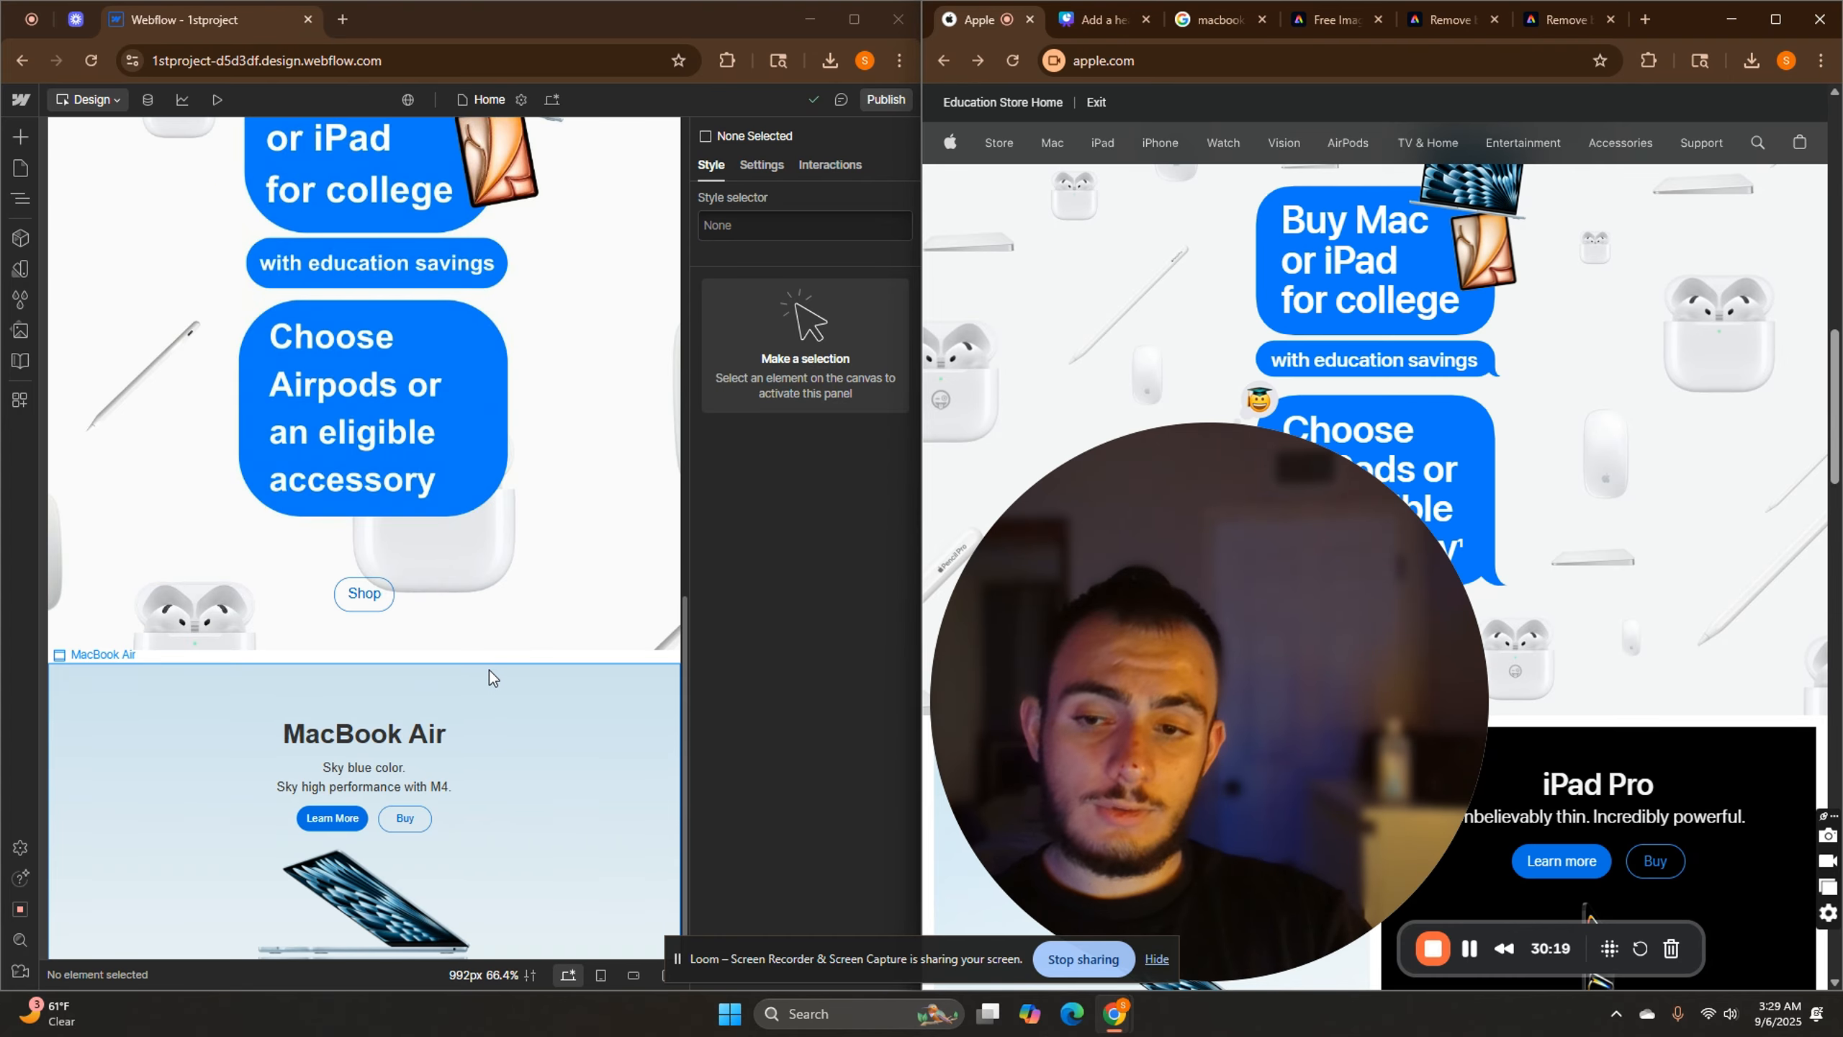